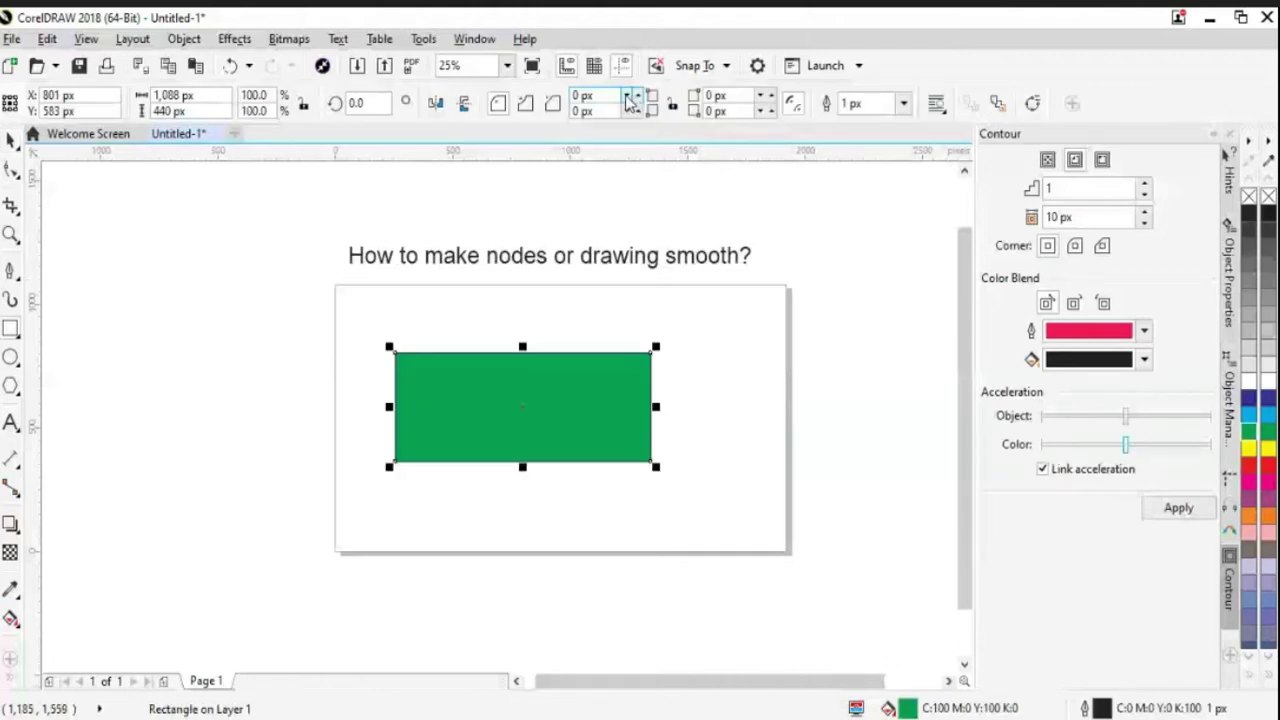
# Step: Round the green rectangle's upper-left corner with a 24 px radius
pyautogui.click(637, 96)
pyautogui.write('4')
pyautogui.press('Return')
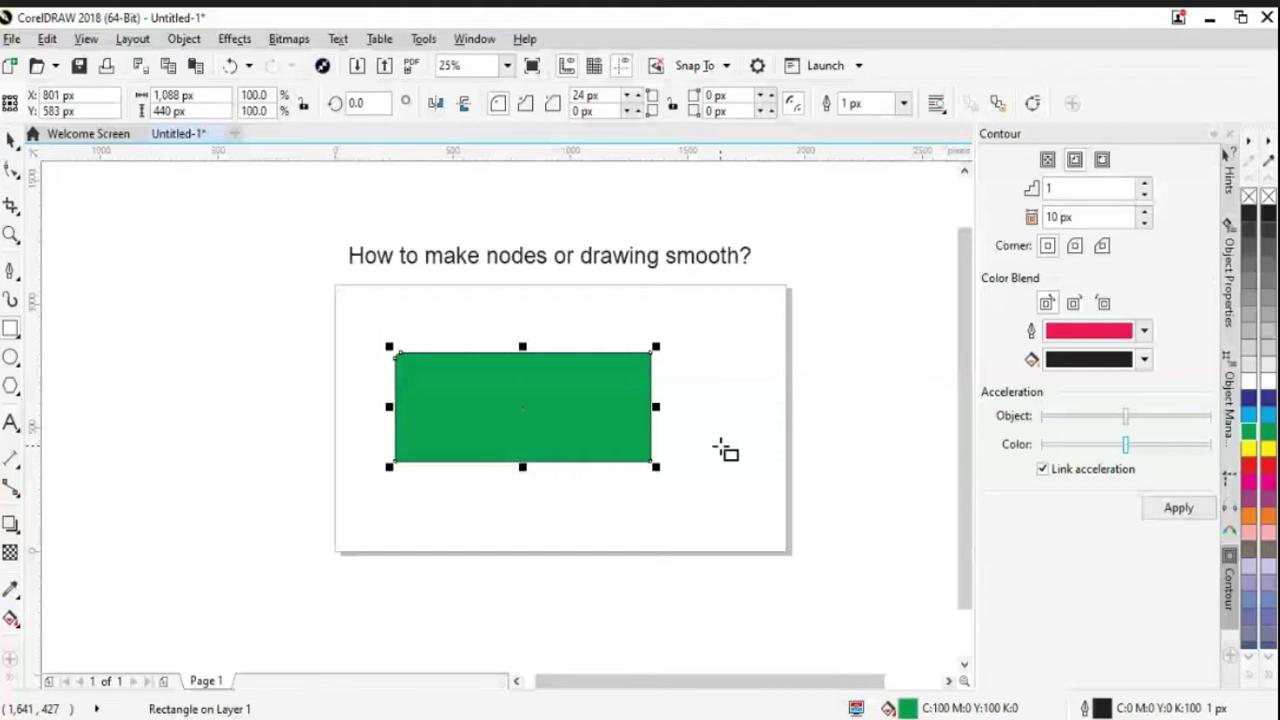
pyautogui.scroll(1, 725, 452)
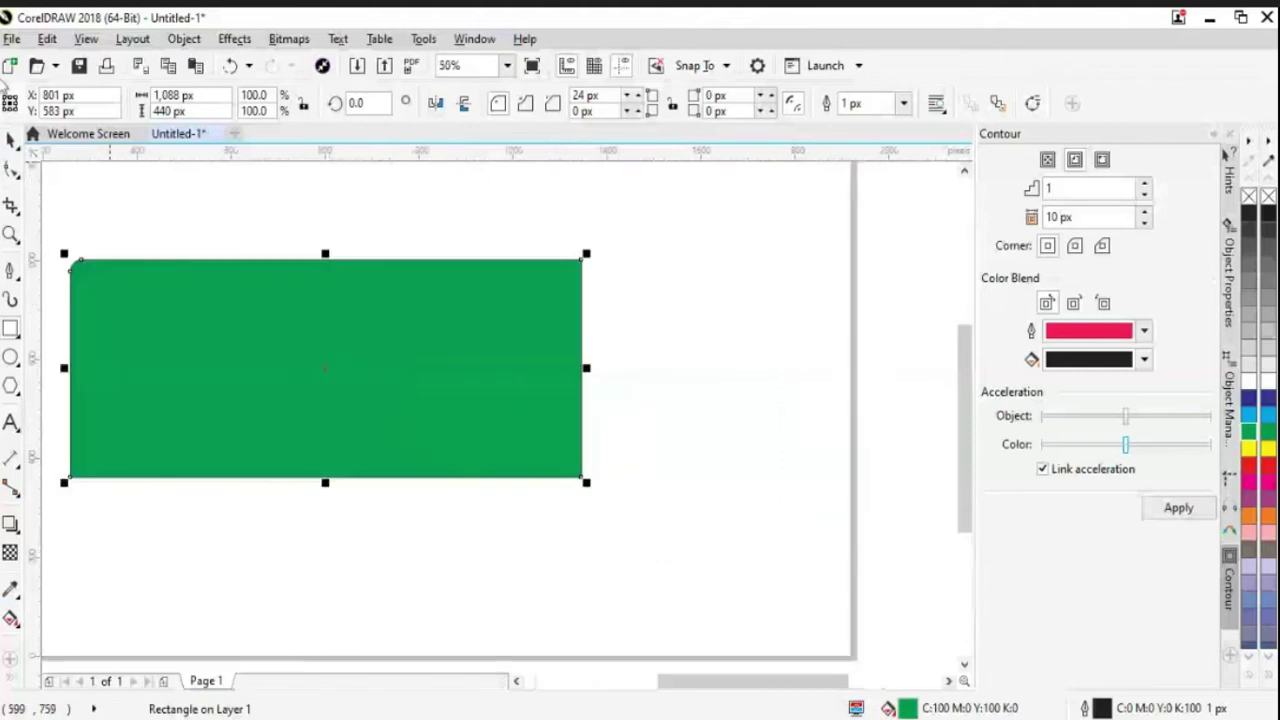
pyautogui.moveTo(725, 684); pyautogui.dragTo(661, 684)
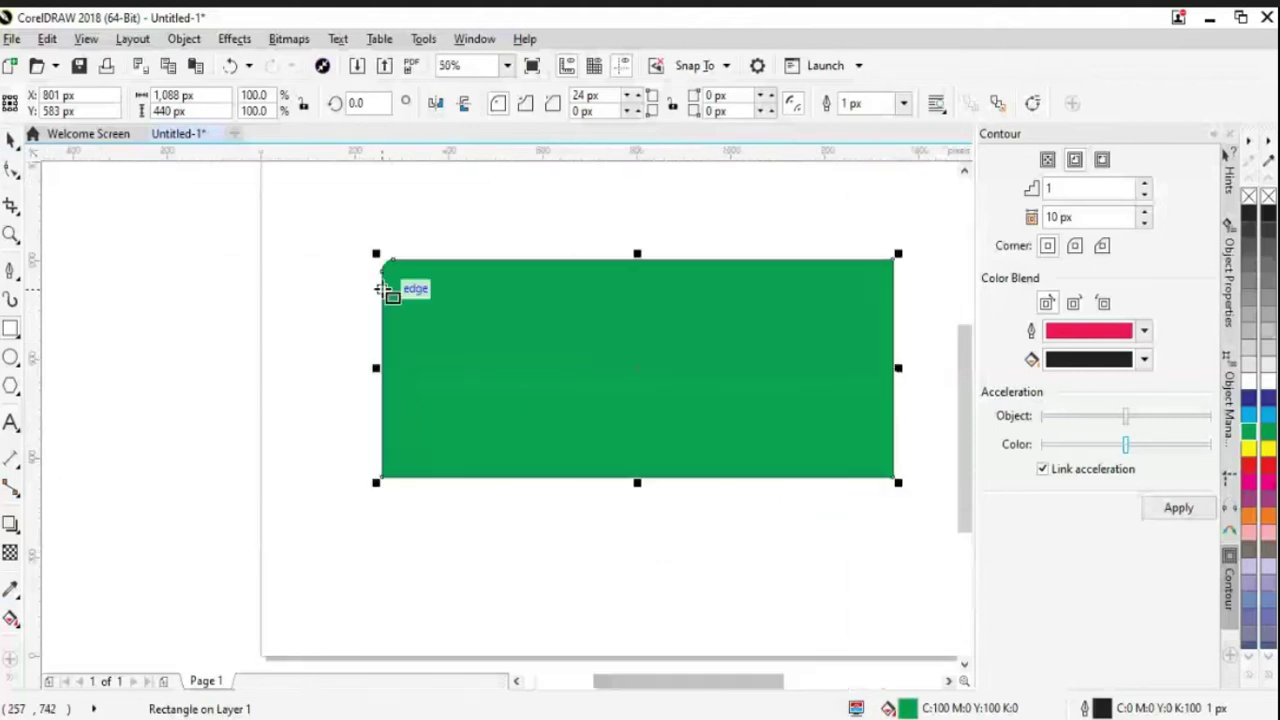
# Step: Undo the last corner radius change on the green rectangle
pyautogui.click(527, 385)
pyautogui.hotkey('ctrl', 'z')
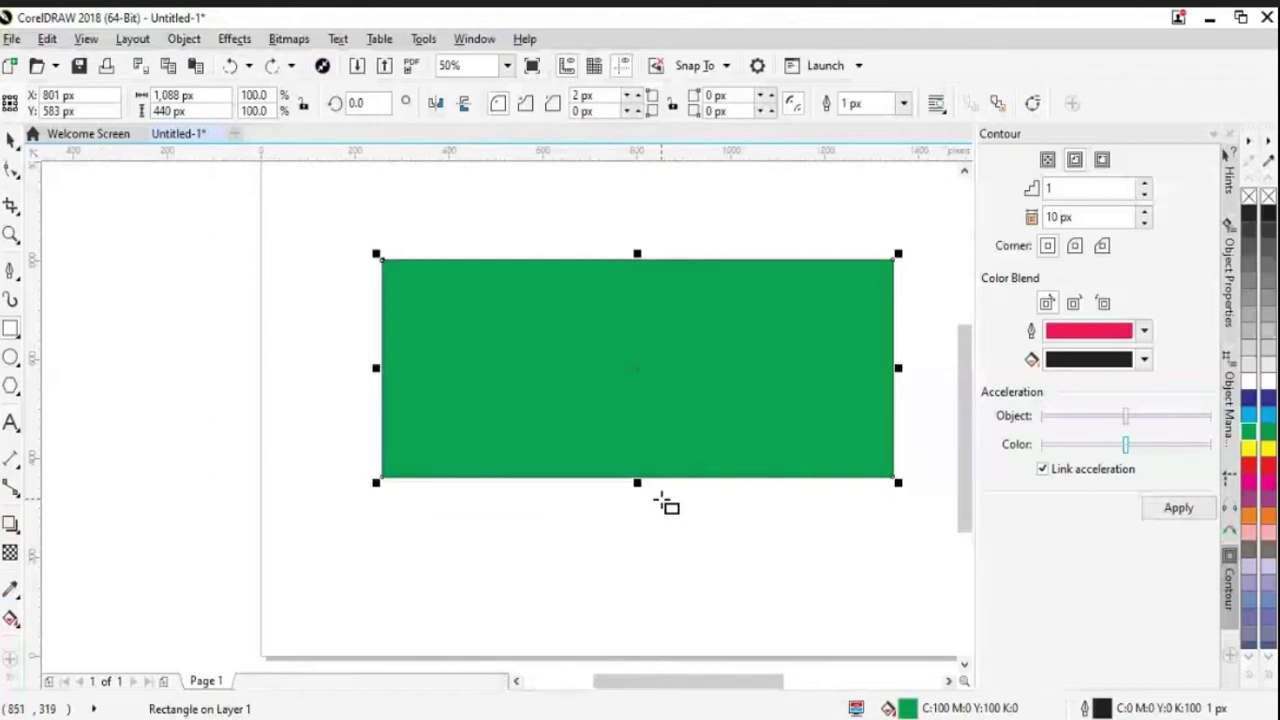
pyautogui.scroll(-1, 667, 505)
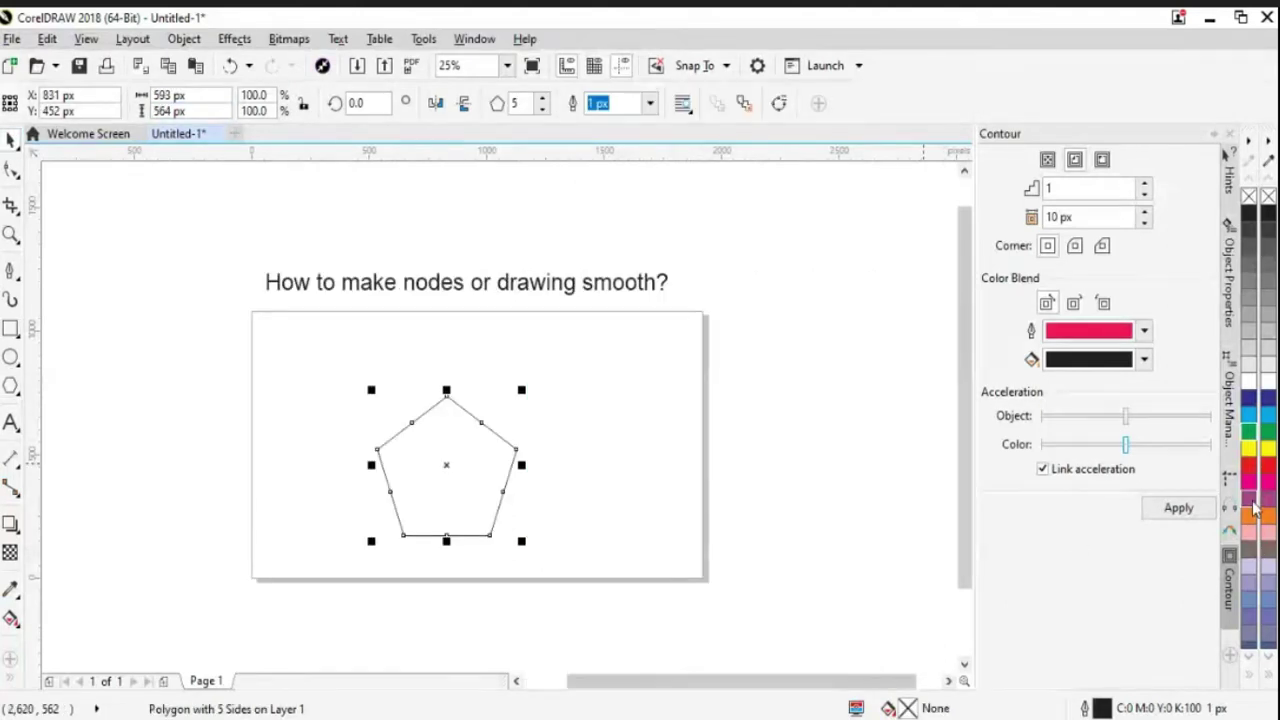
# Step: Fill the pentagon with purple and move it up and to the right on the page
pyautogui.click(1255, 510)
pyautogui.moveTo(460, 485); pyautogui.dragTo(494, 468)
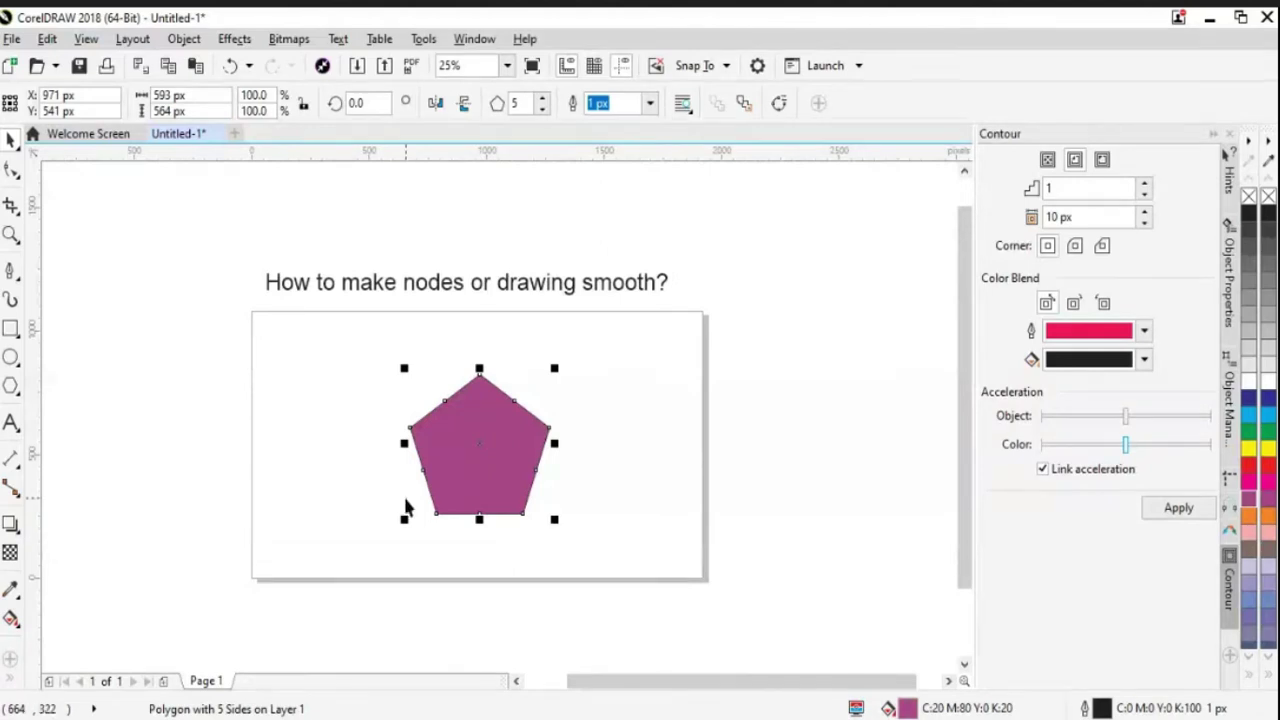
# Step: Open the Fillet/Scallop/Chamfer settings for the selected pentagon
pyautogui.click(470, 40)
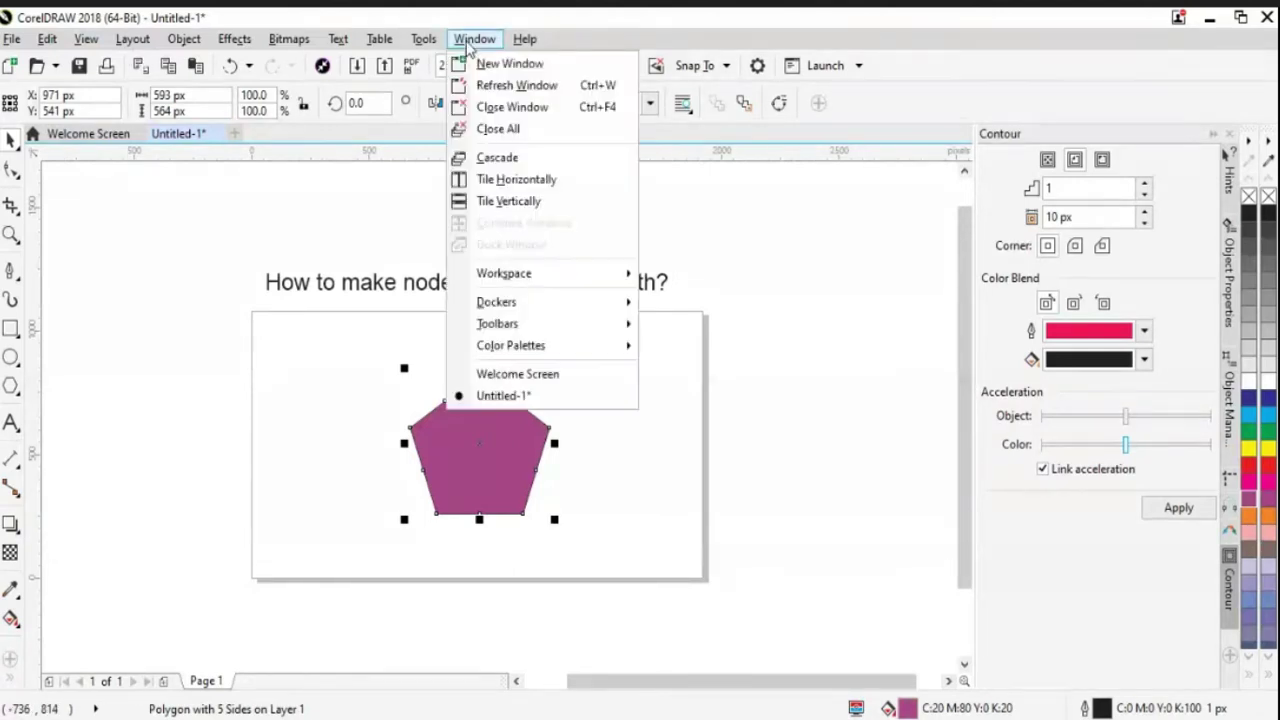
pyautogui.moveTo(519, 306)
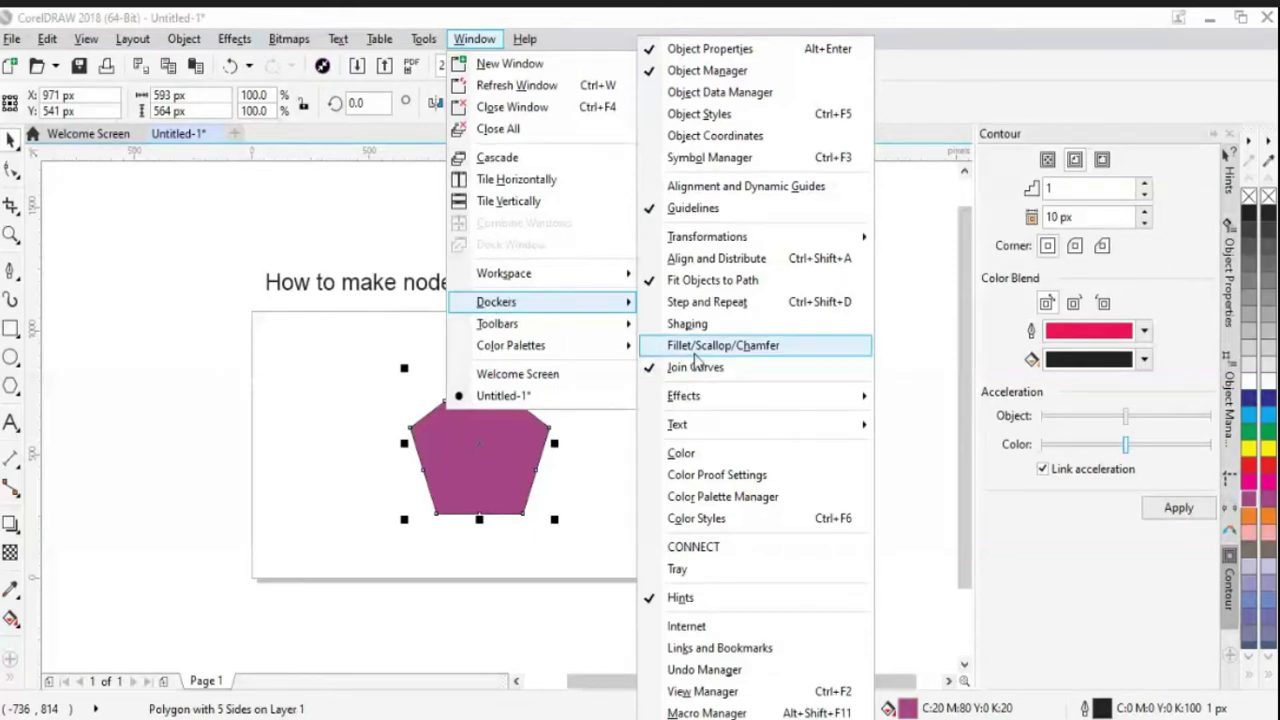
pyautogui.click(763, 348)
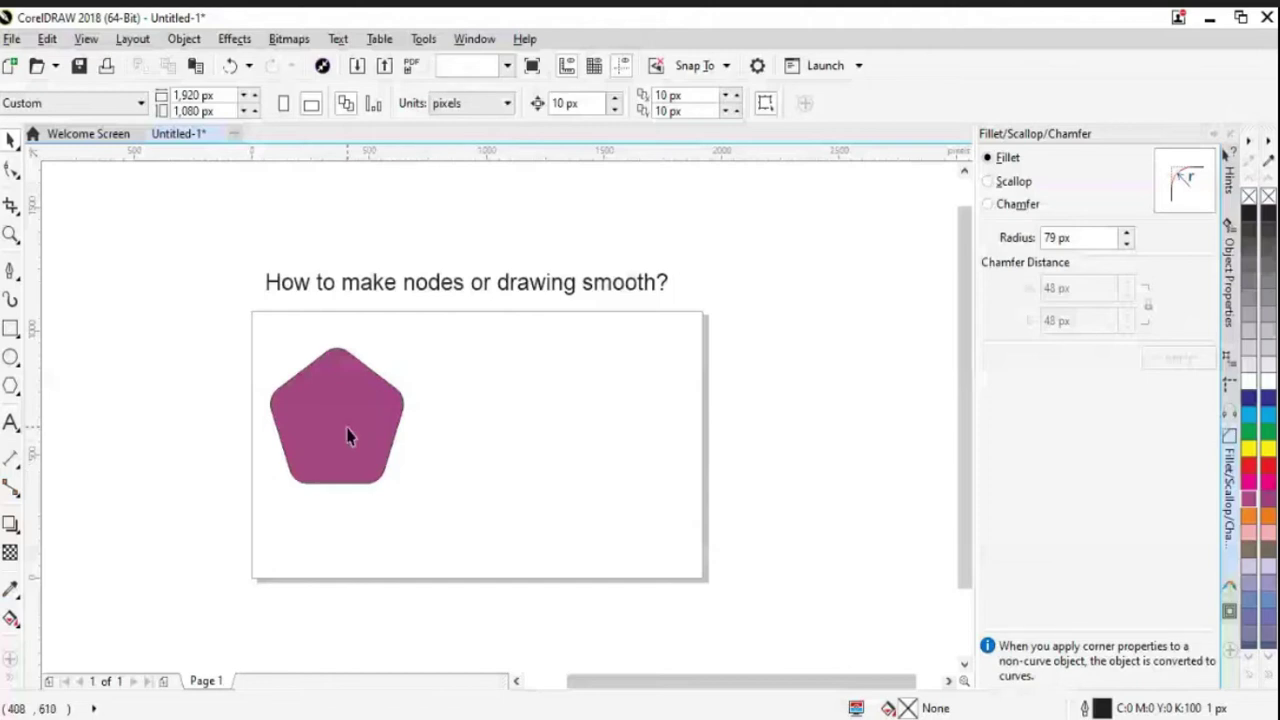
# Step: Move the rounded pentagon slightly up and draw a closed triangle about 832 by 588 px beside it with the Pen tool
pyautogui.moveTo(348, 436); pyautogui.dragTo(346, 424)
pyautogui.click(12, 332)
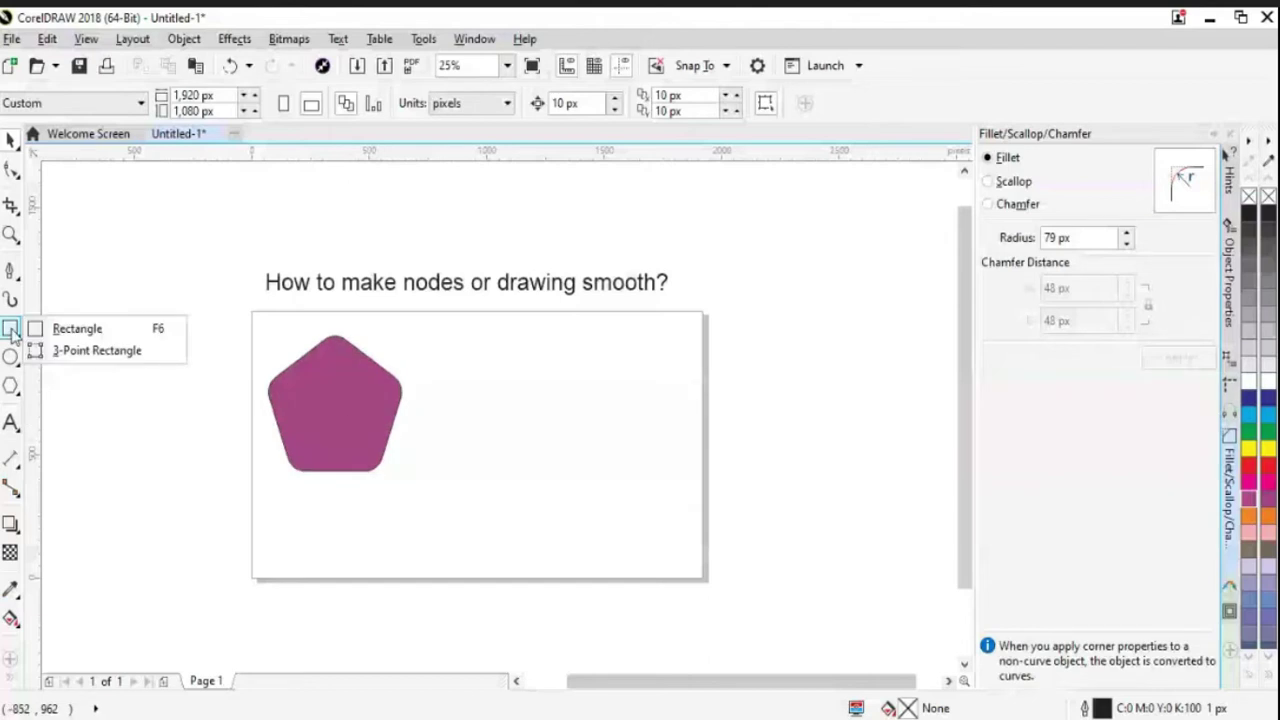
pyautogui.click(10, 270)
pyautogui.click(473, 467)
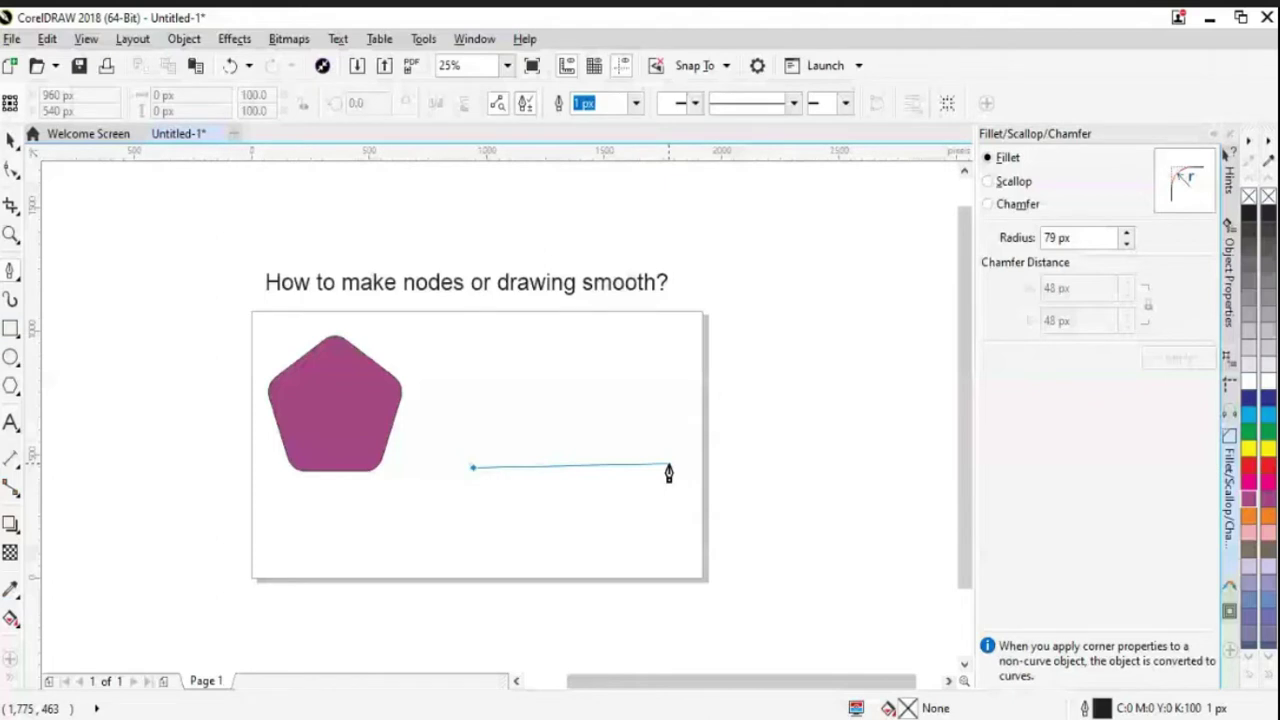
pyautogui.click(669, 465)
pyautogui.click(571, 318)
pyautogui.click(473, 467)
pyautogui.click(8, 141)
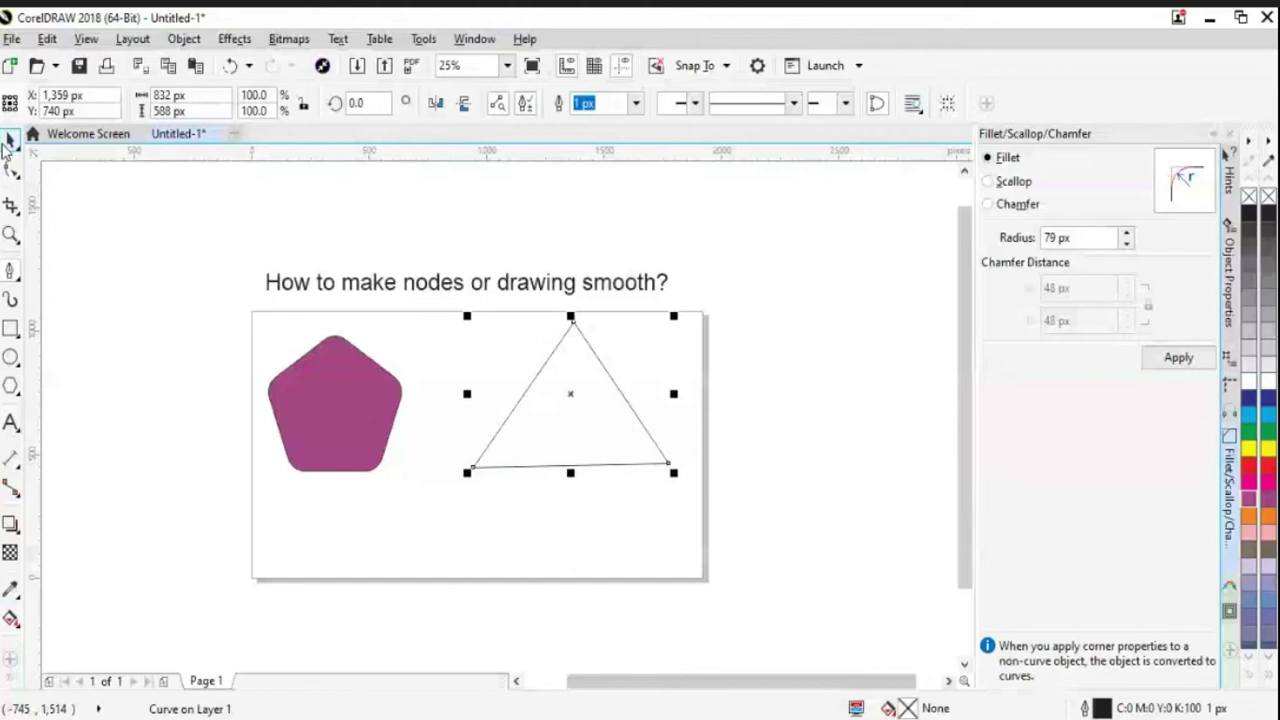
# Step: Move the triangle down toward the pentagon and fillet its corners with a 70 px radius
pyautogui.moveTo(665, 440); pyautogui.dragTo(631, 478)
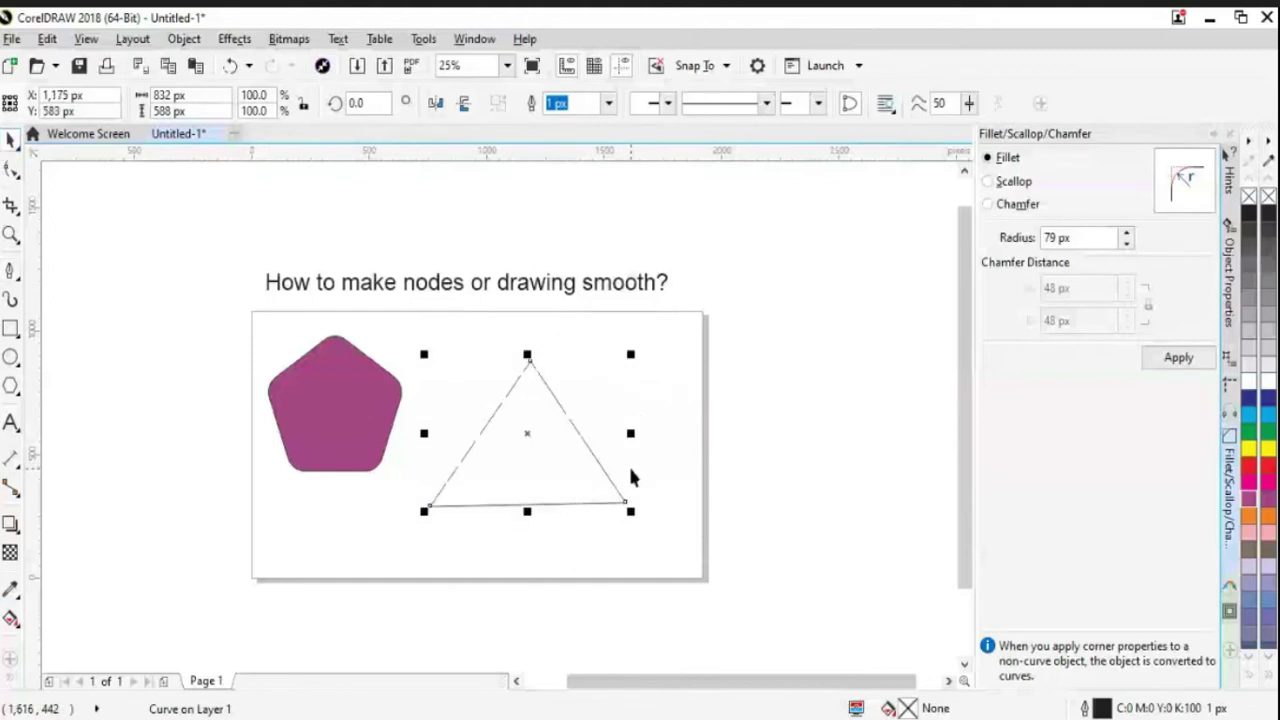
pyautogui.click(473, 40)
pyautogui.moveTo(540, 301)
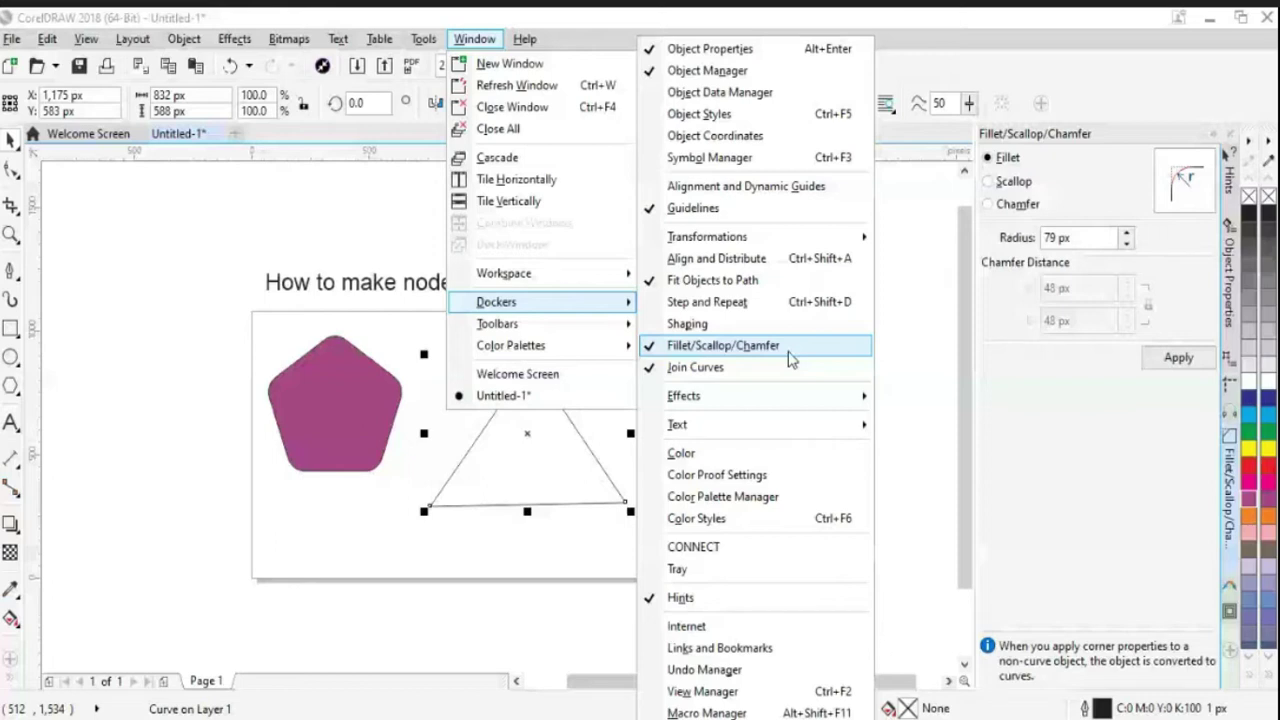
pyautogui.click(712, 280)
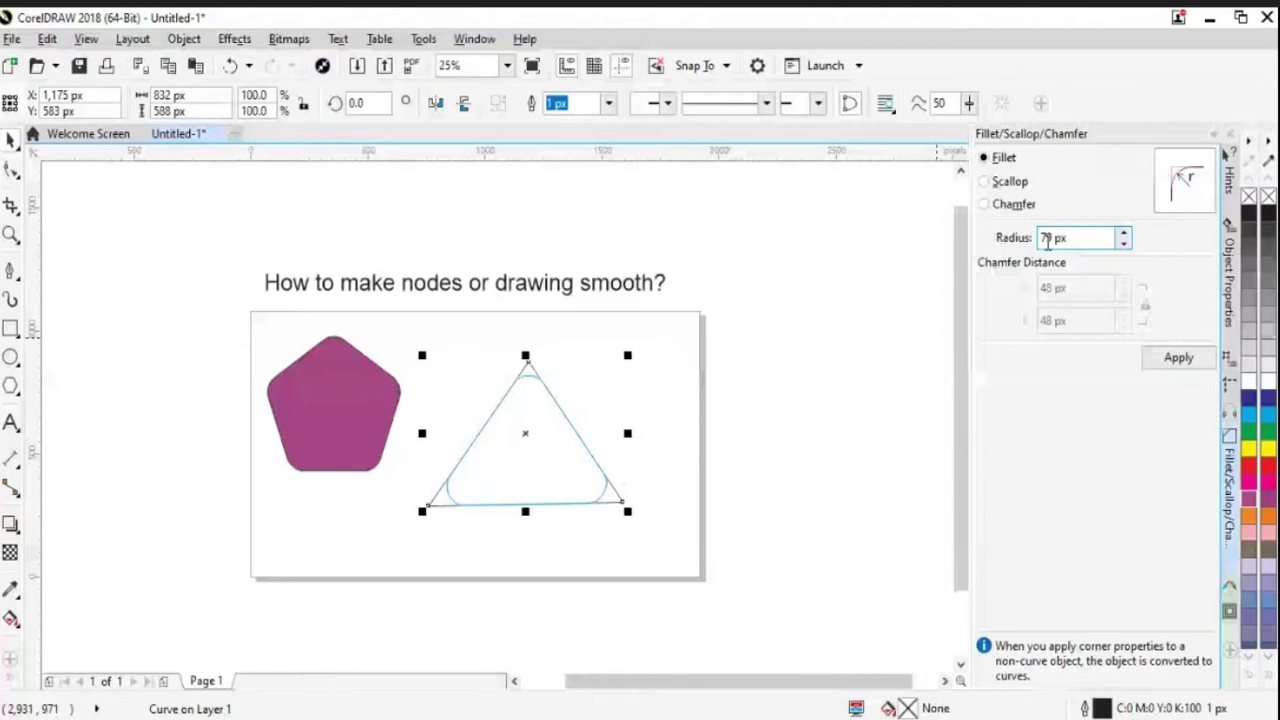
pyautogui.click(1178, 357)
# Step: Fill the rounded triangle with dark blue, then move it to the page's right edge and the pentagon off the page's left side
pyautogui.click(1252, 400)
pyautogui.moveTo(550, 451); pyautogui.dragTo(523, 399)
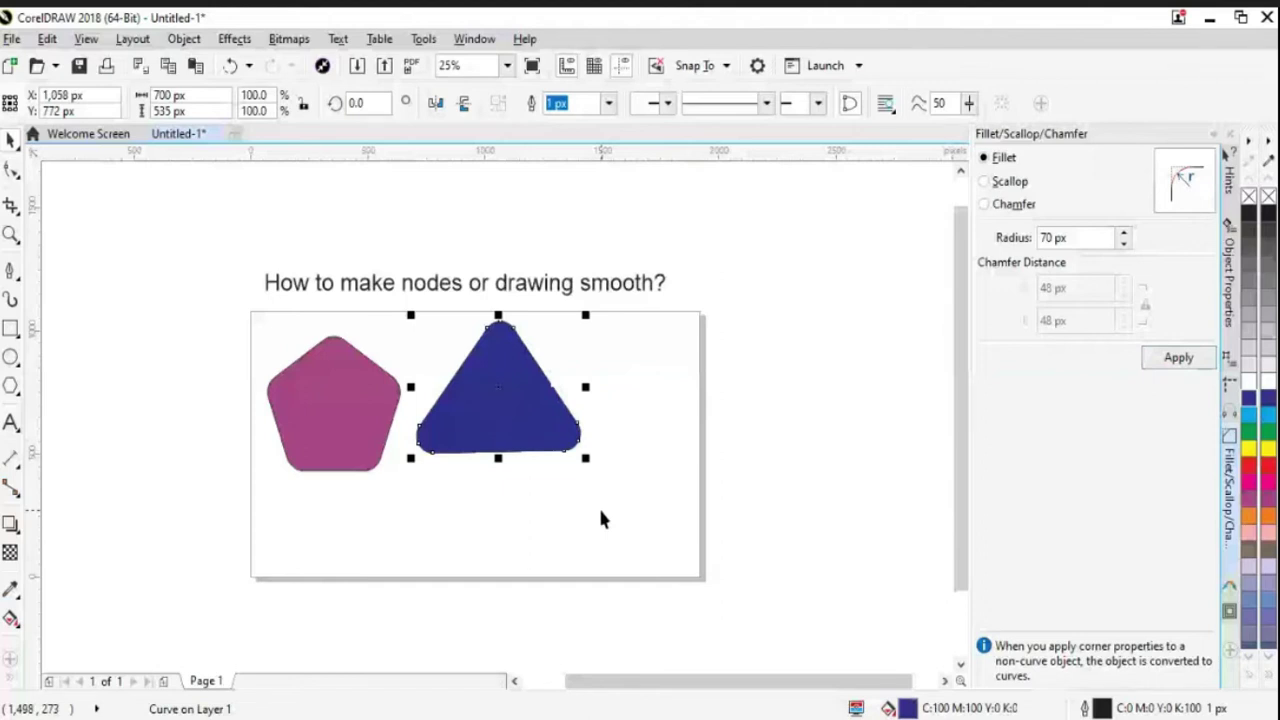
pyautogui.scroll(-1, 312, 355)
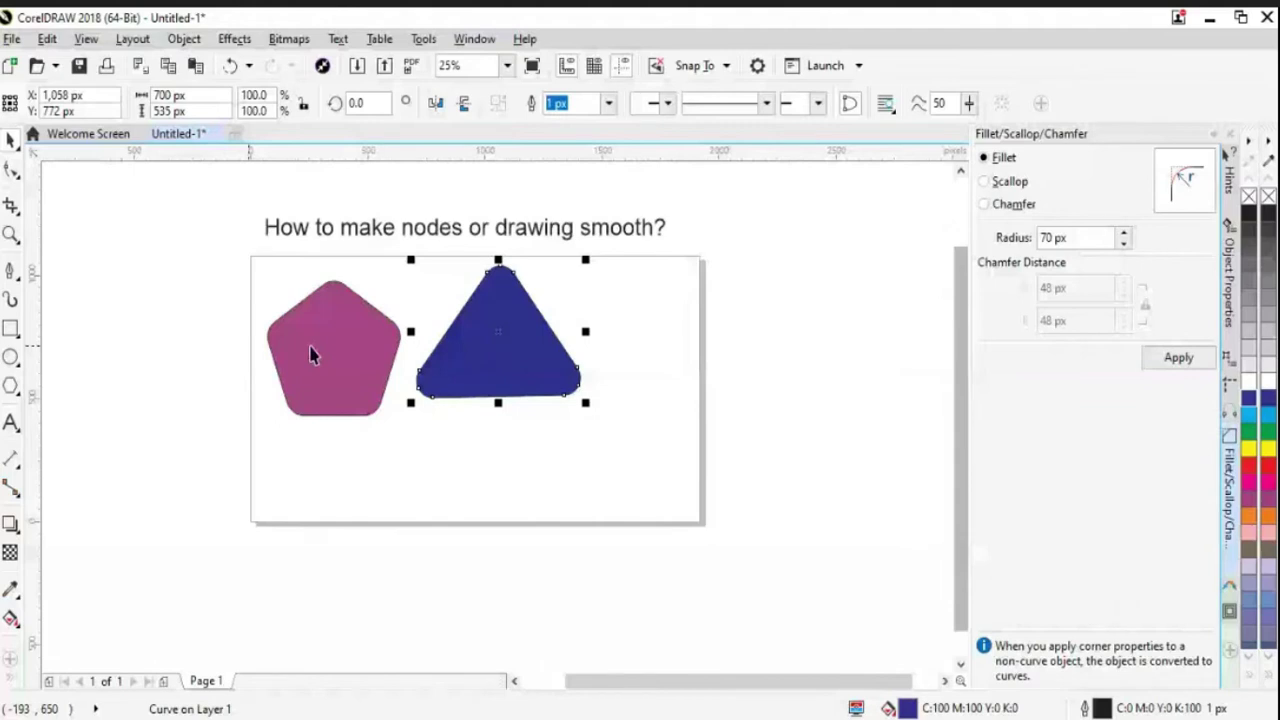
pyautogui.moveTo(312, 355); pyautogui.dragTo(203, 325)
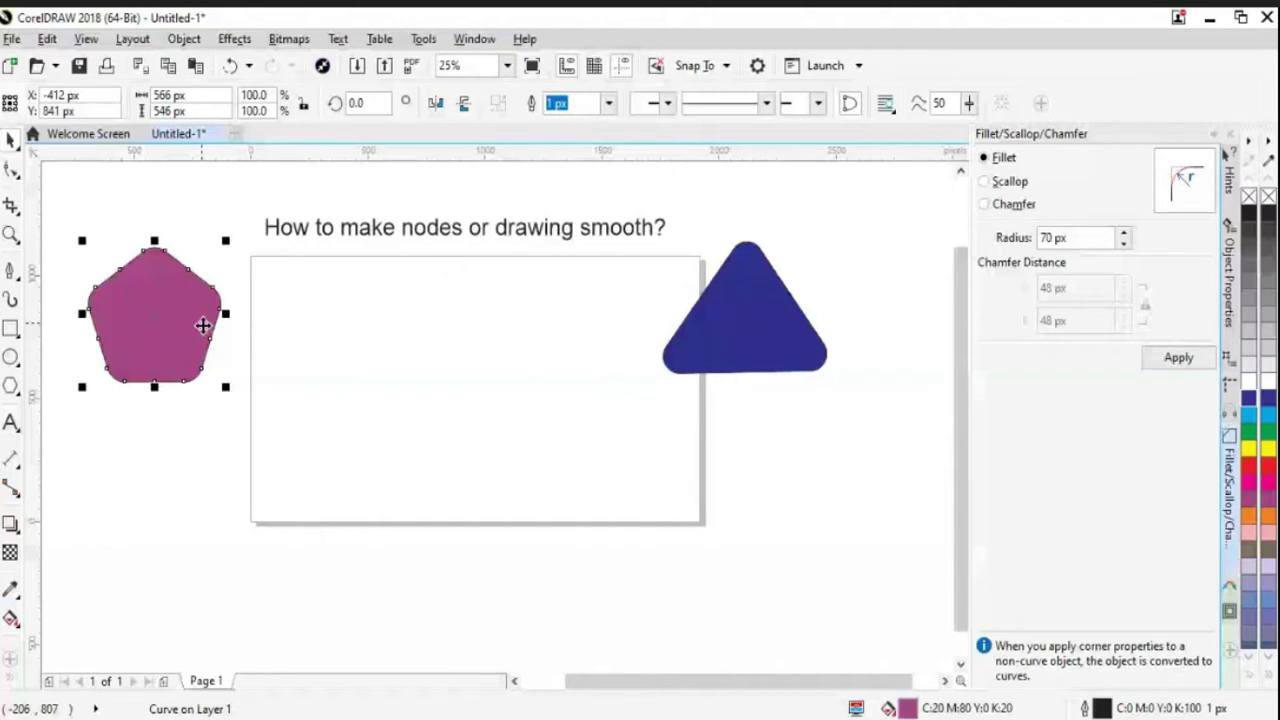
# Step: Draw a closed irregular six-point shape about 932 by 690 px in the middle of the page with the Pen tool
pyautogui.click(11, 270)
pyautogui.click(355, 408)
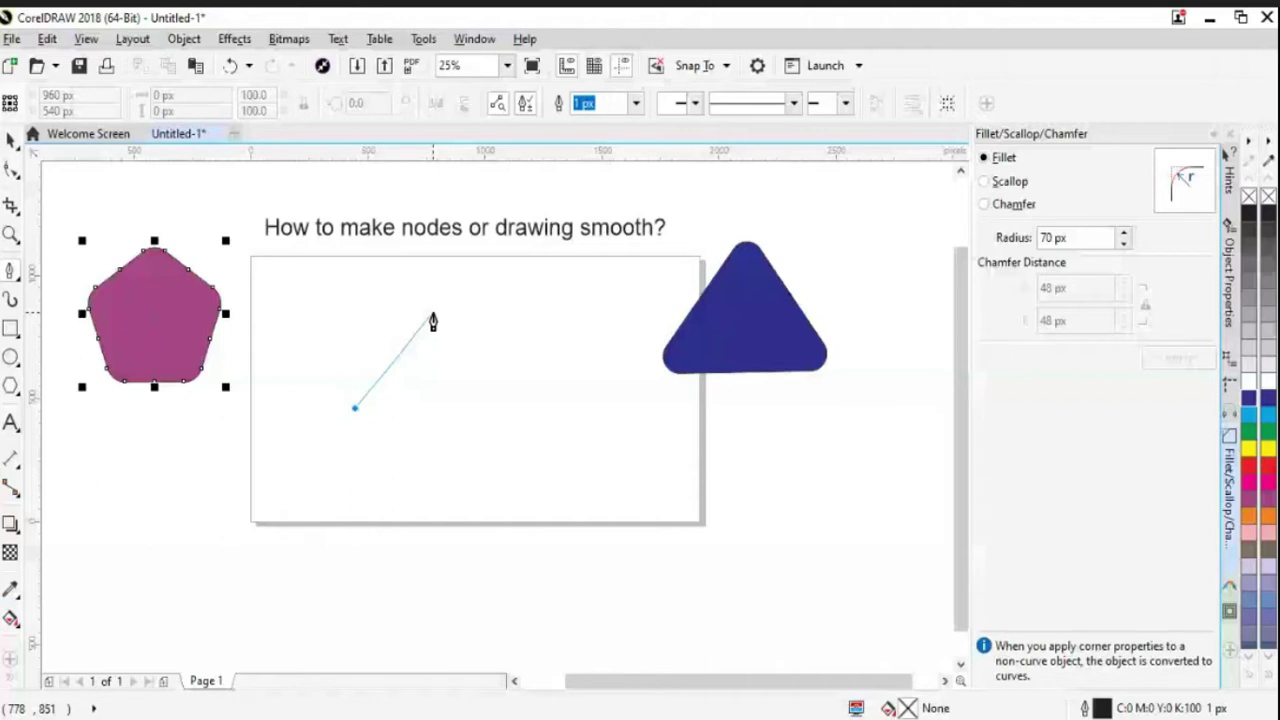
pyautogui.click(432, 313)
pyautogui.click(572, 379)
pyautogui.click(492, 409)
pyautogui.click(523, 483)
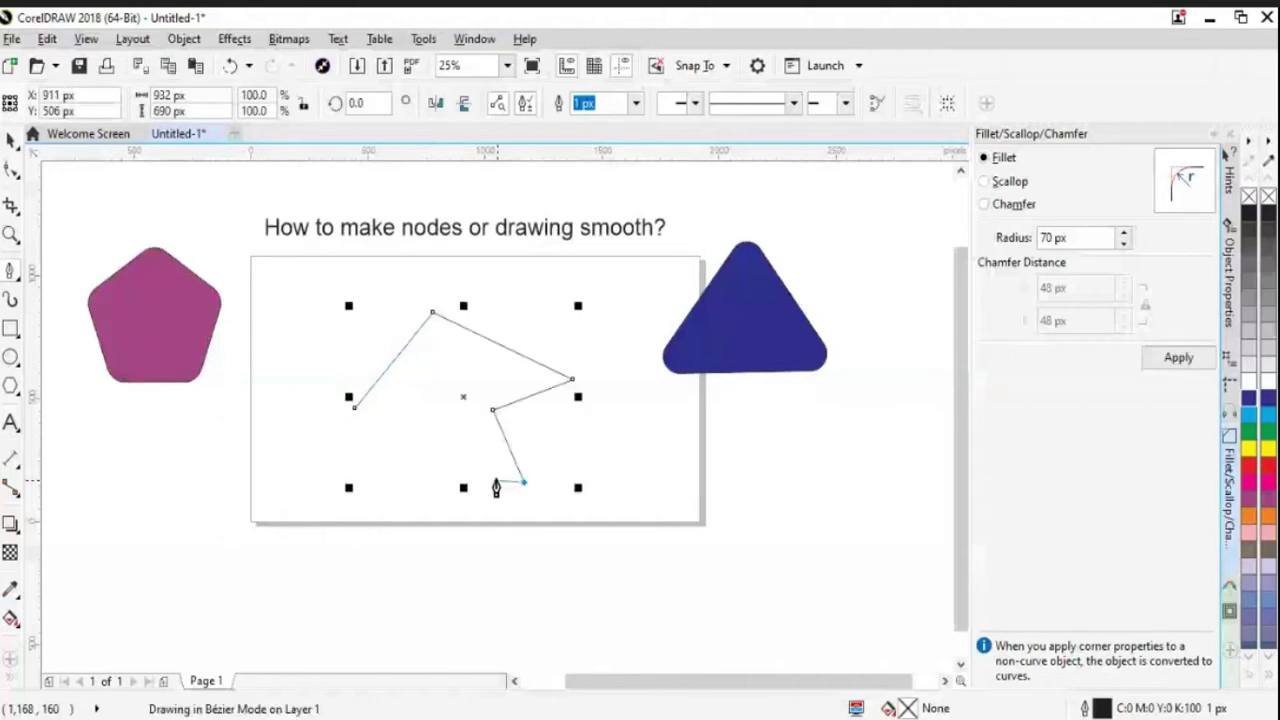
pyautogui.click(445, 407)
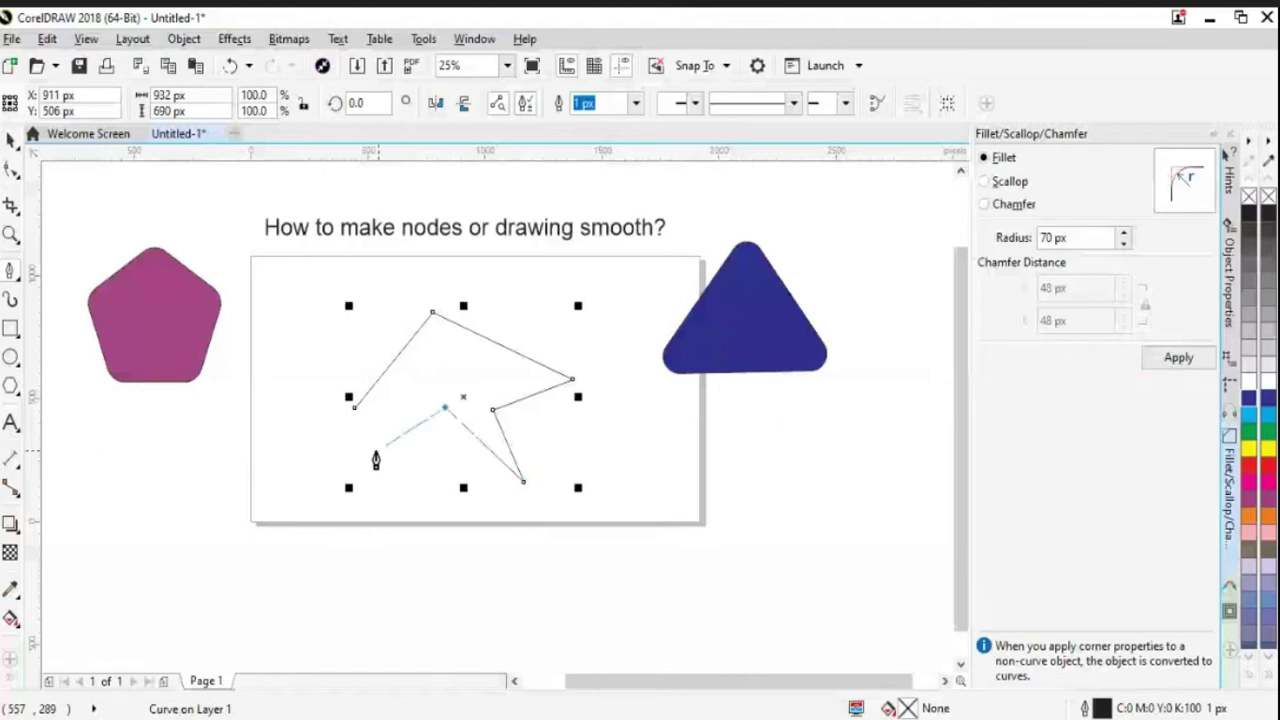
pyautogui.click(355, 407)
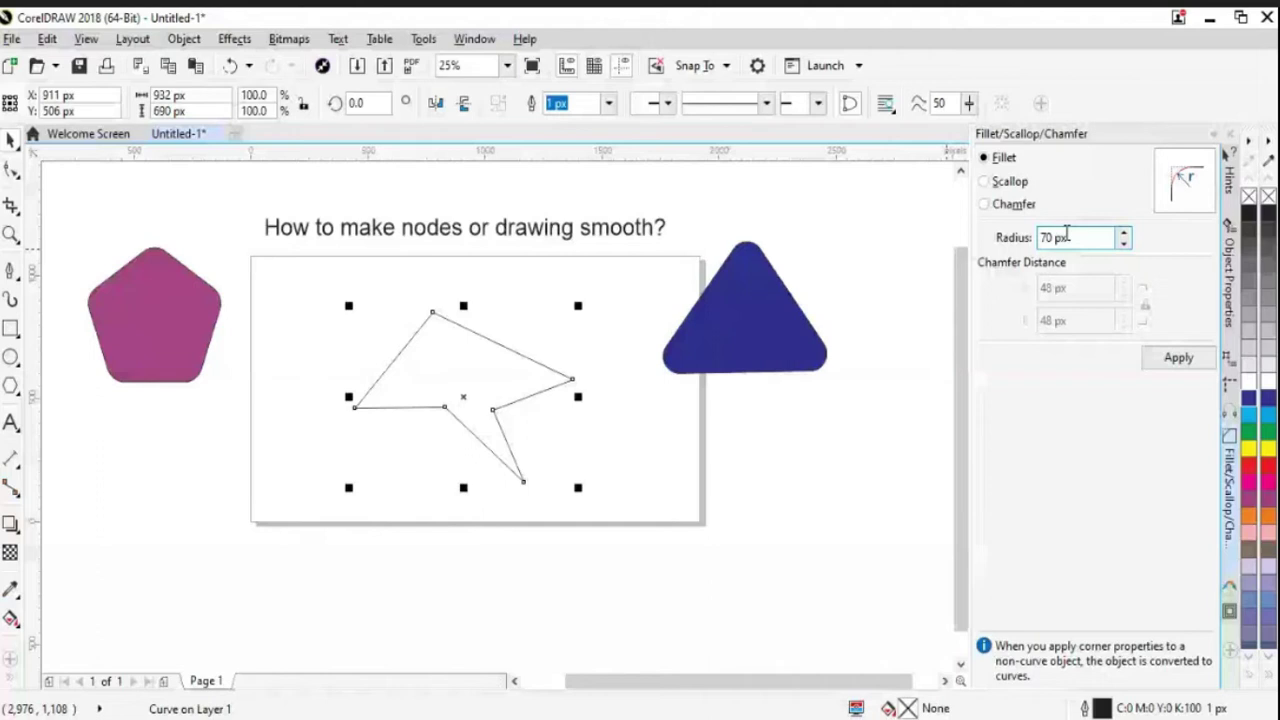
# Step: Fillet the corners of the irregular shape with a 61 px radius
pyautogui.click(1123, 243)
pyautogui.click(1123, 243)
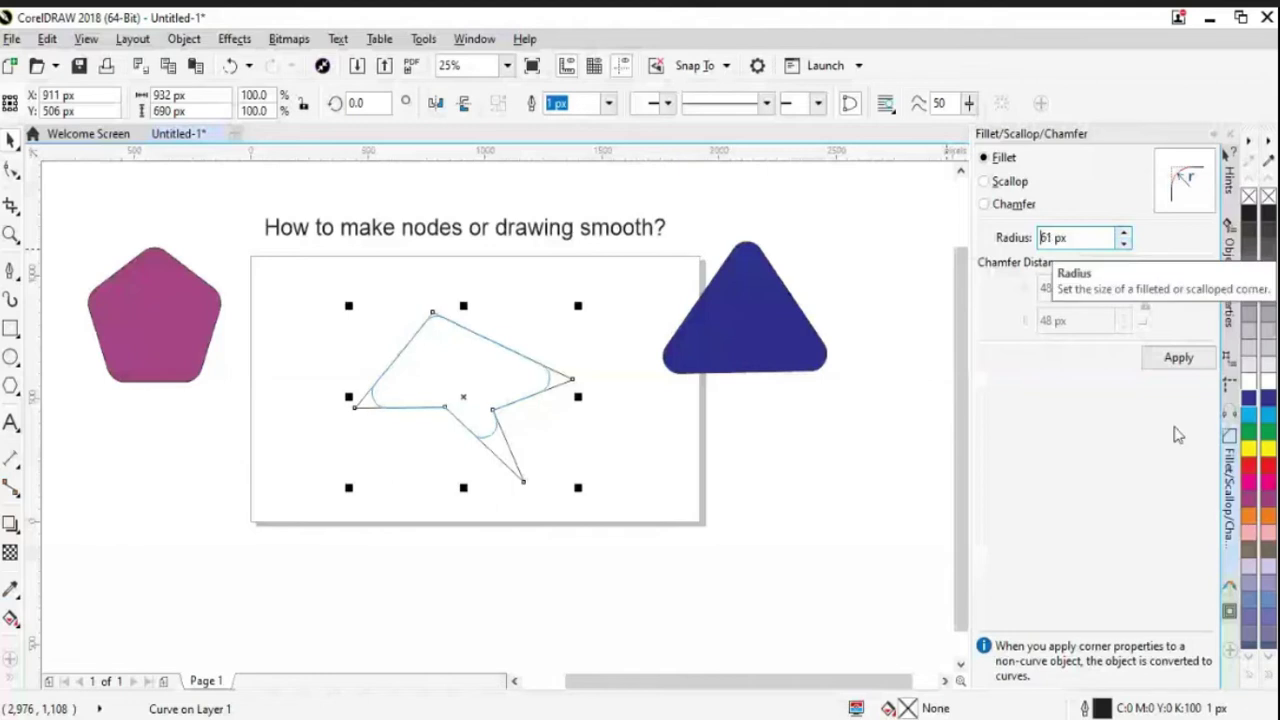
pyautogui.click(1178, 358)
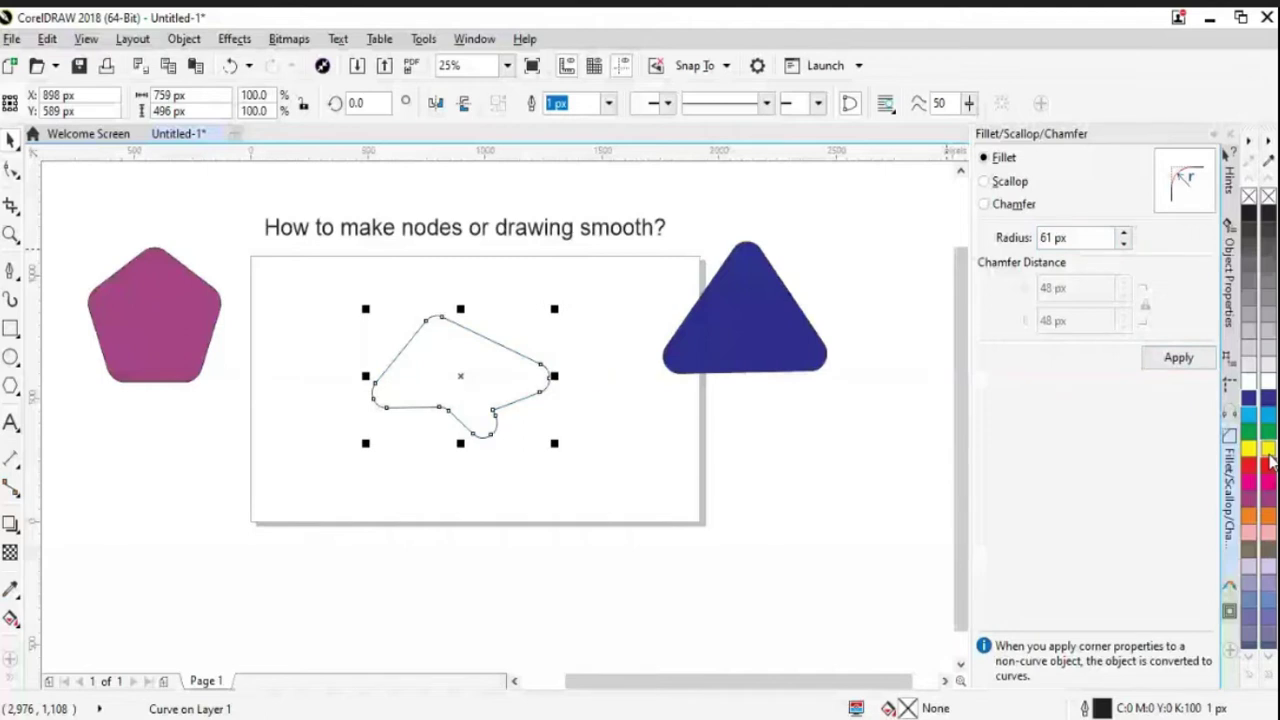
# Step: Fill the rounded irregular shape with red and move it to the upper-left area of the page
pyautogui.click(1268, 460)
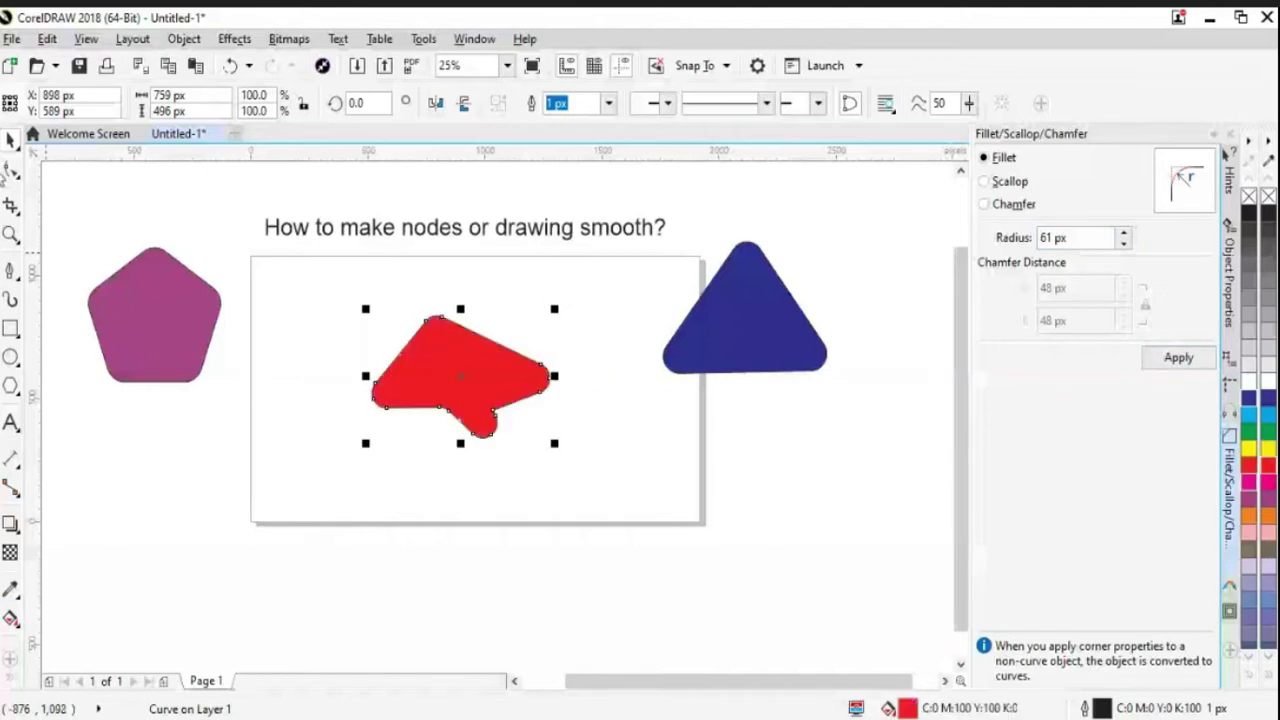
pyautogui.moveTo(482, 395); pyautogui.dragTo(590, 352)
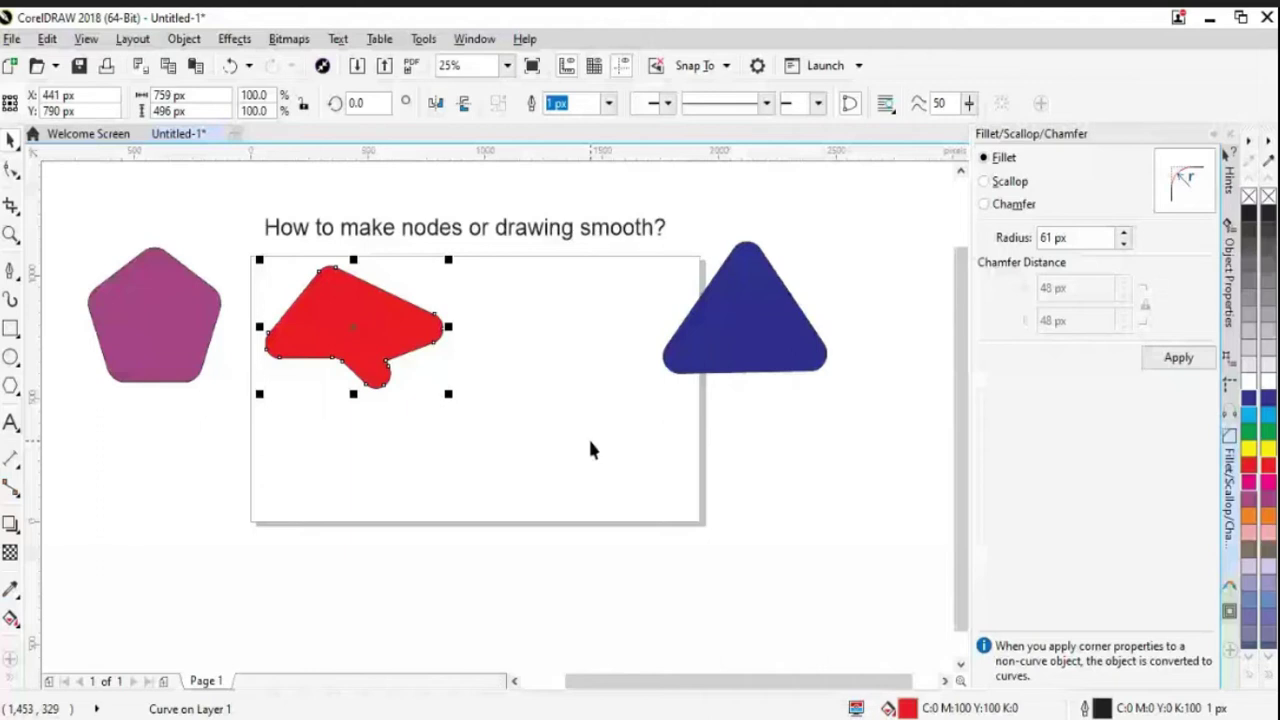
pyautogui.click(474, 38)
pyautogui.moveTo(520, 301)
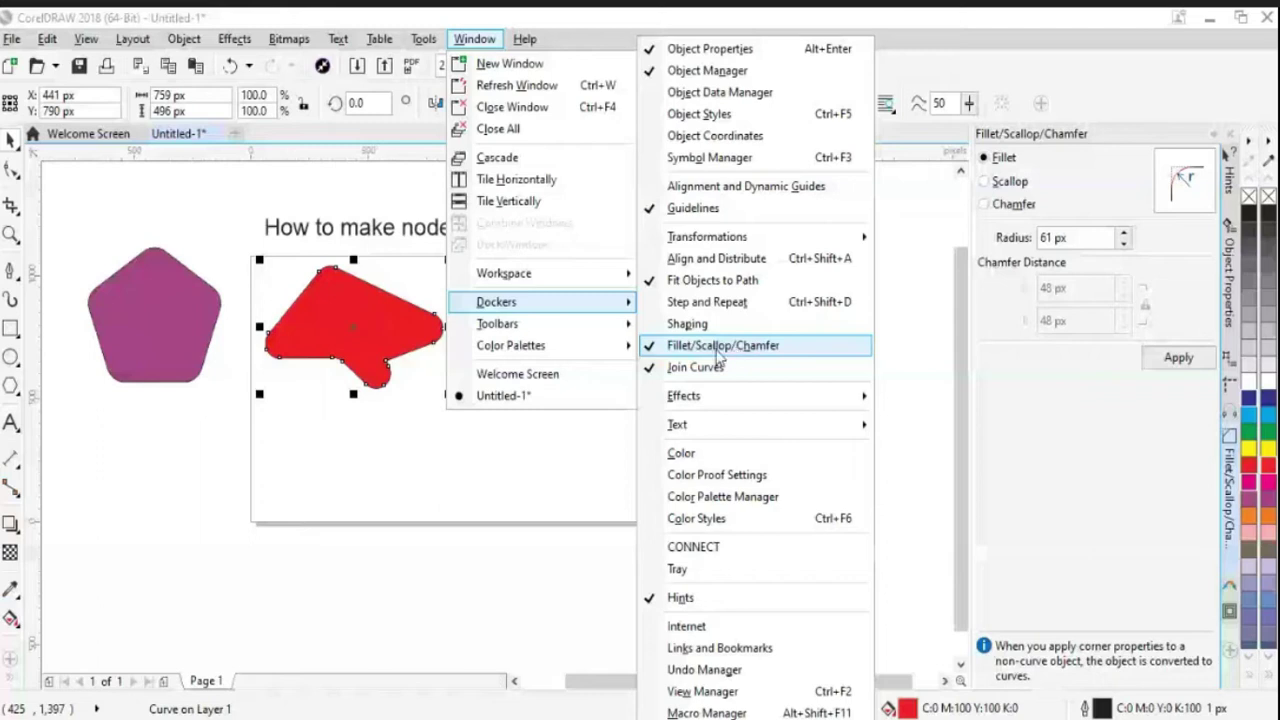
pyautogui.click(443, 490)
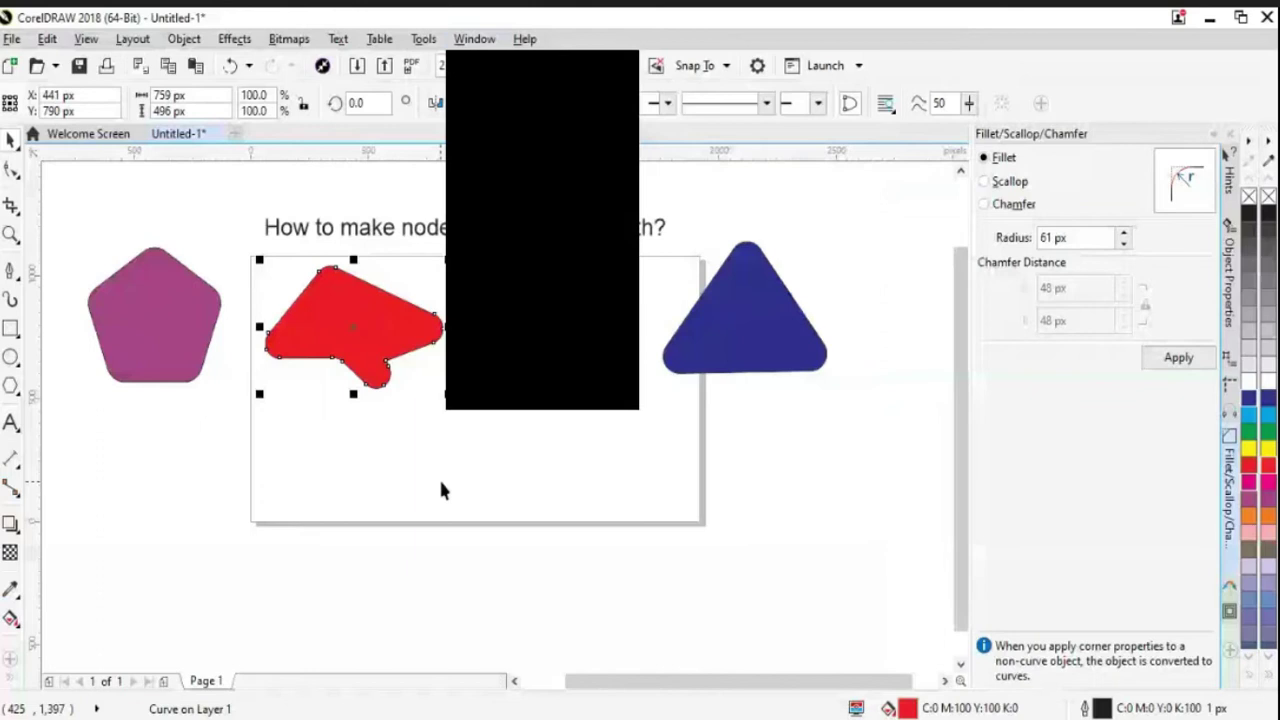
pyautogui.moveTo(360, 347); pyautogui.dragTo(210, 492)
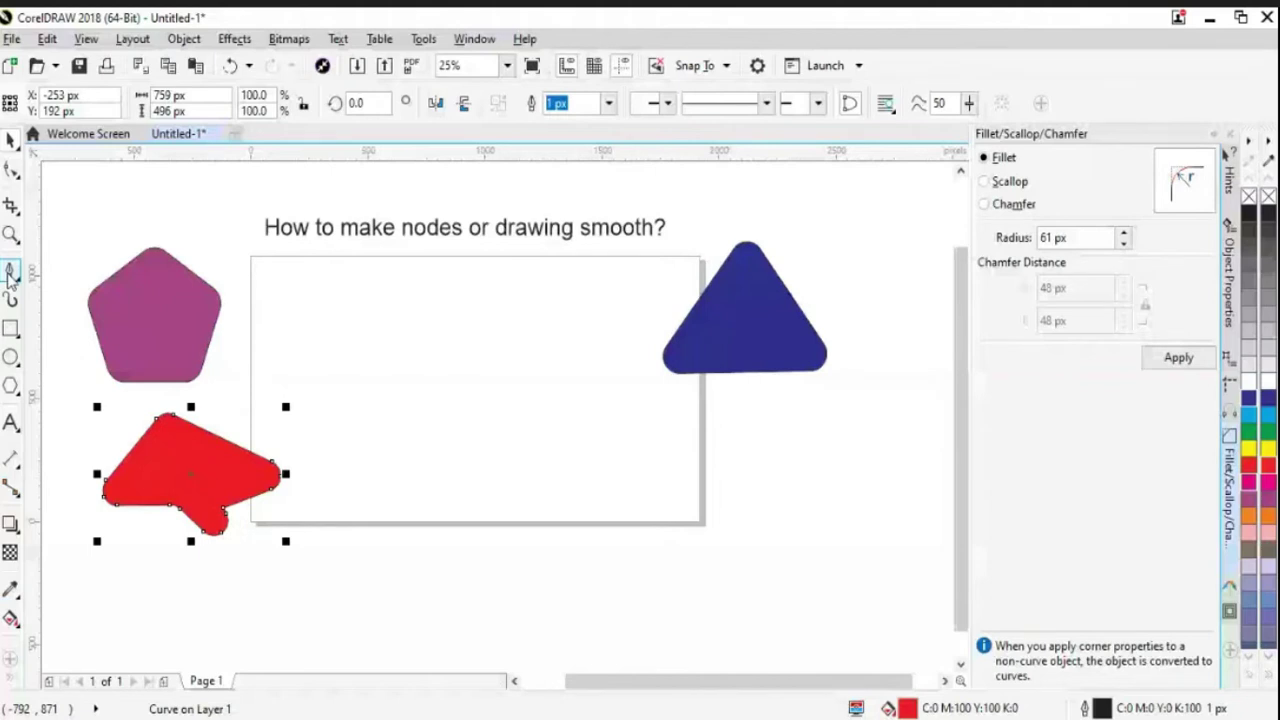
pyautogui.click(11, 272)
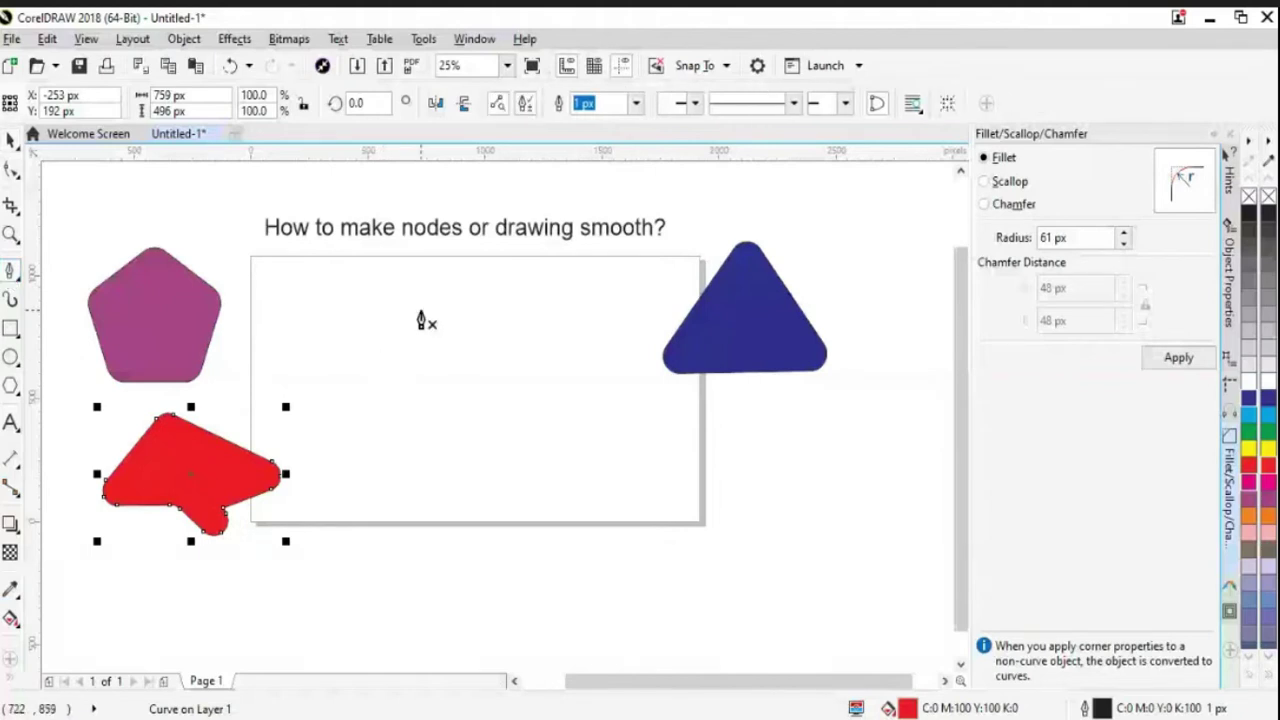
pyautogui.click(353, 398)
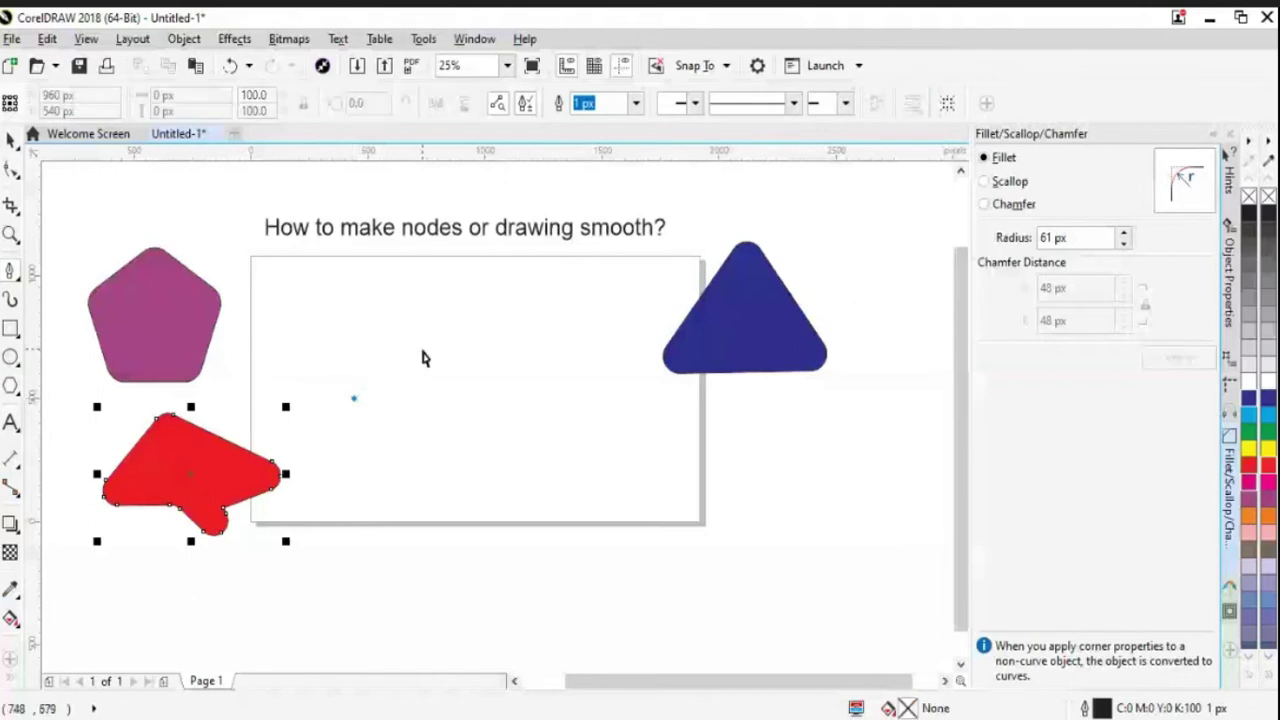
pyautogui.click(249, 66)
pyautogui.moveTo(353, 327); pyautogui.dragTo(261, 463)
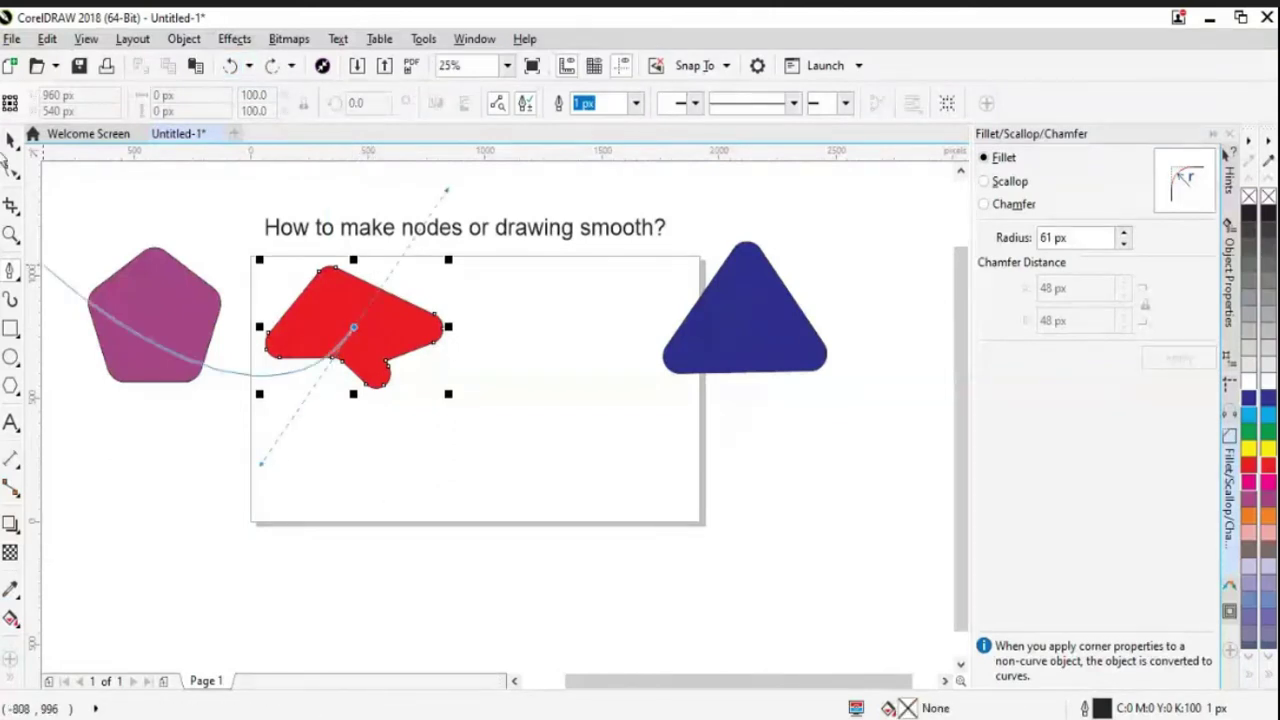
pyautogui.press('space')
# Step: Move the red shape off the page to below the purple pentagon
pyautogui.click(395, 332)
pyautogui.moveTo(395, 332); pyautogui.dragTo(222, 474)
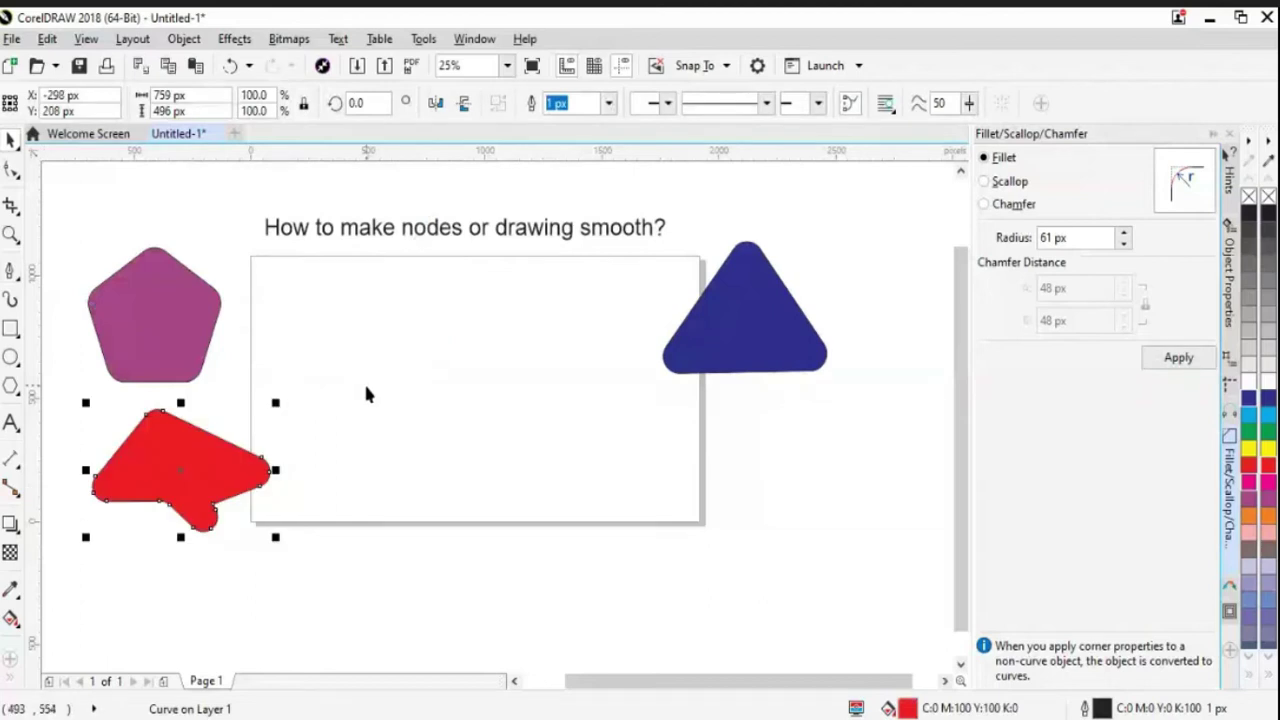
pyautogui.click(370, 394)
# Step: Draw a closed leaf shape with curved sides, about 819 by 545 px, on the page with the Pen tool and fill it green
pyautogui.press('space')
pyautogui.click(366, 388)
pyautogui.moveTo(485, 360); pyautogui.dragTo(558, 425)
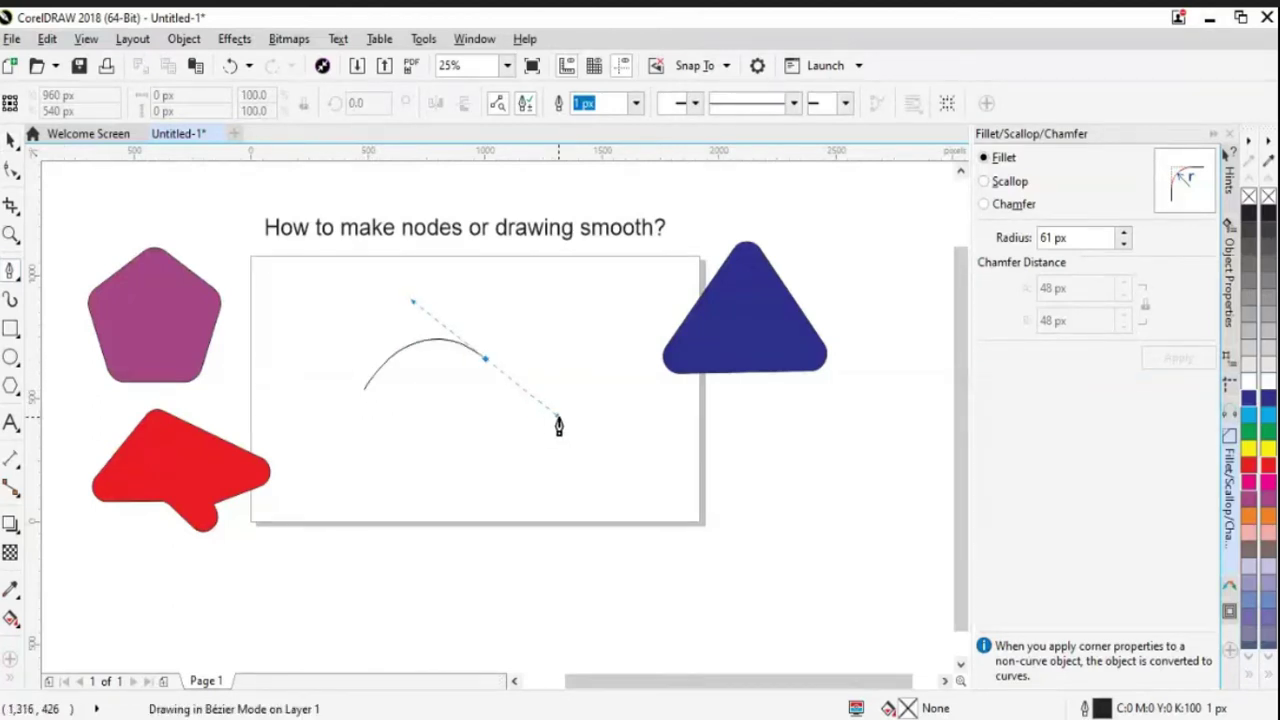
pyautogui.moveTo(558, 426); pyautogui.dragTo(558, 425)
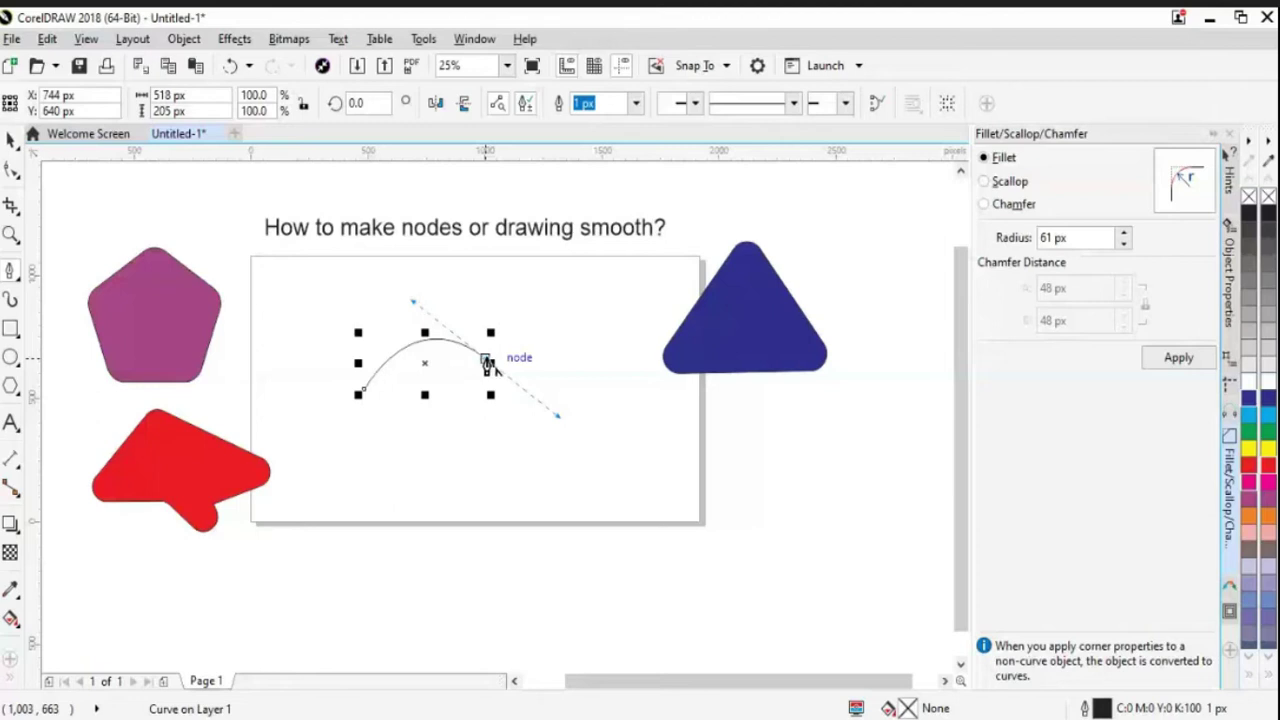
pyautogui.moveTo(555, 423); pyautogui.dragTo(610, 436)
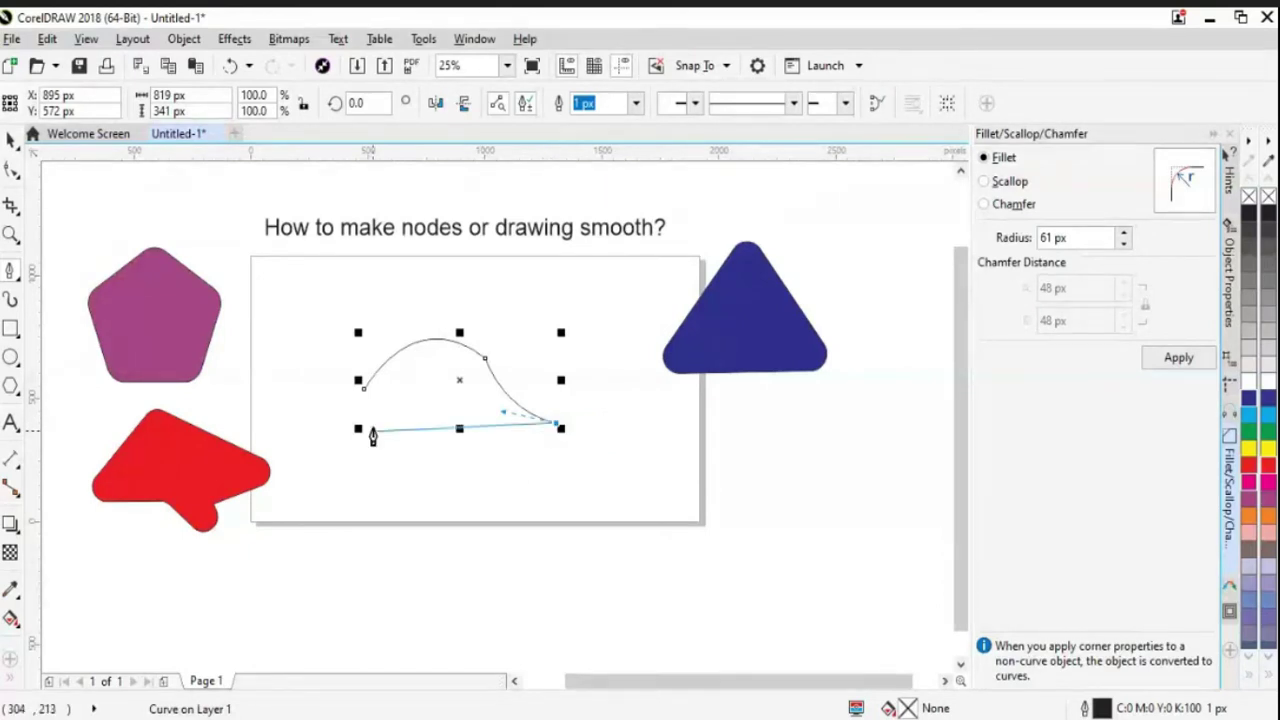
pyautogui.moveTo(363, 385); pyautogui.dragTo(440, 555)
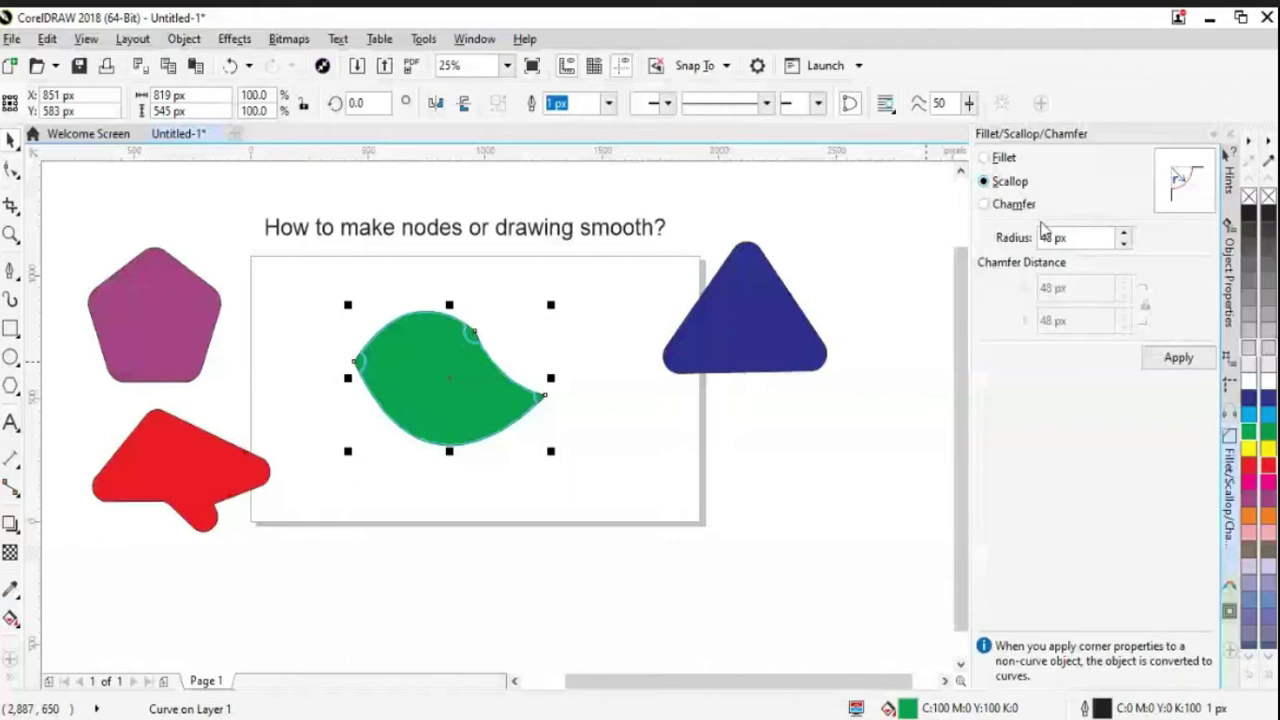
# Step: Chamfer the corners of the green leaf shape with a 51 px chamfer distance
pyautogui.click(1012, 204)
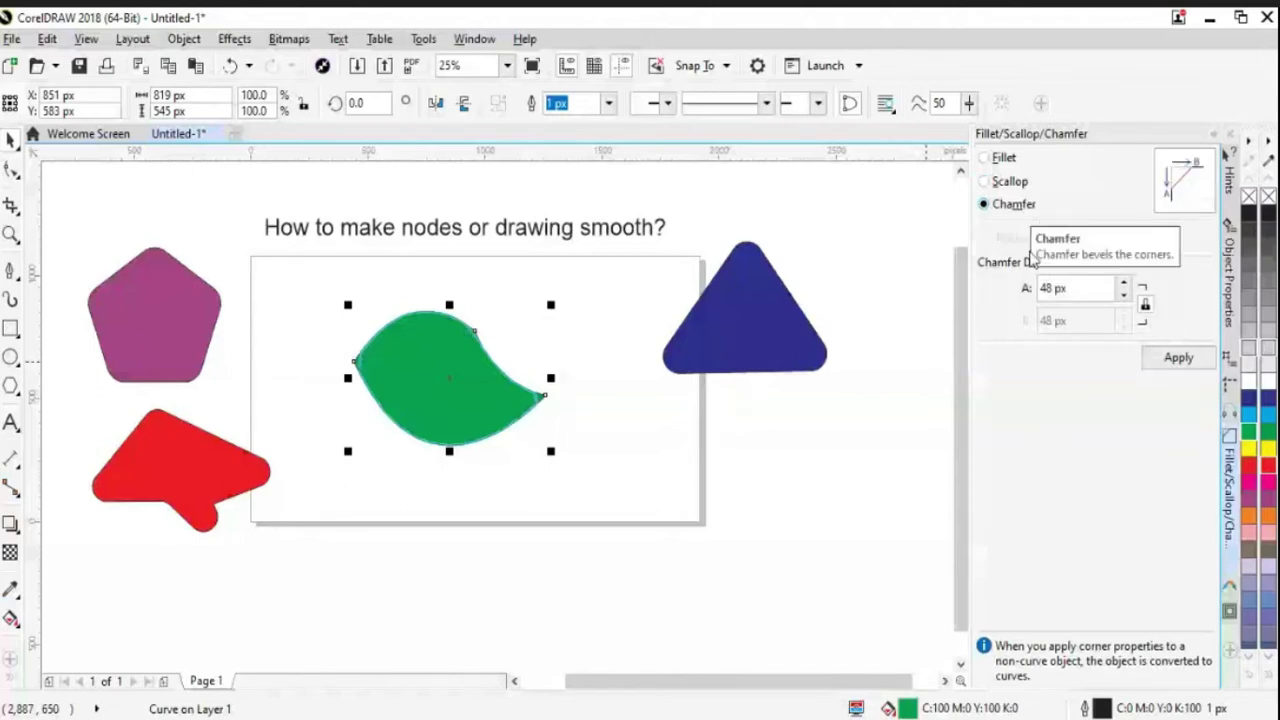
pyautogui.moveTo(464, 408); pyautogui.dragTo(419, 380)
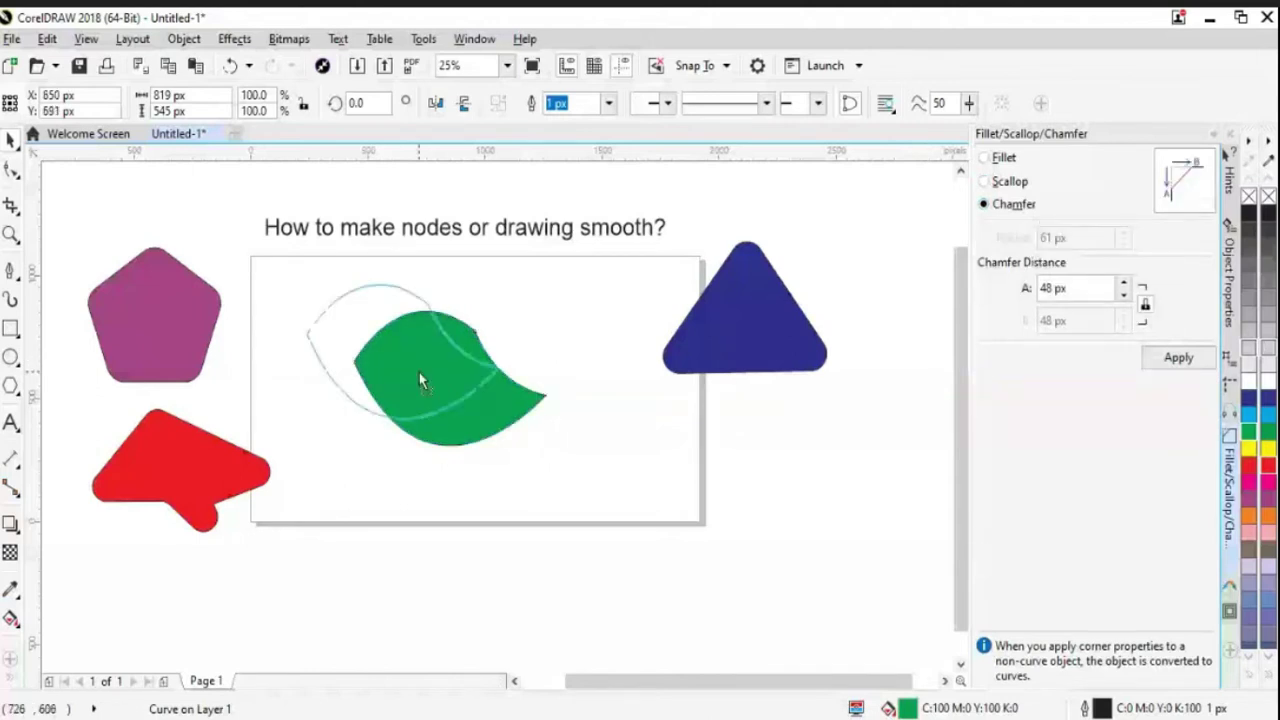
pyautogui.press('Escape')
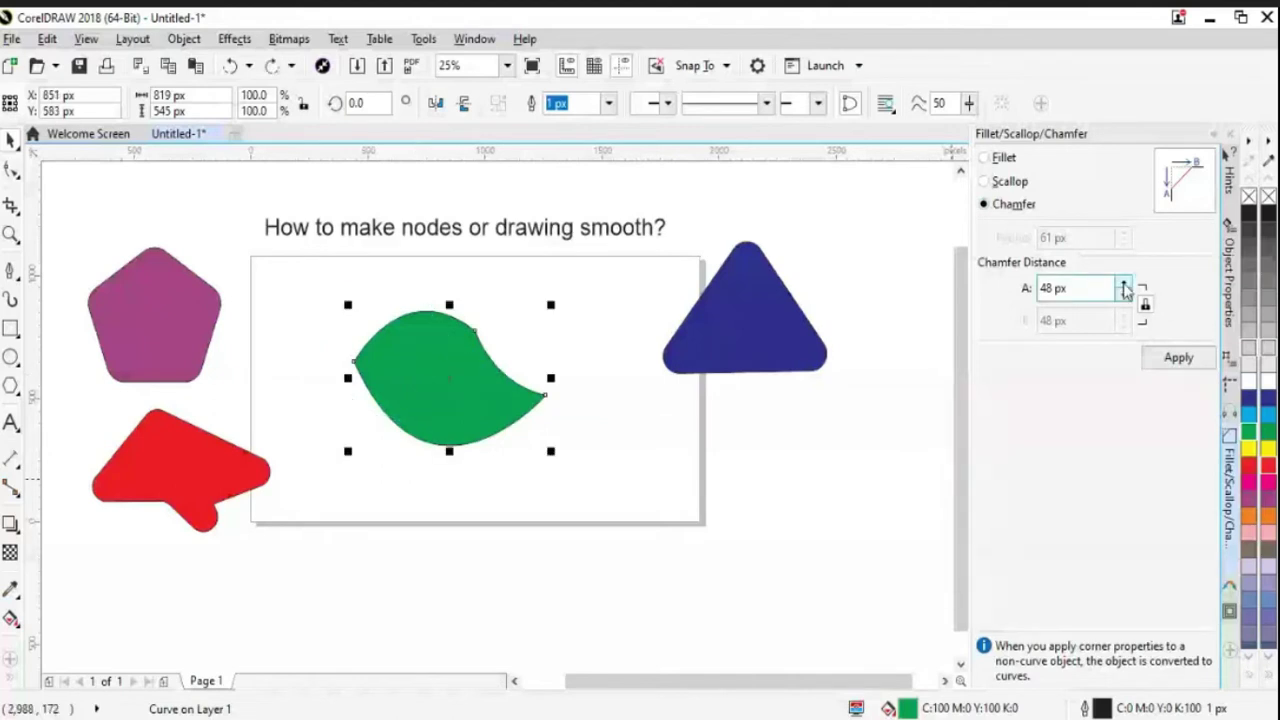
pyautogui.click(1124, 284)
pyautogui.click(1124, 284)
pyautogui.click(1124, 284)
pyautogui.click(1175, 360)
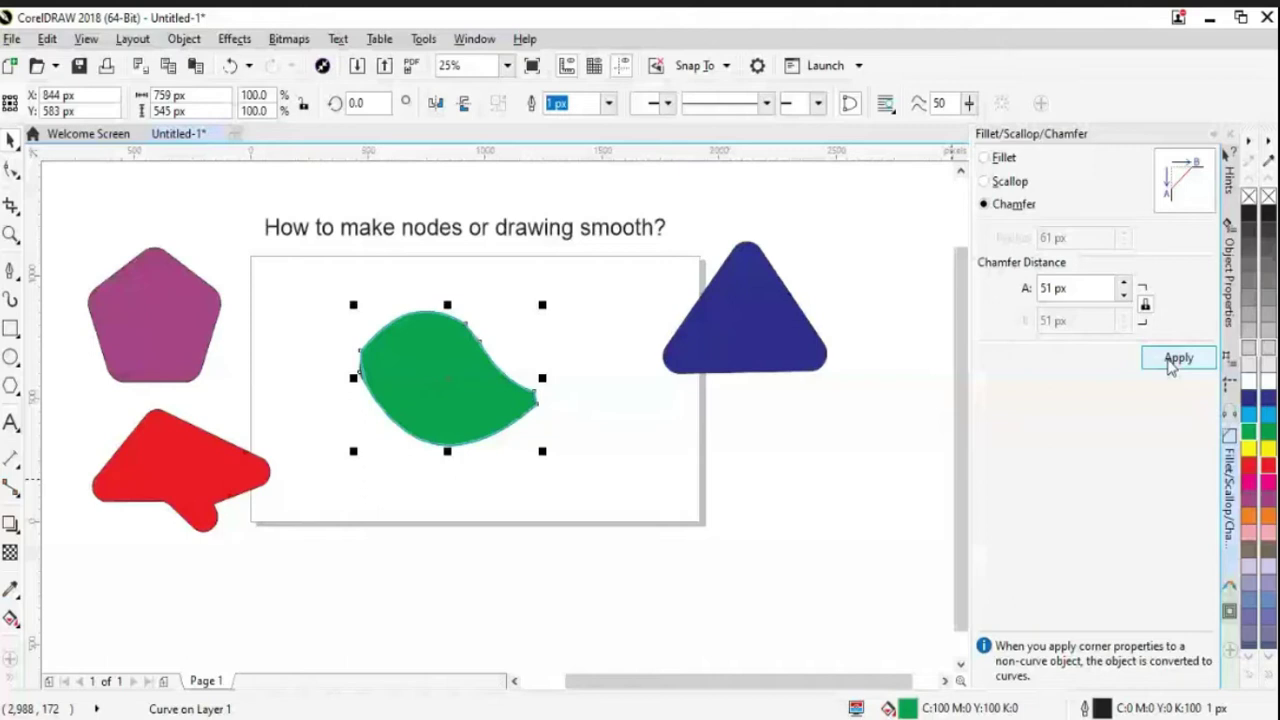
pyautogui.click(546, 418)
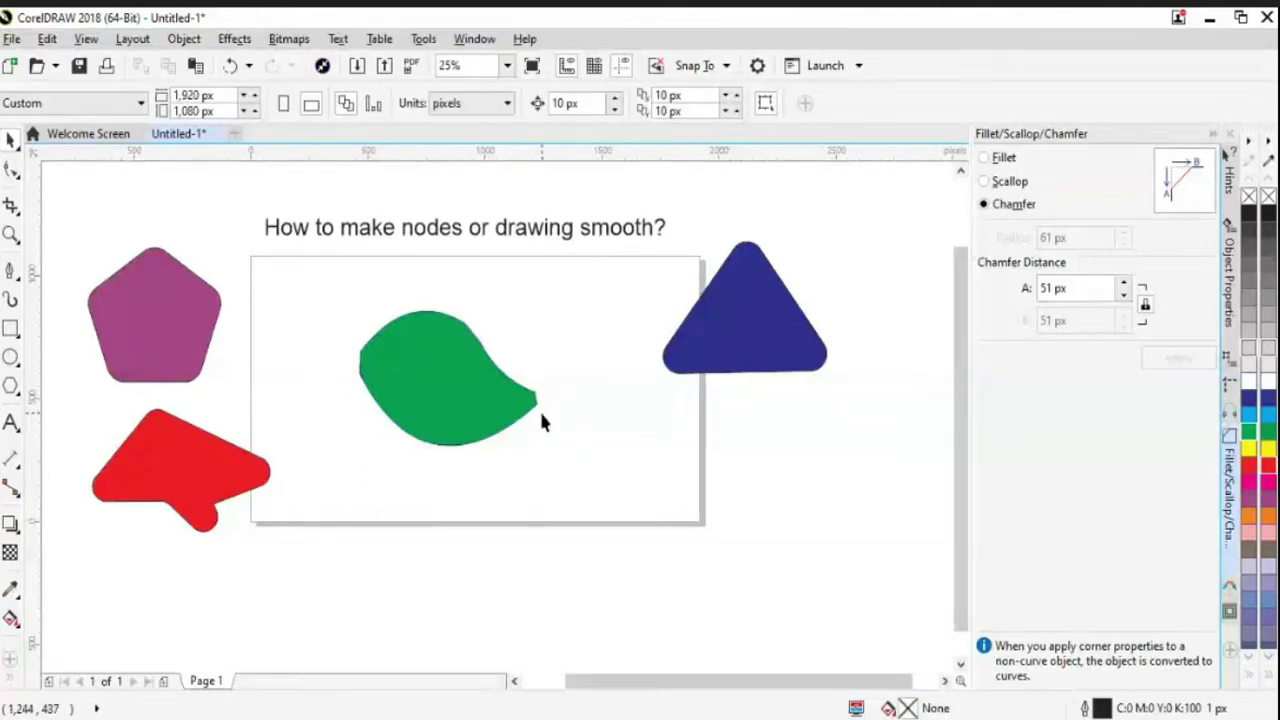
# Step: Undo the chamfer and the preceding move of the green leaf shape
pyautogui.hotkey('ctrl', 'z')
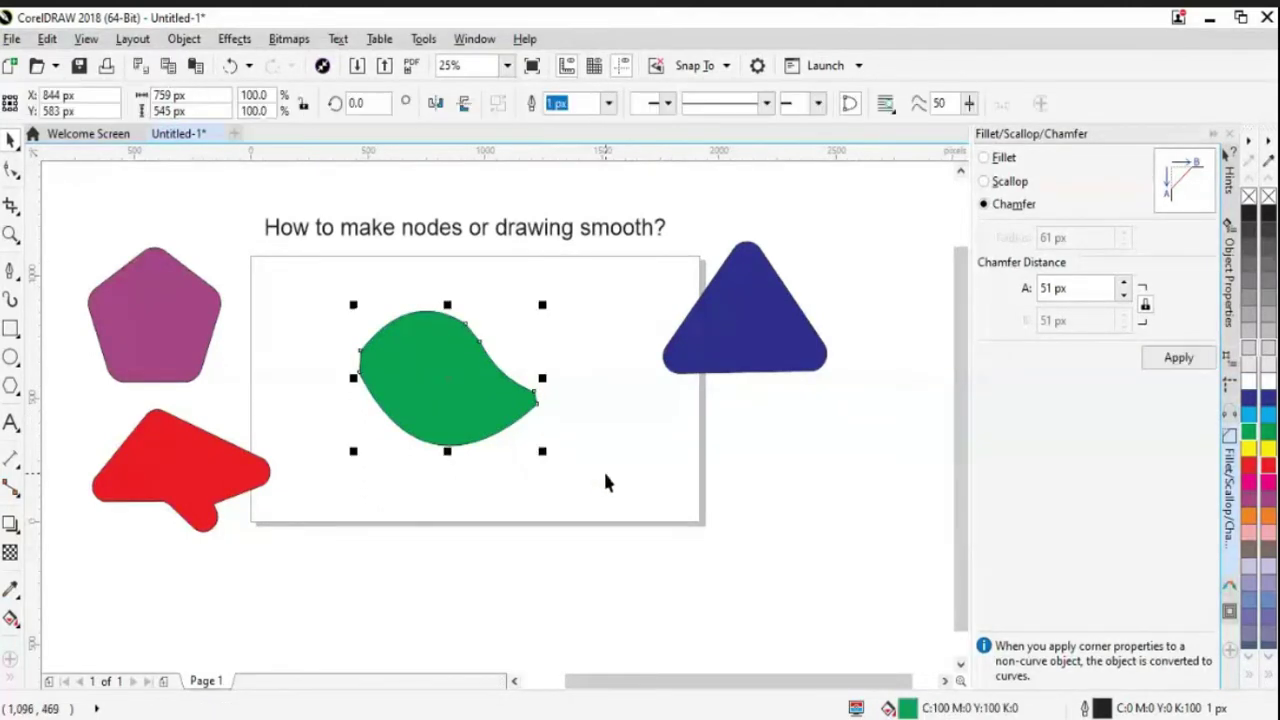
pyautogui.hotkey('ctrl', 'z')
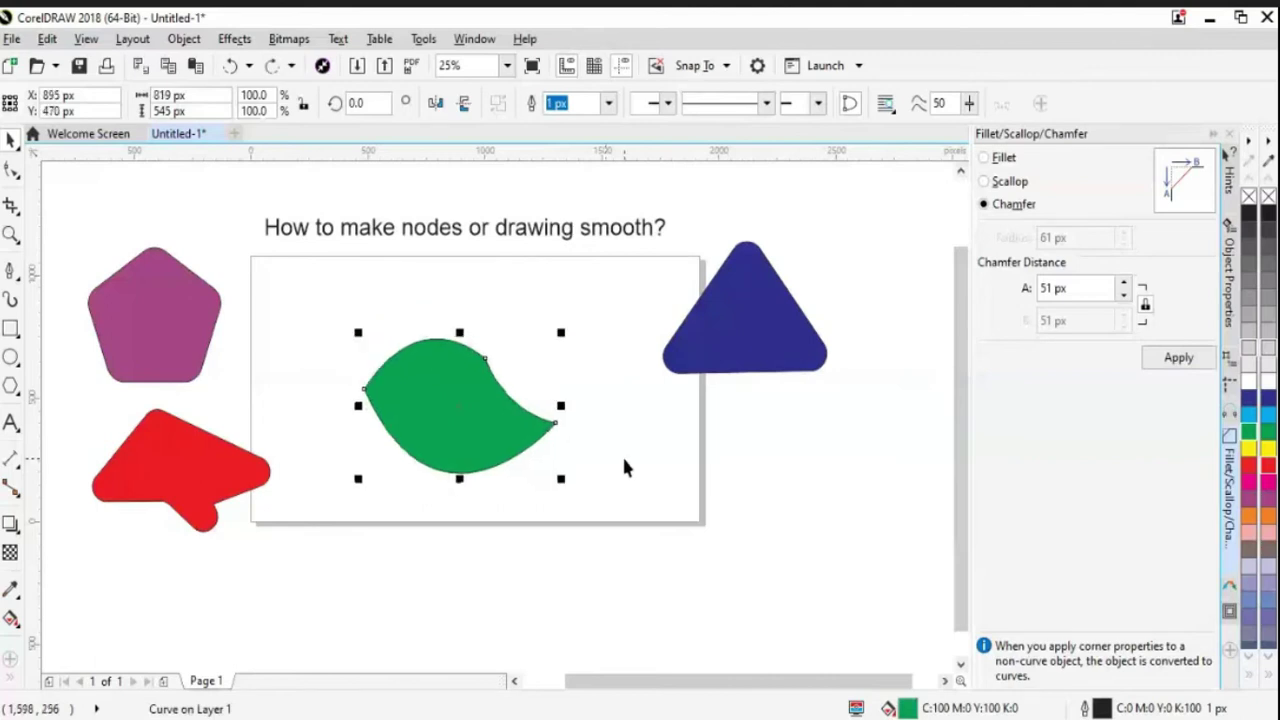
pyautogui.click(634, 498)
# Step: Smooth the corner node on the upper-right edge of the green leaf with the Smooth tool at a 144 px nib size
pyautogui.click(508, 446)
pyautogui.scroll(1, 508, 446)
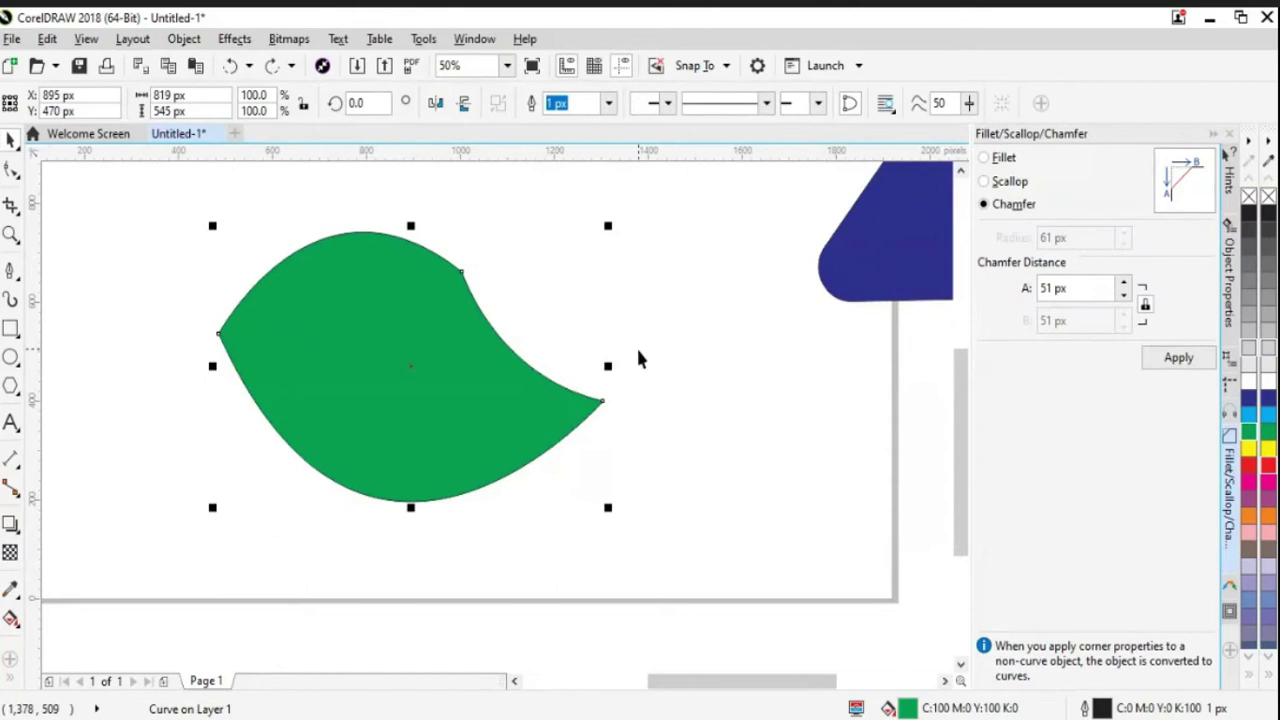
pyautogui.click(17, 281)
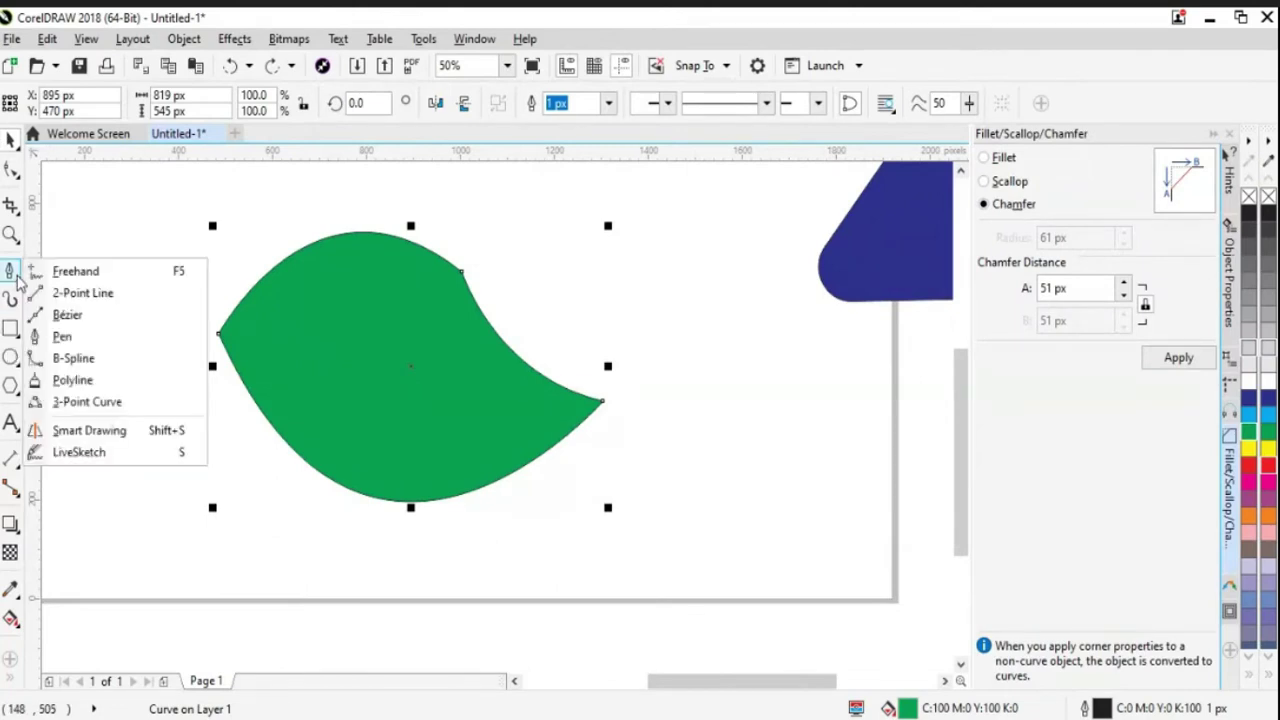
pyautogui.click(13, 180)
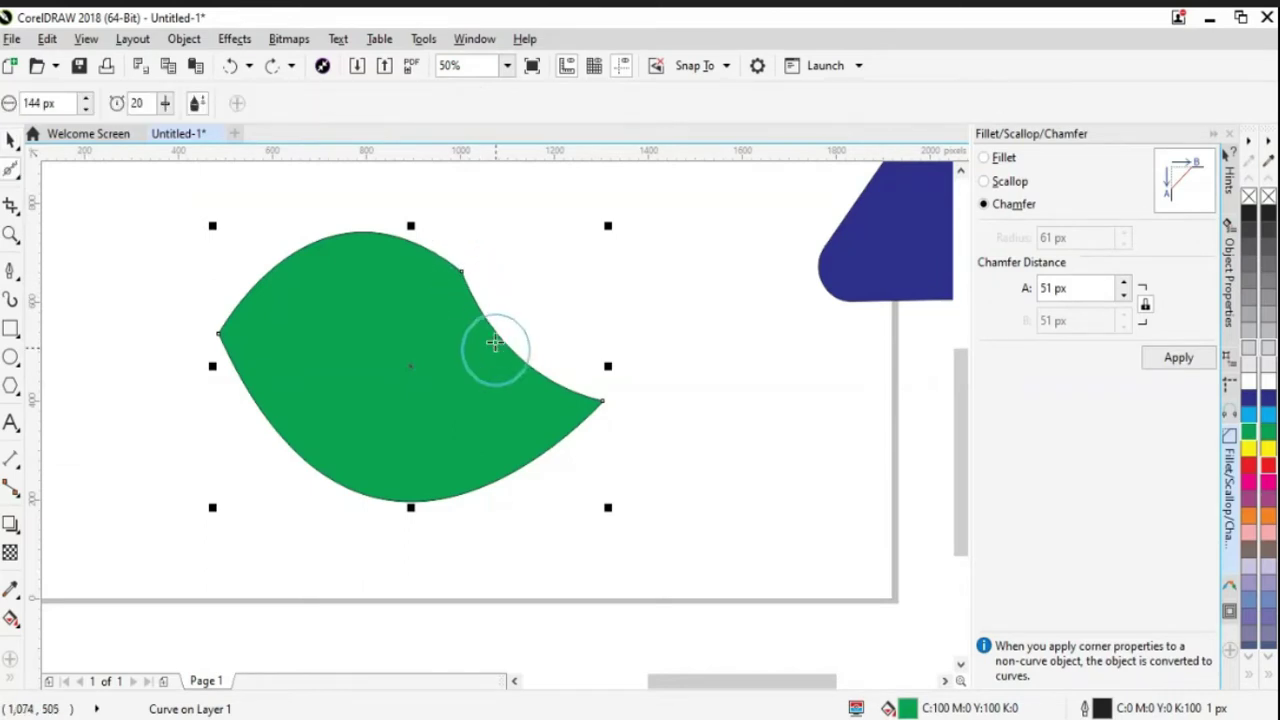
pyautogui.moveTo(465, 278)
pyautogui.mouseDown()
pyautogui.moveTo(476, 320)
pyautogui.moveTo(453, 264)
pyautogui.moveTo(479, 294)
pyautogui.moveTo(457, 269)
pyautogui.mouseUp()
pyautogui.moveTo(480, 314)
pyautogui.mouseDown()
pyautogui.moveTo(455, 277)
pyautogui.moveTo(486, 294)
pyautogui.moveTo(440, 269)
pyautogui.moveTo(405, 279)
pyautogui.moveTo(446, 257)
pyautogui.moveTo(494, 357)
pyautogui.moveTo(443, 245)
pyautogui.mouseUp()
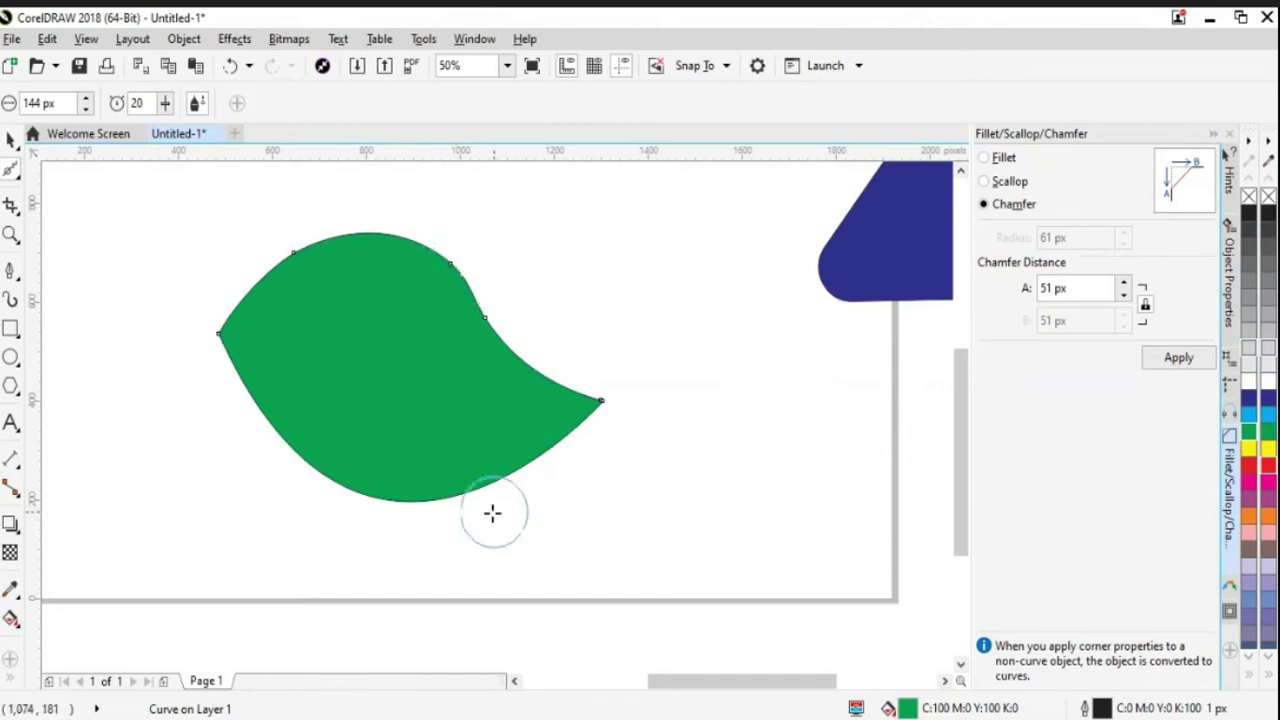
pyautogui.moveTo(300, 268)
pyautogui.mouseDown()
pyautogui.moveTo(486, 362)
pyautogui.moveTo(457, 280)
pyautogui.mouseUp()
pyautogui.click(12, 141)
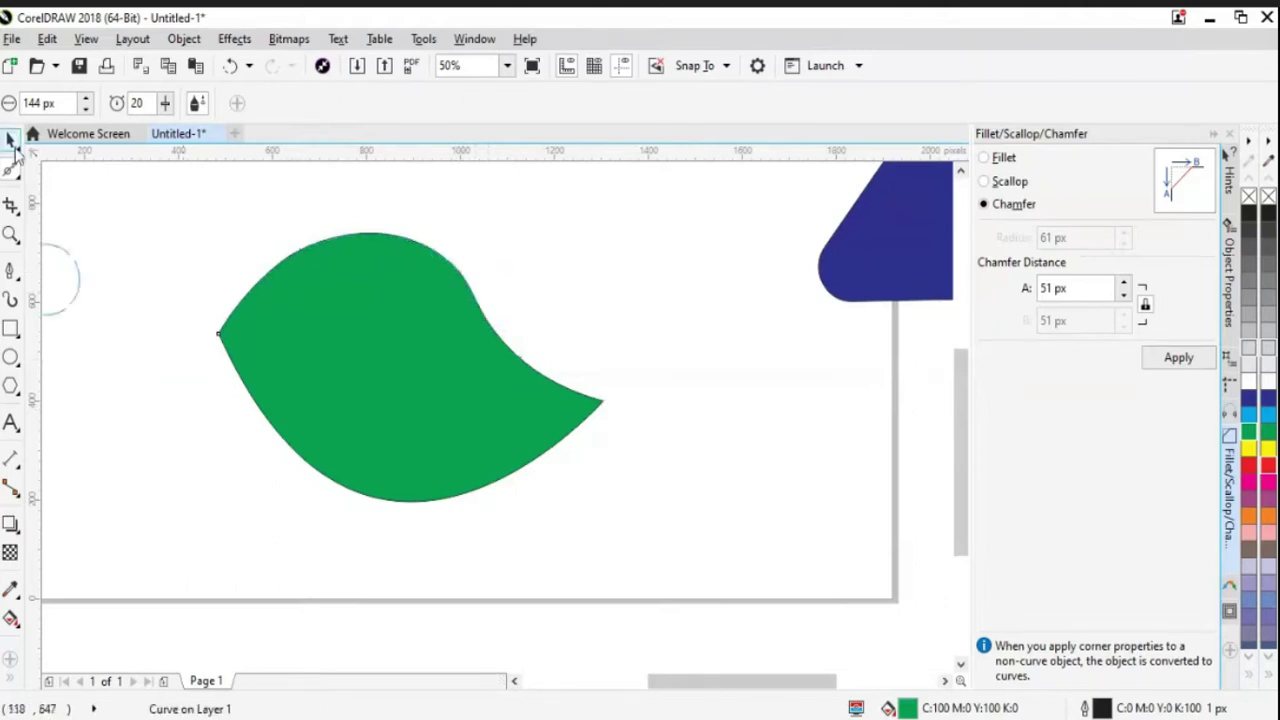
pyautogui.click(549, 492)
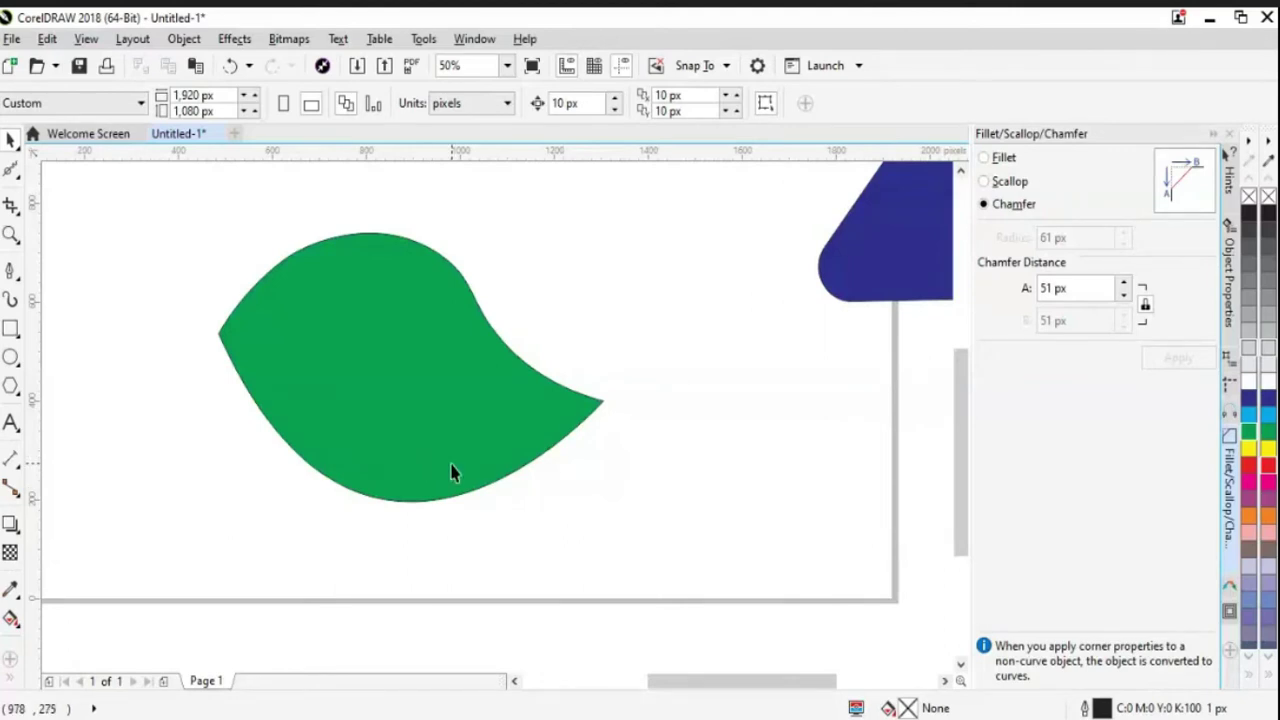
# Step: Select the blue triangle and set the corner type to Fillet
pyautogui.hscroll(-2, 749, 686)
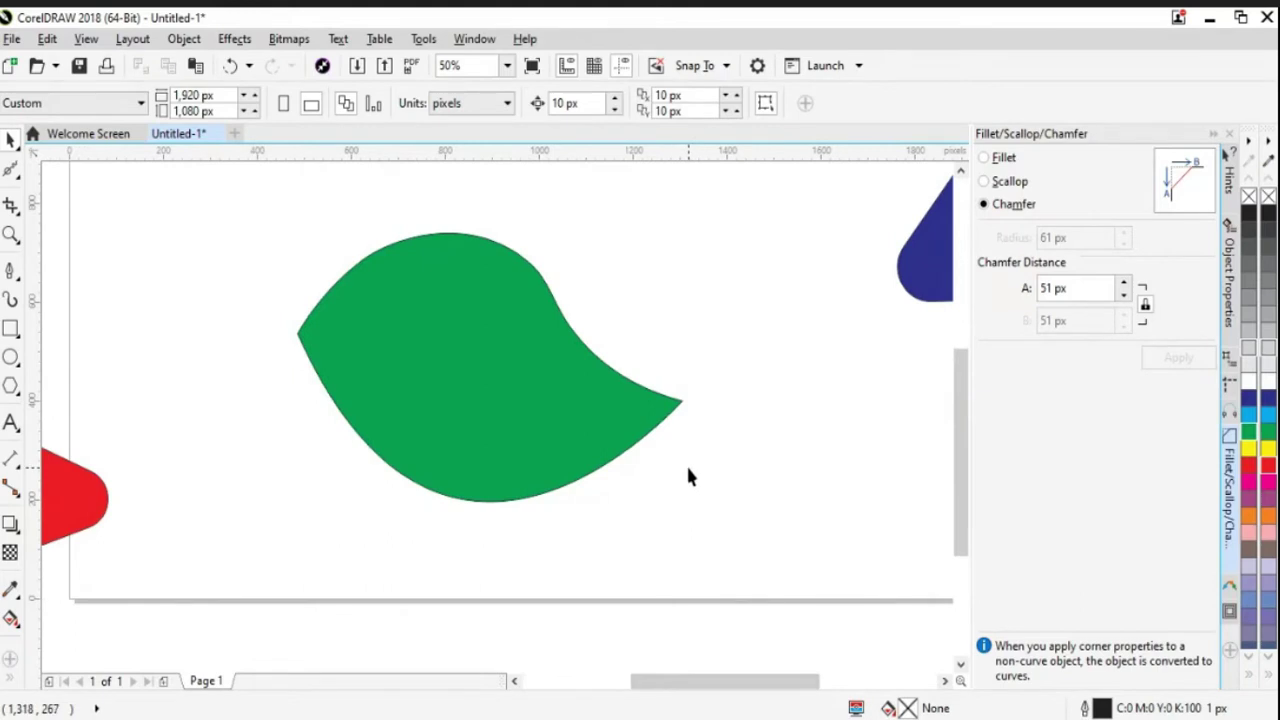
pyautogui.scroll(-1, 687, 477)
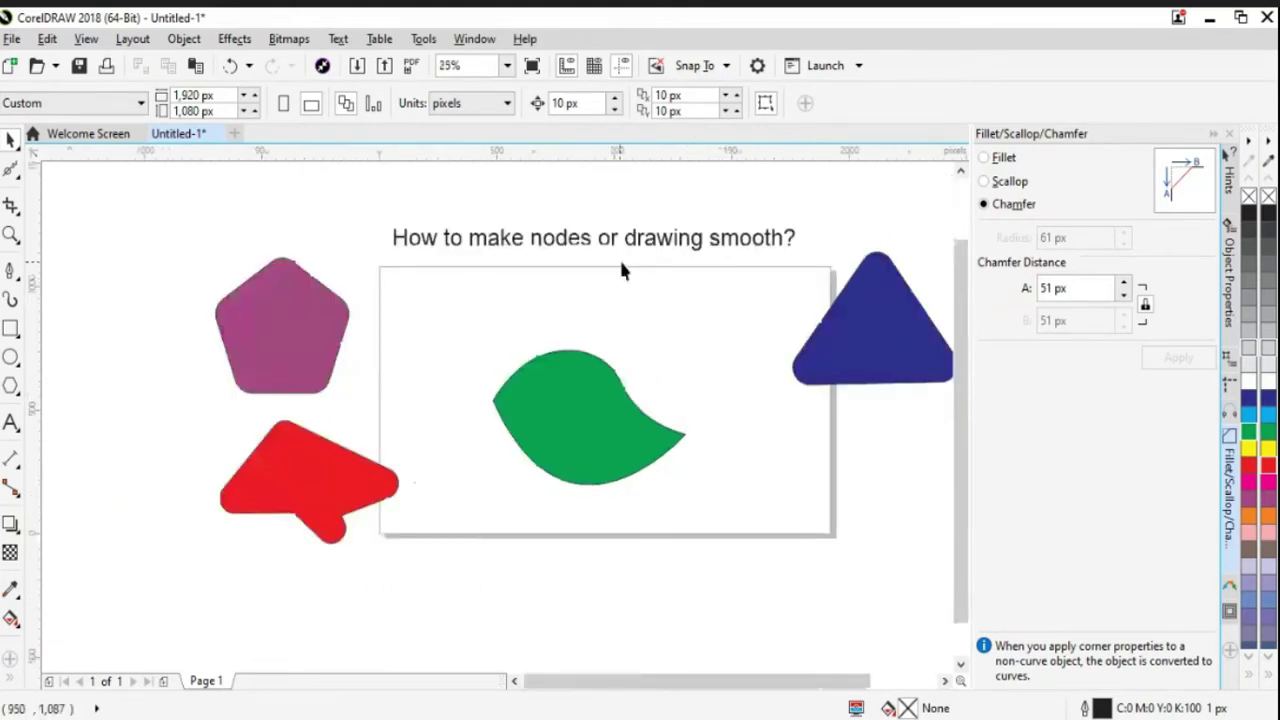
pyautogui.scroll(1, 704, 460)
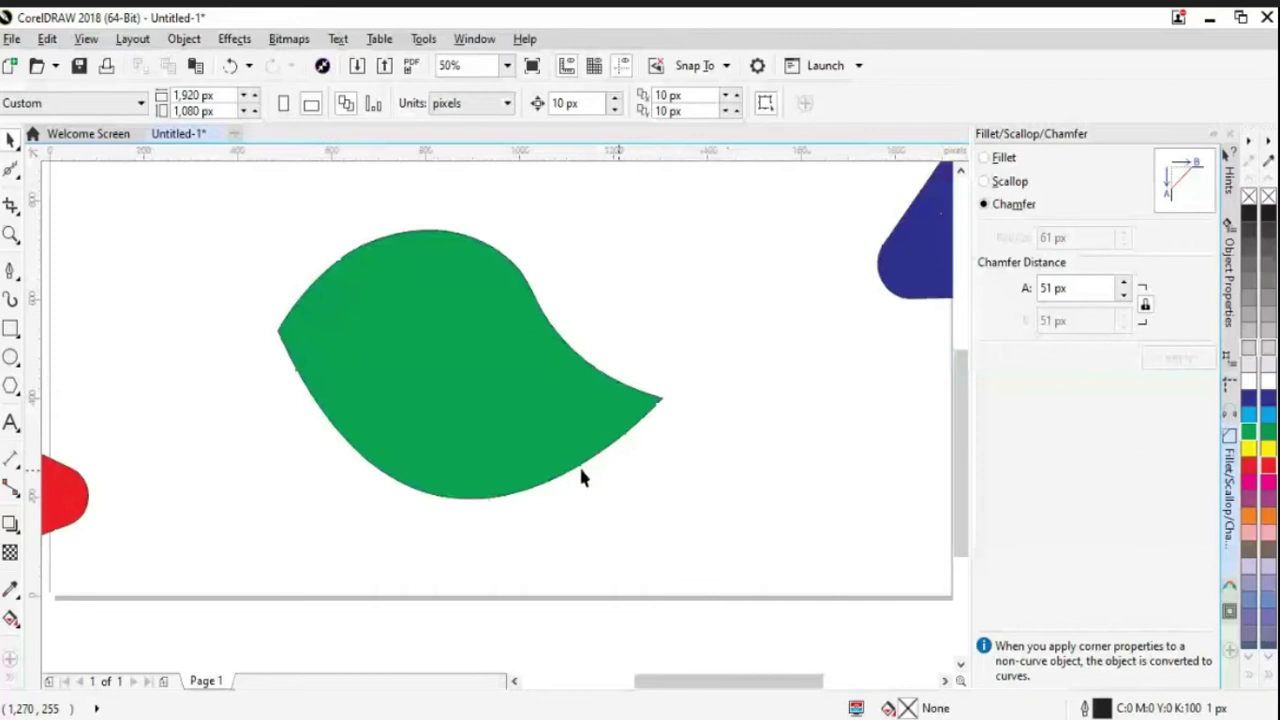
pyautogui.click(913, 281)
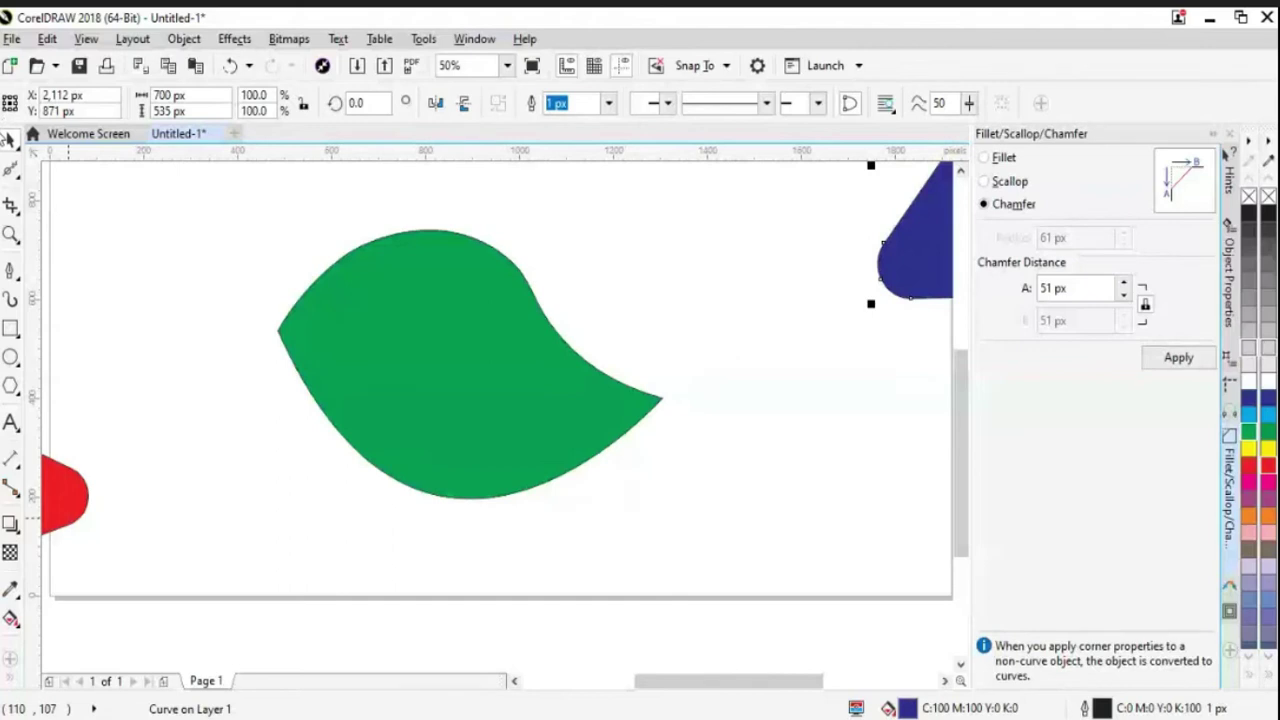
pyautogui.click(985, 157)
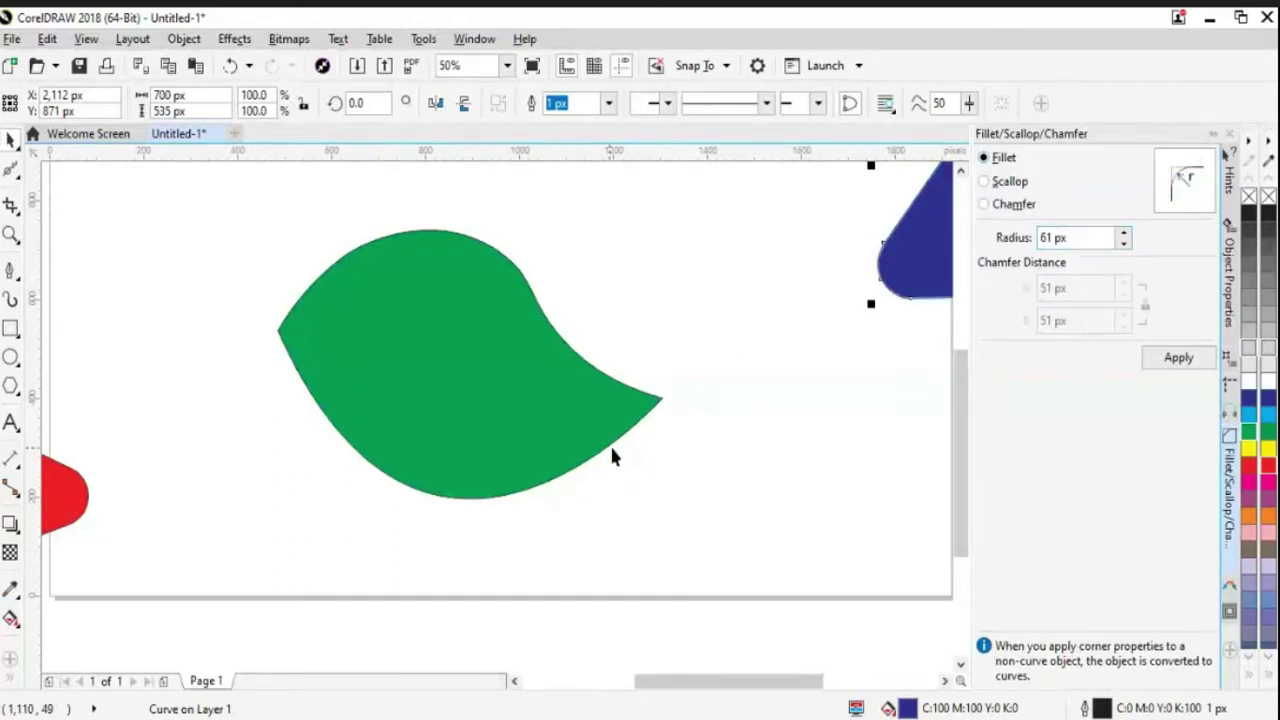
# Step: Smooth the inward bend on the green leaf's upper-right edge further with the Smooth tool
pyautogui.click(503, 430)
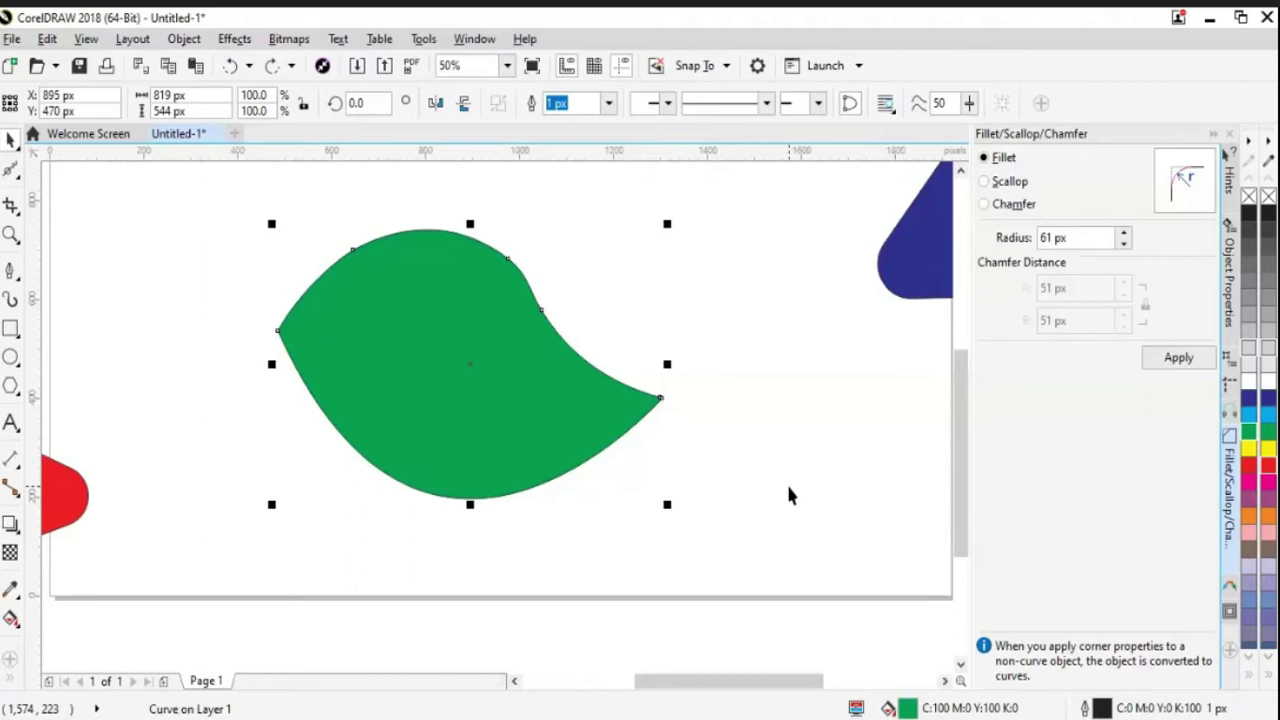
pyautogui.press('s')
pyautogui.moveTo(523, 266)
pyautogui.mouseDown()
pyautogui.moveTo(533, 299)
pyautogui.moveTo(497, 277)
pyautogui.moveTo(509, 262)
pyautogui.moveTo(524, 289)
pyautogui.moveTo(513, 258)
pyautogui.moveTo(554, 361)
pyautogui.moveTo(531, 289)
pyautogui.moveTo(493, 234)
pyautogui.moveTo(532, 298)
pyautogui.moveTo(472, 270)
pyautogui.moveTo(530, 292)
pyautogui.mouseUp()
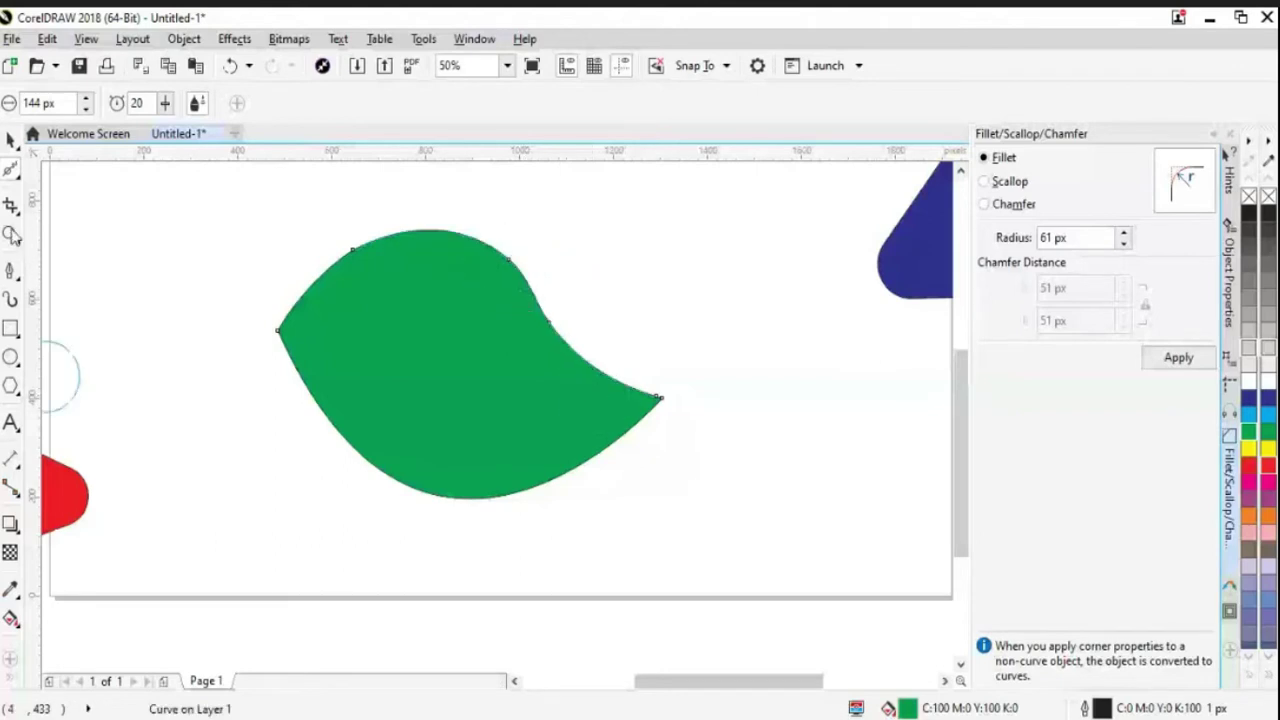
pyautogui.click(11, 140)
pyautogui.click(790, 515)
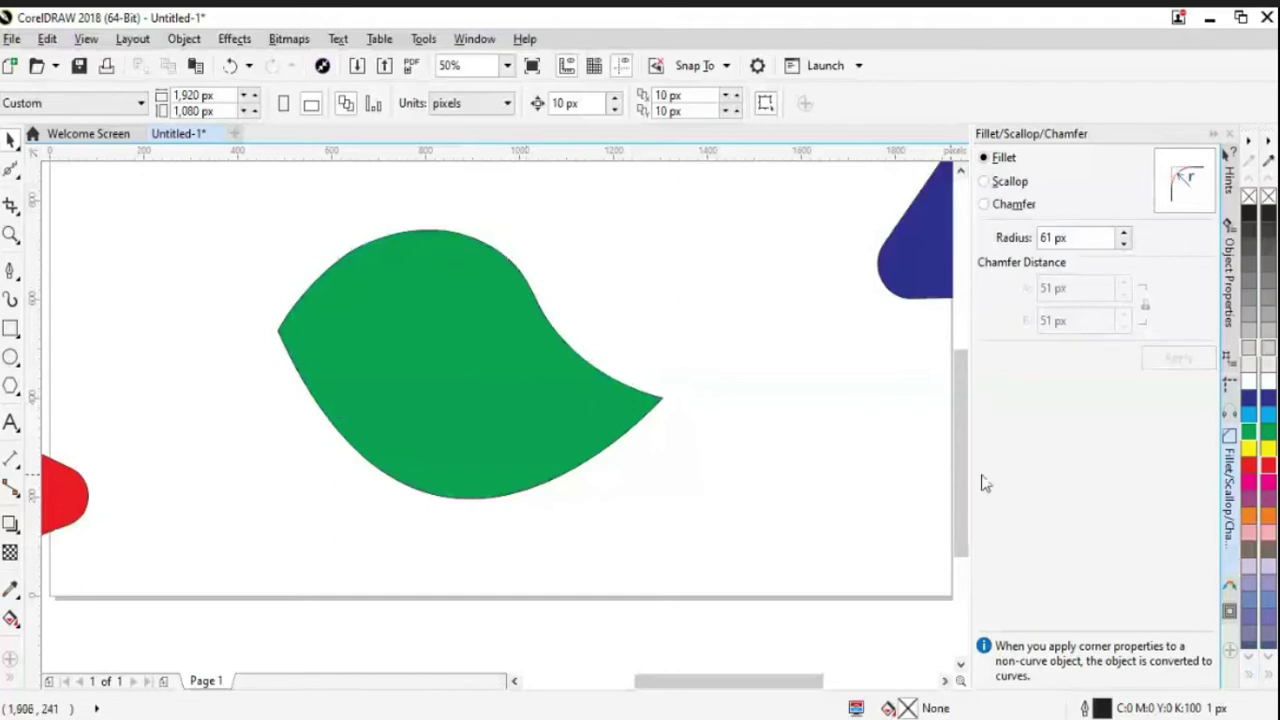
pyautogui.moveTo(956, 486); pyautogui.dragTo(531, 487)
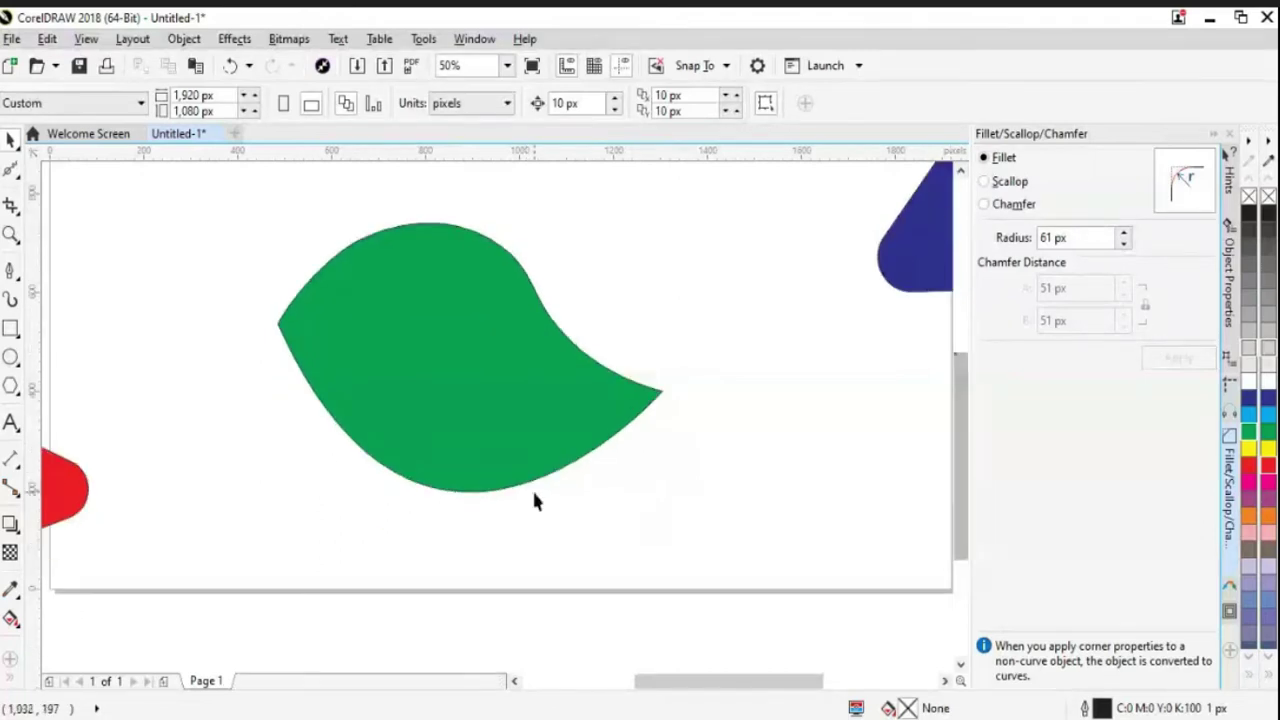
pyautogui.click(20, 174)
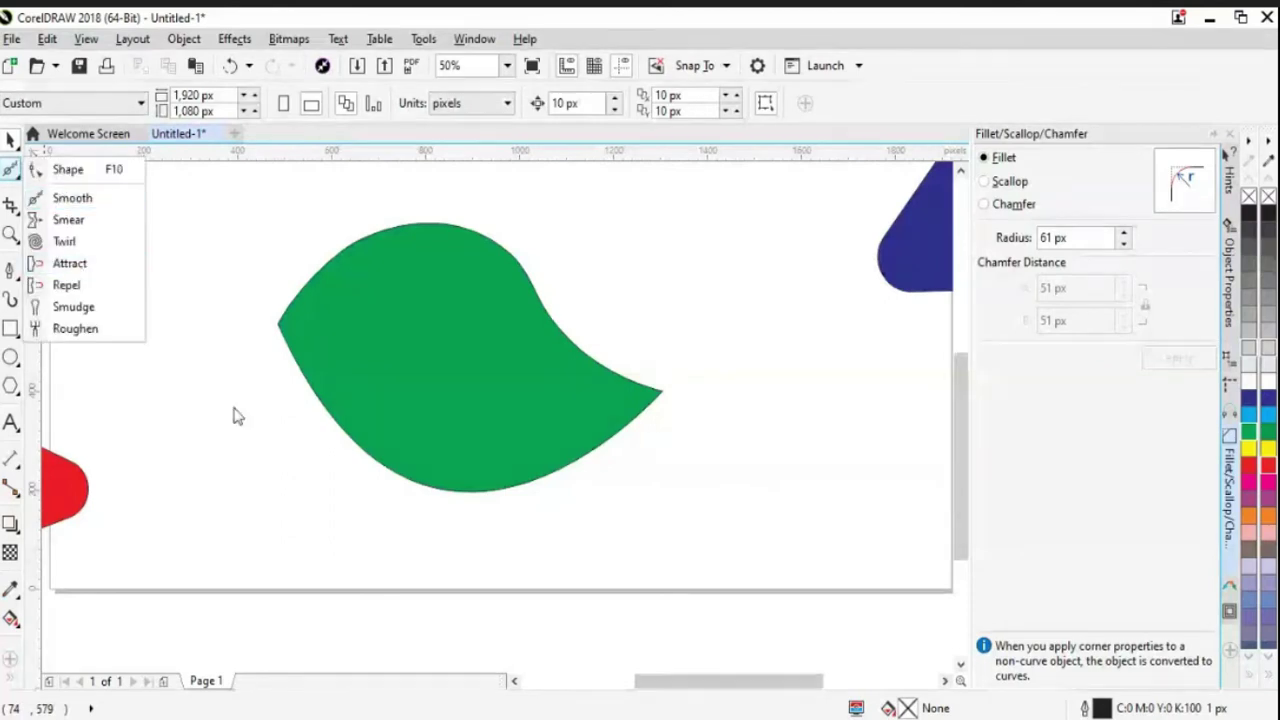
pyautogui.click(406, 383)
pyautogui.click(406, 383)
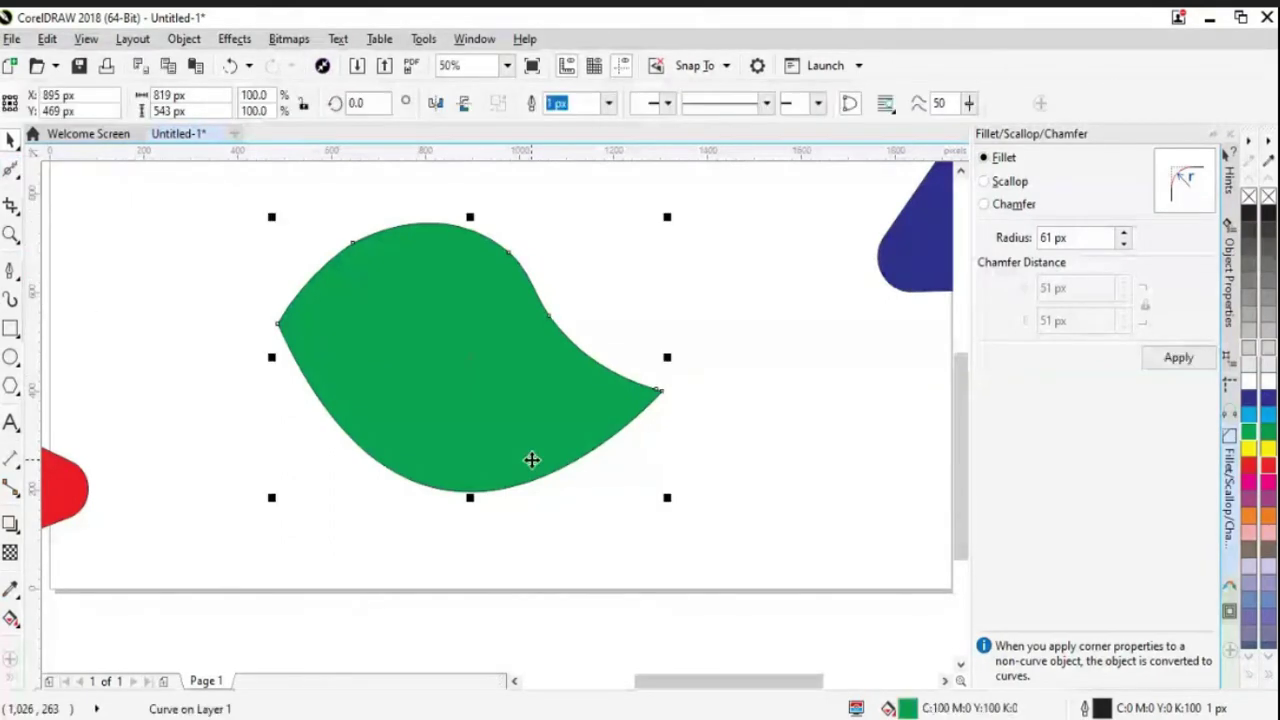
# Step: Move the red shape and the blue triangle clear of the page on either side, and shift the green leaf up to the page's centre
pyautogui.scroll(-1, 531, 459)
pyautogui.click(286, 474)
pyautogui.moveTo(286, 474); pyautogui.dragTo(247, 460)
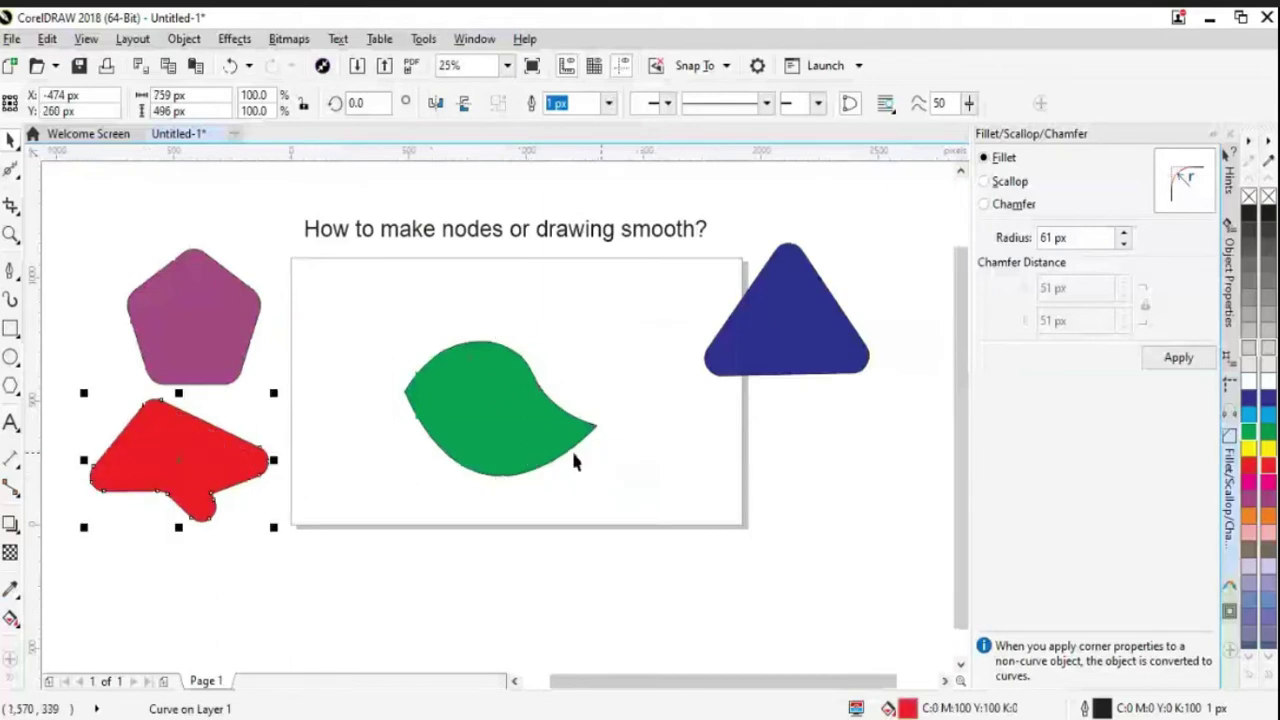
pyautogui.moveTo(752, 361); pyautogui.dragTo(820, 412)
pyautogui.moveTo(525, 428); pyautogui.dragTo(540, 405)
pyautogui.click(665, 470)
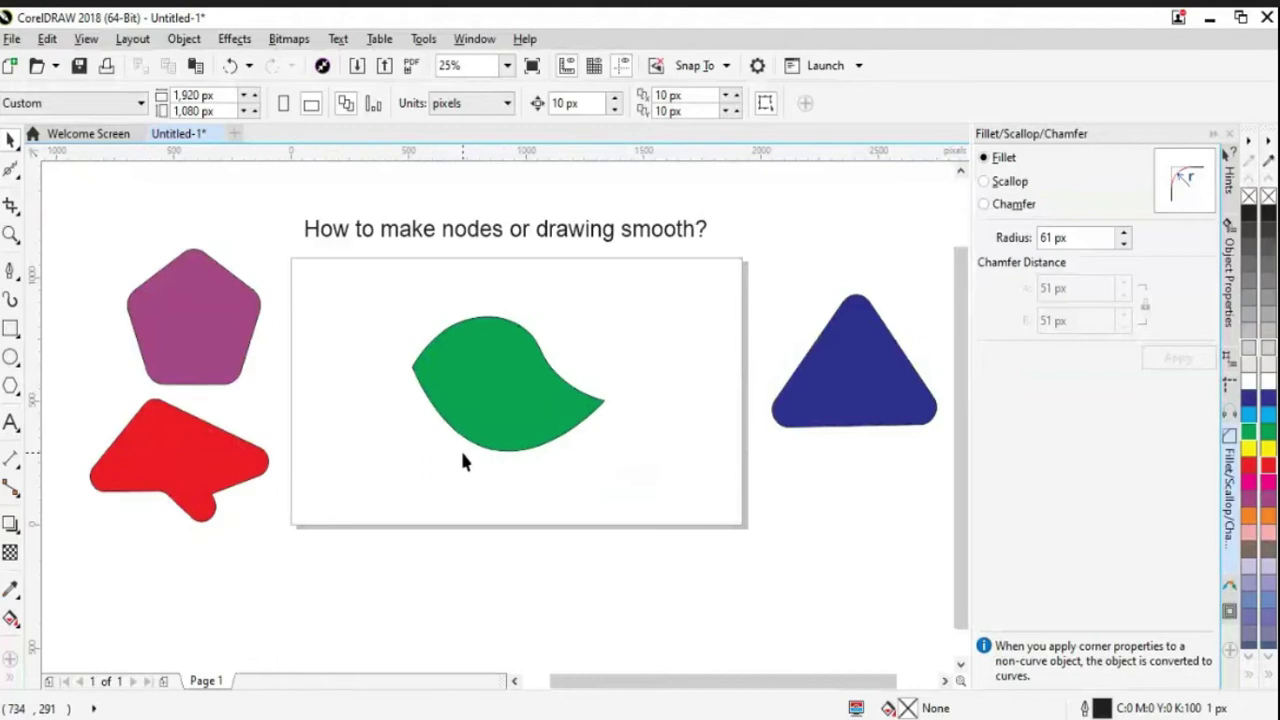
pyautogui.click(570, 420)
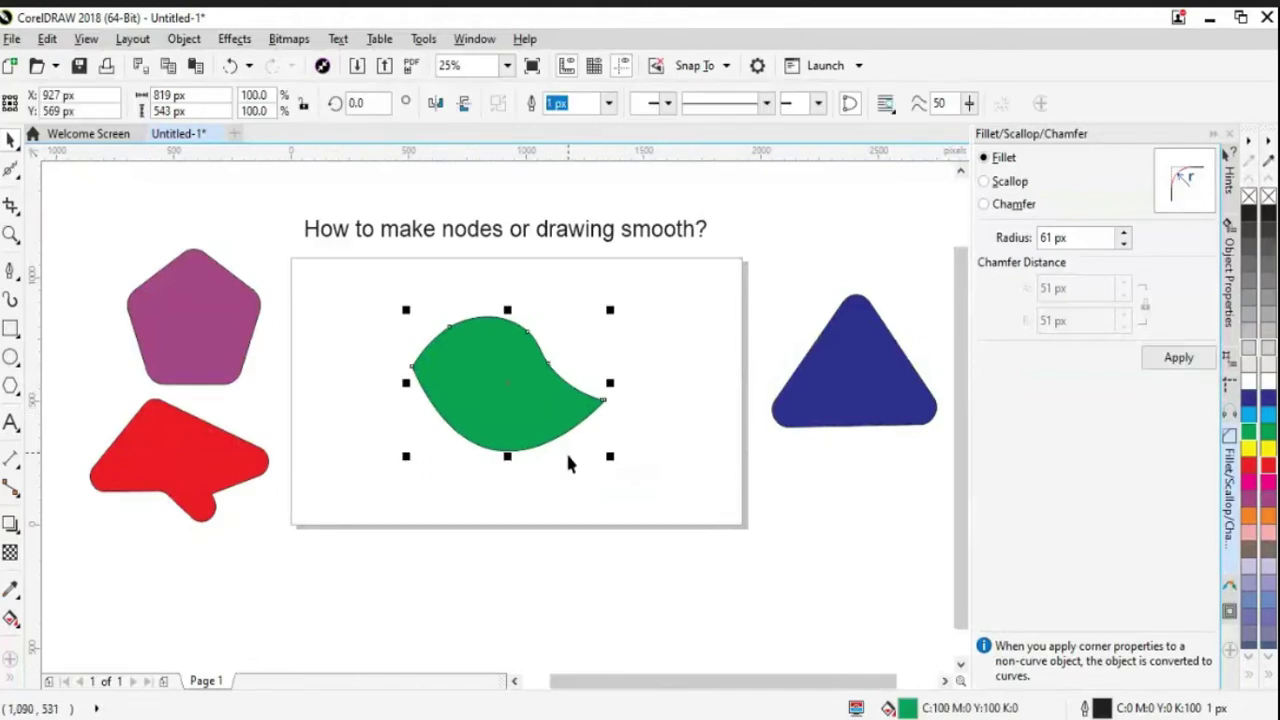
pyautogui.click(717, 597)
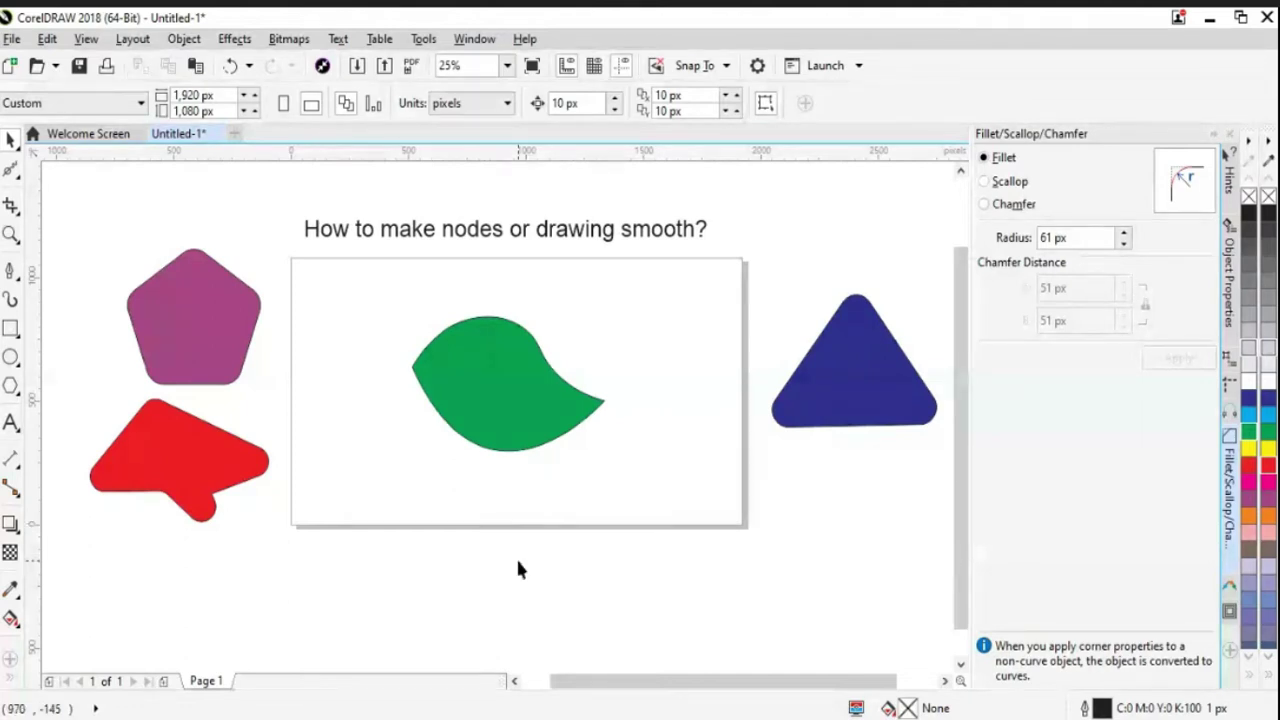
# Step: Create a new 1,920 by 1,080 px CMYK document named Untitled-2
pyautogui.hotkey('ctrl', 'n')
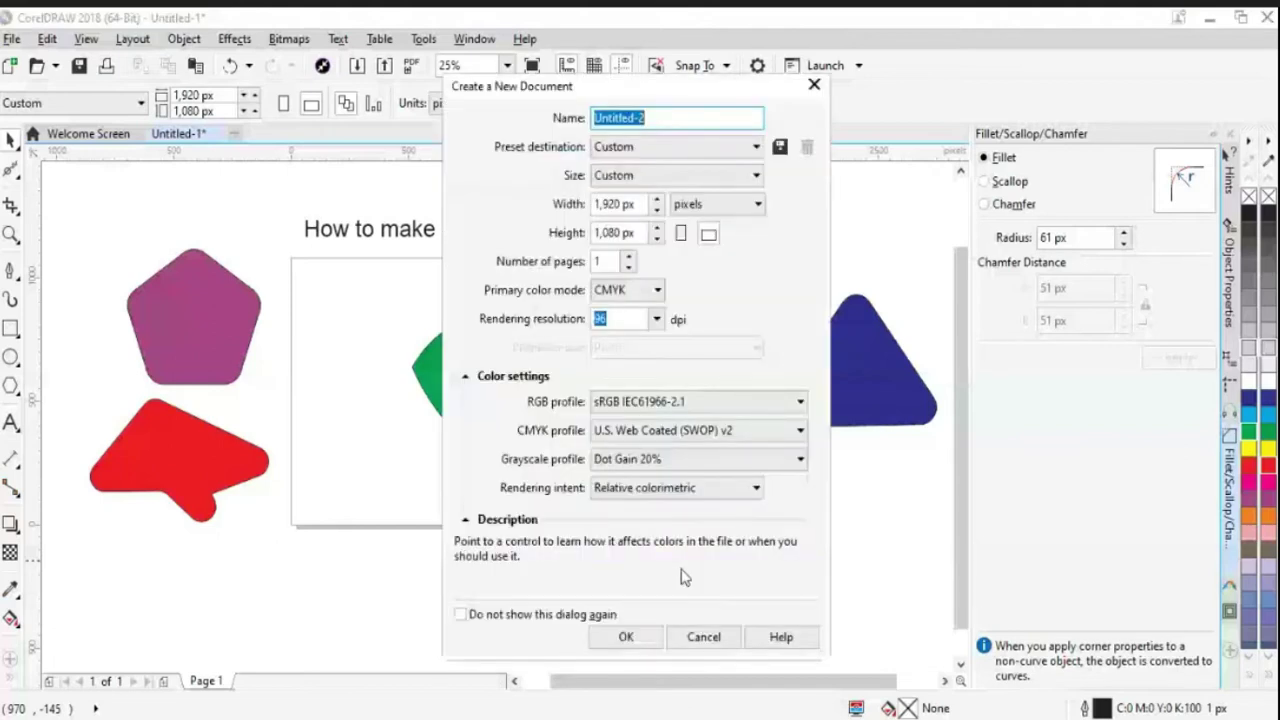
pyautogui.press('Return')
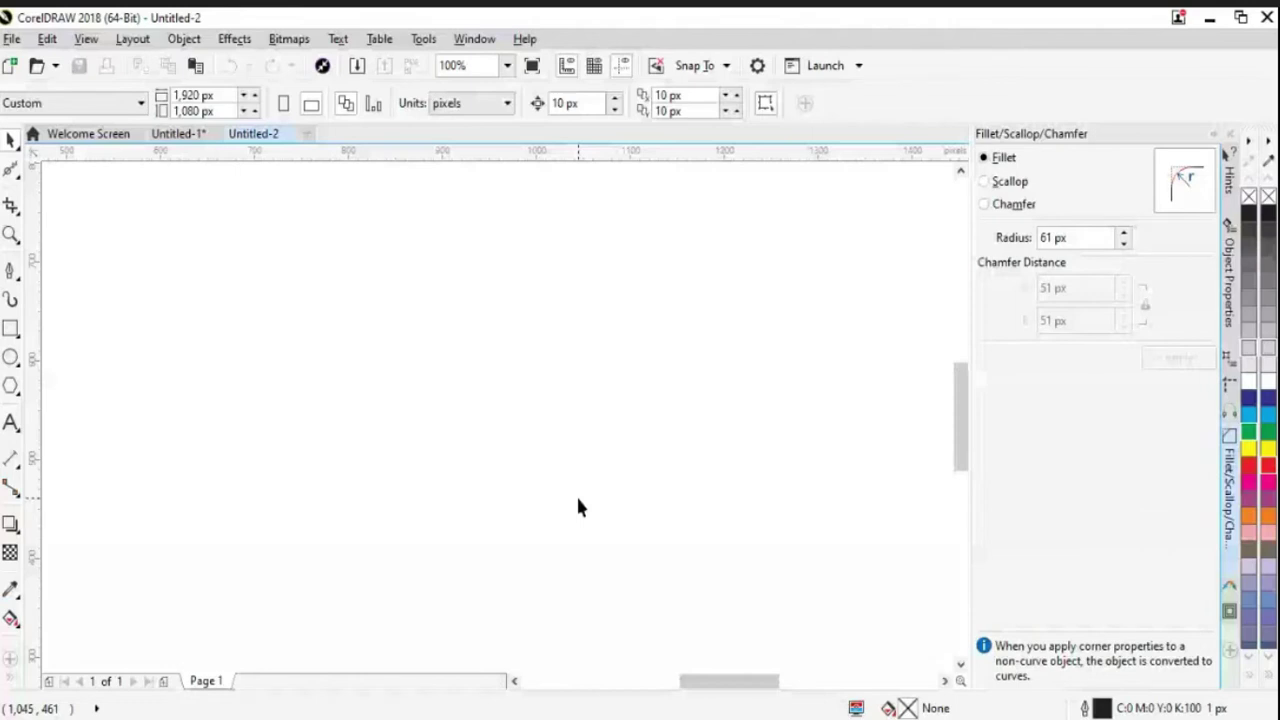
pyautogui.scroll(-2, 488, 457)
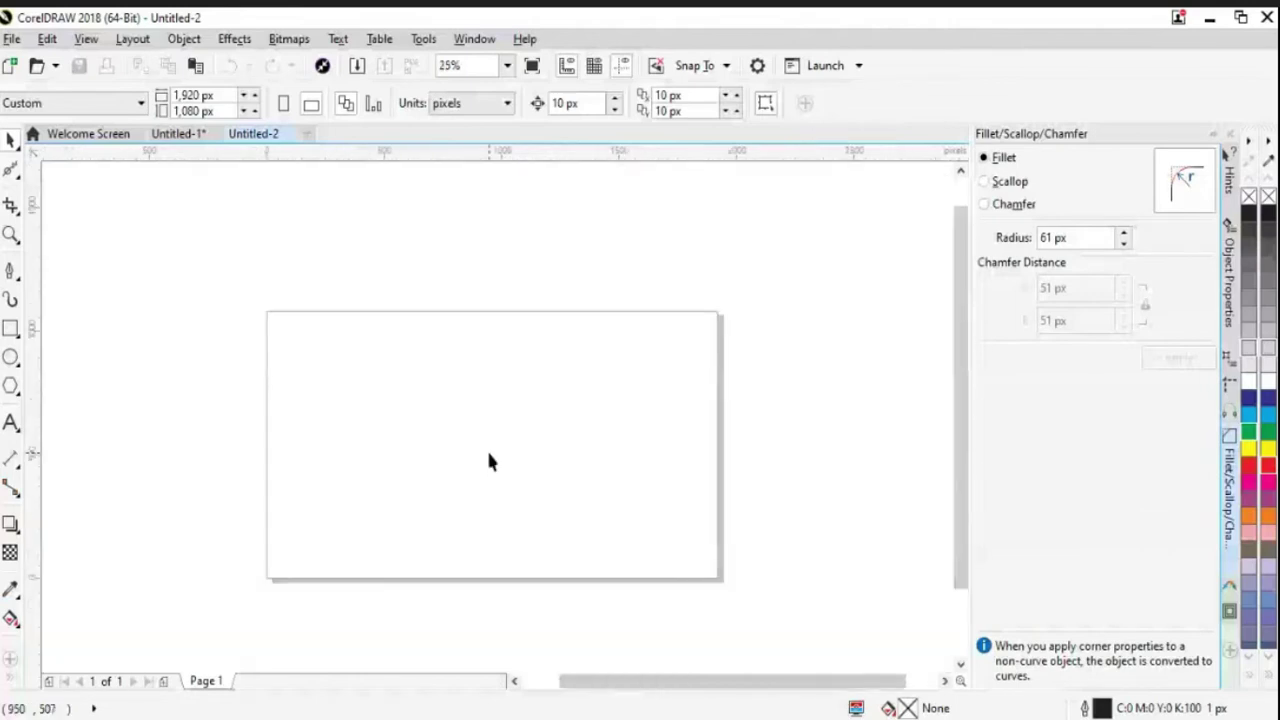
pyautogui.hscroll(-1, 234, 370)
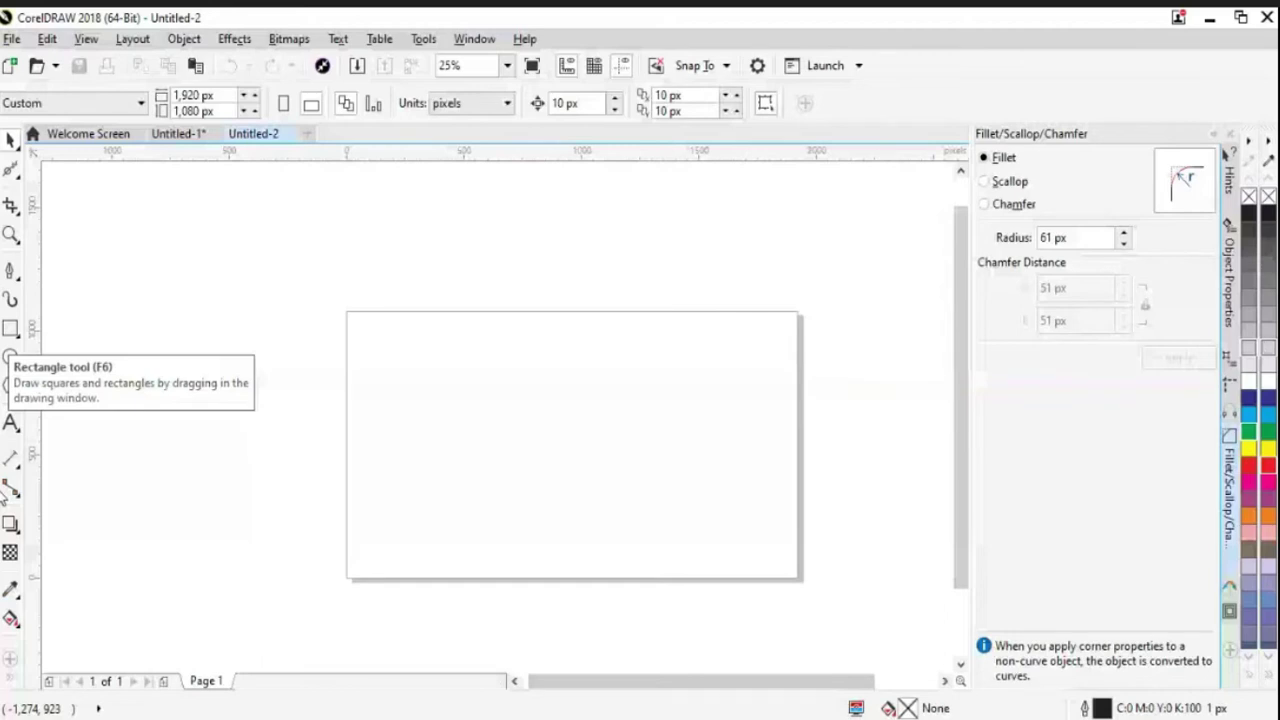
pyautogui.click(11, 423)
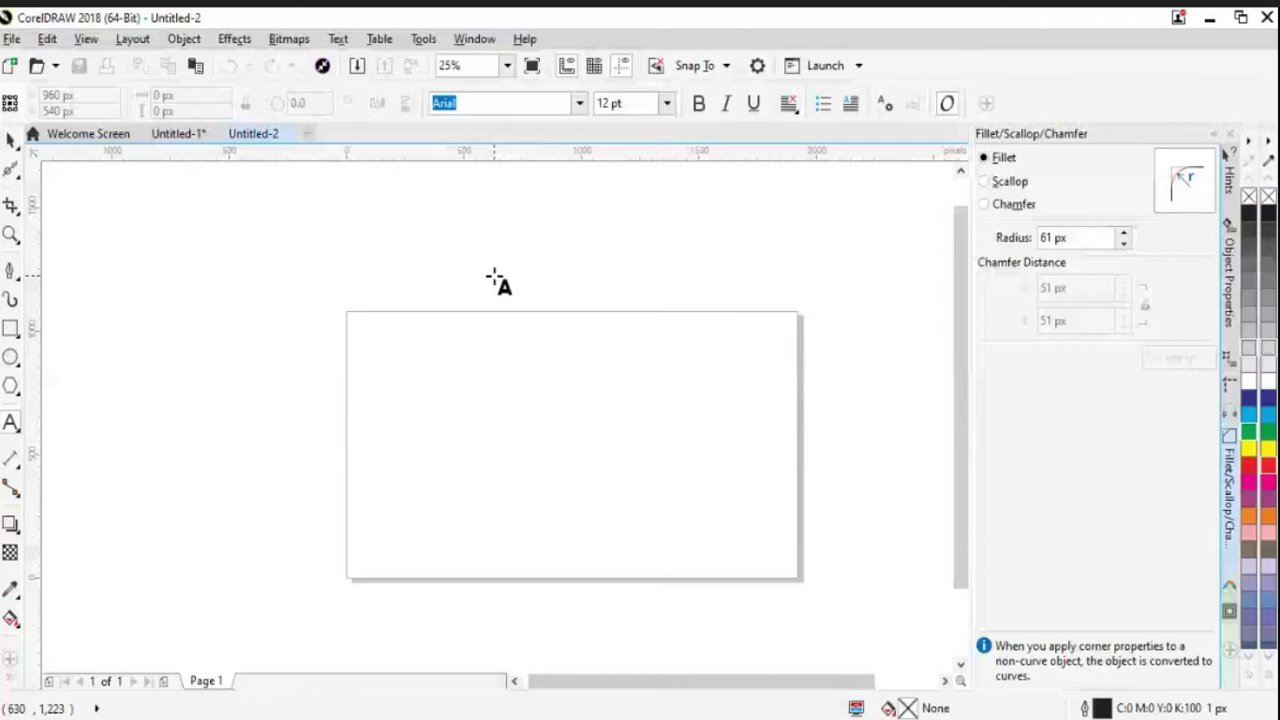
pyautogui.click(448, 268)
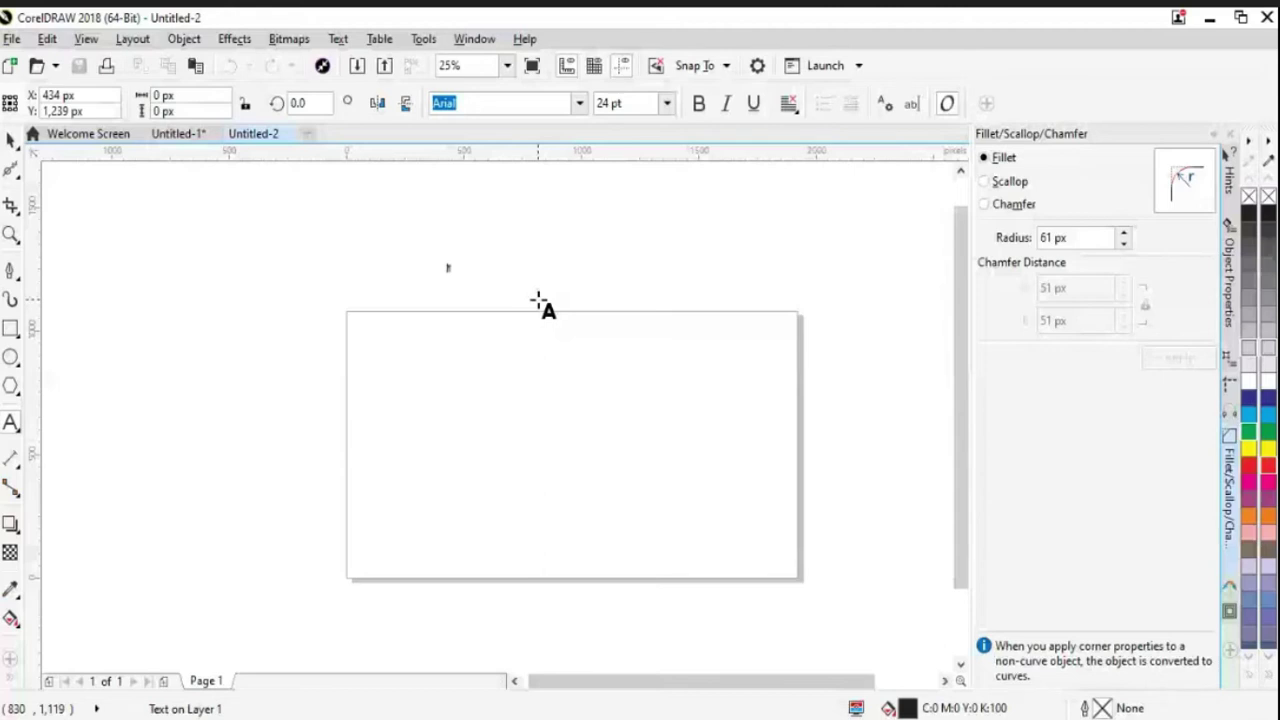
pyautogui.press('Escape')
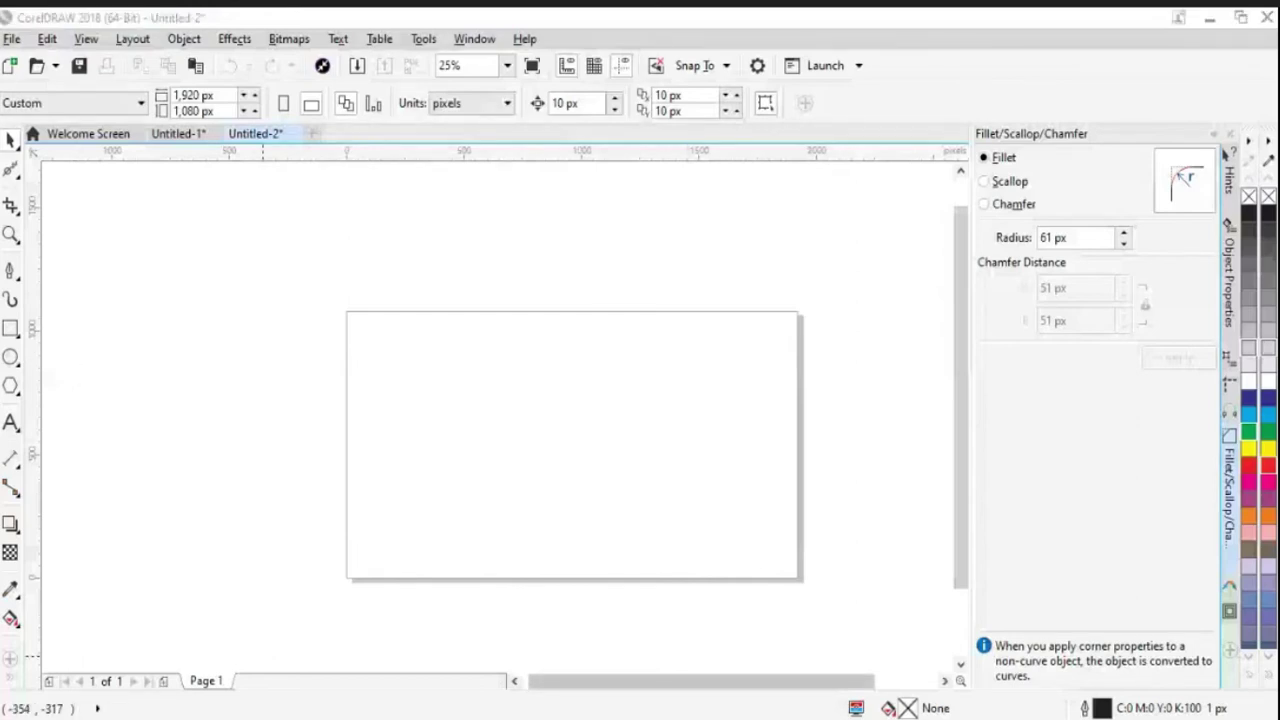
pyautogui.click(955, 452)
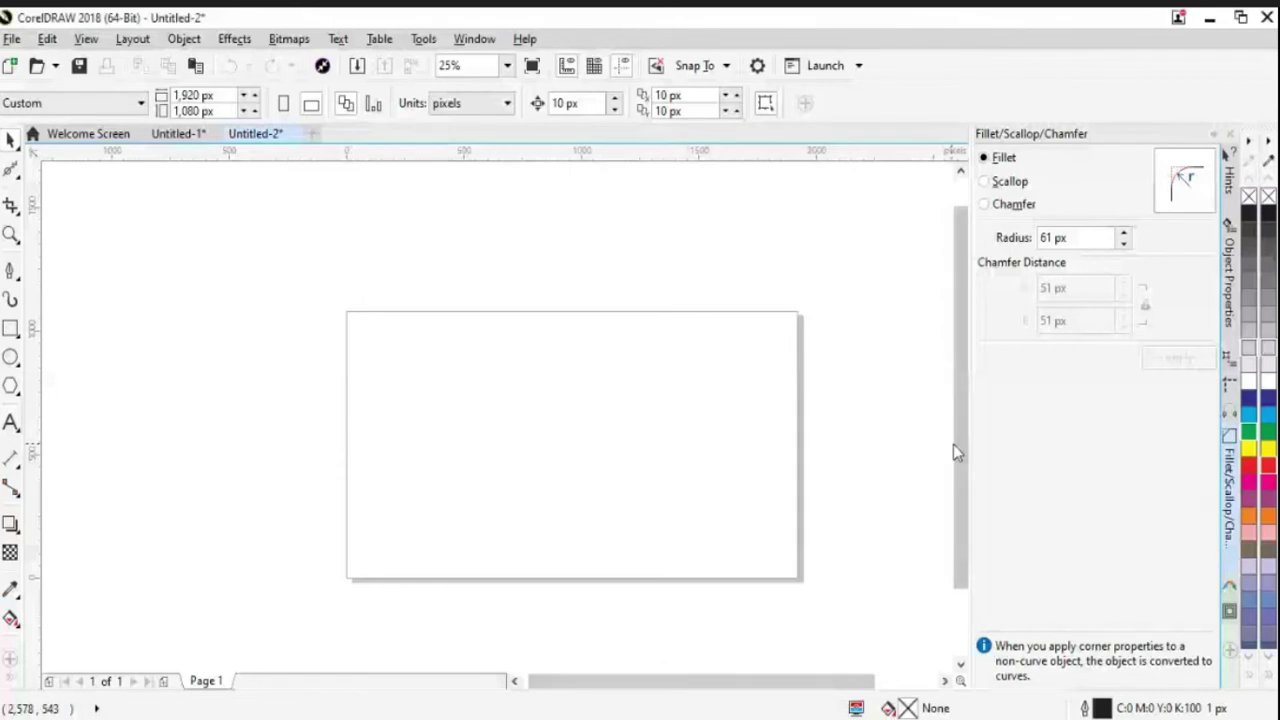
pyautogui.moveTo(953, 444); pyautogui.dragTo(965, 486)
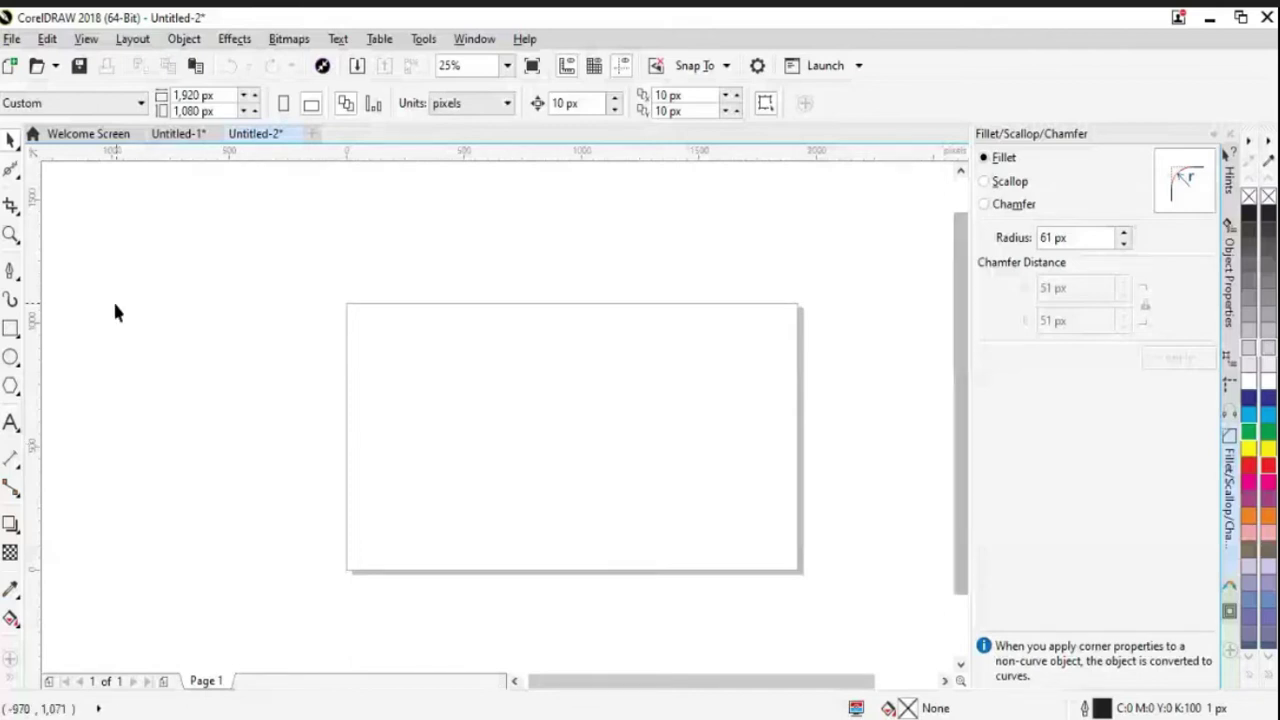
pyautogui.press('F5')
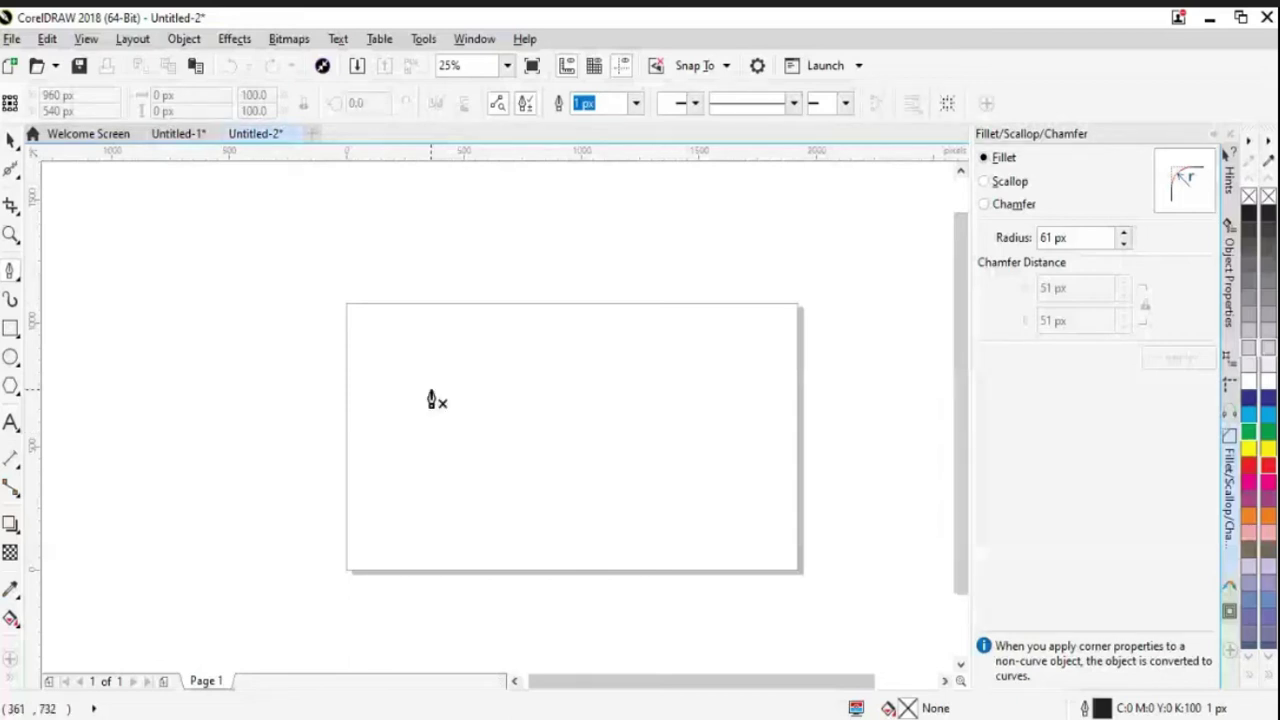
# Step: Add the heading text "How to join separate nodes ?" above the page
pyautogui.click(10, 420)
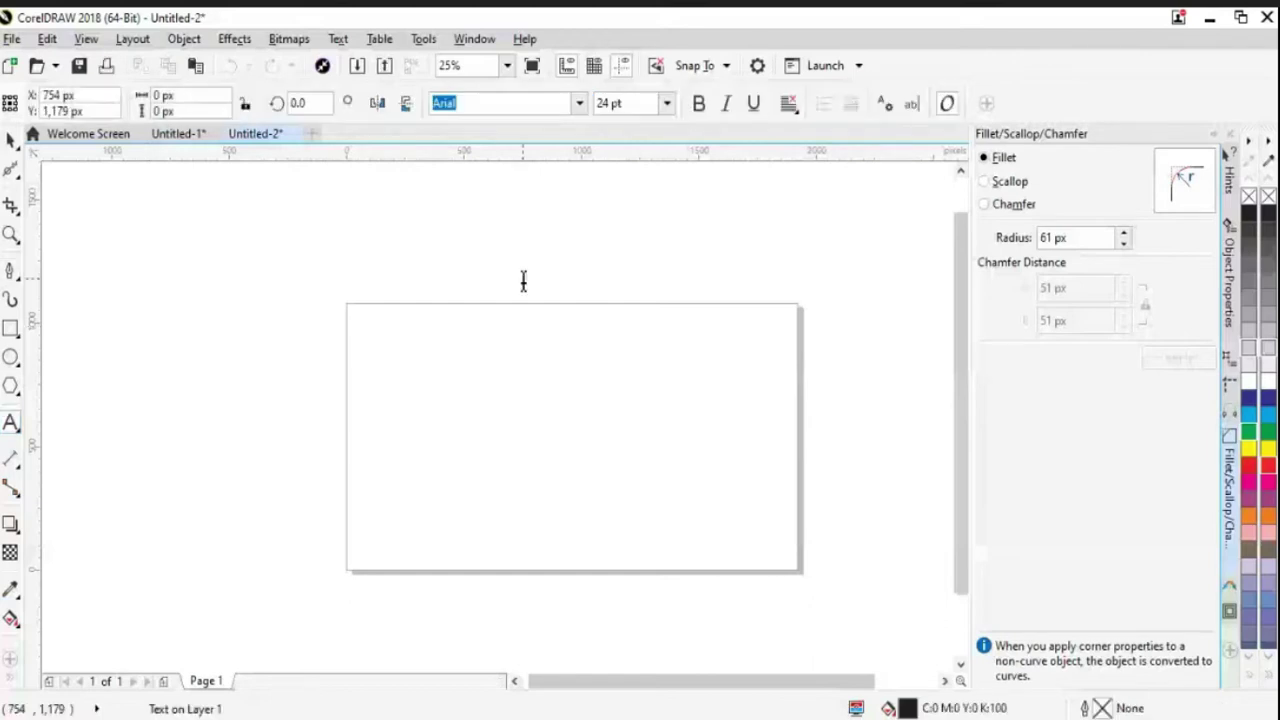
pyautogui.click(523, 280)
pyautogui.write('www.sit')
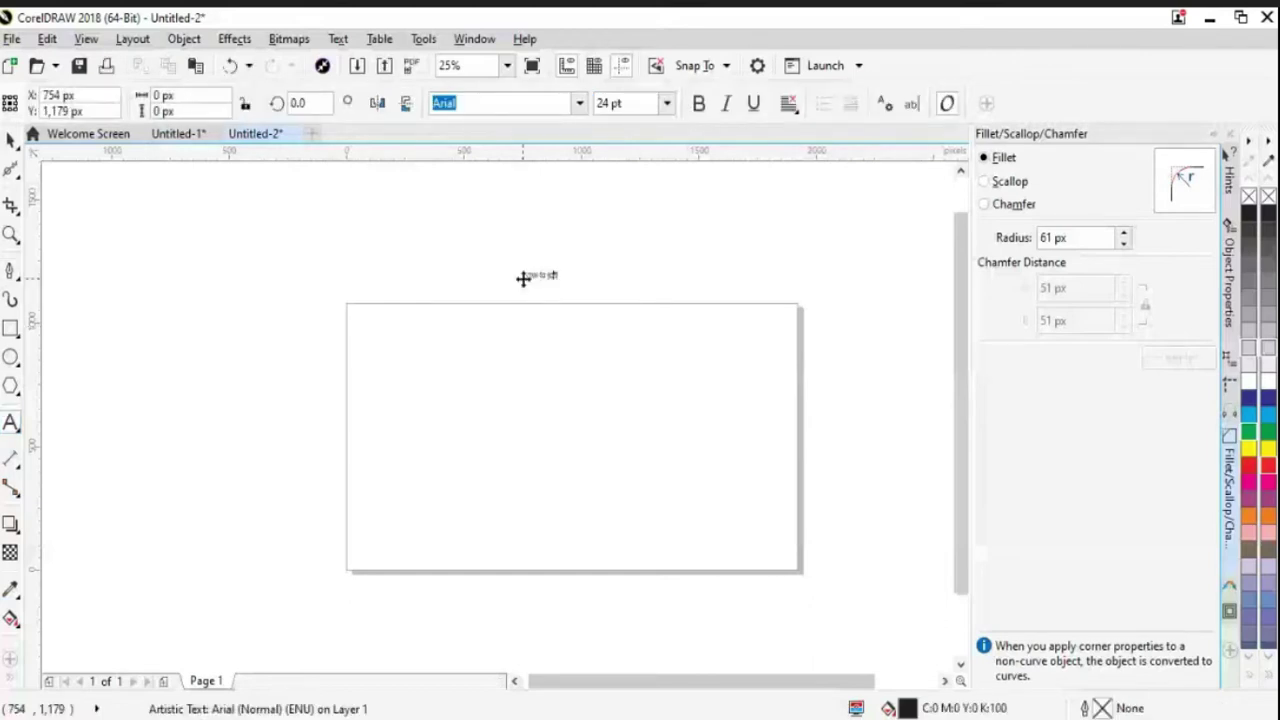
pyautogui.write('e.com')
pyautogui.press('BackSpace')
pyautogui.write('para')
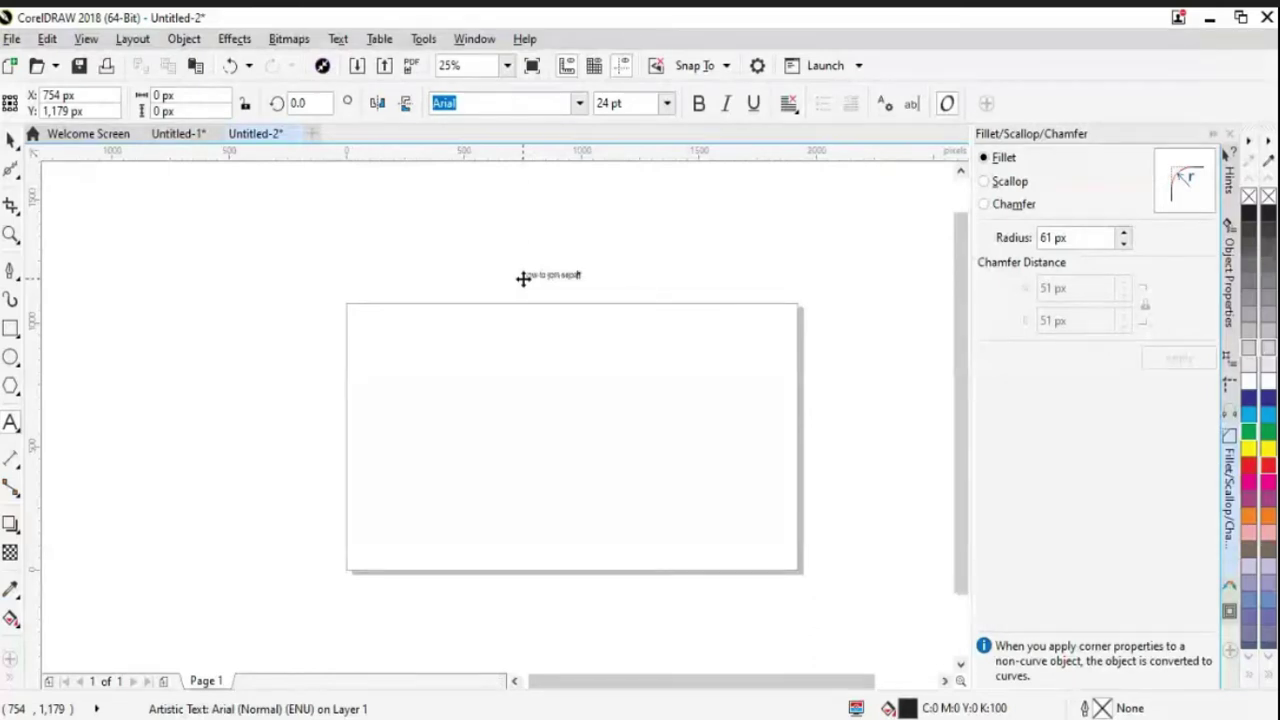
pyautogui.write('te nodes ?')
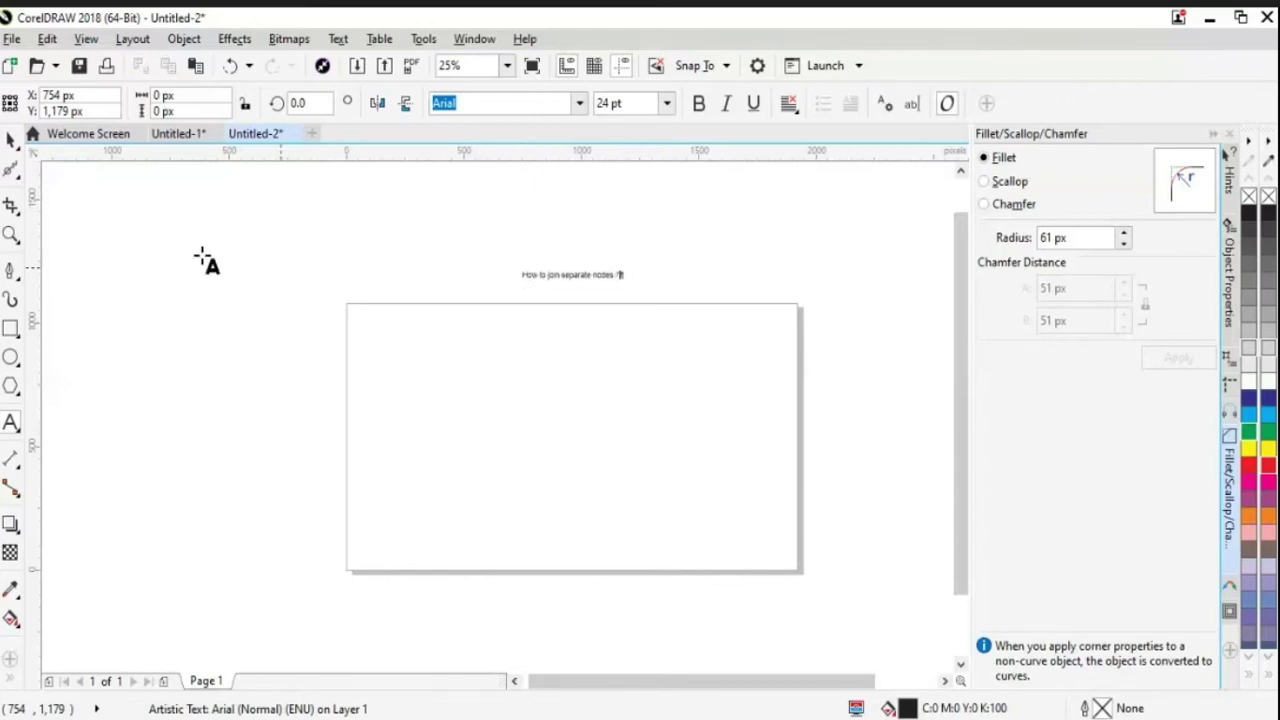
pyautogui.click(11, 140)
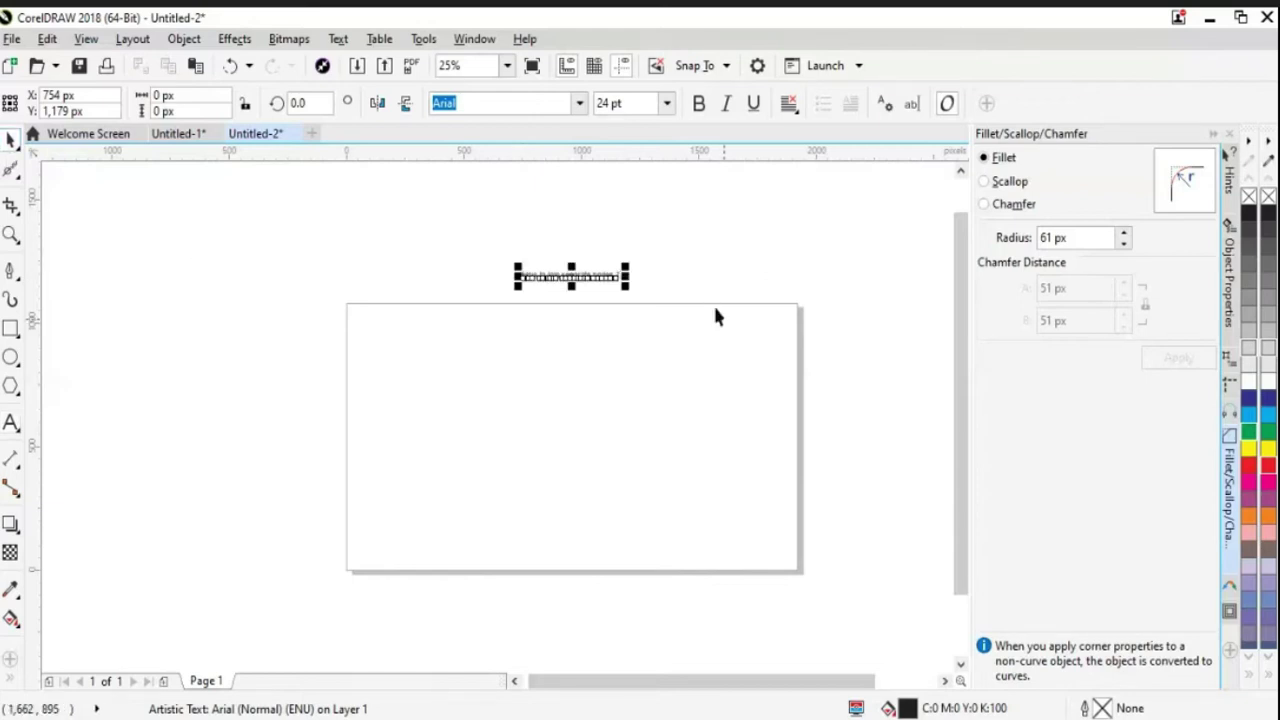
# Step: Enlarge the heading to 72 pt and position it just above the page, roughly centred over it
pyautogui.moveTo(627, 285); pyautogui.dragTo(570, 275)
pyautogui.press('F10')
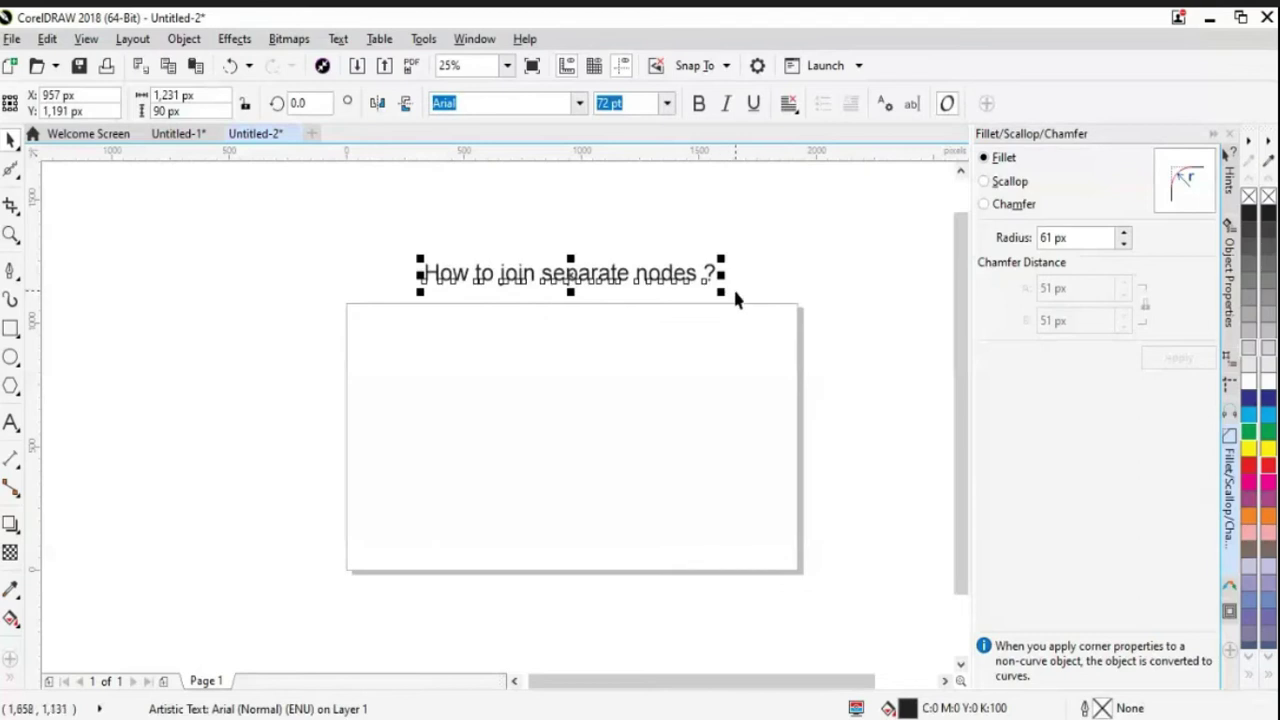
pyautogui.moveTo(722, 290); pyautogui.dragTo(758, 312)
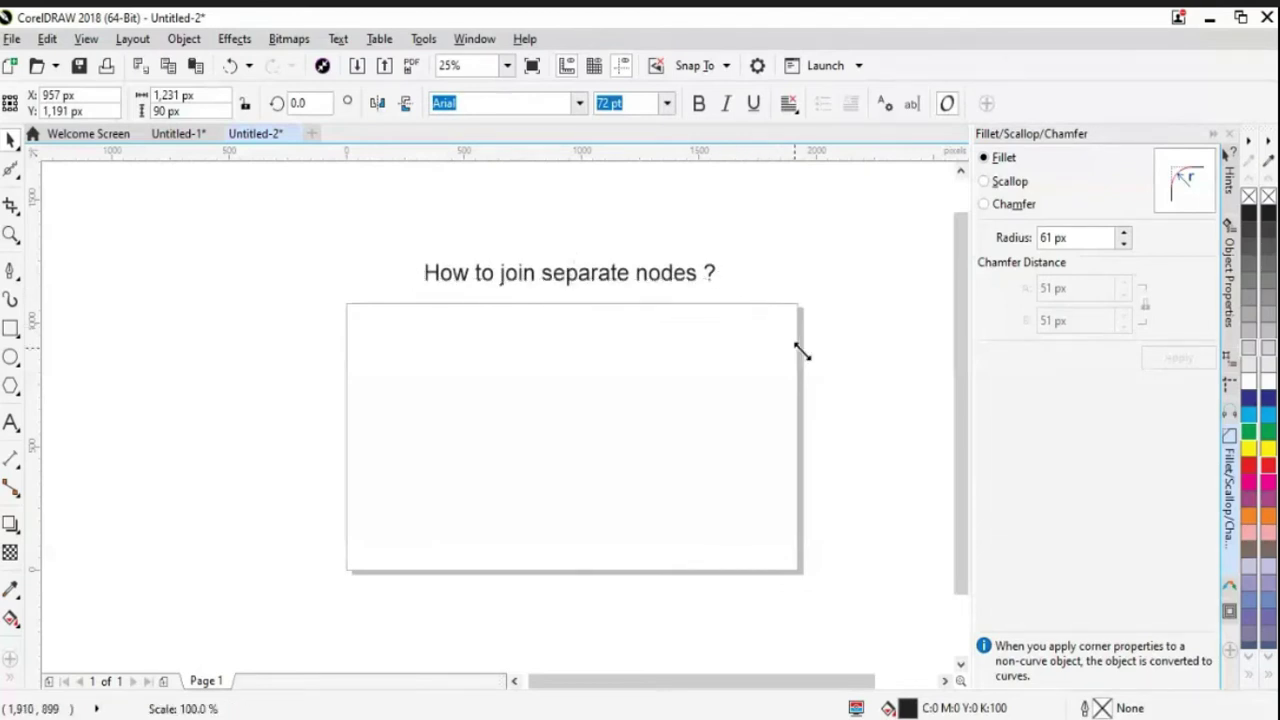
pyautogui.moveTo(803, 352); pyautogui.dragTo(829, 366)
pyautogui.moveTo(723, 289); pyautogui.dragTo(812, 354)
pyautogui.moveTo(641, 277)
pyautogui.mouseDown()
pyautogui.moveTo(616, 279)
pyautogui.moveTo(629, 278)
pyautogui.mouseUp()
pyautogui.click(541, 440)
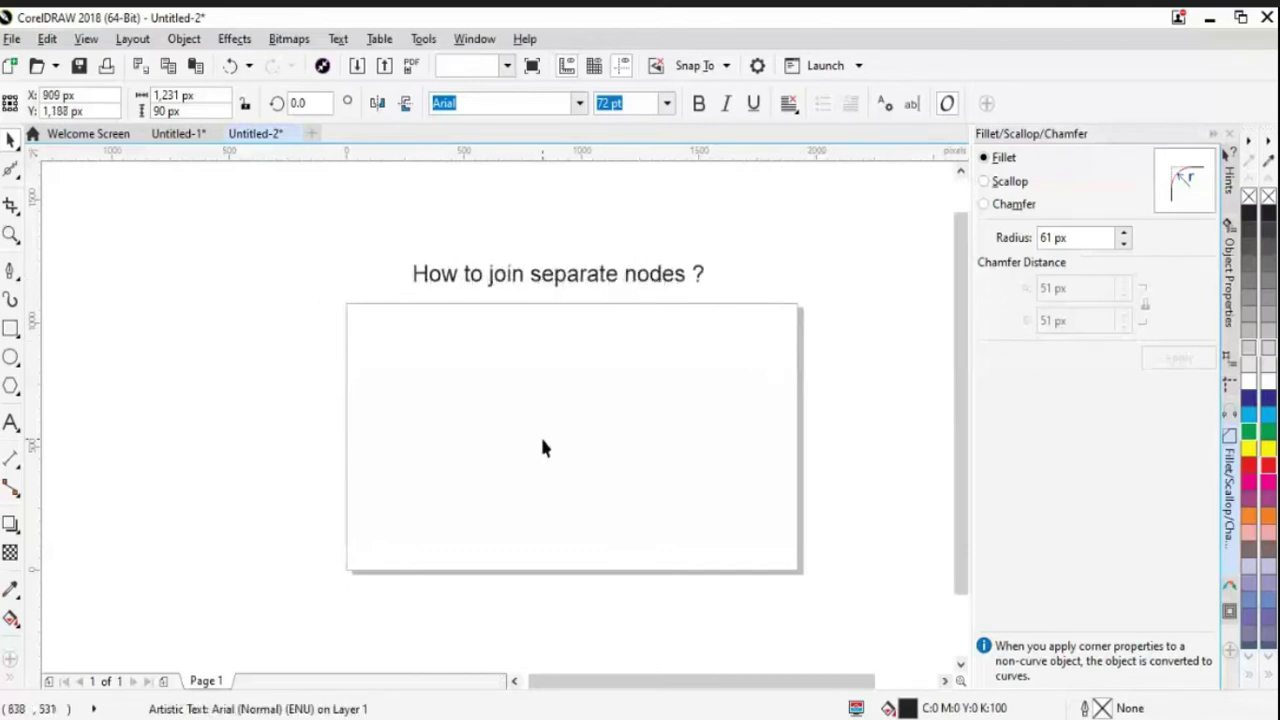
# Step: Draw an open, nearly circular four-node curve about 897 by 823 px on the page with the Pen tool, leaving a small gap at its upper left
pyautogui.click(10, 270)
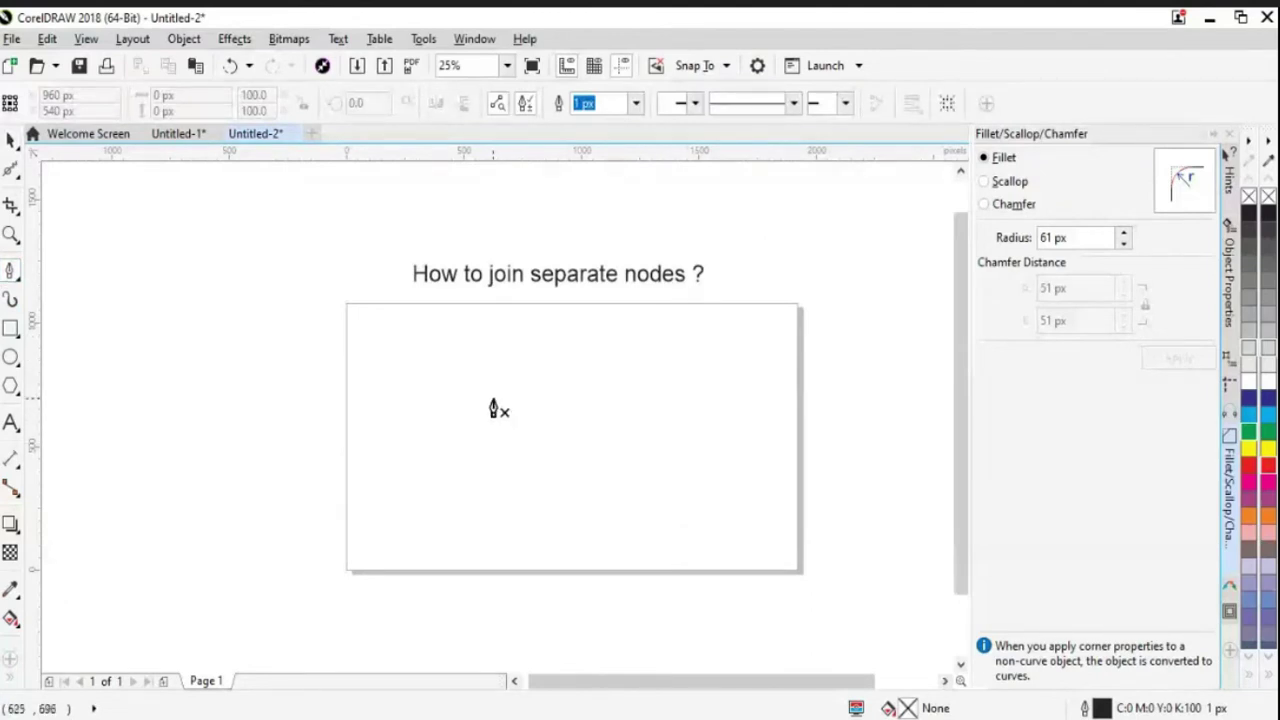
pyautogui.click(493, 398)
pyautogui.moveTo(653, 380); pyautogui.dragTo(748, 470)
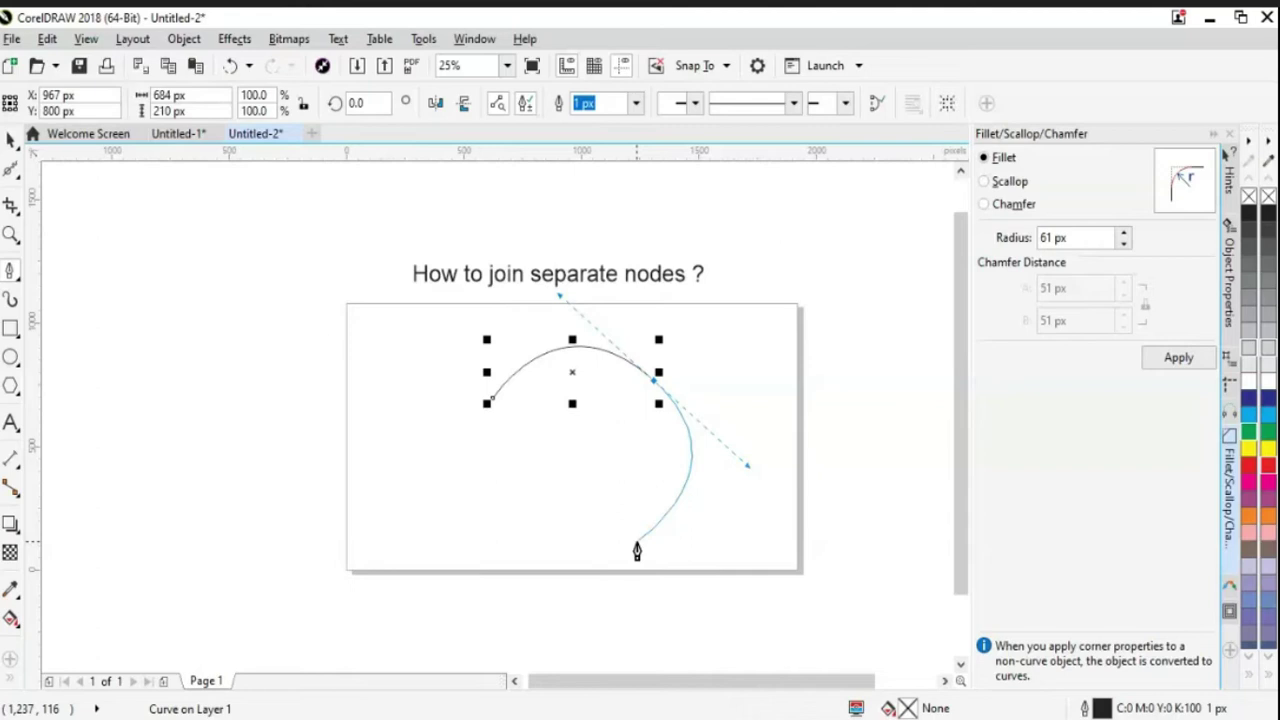
pyautogui.click(637, 543)
pyautogui.moveTo(484, 425); pyautogui.dragTo(515, 248)
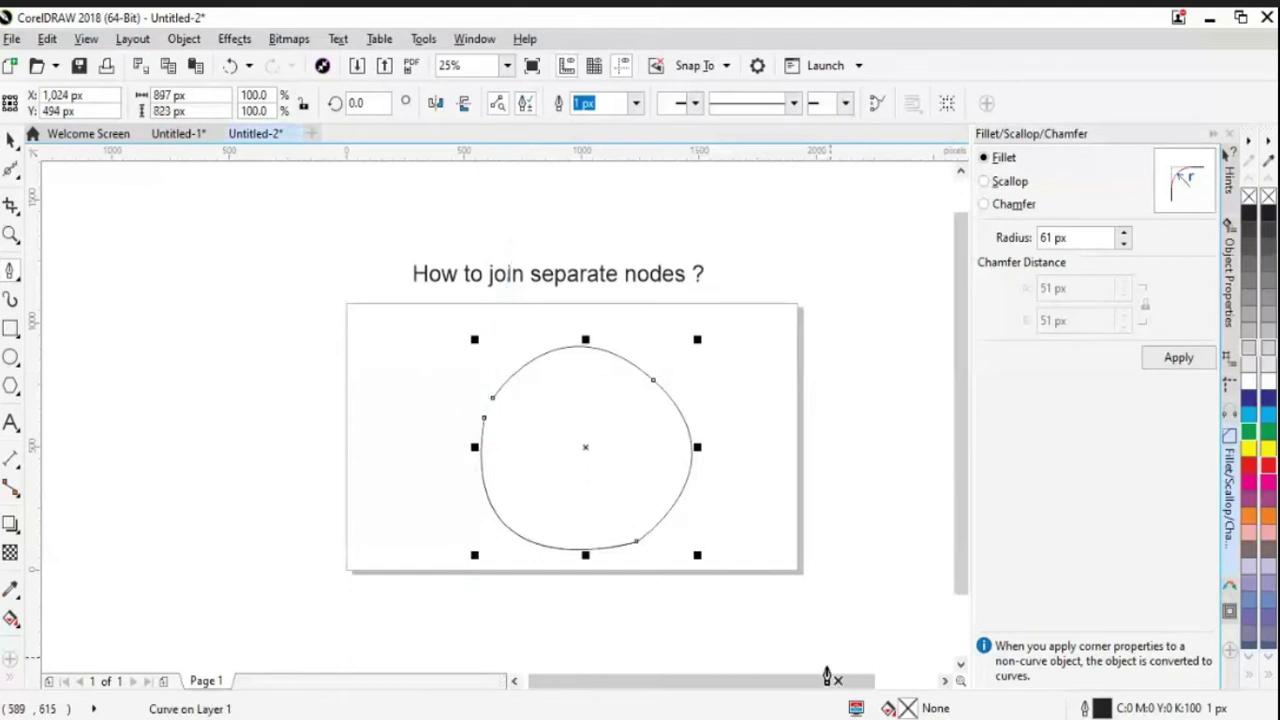
# Step: Assign a green fill to the open curve and open the Join Curves settings
pyautogui.click(1248, 414)
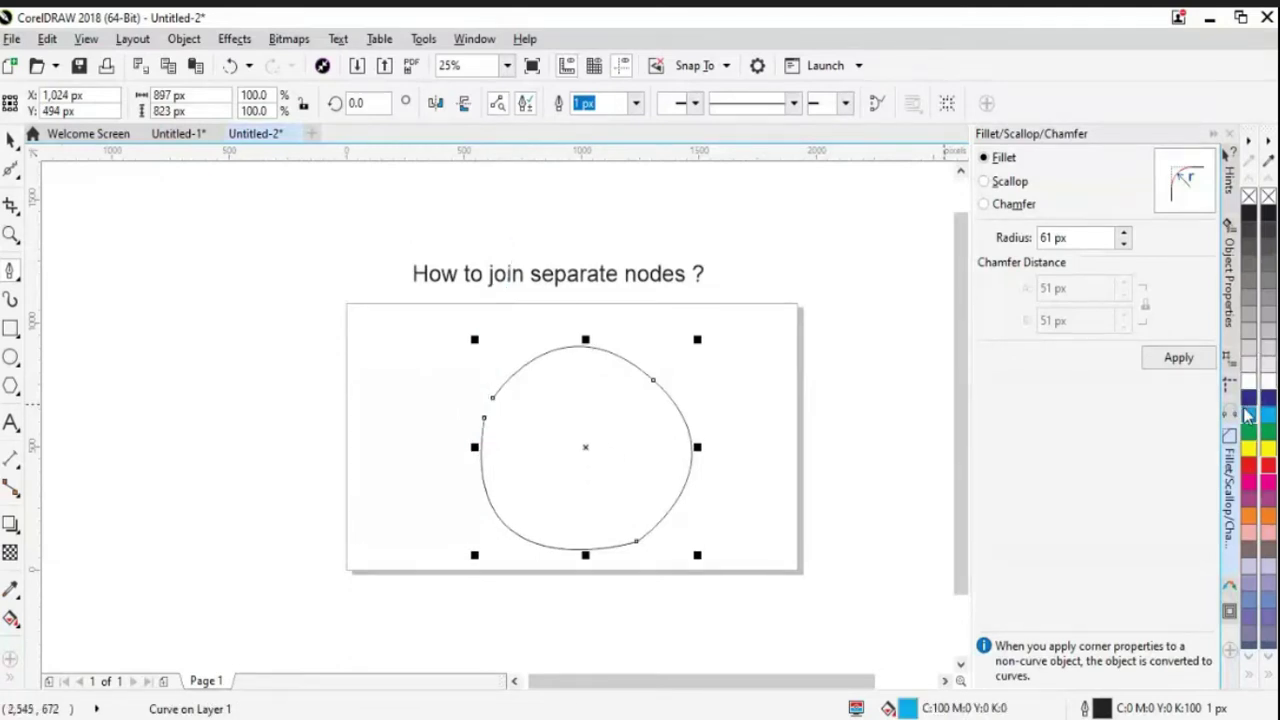
pyautogui.click(1248, 431)
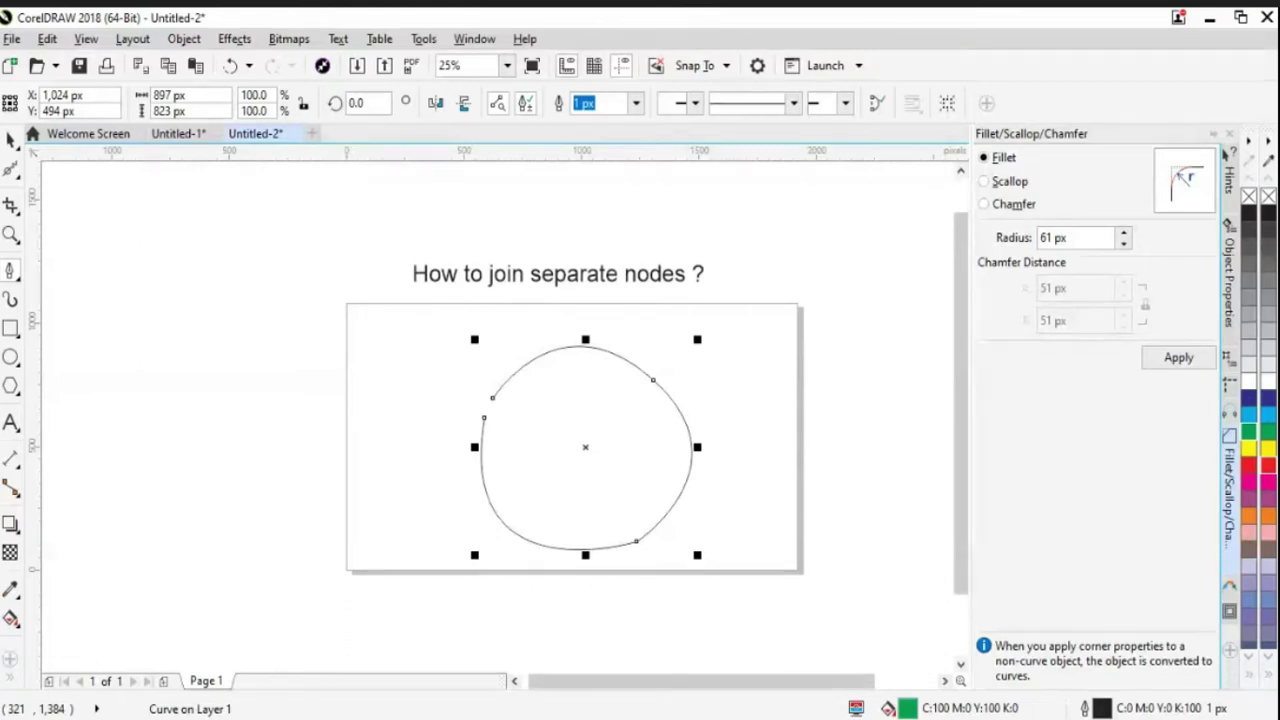
pyautogui.click(482, 41)
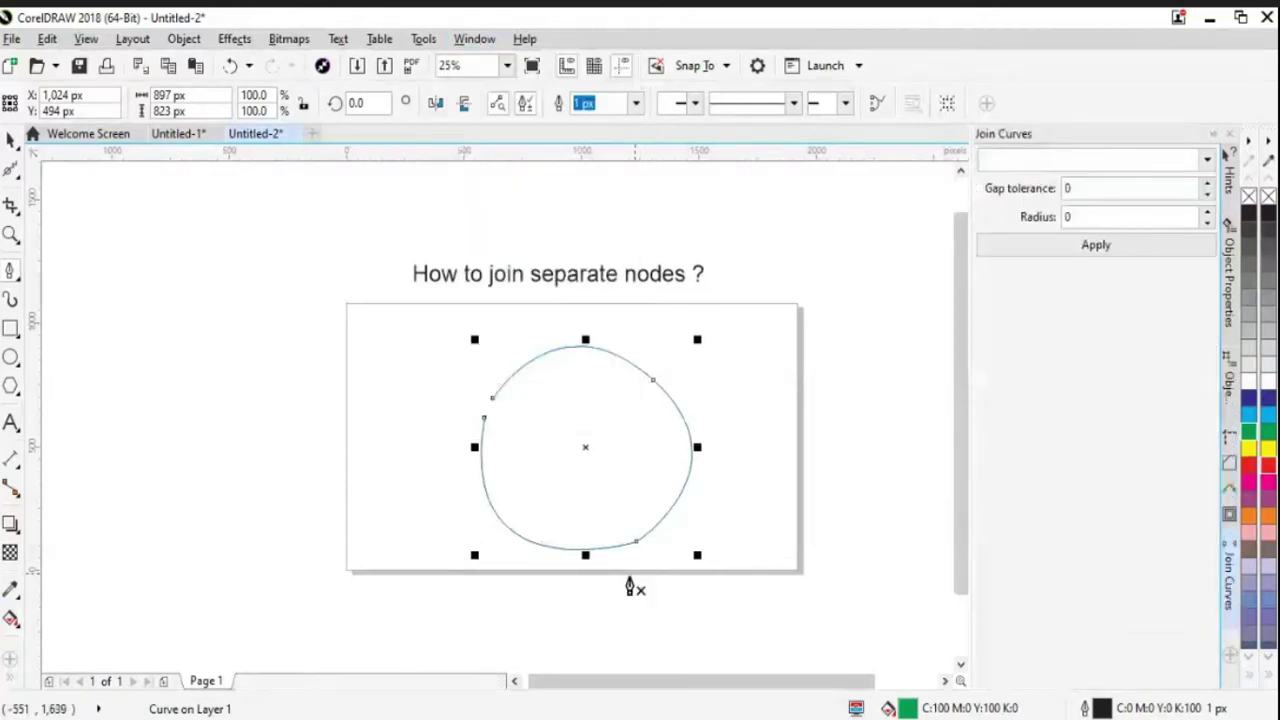
# Step: Try to close the gap between the curve's two end nodes with Close Curve, using the Shape tool
pyautogui.click(10, 172)
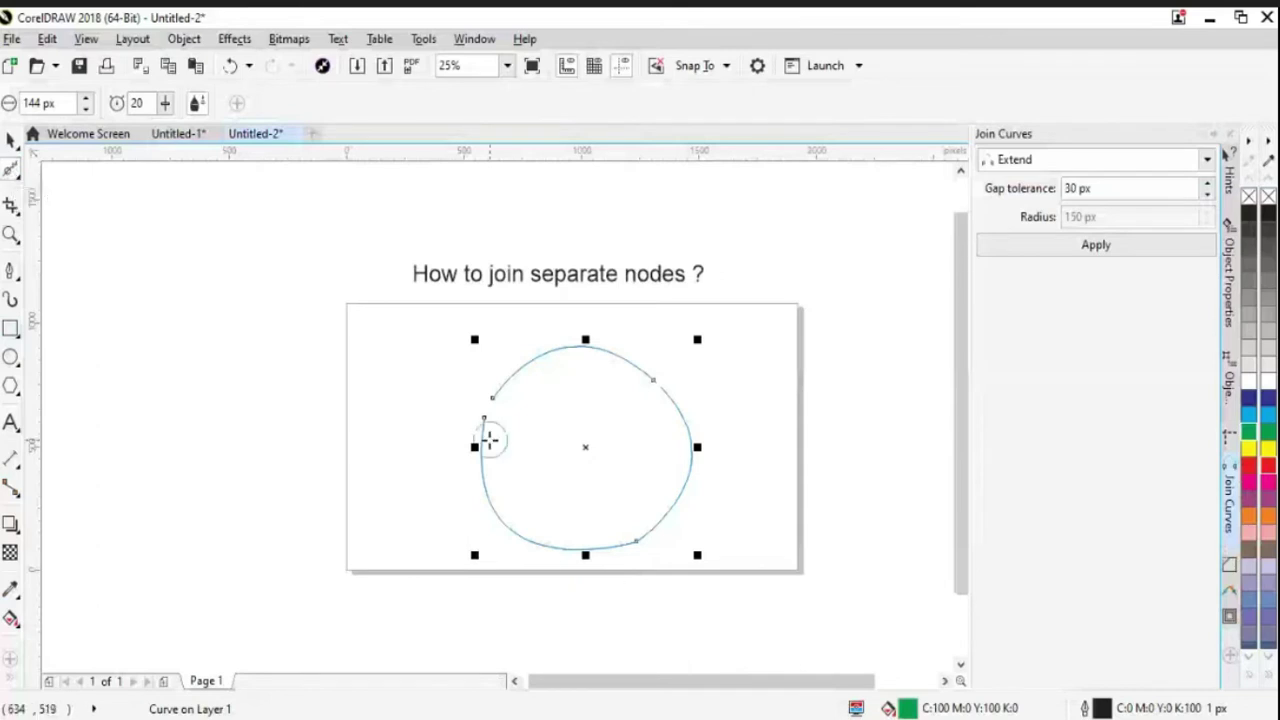
pyautogui.click(11, 170)
pyautogui.click(62, 172)
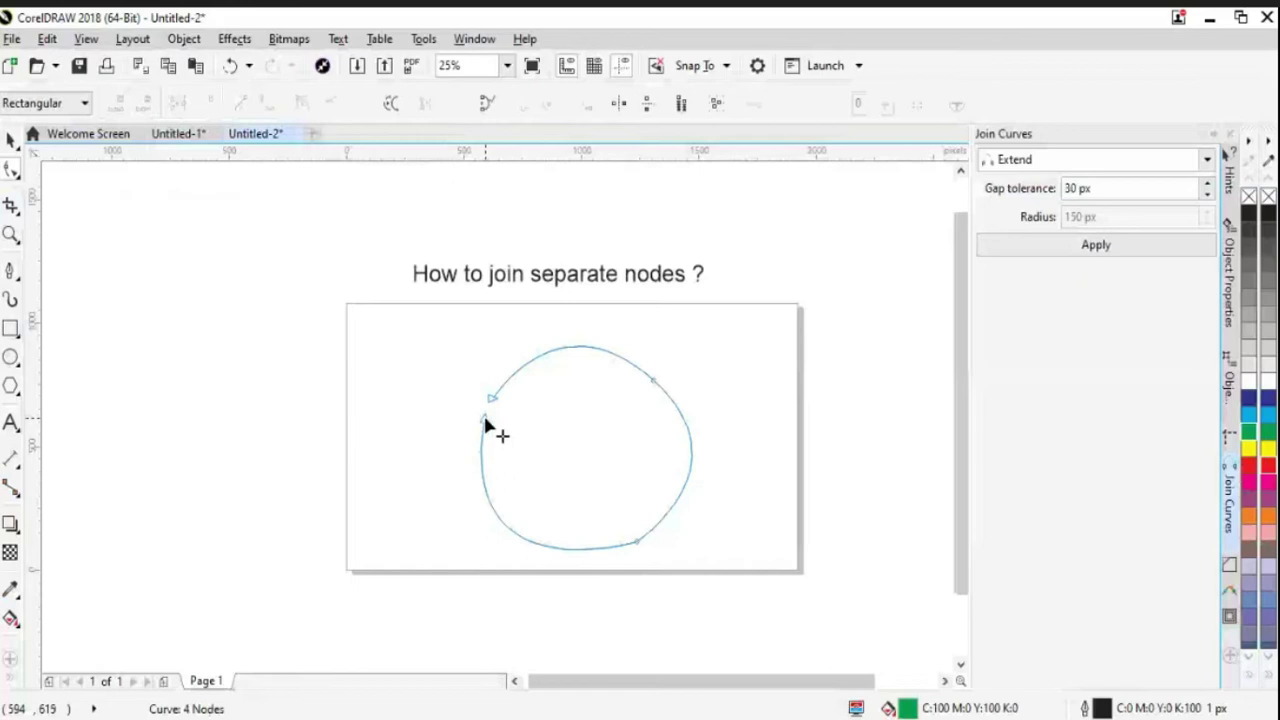
pyautogui.click(483, 424)
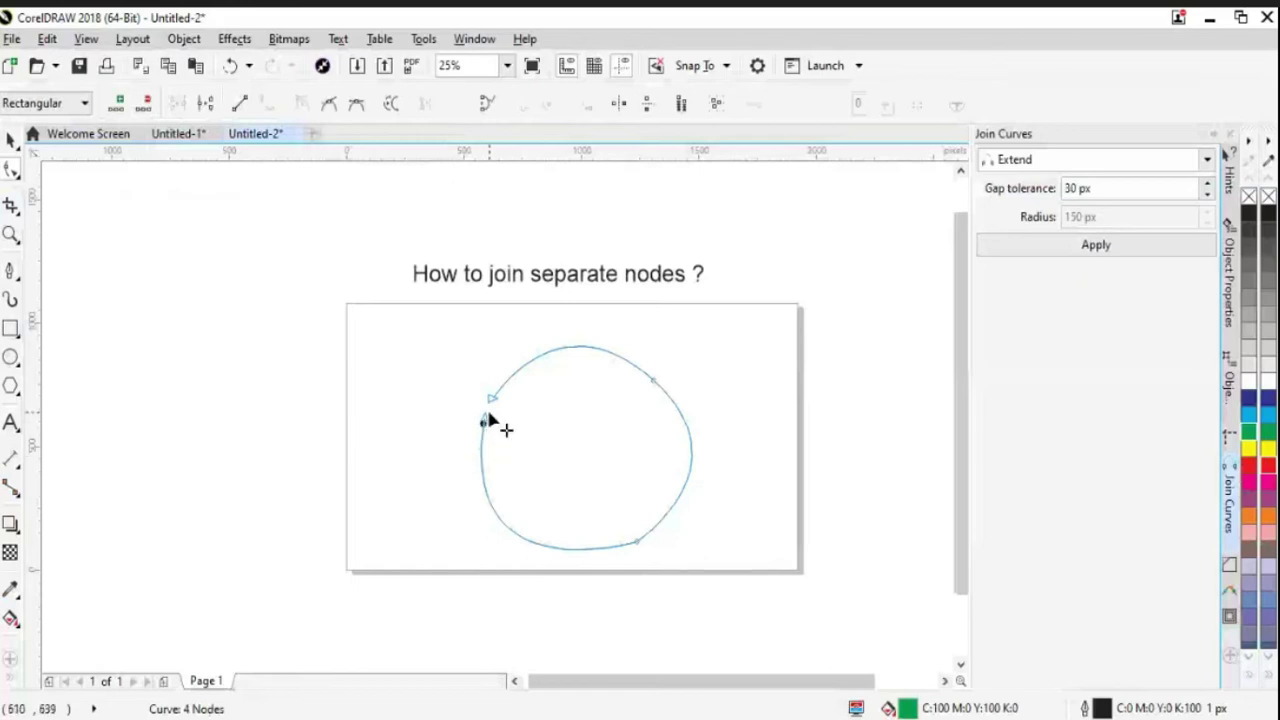
pyautogui.rightClick(483, 422)
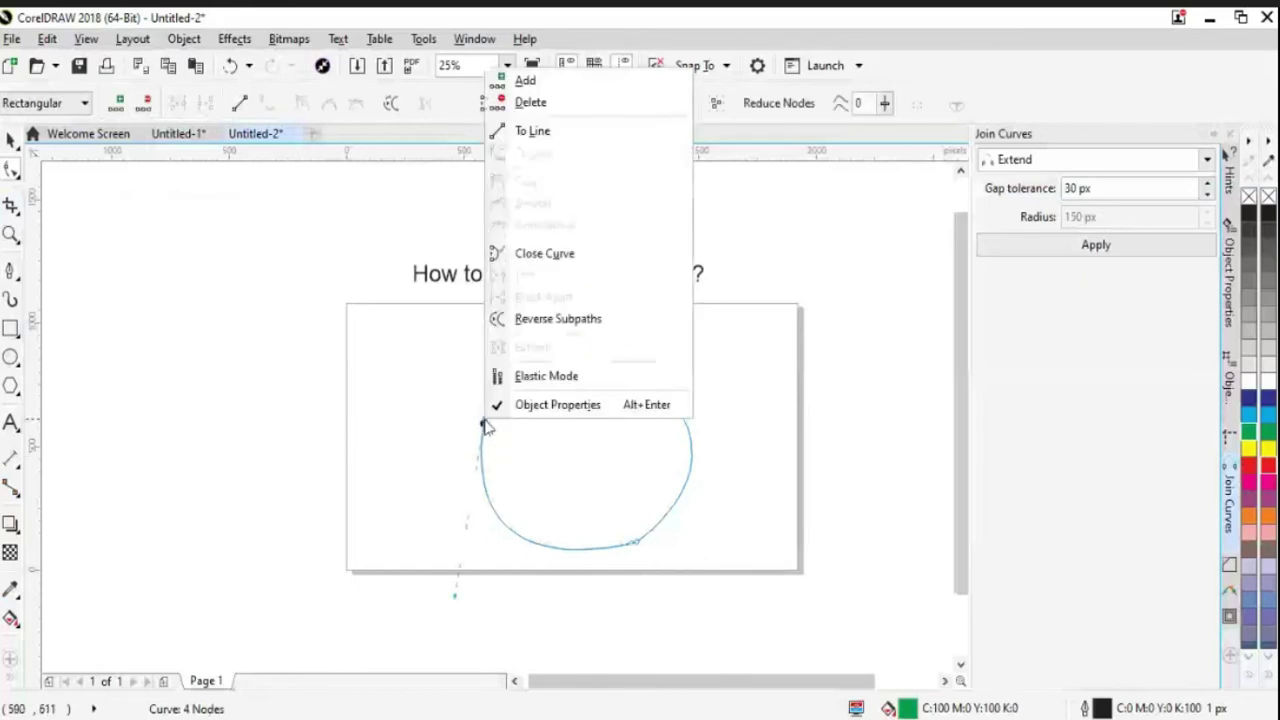
pyautogui.click(530, 253)
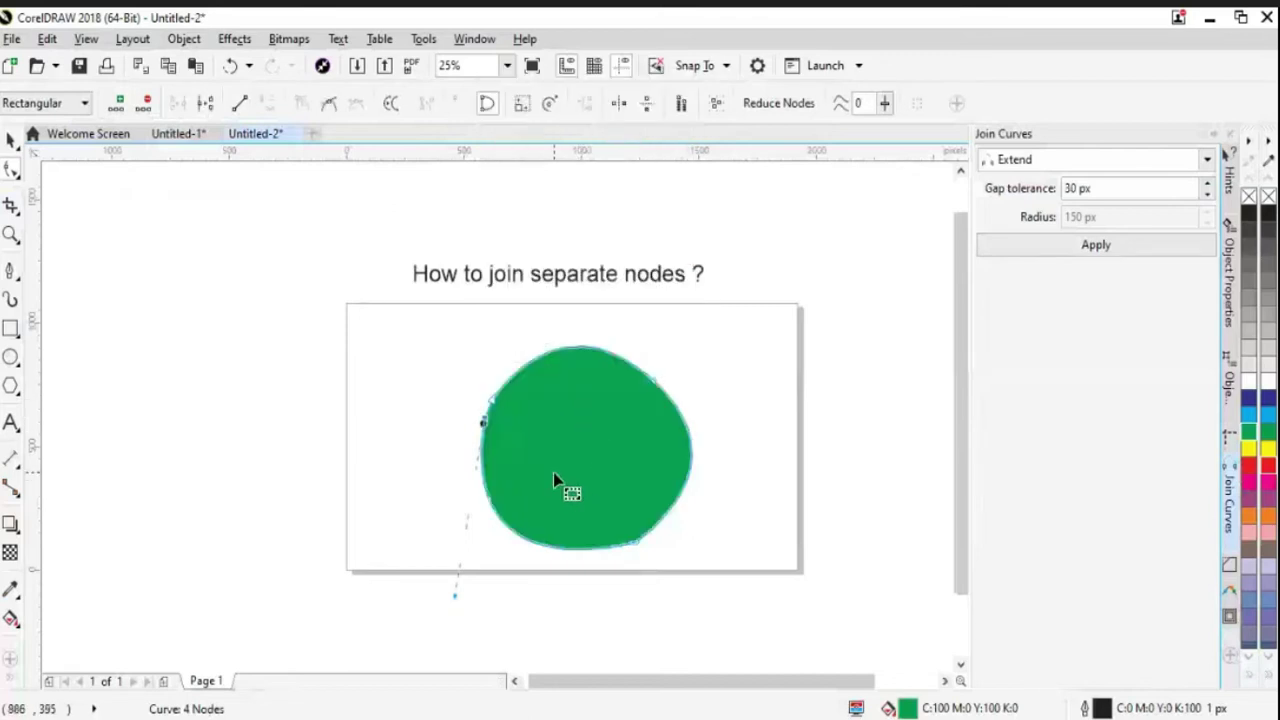
pyautogui.hotkey('ctrl', 'z')
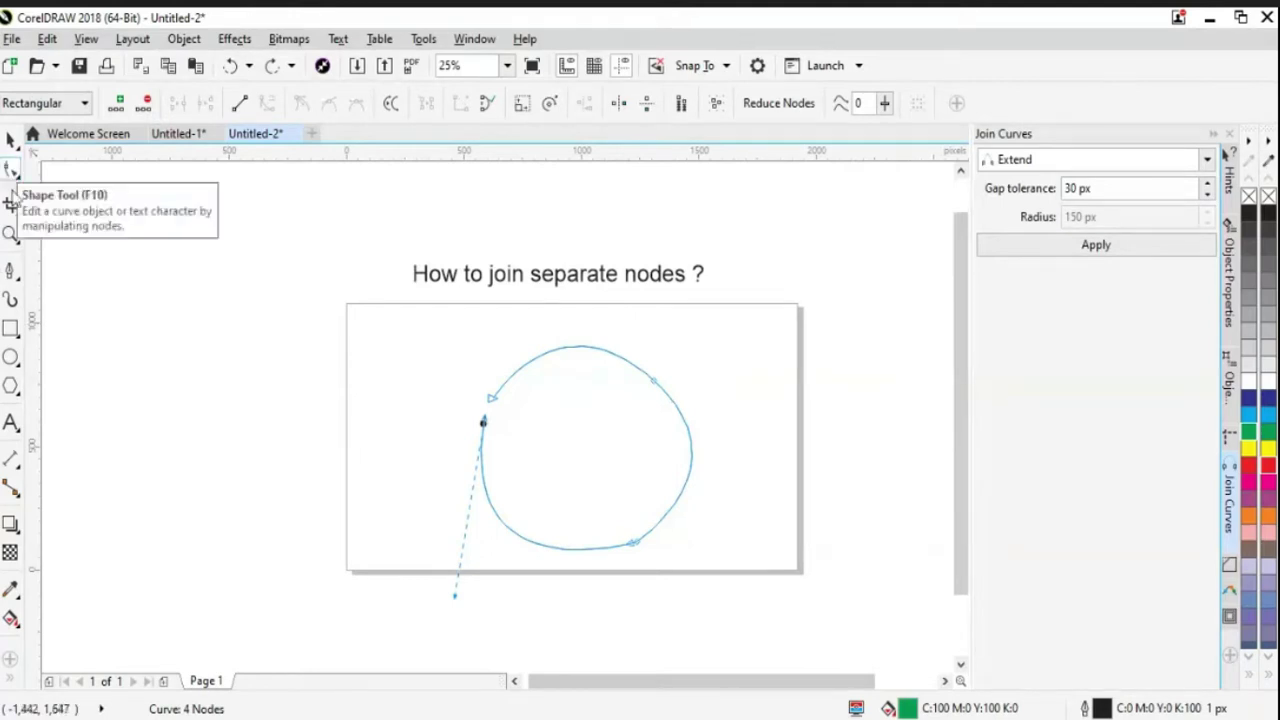
pyautogui.click(490, 400)
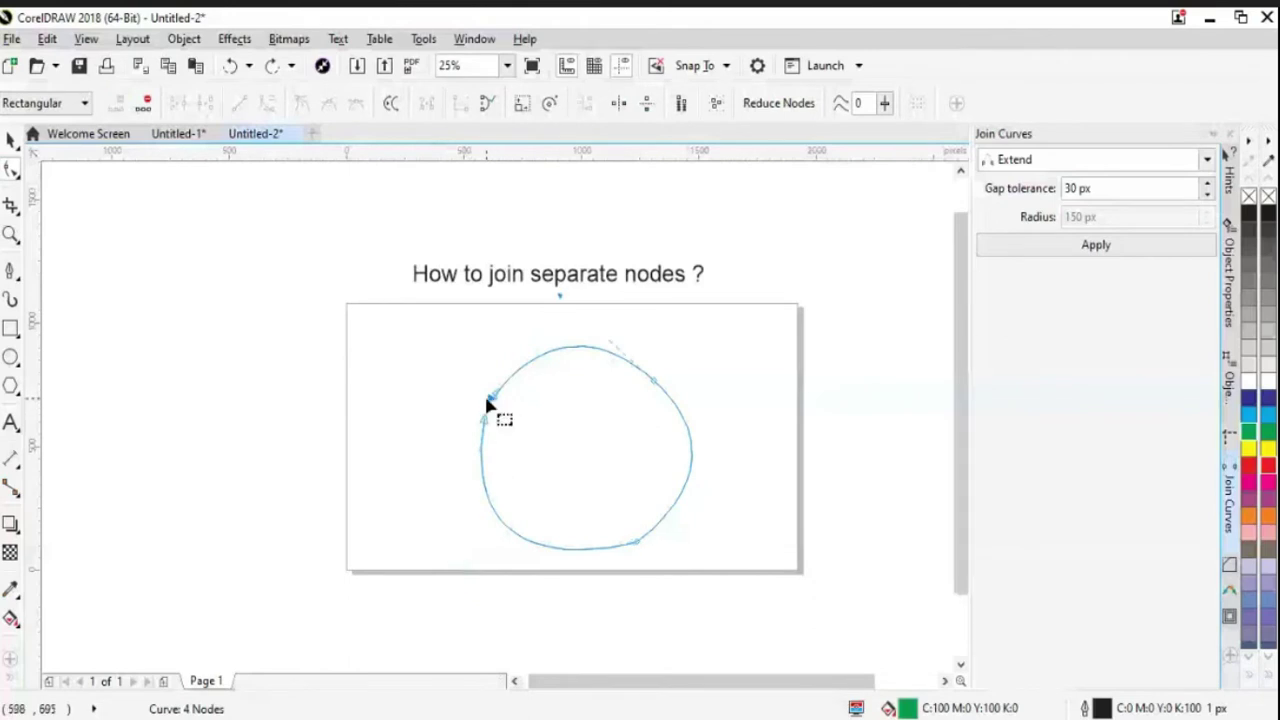
pyautogui.rightClick(489, 402)
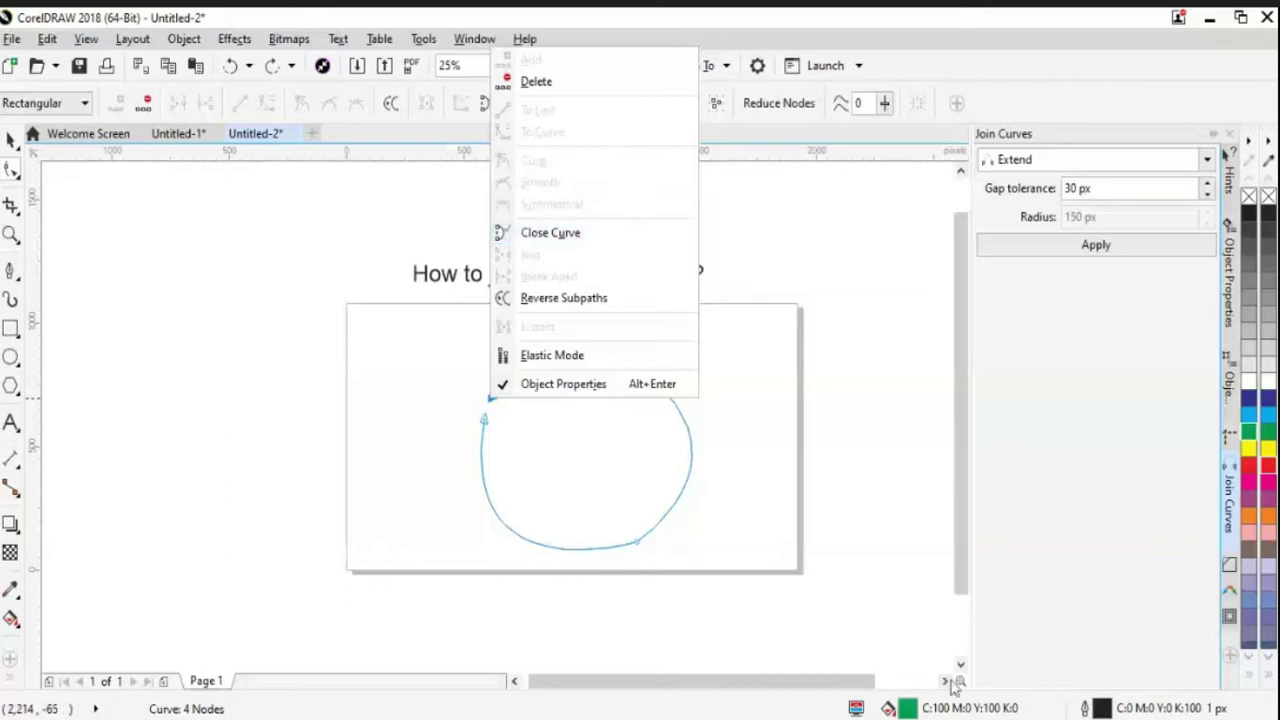
pyautogui.click(1143, 581)
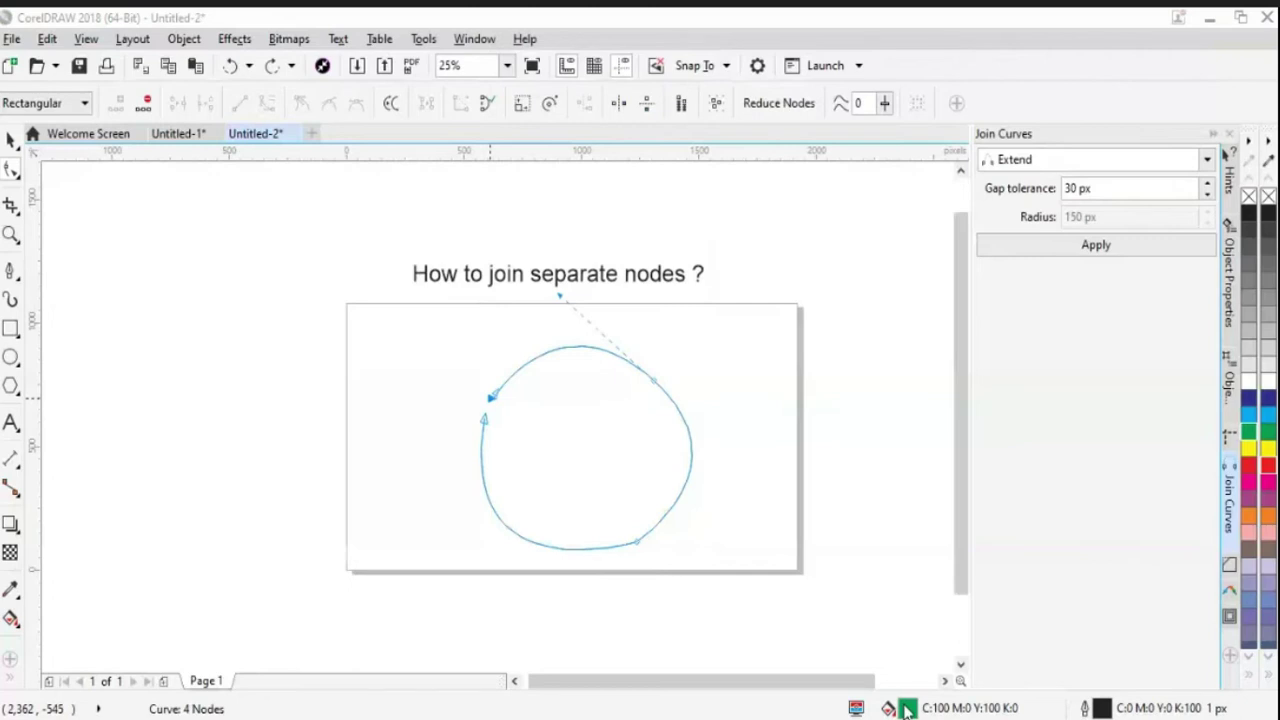
# Step: Change the open curve's fill from green to white (C:0 M:0 Y:0 K:0)
pyautogui.doubleClick(907, 708)
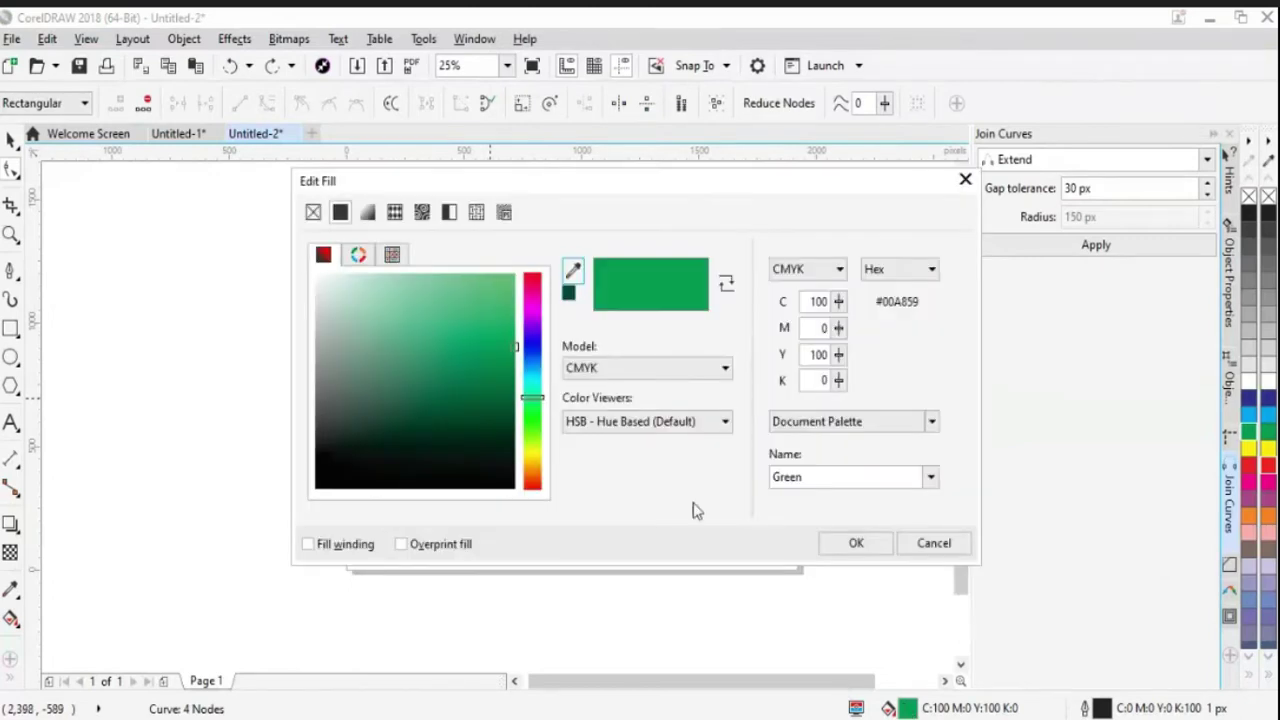
pyautogui.click(312, 213)
pyautogui.click(859, 541)
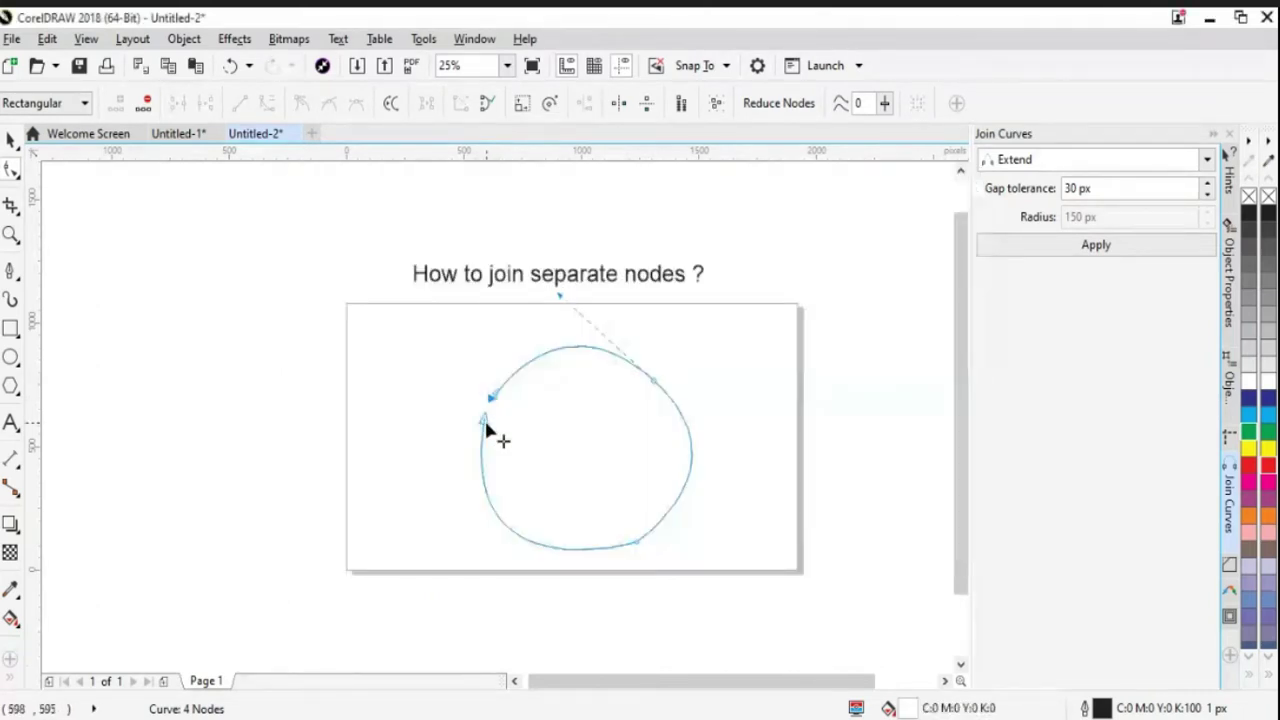
# Step: Join the curve's two end nodes with Close Curve and fill the closed shape with purple (C:20 M:80 Y:0 K:20)
pyautogui.click(485, 424)
pyautogui.rightClick(486, 423)
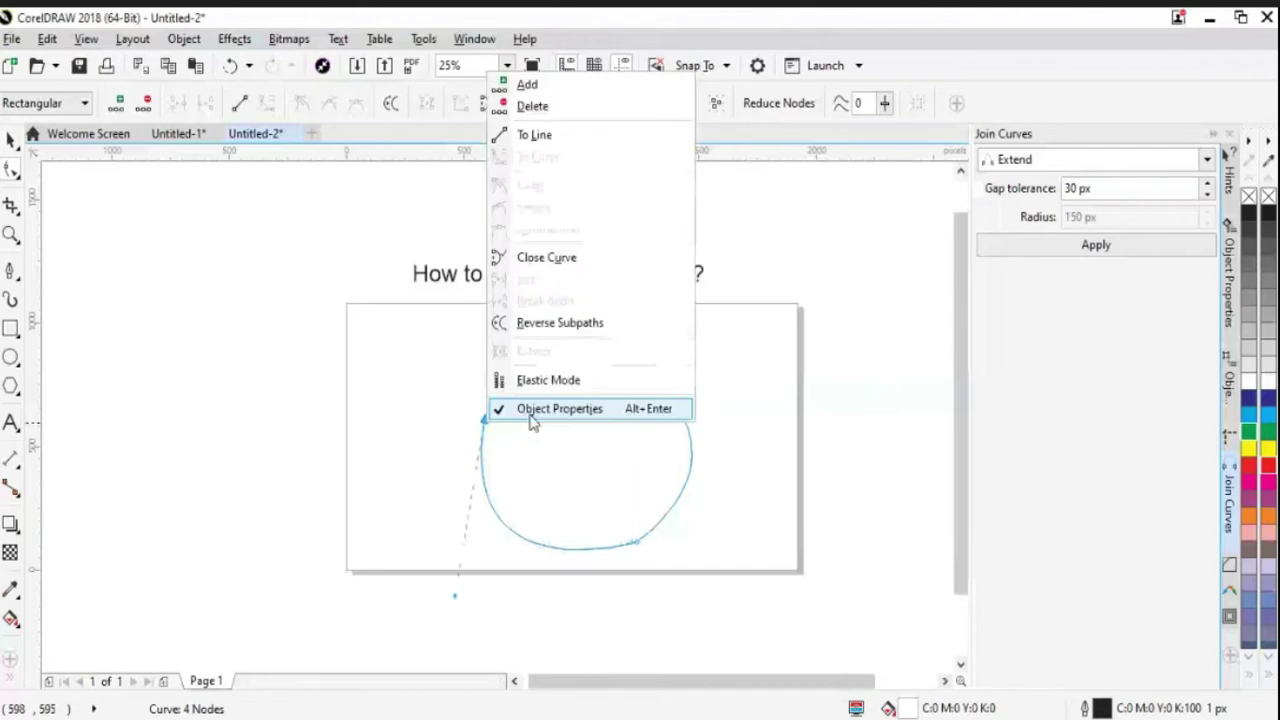
pyautogui.click(545, 257)
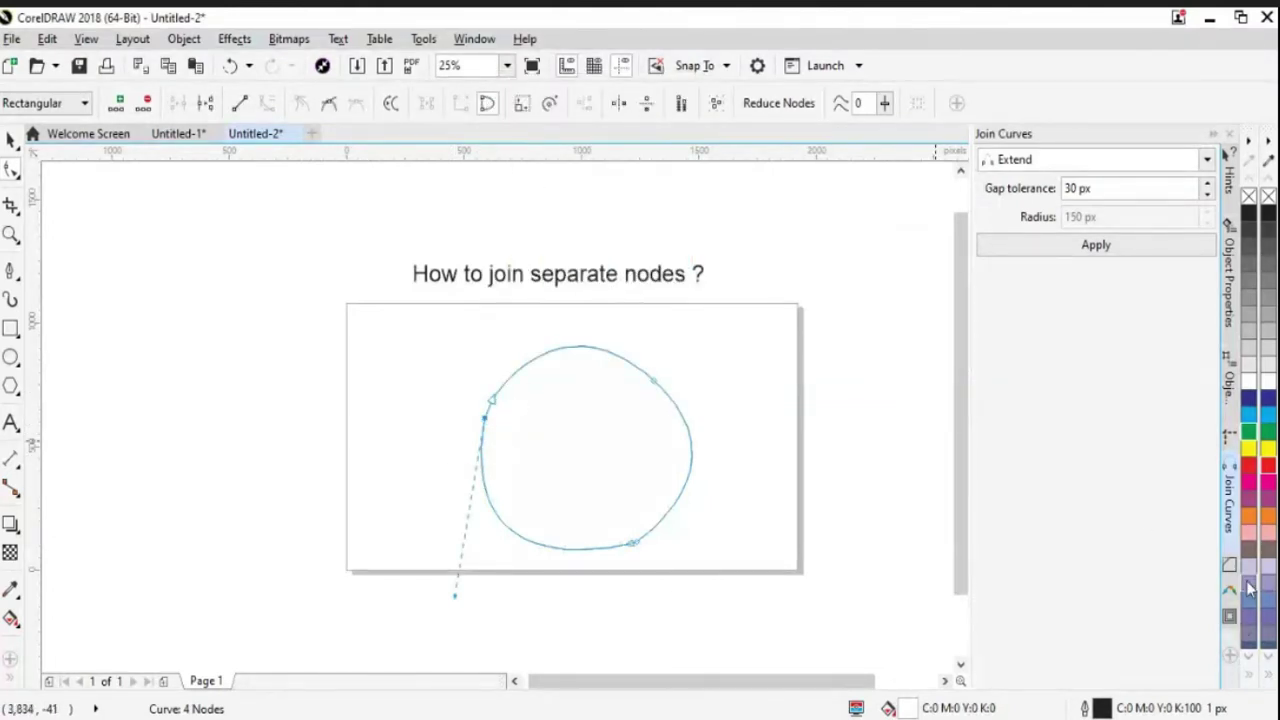
pyautogui.click(1247, 505)
pyautogui.click(11, 140)
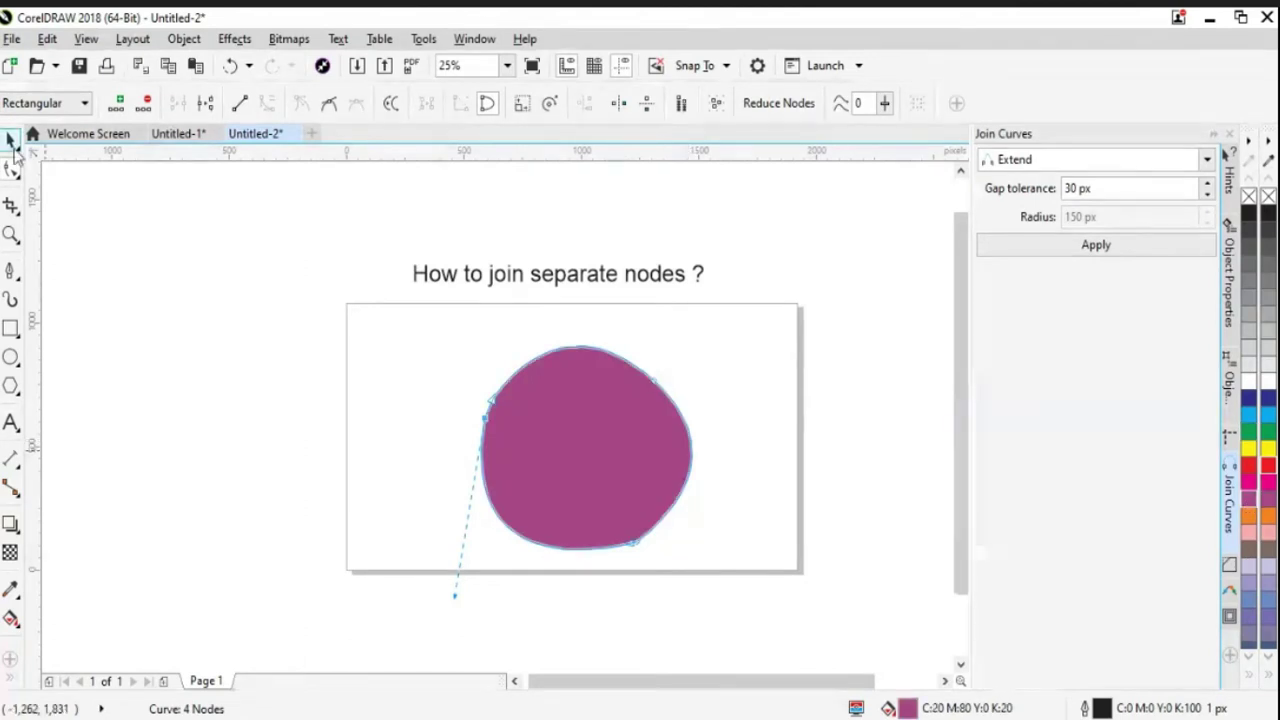
# Step: Move the purple rounded shape off the page to its left side, at about X -477 px, Y 539 px, and deselect it
pyautogui.click(827, 535)
pyautogui.moveTo(638, 507); pyautogui.dragTo(285, 493)
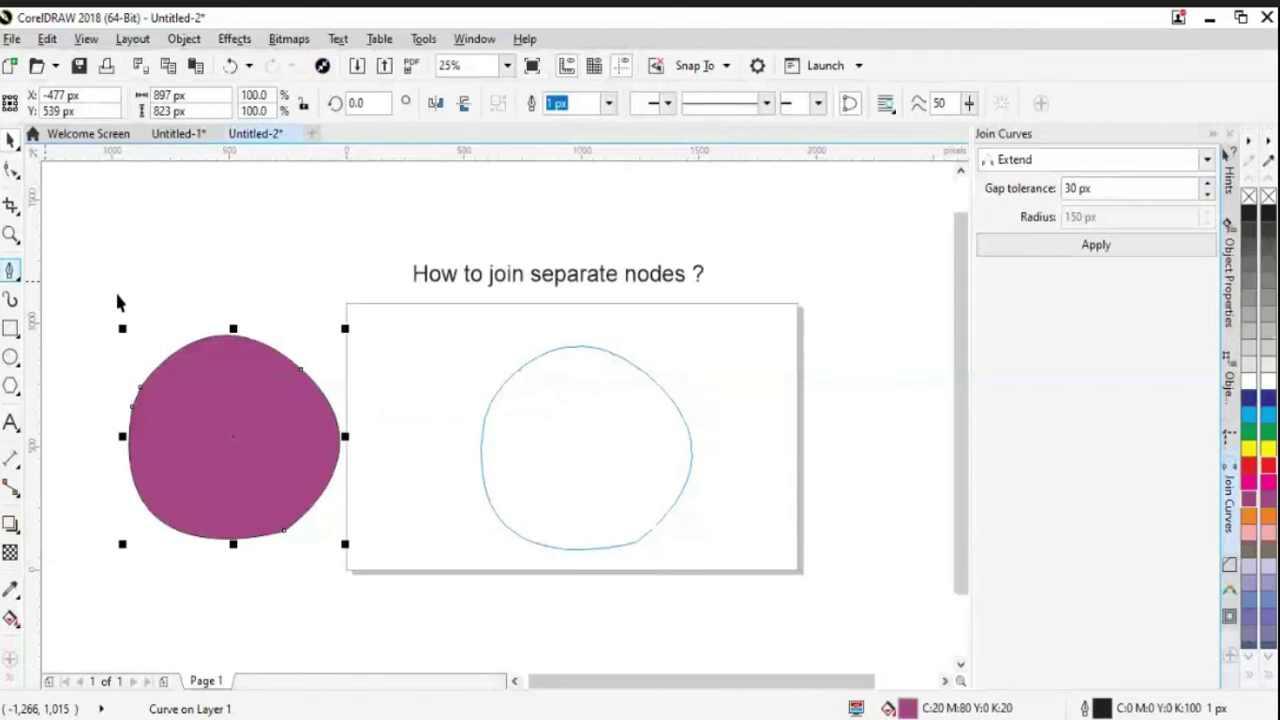
pyautogui.click(686, 491)
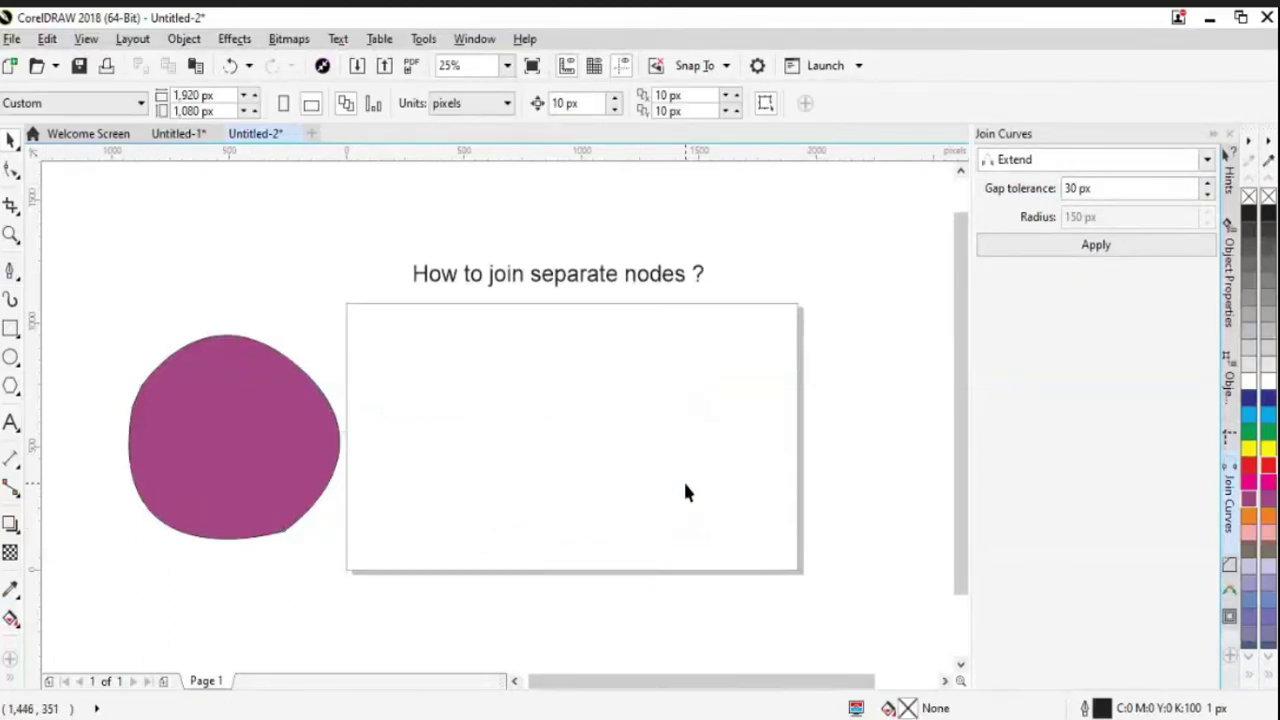
pyautogui.moveTo(400, 343); pyautogui.dragTo(645, 586)
# Step: Draw an open, roughly diamond-shaped curve of straight segments with the Pen tool, about 1,148 x 724 px, leaving a small gap between its ends
pyautogui.click(10, 270)
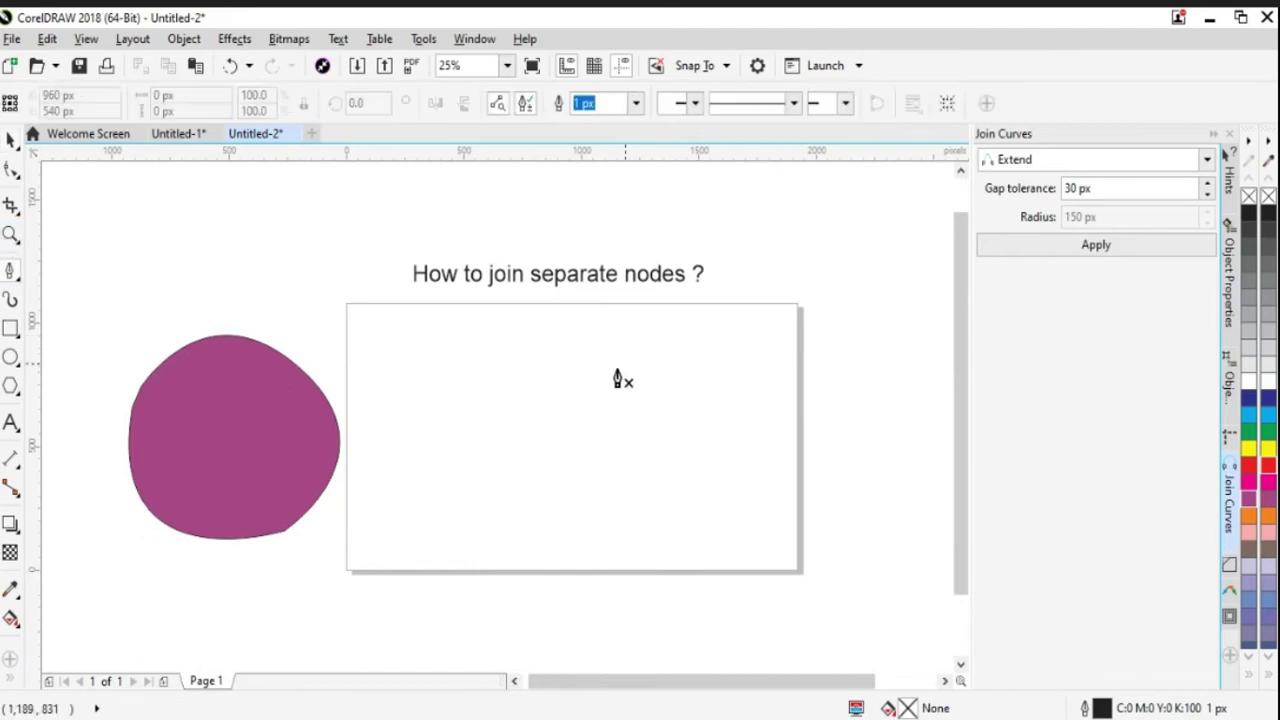
pyautogui.click(467, 443)
pyautogui.click(579, 379)
pyautogui.click(736, 492)
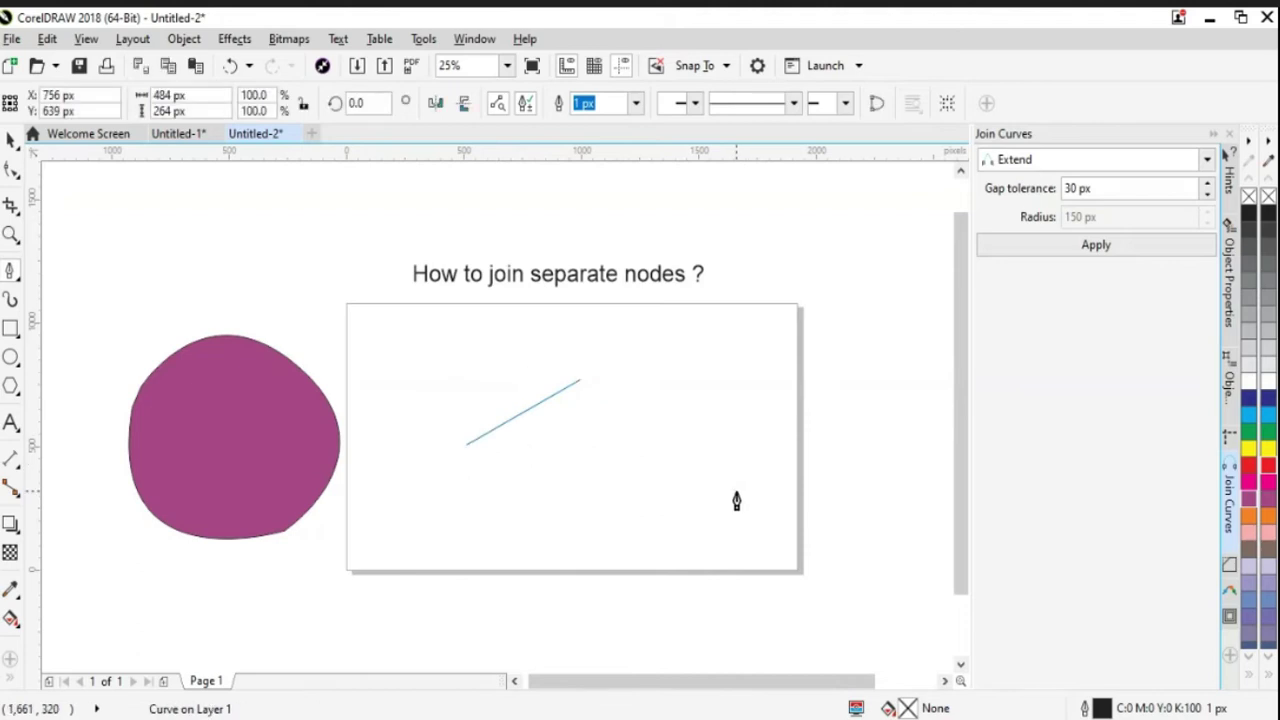
pyautogui.click(566, 557)
pyautogui.click(467, 444)
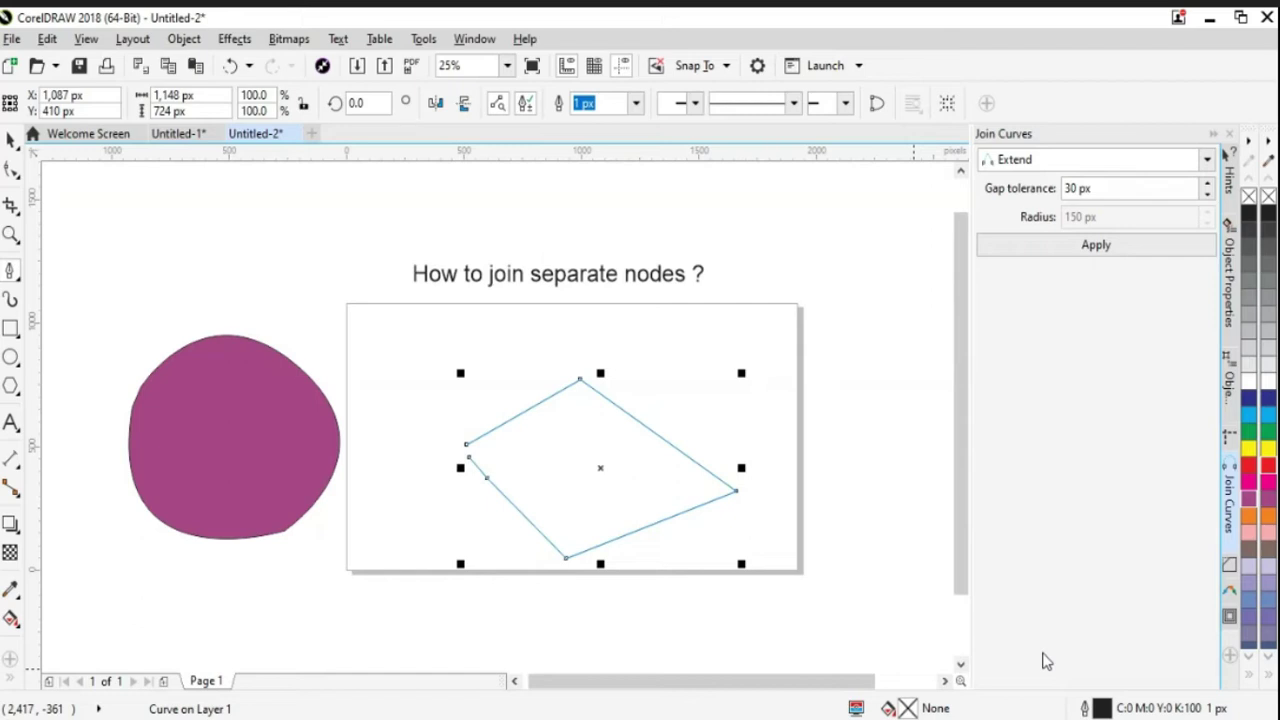
# Step: Select the diamond curve's two end nodes with the Shape tool and join them with Join Nodes
pyautogui.press('F10')
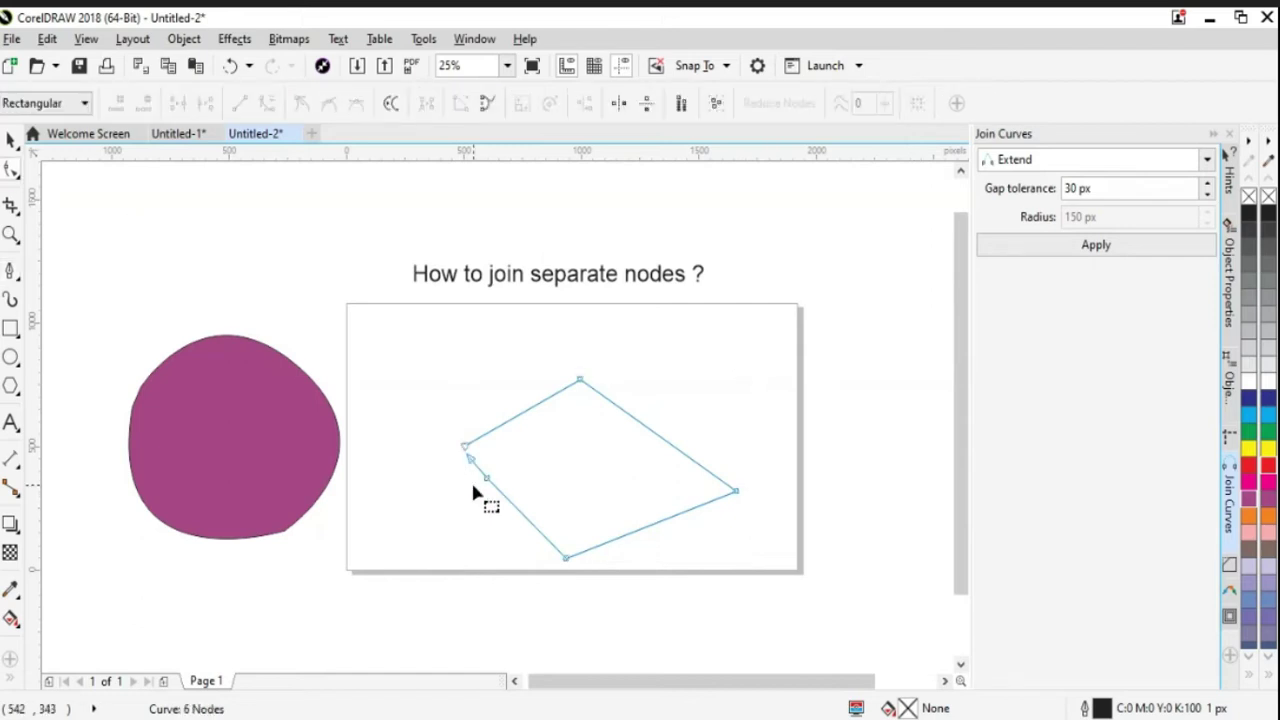
pyautogui.moveTo(471, 460); pyautogui.dragTo(488, 480)
pyautogui.hotkey('ctrl', 'z')
pyautogui.moveTo(427, 412); pyautogui.dragTo(515, 520)
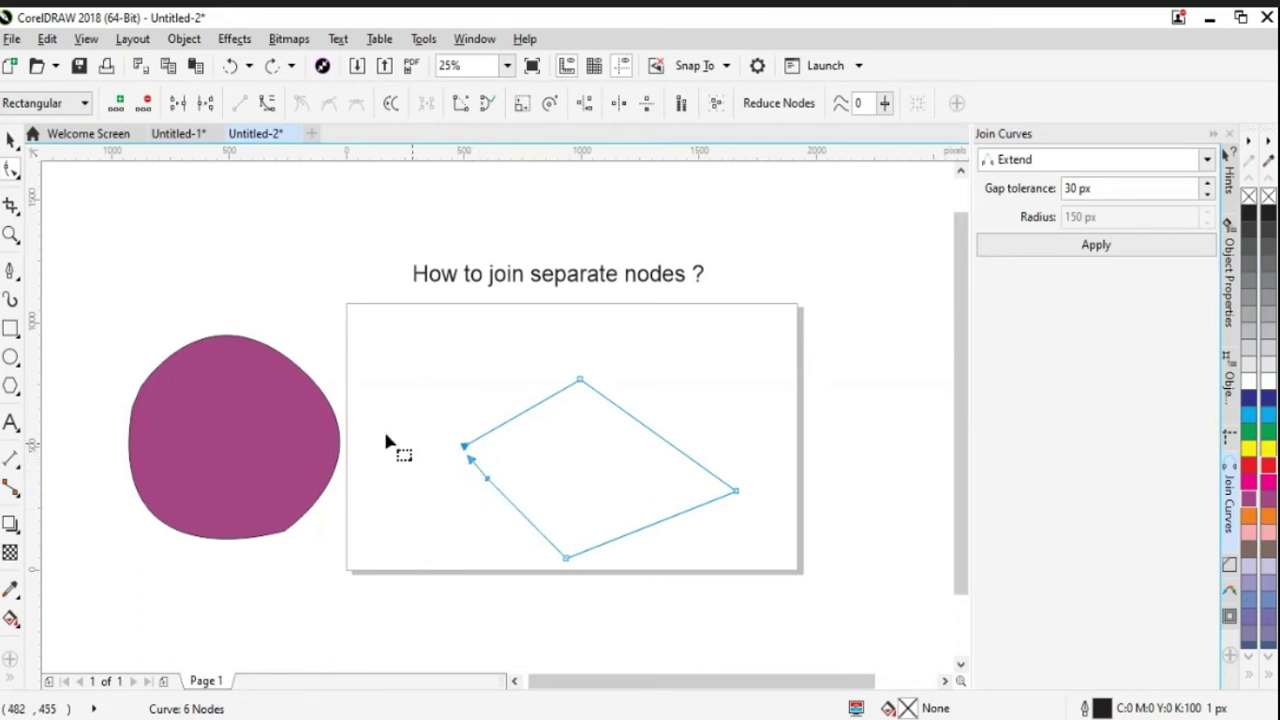
pyautogui.click(177, 106)
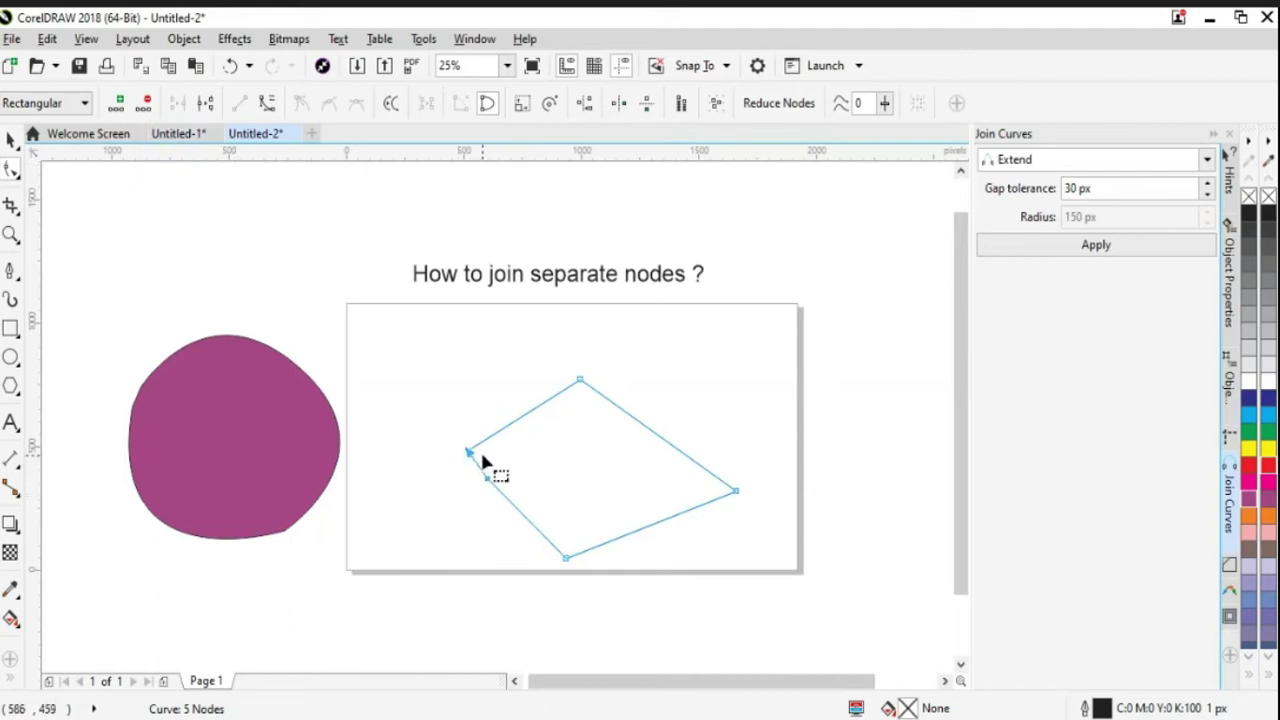
# Step: Select the closed diamond shape as an object and fill it with blue (C:100 M:100 Y:0 K:0)
pyautogui.click(485, 480)
pyautogui.click(697, 548)
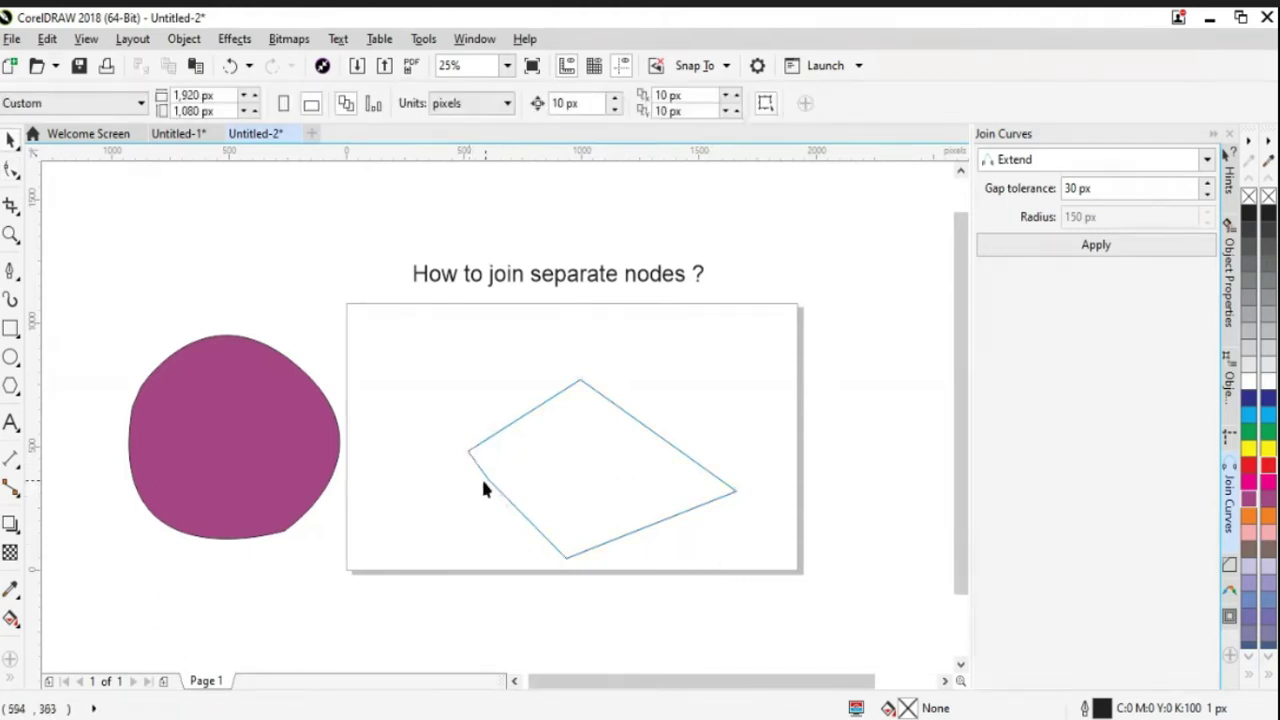
pyautogui.click(487, 480)
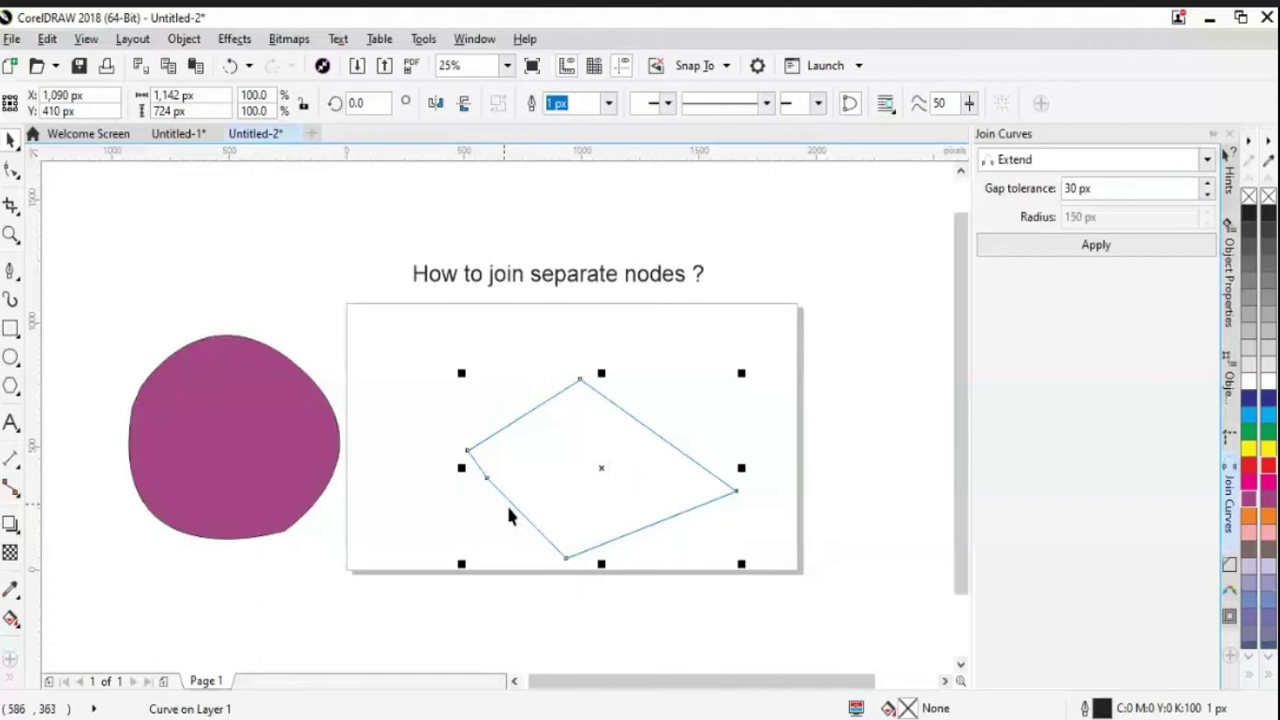
pyautogui.click(1250, 400)
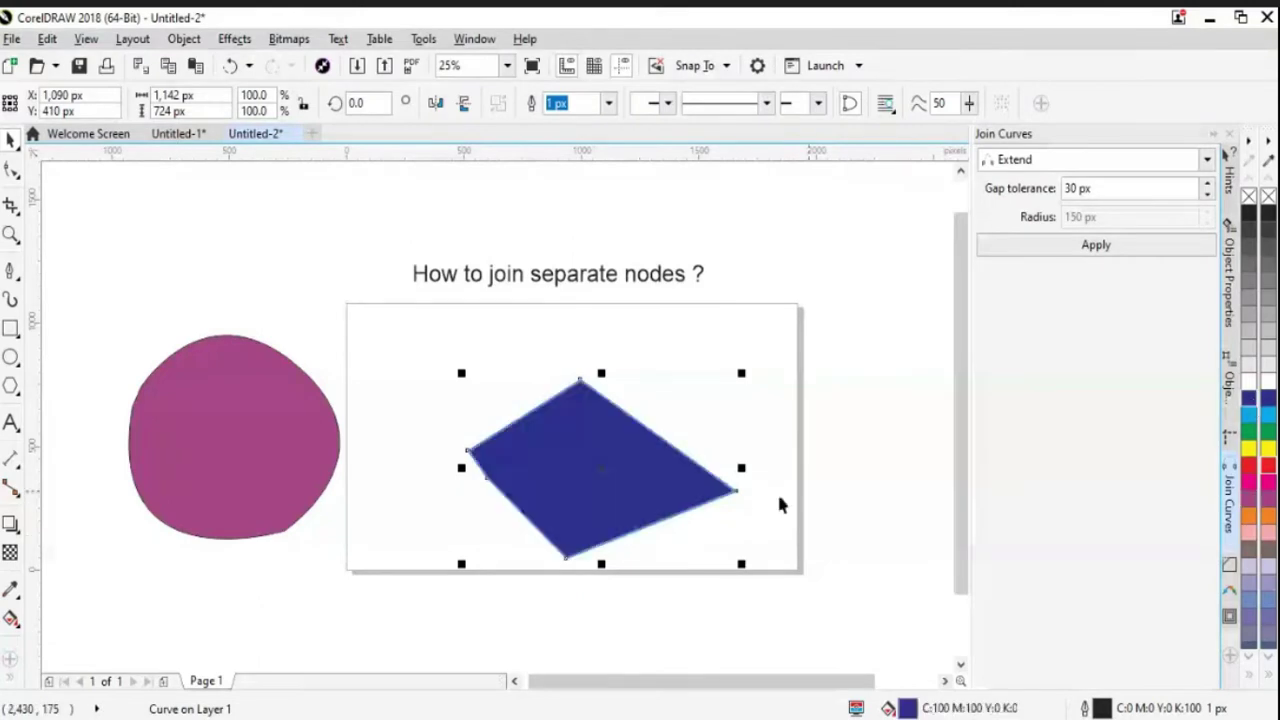
# Step: Try moving the blue diamond shape around the page, and undo the moves, the fill and the node join
pyautogui.moveTo(611, 494); pyautogui.dragTo(579, 452)
pyautogui.click(640, 537)
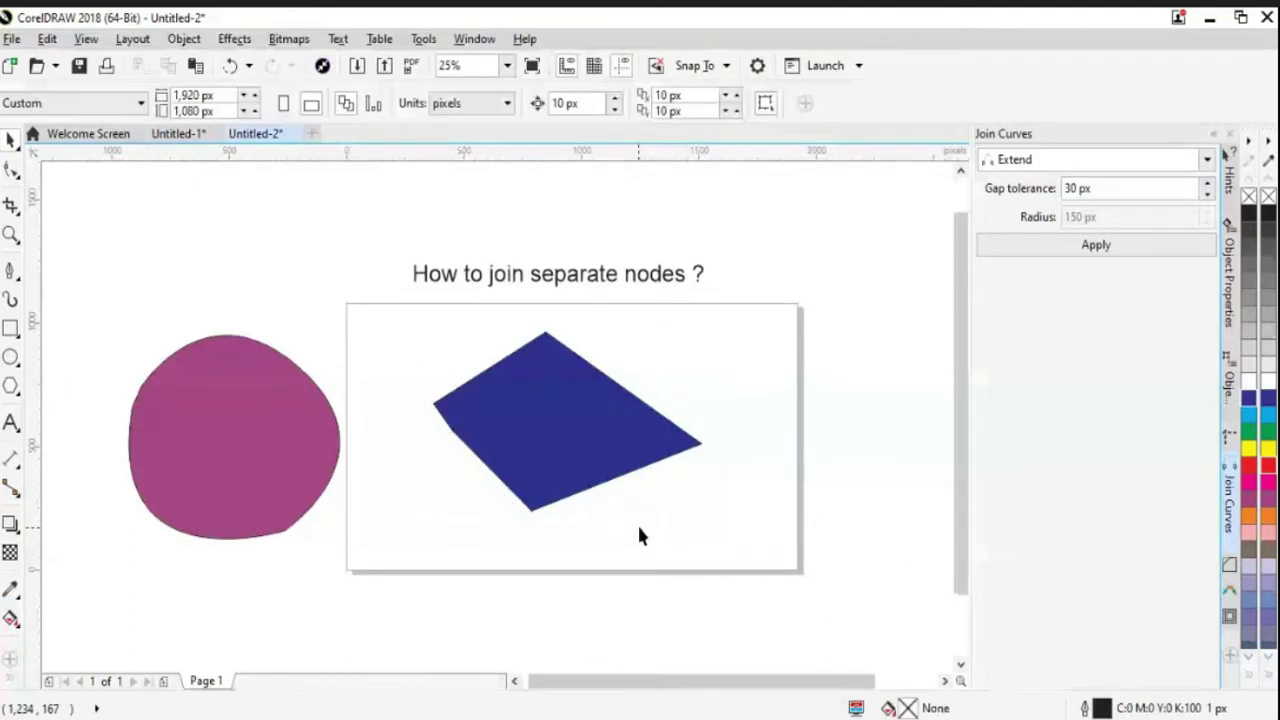
pyautogui.moveTo(477, 429); pyautogui.dragTo(531, 440)
pyautogui.click(437, 506)
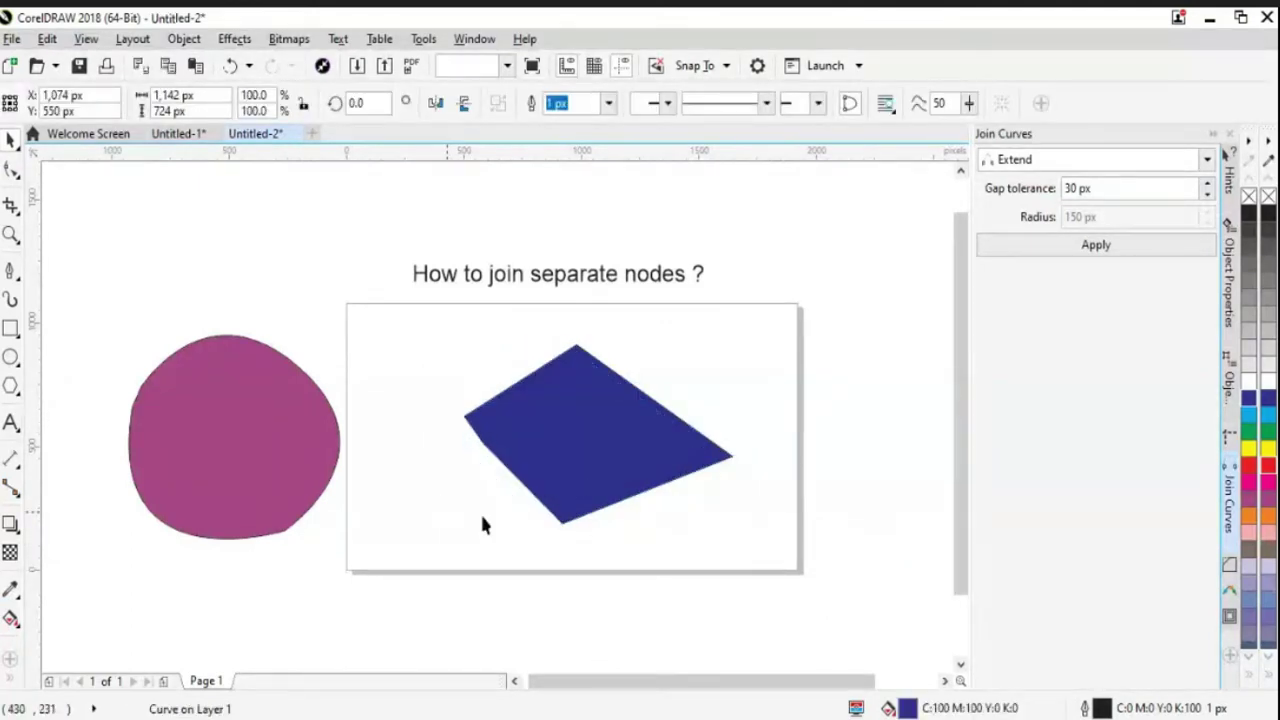
pyautogui.click(482, 518)
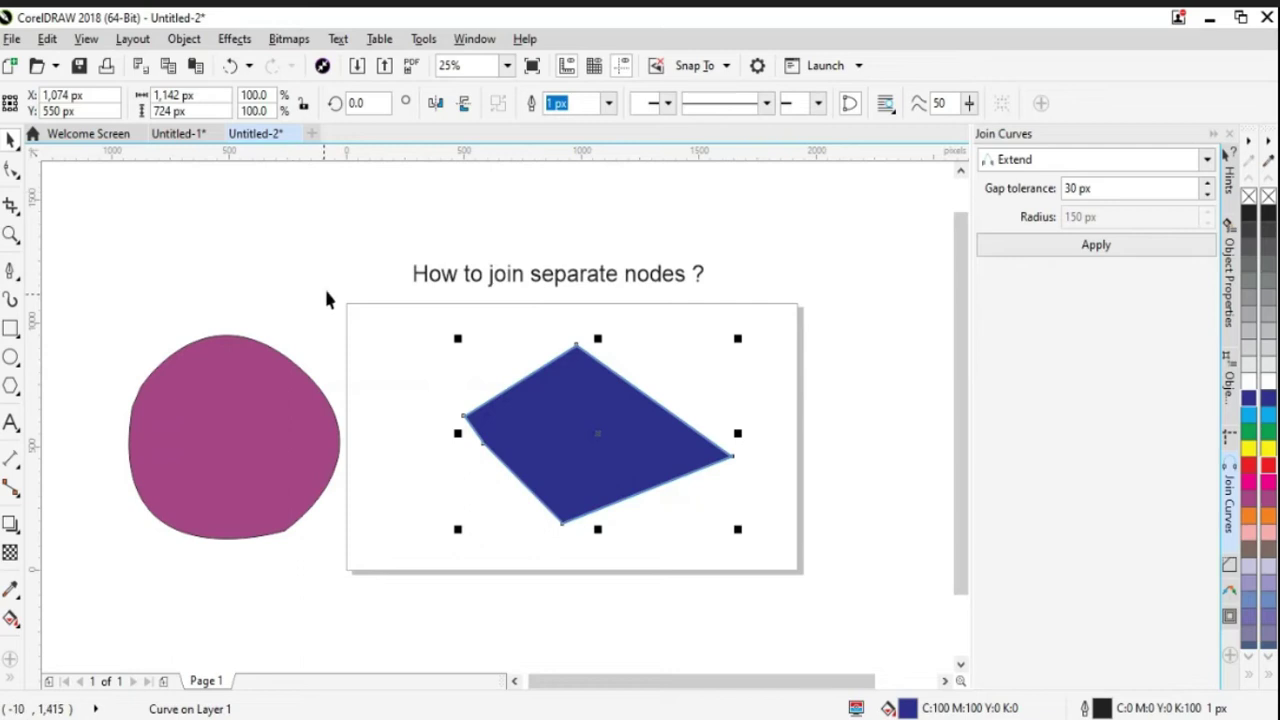
pyautogui.hotkey('ctrl', 'z')
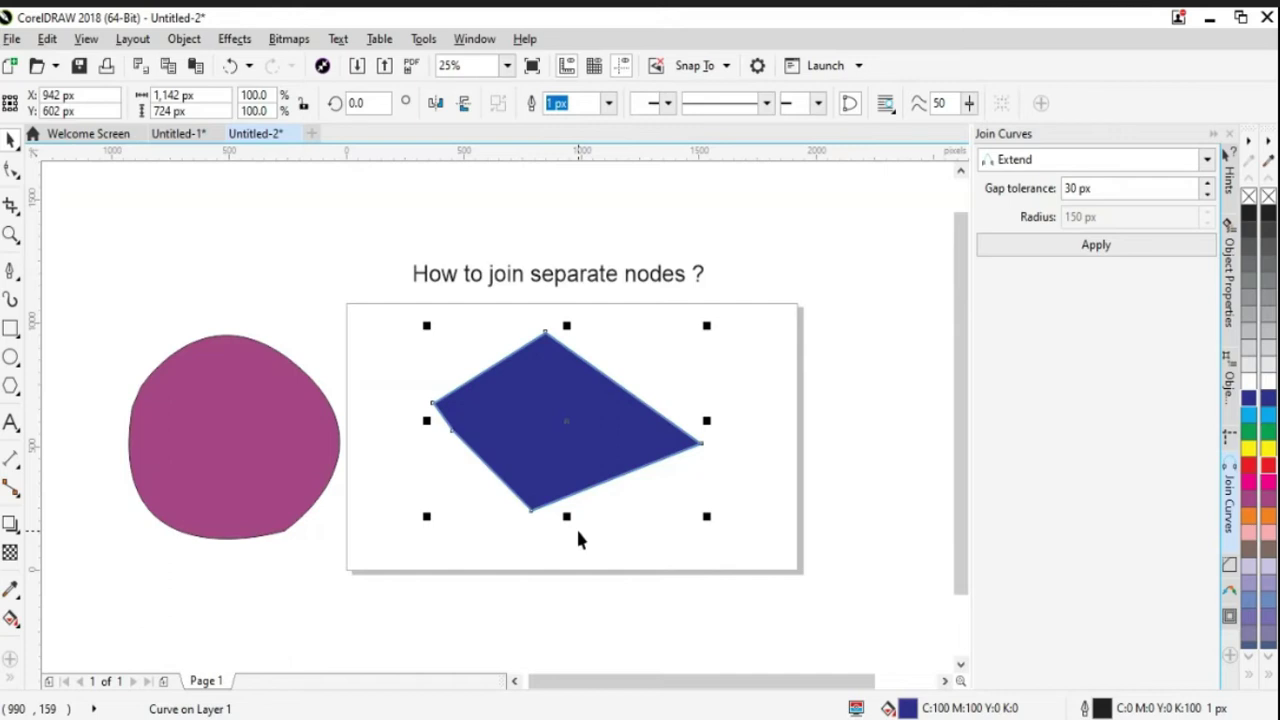
pyautogui.hotkey('ctrl', 'z')
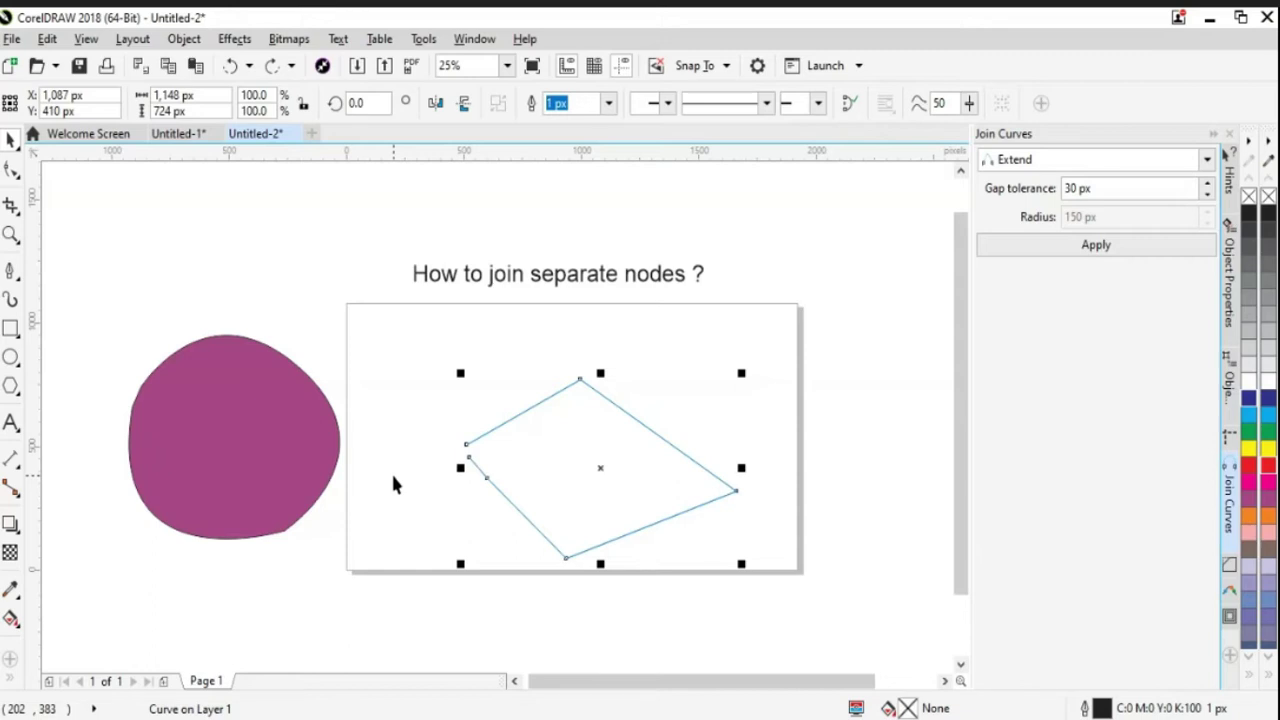
# Step: Close the diamond curve's gap with Close Curve and fill the shape with purple (C:20 M:80 Y:0 K:20)
pyautogui.press('F10')
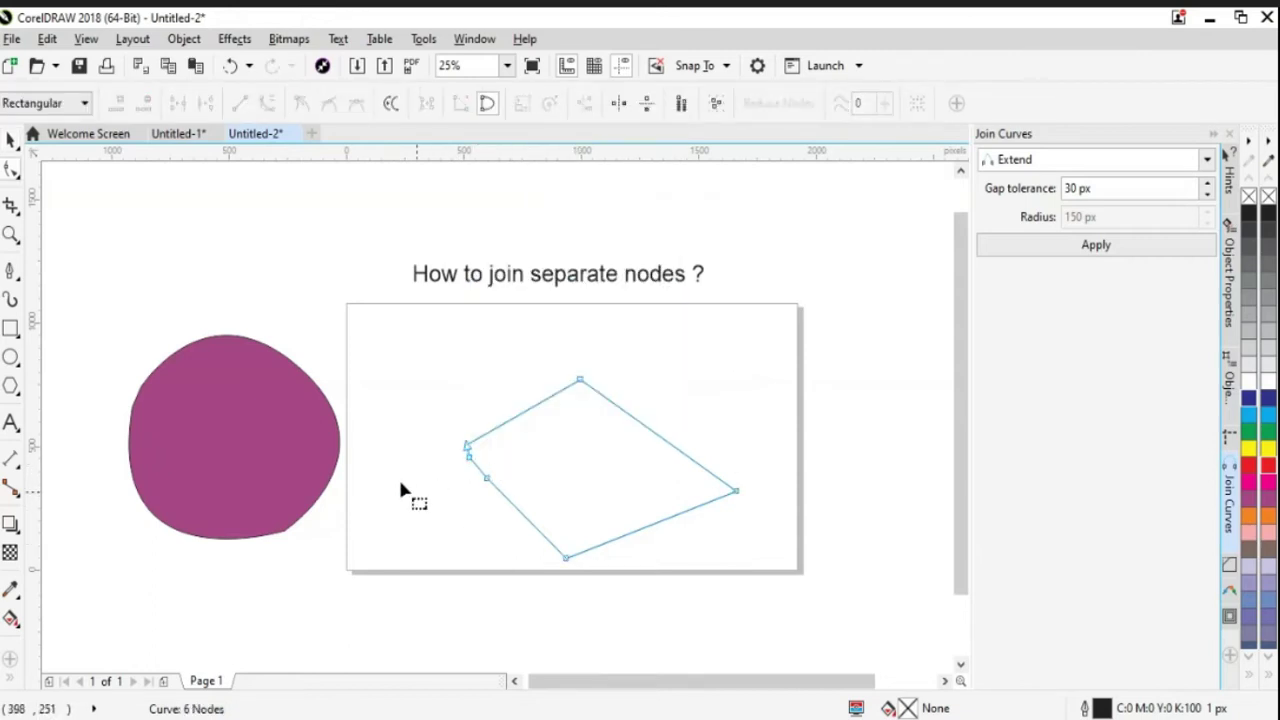
pyautogui.click(11, 140)
pyautogui.click(415, 470)
pyautogui.moveTo(491, 478); pyautogui.dragTo(468, 451)
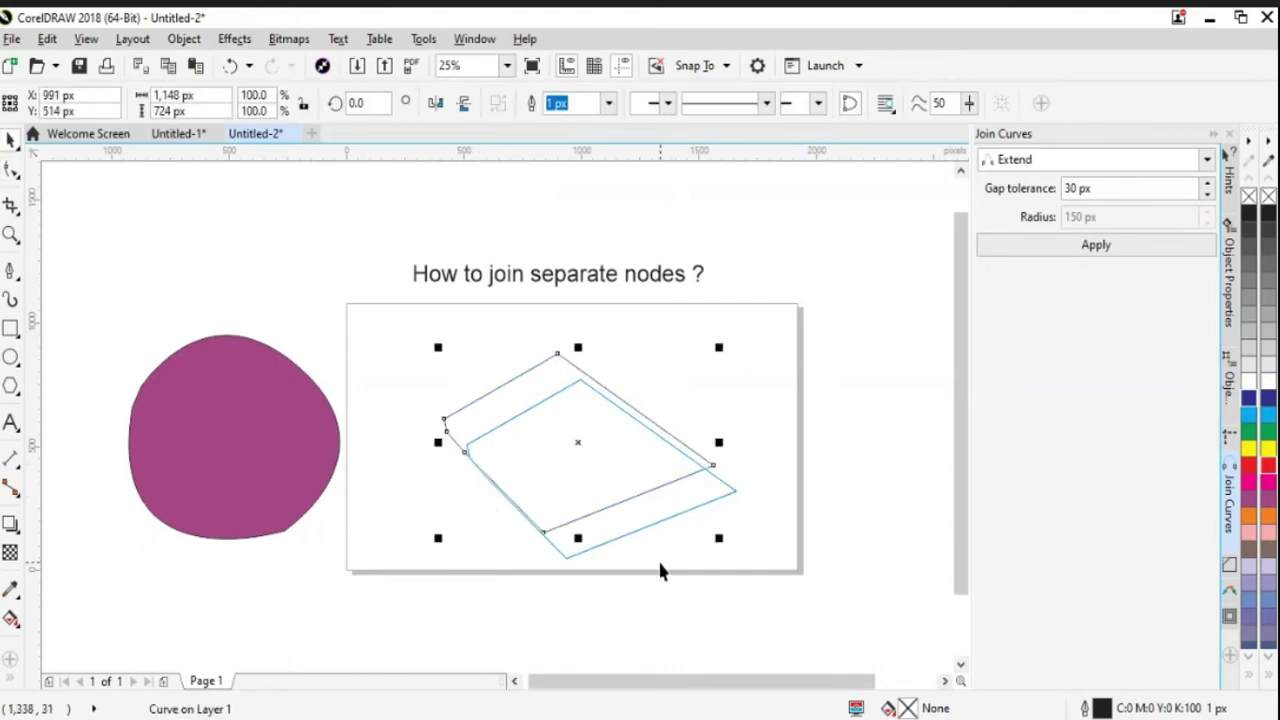
pyautogui.hotkey('ctrl', 'z')
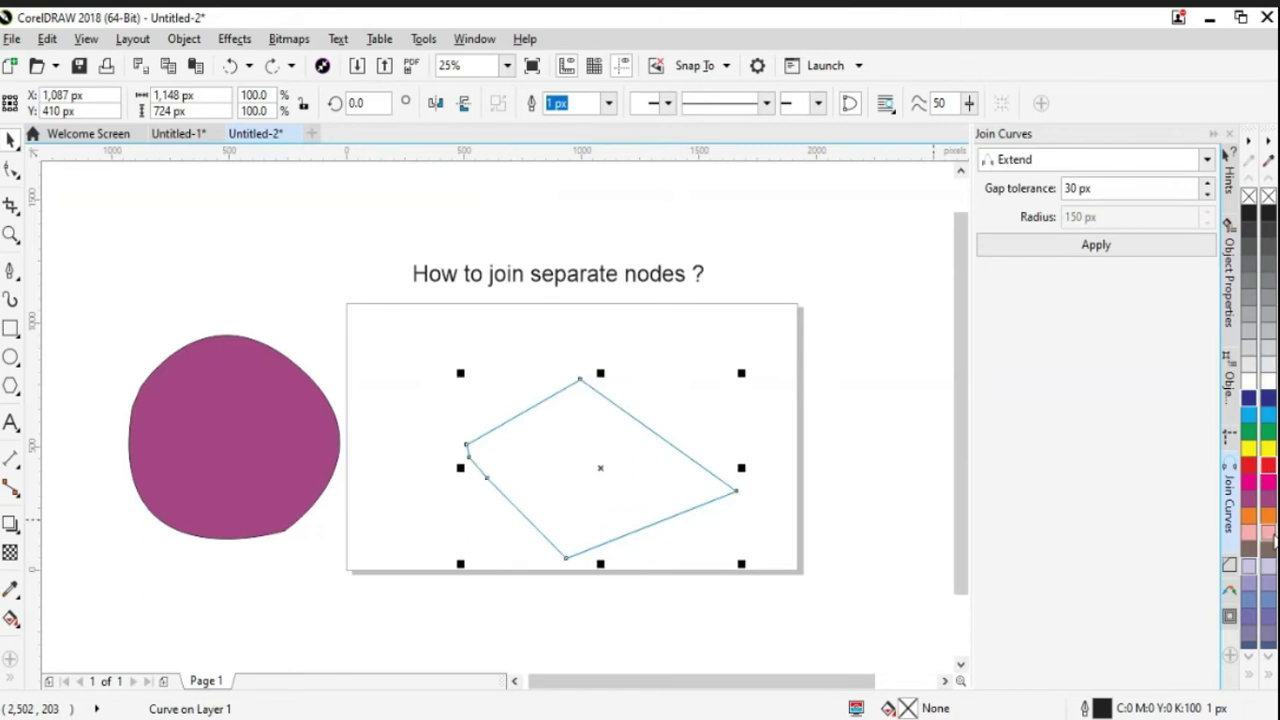
pyautogui.click(1256, 513)
pyautogui.click(829, 510)
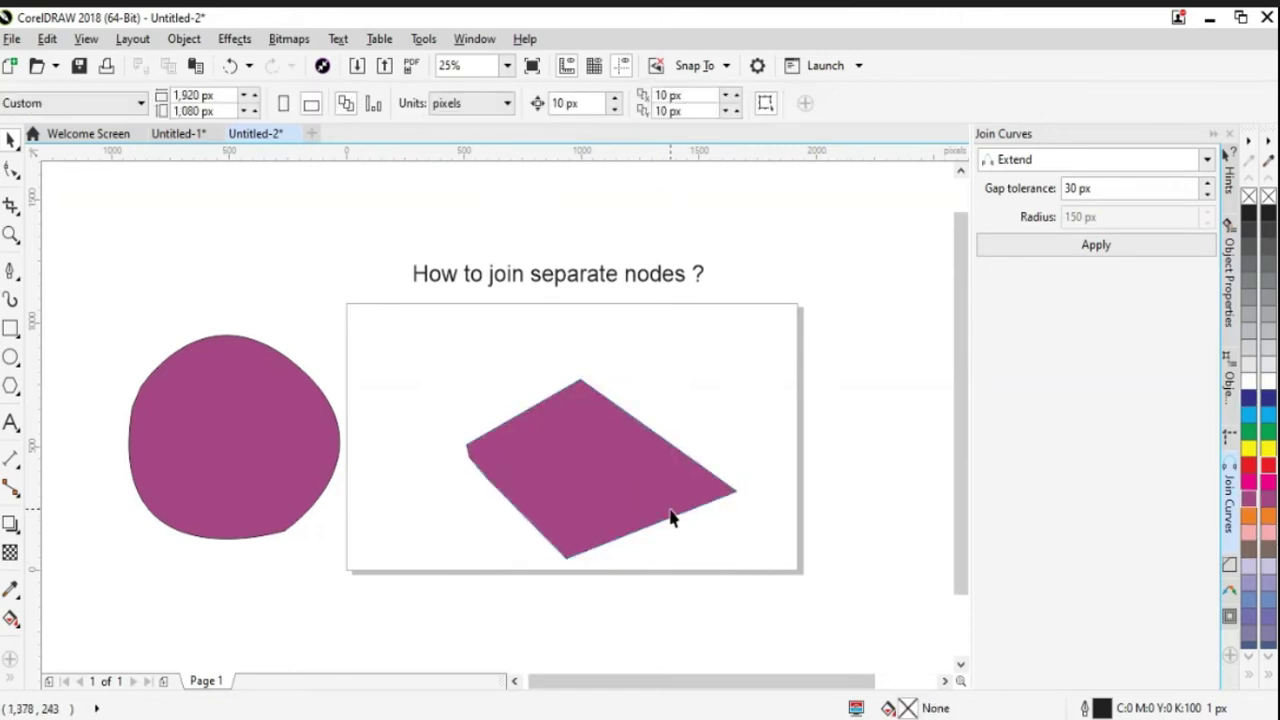
# Step: Move the purple diamond shape off the page to its right side, at about X 2,571 px, Y 778 px, and deselect it
pyautogui.moveTo(424, 388); pyautogui.dragTo(645, 563)
pyautogui.moveTo(448, 366); pyautogui.dragTo(682, 575)
pyautogui.moveTo(591, 501); pyautogui.dragTo(939, 409)
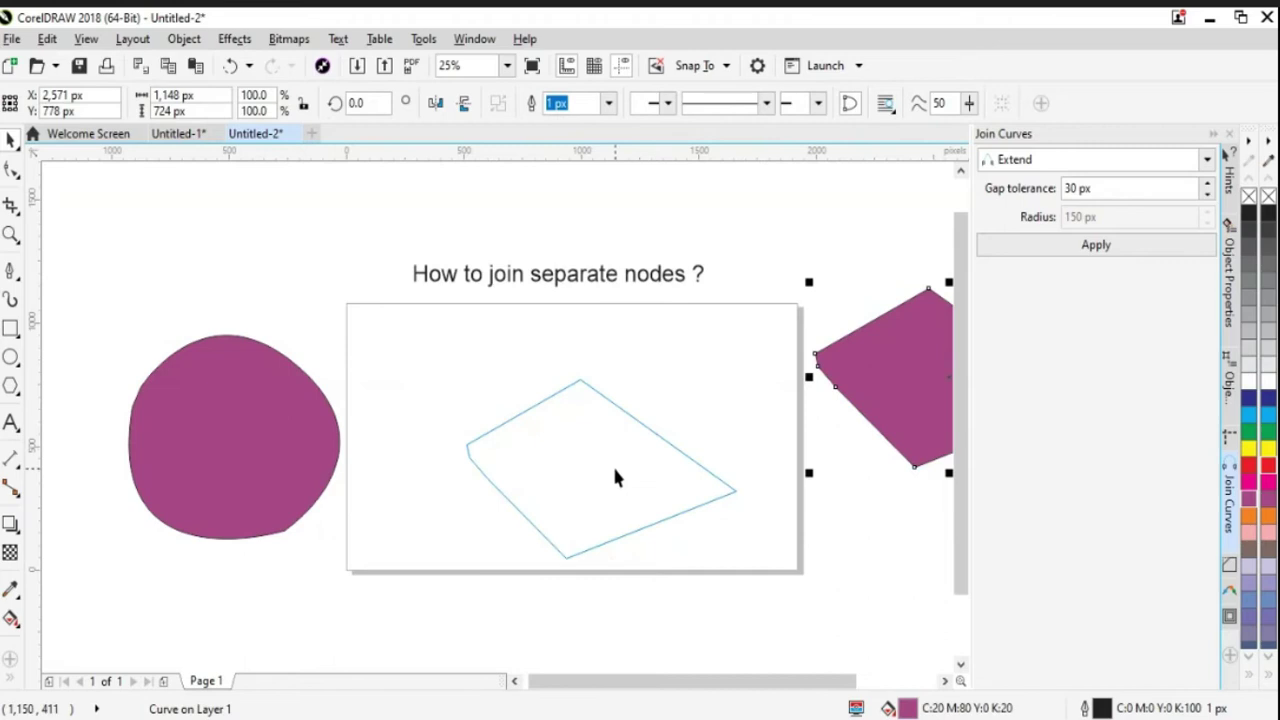
pyautogui.click(712, 482)
pyautogui.moveTo(600, 377); pyautogui.dragTo(710, 512)
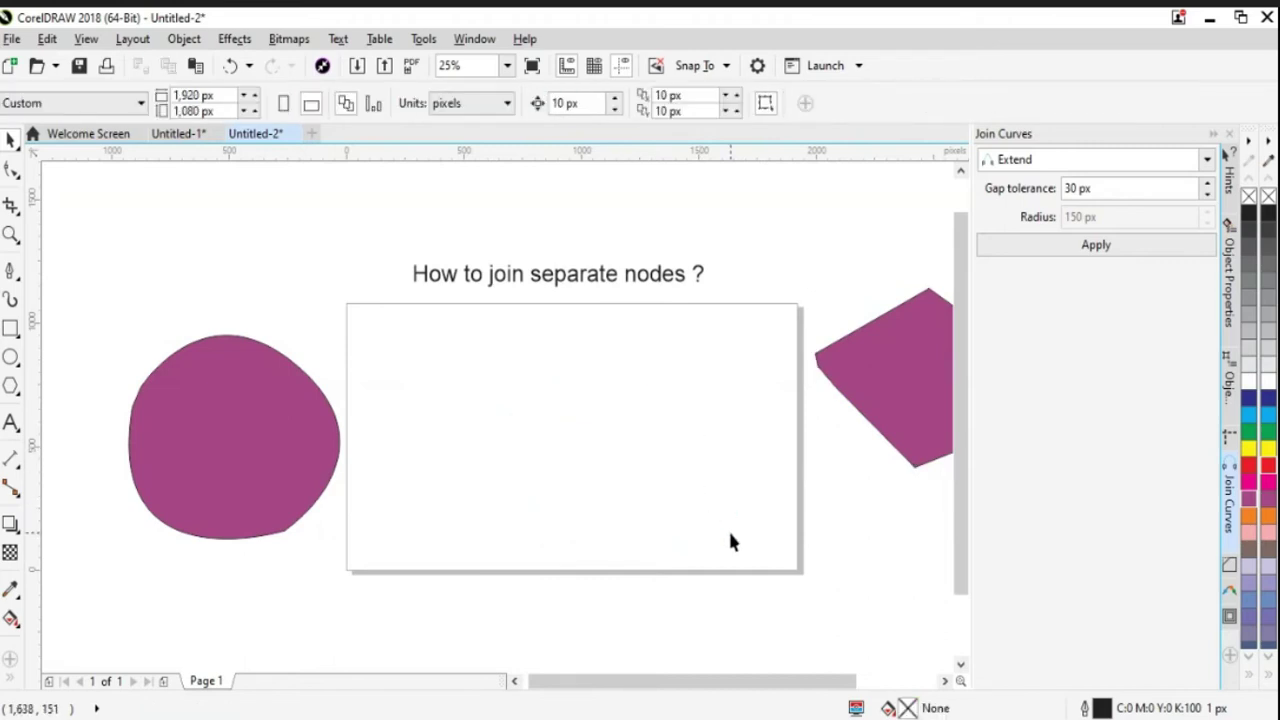
# Step: Start a new curve on the page with the Pen tool, drawing an arched first segment about 728 x 211 px
pyautogui.click(11, 270)
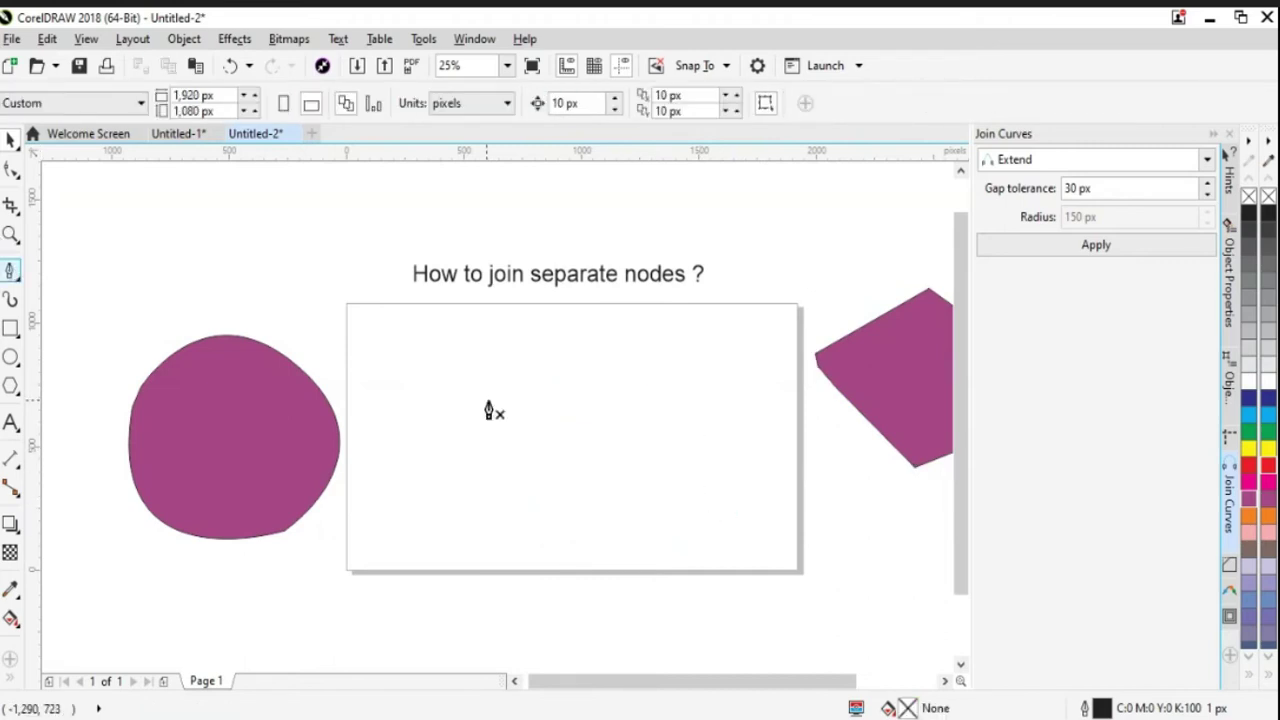
pyautogui.click(469, 370)
pyautogui.moveTo(640, 398); pyautogui.dragTo(730, 494)
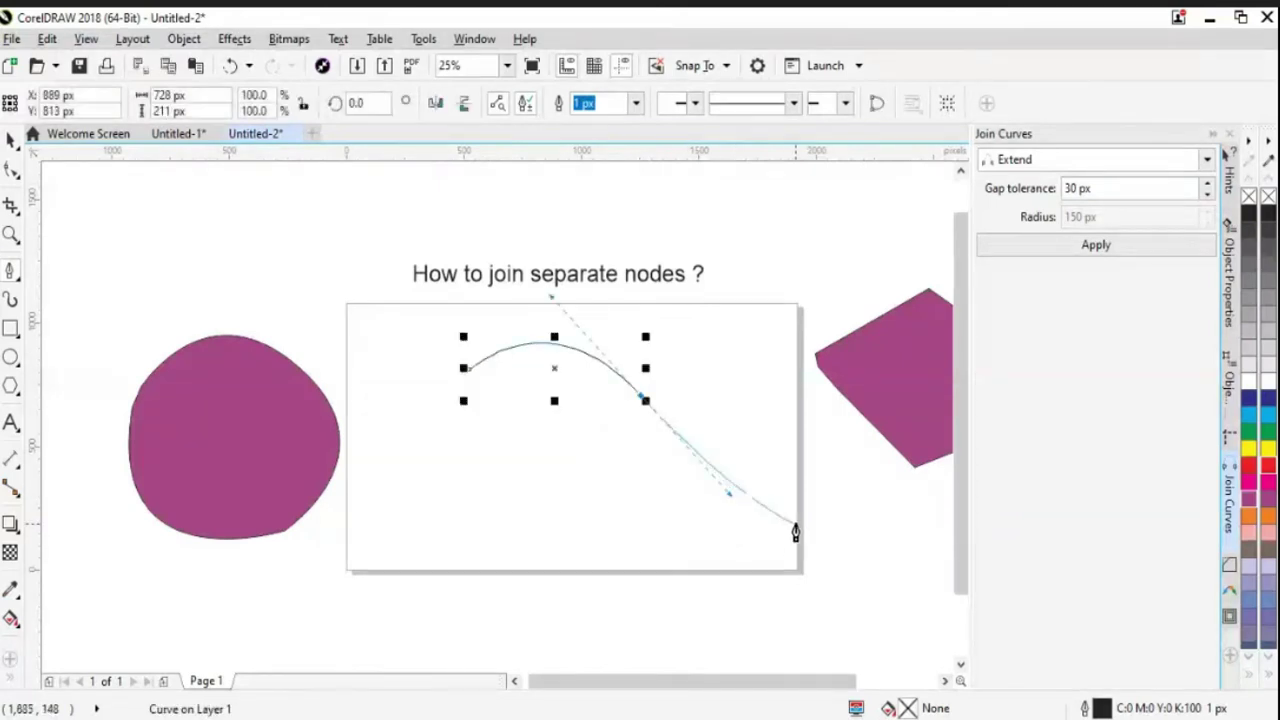
pyautogui.moveTo(795, 533); pyautogui.dragTo(920, 598)
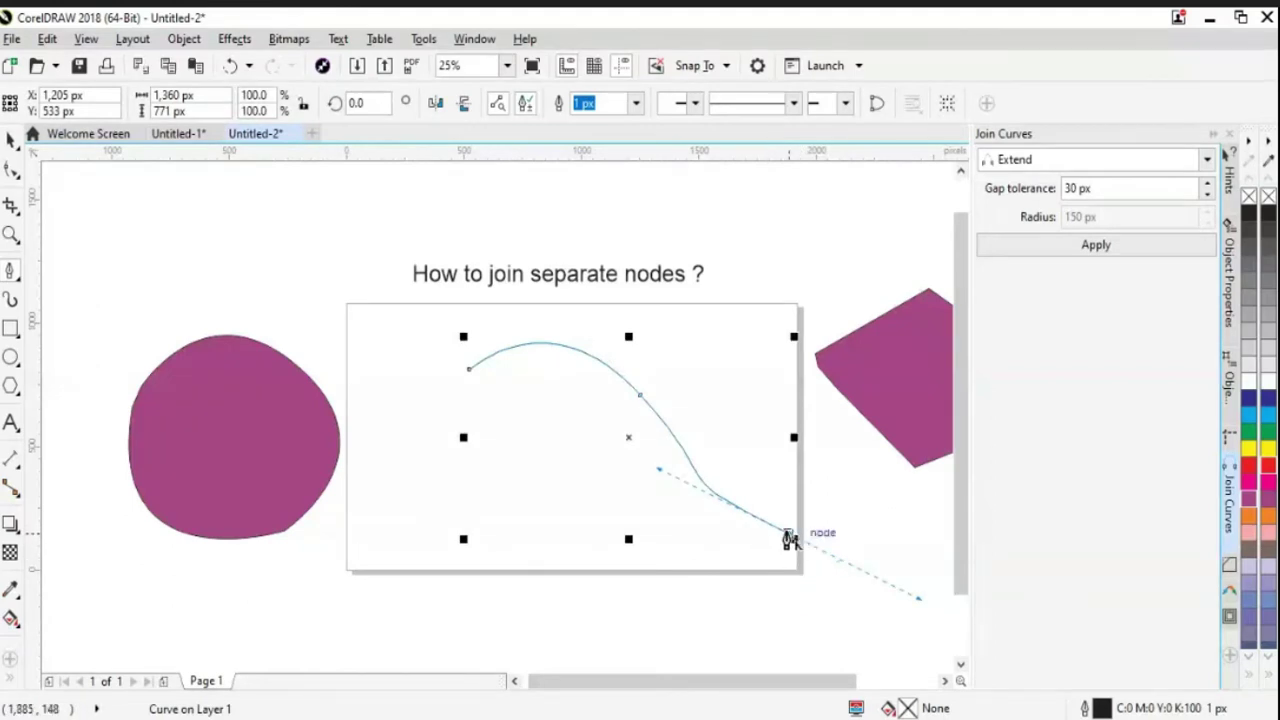
pyautogui.click(789, 537)
pyautogui.moveTo(461, 413); pyautogui.dragTo(531, 233)
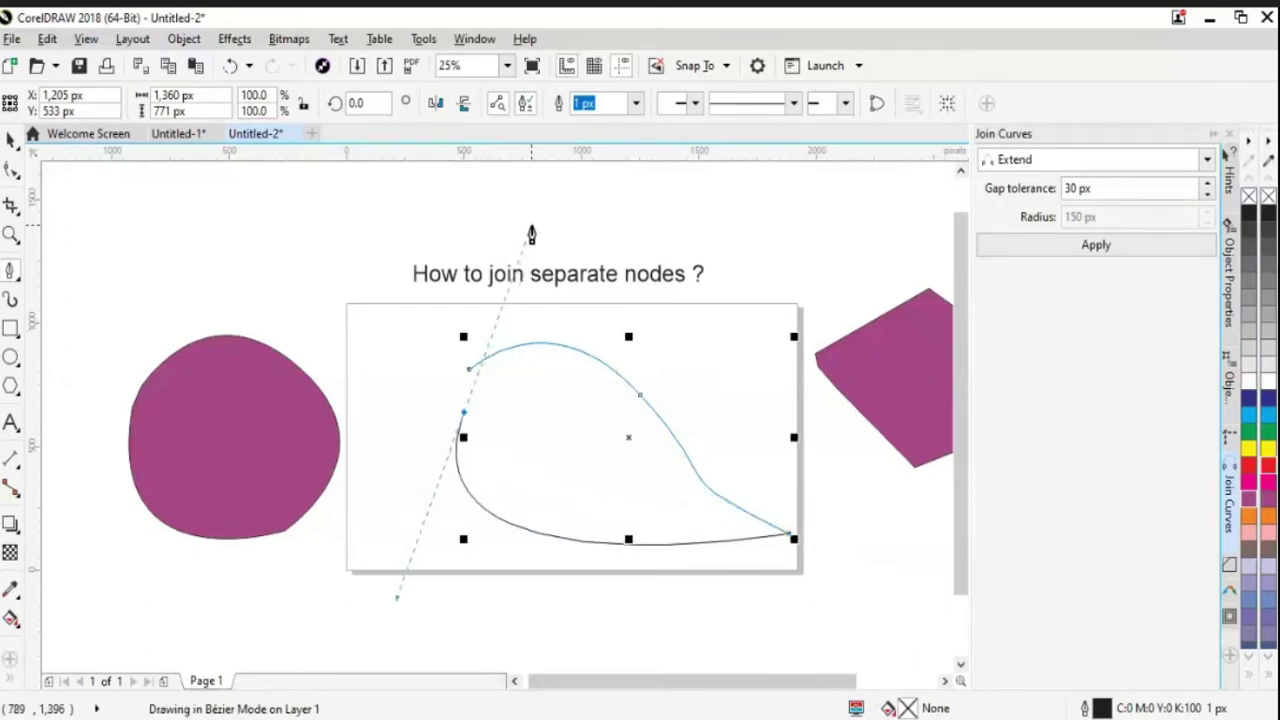
pyautogui.hotkey('ctrl', 'z')
pyautogui.moveTo(462, 395); pyautogui.dragTo(589, 194)
pyautogui.hotkey('ctrl', 'z')
pyautogui.hotkey('ctrl', 'z')
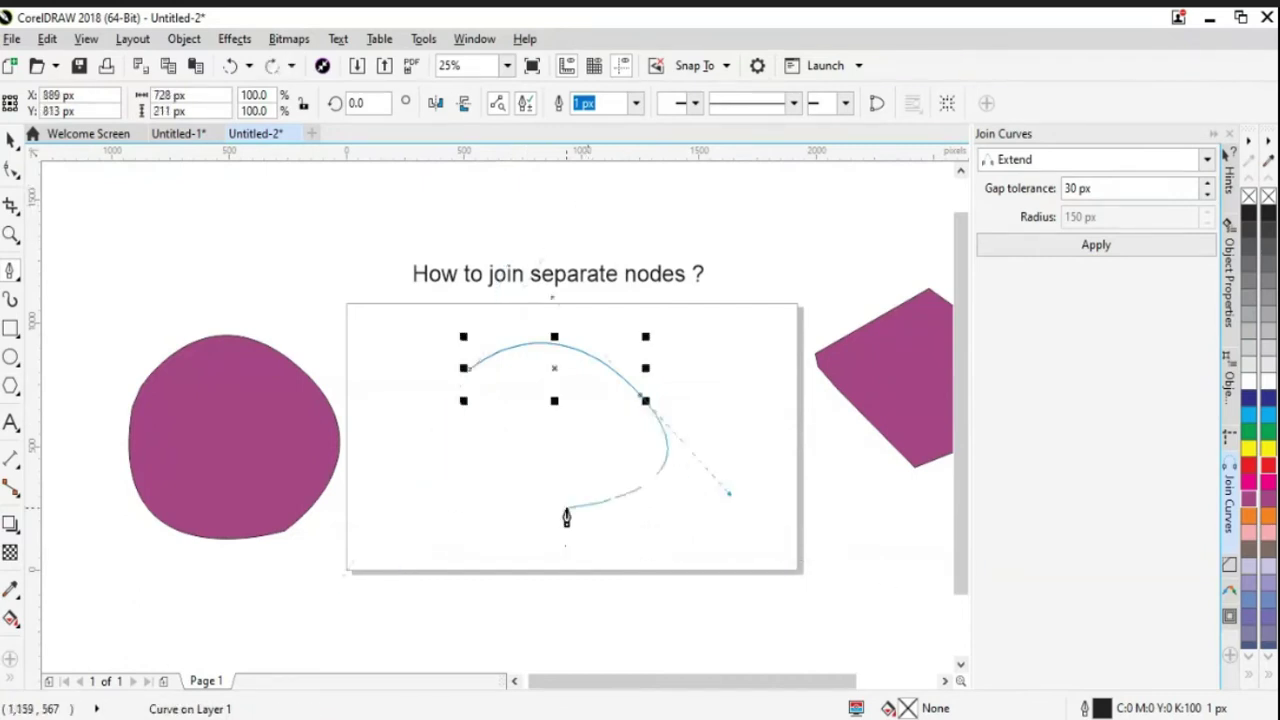
# Step: Complete the open curve with a rounded lower segment ending just short of its start node, about 833 x 565 px overall, and select it
pyautogui.click(640, 398)
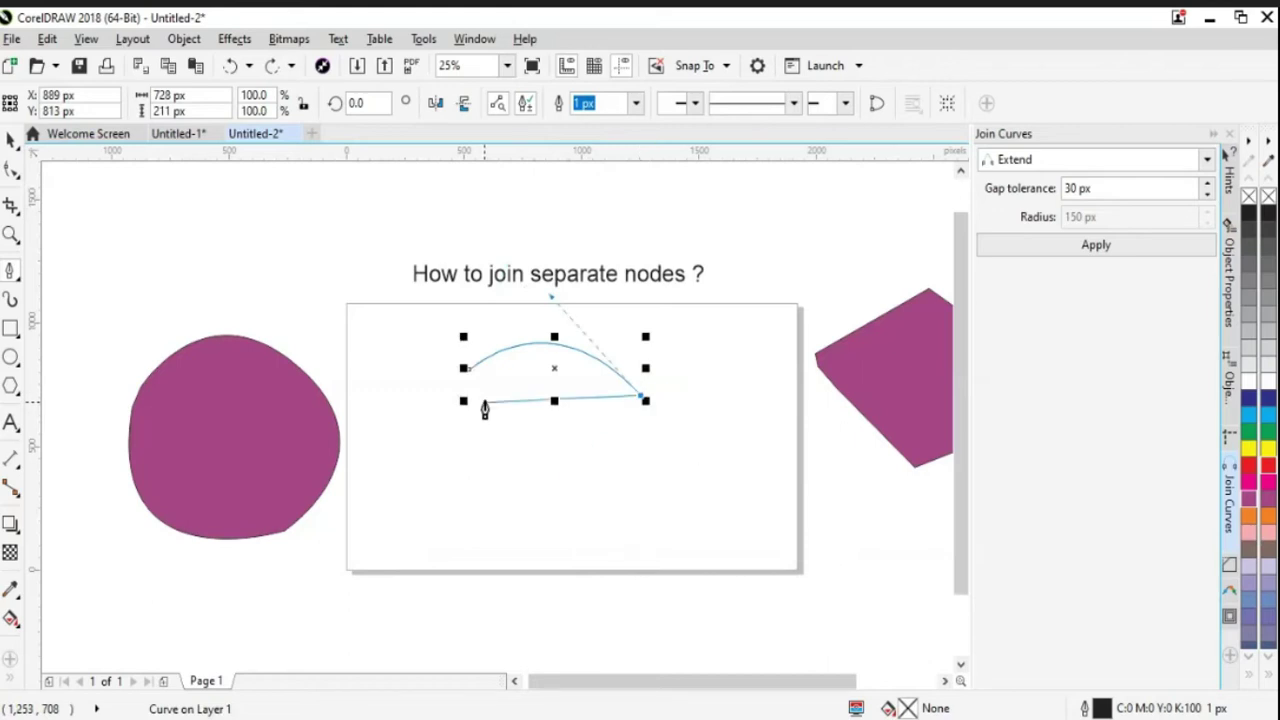
pyautogui.moveTo(465, 400); pyautogui.dragTo(454, 239)
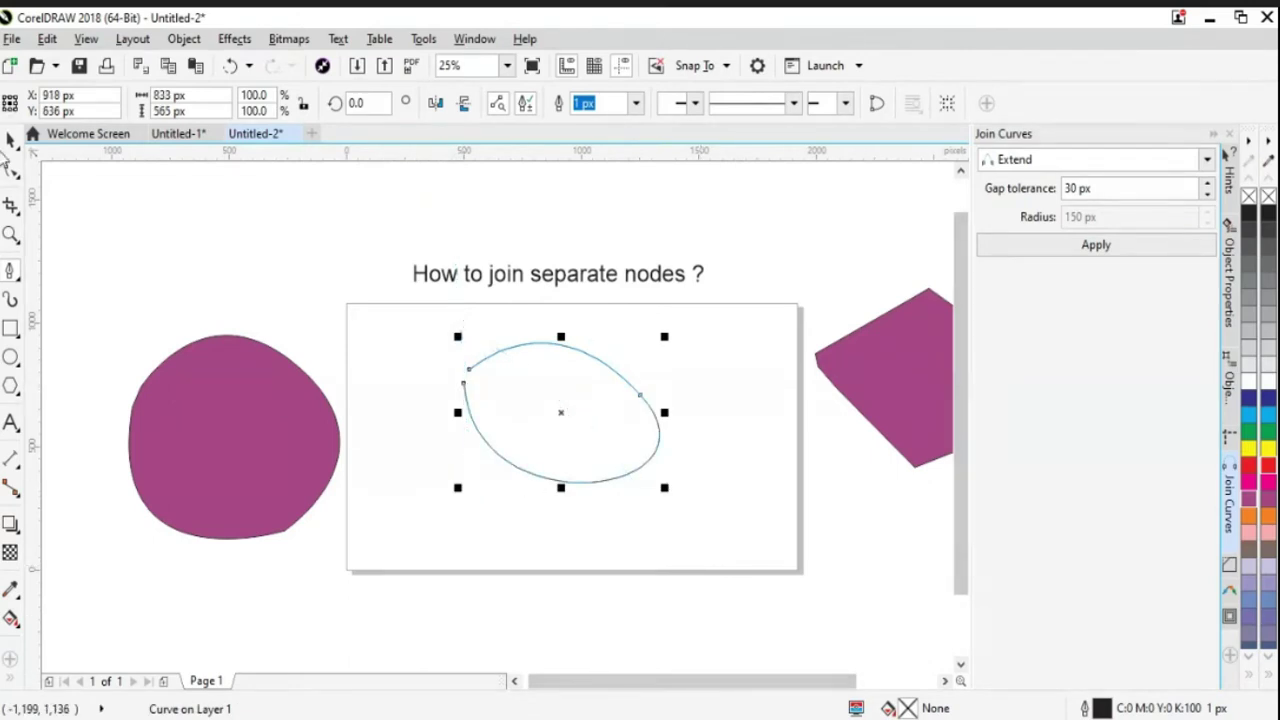
pyautogui.press('space')
pyautogui.click(663, 565)
pyautogui.click(578, 480)
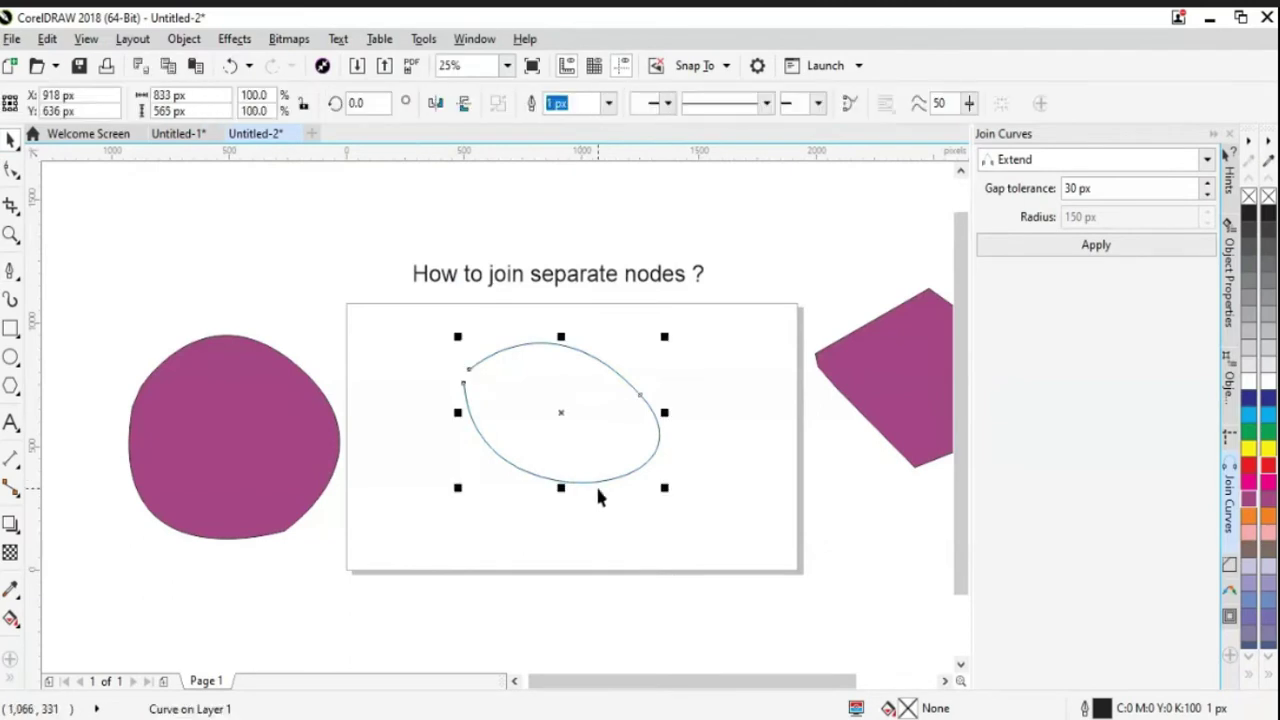
pyautogui.moveTo(552, 429)
pyautogui.mouseDown()
pyautogui.moveTo(557, 414)
pyautogui.moveTo(577, 429)
pyautogui.mouseUp()
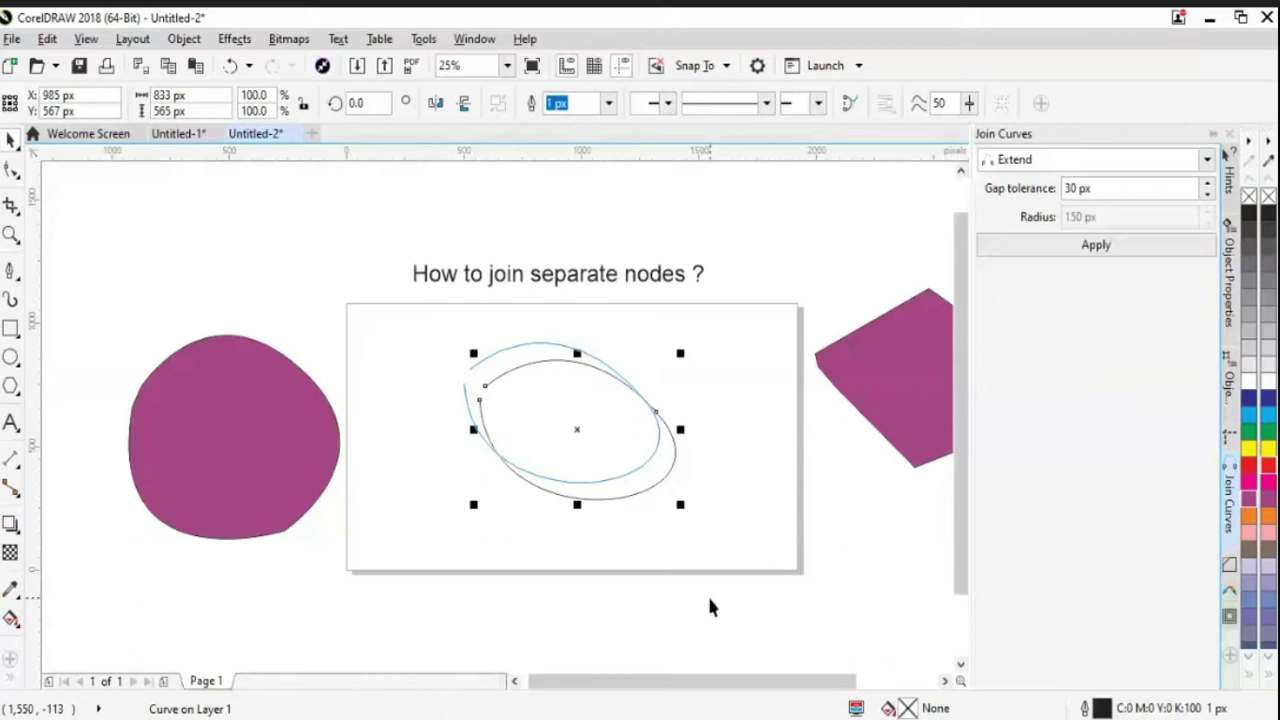
pyautogui.hotkey('ctrl', 'z')
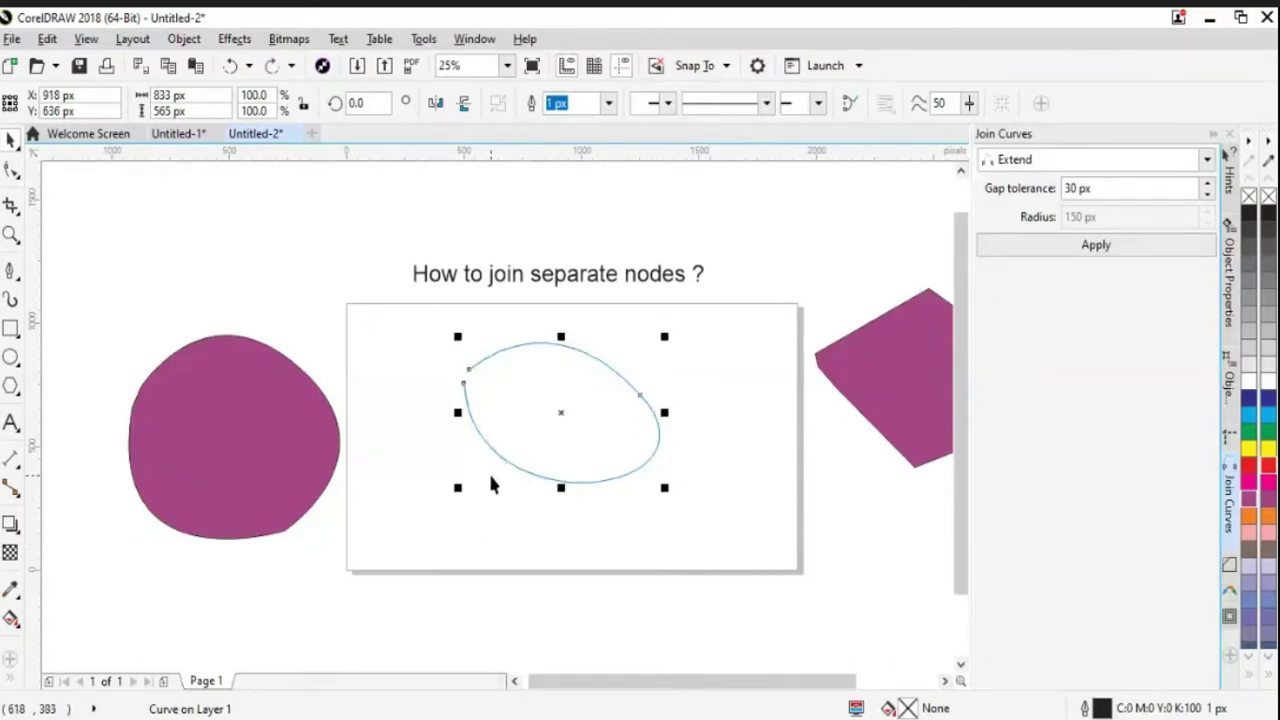
# Step: Join the open curve's two separate end nodes into one with the Join node command
pyautogui.click(12, 170)
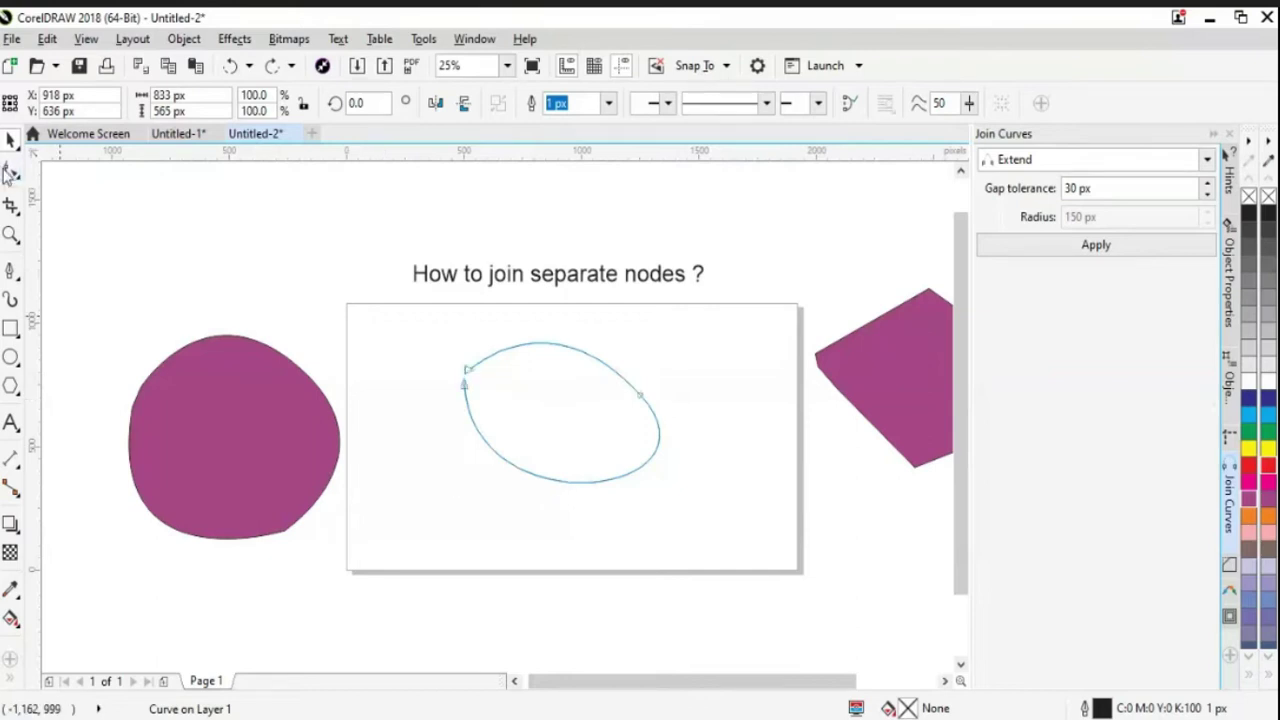
pyautogui.click(464, 386)
pyautogui.moveTo(434, 337); pyautogui.dragTo(516, 437)
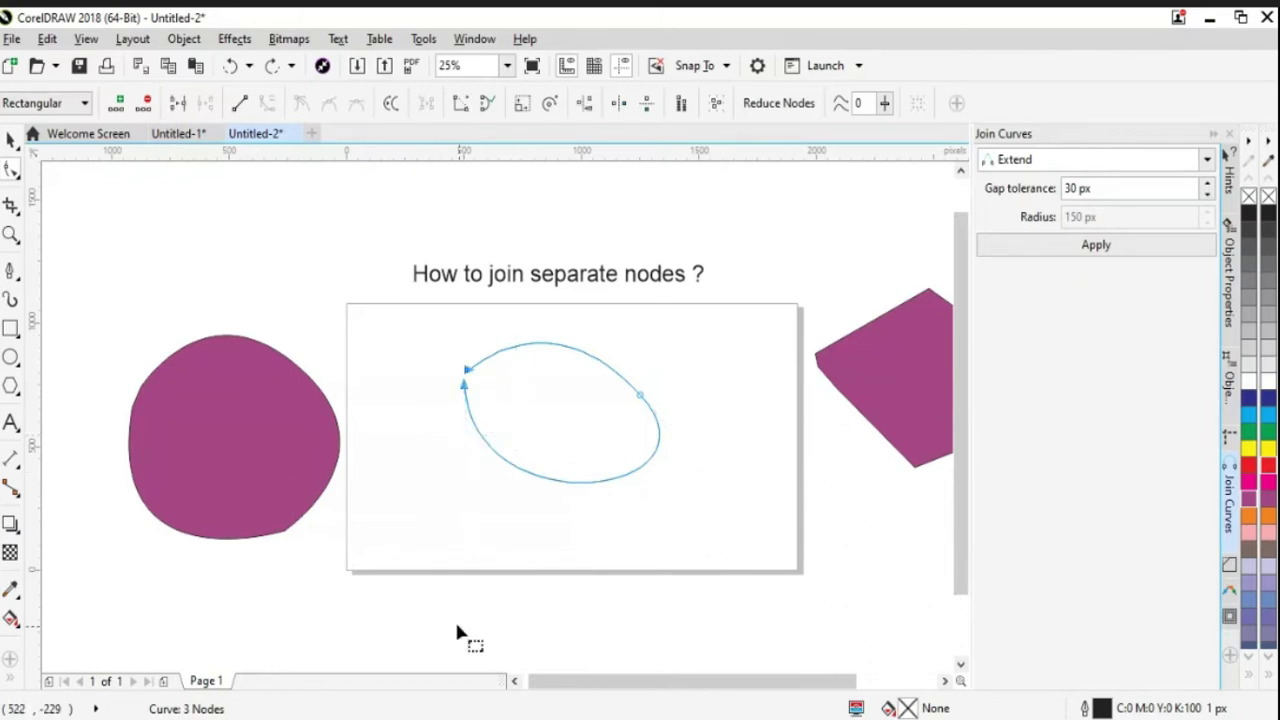
pyautogui.rightClick(468, 375)
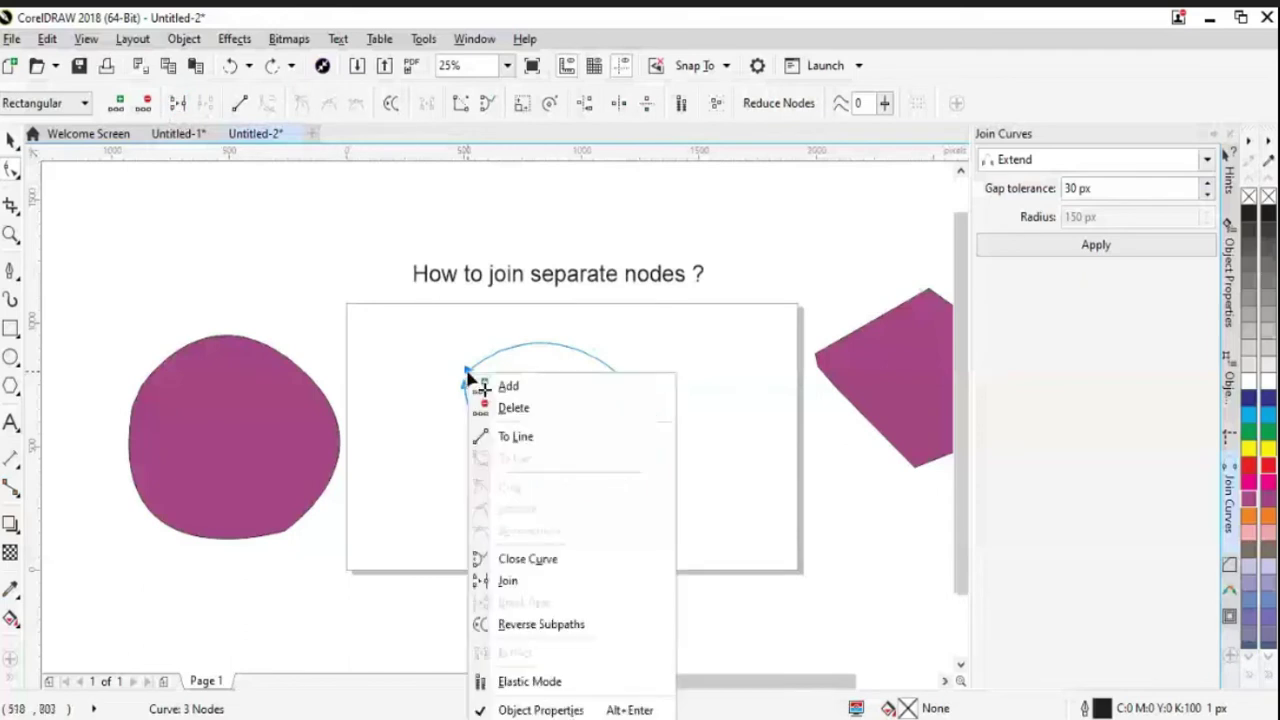
pyautogui.click(510, 585)
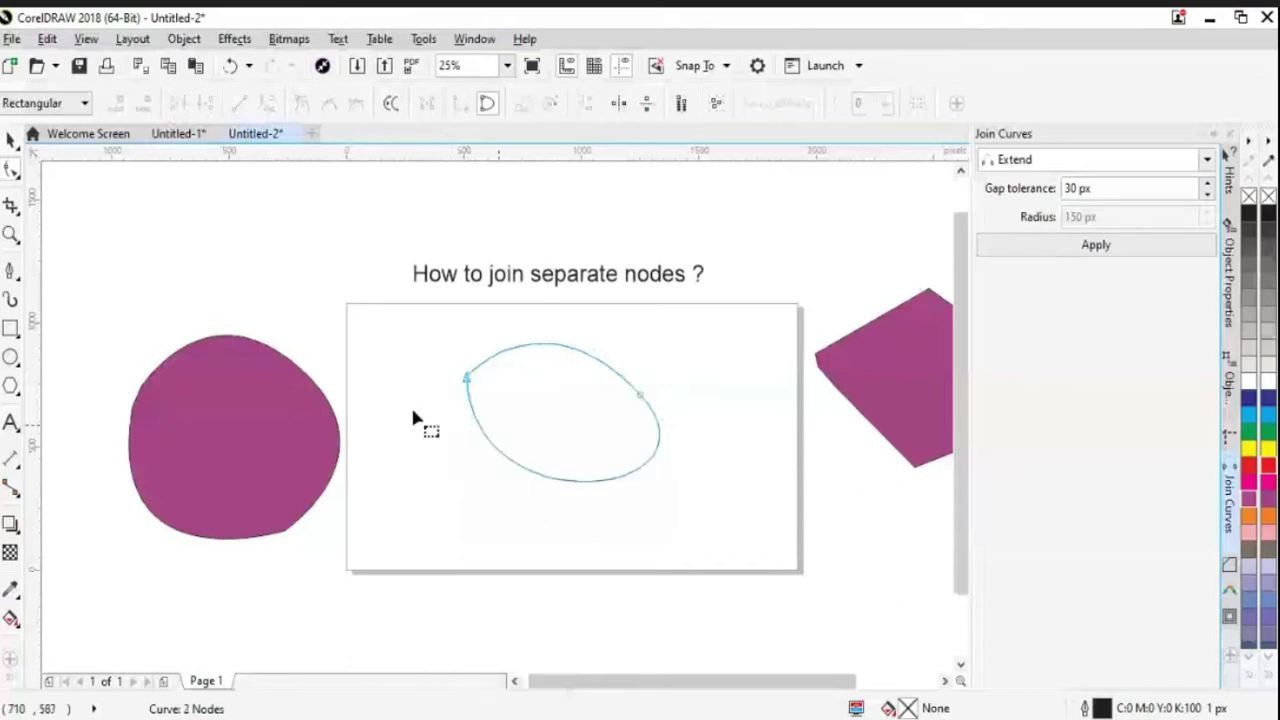
# Step: Fill the closed curve with blue (C:60 M:40 Y:0 K:0) and move it to about X 984 px, Y 618 px
pyautogui.click(12, 140)
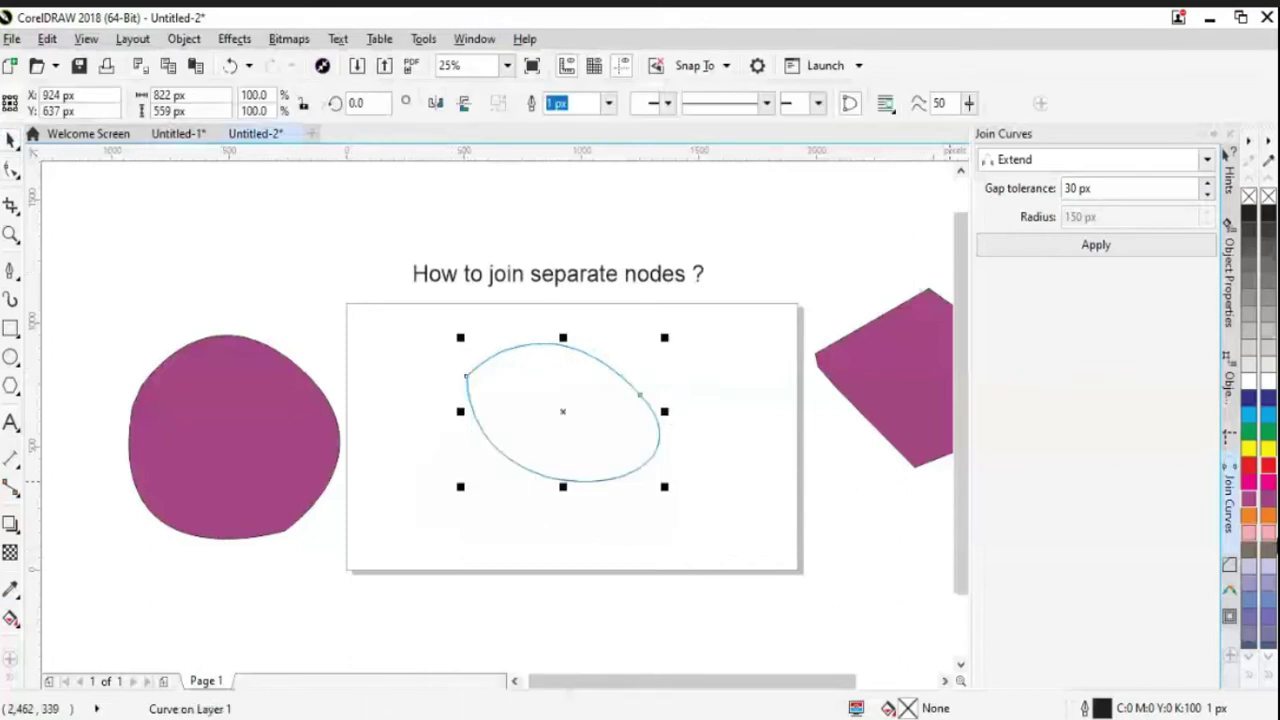
pyautogui.click(1262, 602)
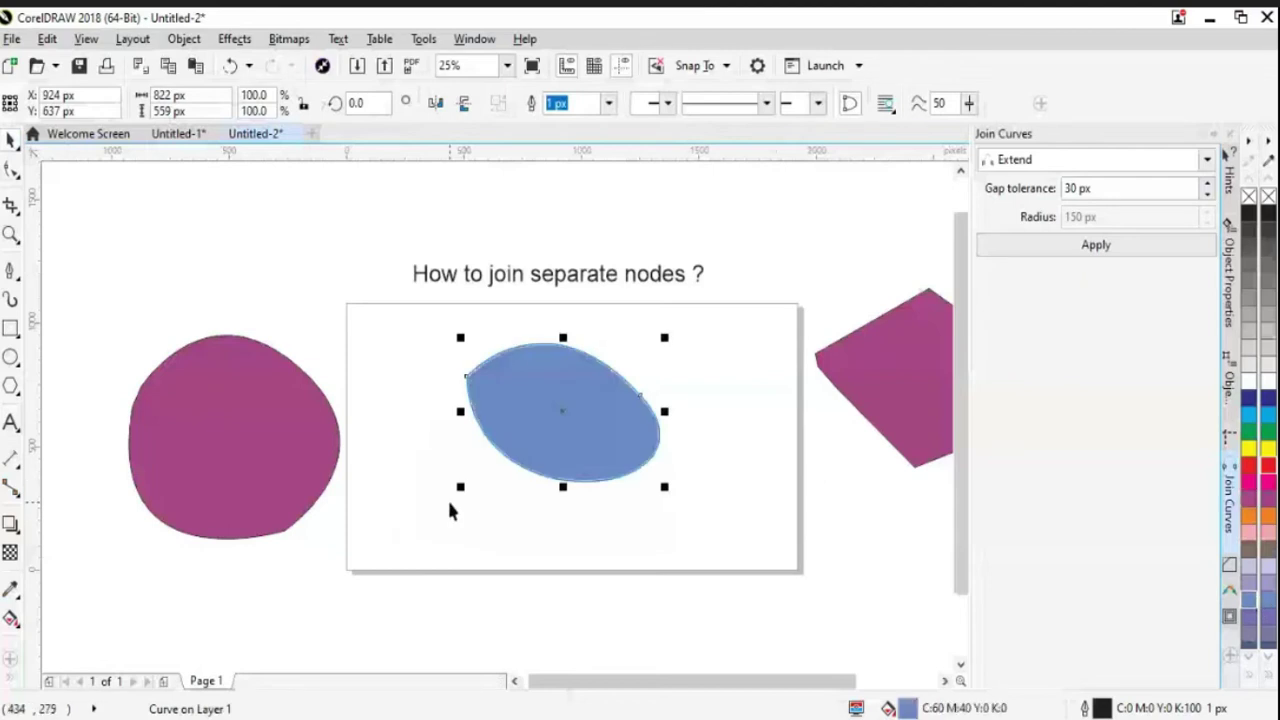
pyautogui.moveTo(597, 443); pyautogui.dragTo(608, 434)
pyautogui.click(753, 565)
pyautogui.click(563, 437)
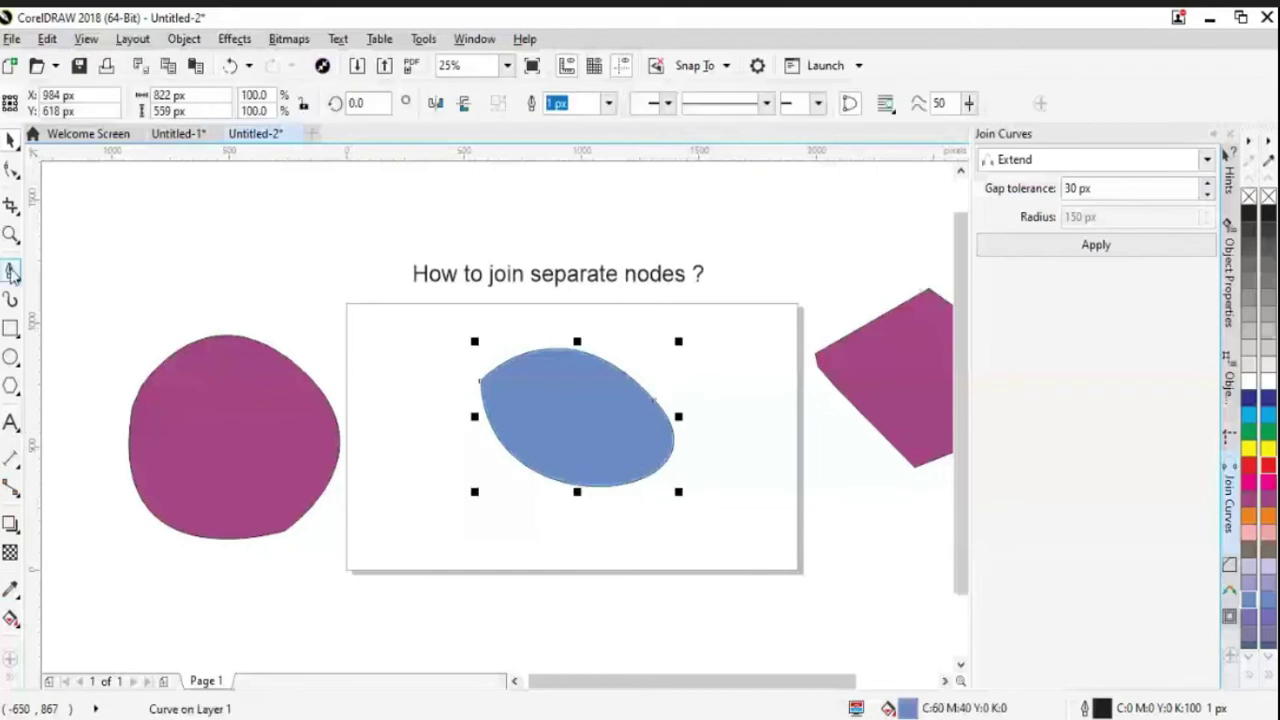
# Step: Smooth the blue shape's pointed corner with a 144 px nib at rate 20, and reposition the shape slightly on the page
pyautogui.click(14, 168)
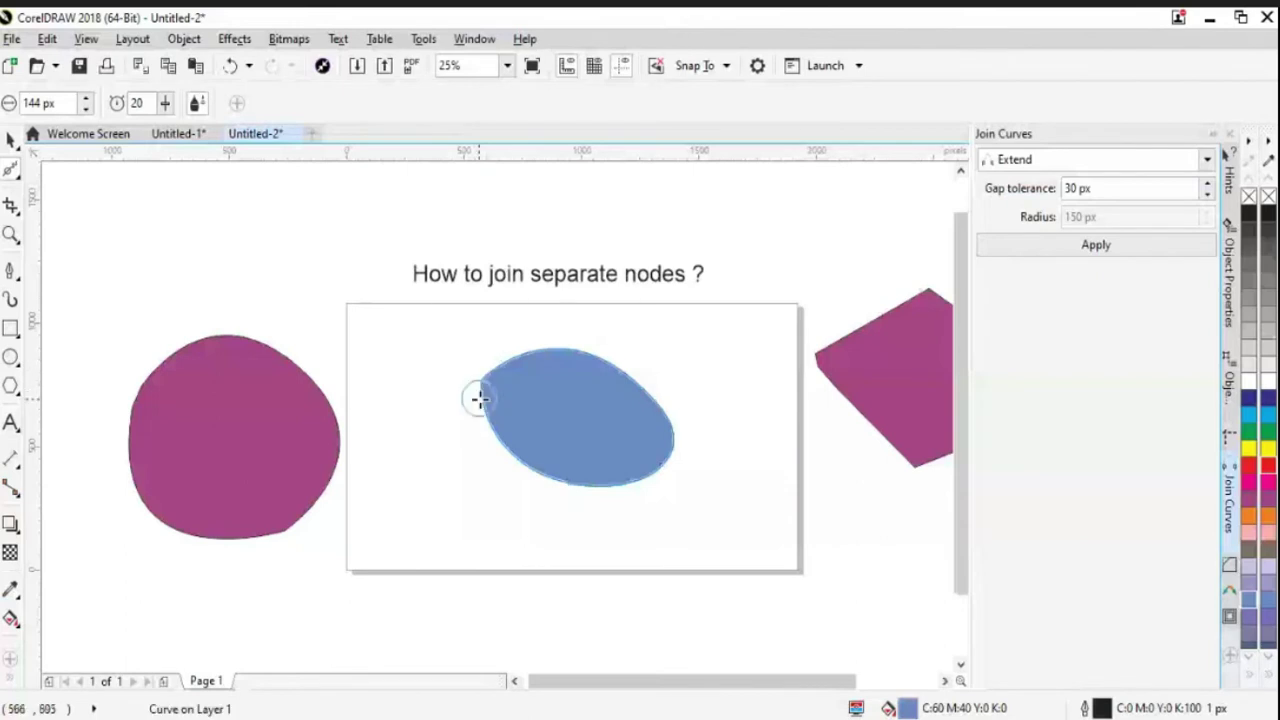
pyautogui.press('space')
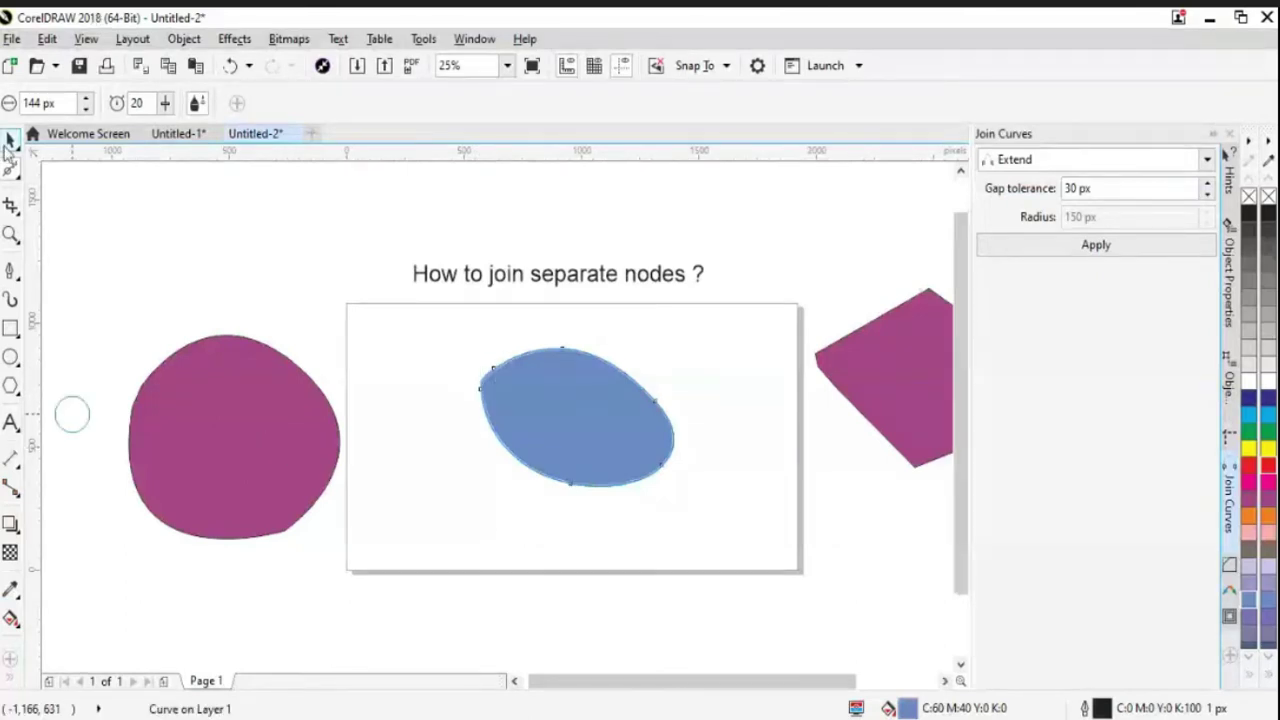
pyautogui.click(465, 515)
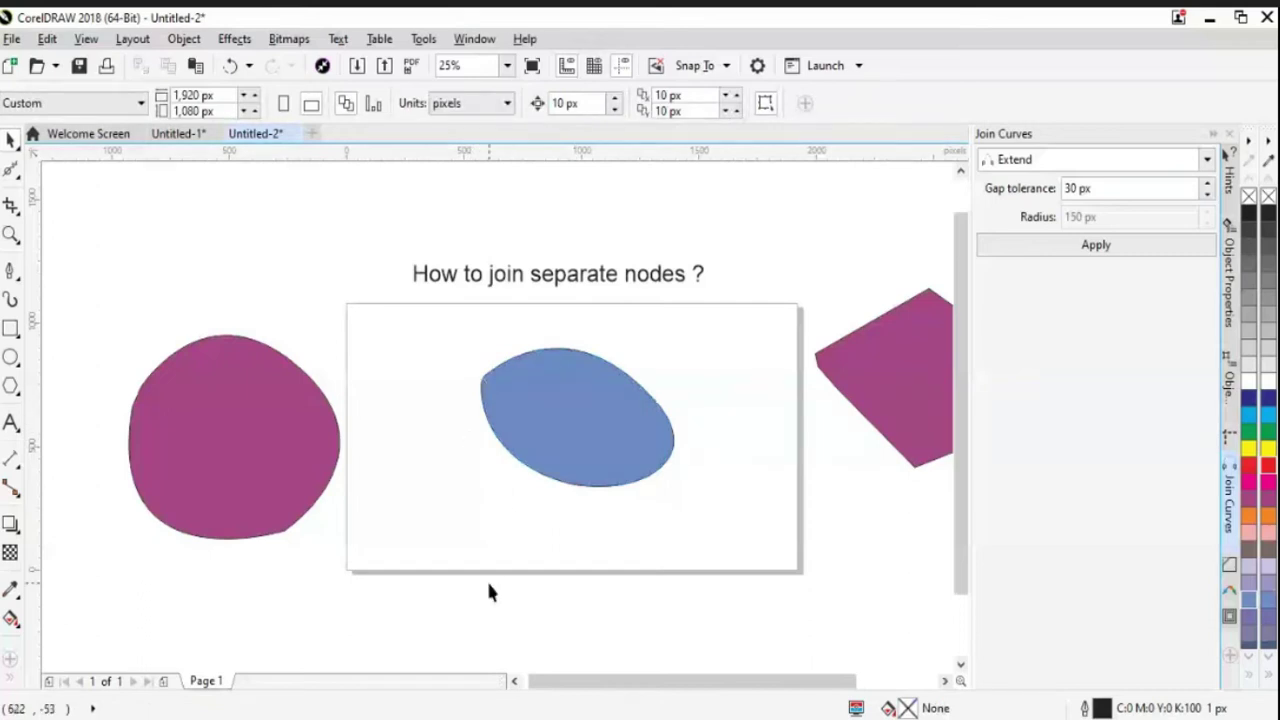
pyautogui.moveTo(563, 423); pyautogui.dragTo(504, 491)
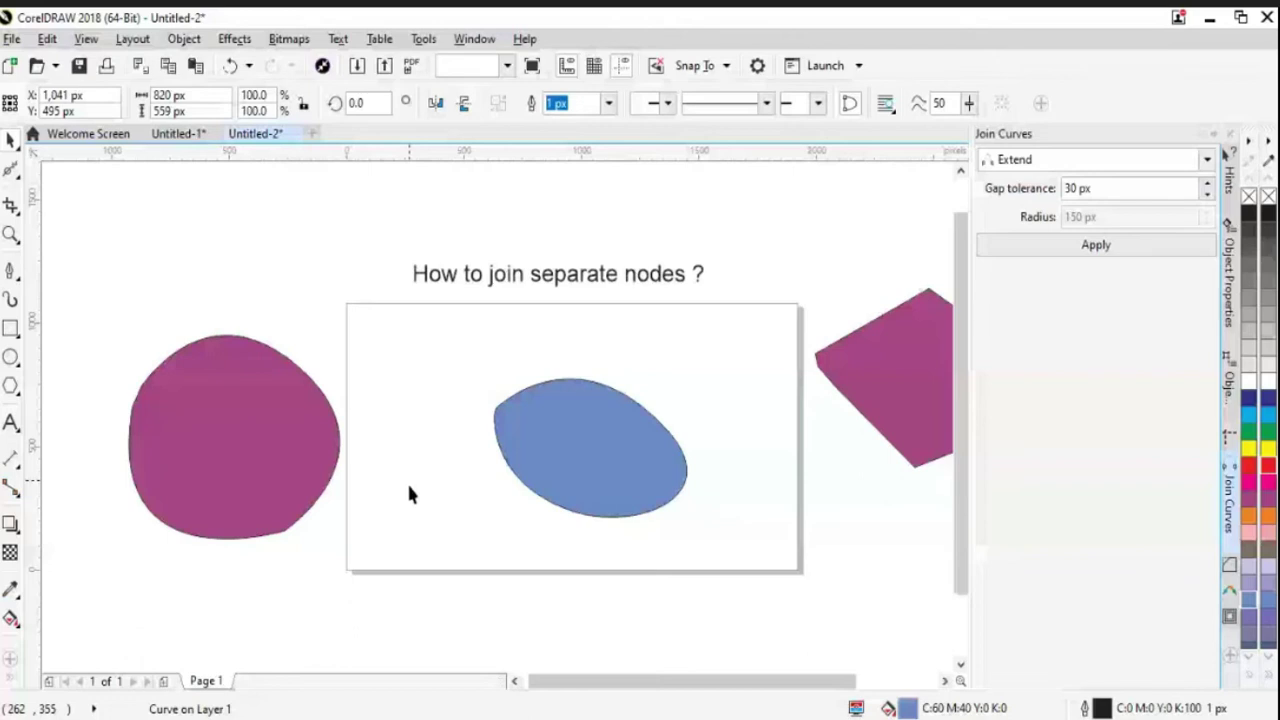
pyautogui.hotkey('ctrl', 'z')
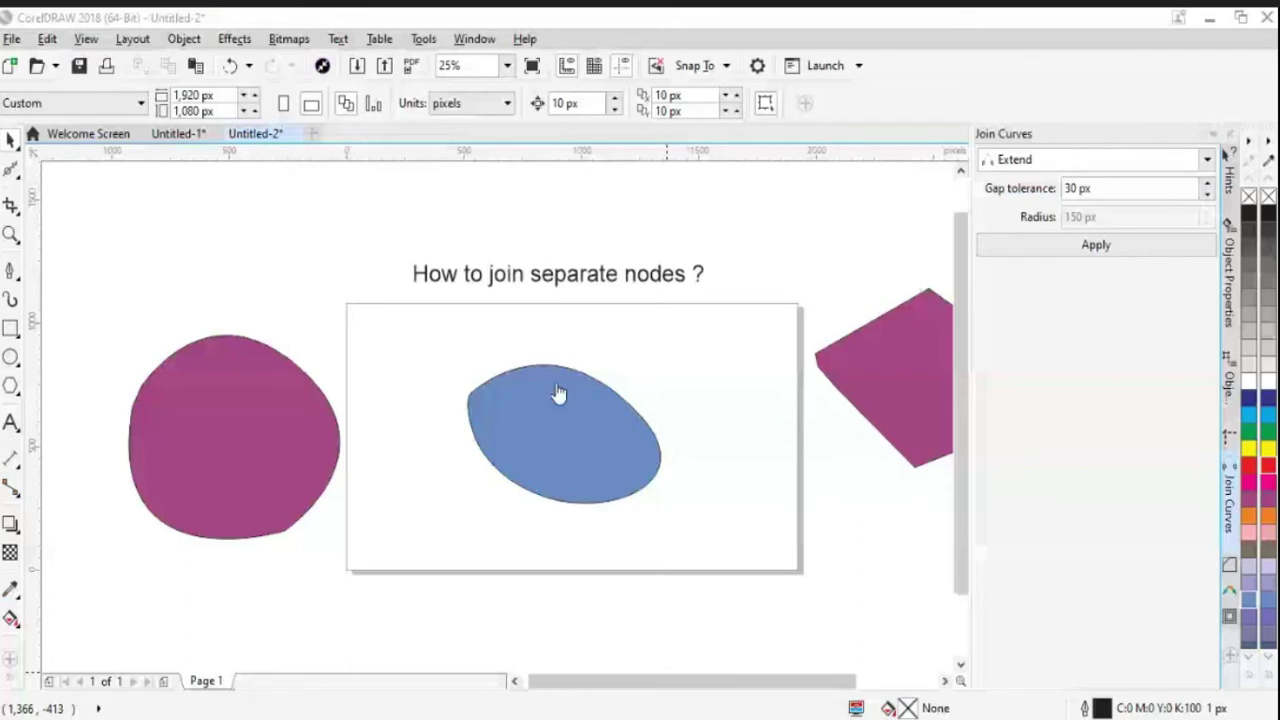
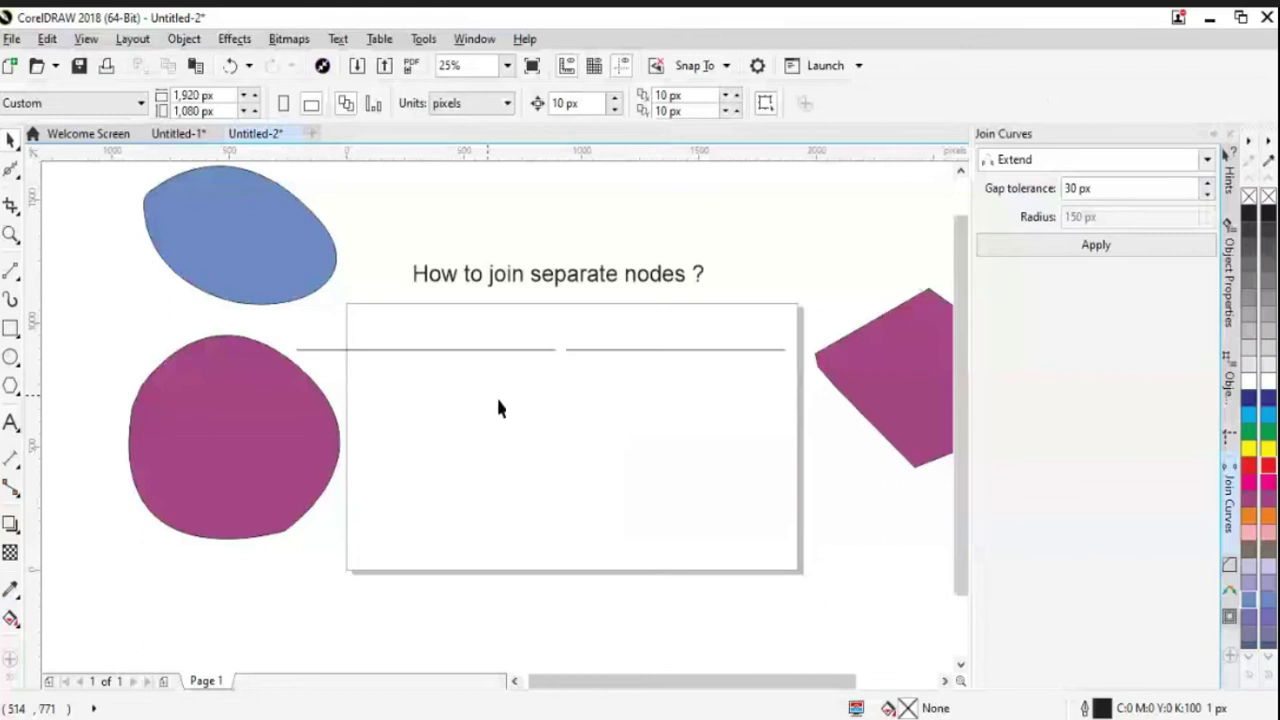
# Step: Select the facing end nodes of the two separate horizontal lines and check which node commands are available for them
pyautogui.click(559, 360)
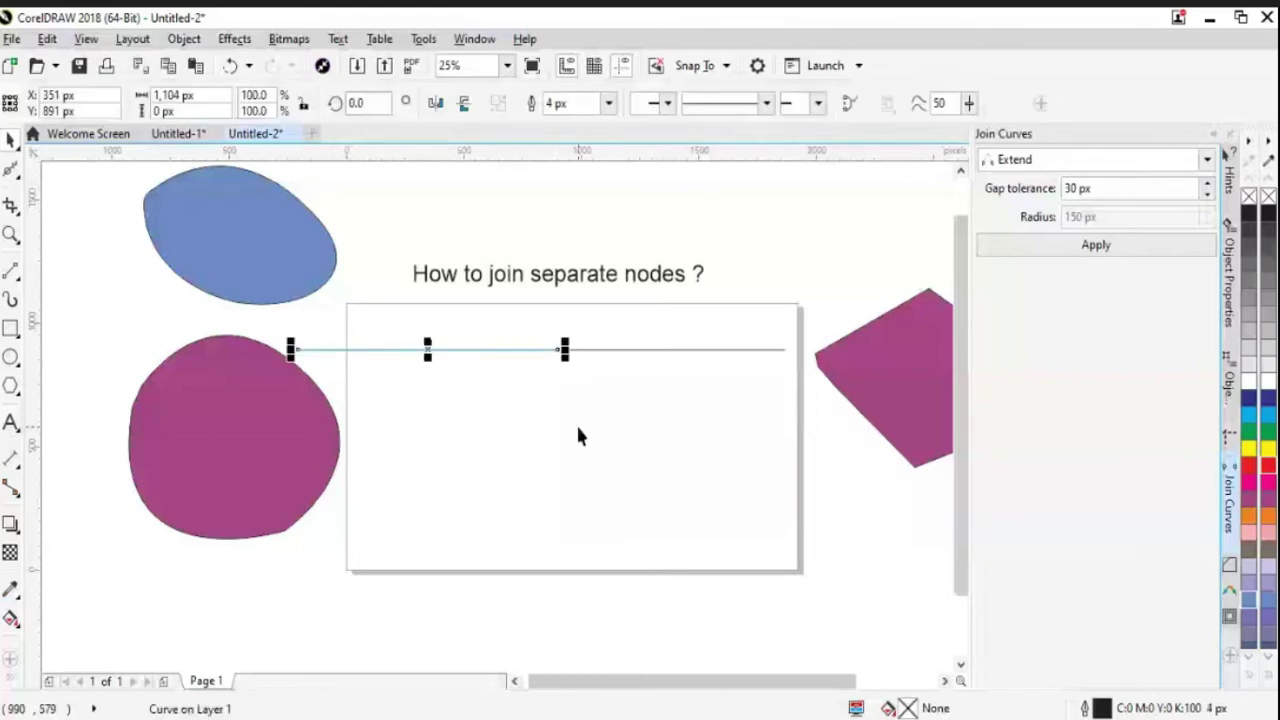
pyautogui.click(584, 340)
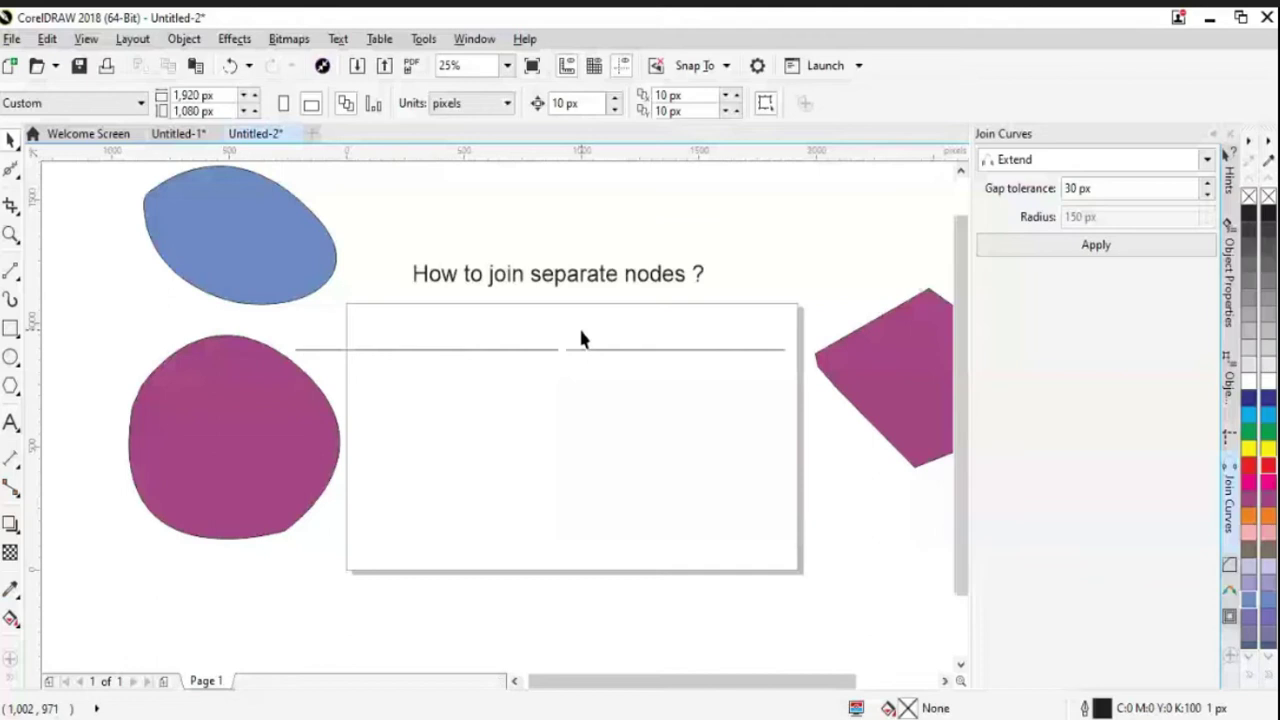
pyautogui.scroll(1, 581, 338)
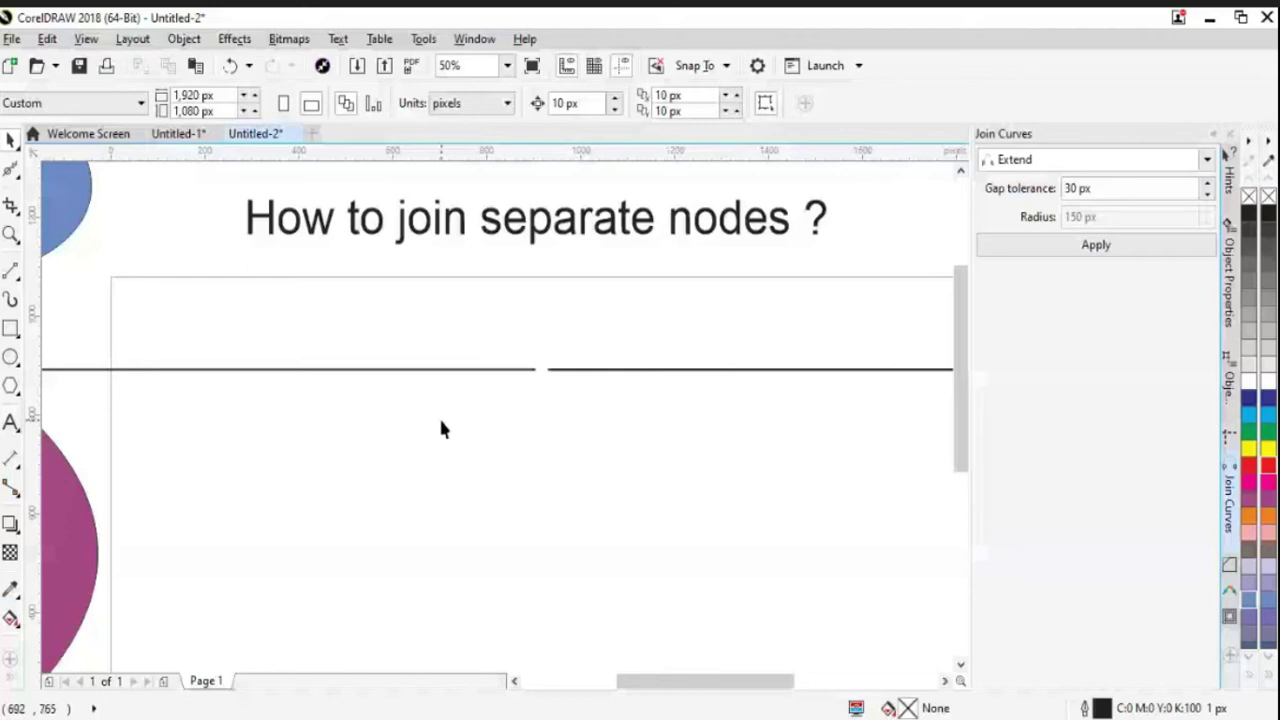
pyautogui.click(490, 369)
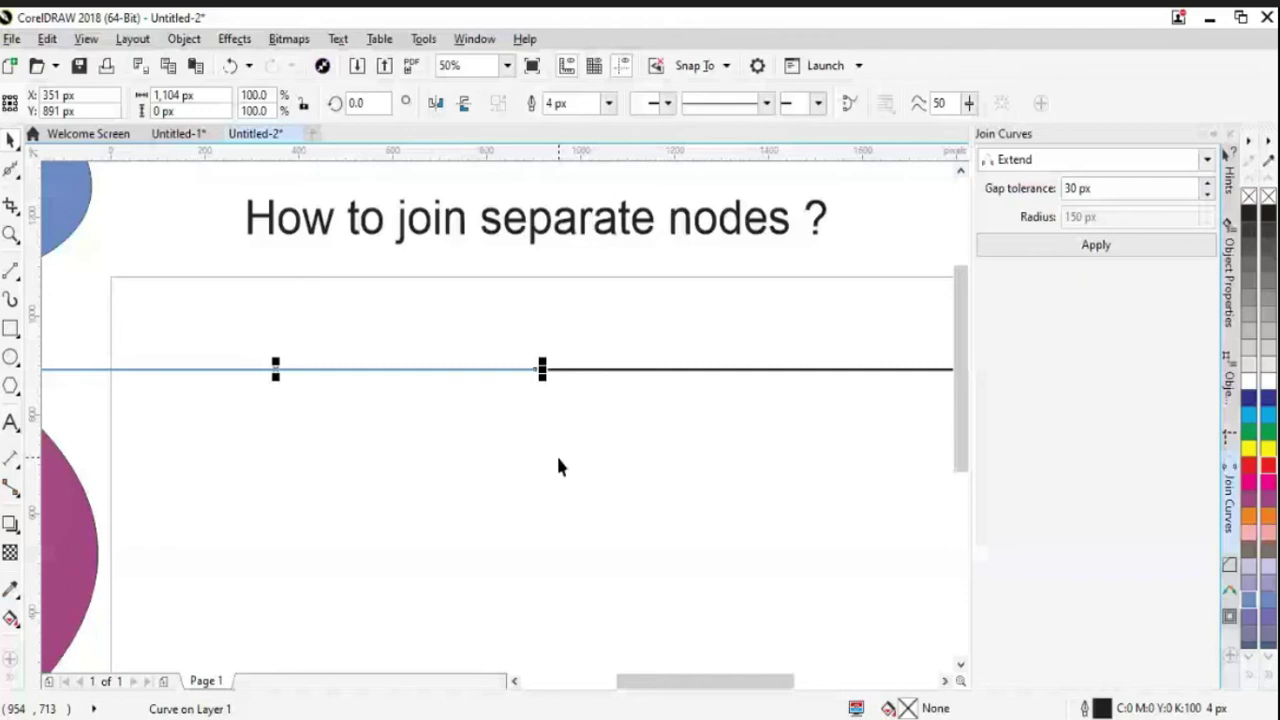
pyautogui.press('F10')
pyautogui.moveTo(503, 338); pyautogui.dragTo(548, 397)
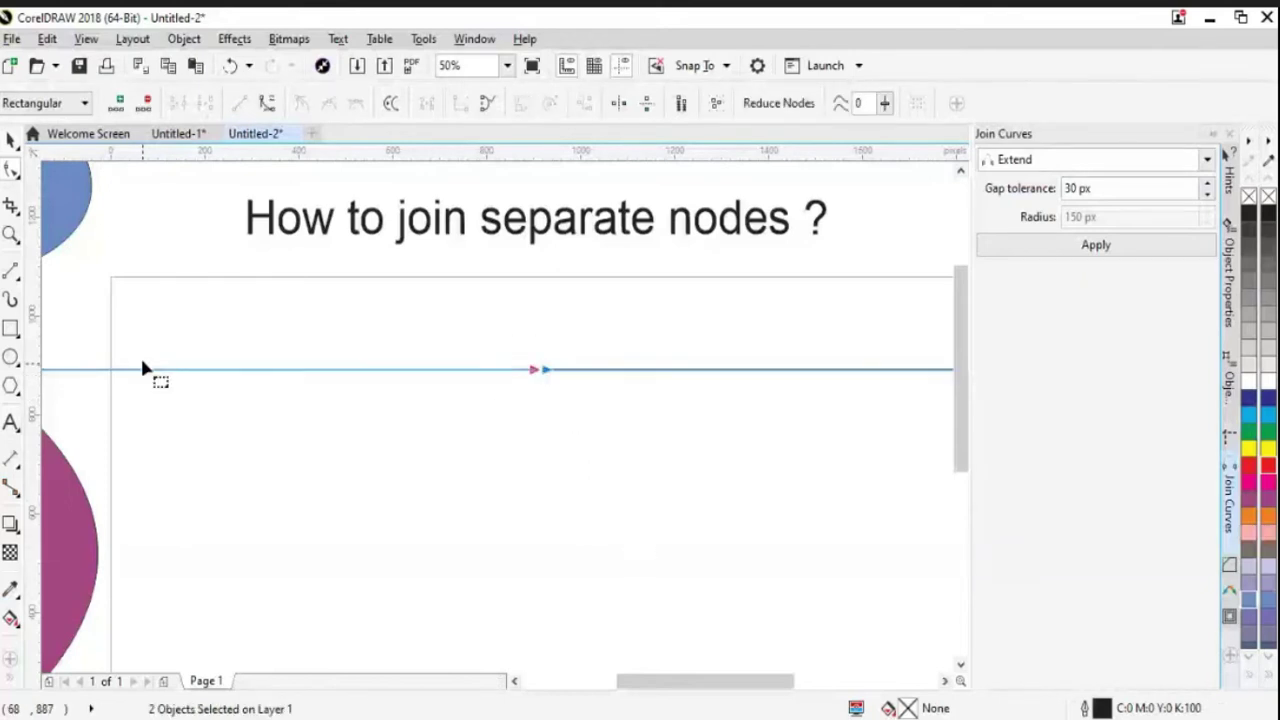
pyautogui.rightClick(547, 372)
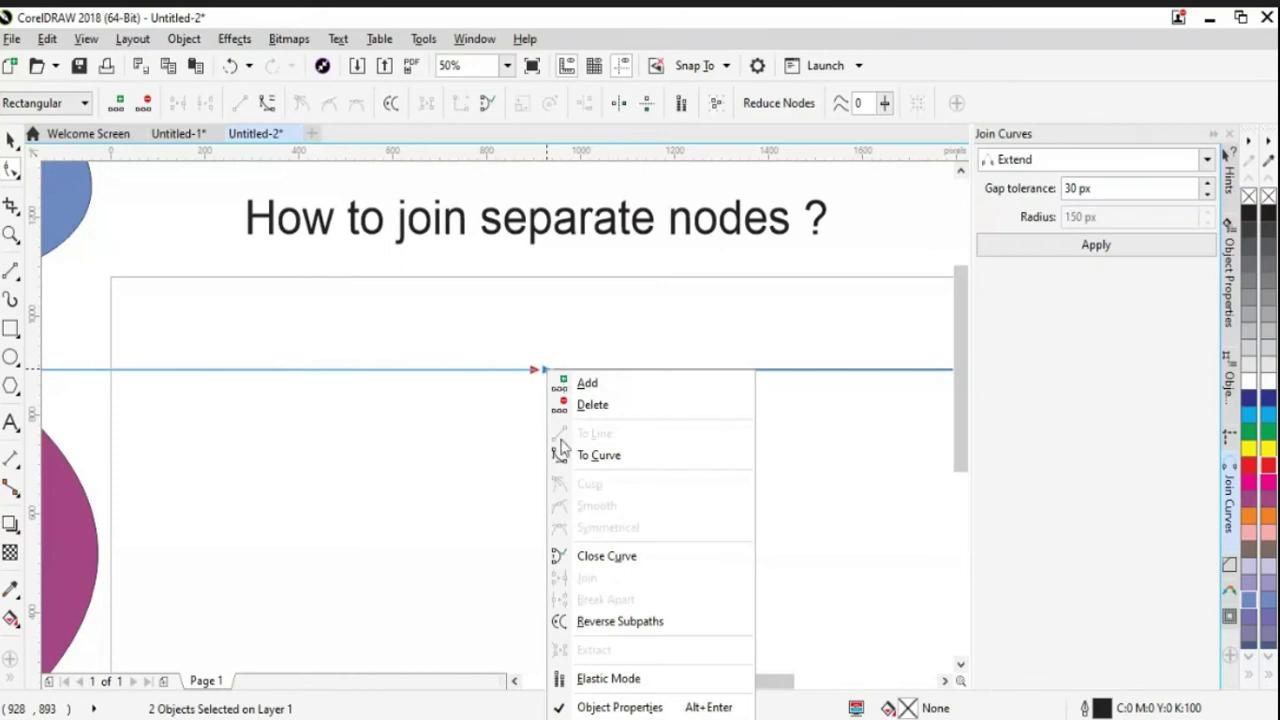
pyautogui.click(428, 485)
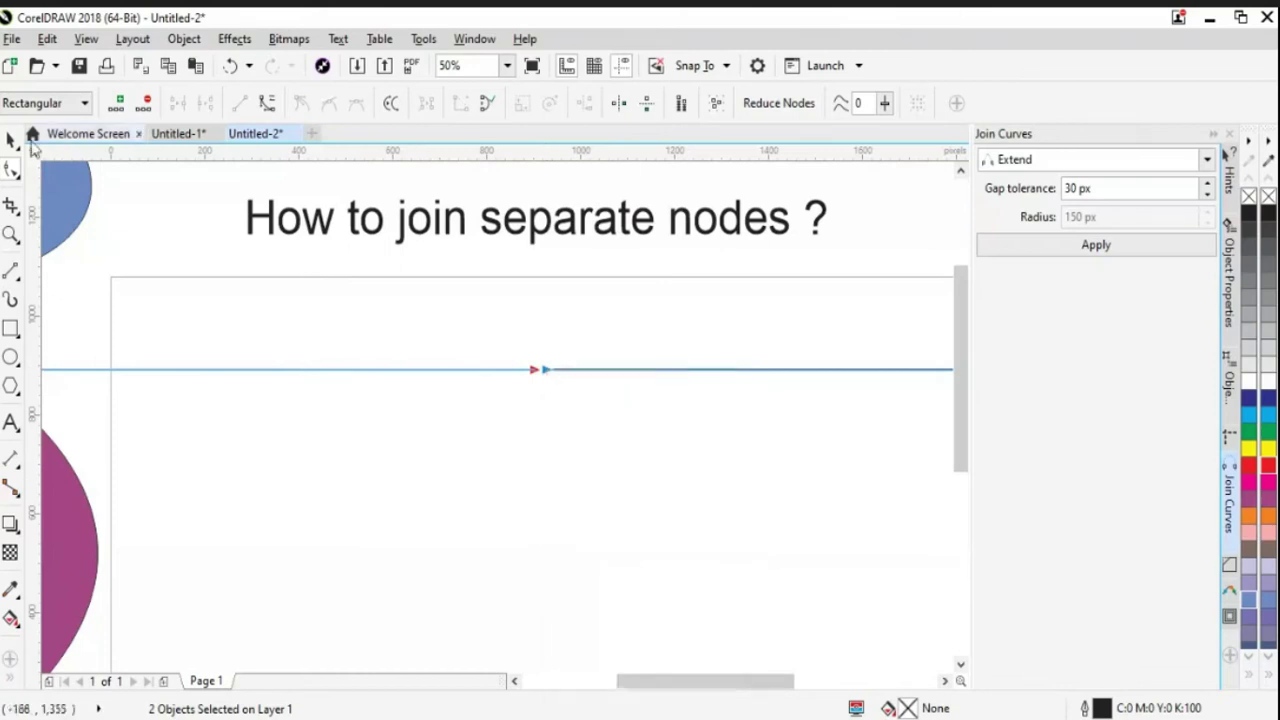
# Step: Shift the second horizontal line slightly closer to the end of the first line to narrow the gap
pyautogui.press('space')
pyautogui.click(566, 398)
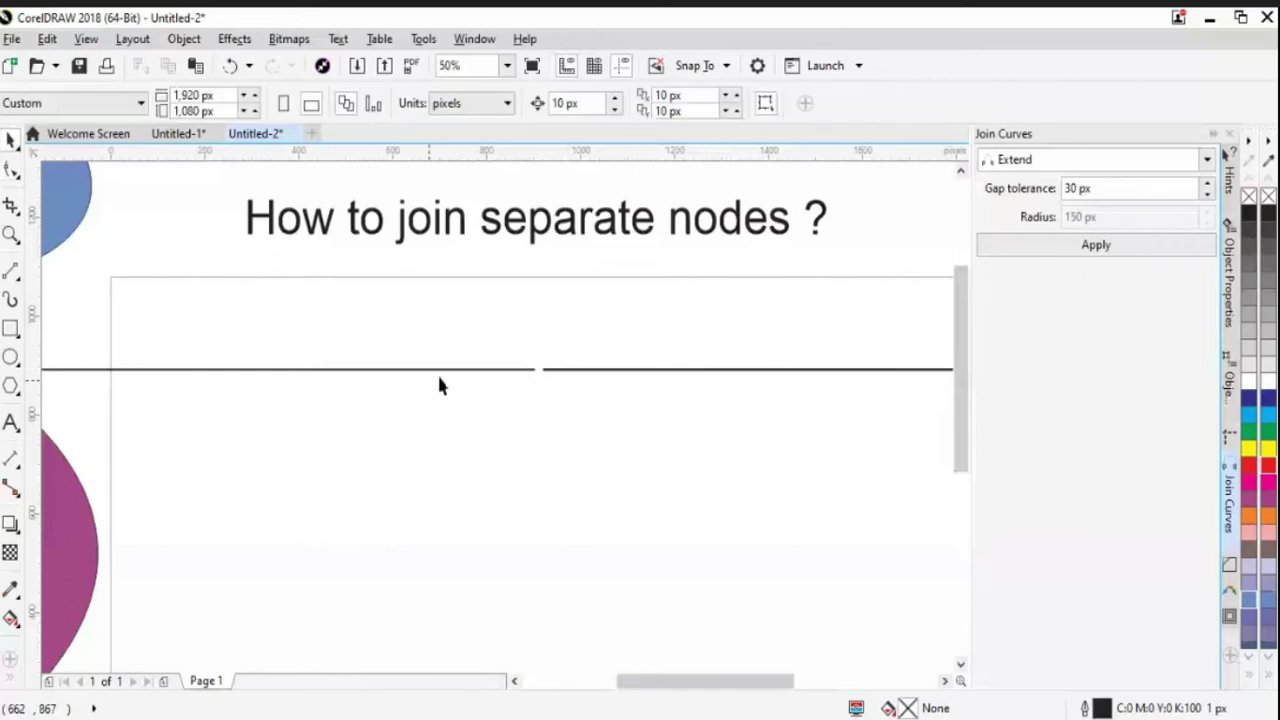
pyautogui.click(500, 369)
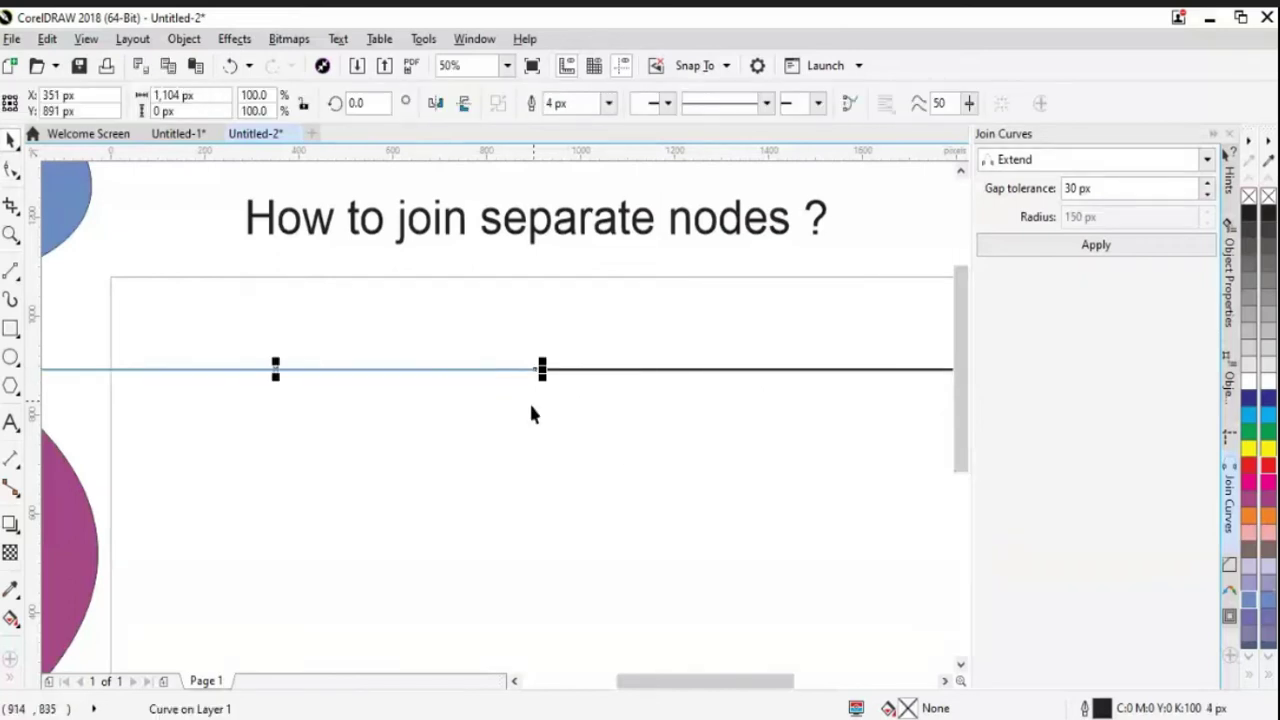
pyautogui.click(475, 479)
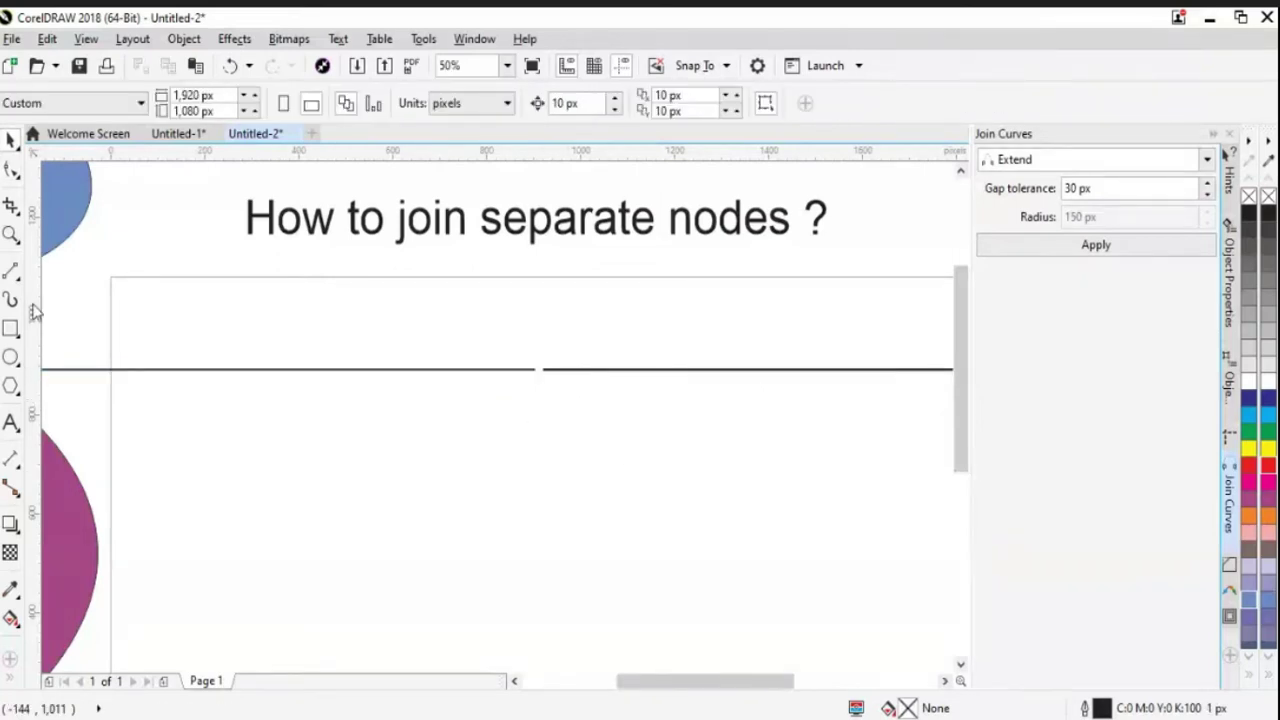
# Step: Join the two horizontal lines into a single curve and move it to about X 870 px, Y 726 px
pyautogui.doubleClick(536, 368)
pyautogui.moveTo(503, 317); pyautogui.dragTo(637, 470)
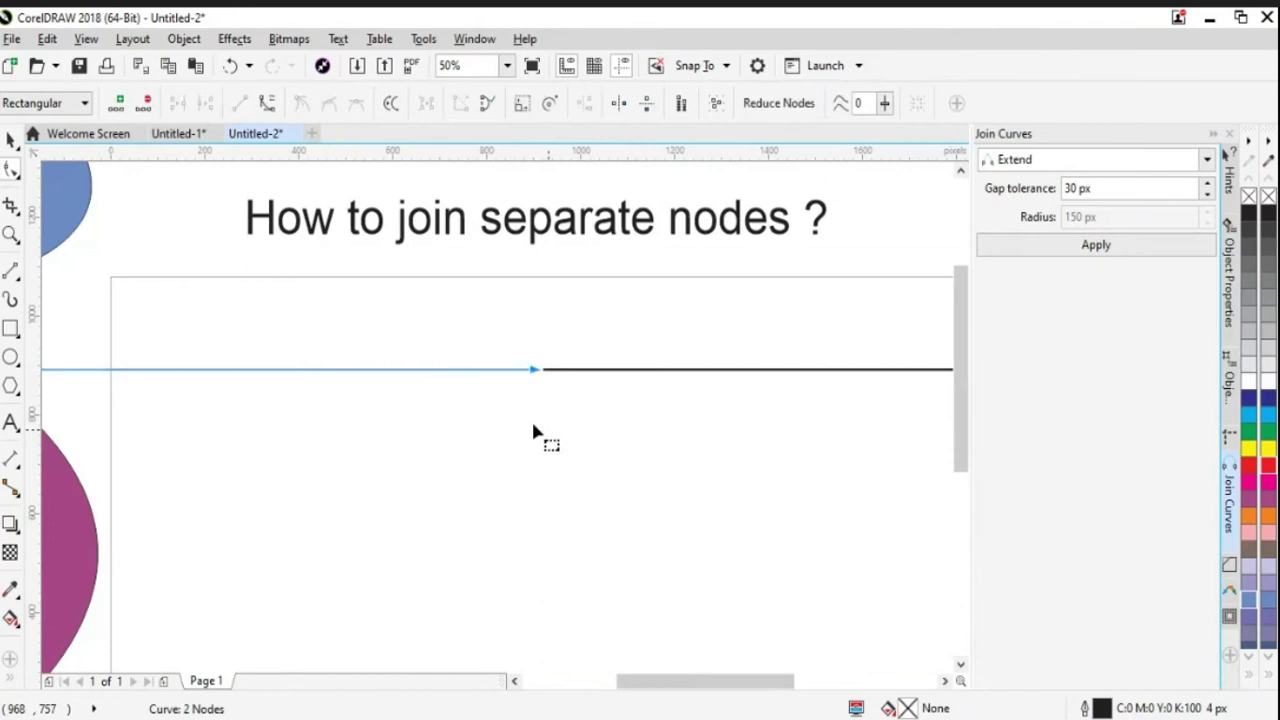
pyautogui.keyDown('shift'); pyautogui.click(583, 370); pyautogui.keyUp('shift')
pyautogui.moveTo(480, 309); pyautogui.dragTo(697, 578)
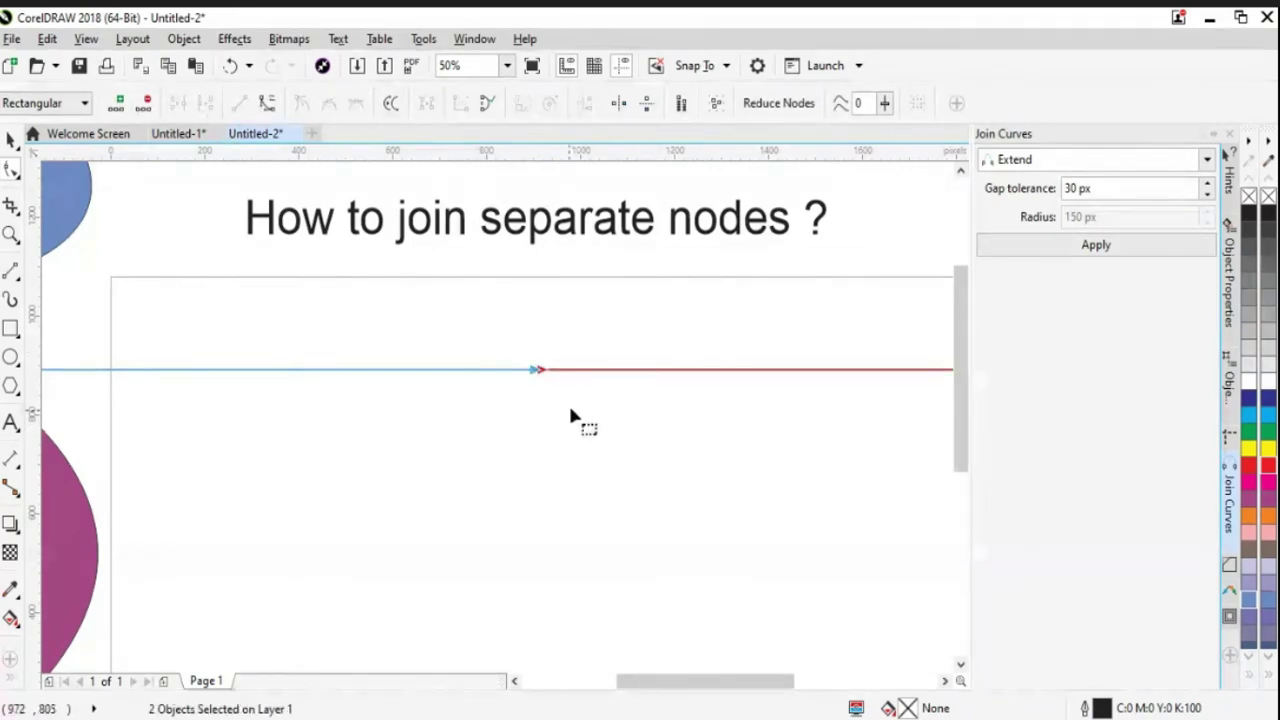
pyautogui.click(533, 372)
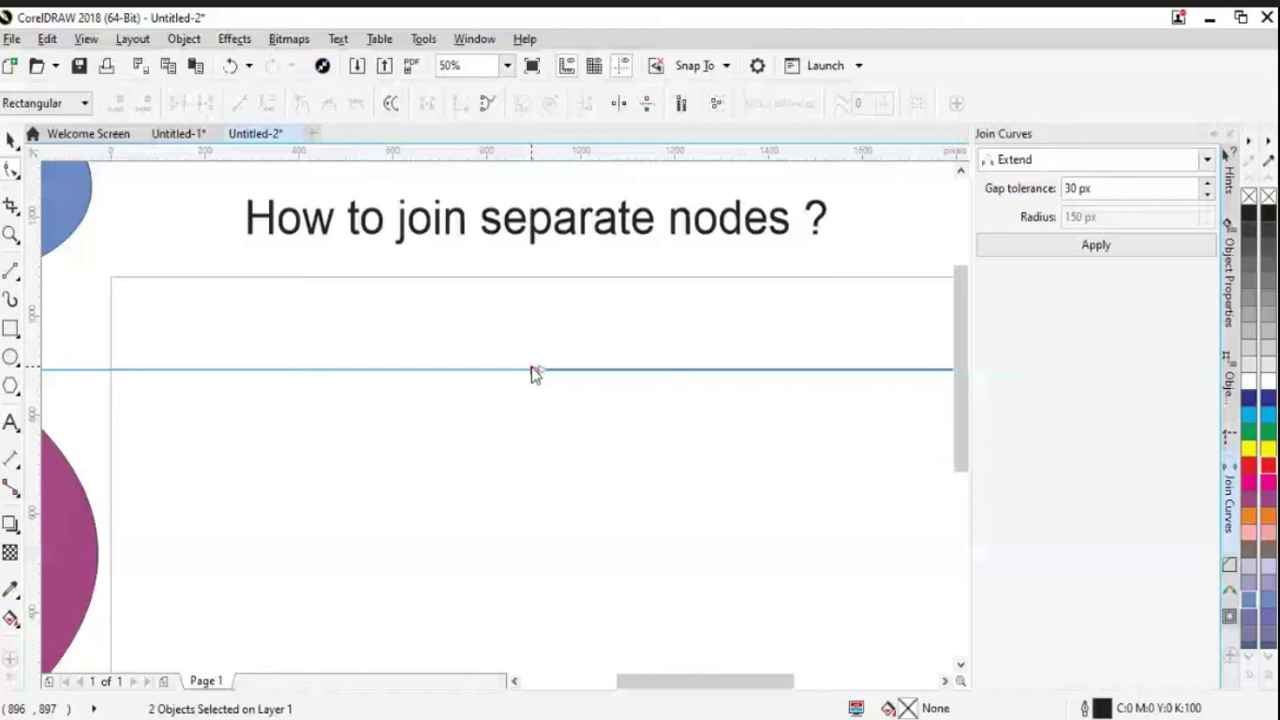
pyautogui.press('space')
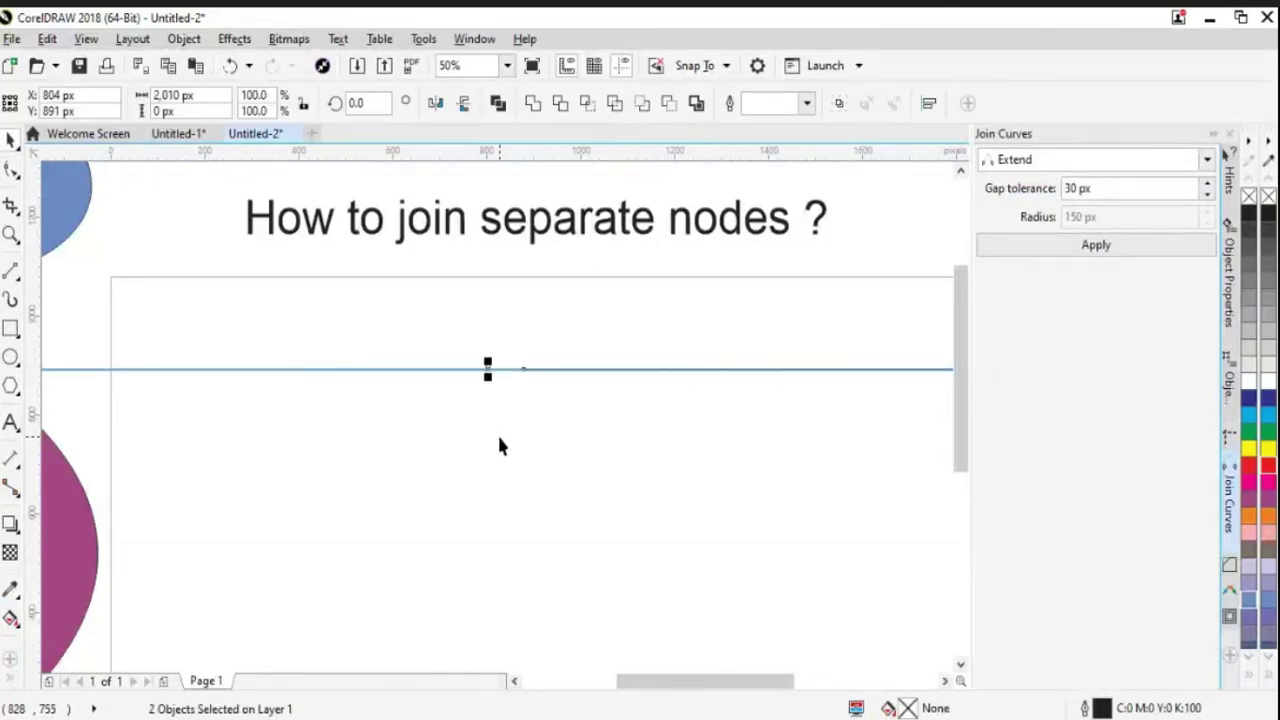
pyautogui.click(562, 490)
pyautogui.moveTo(523, 366); pyautogui.dragTo(571, 449)
pyautogui.moveTo(571, 374); pyautogui.dragTo(604, 451)
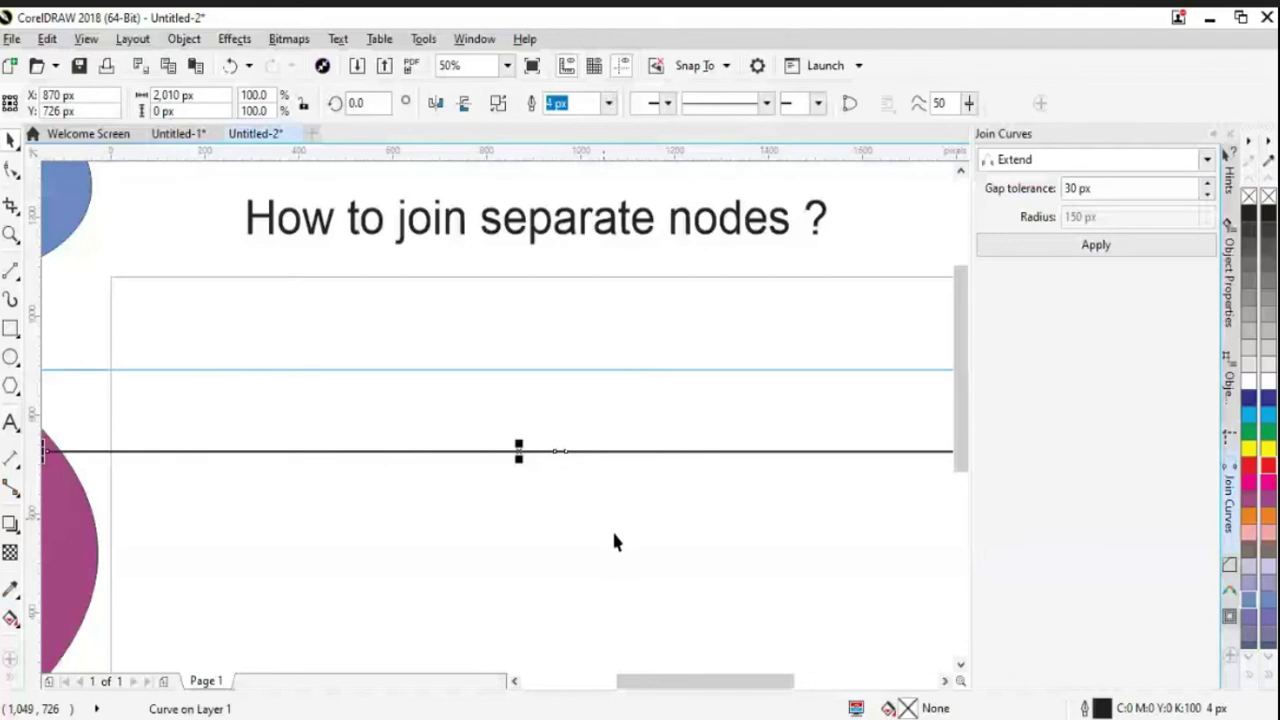
# Step: Move the joined line to about X 862 px, Y 897 px, set its outline width to 16 px, and select it
pyautogui.click(614, 541)
pyautogui.scroll(-1, 614, 541)
pyautogui.moveTo(615, 498); pyautogui.dragTo(618, 460)
pyautogui.click(608, 103)
pyautogui.click(568, 257)
pyautogui.click(678, 540)
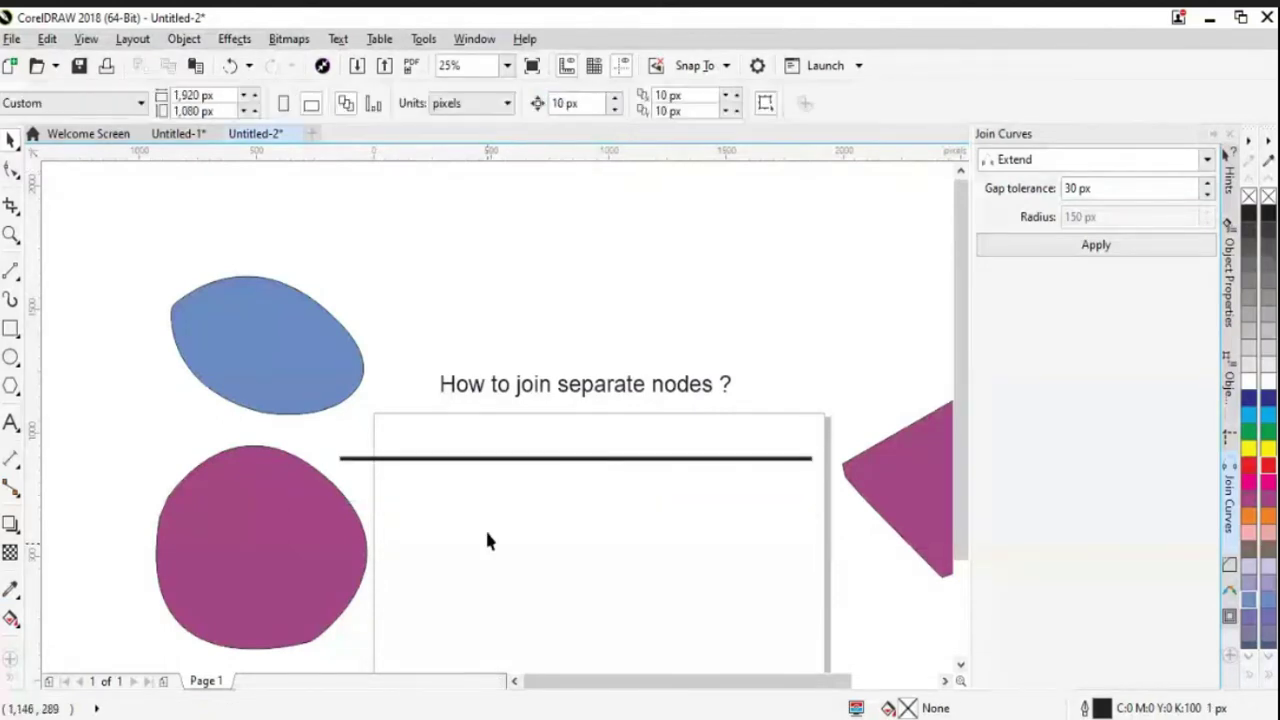
pyautogui.click(592, 460)
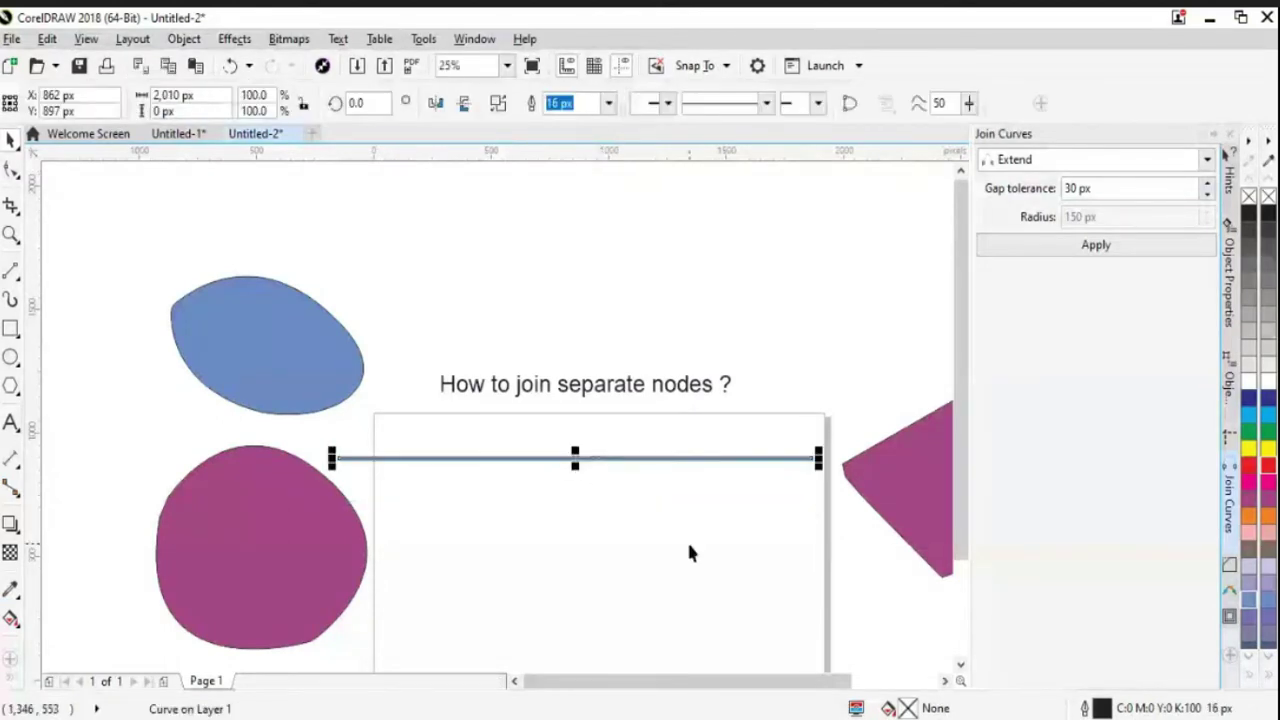
# Step: Examine the node commands offered for the meeting end nodes of the two 10 px lines, leaving both lines selected
pyautogui.scroll(2, 688, 552)
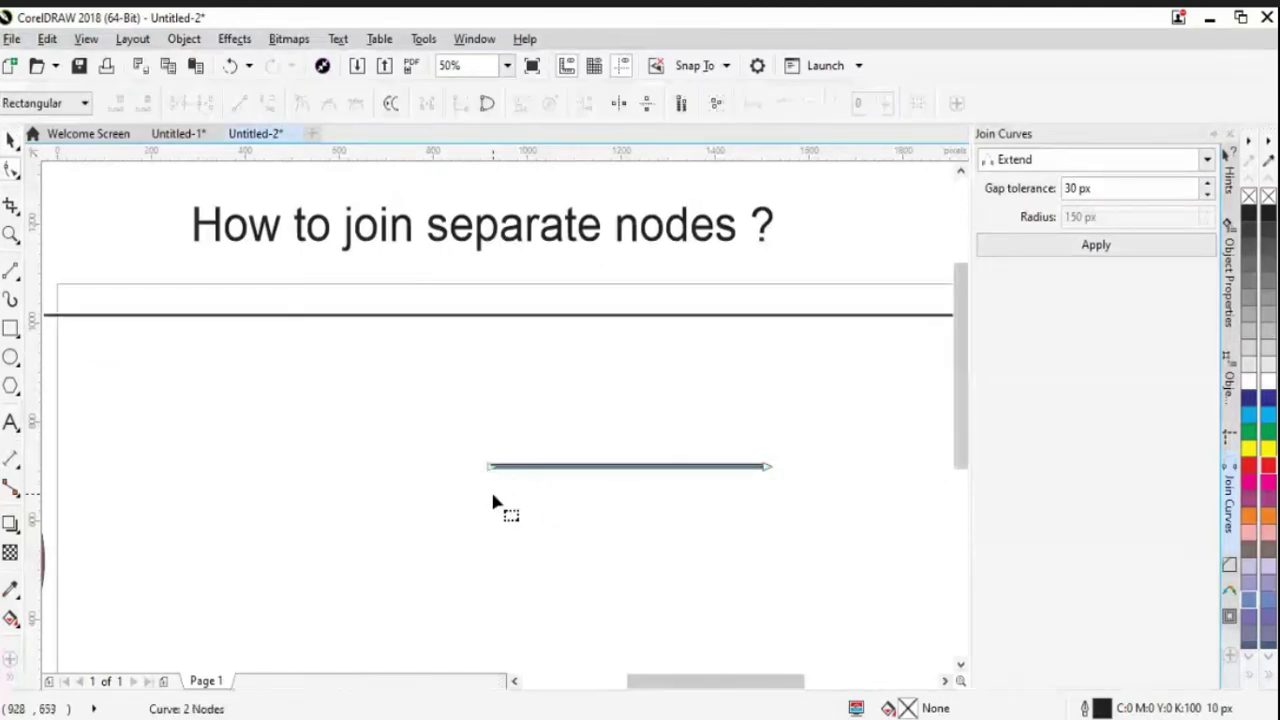
pyautogui.keyDown('shift'); pyautogui.click(478, 467); pyautogui.keyUp('shift')
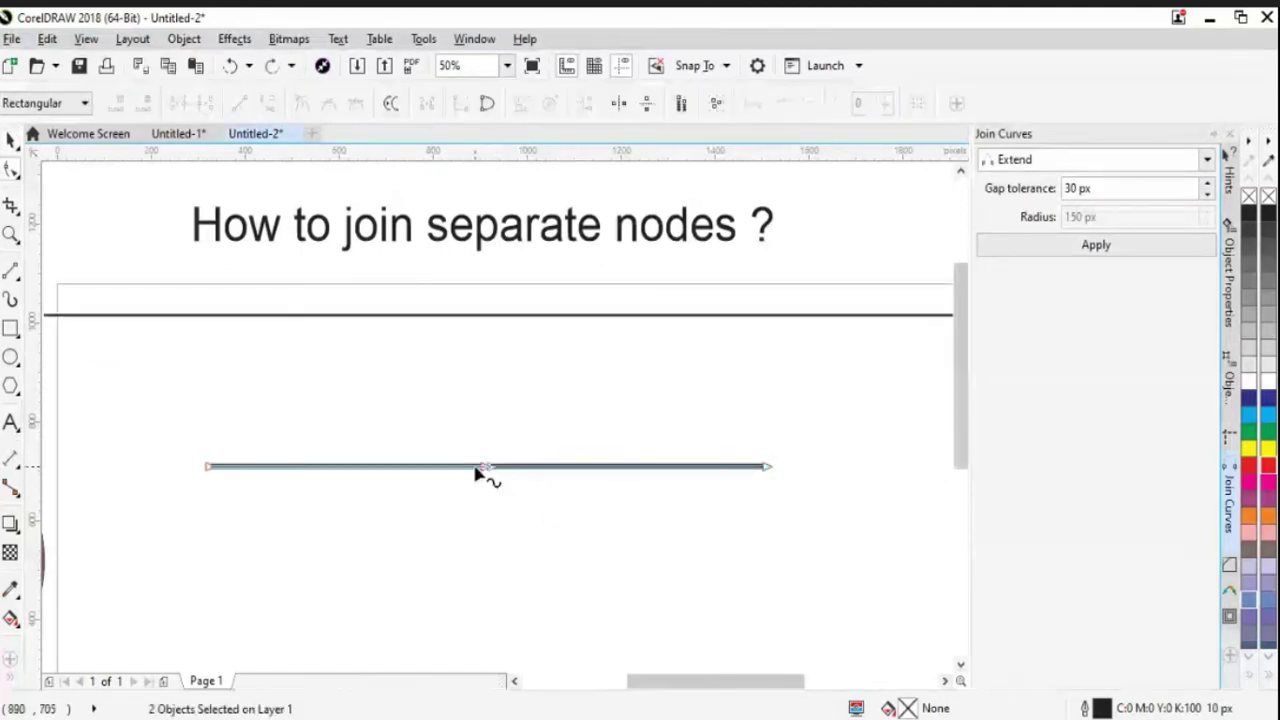
pyautogui.moveTo(465, 437); pyautogui.dragTo(532, 547)
pyautogui.click(484, 478)
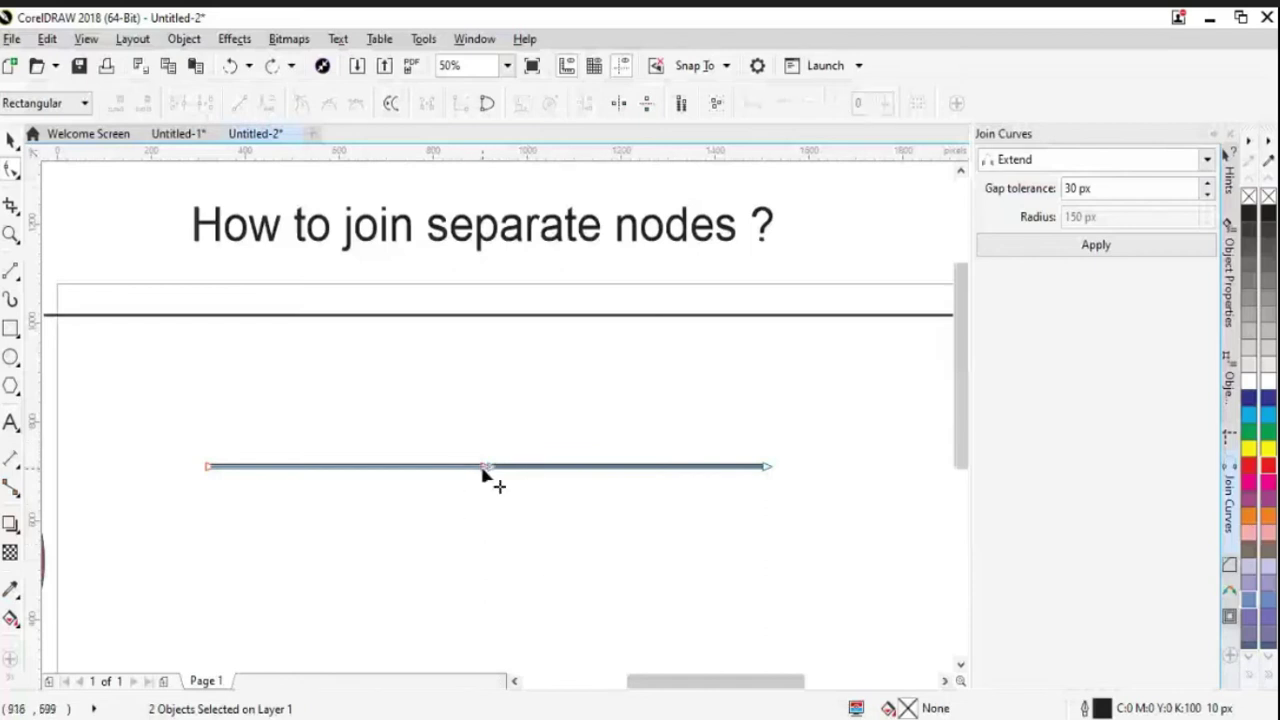
pyautogui.rightClick(483, 476)
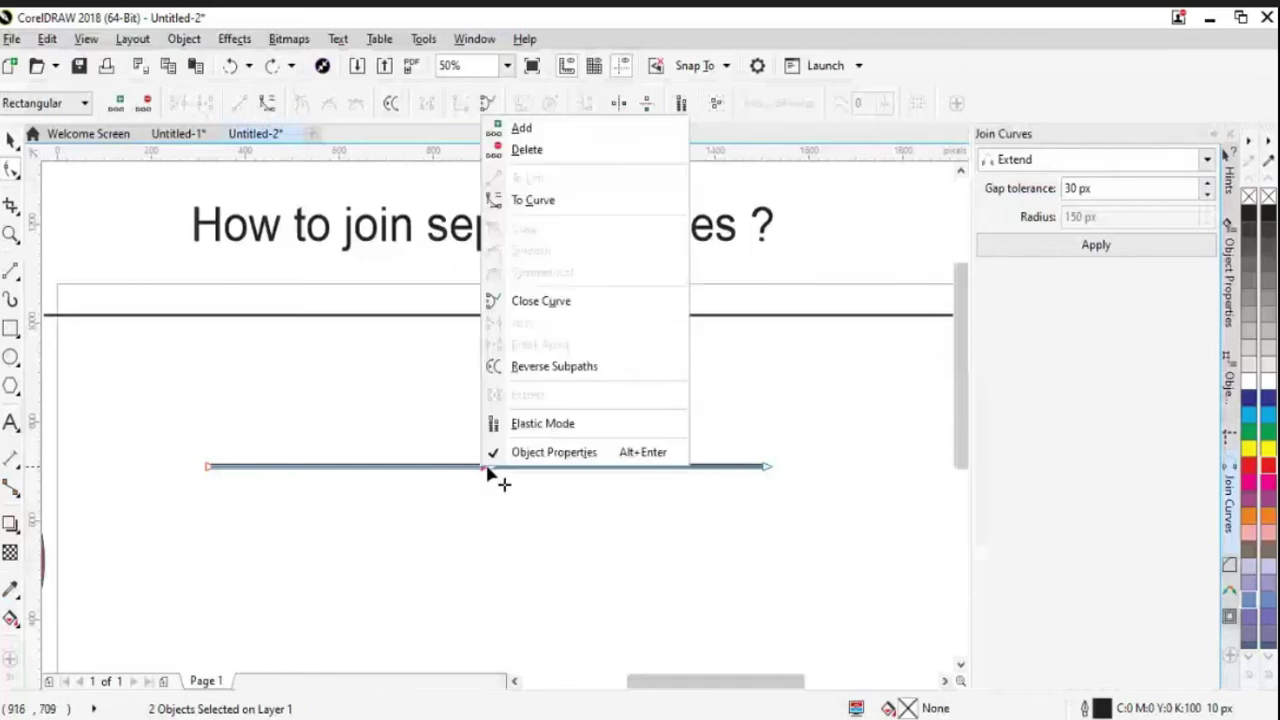
pyautogui.click(205, 275)
pyautogui.press('space')
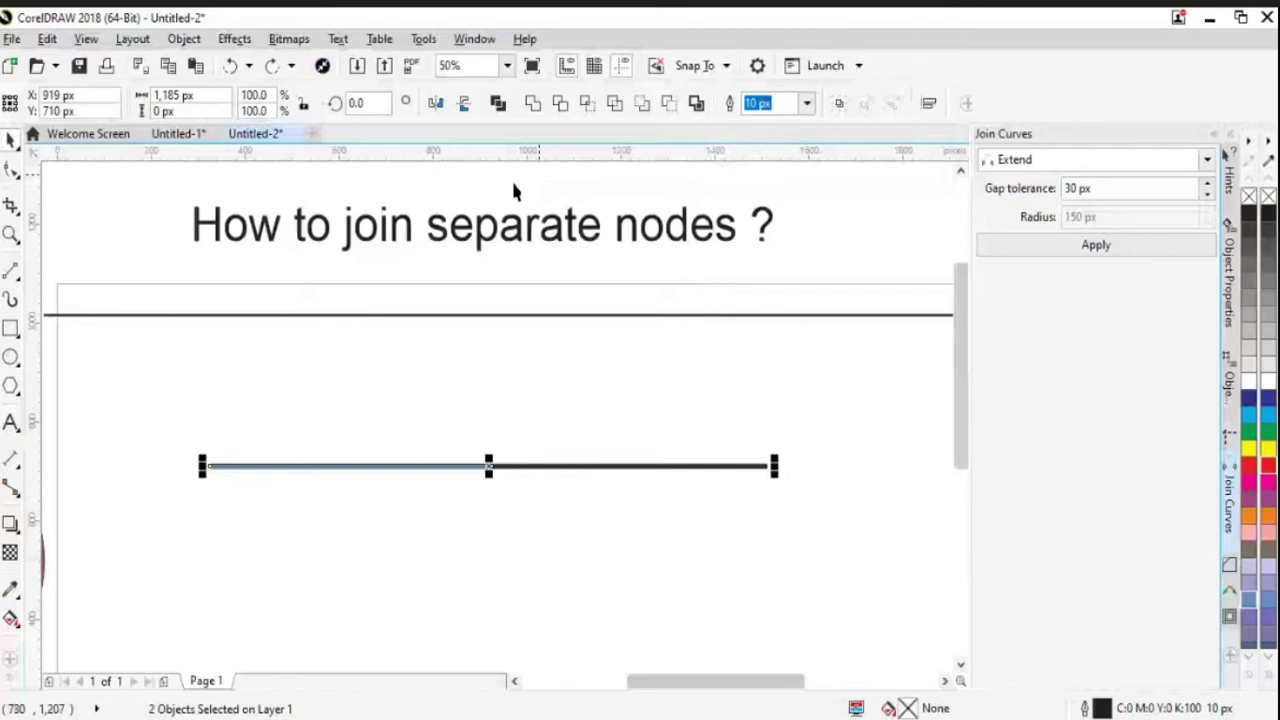
# Step: Select both 10 px lines and inspect their two meeting end nodes with the Shape tool
pyautogui.click(480, 466)
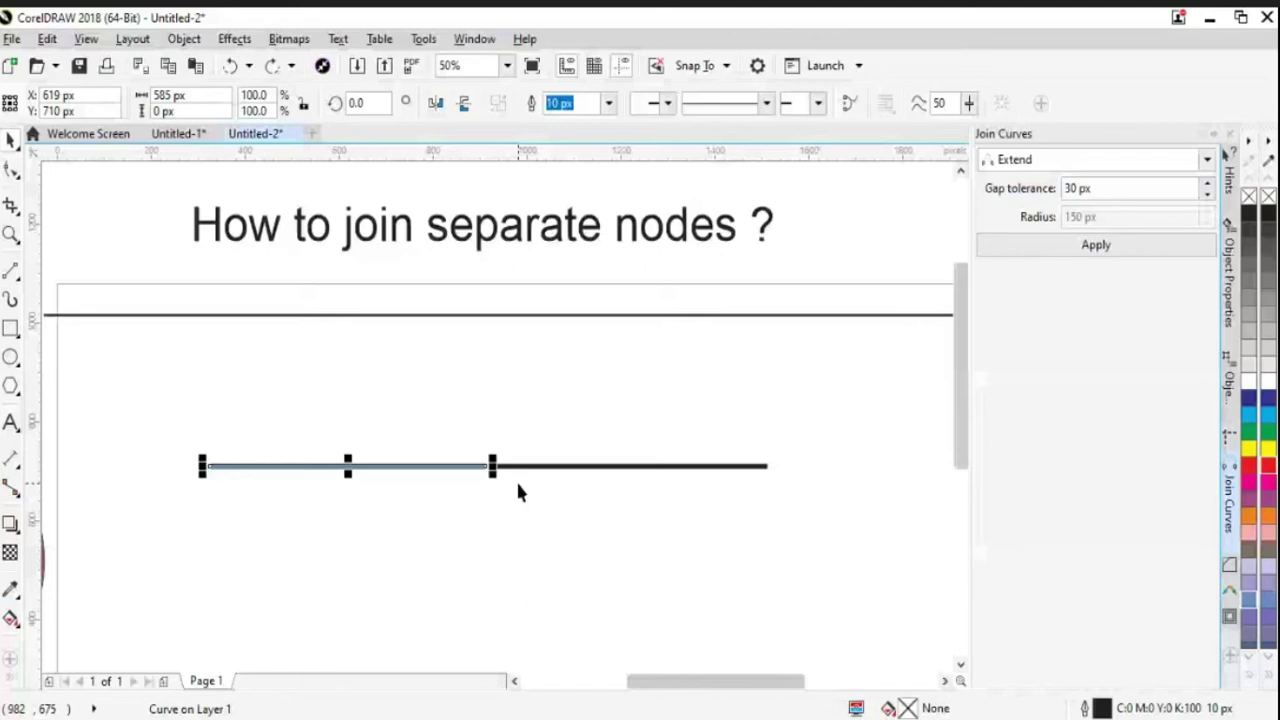
pyautogui.keyDown('shift'); pyautogui.click(522, 466); pyautogui.keyUp('shift')
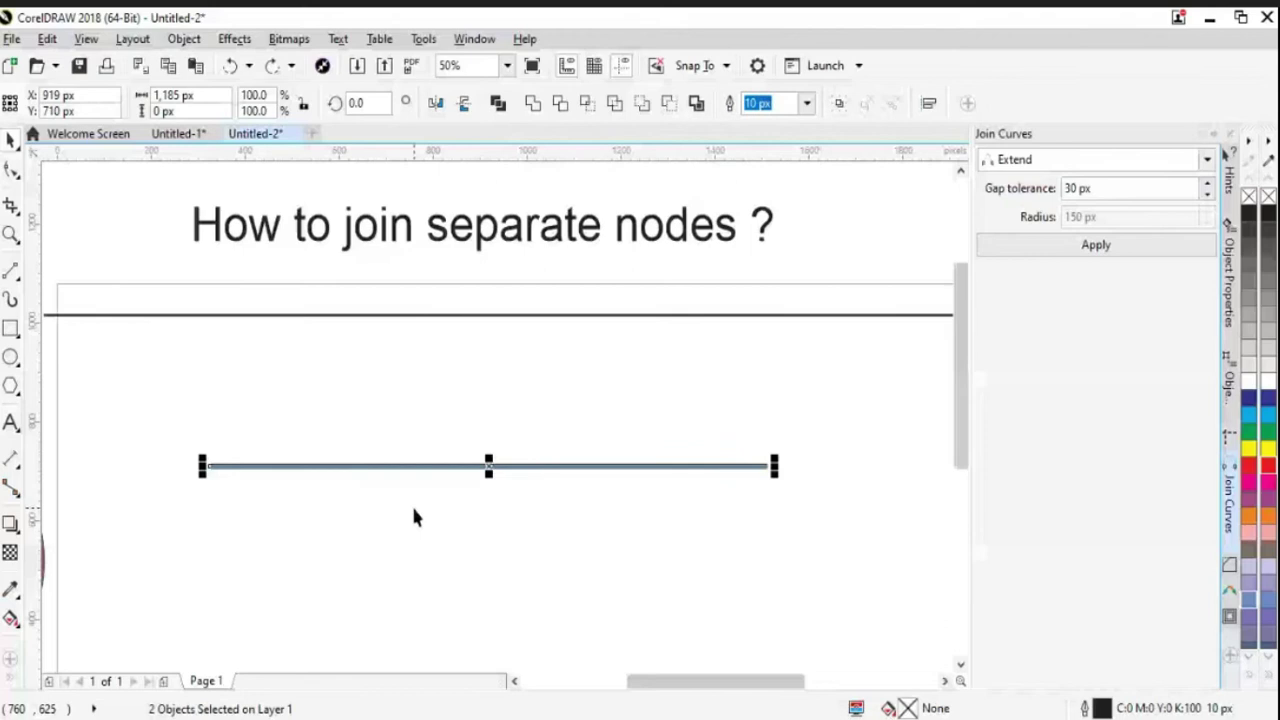
pyautogui.click(11, 170)
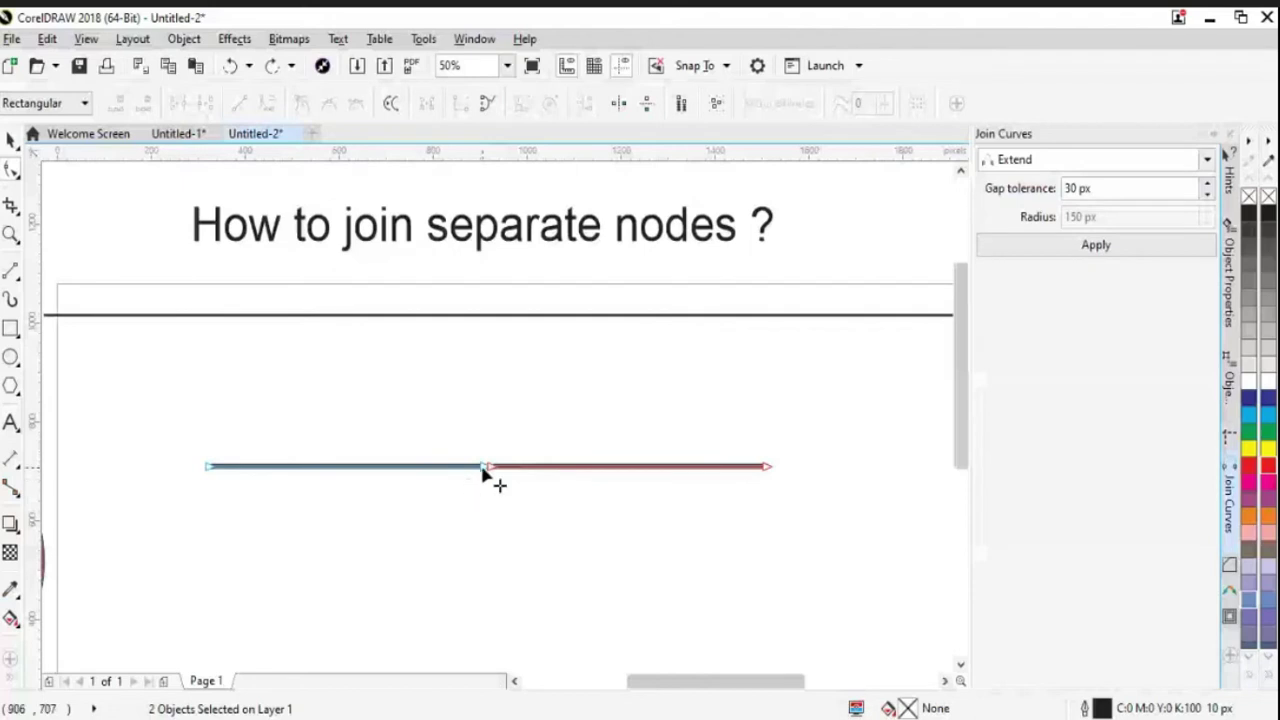
pyautogui.moveTo(460, 418); pyautogui.dragTo(529, 553)
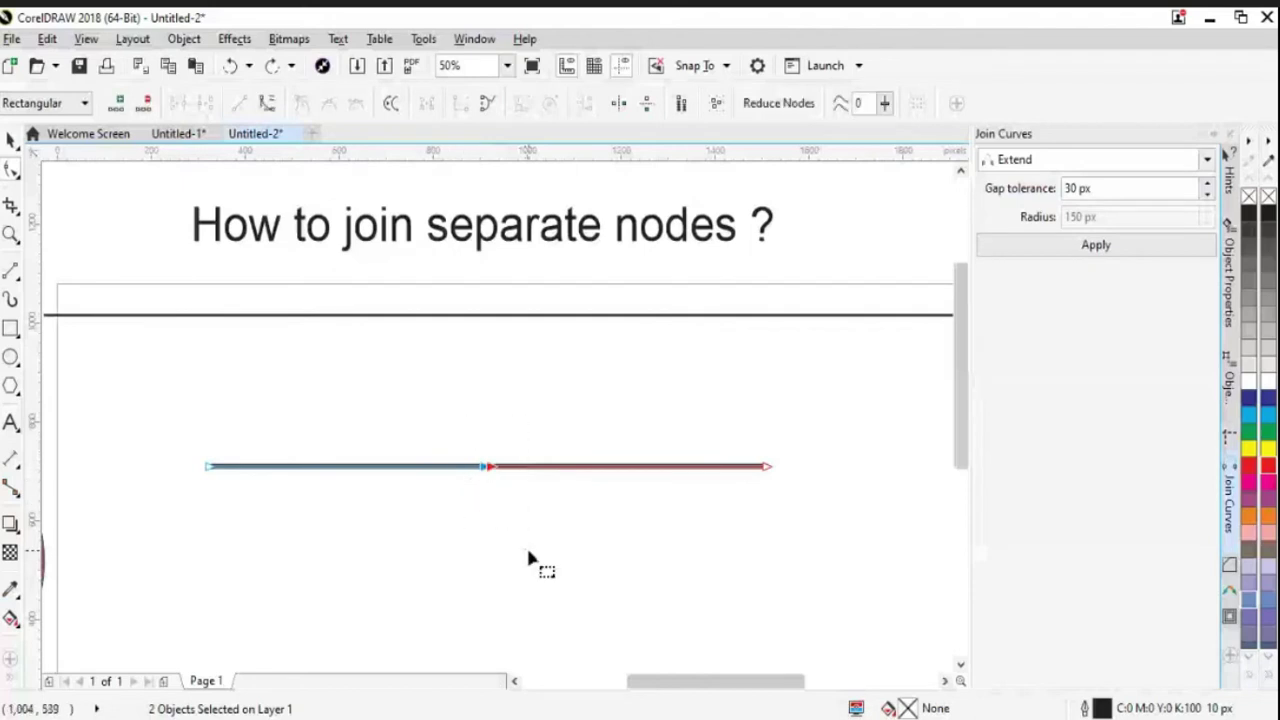
pyautogui.click(491, 468)
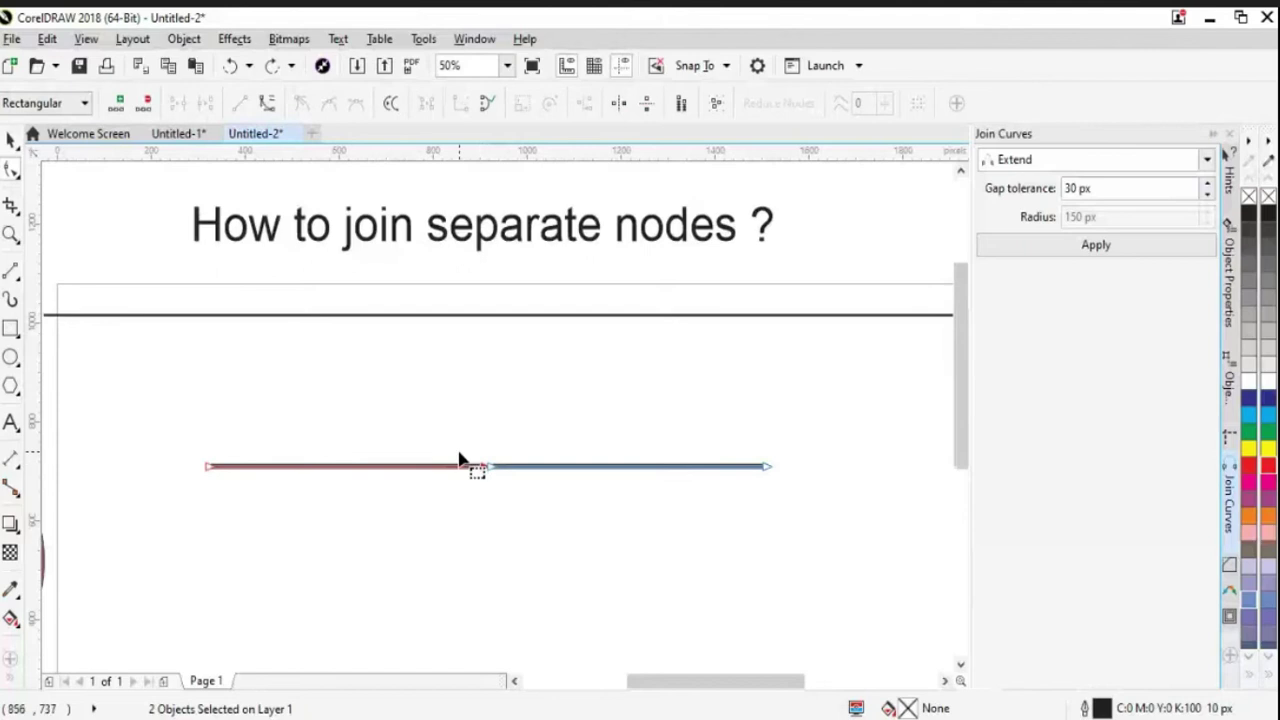
pyautogui.press('space')
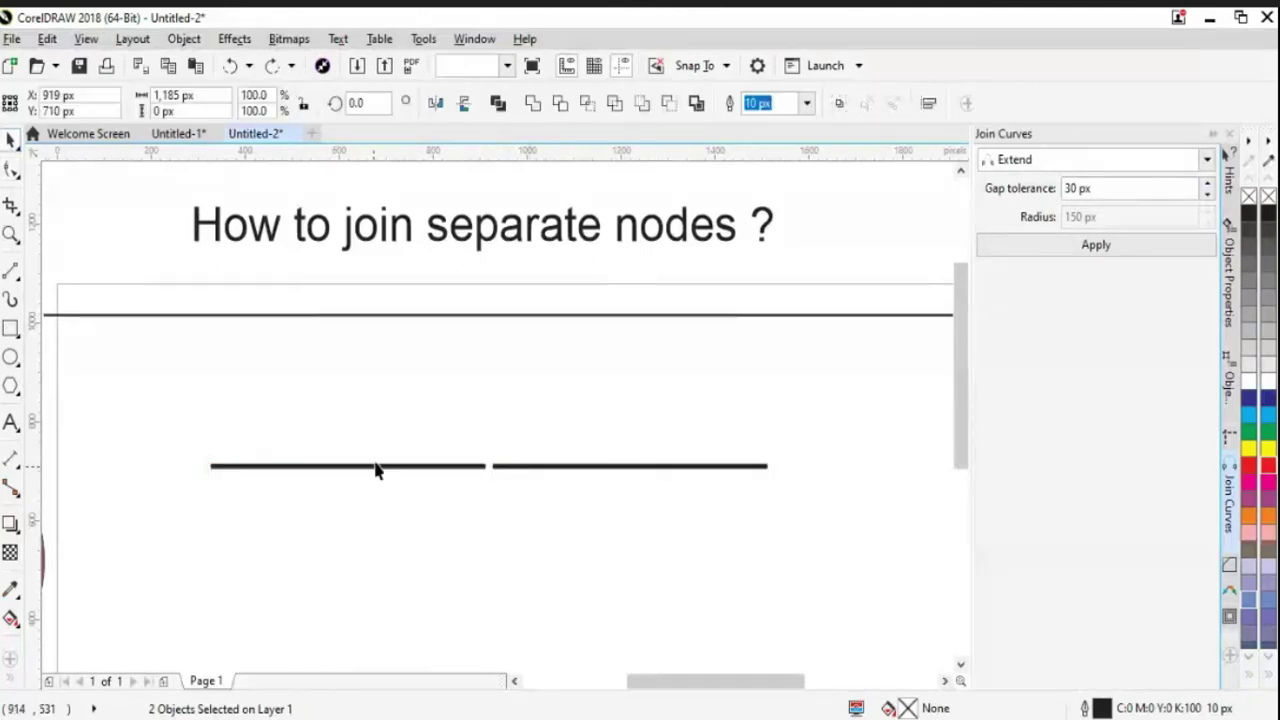
# Step: Clear the two 10 px lines and draw a closed zigzag-topped shape about 1,424 by 460 px with the Pen tool
pyautogui.moveTo(401, 407); pyautogui.dragTo(669, 614)
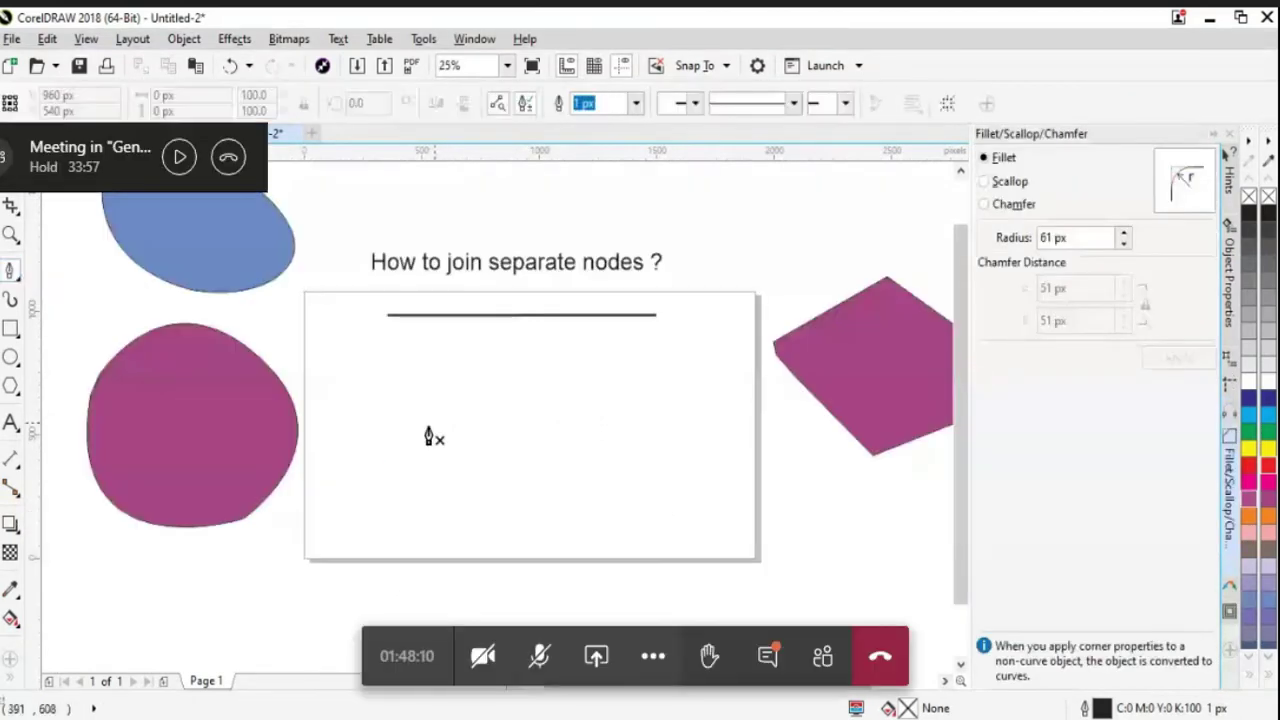
pyautogui.click(376, 461)
pyautogui.click(427, 426)
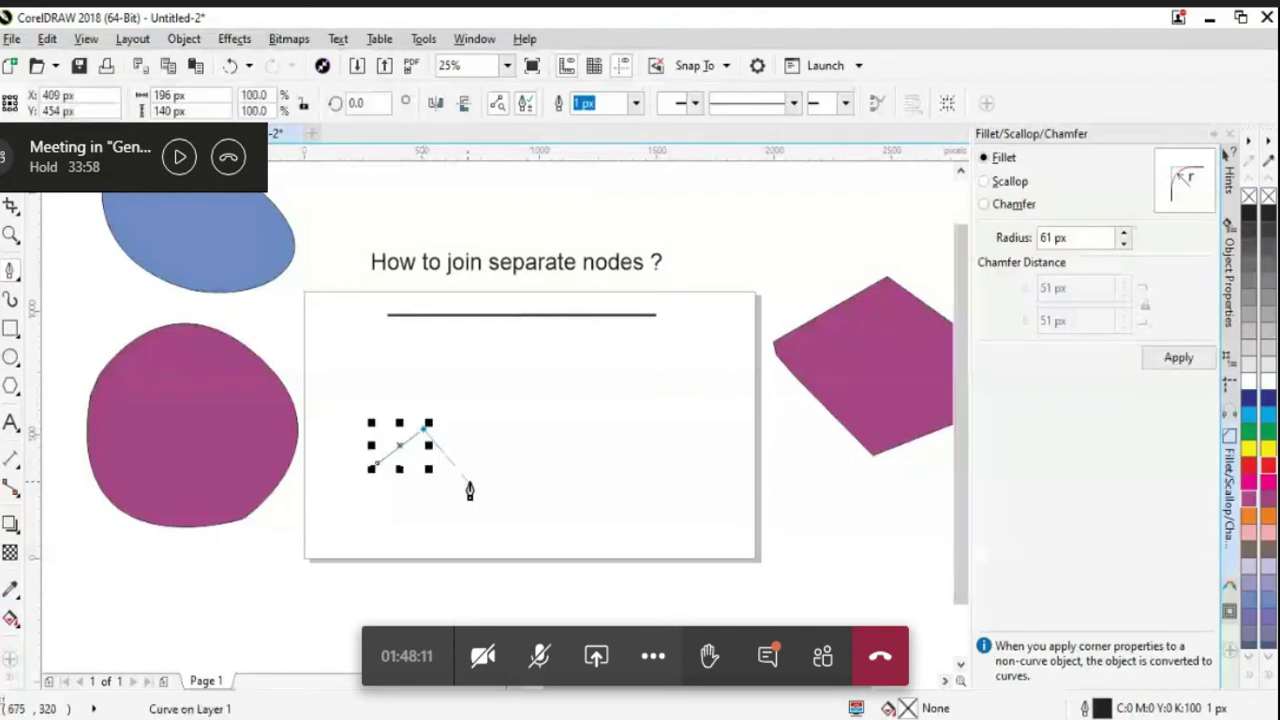
pyautogui.click(484, 485)
pyautogui.click(522, 429)
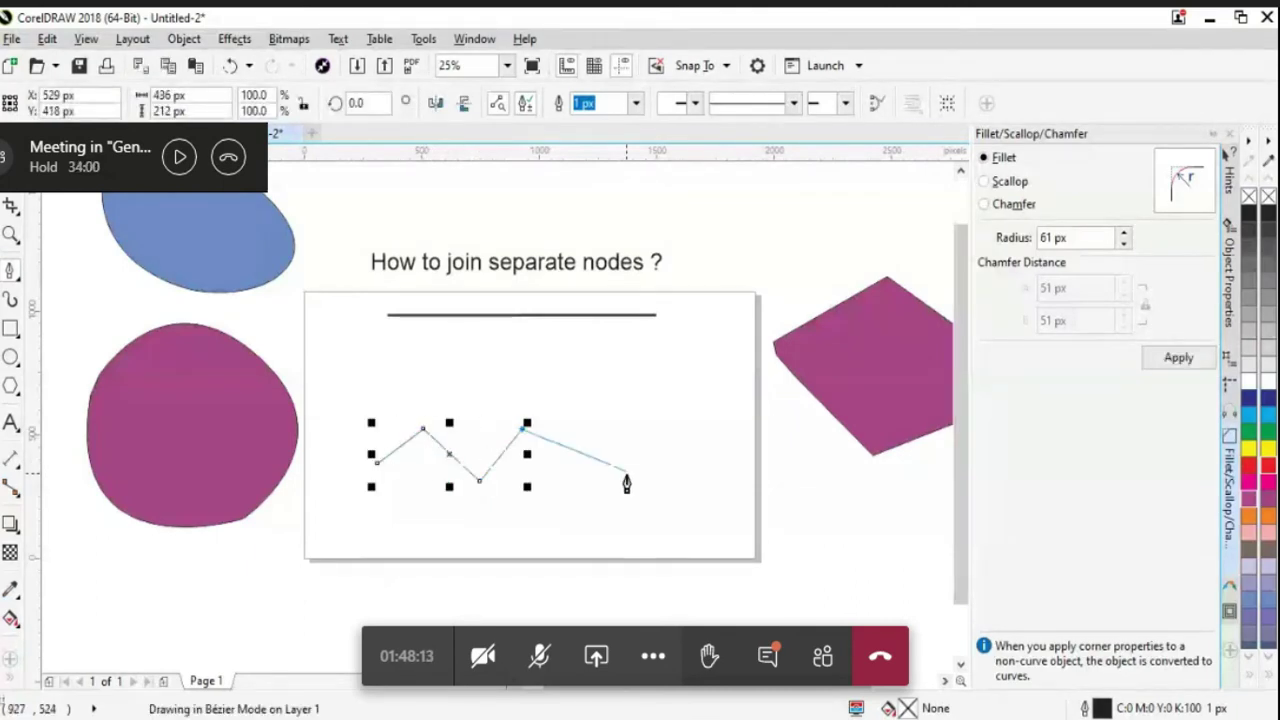
pyautogui.click(609, 487)
pyautogui.click(700, 423)
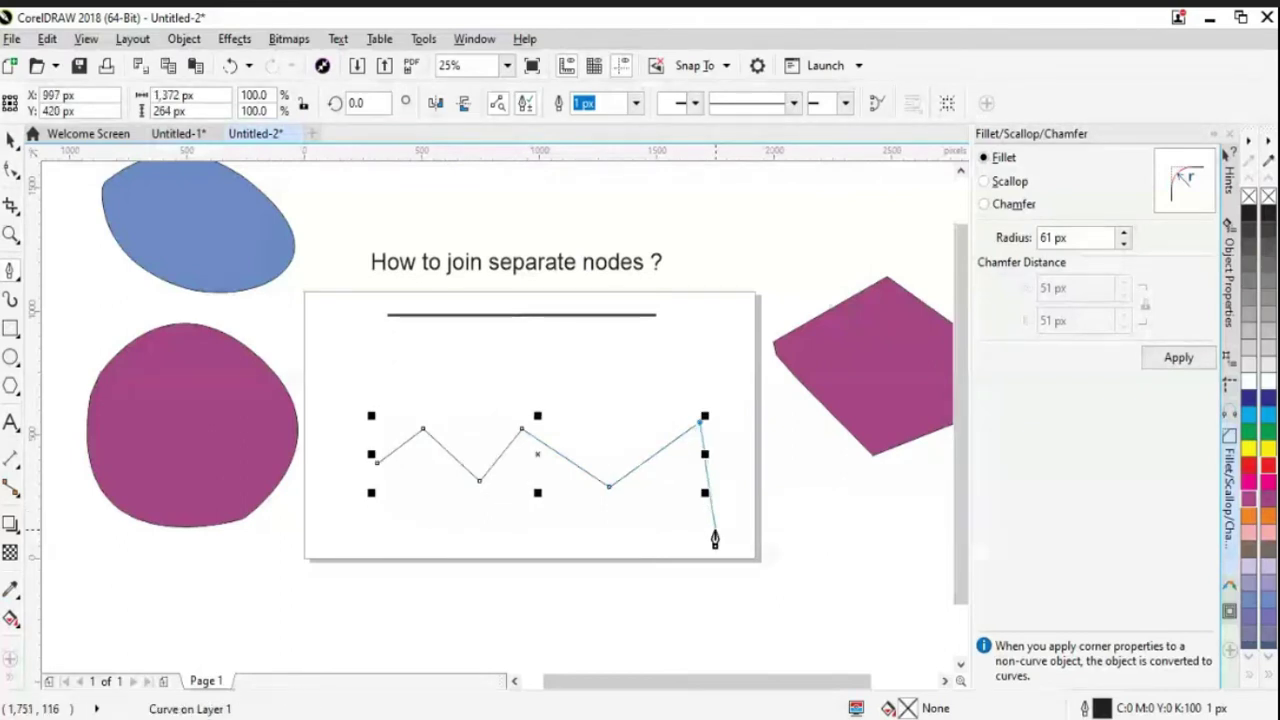
pyautogui.click(711, 523)
pyautogui.click(395, 536)
pyautogui.click(377, 463)
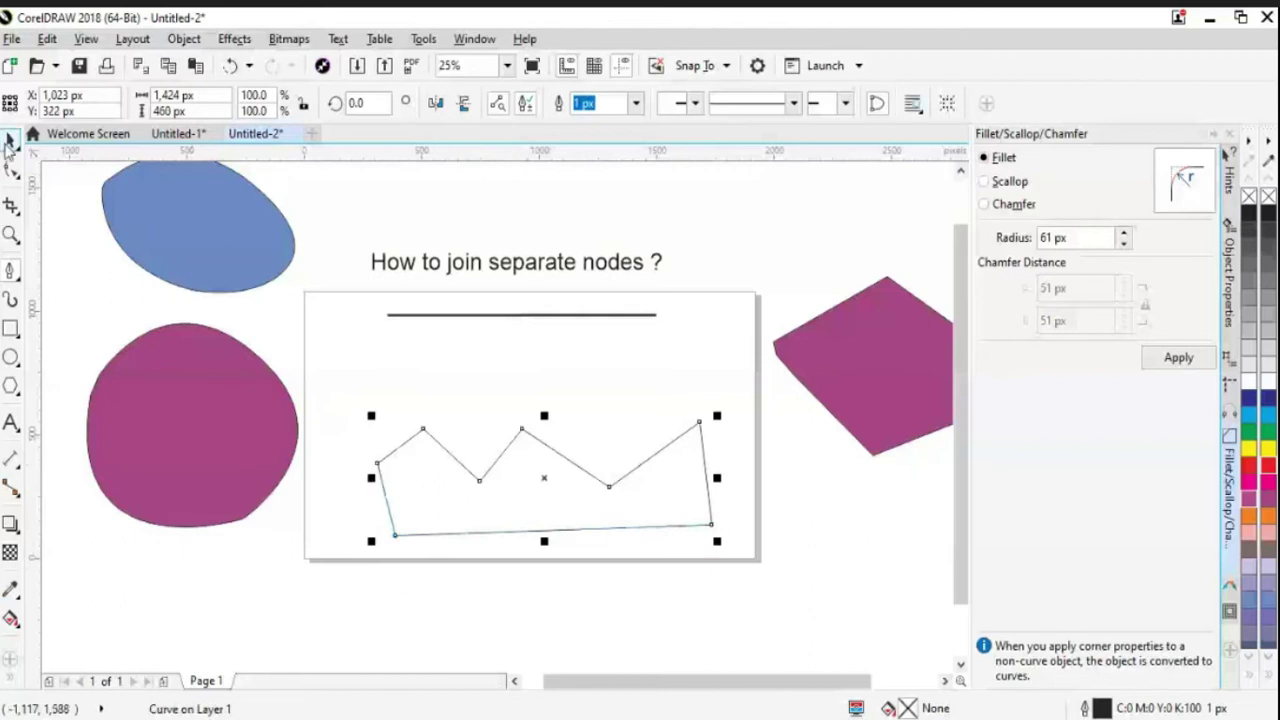
pyautogui.click(8, 143)
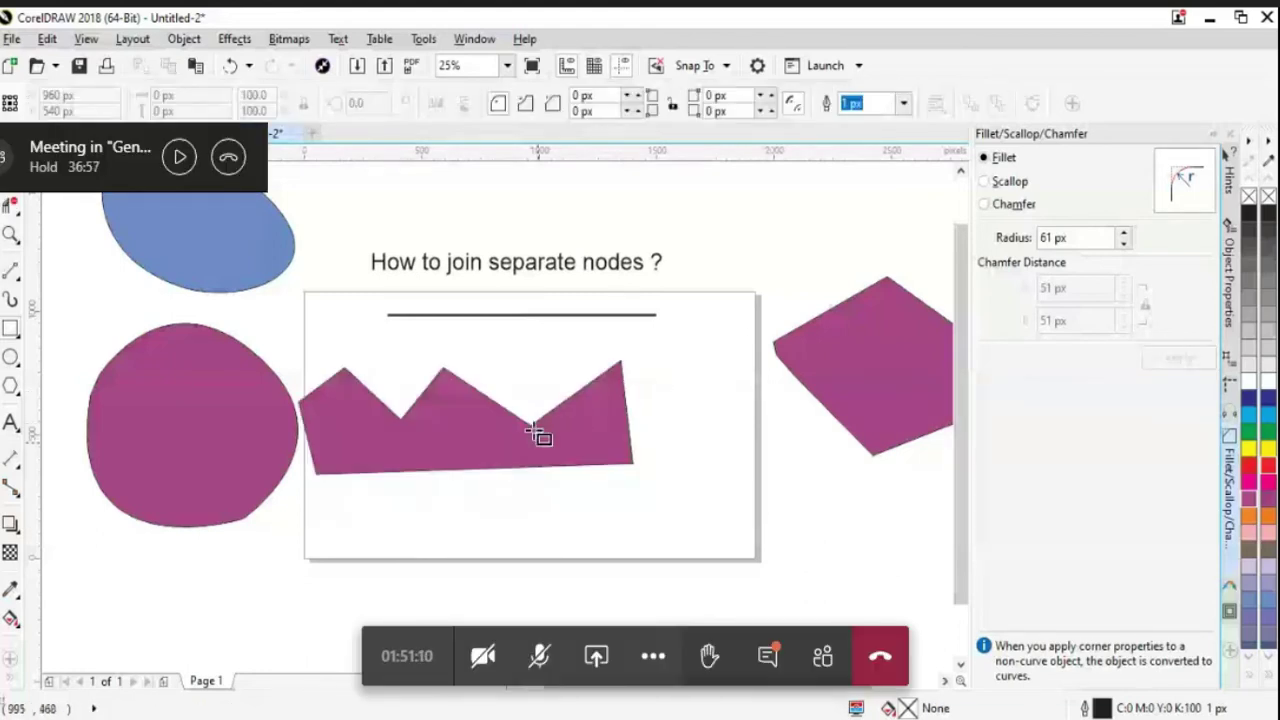
# Step: Trim the purple zigzag shape's last peak with a rectangle about 608 by 932 px and move the rectangle aside
pyautogui.moveTo(529, 324); pyautogui.dragTo(675, 562)
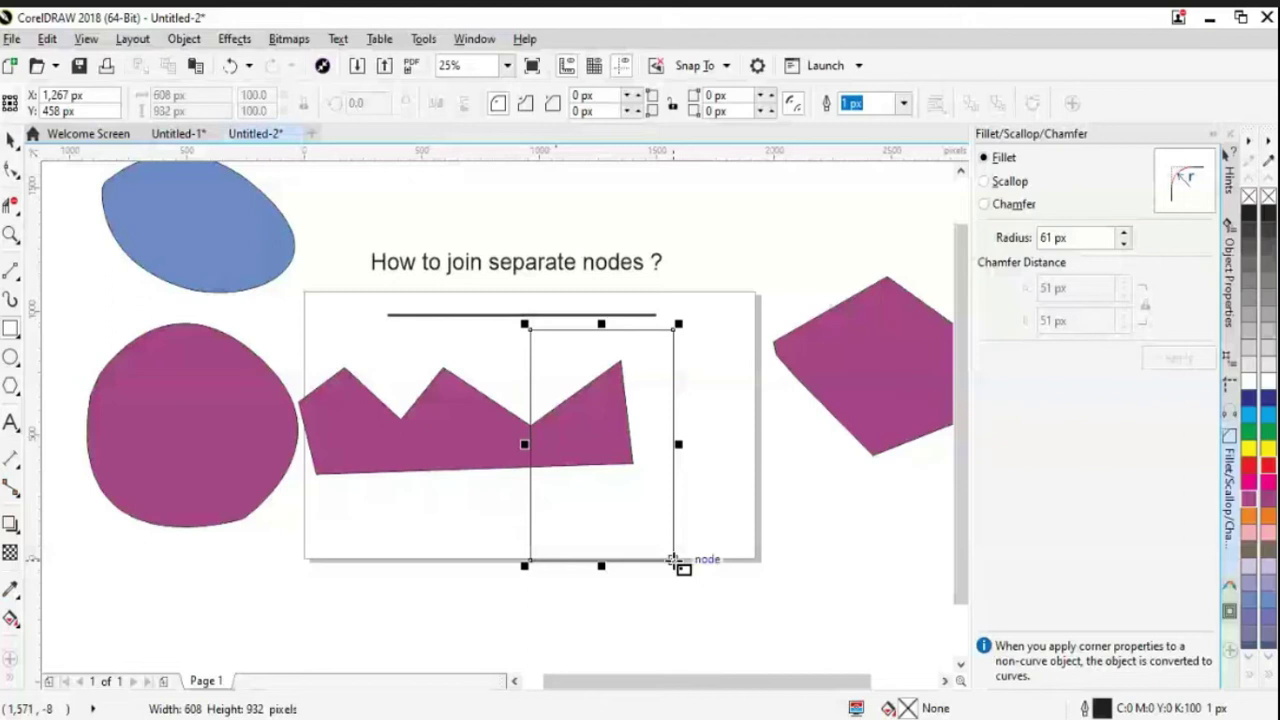
pyautogui.keyDown('shift'); pyautogui.click(410, 450); pyautogui.keyUp('shift')
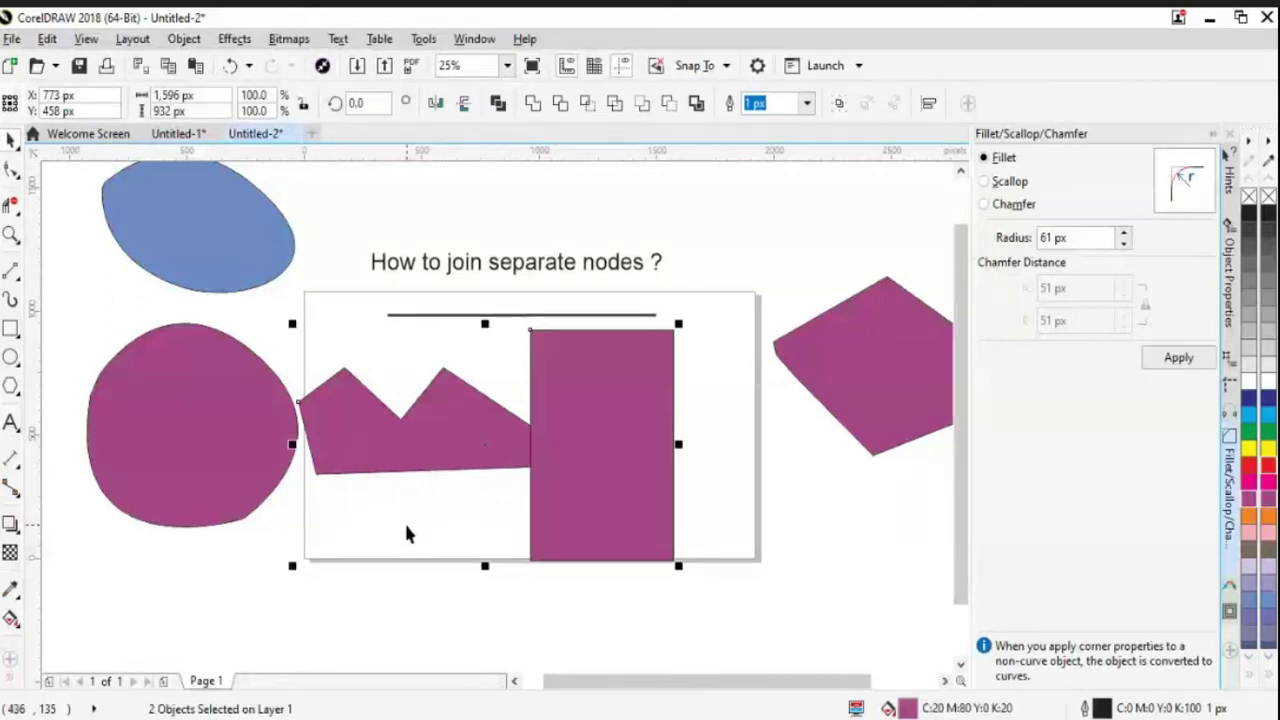
pyautogui.click(561, 108)
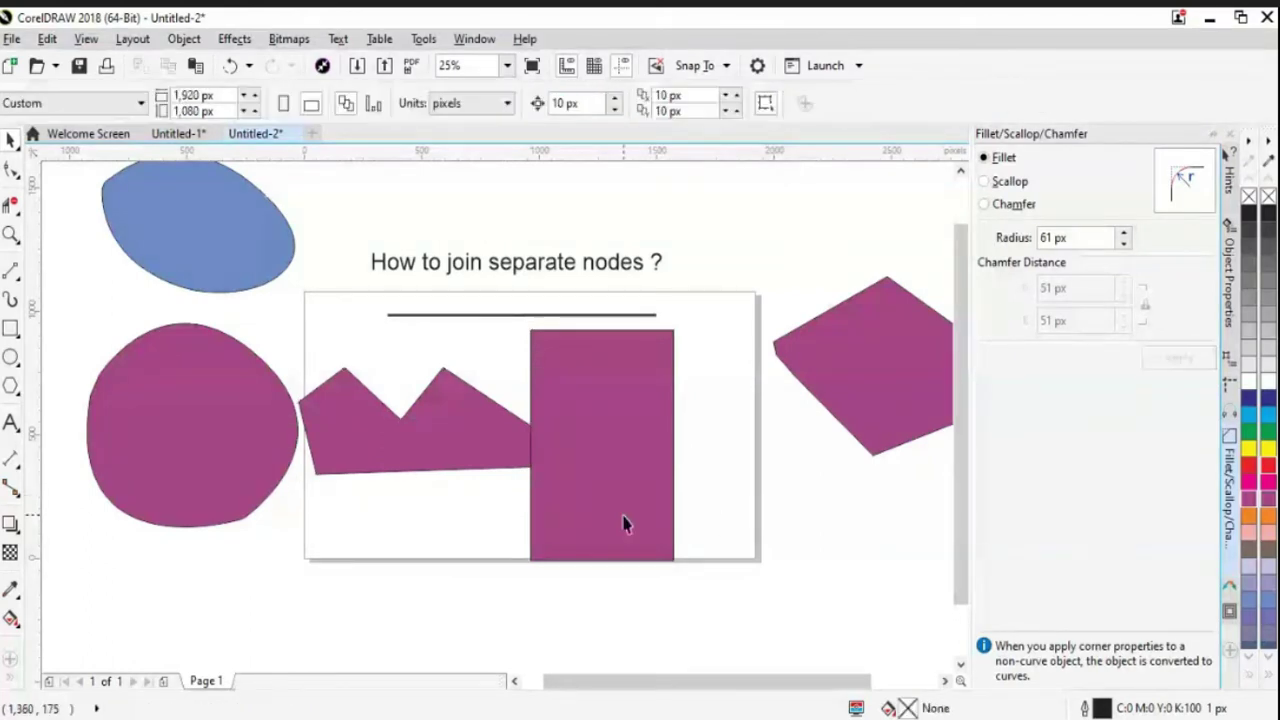
pyautogui.moveTo(623, 523); pyautogui.dragTo(775, 505)
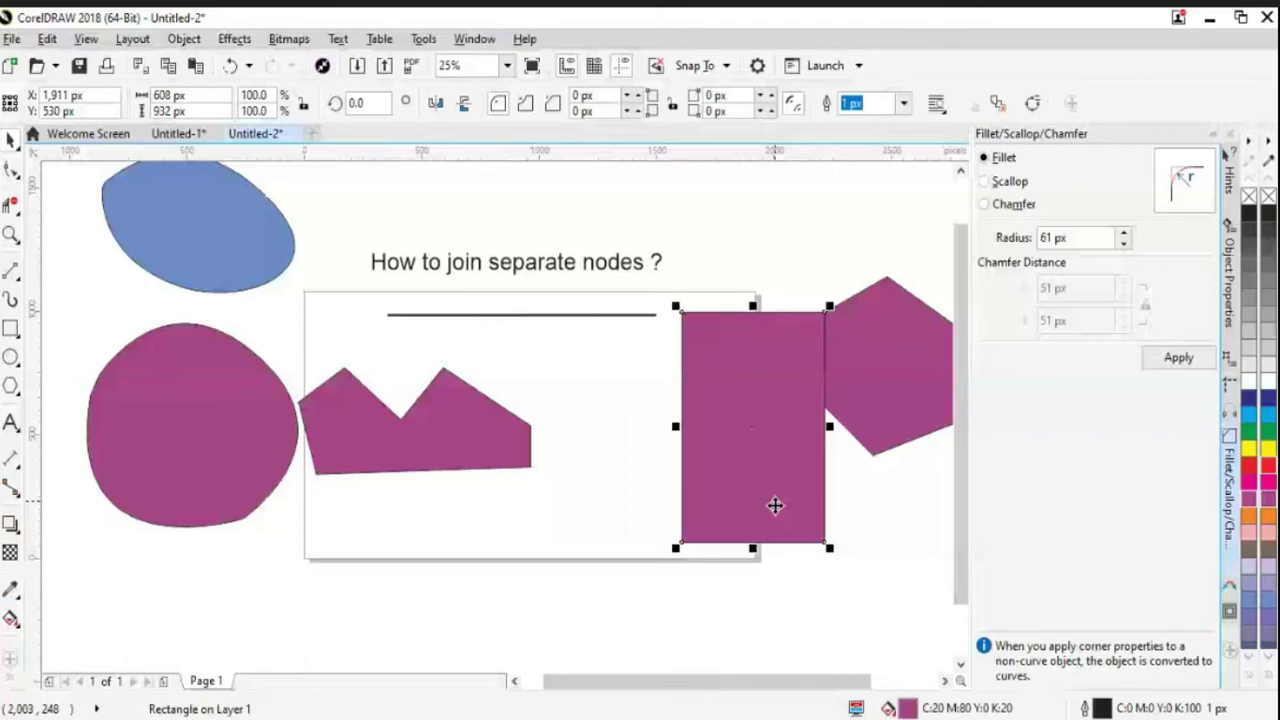
# Step: Undo the first trim and try trimming the zigzag shape with the rectangle placed across its middle at about X 727 px, Y 442 px
pyautogui.hotkey('ctrl', 'z')
pyautogui.hotkey('ctrl', 'shift', 'z')
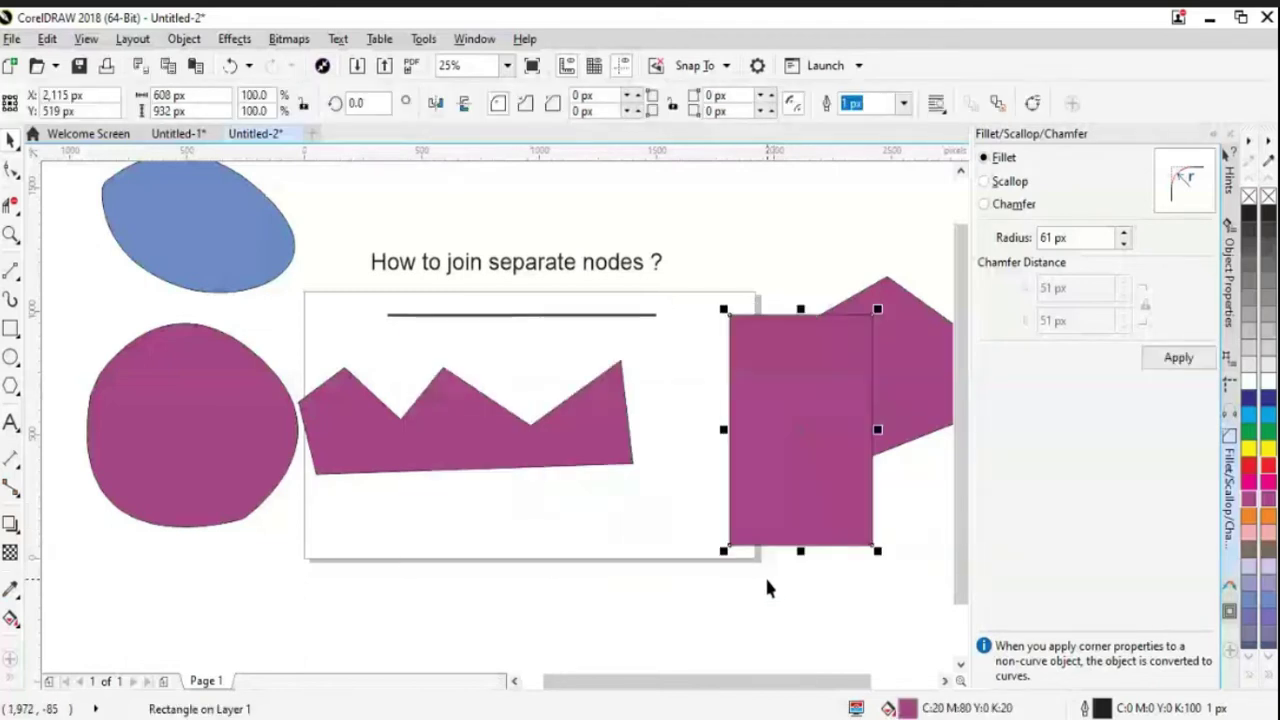
pyautogui.hotkey('ctrl', 'z')
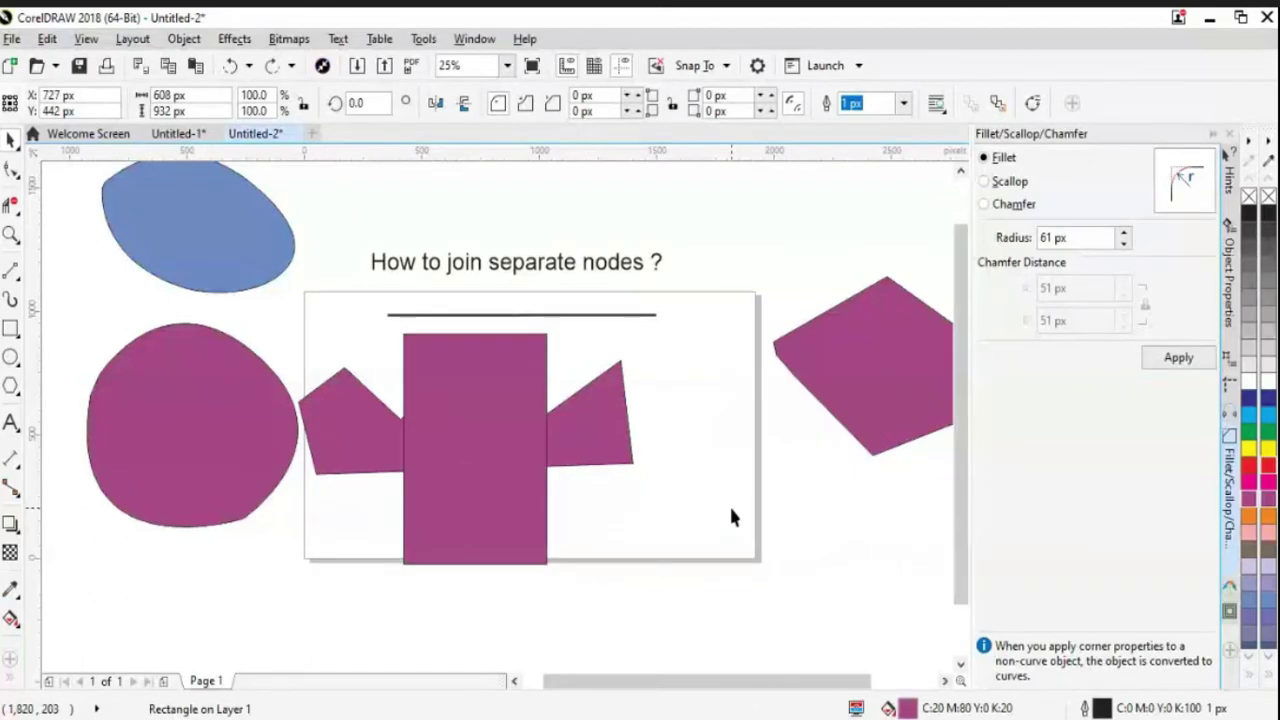
pyautogui.click(492, 493)
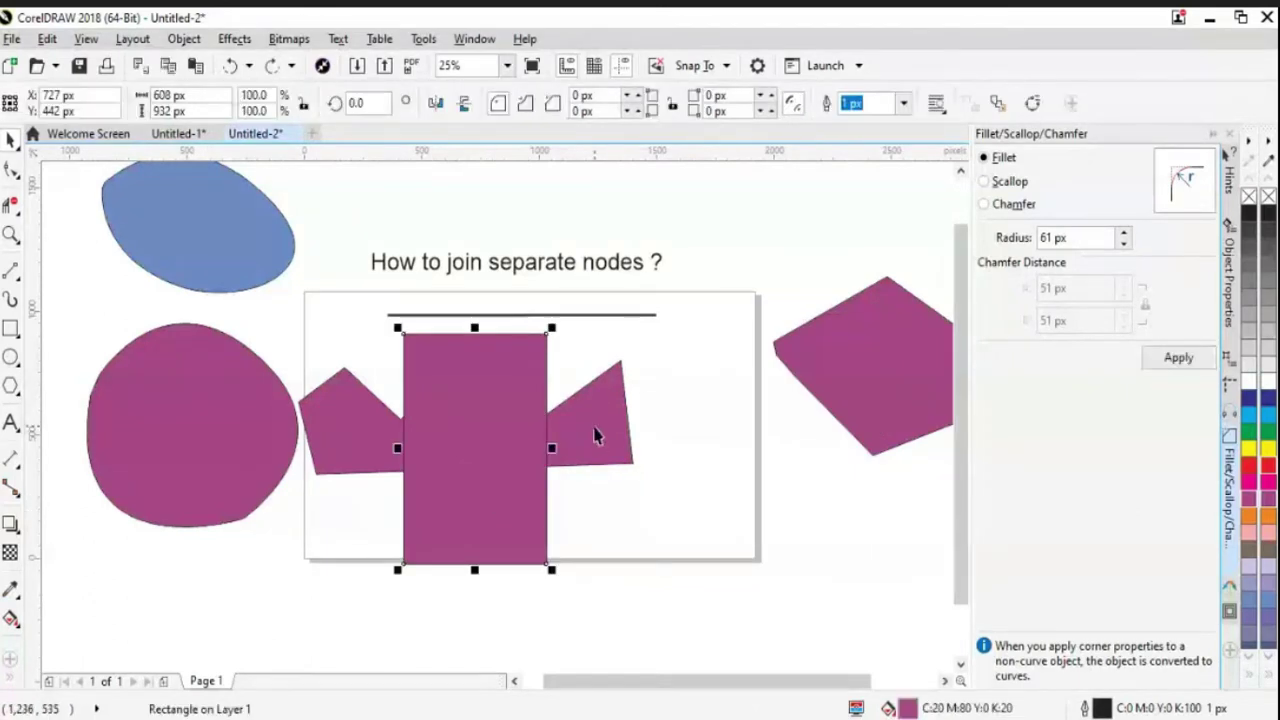
pyautogui.keyDown('shift'); pyautogui.click(595, 432); pyautogui.keyUp('shift')
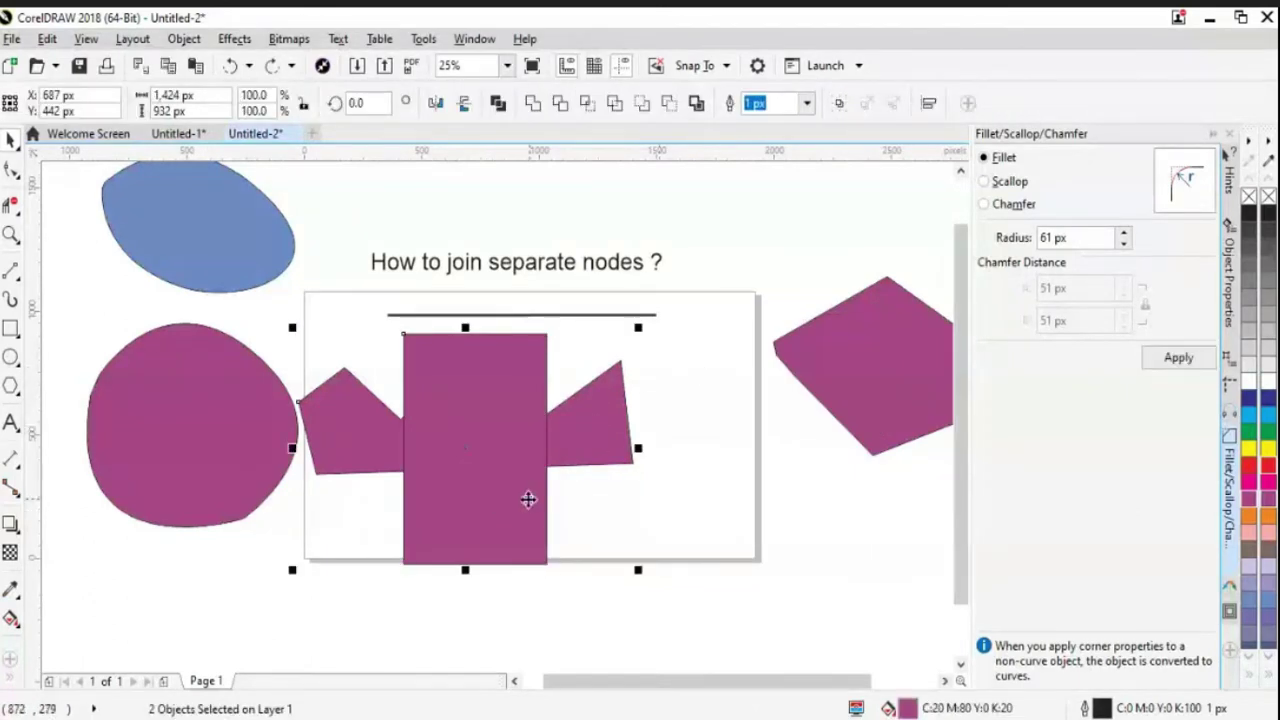
pyautogui.click(562, 105)
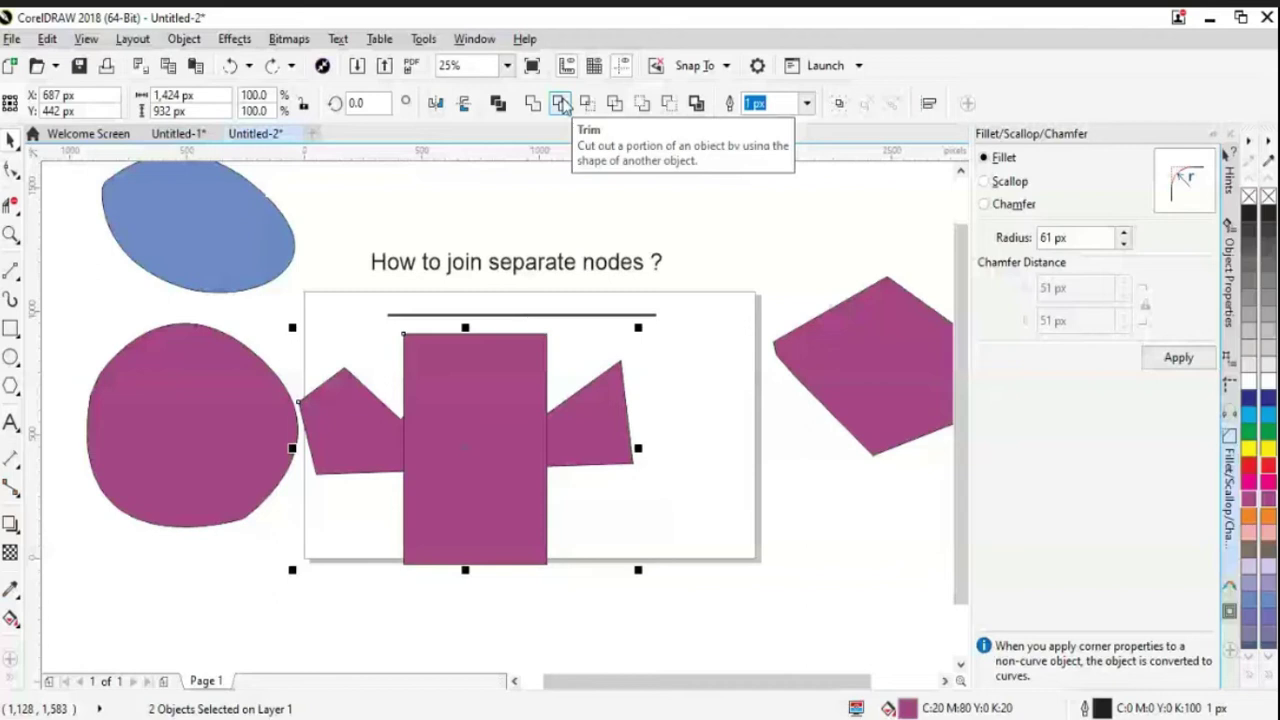
pyautogui.click(560, 103)
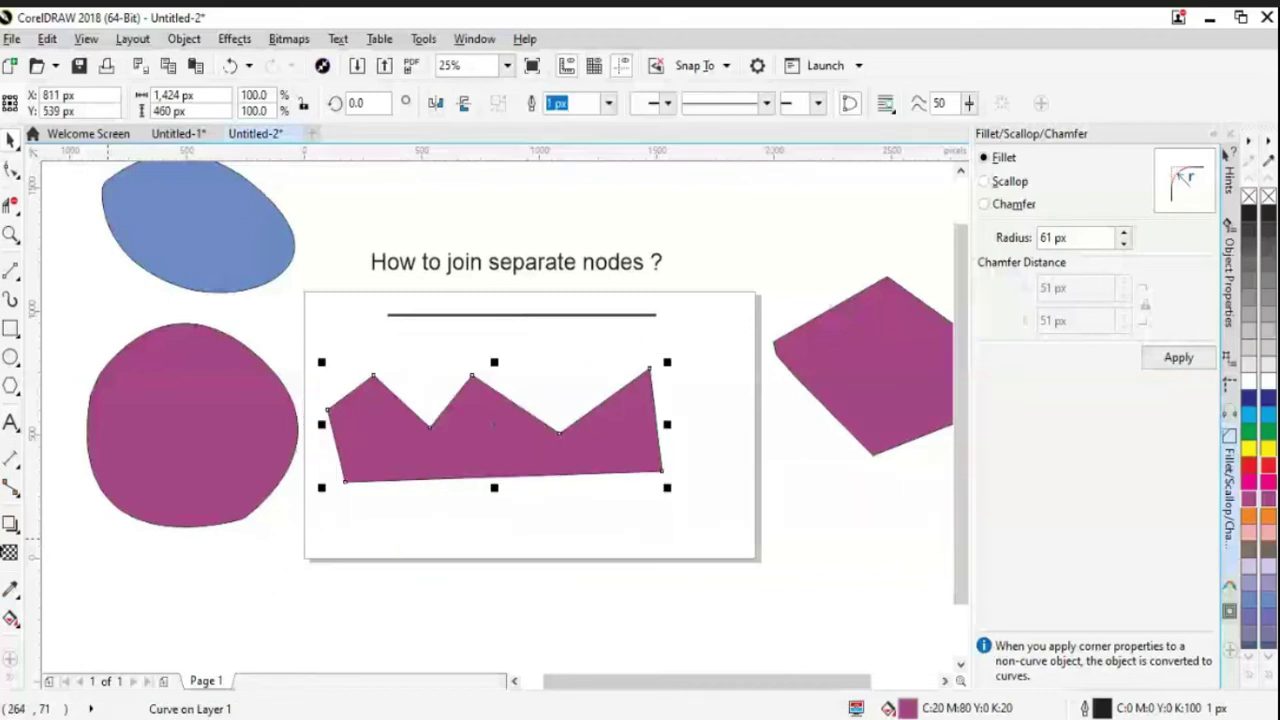
# Step: Draw a nearly vertical 2-point line about 1,024 px tall through the zigzag shape's second valley
pyautogui.click(16, 278)
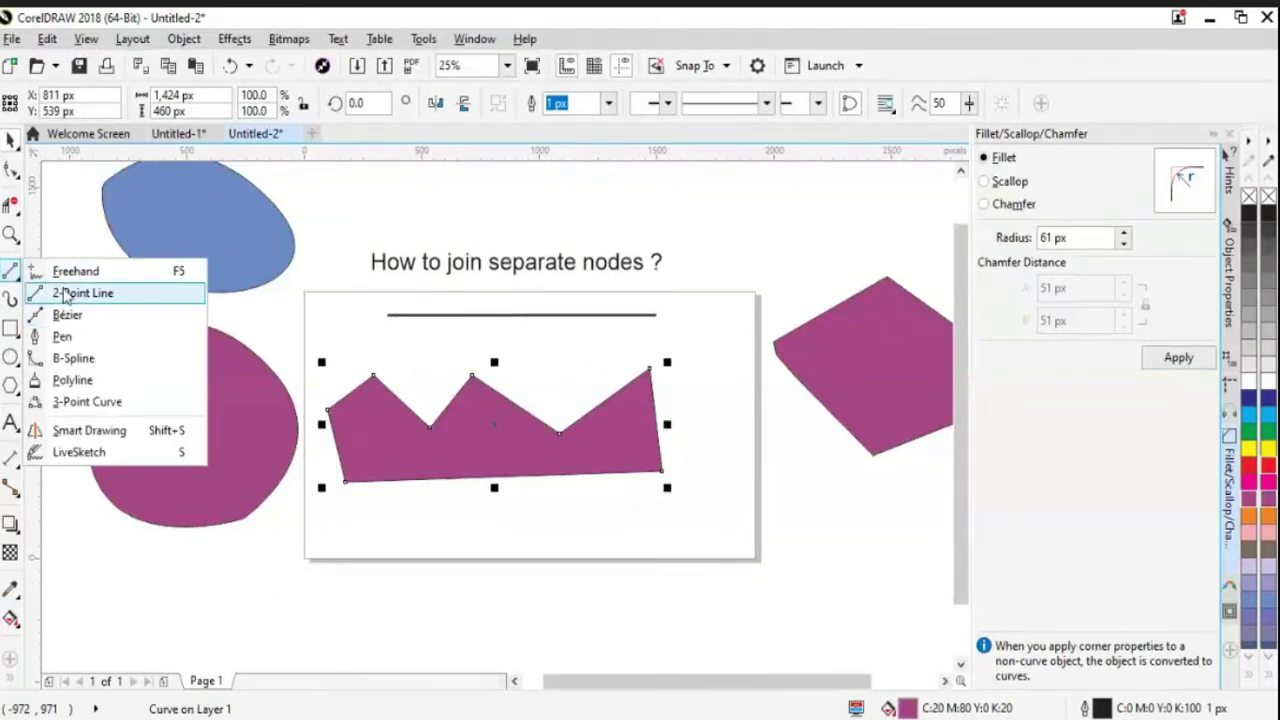
pyautogui.click(68, 291)
pyautogui.moveTo(562, 333); pyautogui.dragTo(561, 590)
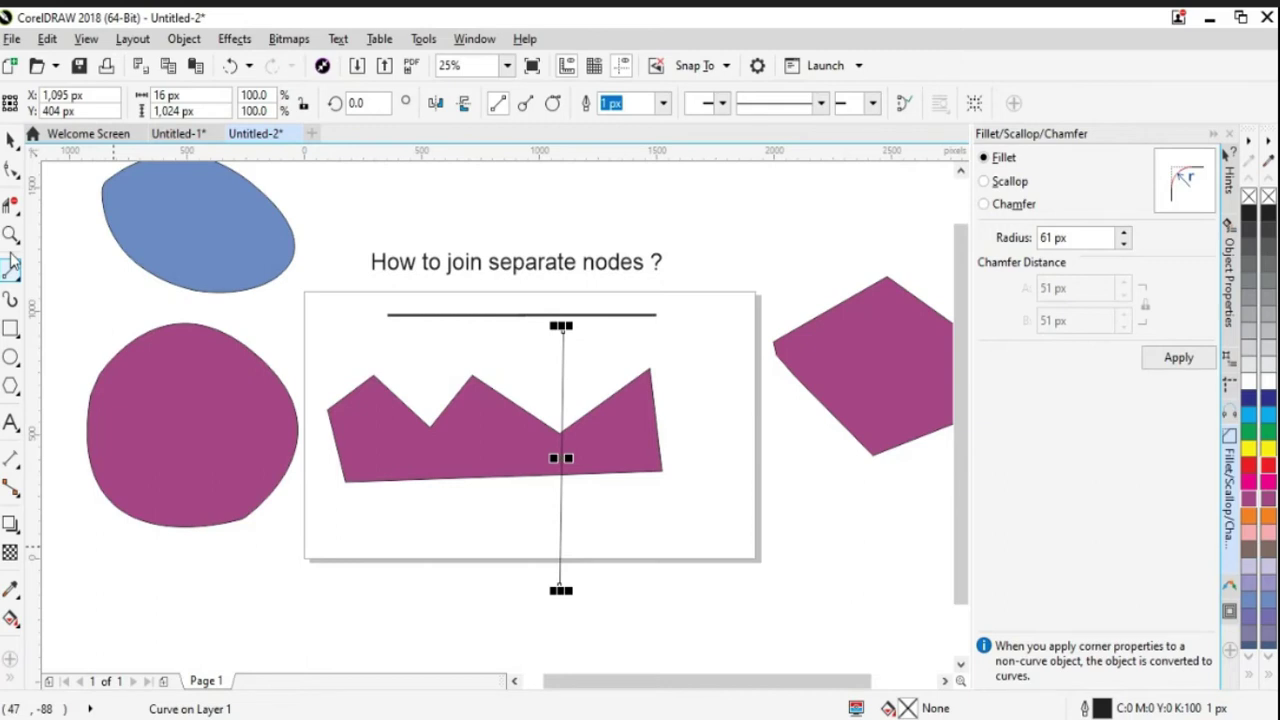
pyautogui.press('space')
# Step: Try the Virtual Segment Delete tool with the zigzag shape and crossing line selected, and clear the line from the page
pyautogui.click(650, 470)
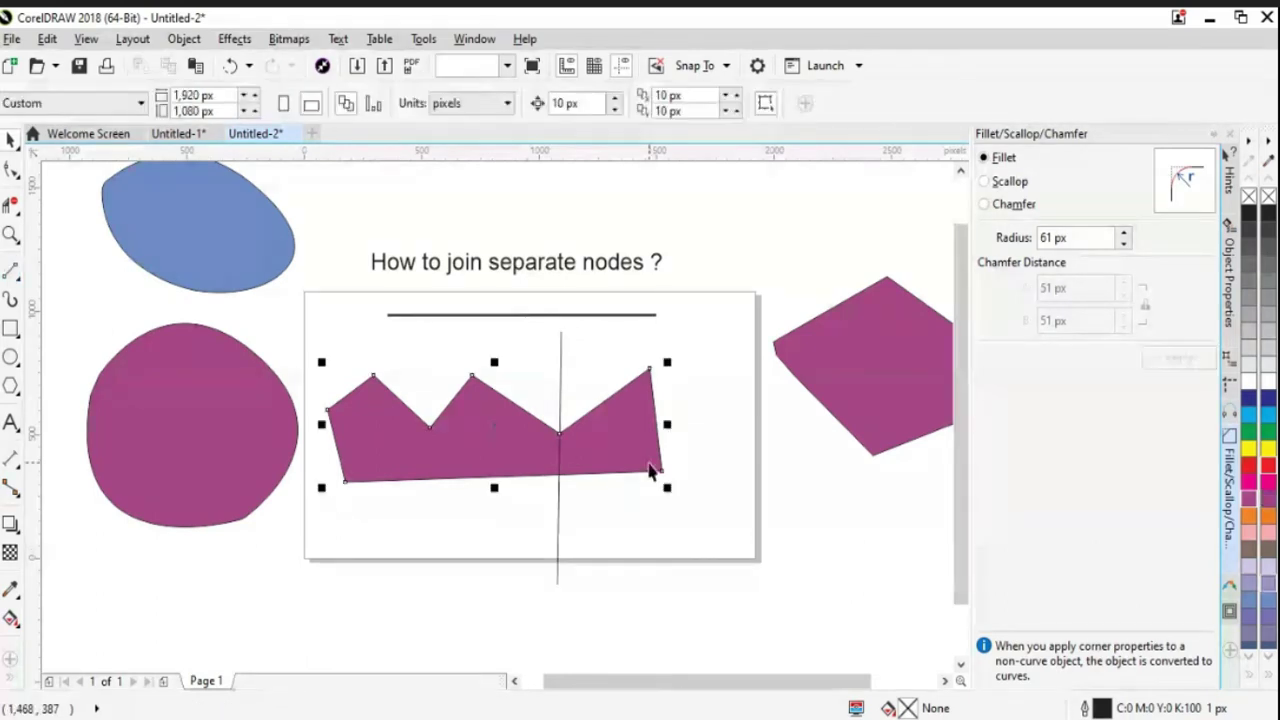
pyautogui.click(12, 206)
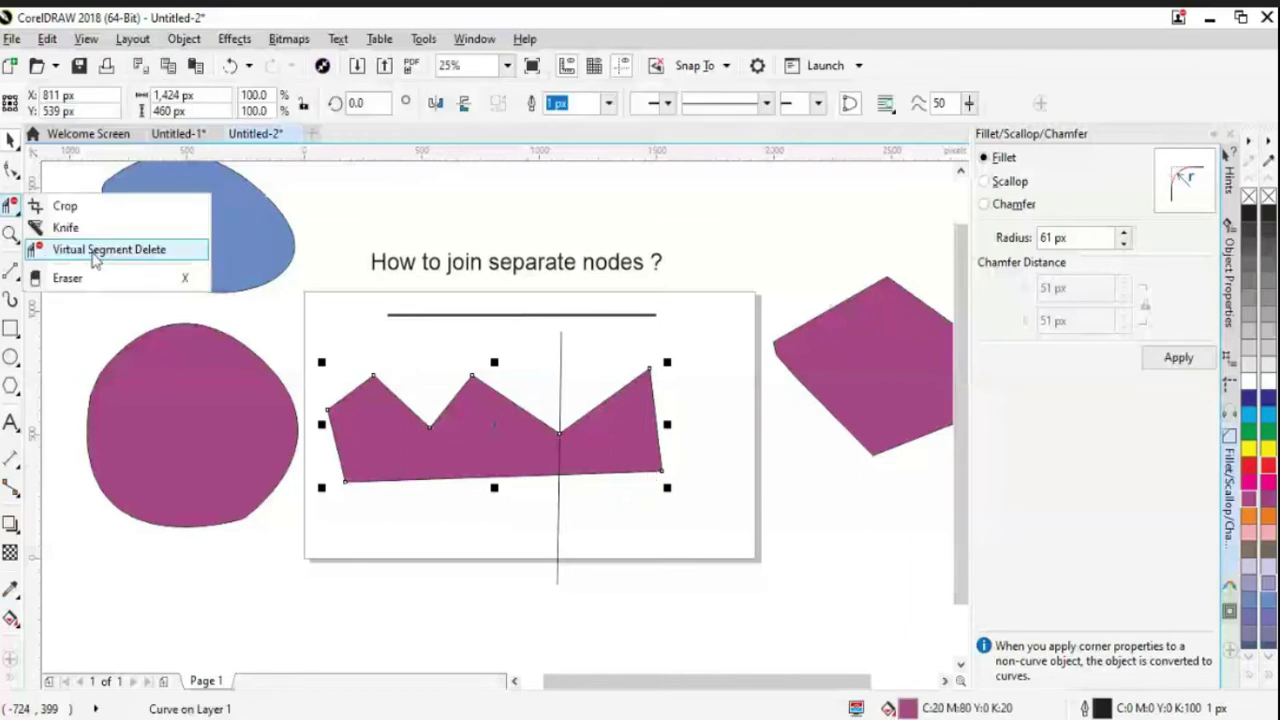
pyautogui.click(100, 250)
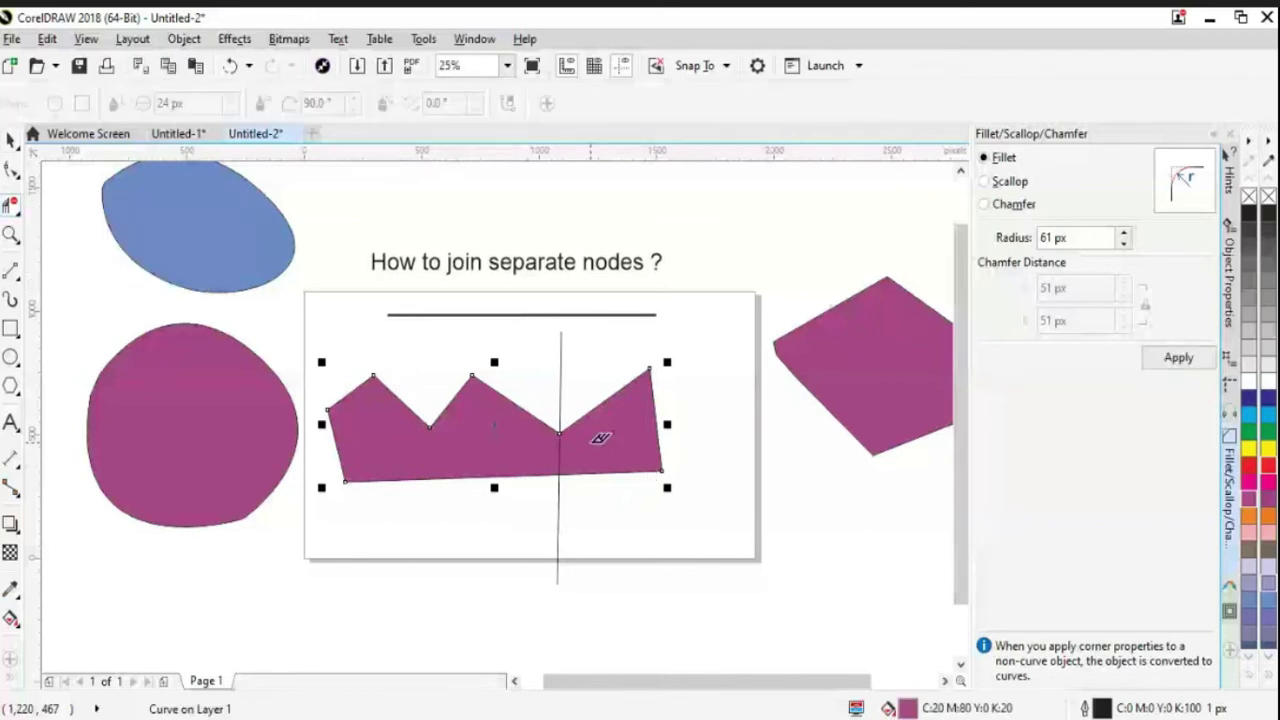
pyautogui.press('space')
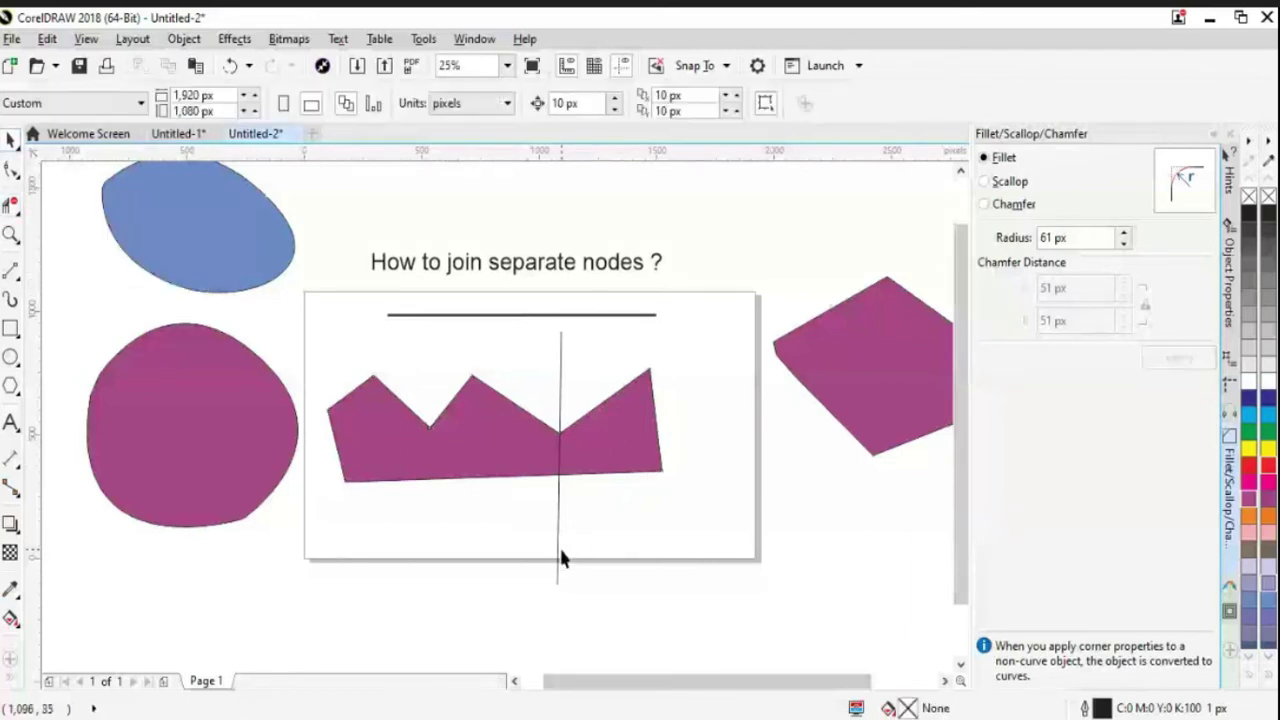
pyautogui.click(553, 549)
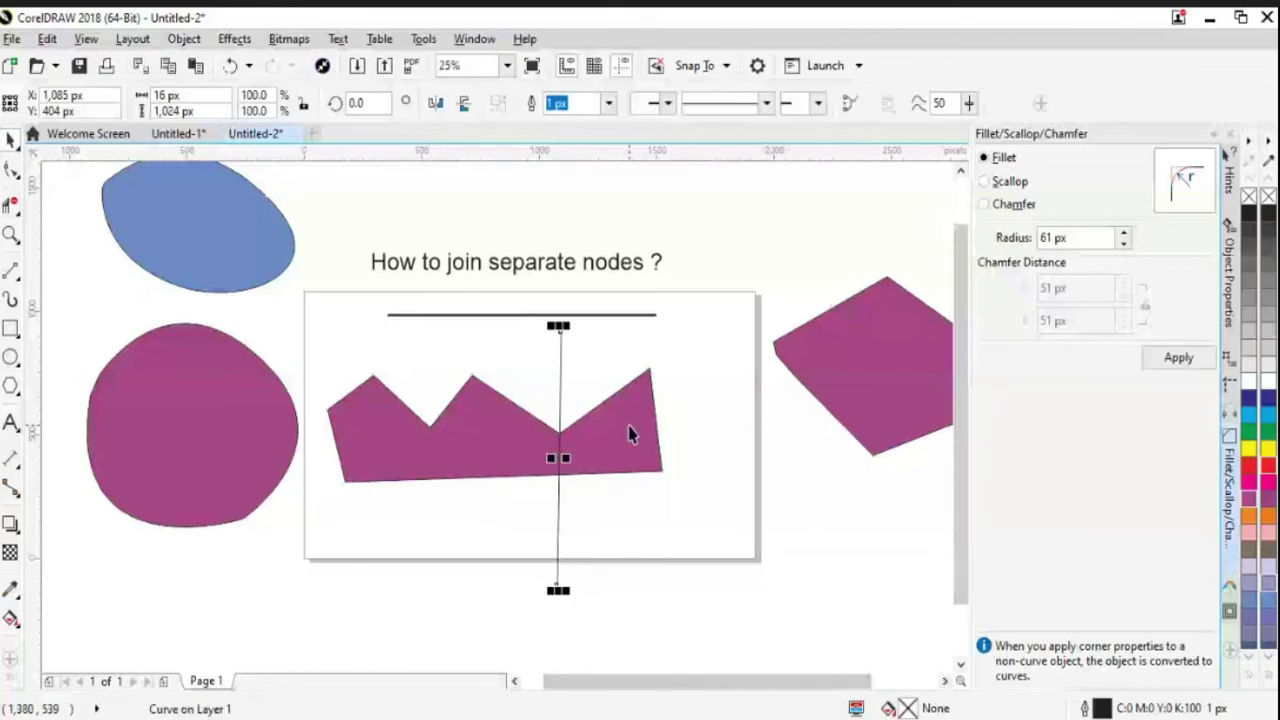
pyautogui.keyDown('shift'); pyautogui.click(630, 432); pyautogui.keyUp('shift')
pyautogui.press('space')
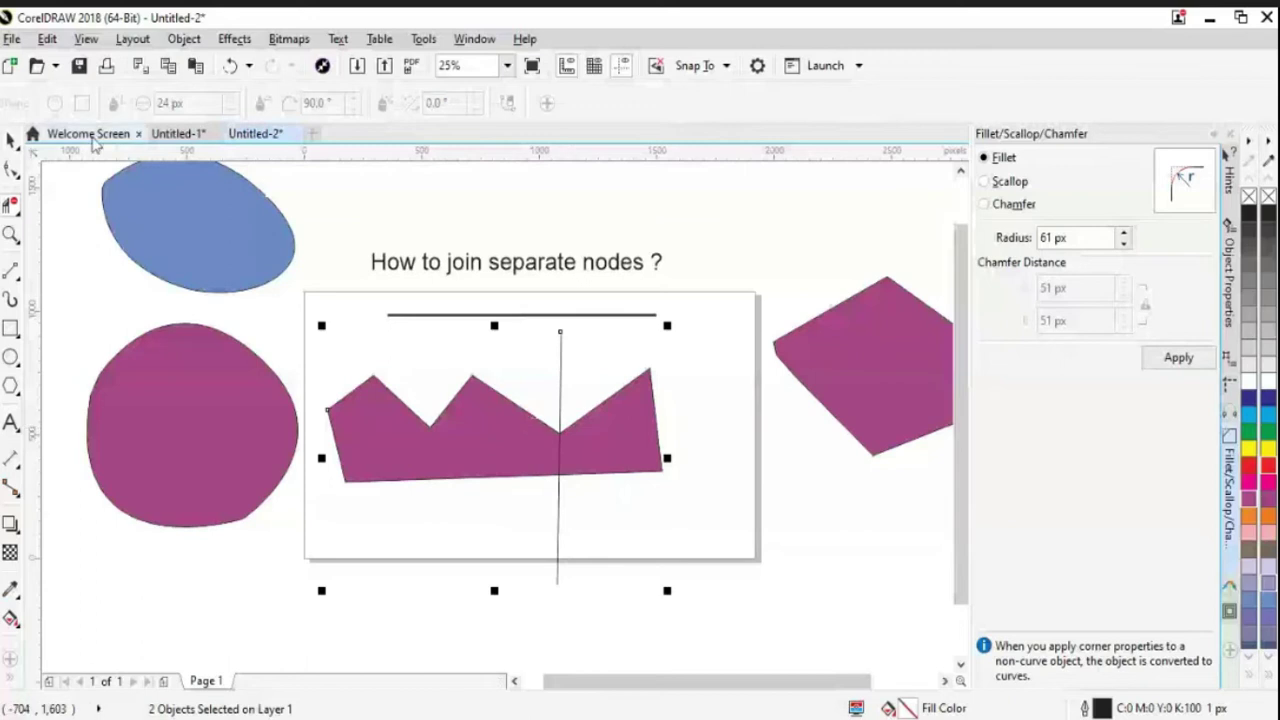
pyautogui.press('space')
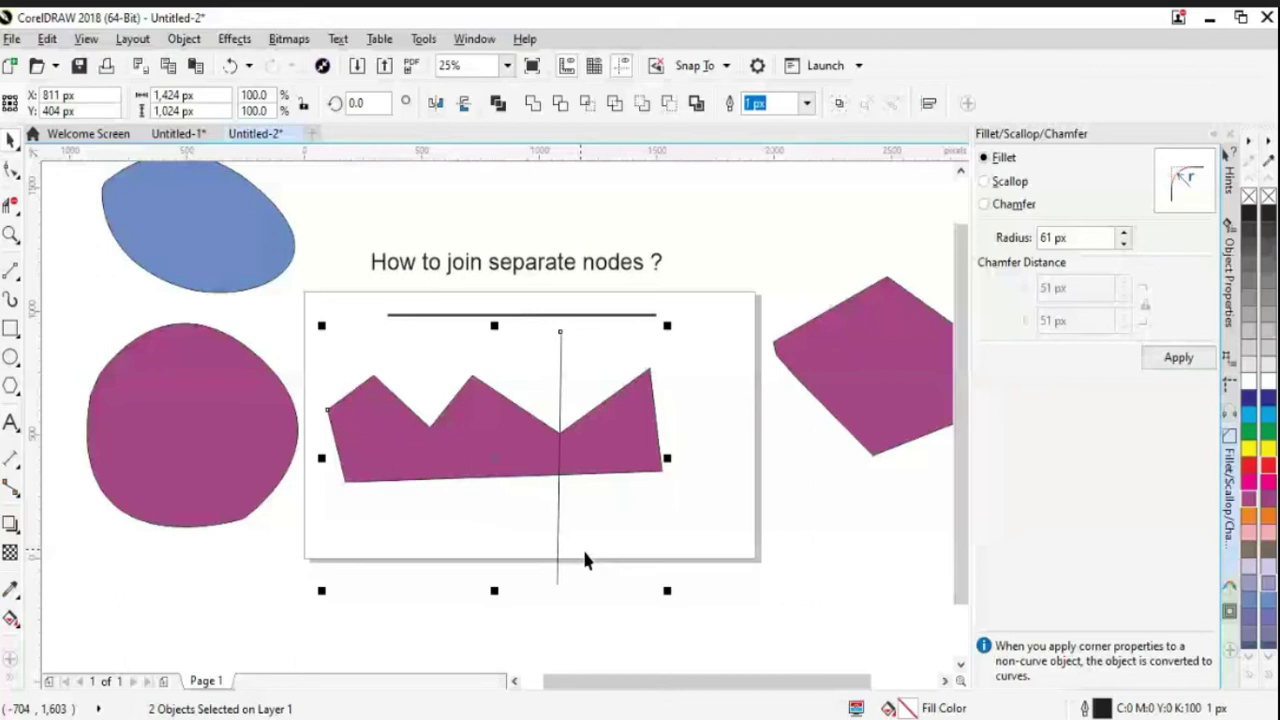
pyautogui.click(585, 560)
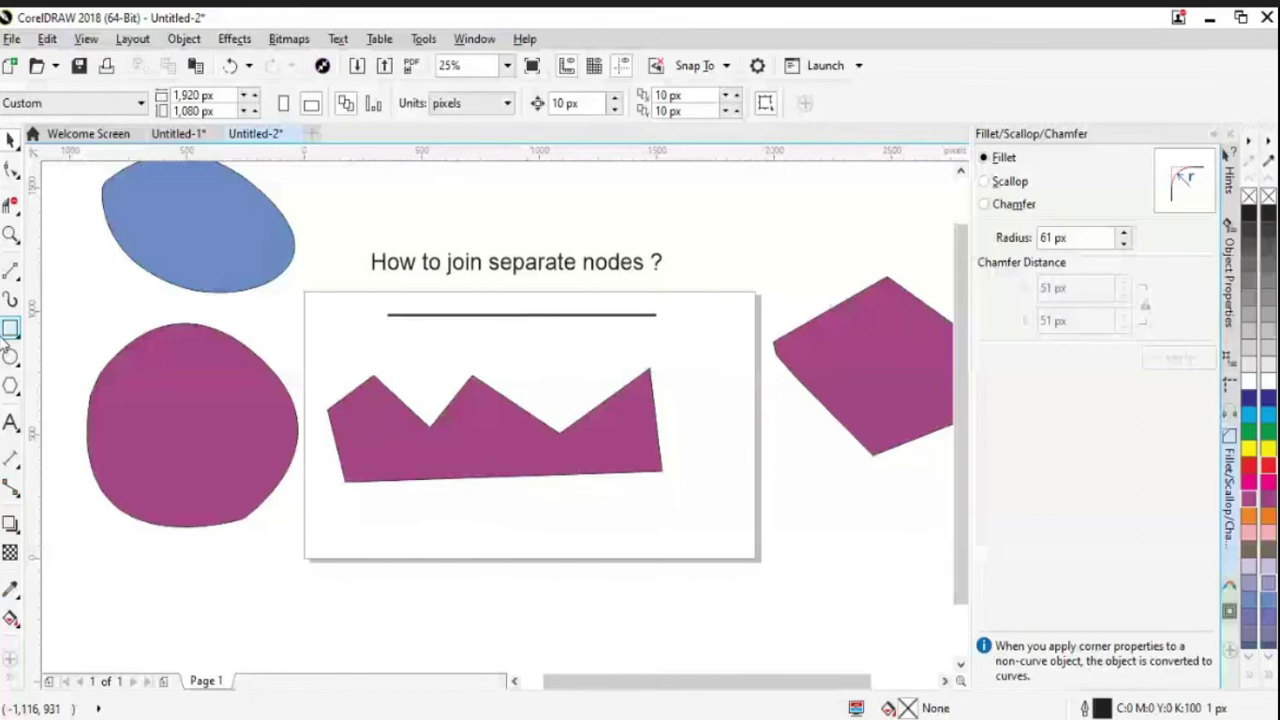
# Step: Draw a blue rectangle about 640 by 940 px over the zigzag shape's last peak and bring it to the front
pyautogui.moveTo(553, 339); pyautogui.dragTo(715, 581)
pyautogui.press('Left')
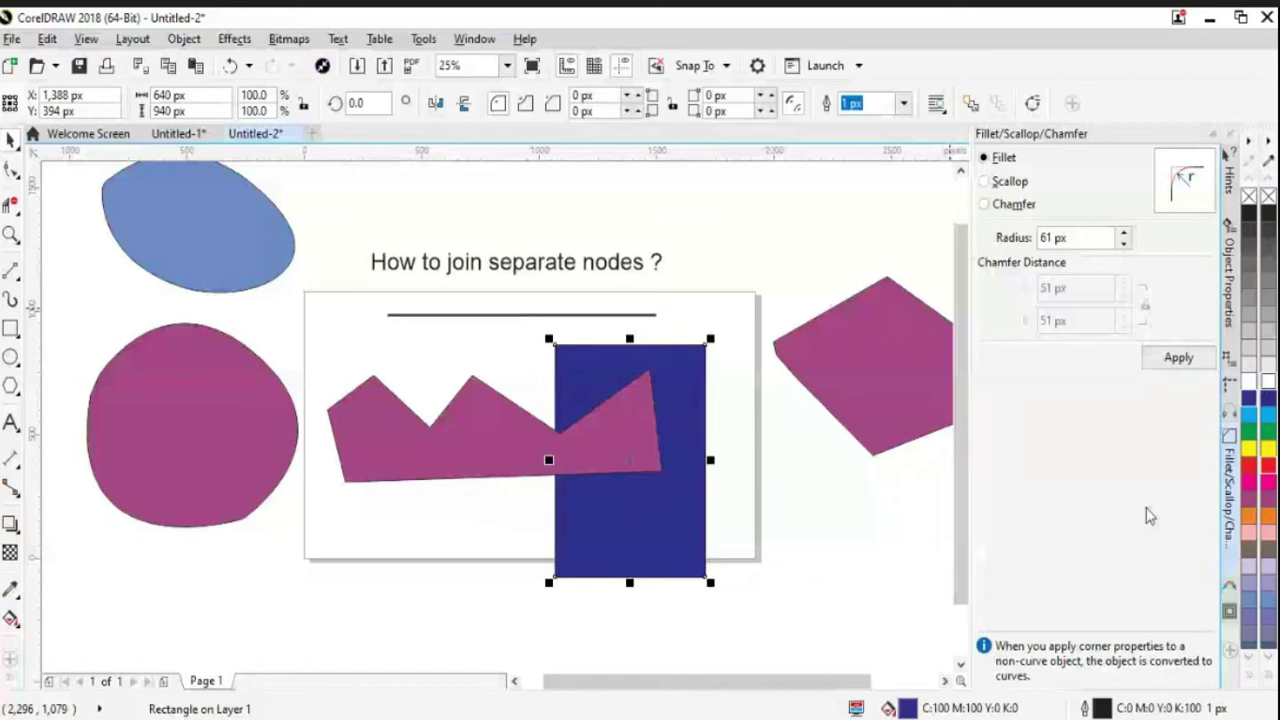
pyautogui.hotkey('shift', 'pageup')
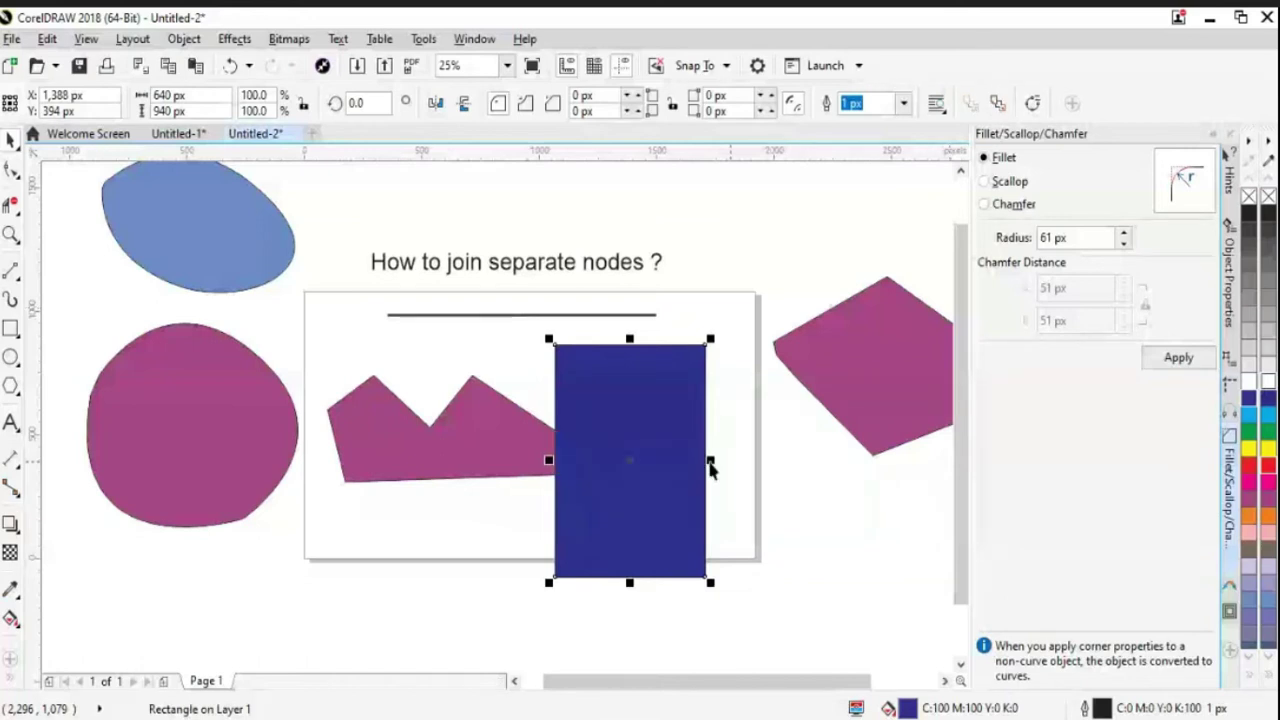
pyautogui.keyDown('shift'); pyautogui.click(466, 462); pyautogui.keyUp('shift')
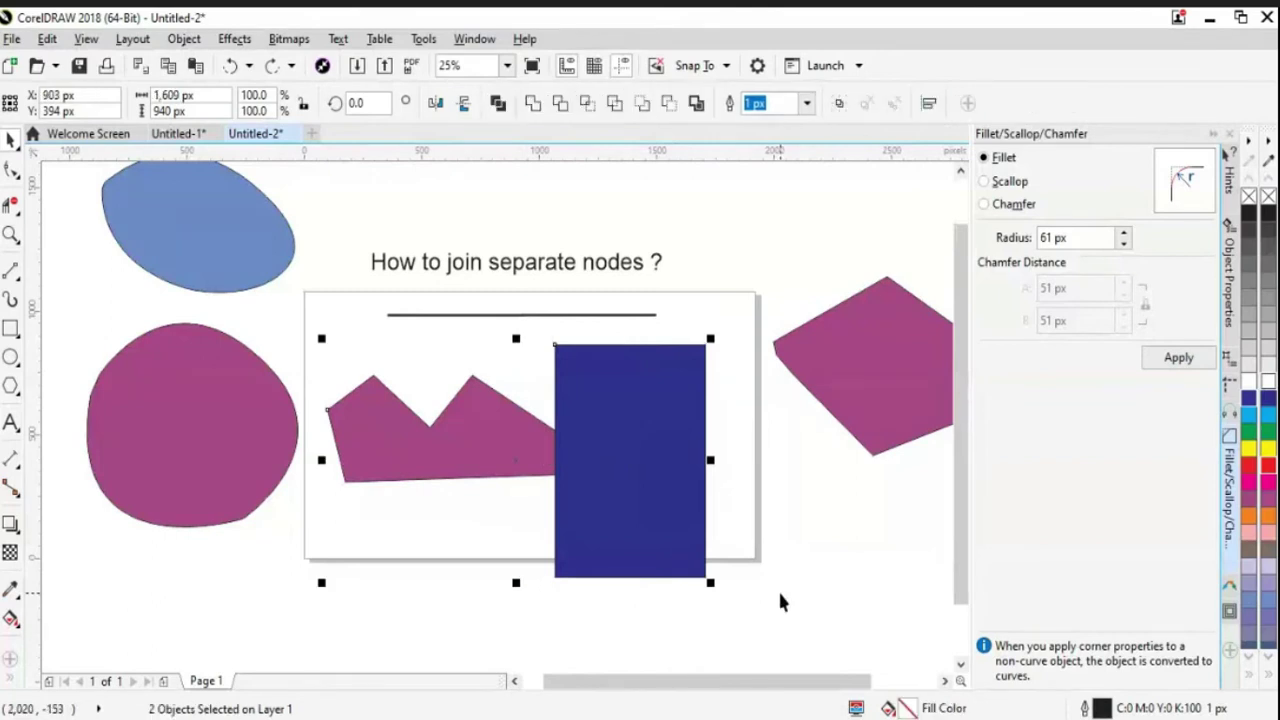
pyautogui.click(780, 598)
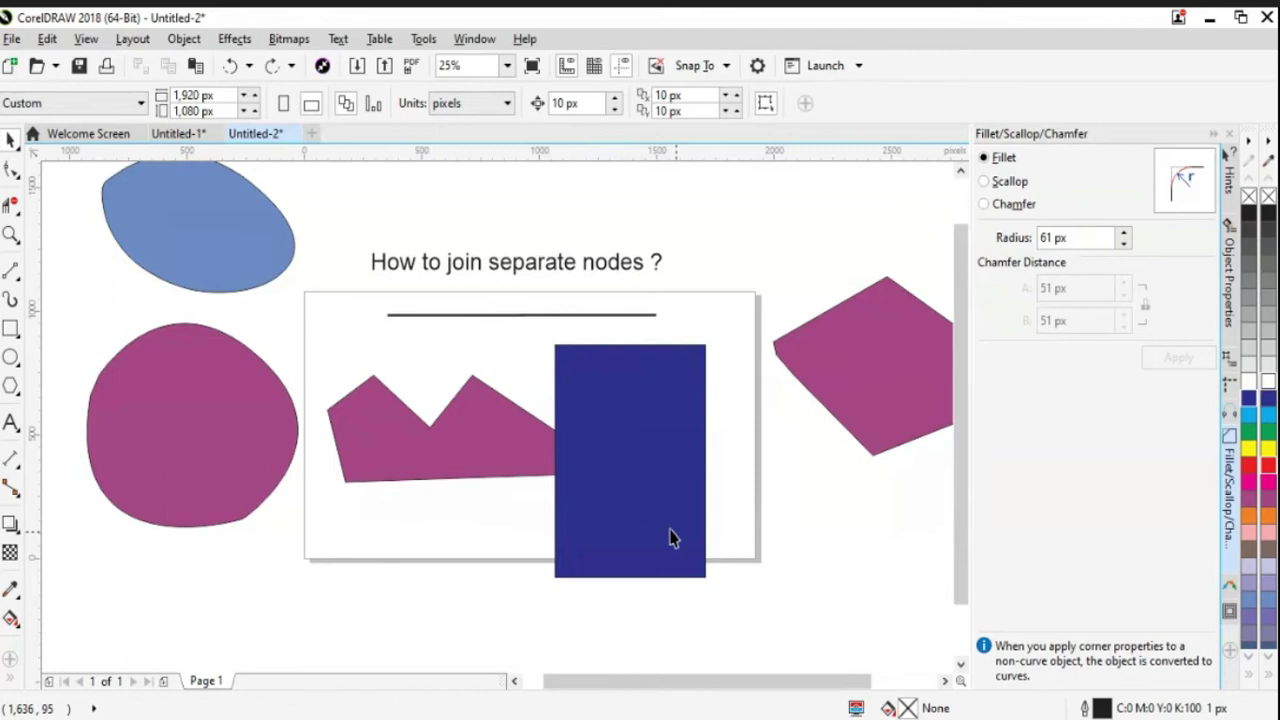
# Step: Undo the blue rectangle and shift the zigzag shape slightly to the right on the page
pyautogui.hotkey('ctrl', 'z')
pyautogui.moveTo(480, 447); pyautogui.dragTo(510, 443)
pyautogui.click(595, 537)
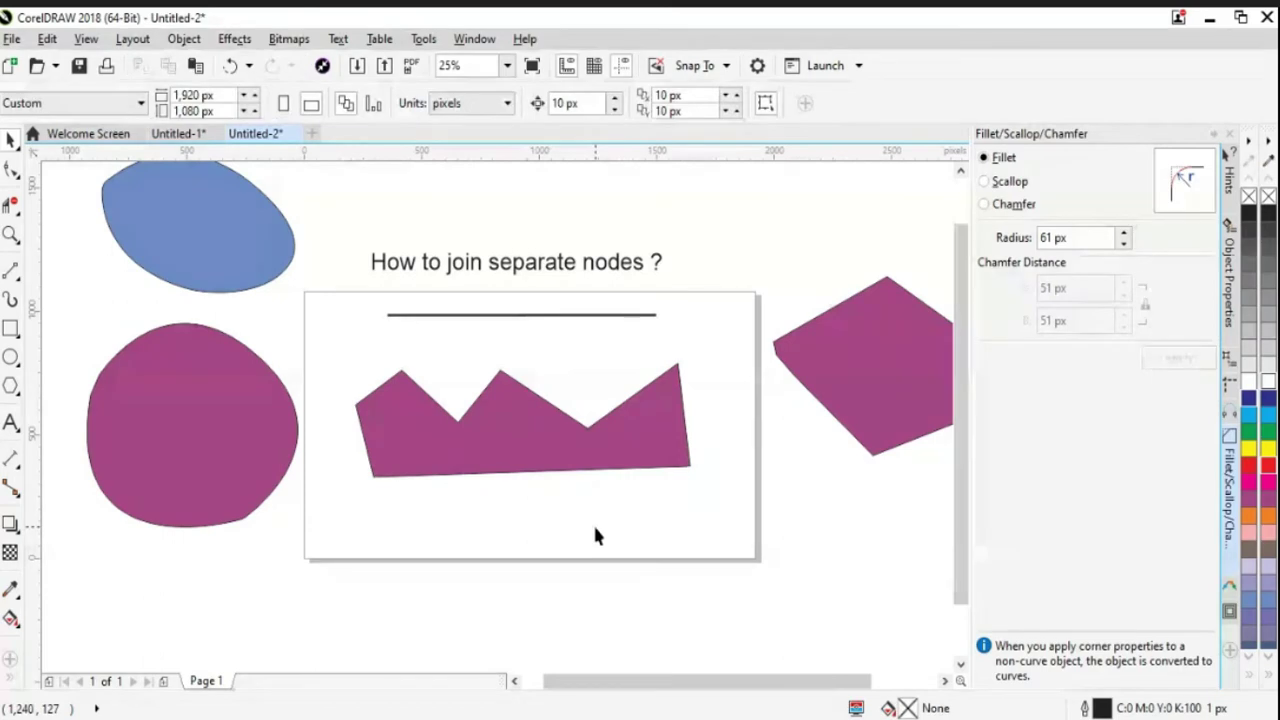
# Step: Show the available cropping and erasing tools for cutting the zigzag shape
pyautogui.click(12, 205)
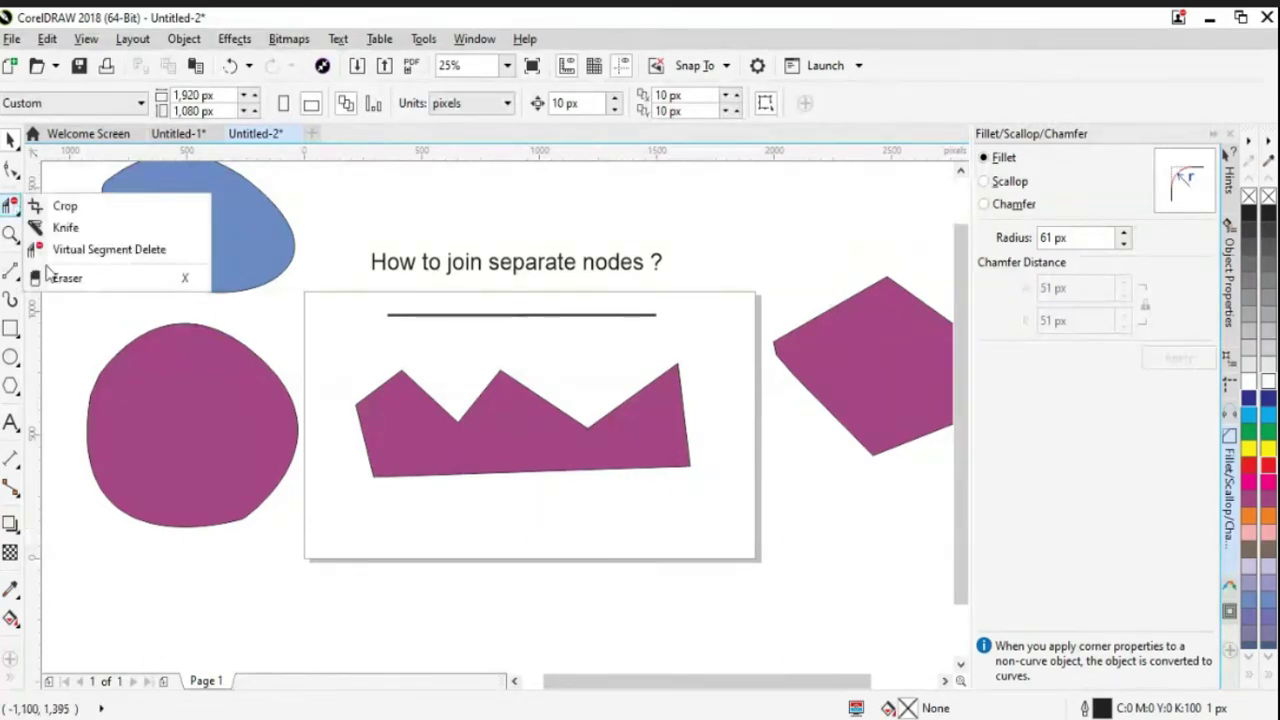
# Step: Try to erase a vertical cut through the purple zigzag shape at its second notch with the Eraser tool
pyautogui.click(100, 278)
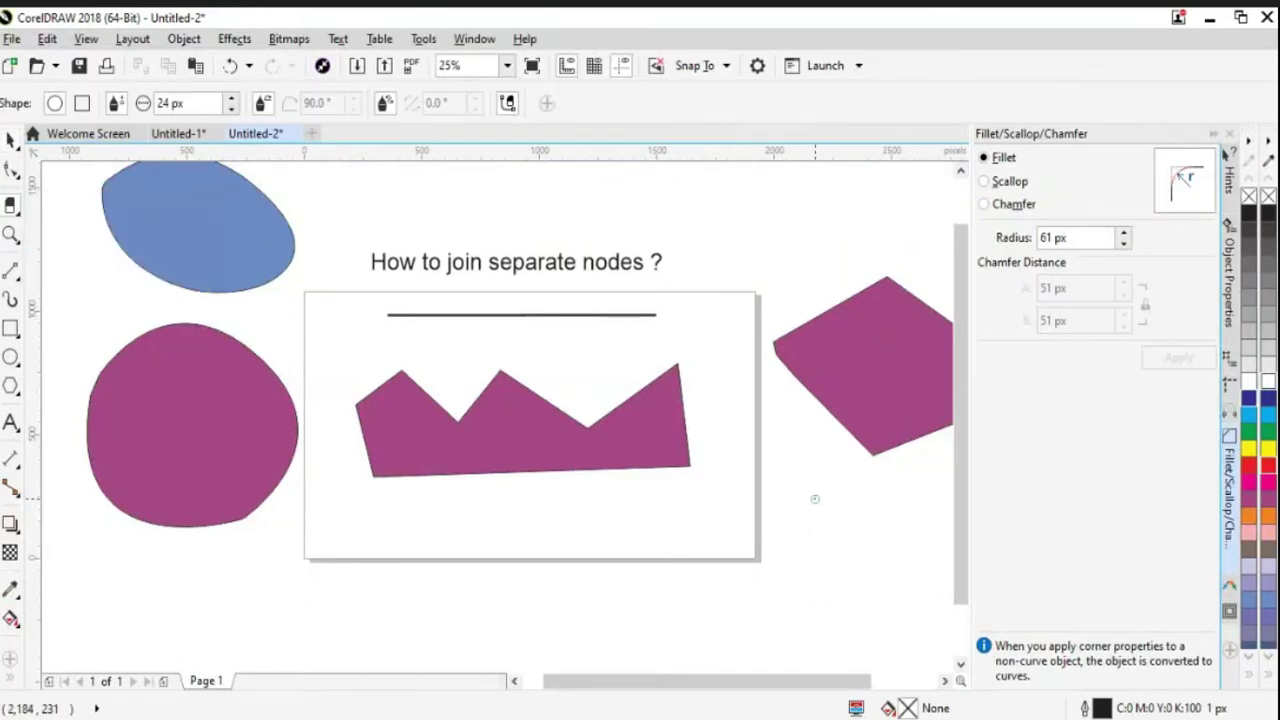
pyautogui.moveTo(590, 420); pyautogui.dragTo(590, 474)
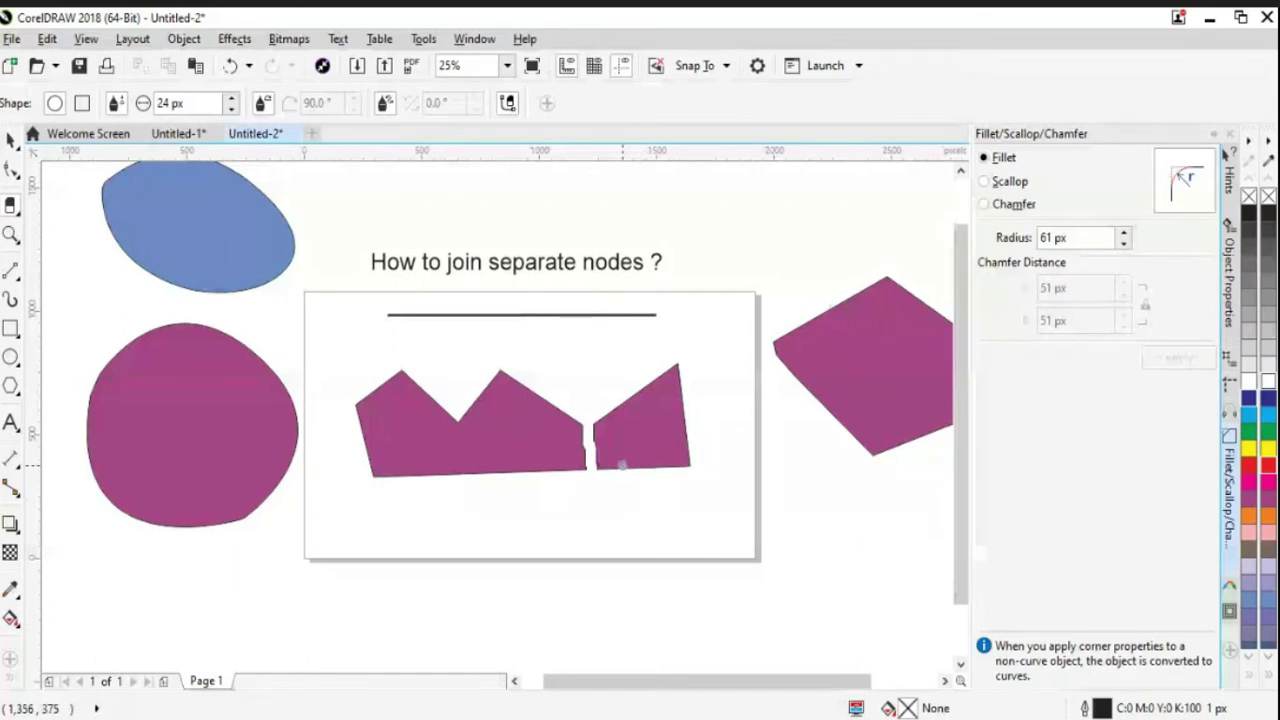
pyautogui.hotkey('ctrl', 'z')
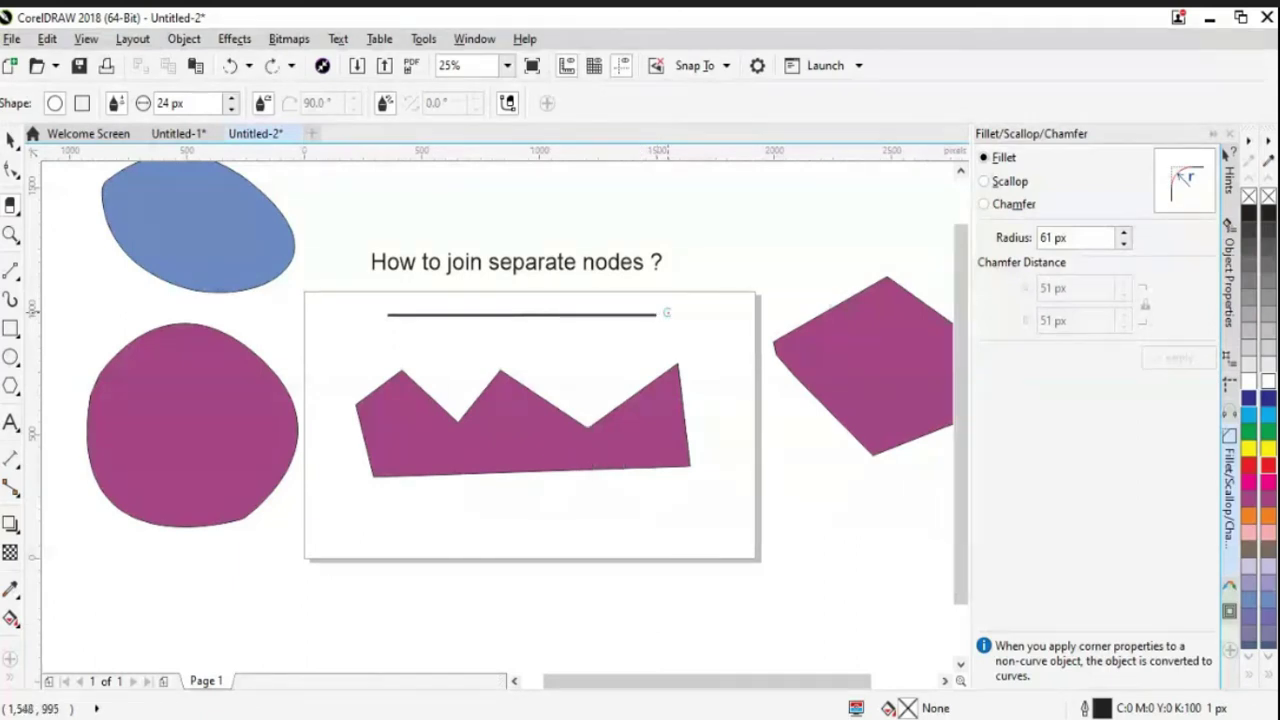
# Step: Erase the right end of the line above the zigzag shape and shorten the line to about half its length with the Shape tool
pyautogui.click(654, 313)
pyautogui.click(674, 368)
pyautogui.hotkey('ctrl', 'z')
pyautogui.click(11, 140)
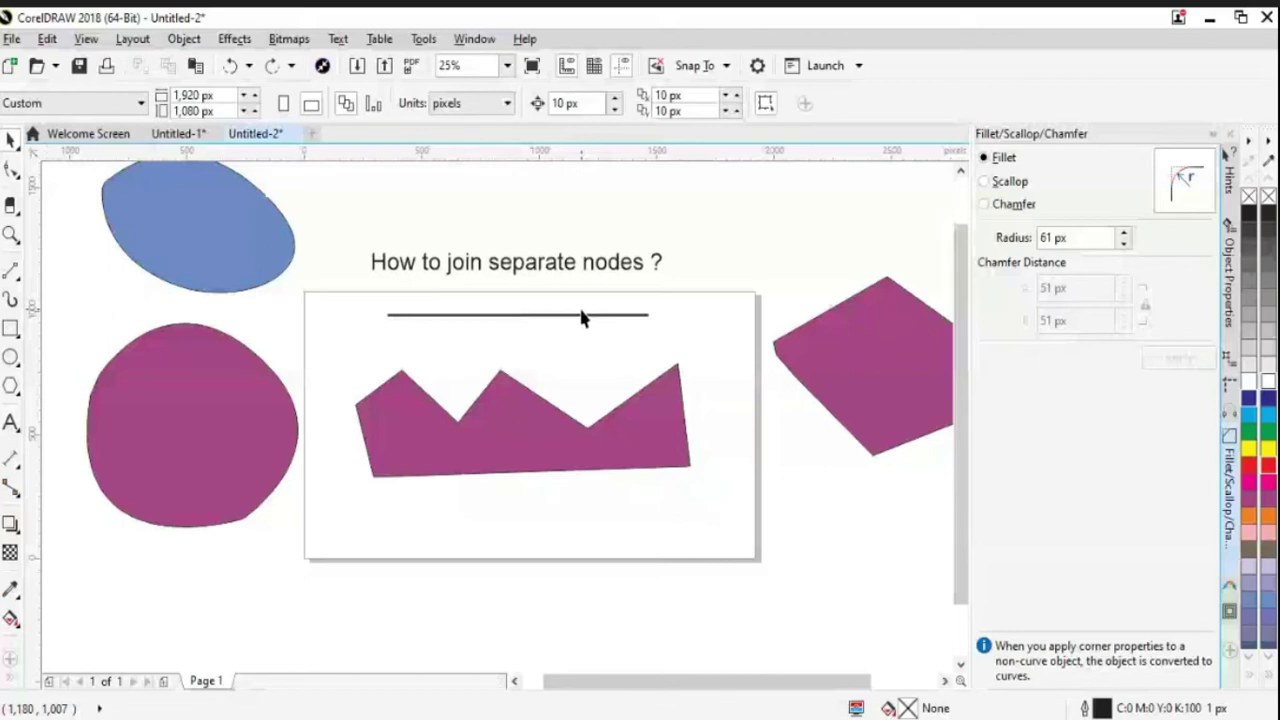
pyautogui.doubleClick(583, 318)
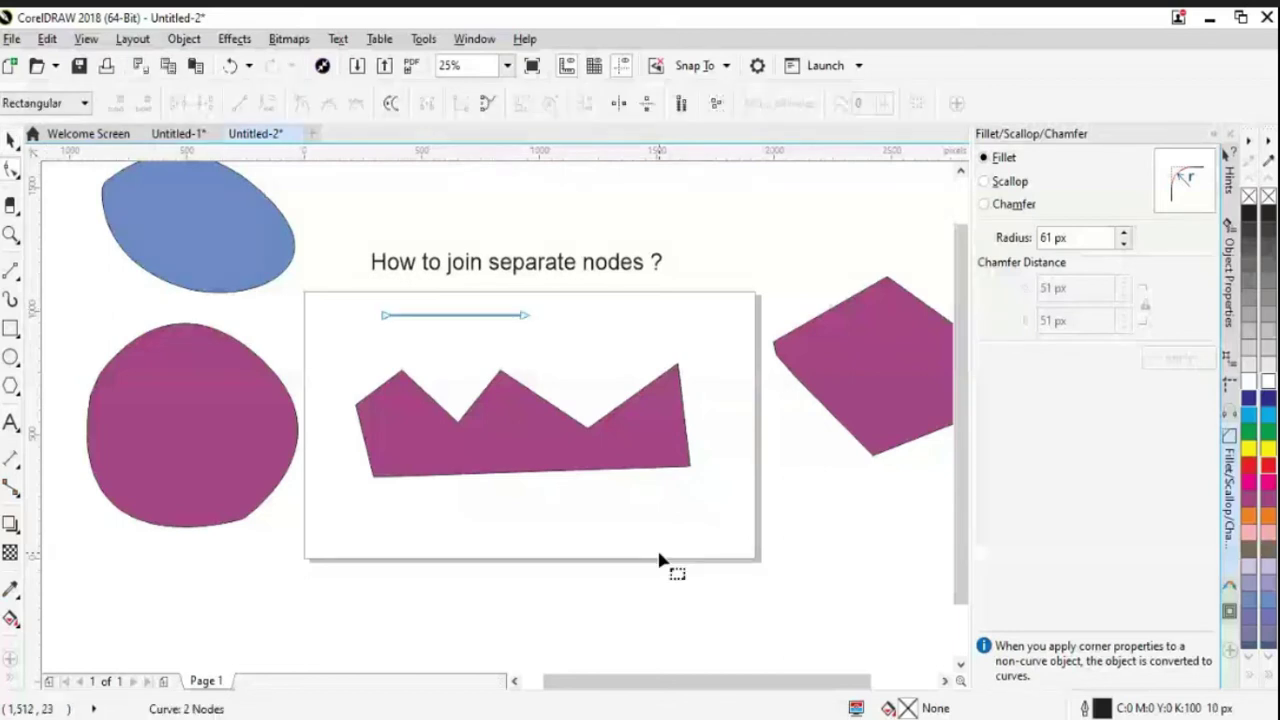
# Step: Select the purple zigzag shape on the page with the Pick tool
pyautogui.click(13, 206)
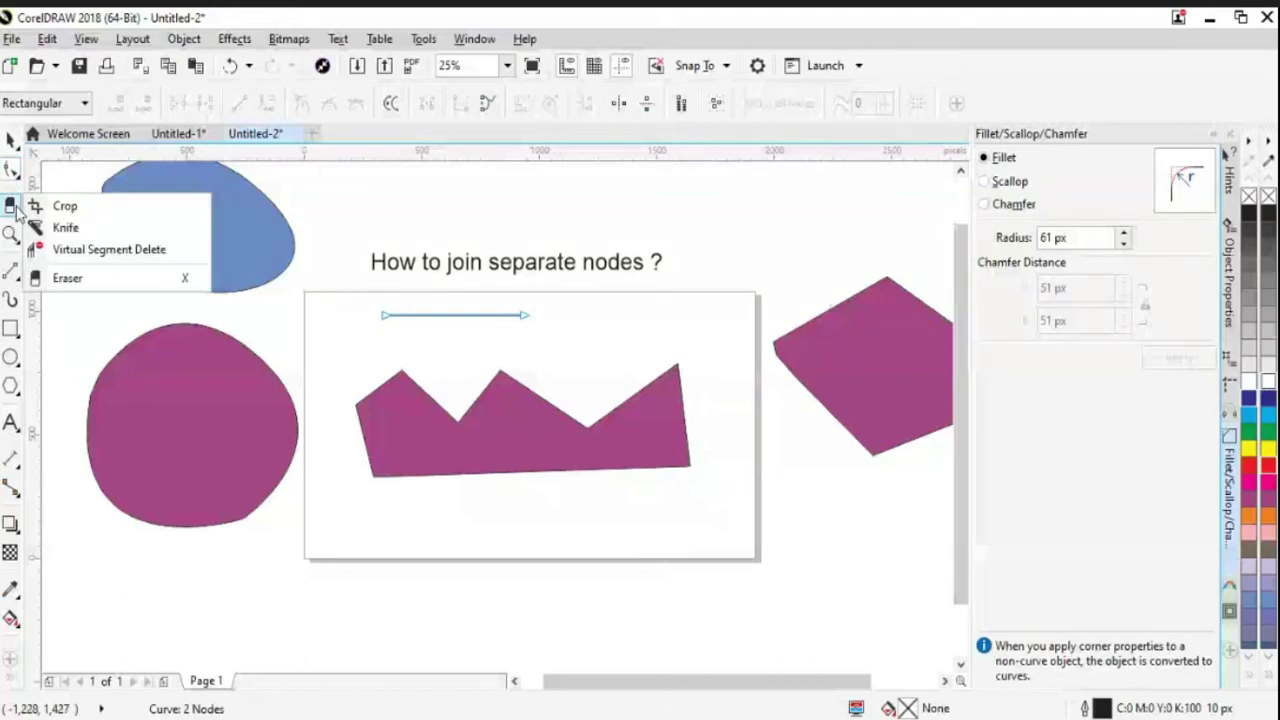
pyautogui.click(12, 145)
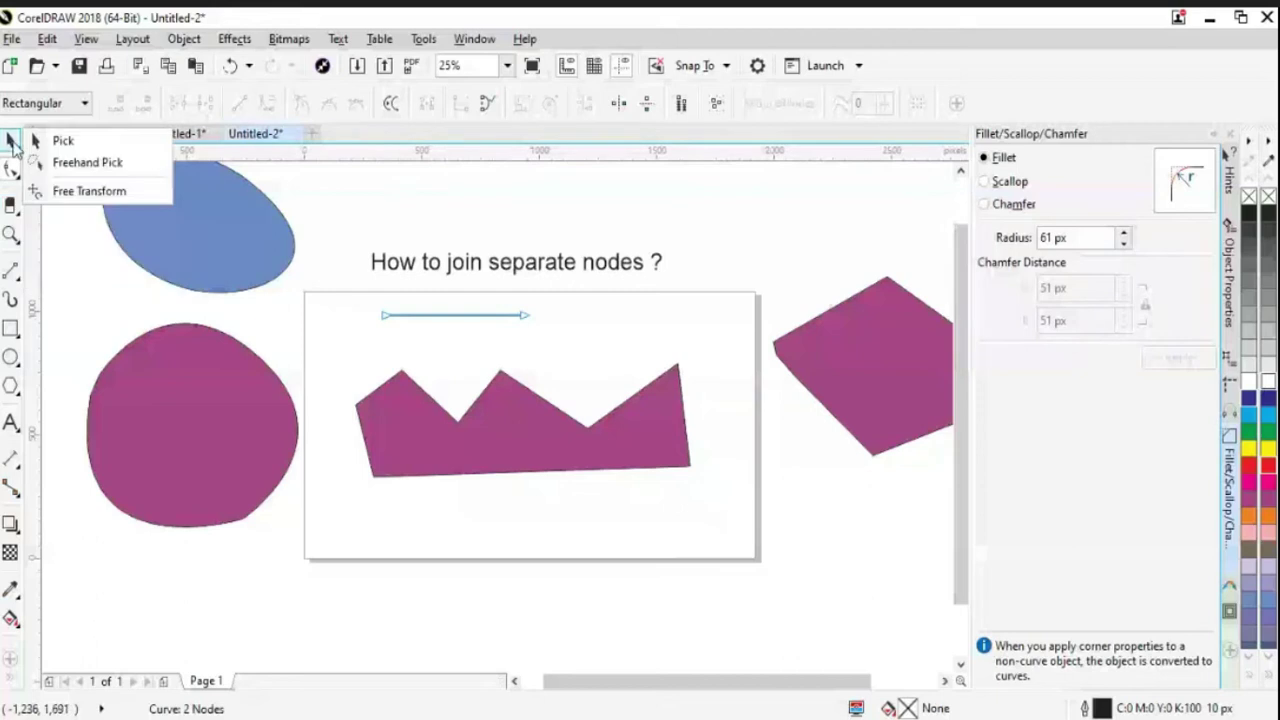
pyautogui.click(60, 141)
pyautogui.click(599, 448)
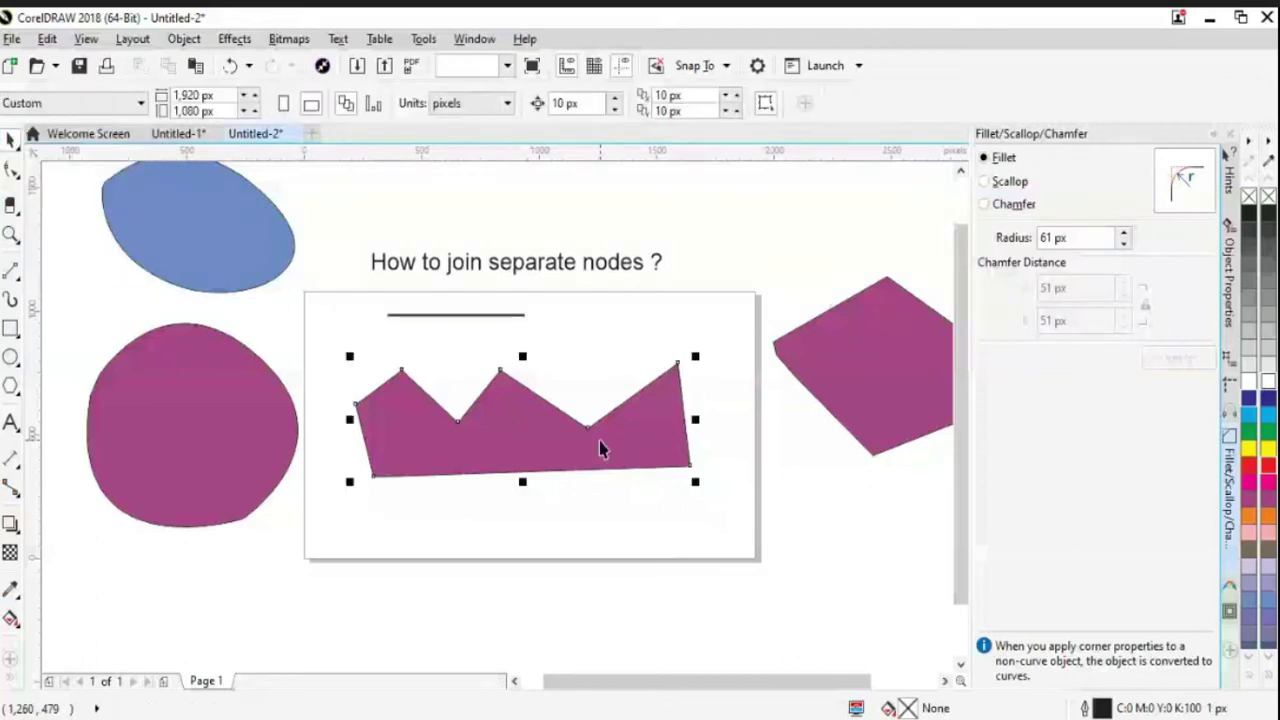
pyautogui.click(600, 448)
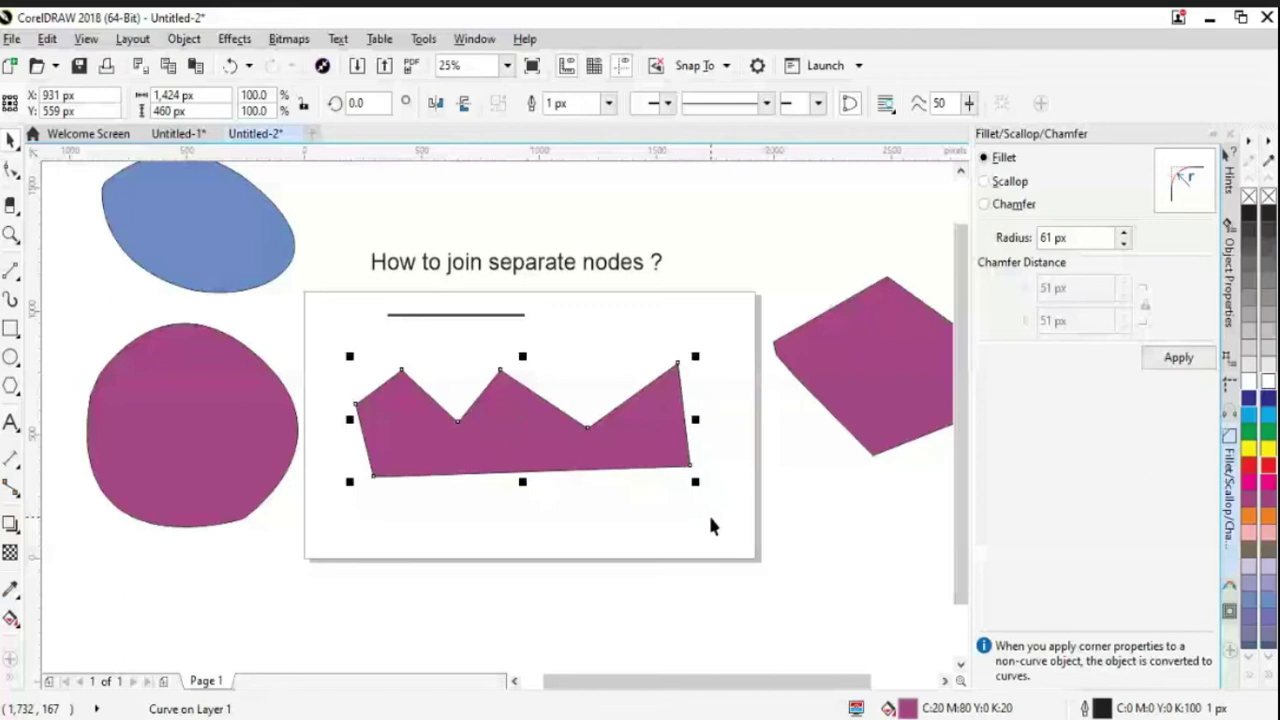
pyautogui.click(474, 39)
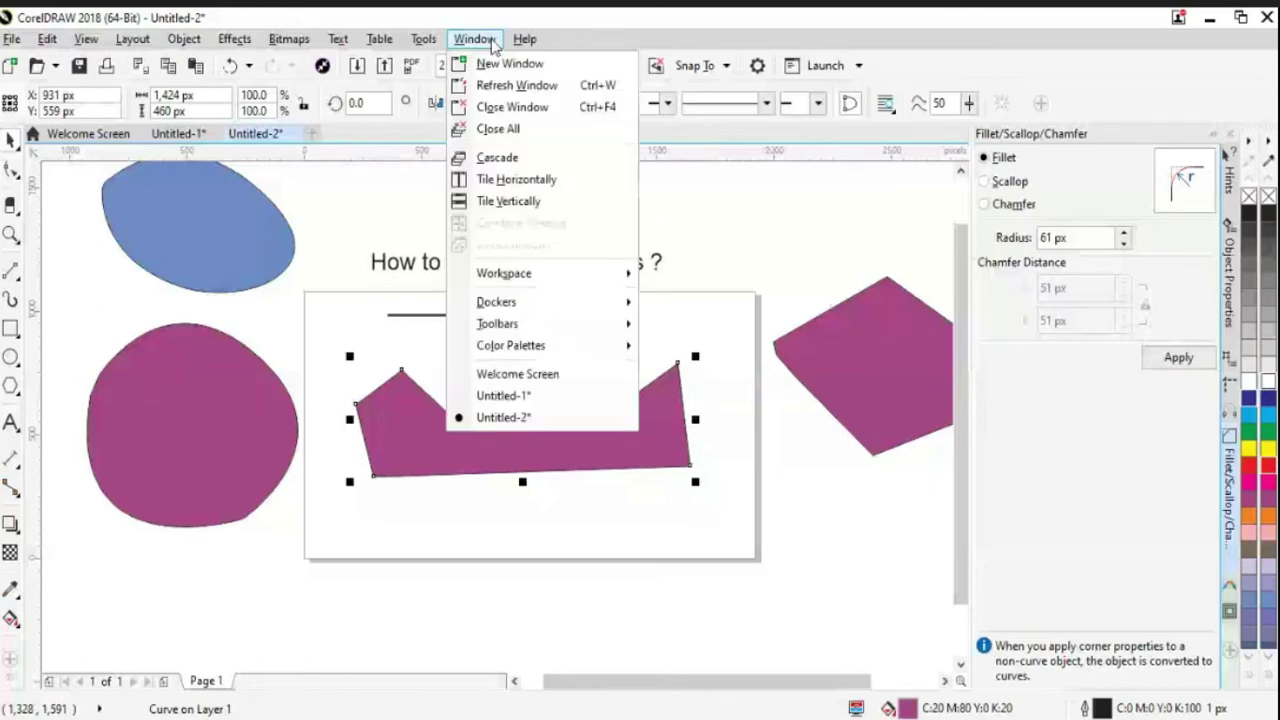
pyautogui.moveTo(574, 277)
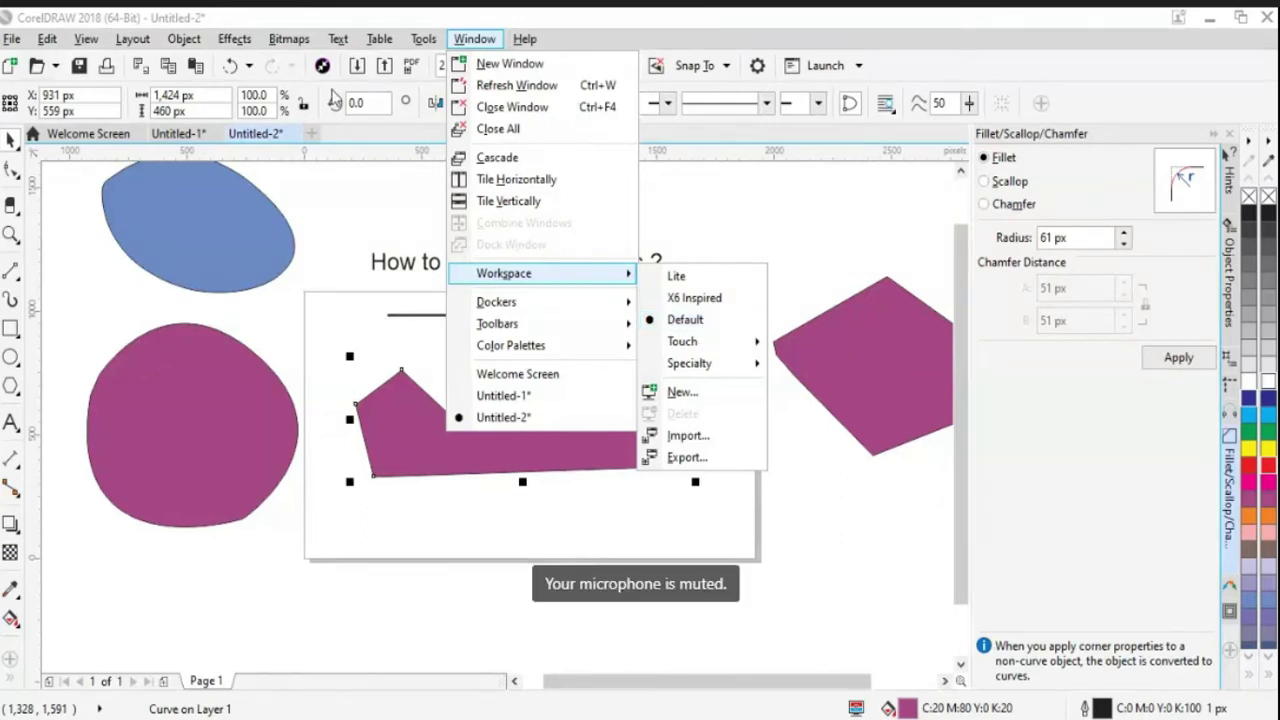
pyautogui.press('Escape')
pyautogui.press('Escape')
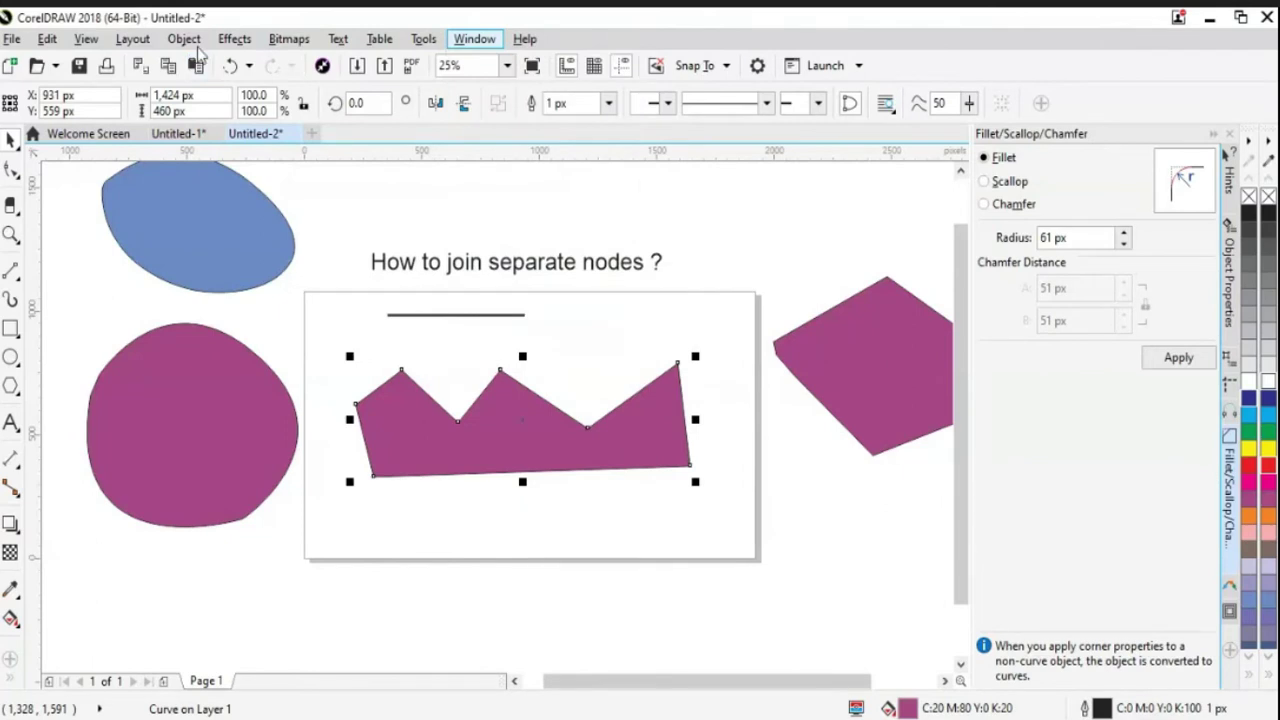
# Step: Open the Join Curves settings
pyautogui.click(192, 40)
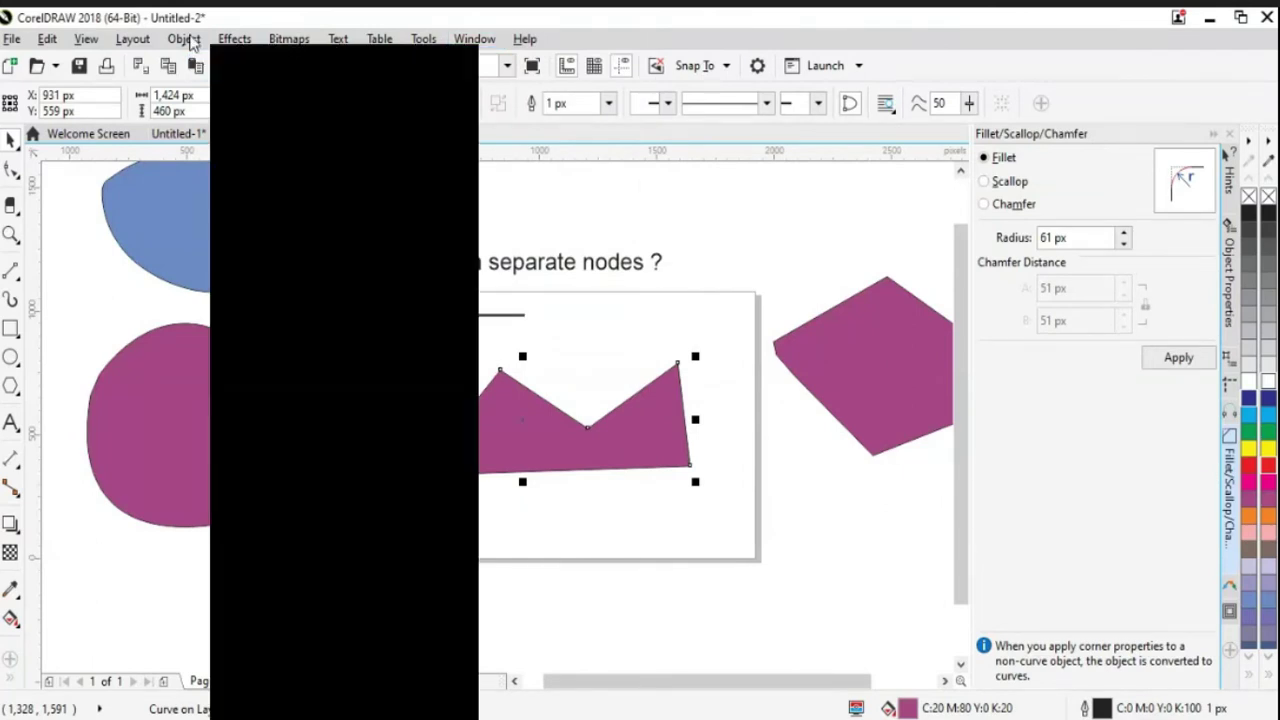
pyautogui.click(190, 42)
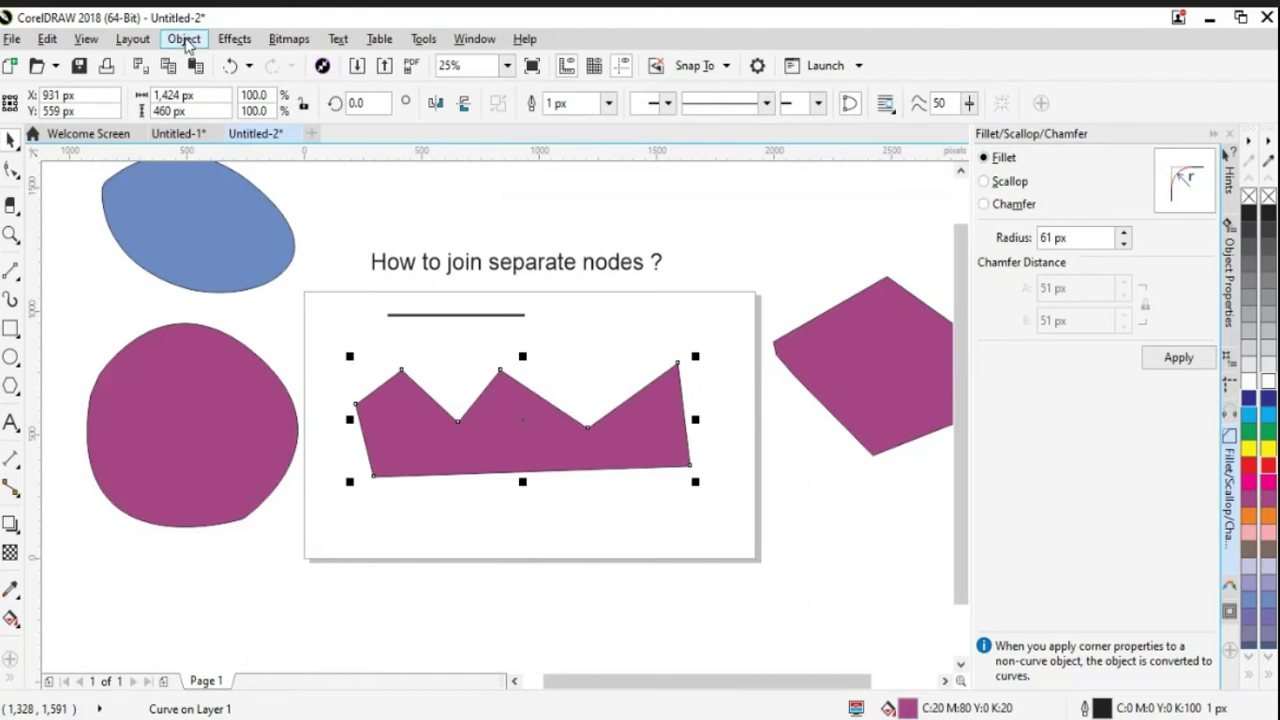
pyautogui.click(185, 40)
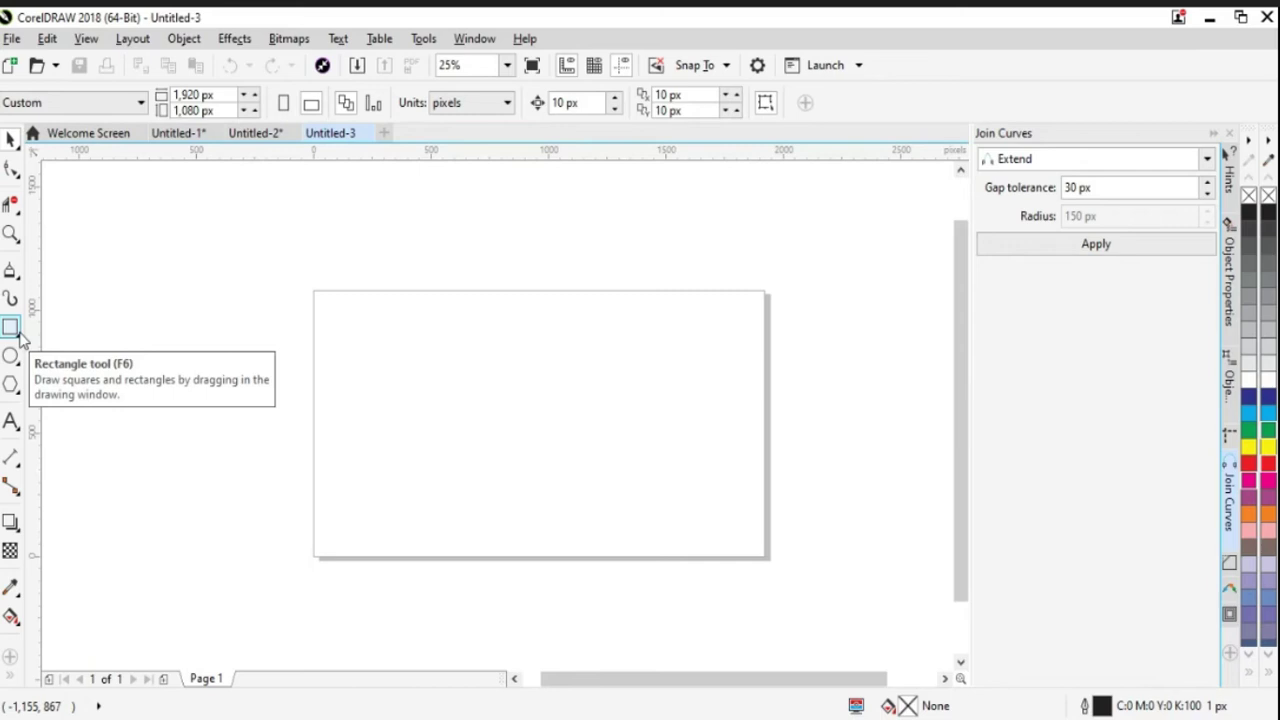
# Step: Place the heading "How to delete specific portion?" centred above the page, enlarged to 72 pt
pyautogui.hotkey('ctrl', 'v')
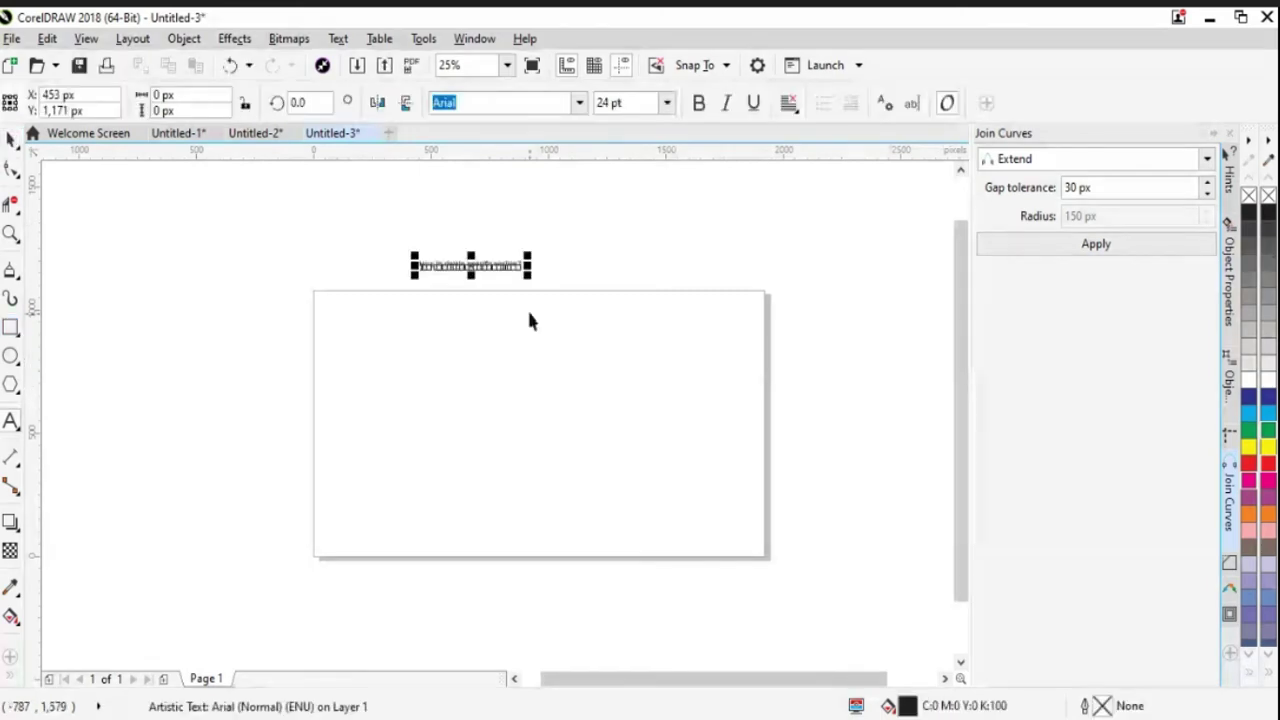
pyautogui.moveTo(532, 276); pyautogui.dragTo(731, 403)
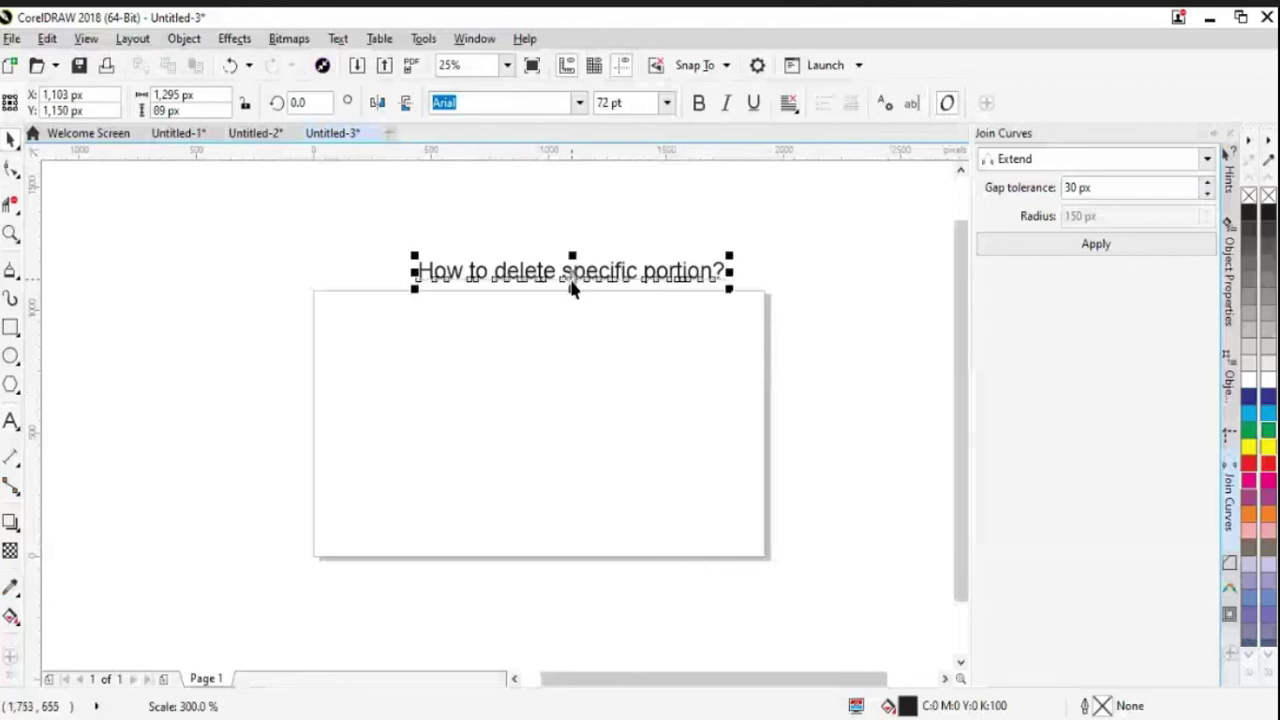
pyautogui.moveTo(579, 272); pyautogui.dragTo(524, 276)
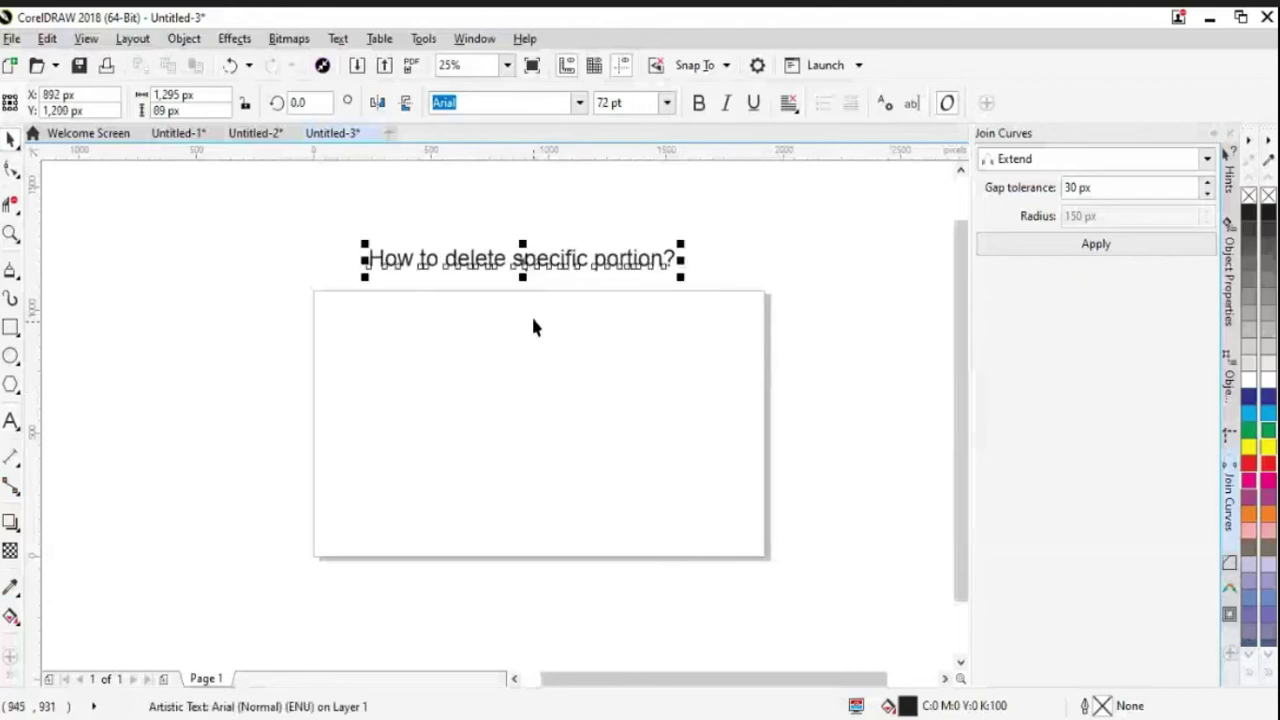
pyautogui.moveTo(678, 276)
pyautogui.mouseDown()
pyautogui.moveTo(748, 323)
pyautogui.moveTo(686, 280)
pyautogui.mouseUp()
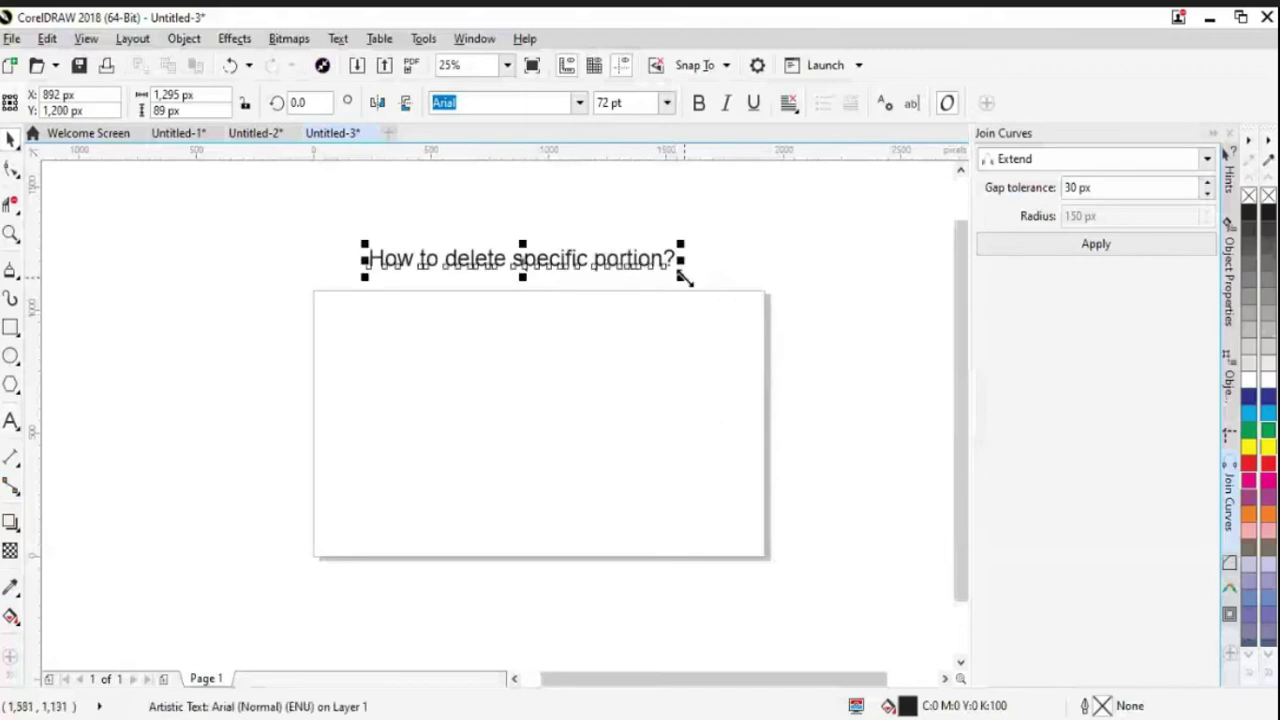
pyautogui.click(684, 278)
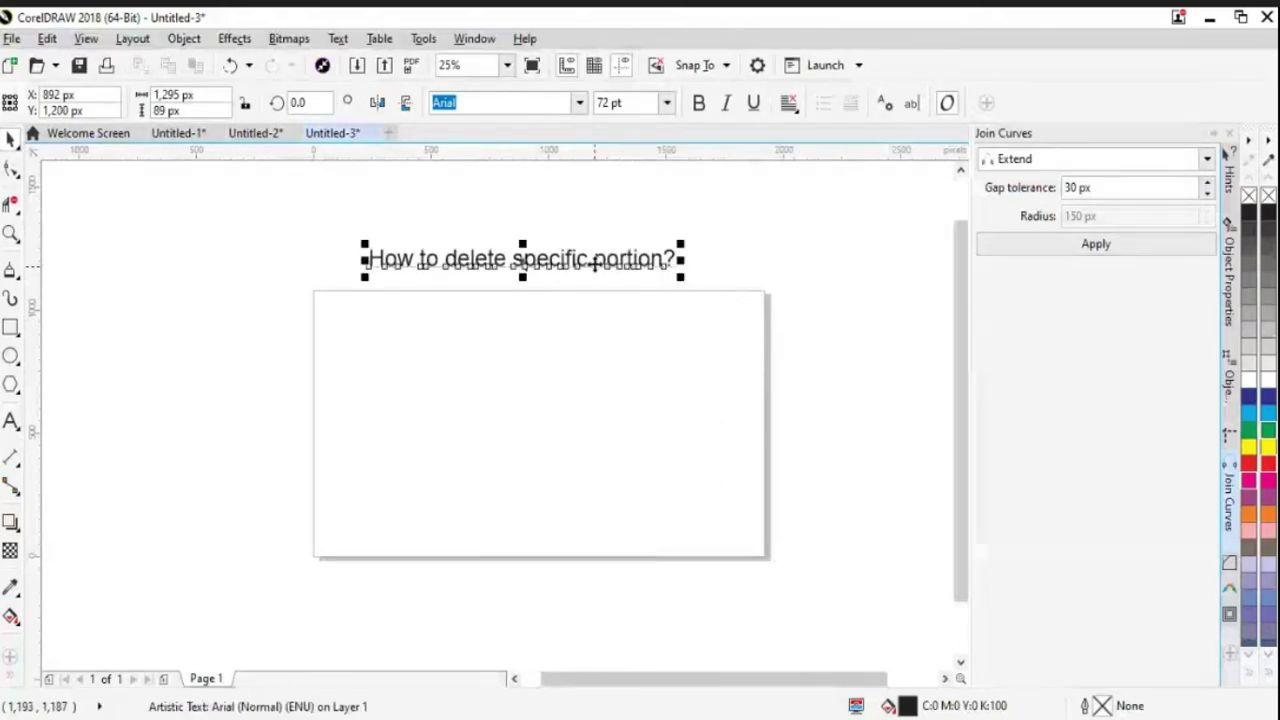
pyautogui.moveTo(600, 274); pyautogui.dragTo(617, 280)
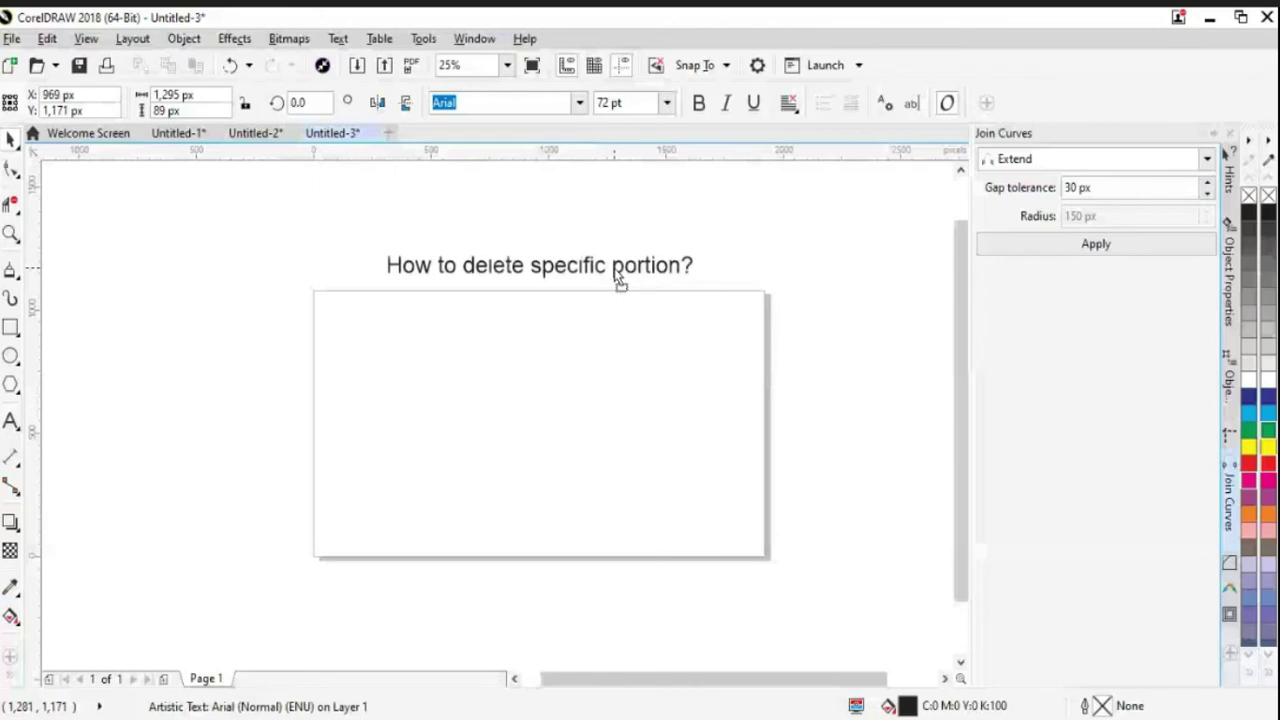
# Step: Draw a purple circle about 588 px across with a second circle overlapping it, and bring the purple circle to the front
pyautogui.press('F7')
pyautogui.moveTo(362, 384); pyautogui.dragTo(424, 448)
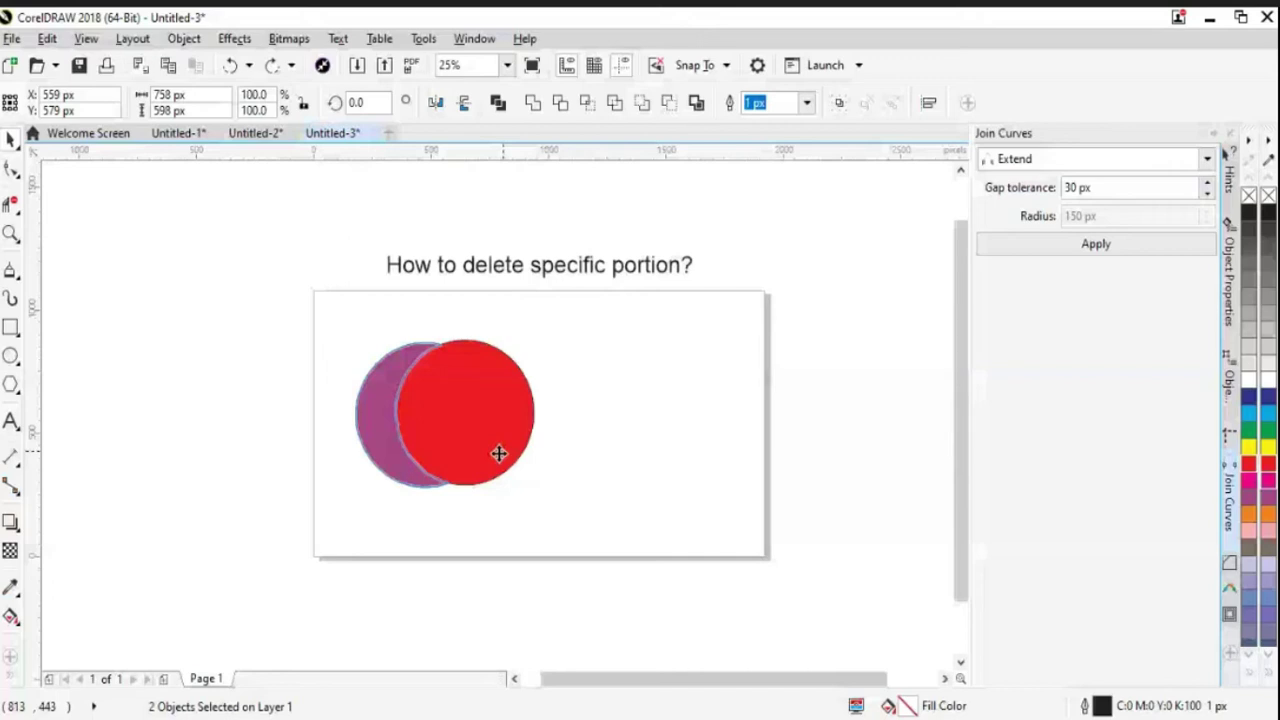
pyautogui.keyDown('alt'); pyautogui.click(499, 454); pyautogui.keyUp('alt')
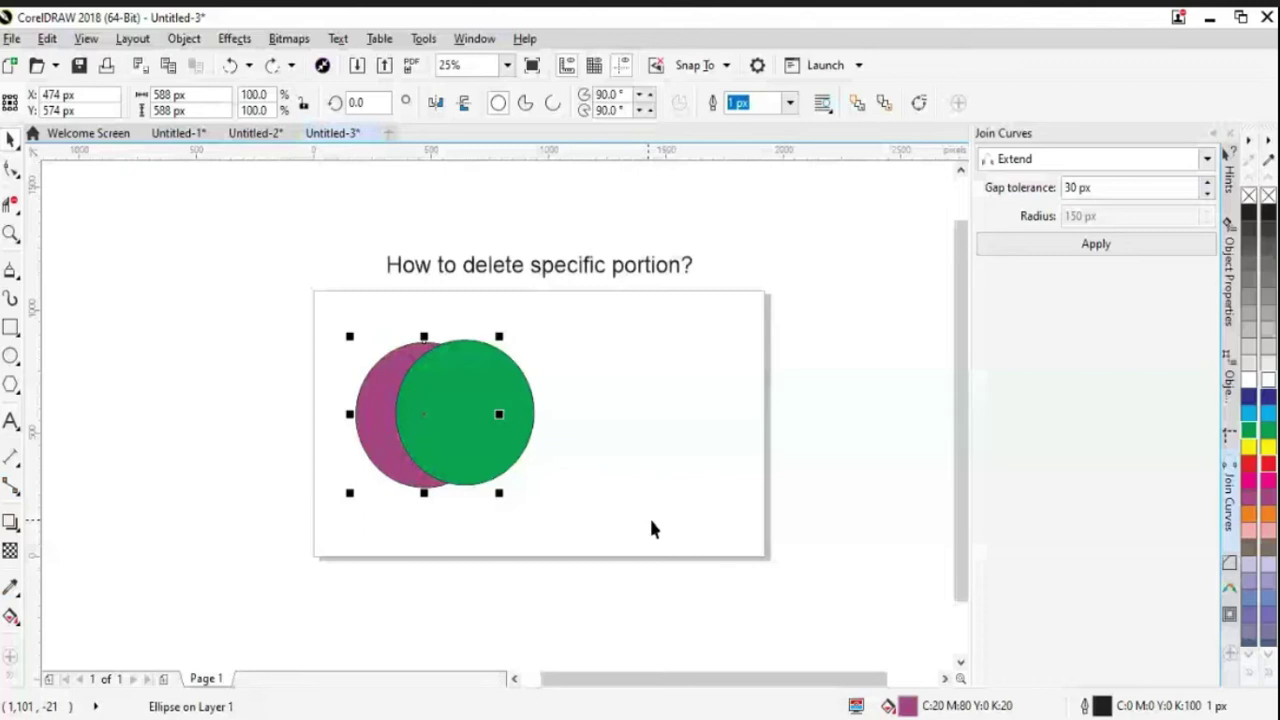
pyautogui.hotkey('shift', 'pageup')
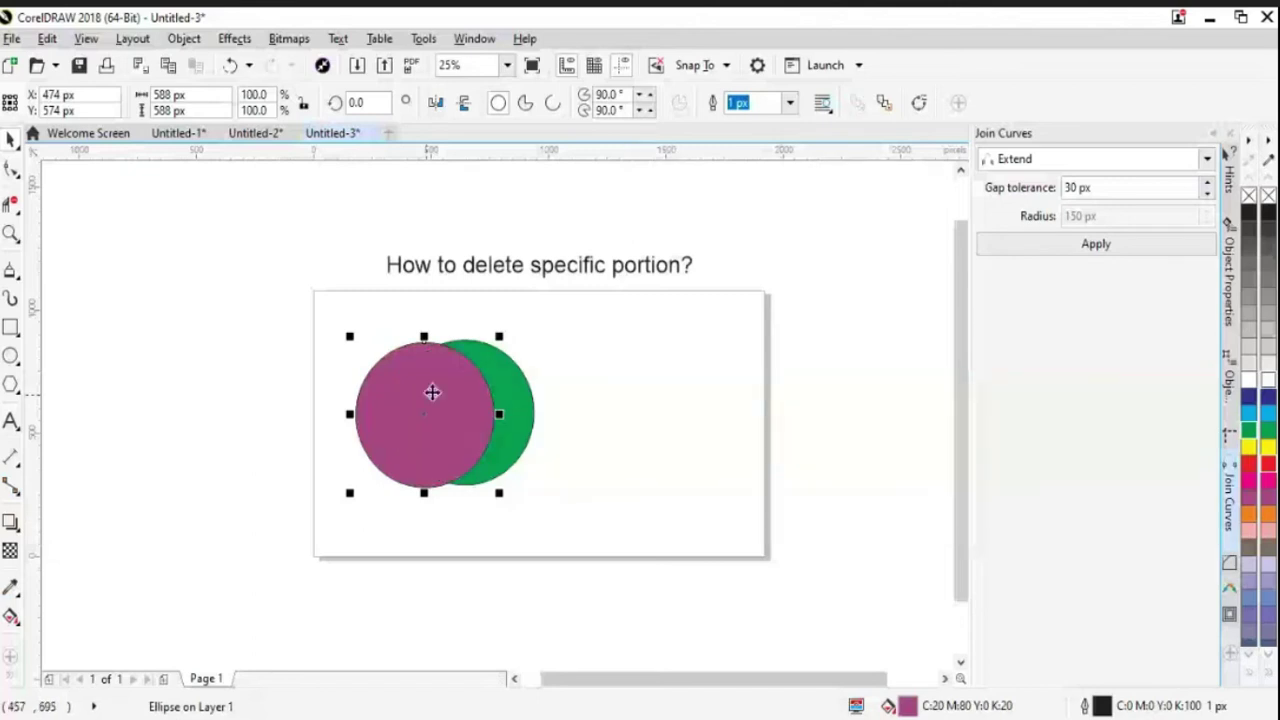
pyautogui.press('Escape')
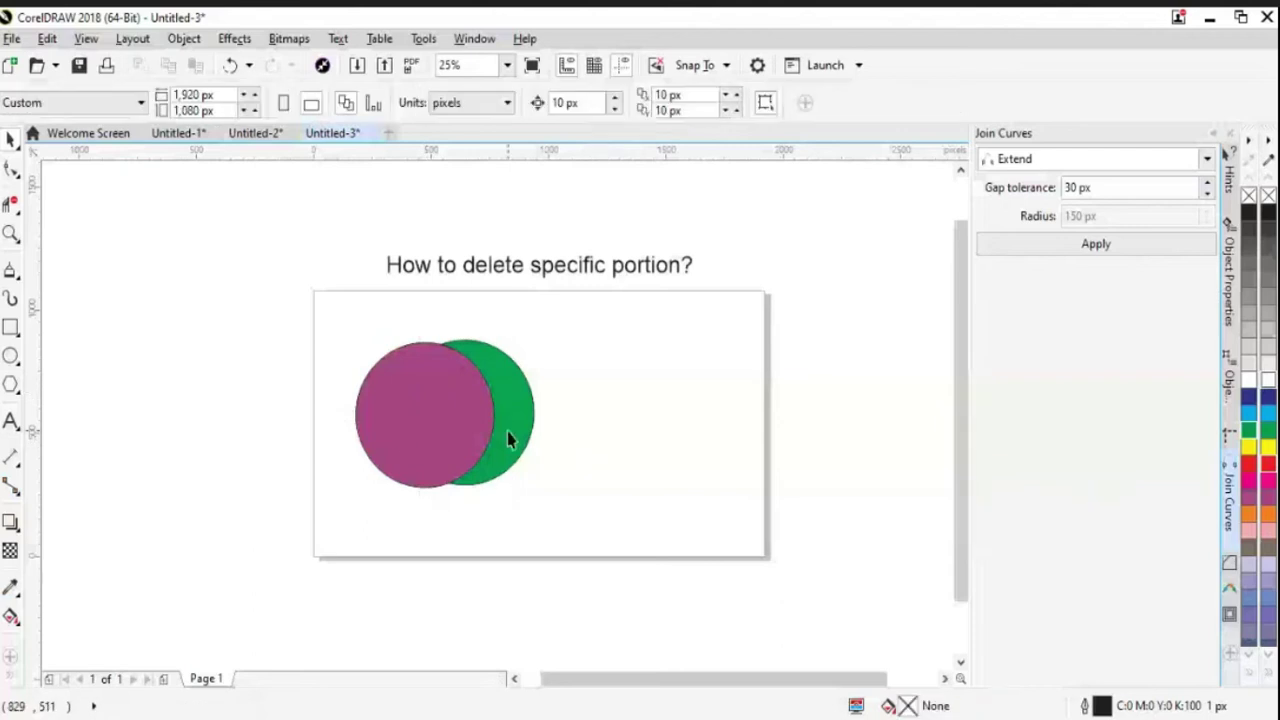
# Step: Select both overlapping circles and move them off the page, beyond its left edge
pyautogui.click(400, 437)
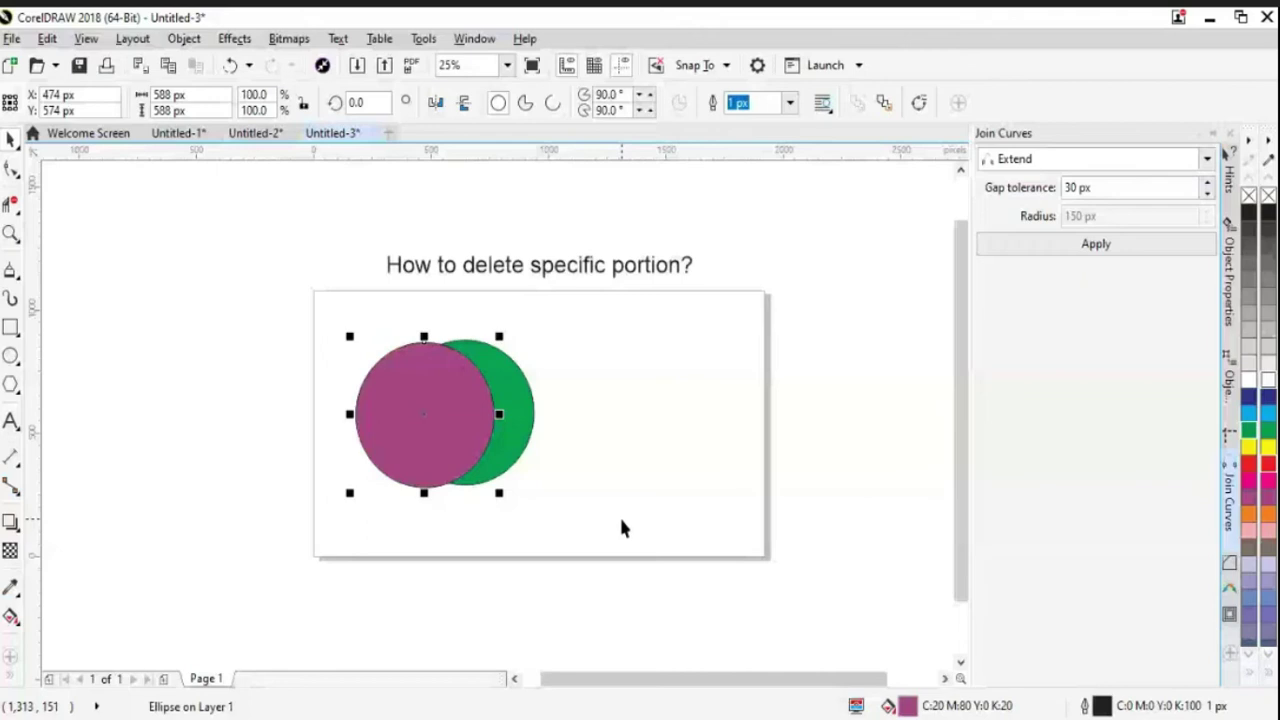
pyautogui.click(507, 518)
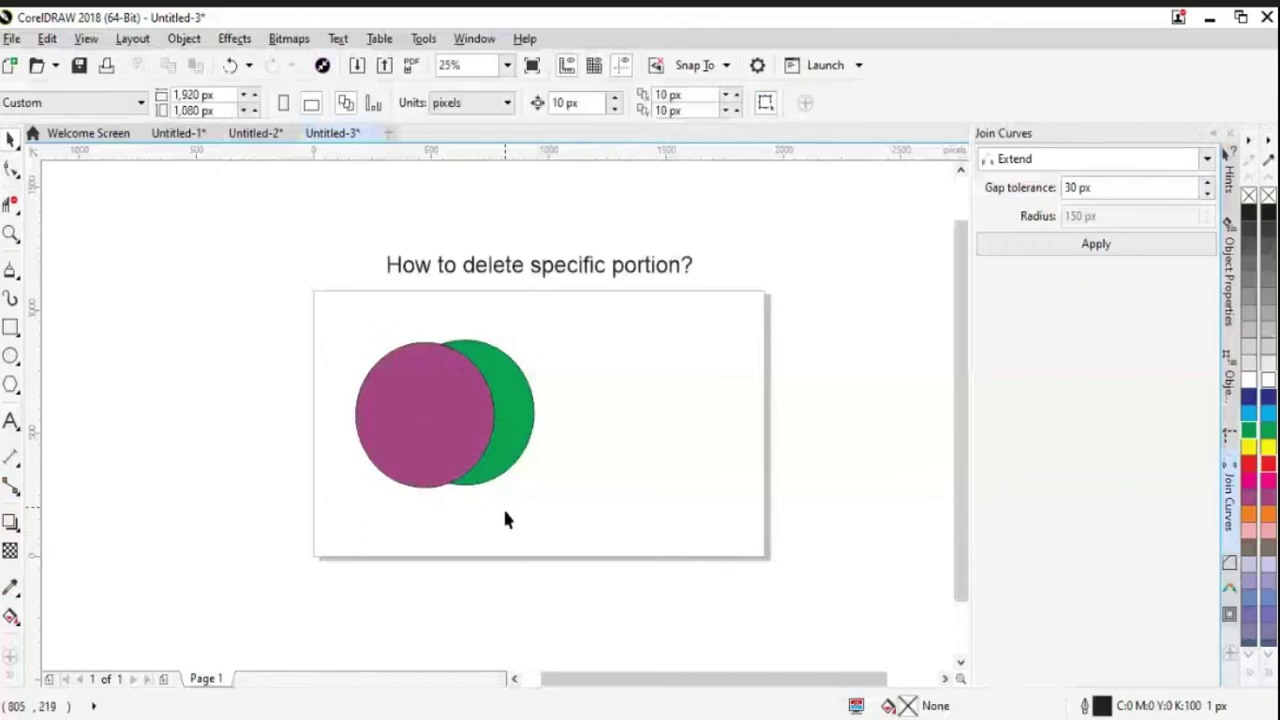
pyautogui.moveTo(325, 348); pyautogui.dragTo(600, 560)
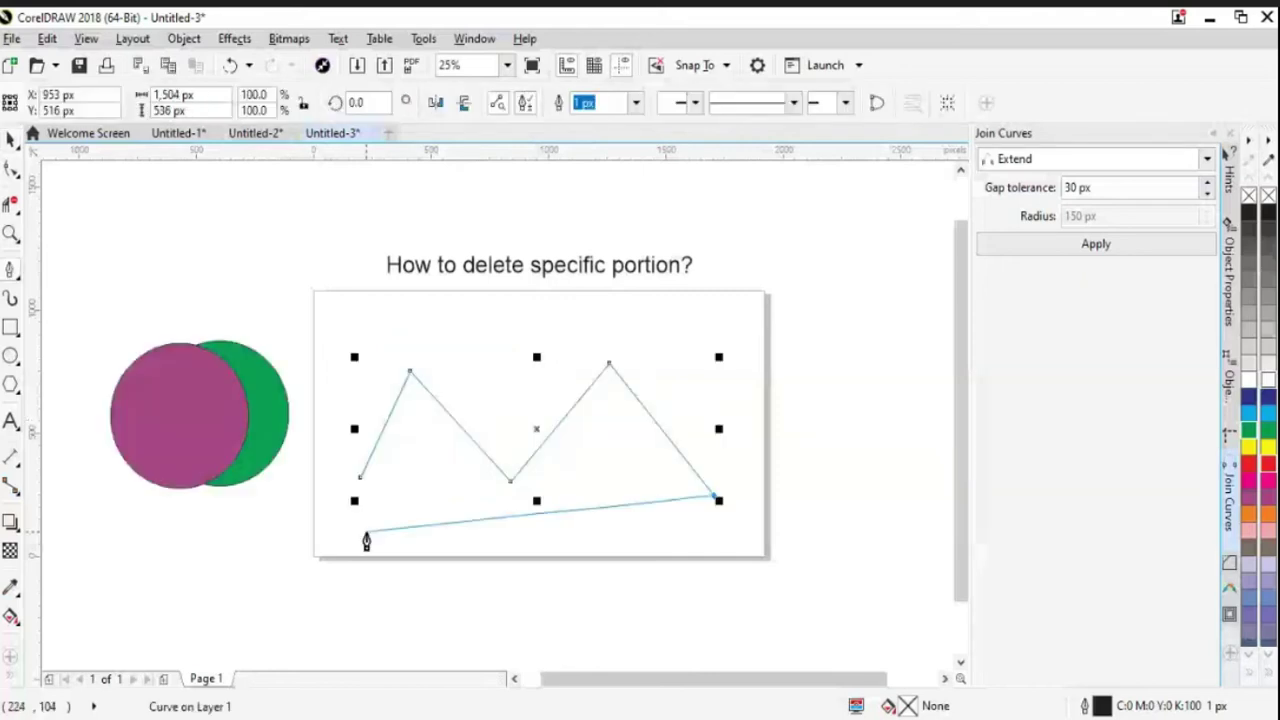
# Step: Complete the two-peaked zigzag outline on the page as a closed shape about 1,504 by 687 px with the Pen tool
pyautogui.click(365, 533)
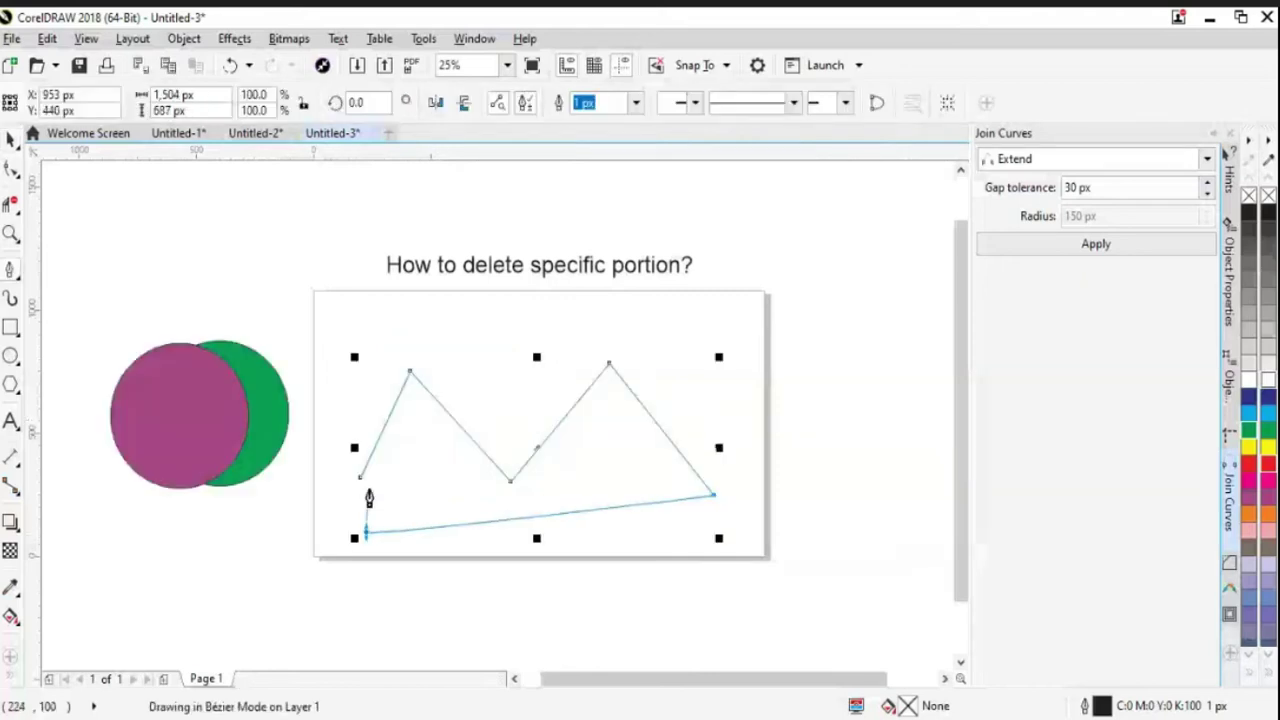
pyautogui.click(361, 477)
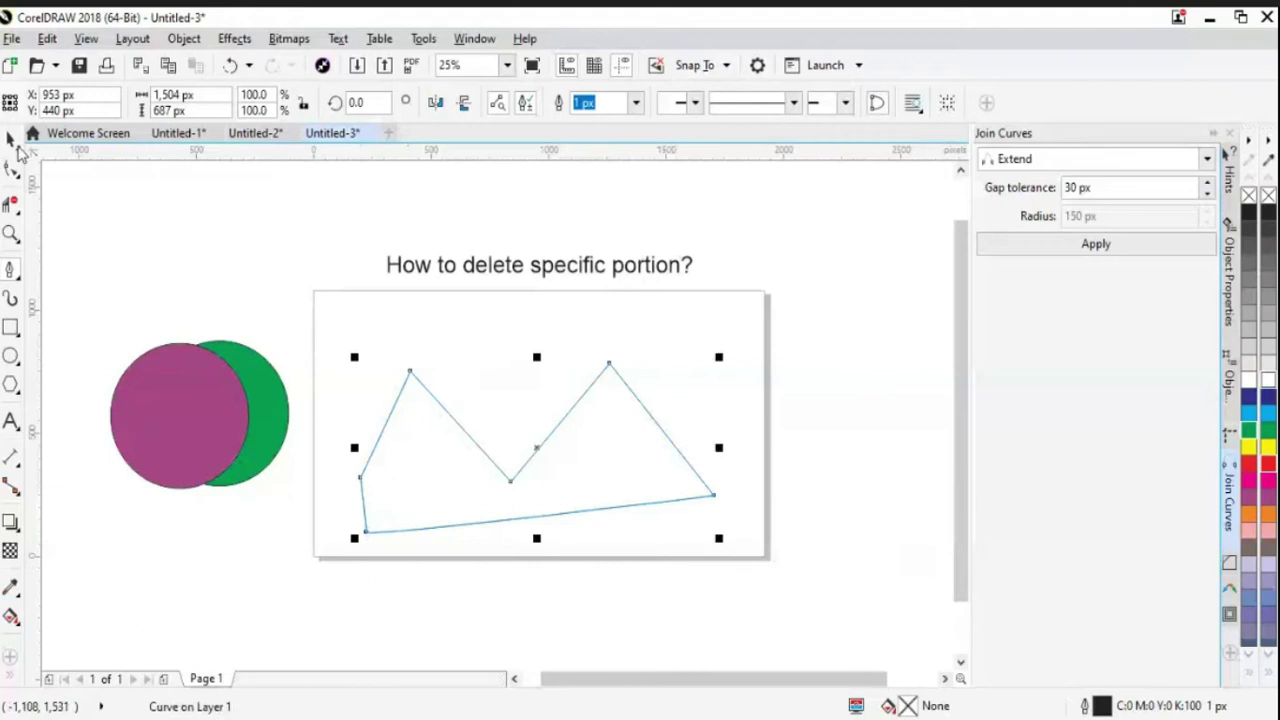
pyautogui.press('space')
pyautogui.click(800, 486)
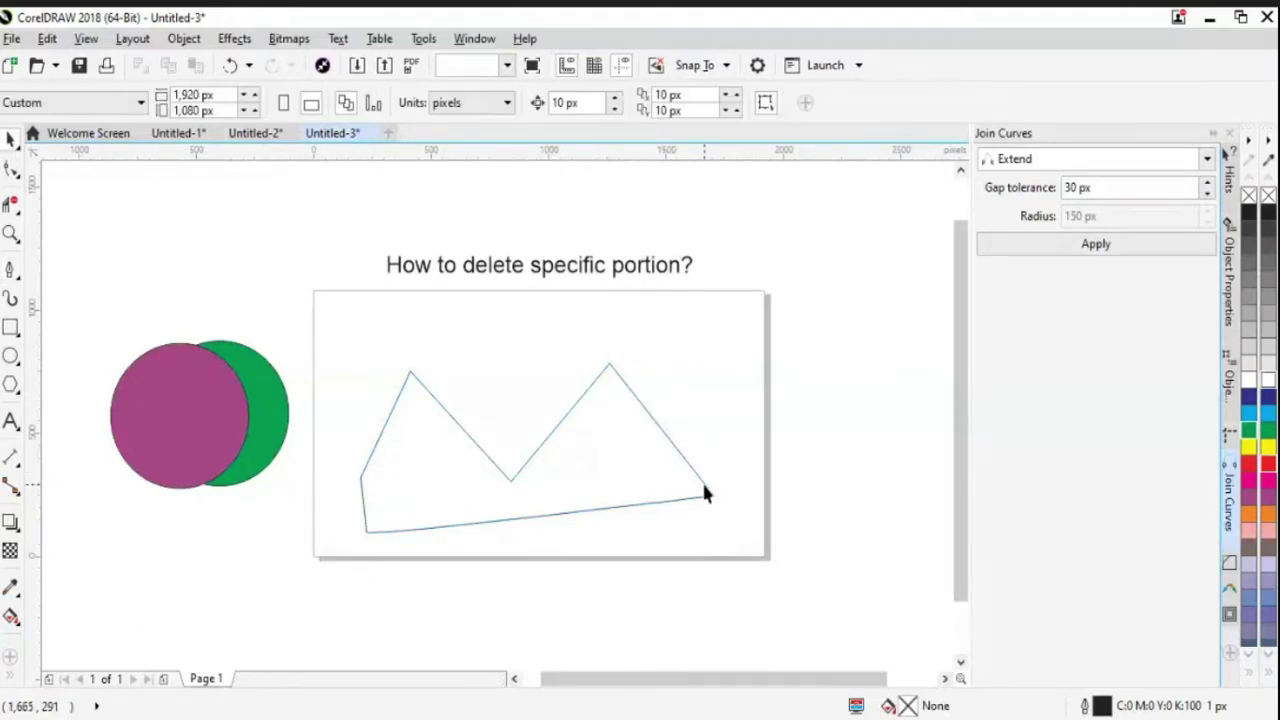
# Step: Set the zigzag shape's outline width to 8 px
pyautogui.click(703, 488)
pyautogui.click(608, 102)
pyautogui.click(575, 209)
pyautogui.click(840, 487)
# Step: Move the zigzag shape up so it sits near the middle of the page height, and deselect it
pyautogui.moveTo(509, 486); pyautogui.dragTo(501, 436)
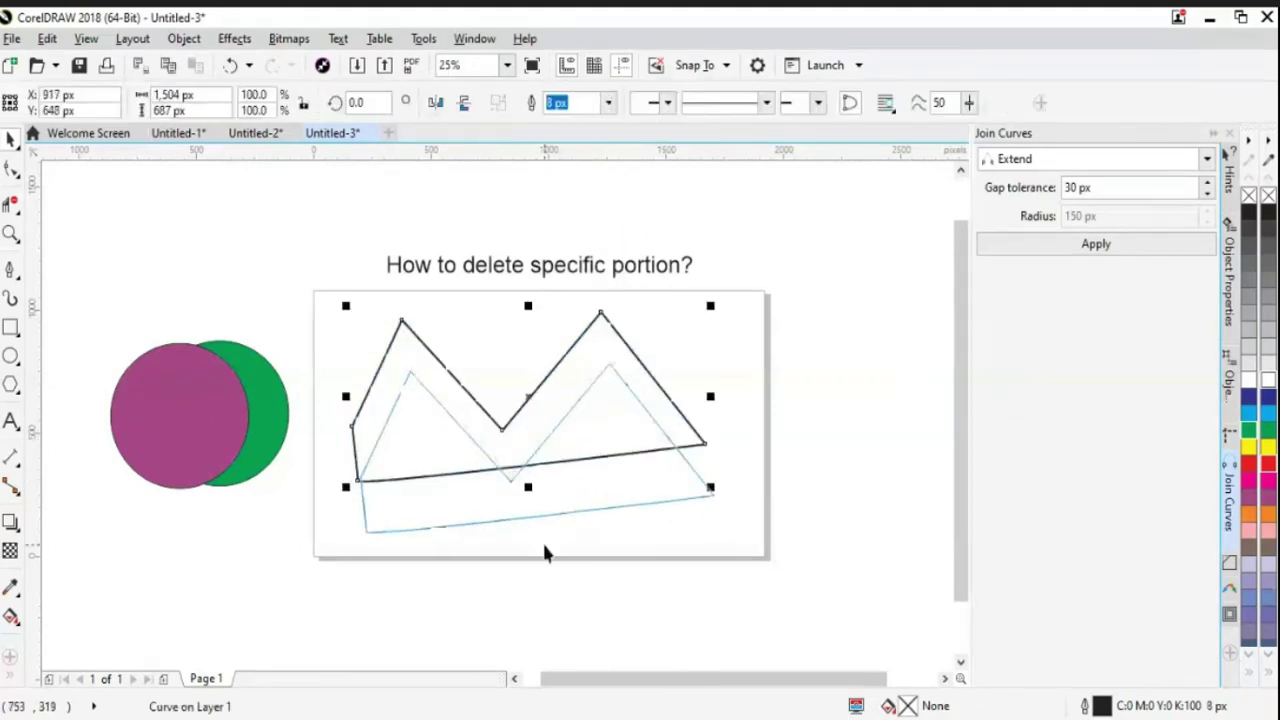
pyautogui.click(636, 522)
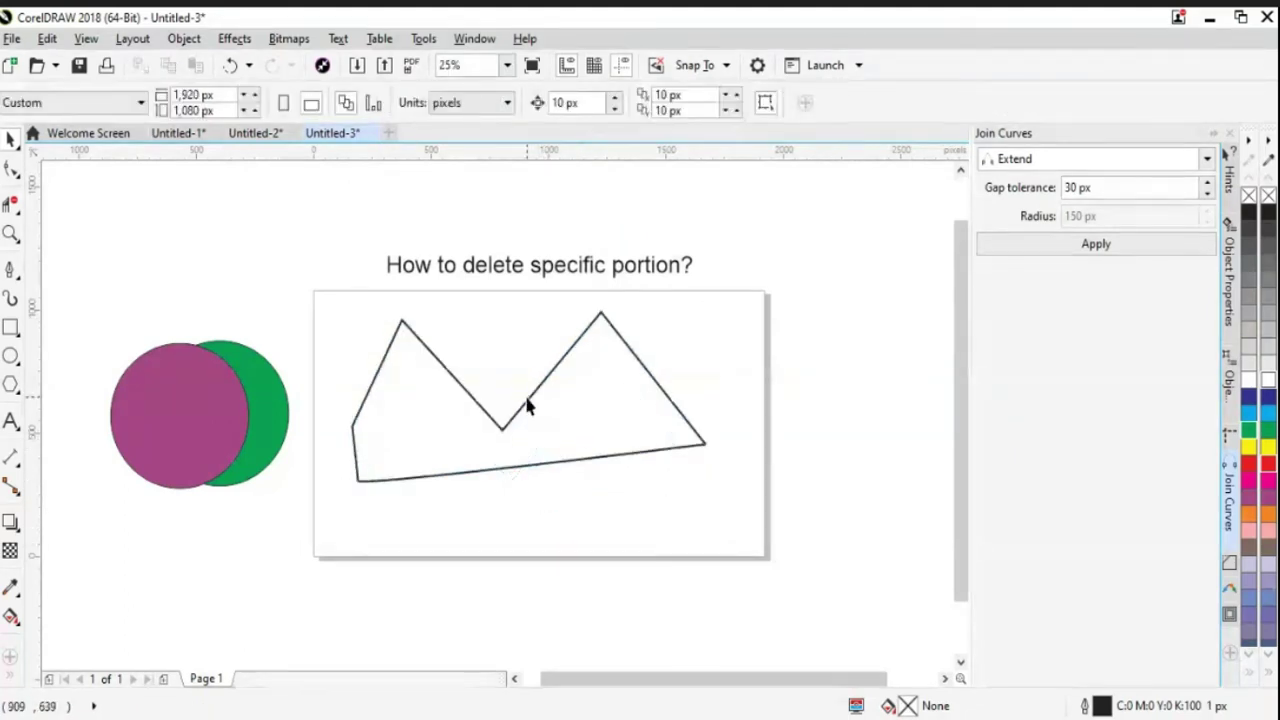
pyautogui.moveTo(529, 405); pyautogui.dragTo(533, 425)
pyautogui.click(629, 537)
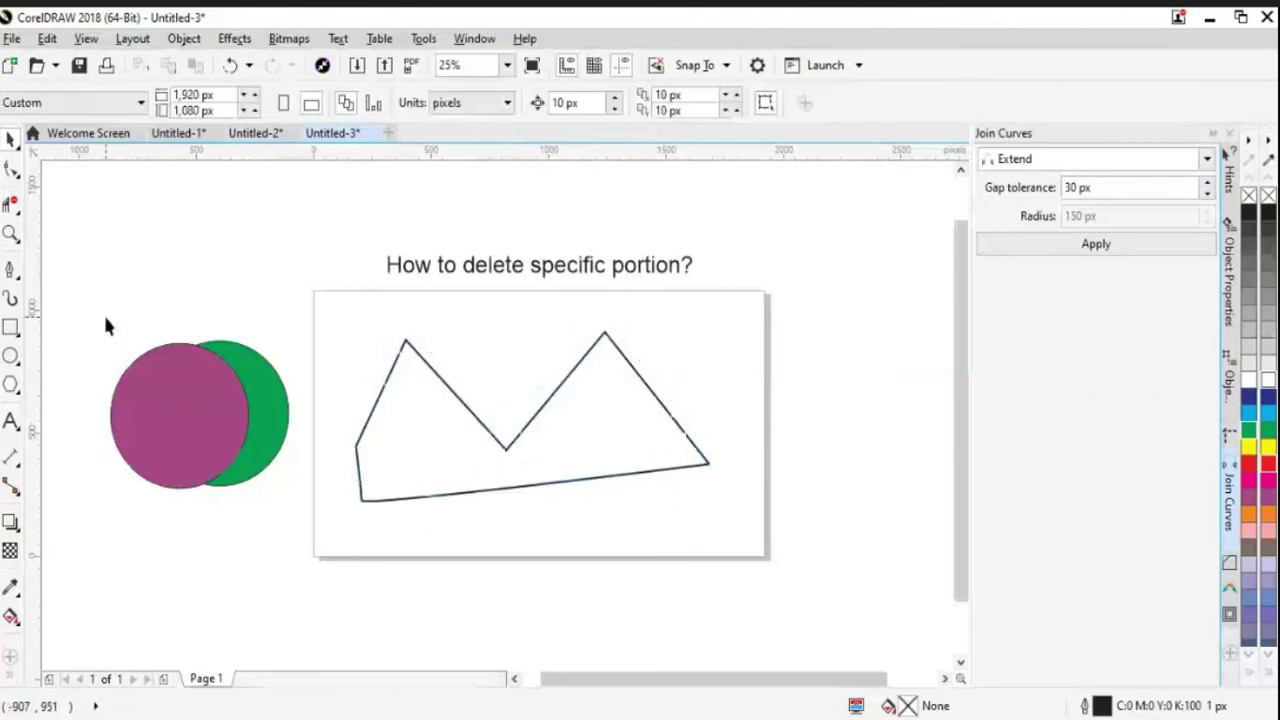
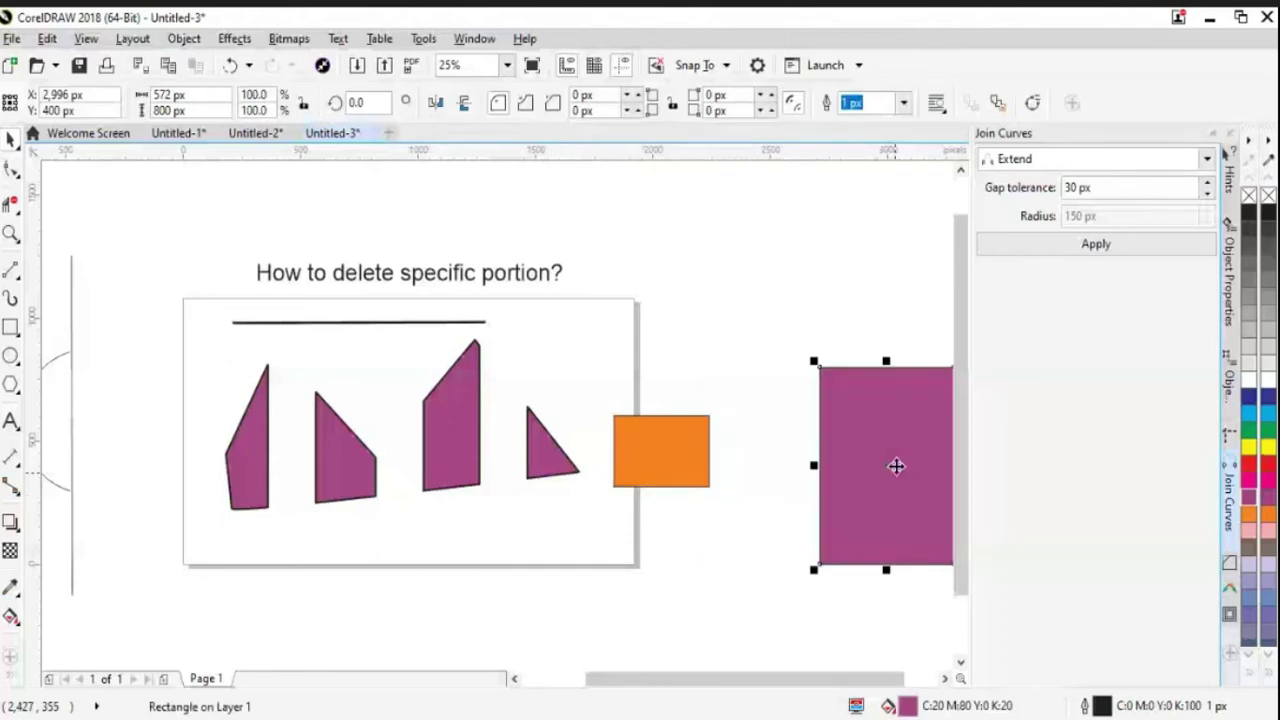
# Step: Undo the last move of the large purple rectangle and select the orange rectangle beside it
pyautogui.hotkey('ctrl', 'z')
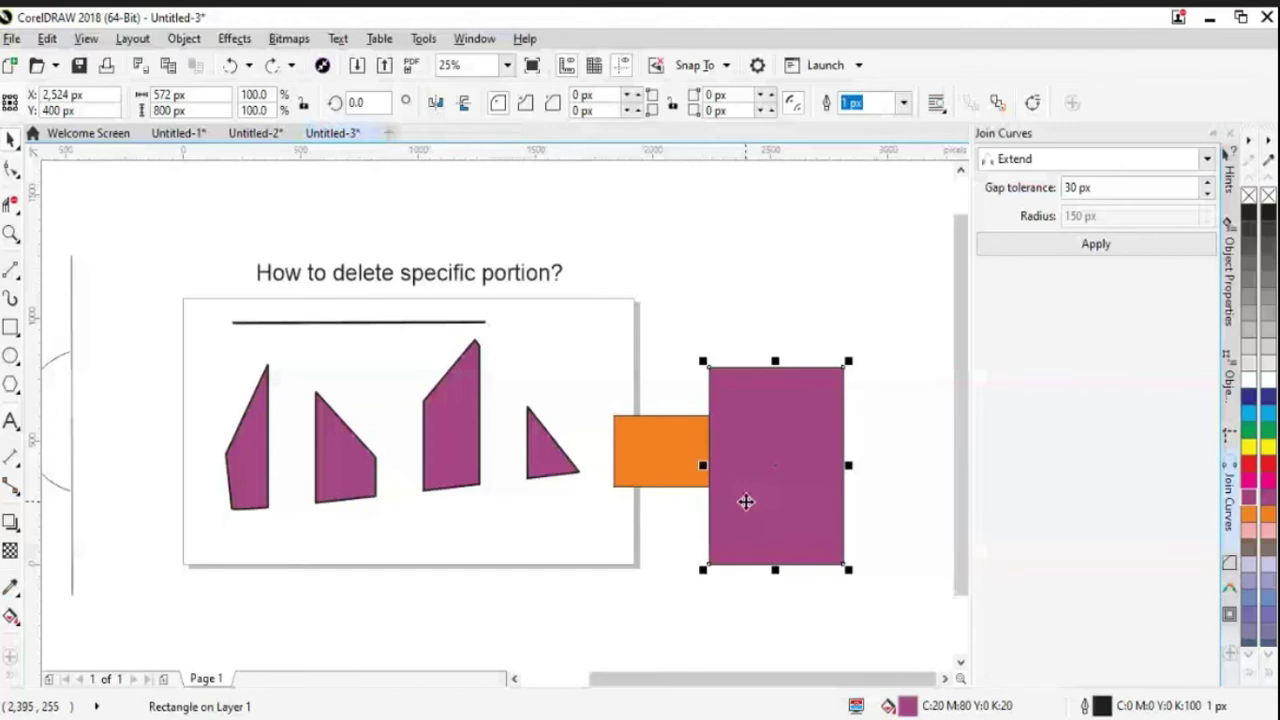
pyautogui.click(580, 617)
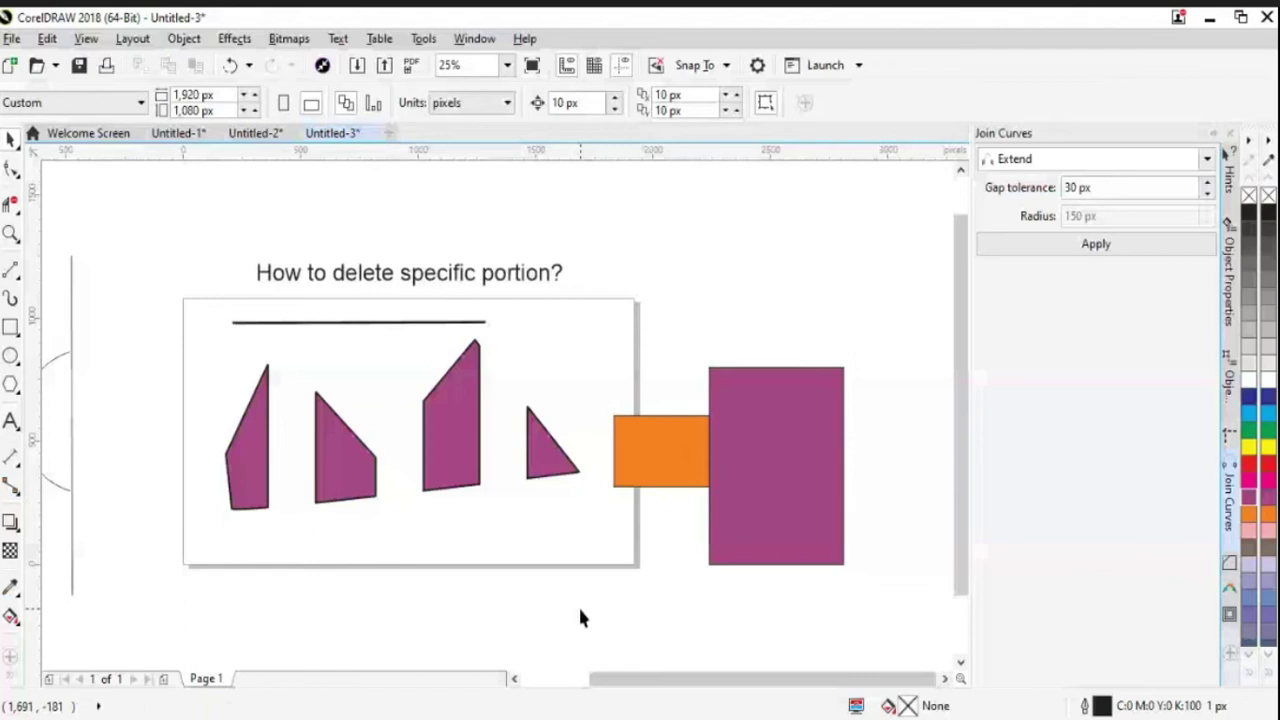
pyautogui.click(690, 470)
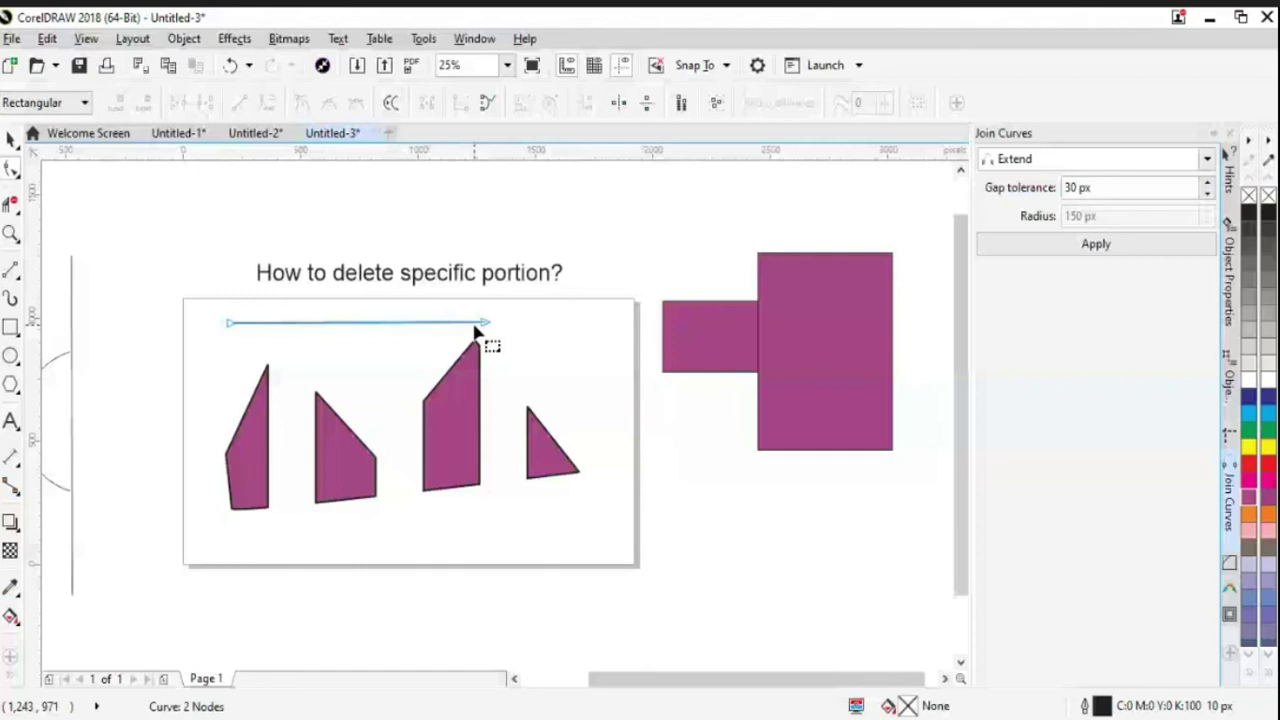
# Step: Shorten the horizontal line near the page's upper edge from its right end with the Shape and Eraser tools
pyautogui.click(486, 323)
pyautogui.press('Delete')
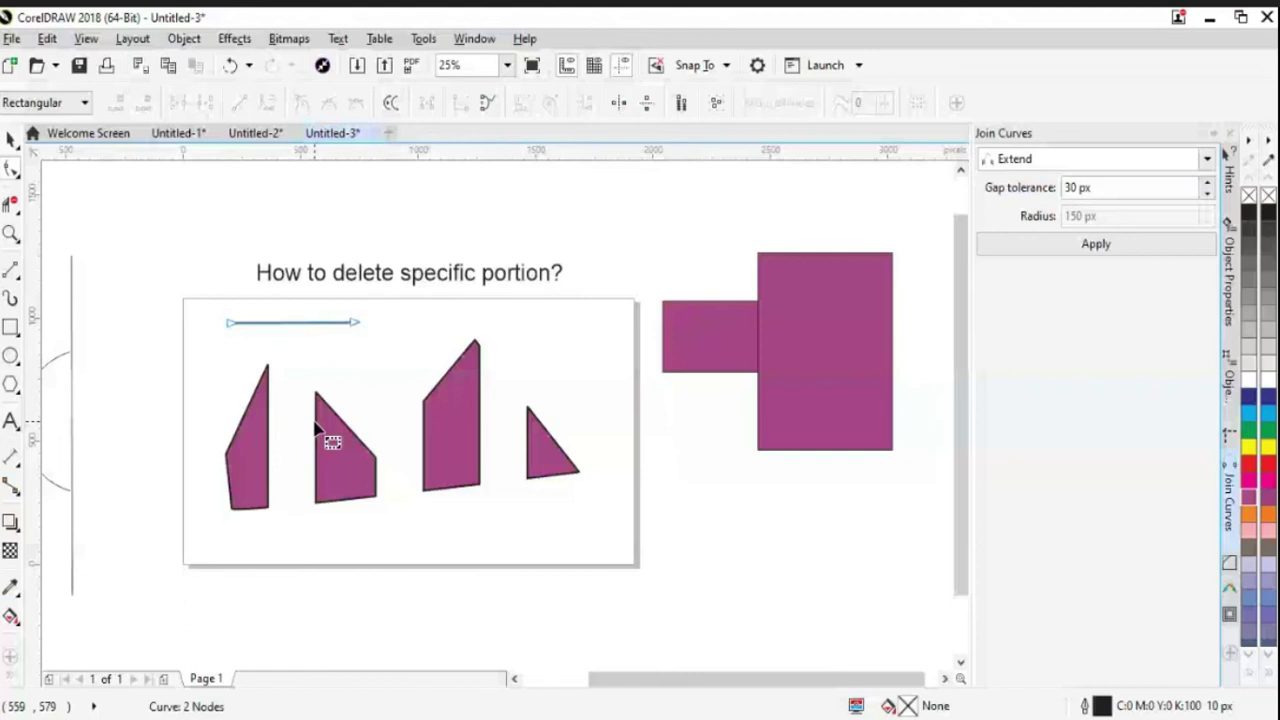
pyautogui.press('x')
pyautogui.scroll(1, 614, 345)
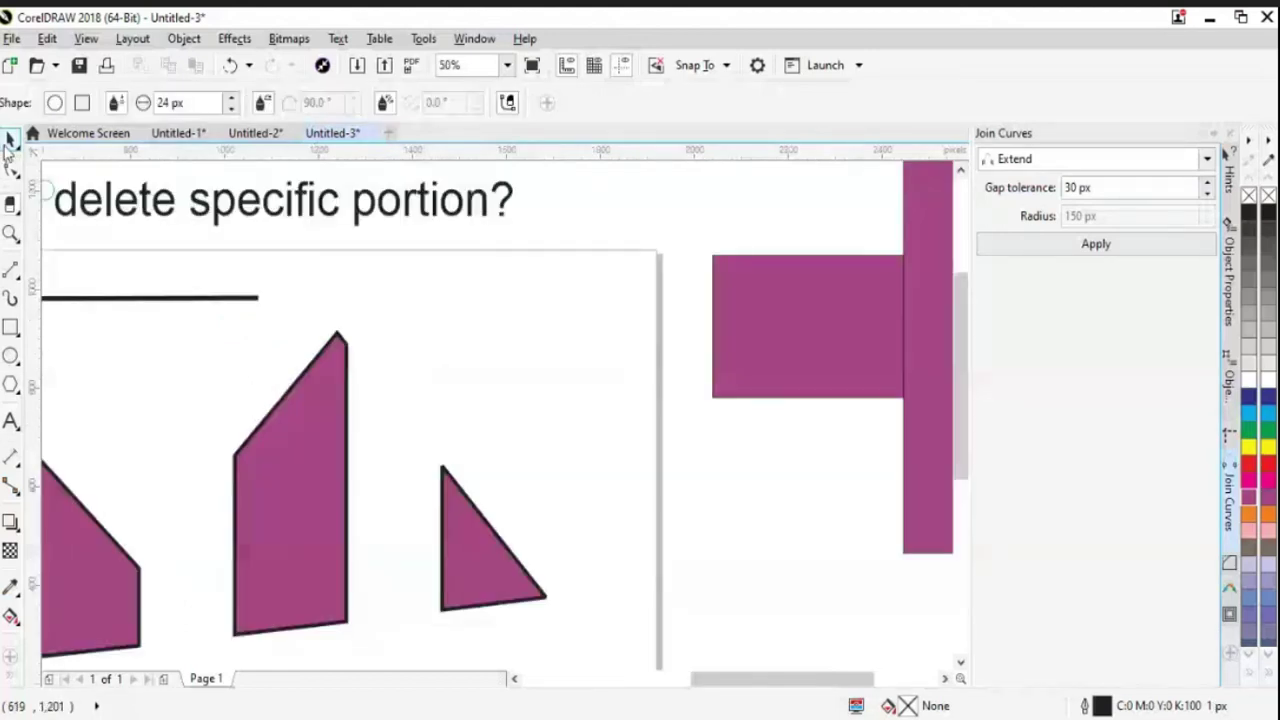
# Step: Delete the long vertical line standing beyond the page's left edge
pyautogui.click(8, 142)
pyautogui.scroll(-1, 533, 366)
pyautogui.hscroll(-2, 533, 366)
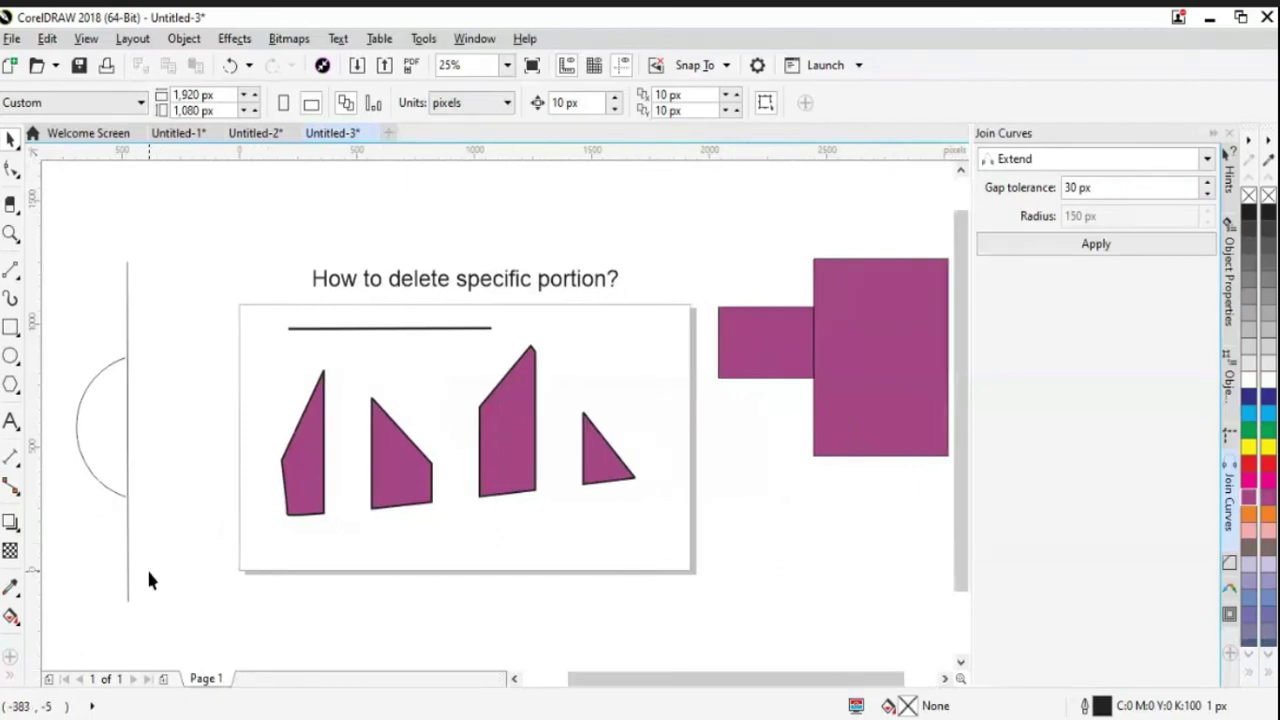
pyautogui.click(134, 556)
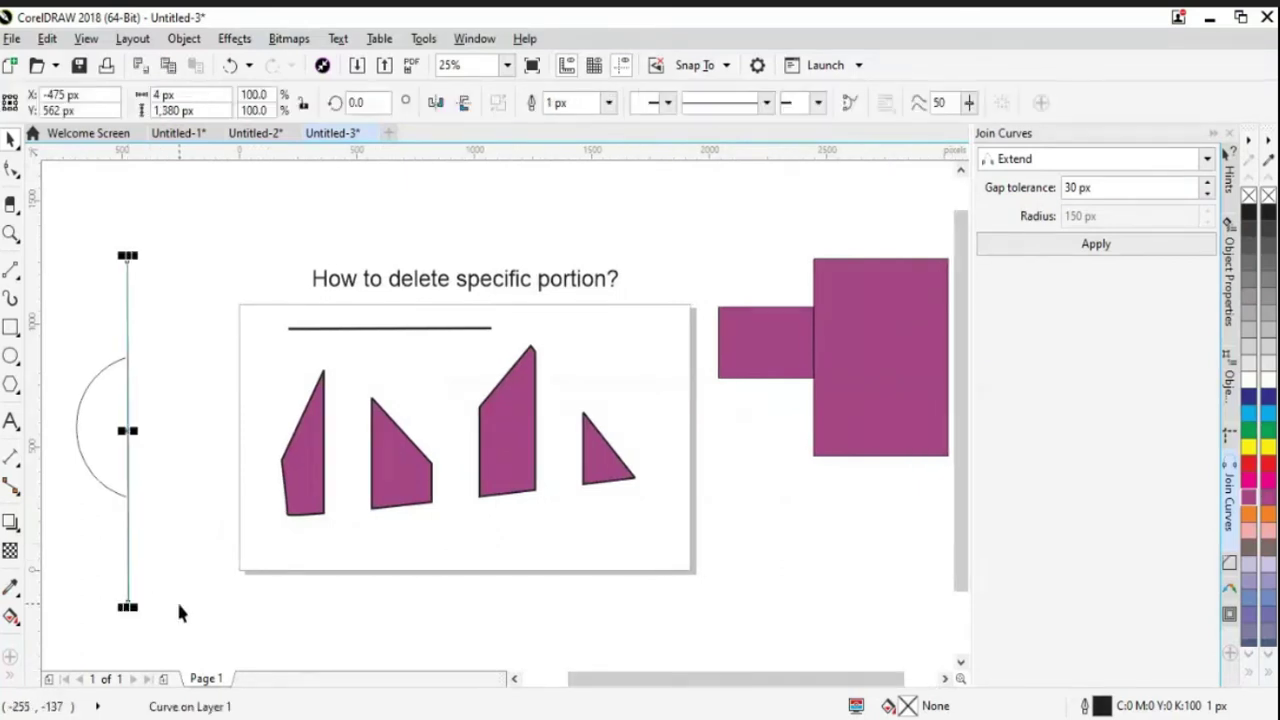
pyautogui.press('Delete')
# Step: Move the front arc to the right, closer to the page, and remove the duplicate arc behind it
pyautogui.moveTo(116, 489); pyautogui.dragTo(174, 488)
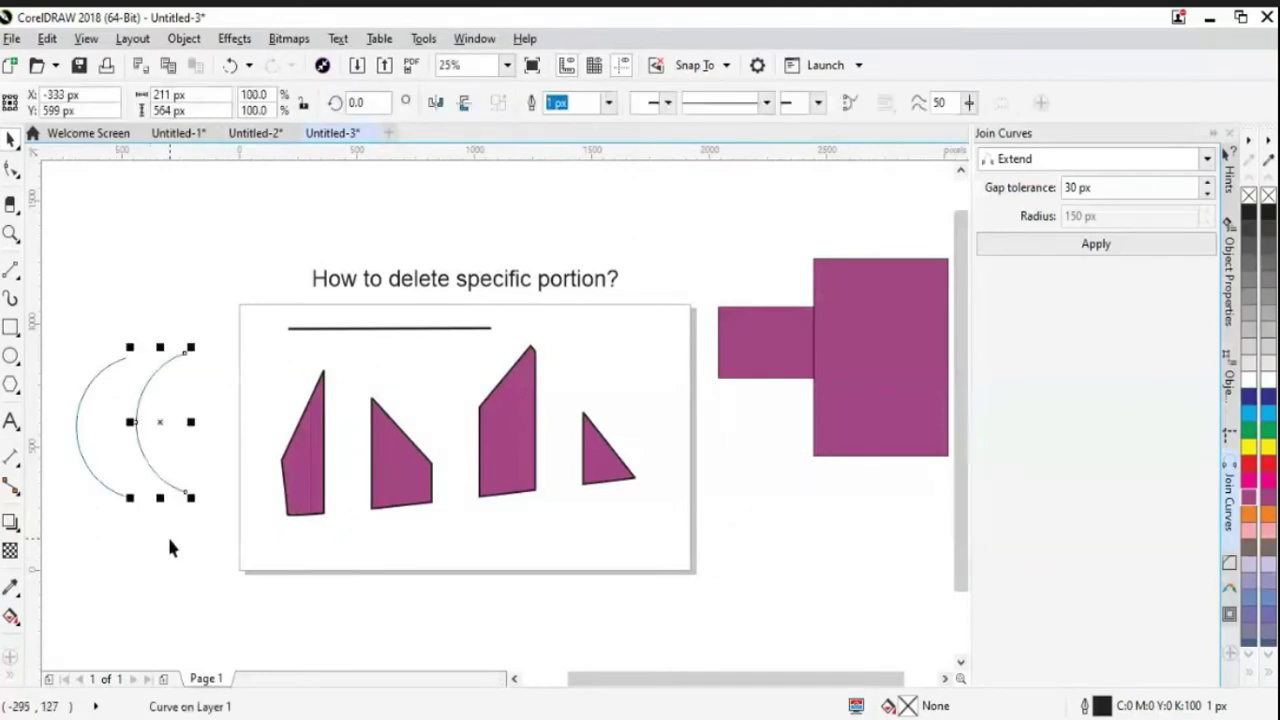
pyautogui.hotkey('ctrl', 'z')
pyautogui.click(11, 270)
pyautogui.click(62, 335)
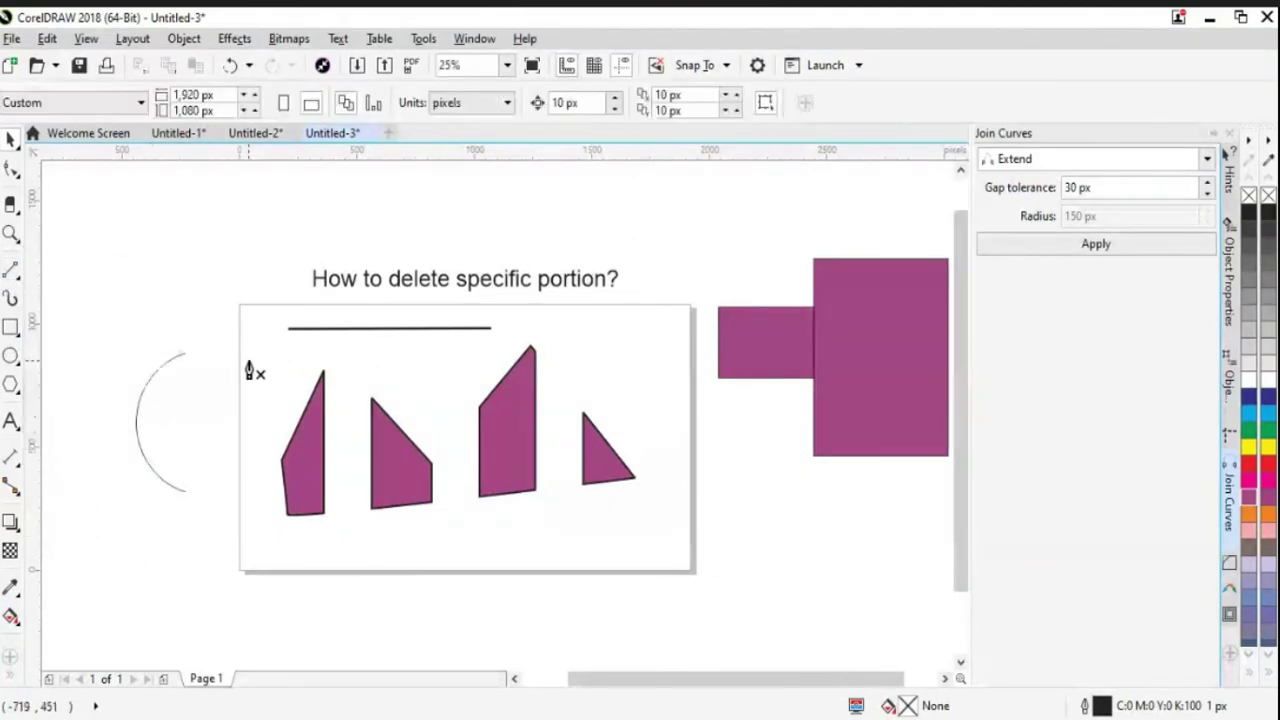
pyautogui.click(190, 358)
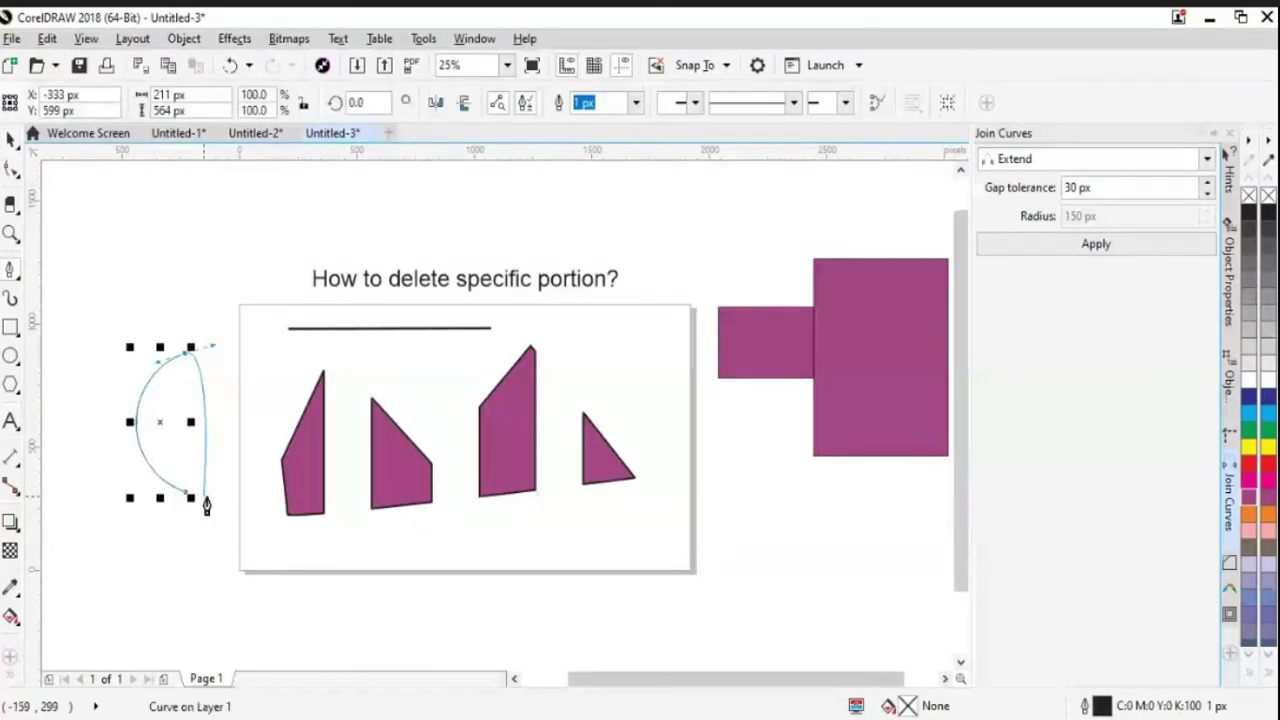
pyautogui.press('Escape')
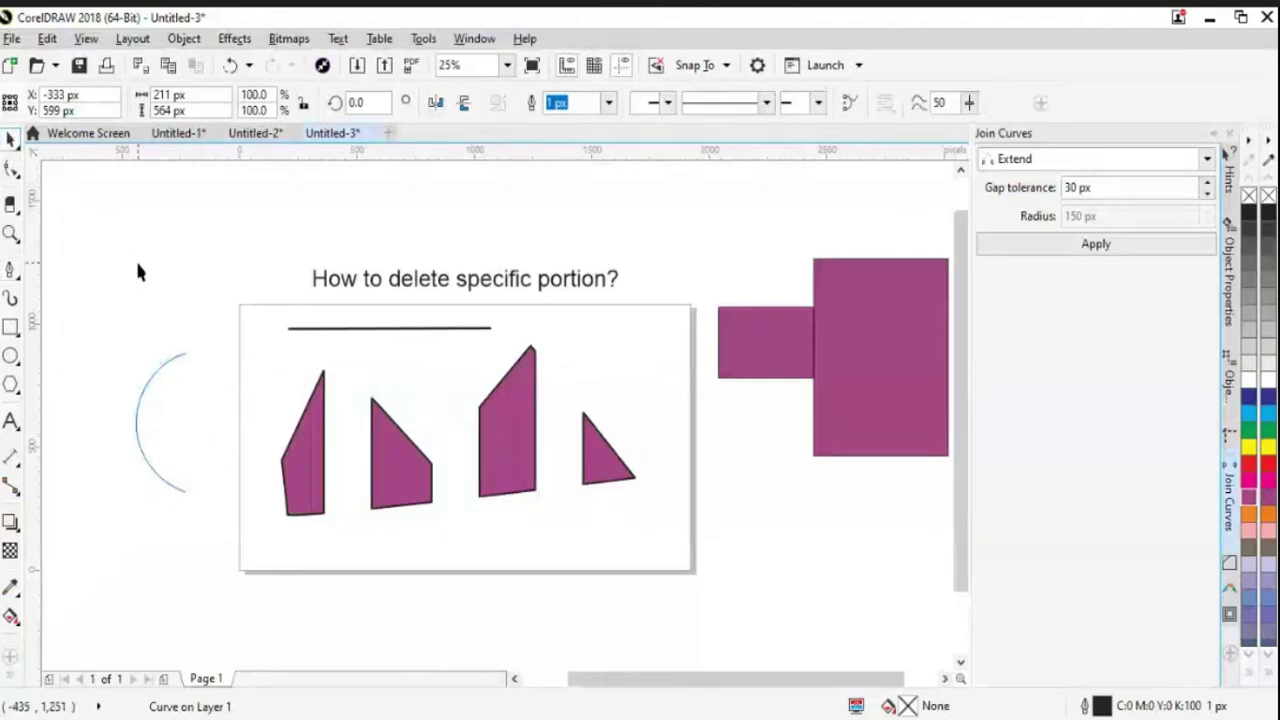
pyautogui.press('space')
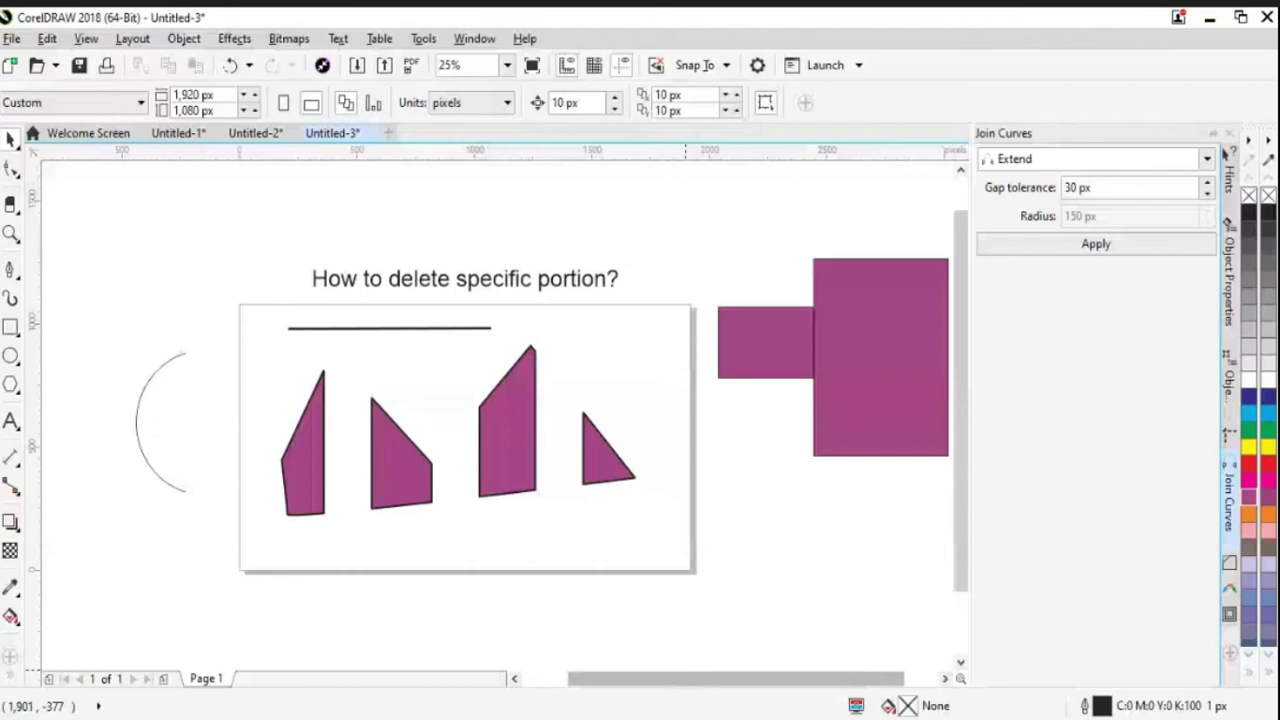
# Step: Examine the area around the page at smaller zoom levels and bring the page back into view at 25%
pyautogui.scroll(-3, 833, 526)
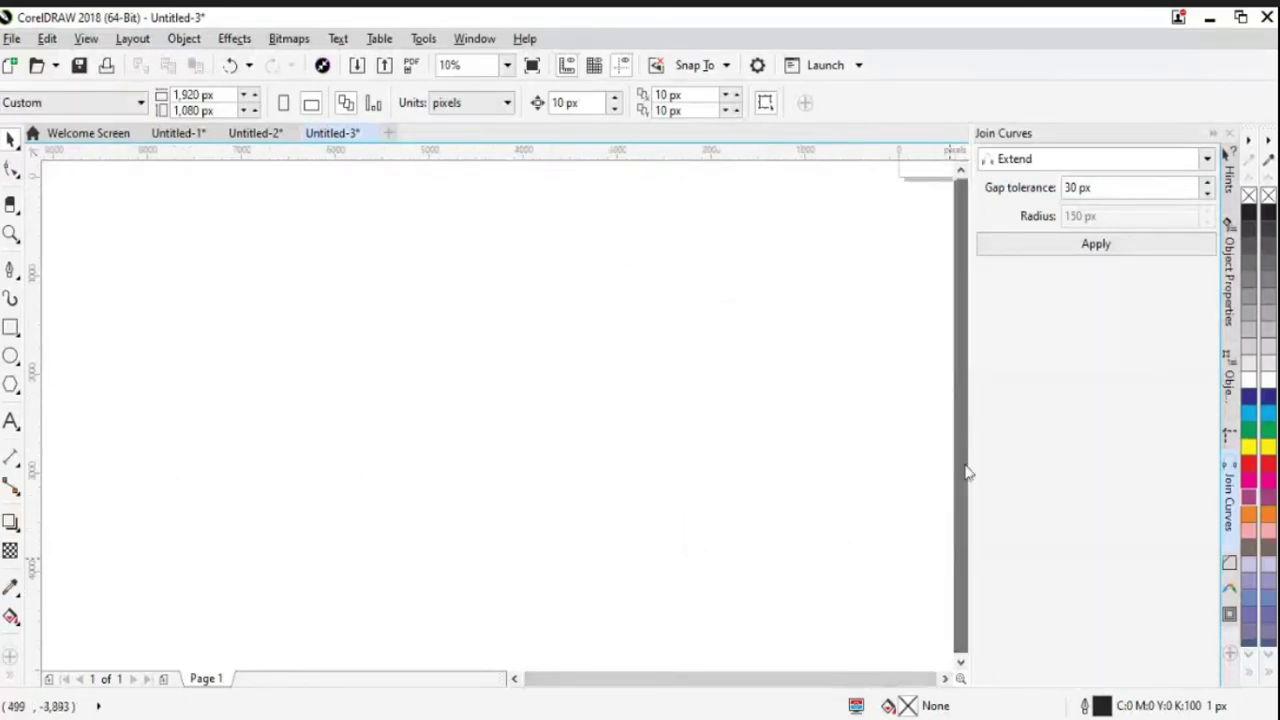
pyautogui.hscroll(5, 740, 679)
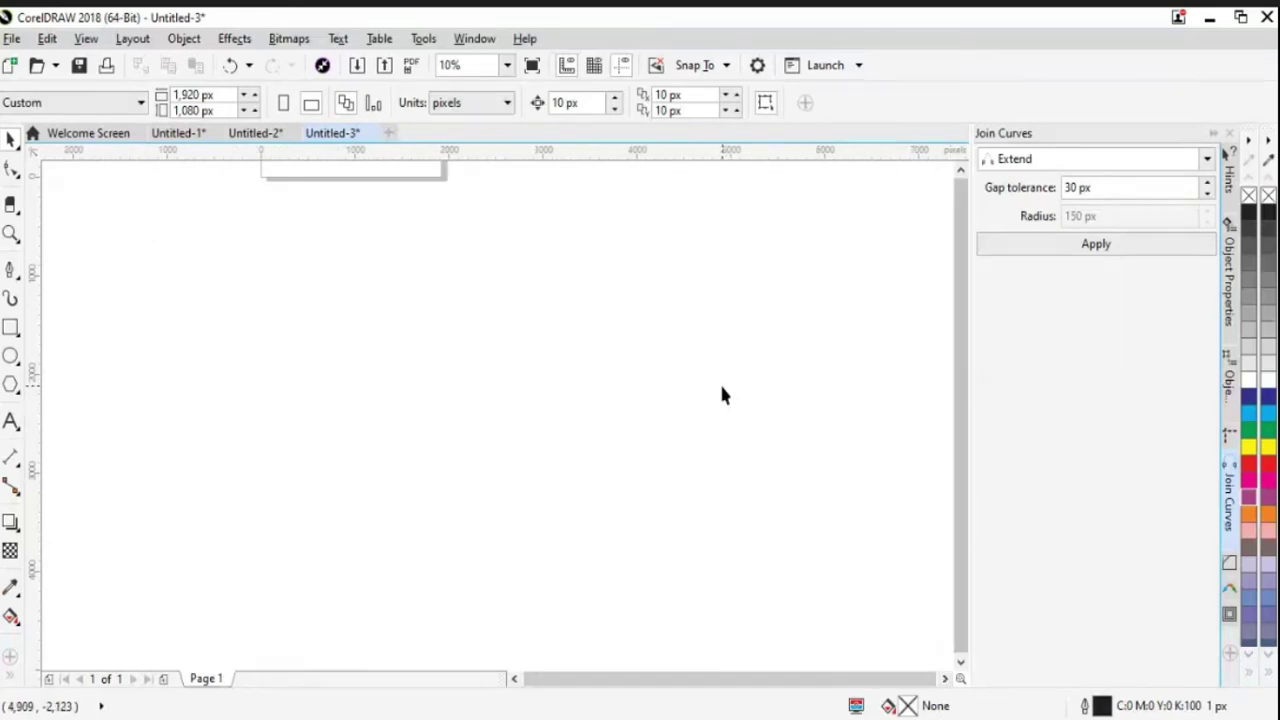
pyautogui.scroll(-2, 723, 394)
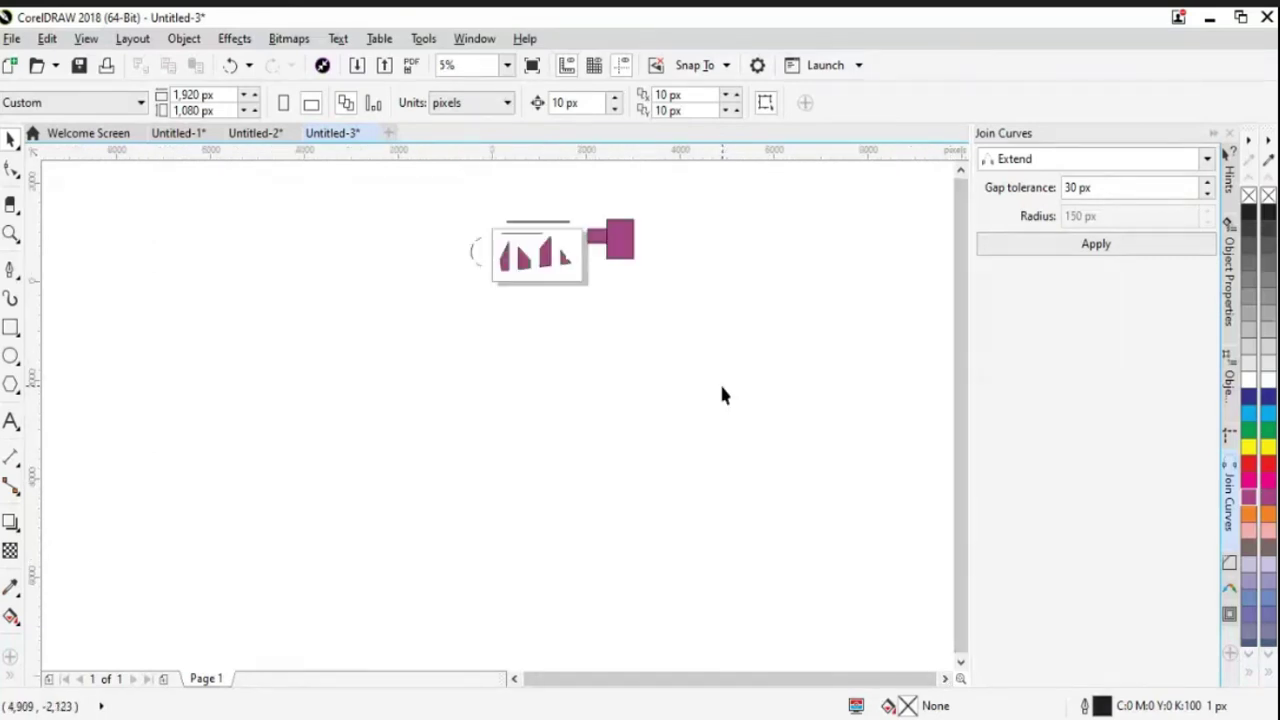
pyautogui.click(960, 172)
pyautogui.click(962, 174)
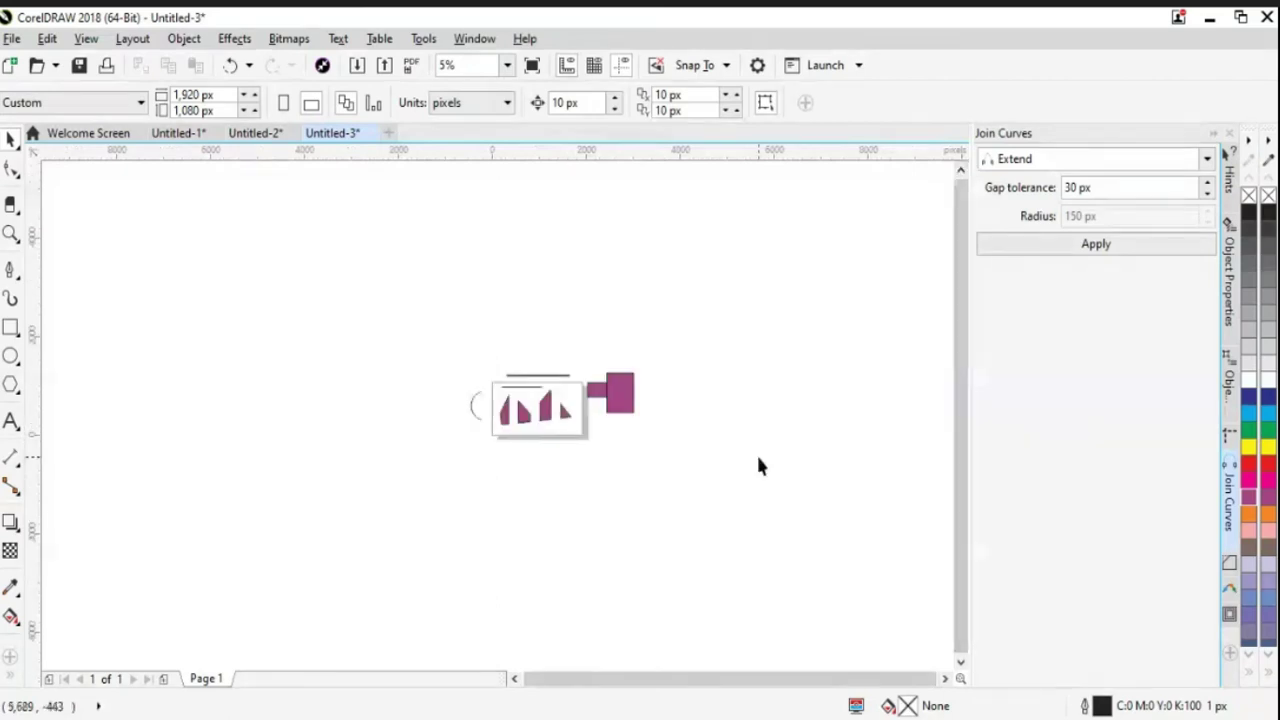
pyautogui.scroll(1, 758, 466)
pyautogui.scroll(2, 758, 466)
pyautogui.scroll(-3, 674, 694)
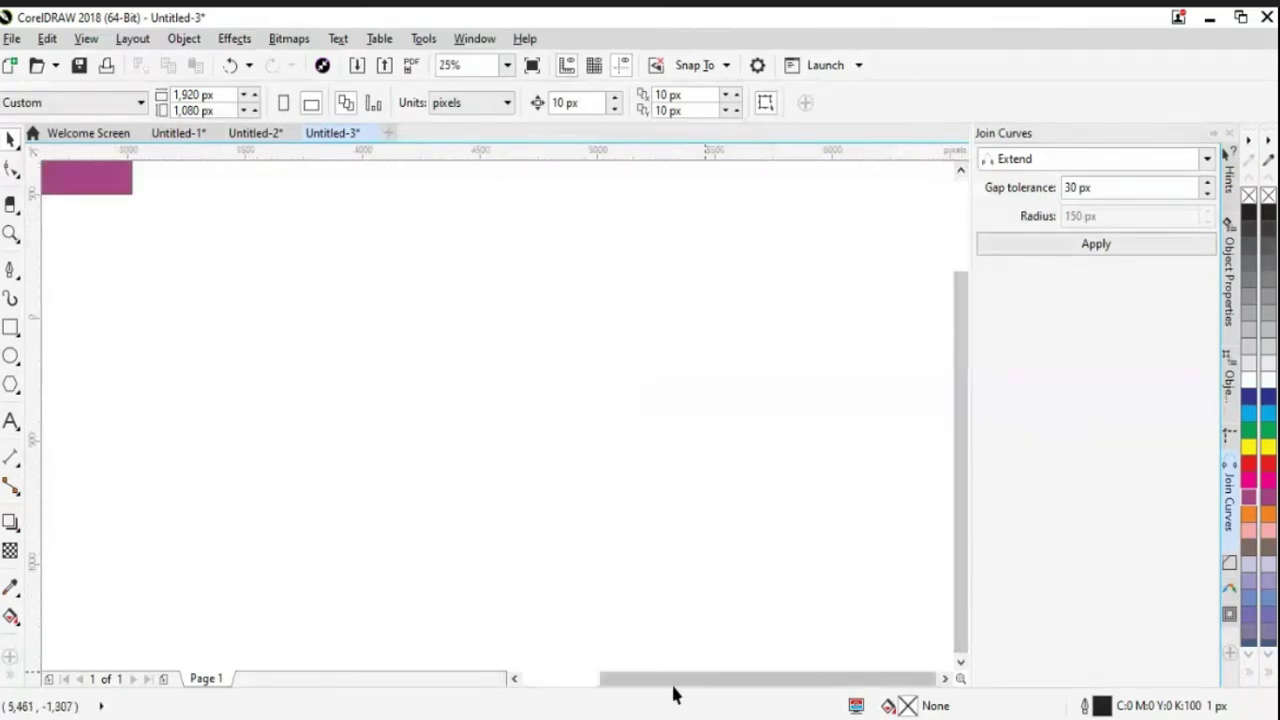
pyautogui.moveTo(657, 681); pyautogui.dragTo(595, 681)
pyautogui.moveTo(965, 523); pyautogui.dragTo(963, 437)
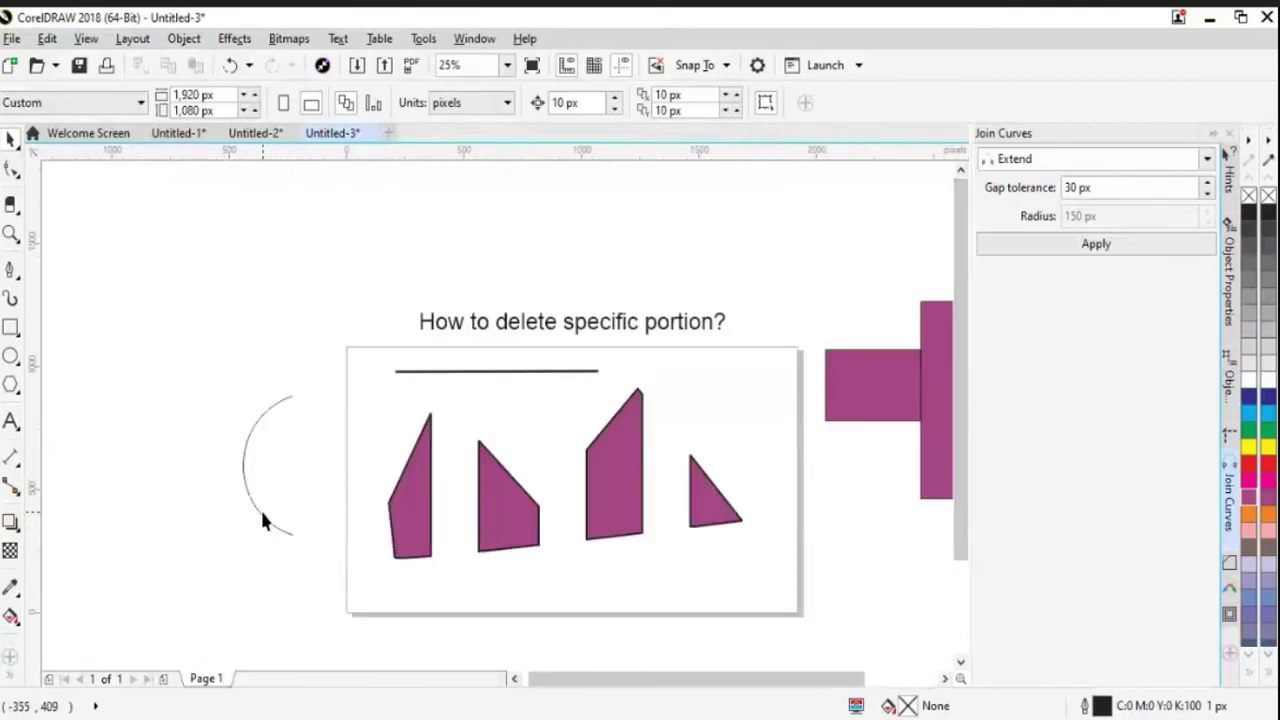
# Step: Move the arc farther left from the page, to about X -674 px, Y 599 px
pyautogui.click(261, 510)
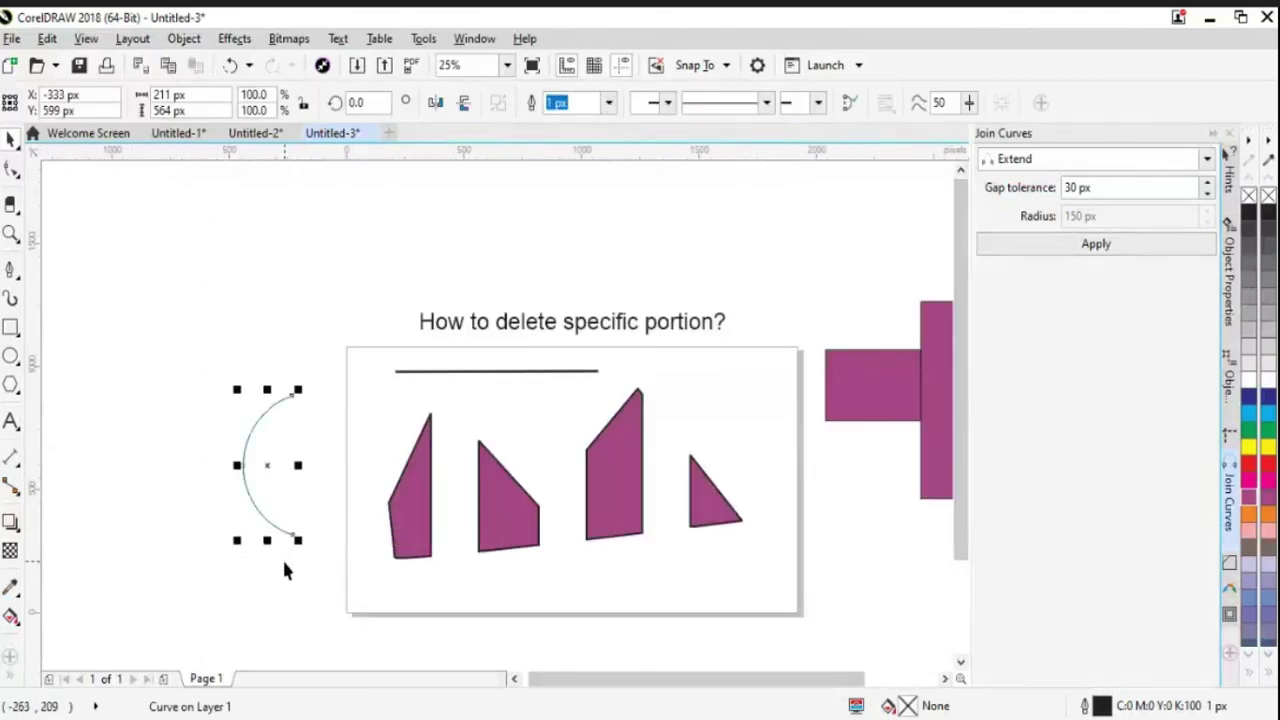
pyautogui.moveTo(282, 557); pyautogui.dragTo(216, 538)
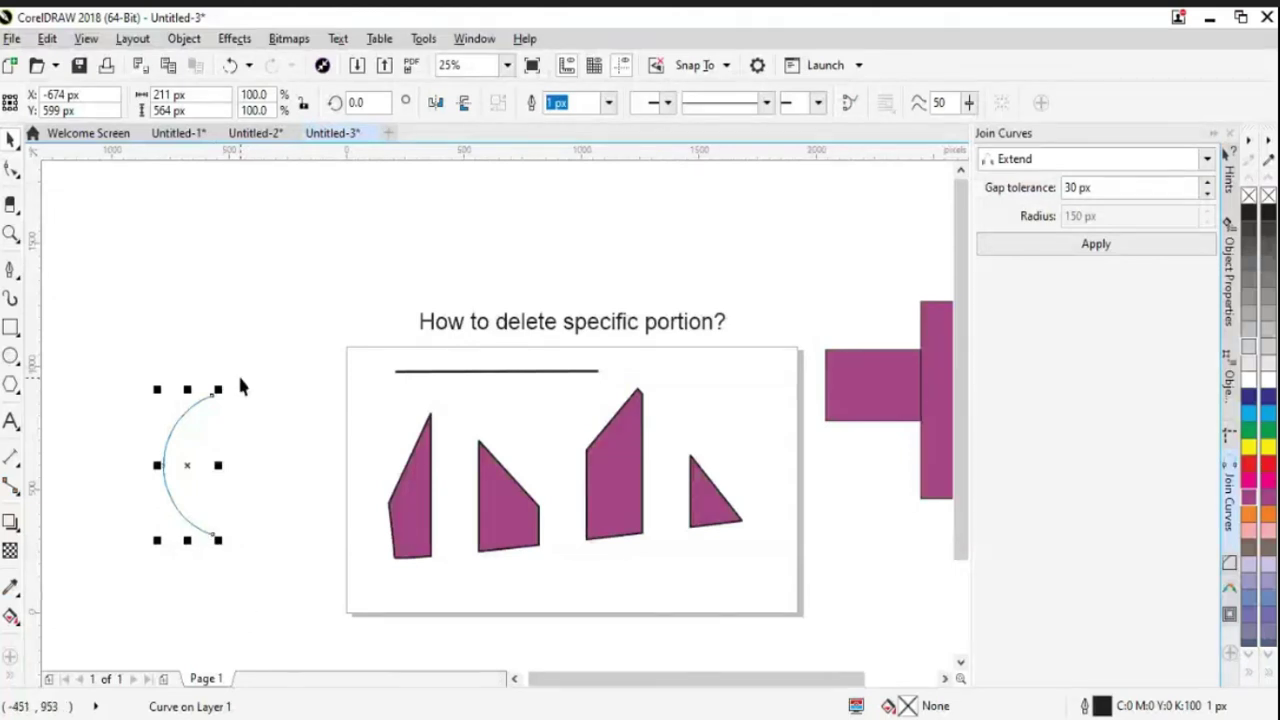
# Step: Delete the purple four-part remainder of the zigzag shape from the page
pyautogui.click(500, 509)
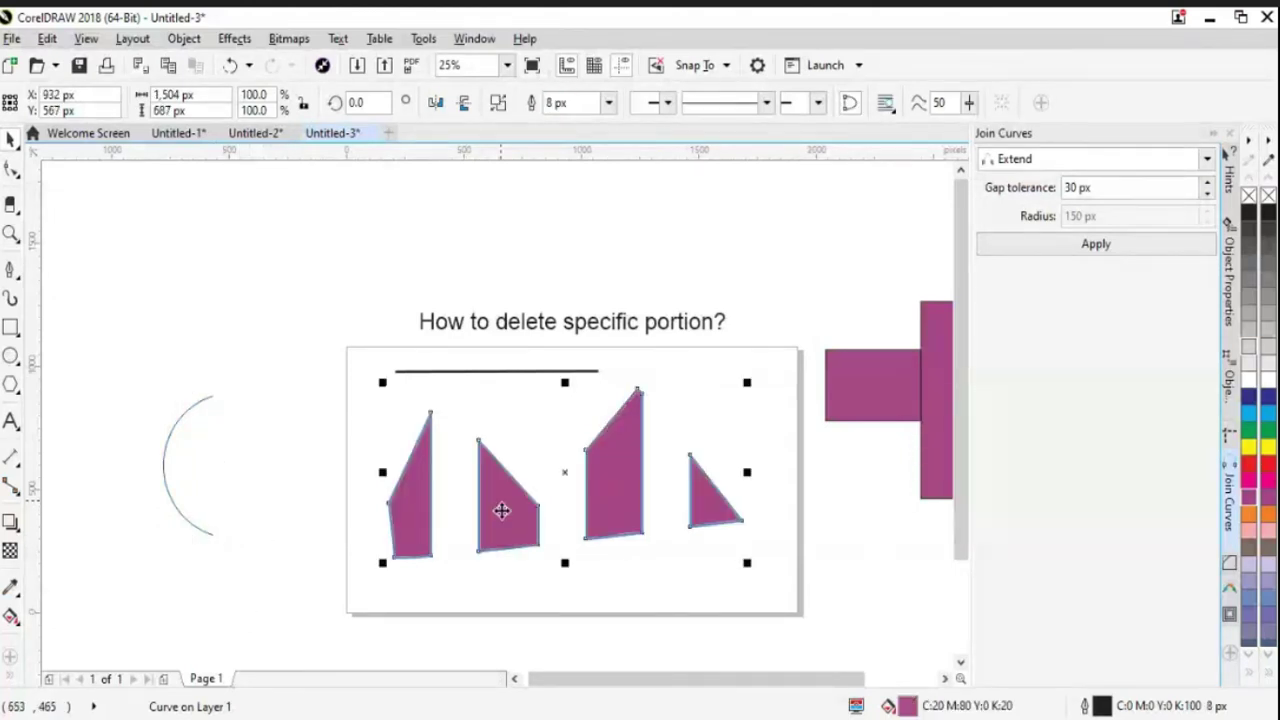
pyautogui.click(599, 596)
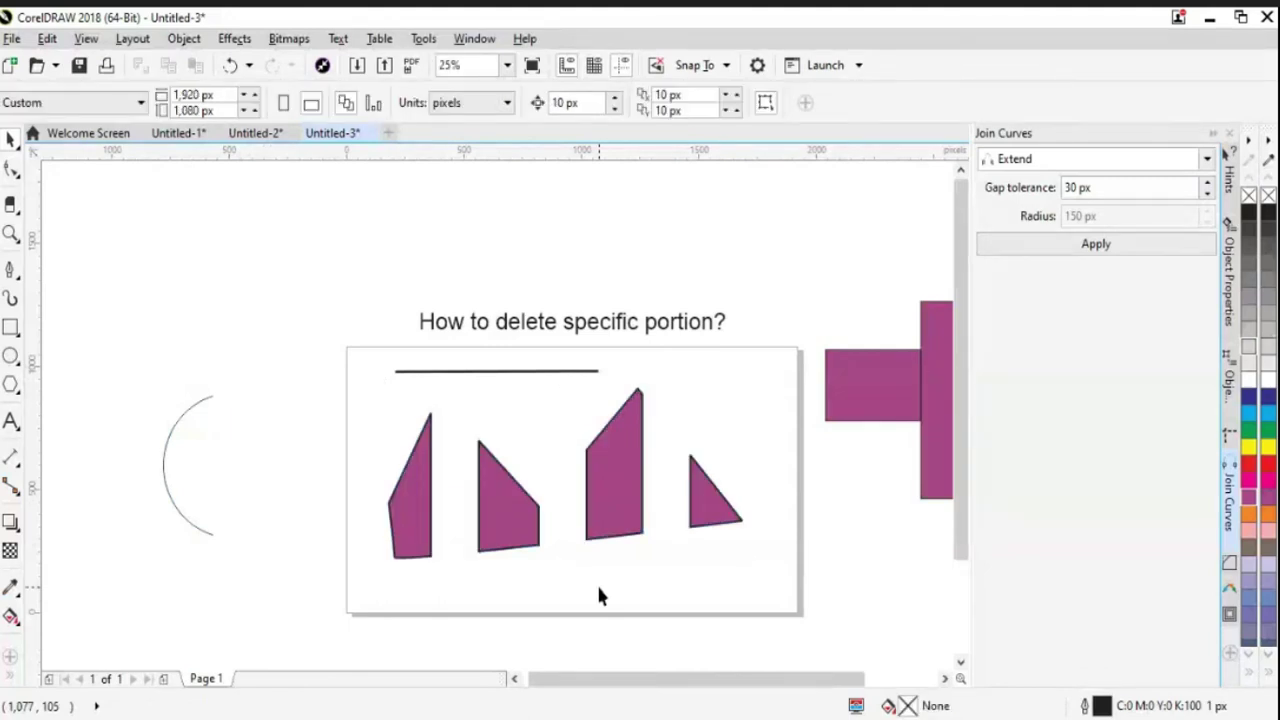
pyautogui.moveTo(677, 679); pyautogui.dragTo(714, 677)
pyautogui.click(515, 530)
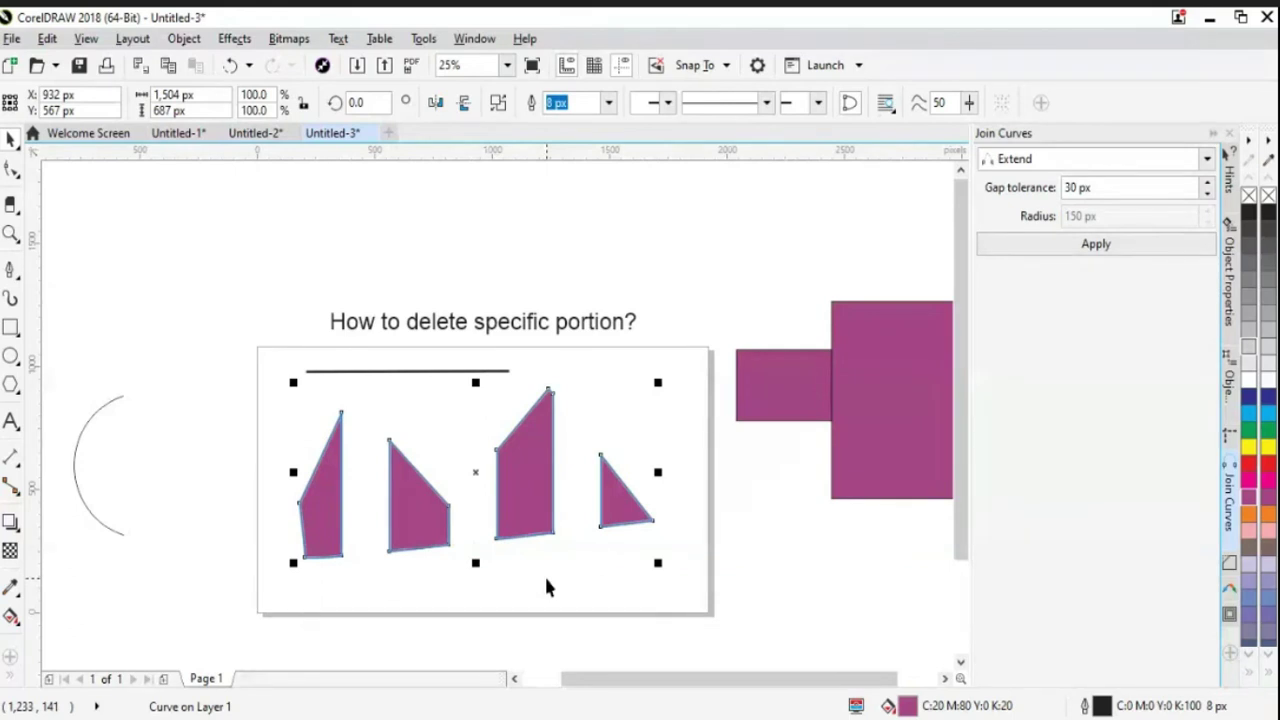
pyautogui.click(489, 536)
pyautogui.click(523, 509)
pyautogui.press('Delete')
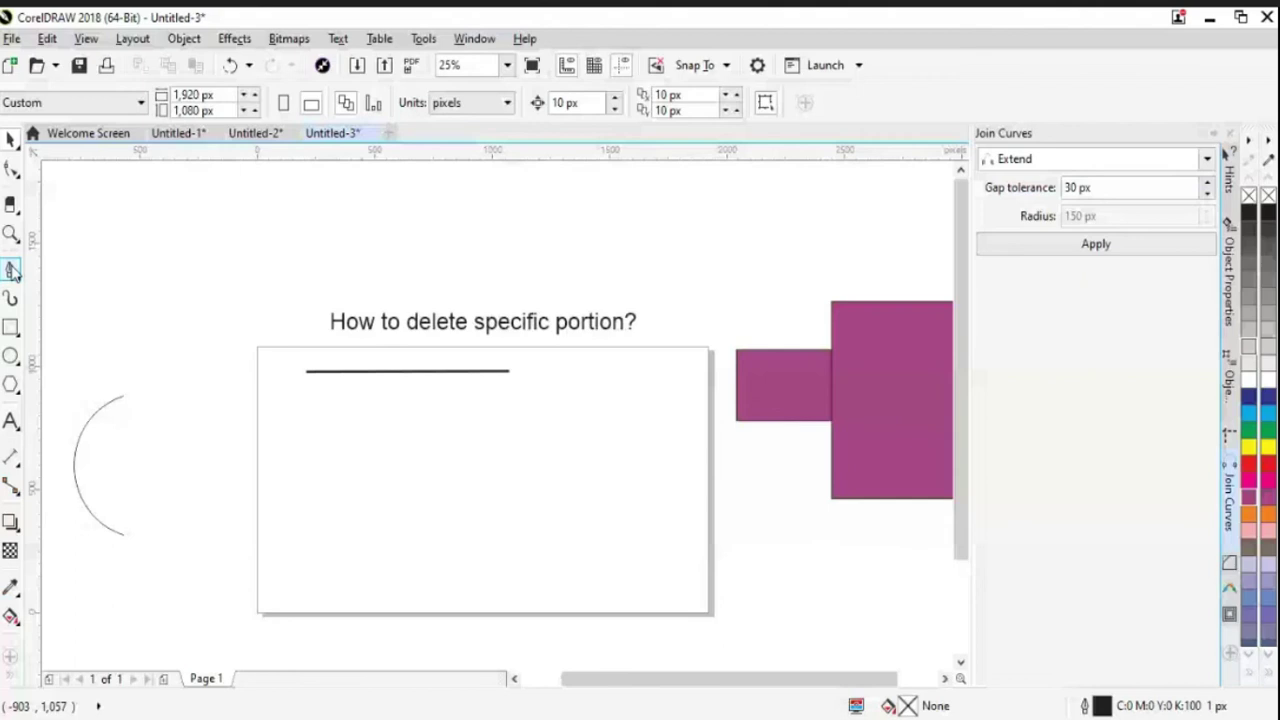
# Step: Draw a wide rectangle about 1,492 by 220 px across the middle of the page, fill it green and deselect it
pyautogui.click(10, 328)
pyautogui.moveTo(308, 453); pyautogui.dragTo(660, 508)
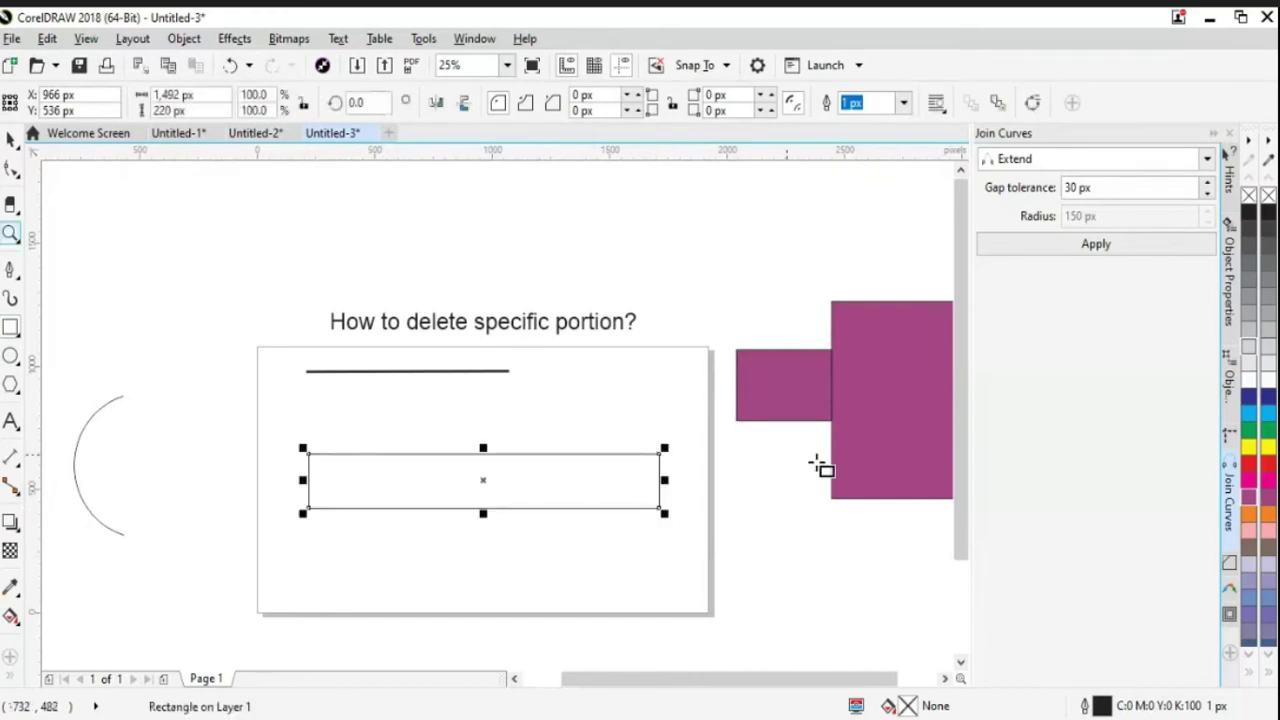
pyautogui.click(1249, 430)
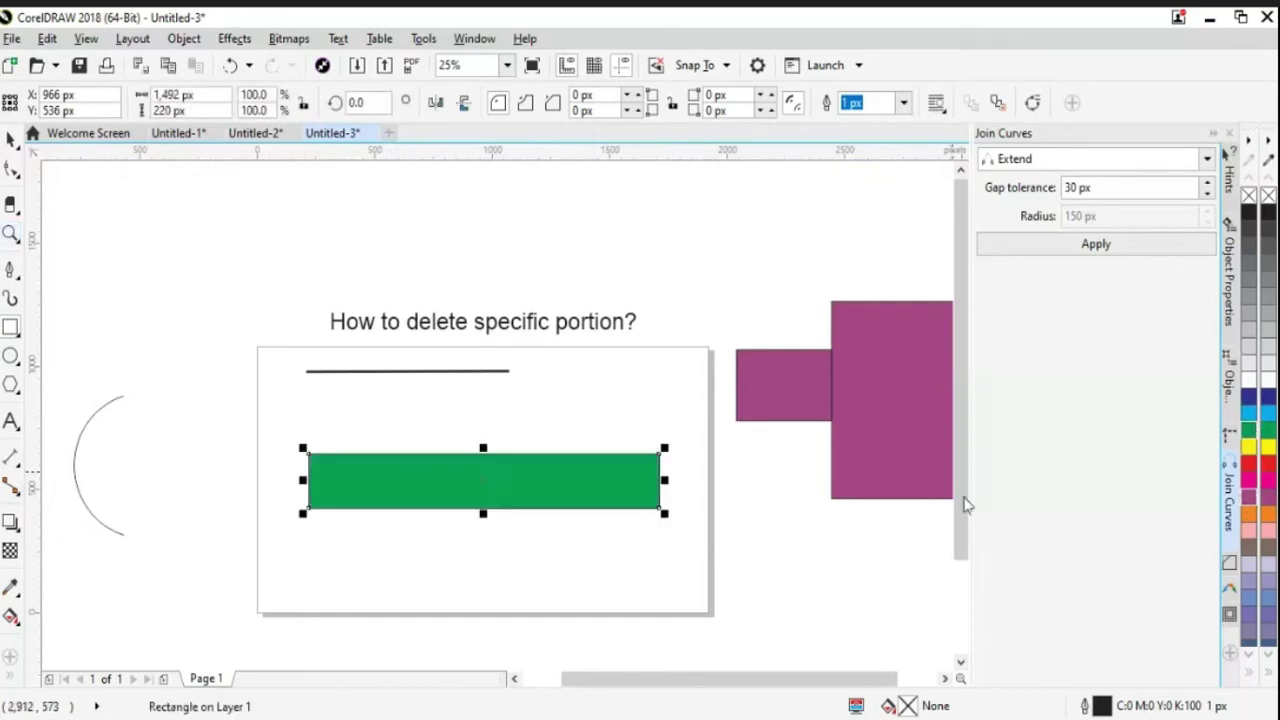
pyautogui.click(11, 140)
pyautogui.click(66, 346)
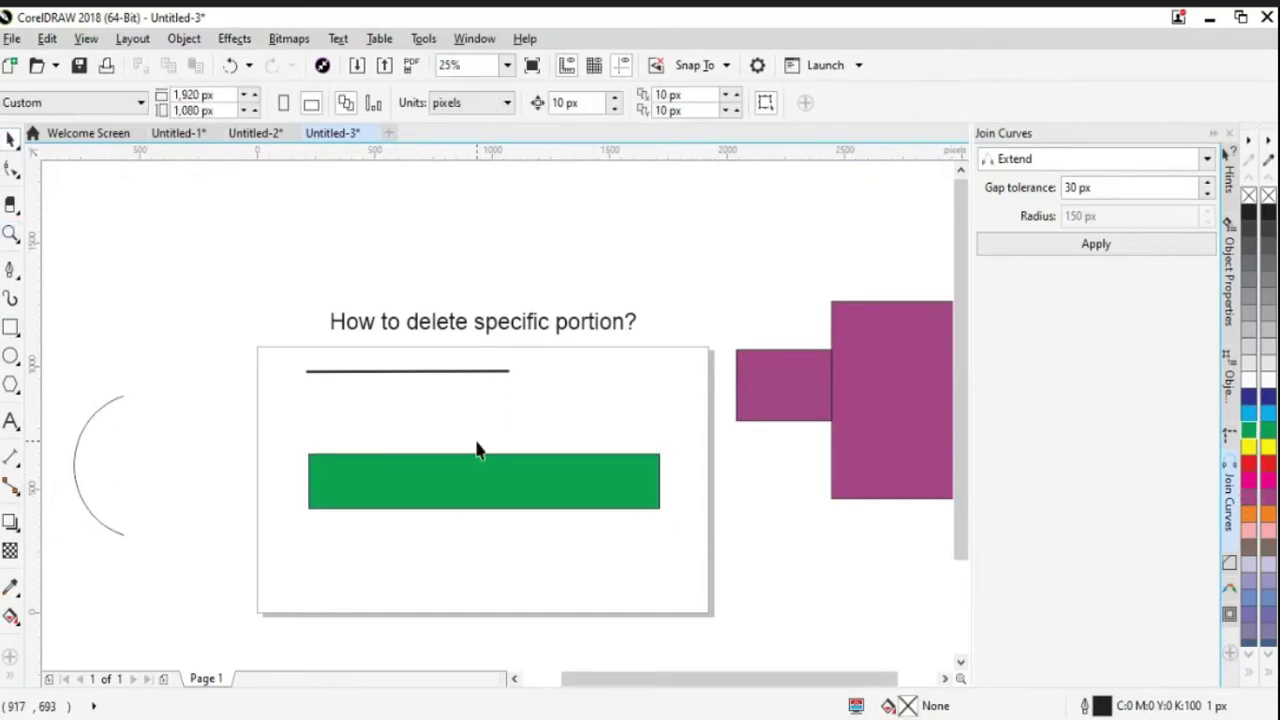
pyautogui.click(487, 508)
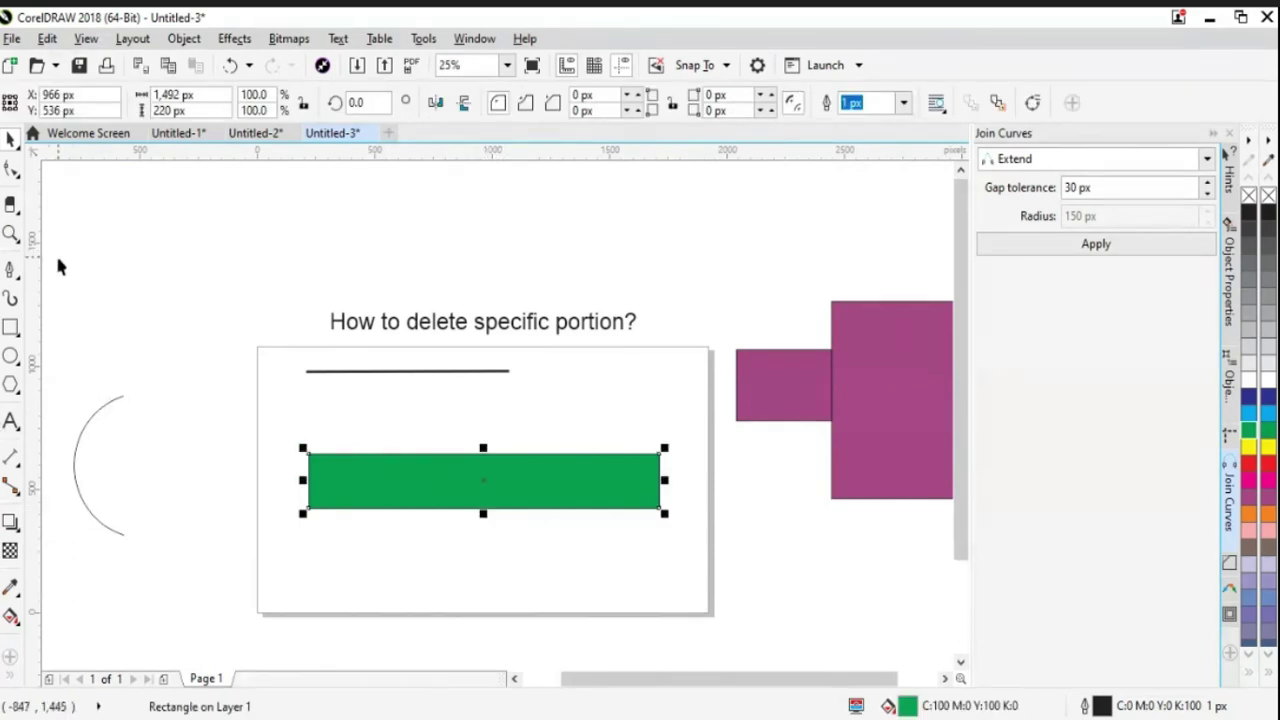
pyautogui.click(480, 553)
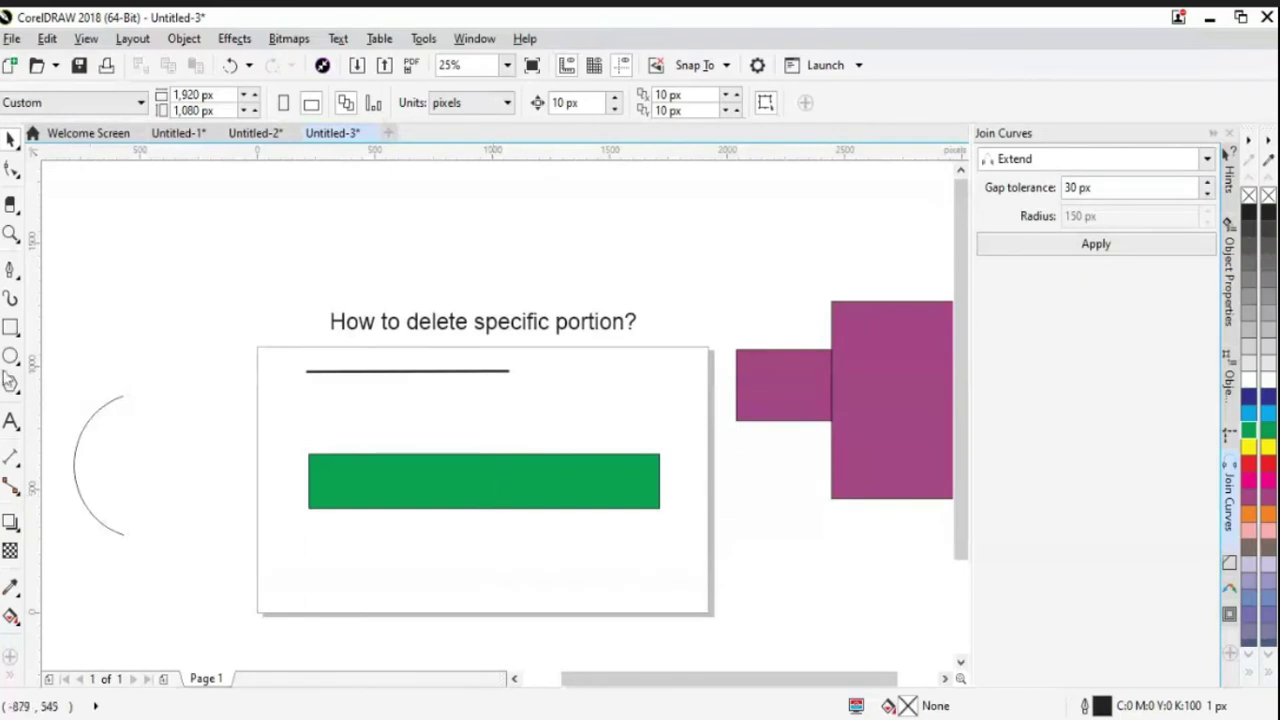
# Step: Draw a rectangle about 864 by 612 px over the green rectangle's right half and fill it cyan
pyautogui.click(10, 330)
pyautogui.moveTo(479, 416); pyautogui.dragTo(682, 566)
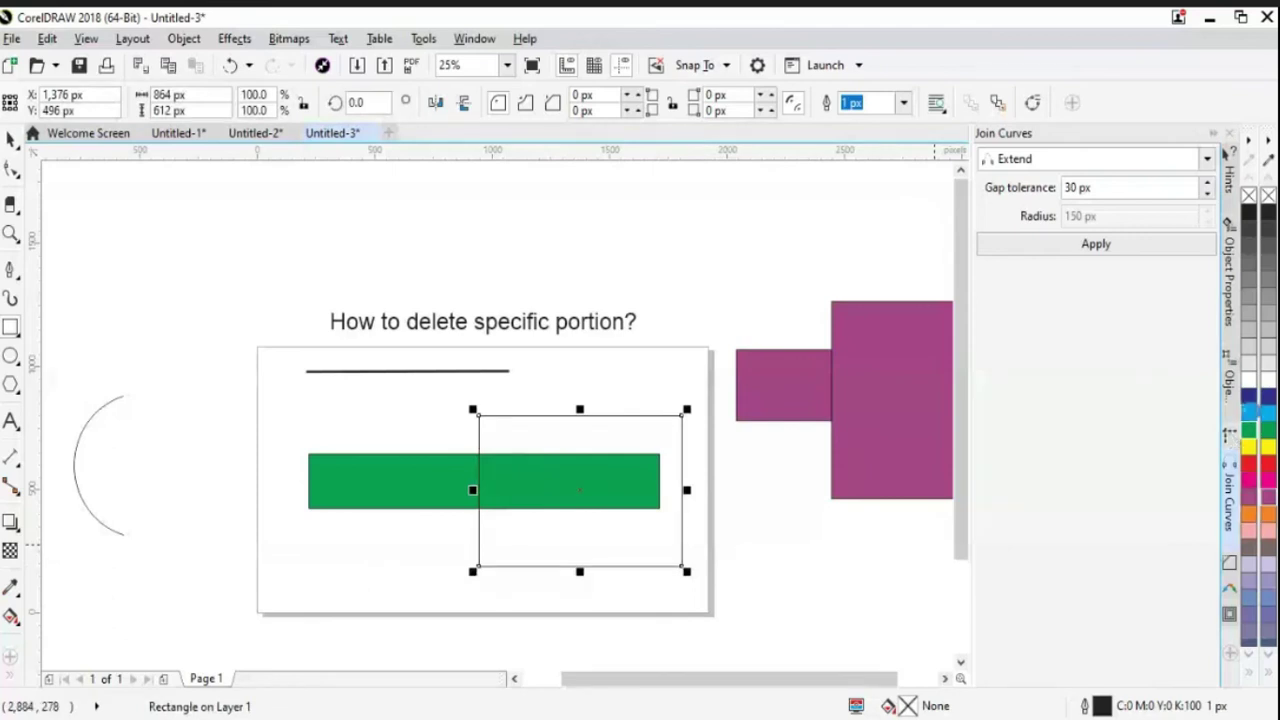
pyautogui.click(1249, 411)
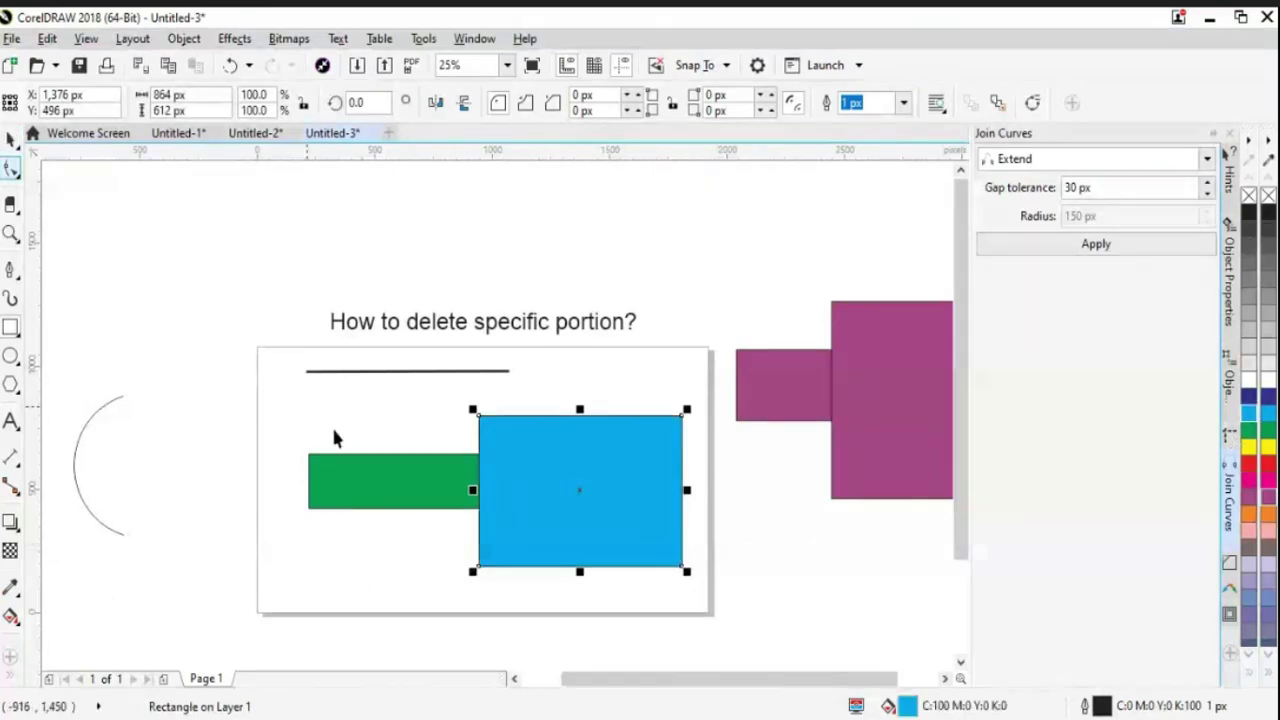
# Step: Trim the green rectangle with the overlapping cyan rectangle and pull the cyan rectangle away to the right
pyautogui.keyDown('shift'); pyautogui.click(407, 500); pyautogui.keyUp('shift')
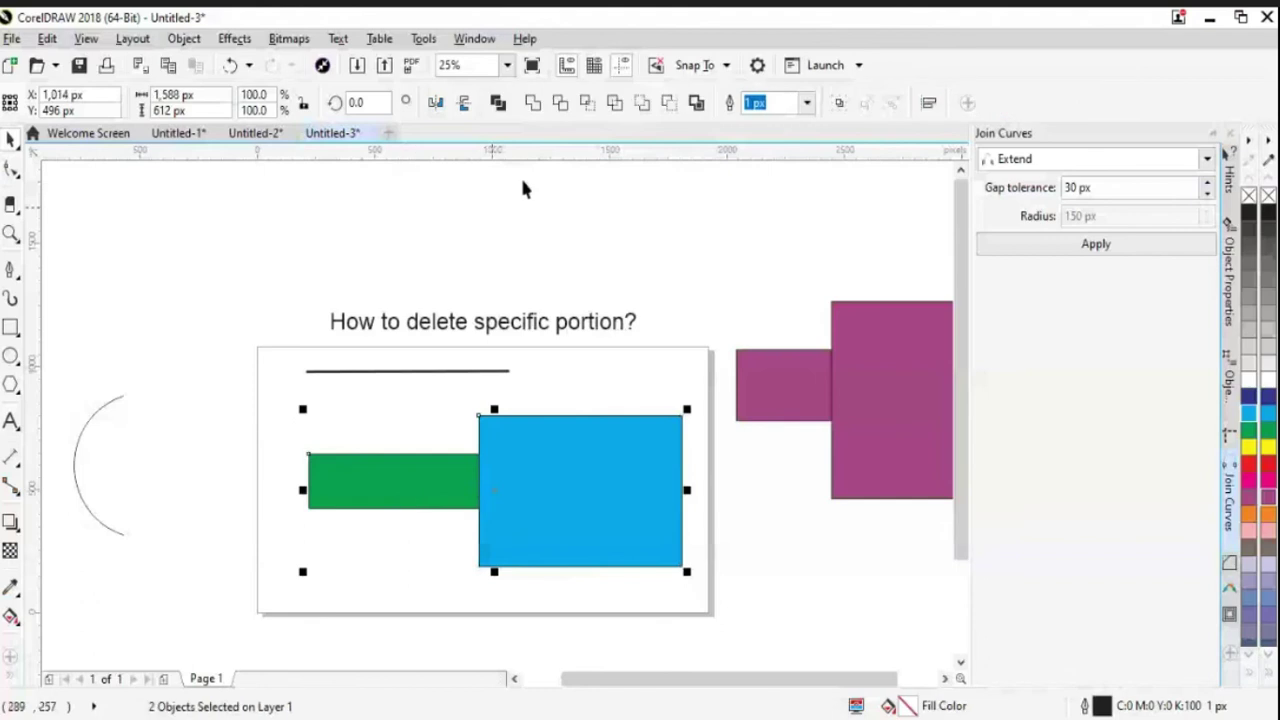
pyautogui.click(559, 104)
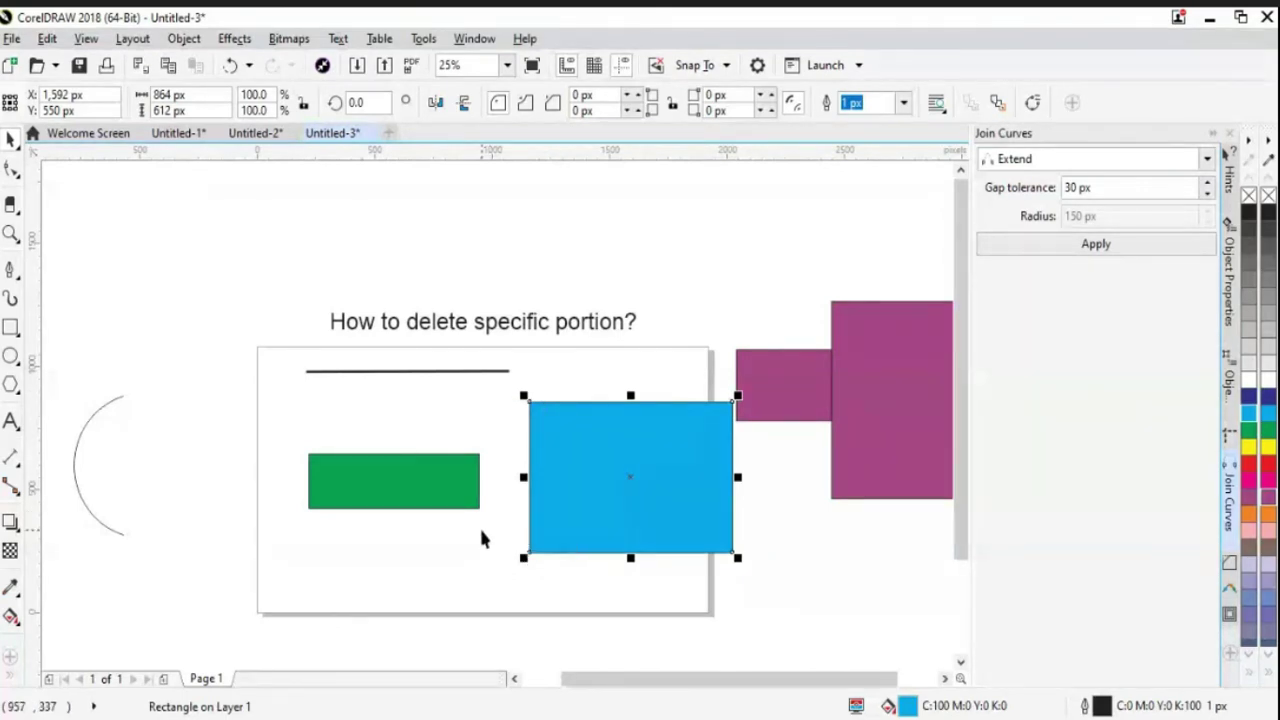
# Step: Return the cyan rectangle to X 1,376 px, Y 496 px against the green rectangle's cut edge, and leave it selected
pyautogui.moveTo(535, 480); pyautogui.dragTo(485, 494)
pyautogui.click(440, 590)
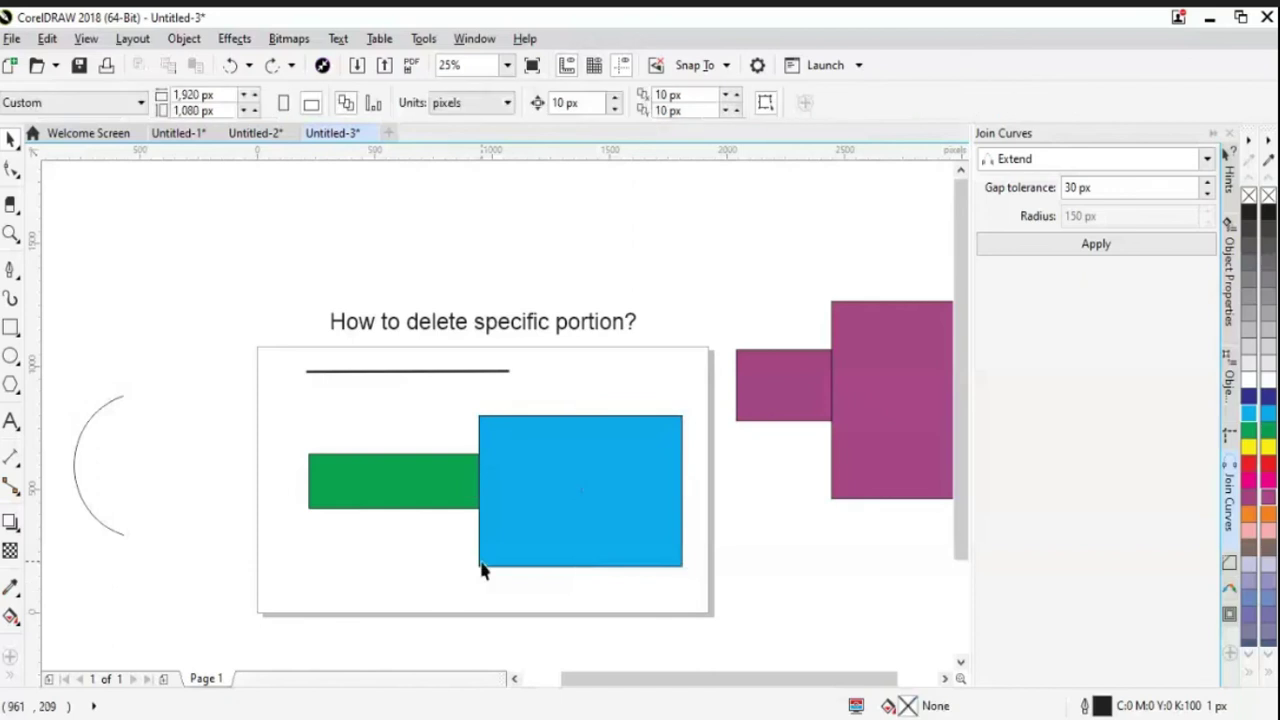
pyautogui.moveTo(482, 570); pyautogui.dragTo(447, 571)
pyautogui.click(447, 571)
pyautogui.click(420, 577)
pyautogui.click(563, 527)
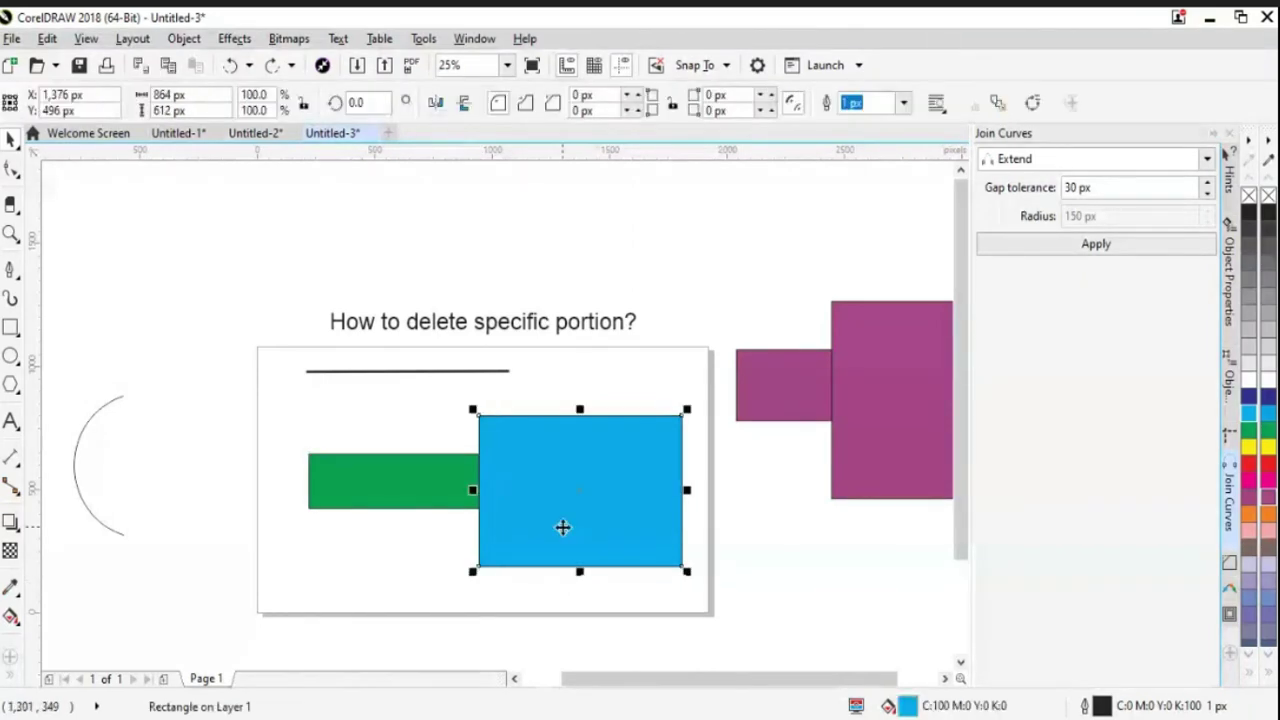
# Step: Delete the cyan rectangle and draw a vertical 2-point line about 808 px long through the middle of the green rectangle
pyautogui.press('Delete')
pyautogui.click(443, 500)
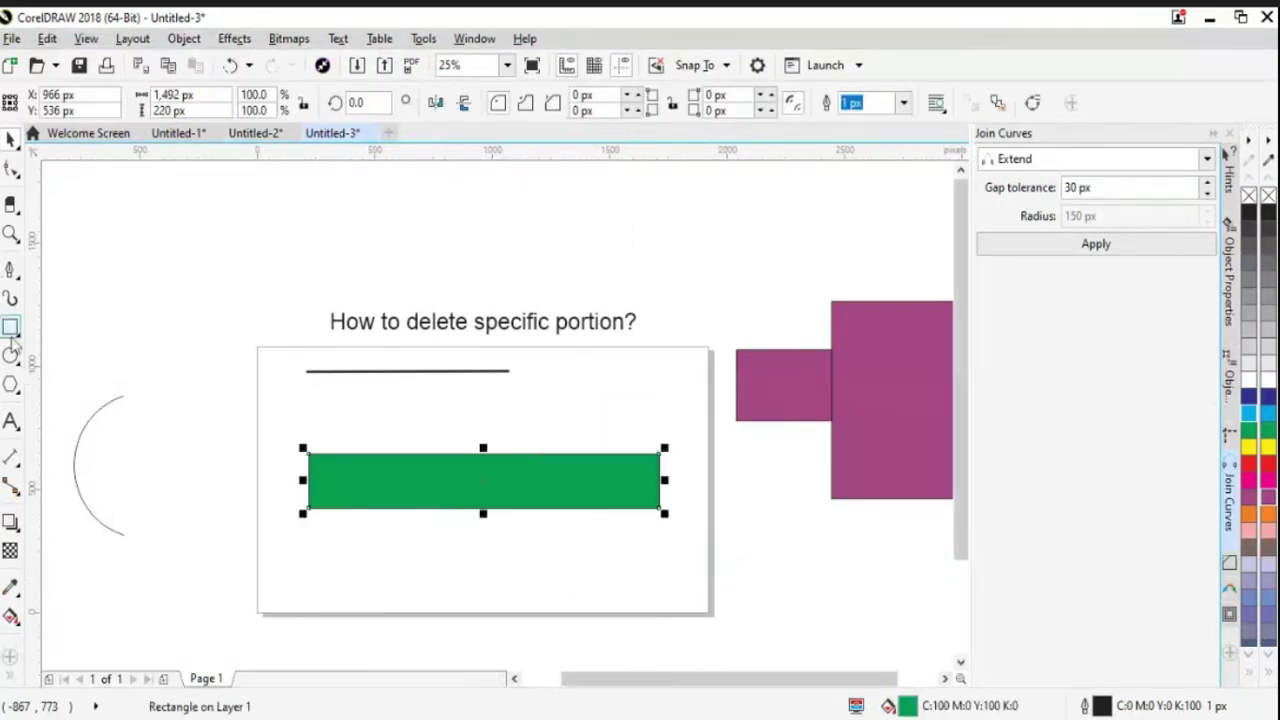
pyautogui.click(11, 265)
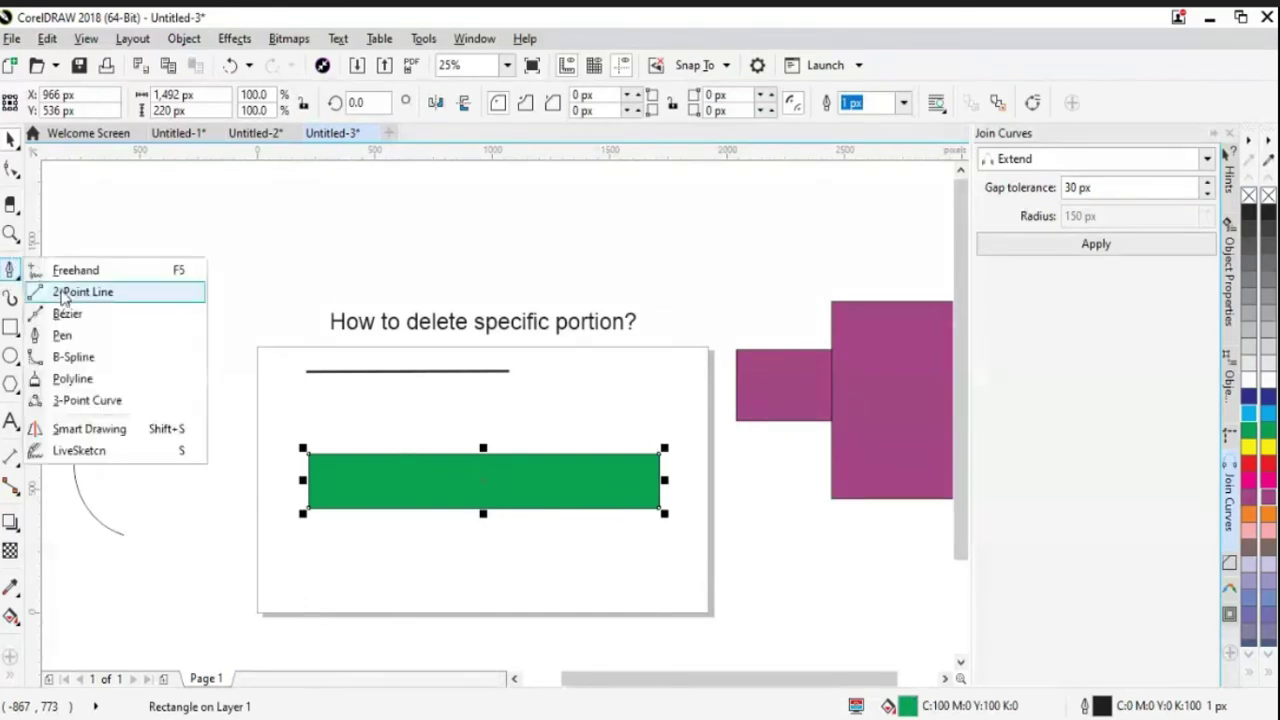
pyautogui.click(100, 291)
pyautogui.moveTo(482, 383); pyautogui.dragTo(481, 511)
pyautogui.moveTo(482, 588); pyautogui.dragTo(482, 588)
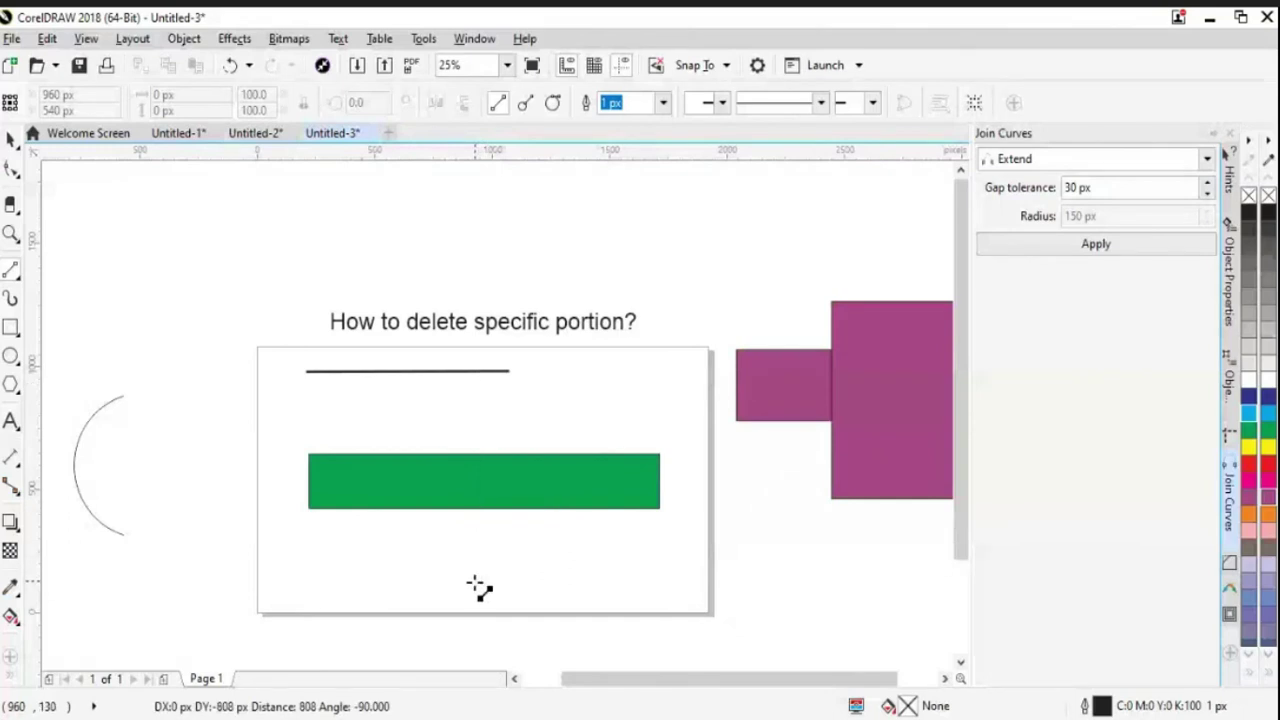
pyautogui.click(12, 140)
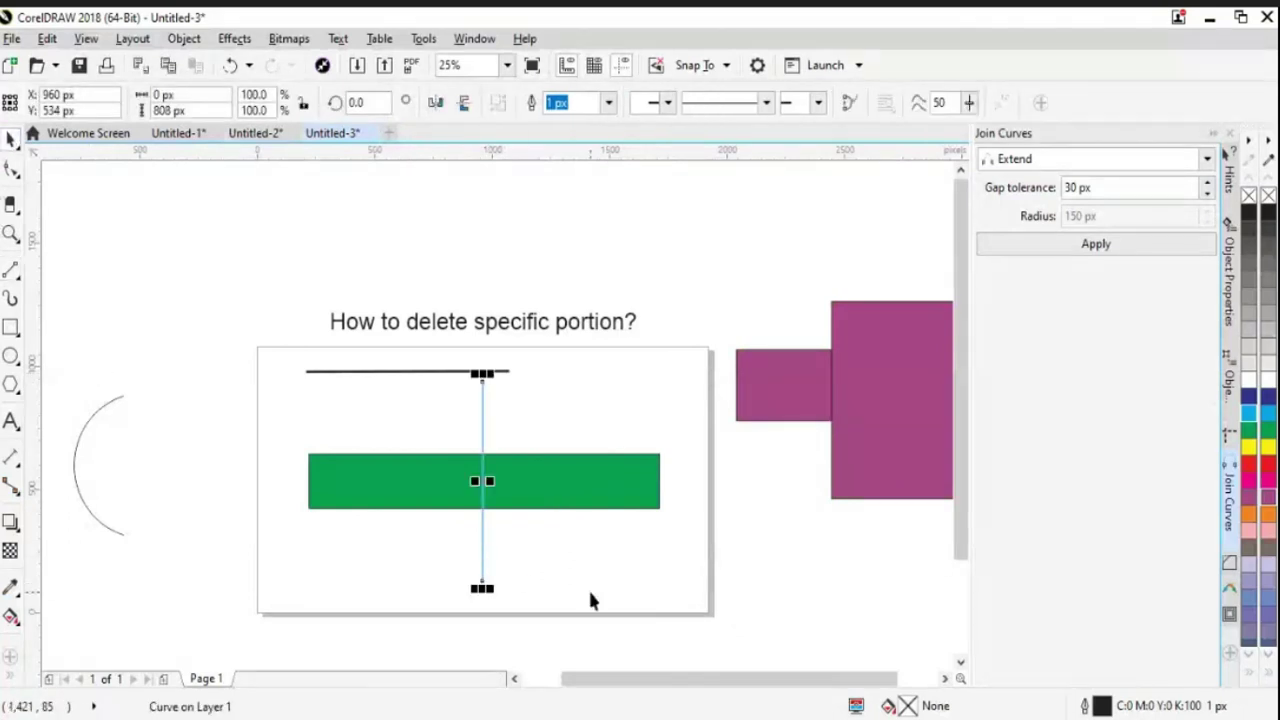
pyautogui.click(588, 587)
# Step: Remove the green fill from the wide rectangle, keeping only its outline, and deselect it
pyautogui.click(576, 498)
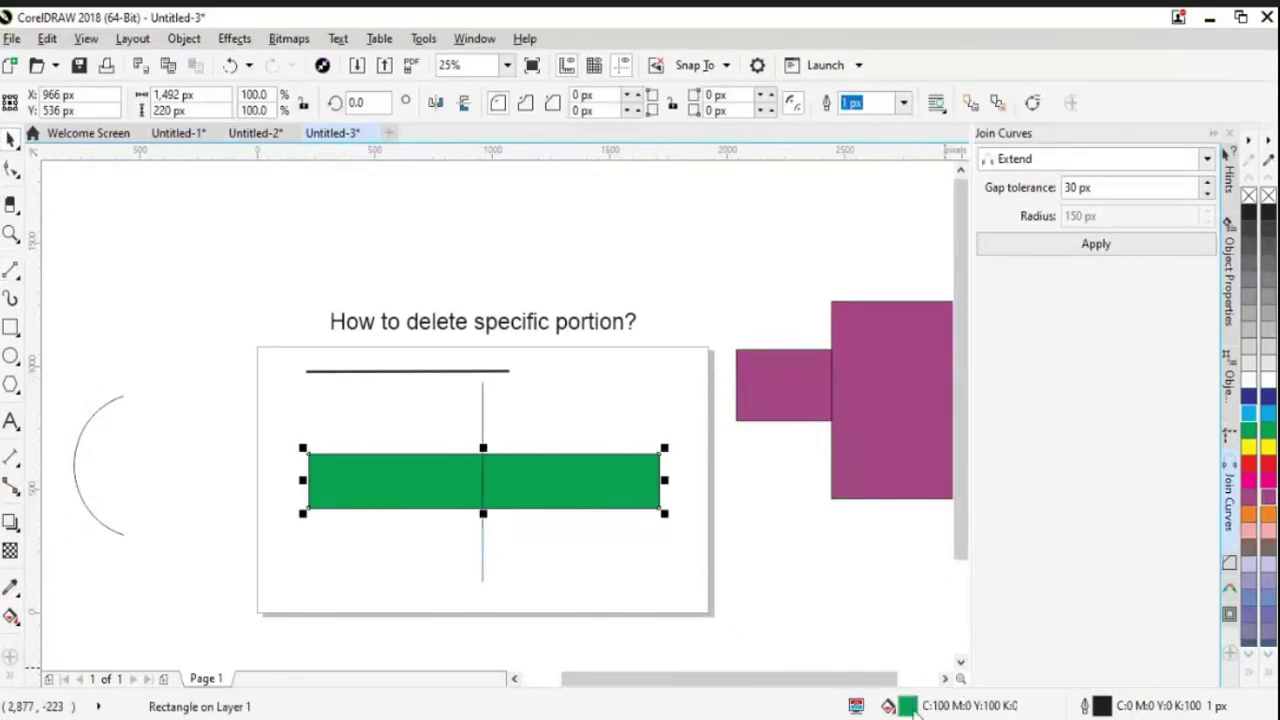
pyautogui.click(1250, 196)
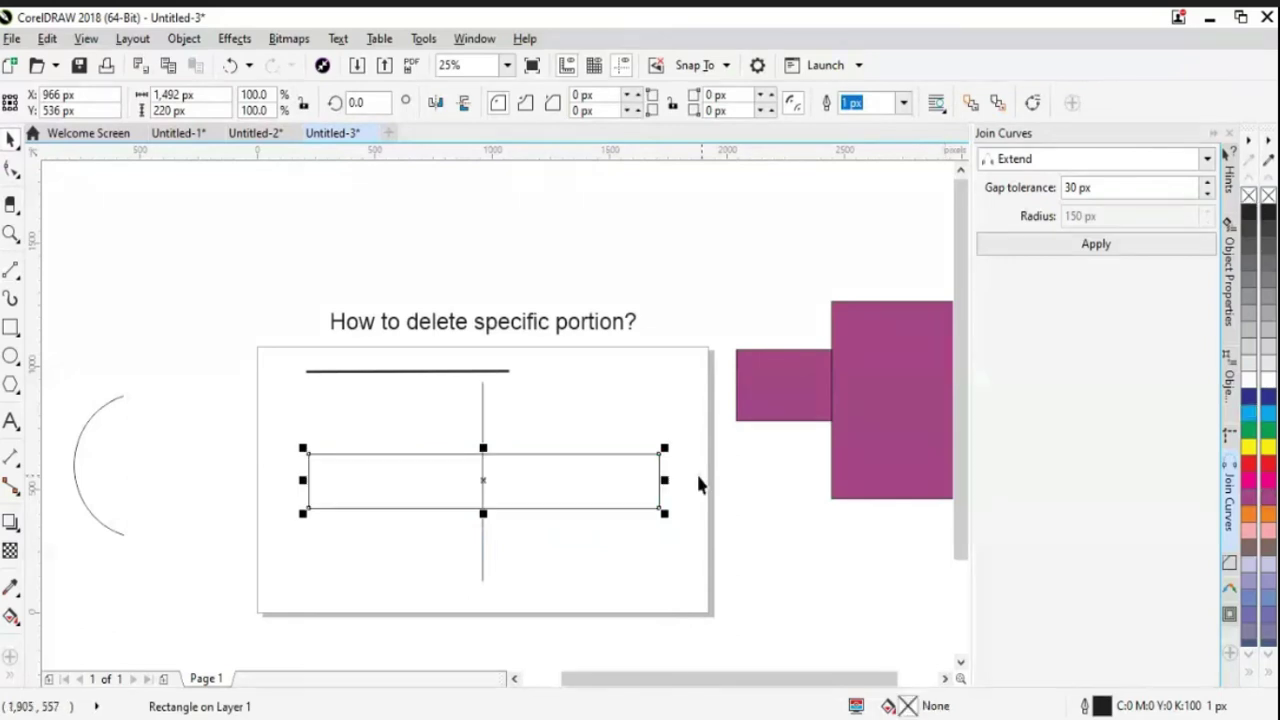
pyautogui.click(696, 475)
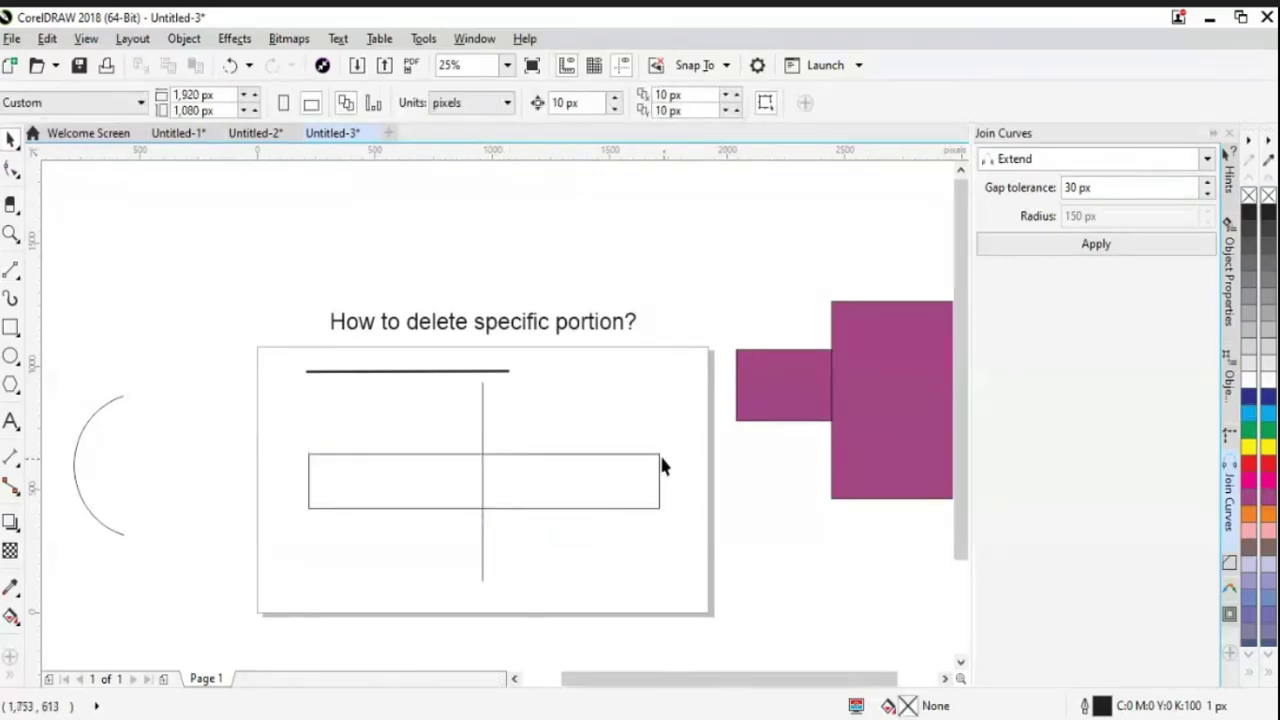
pyautogui.click(442, 511)
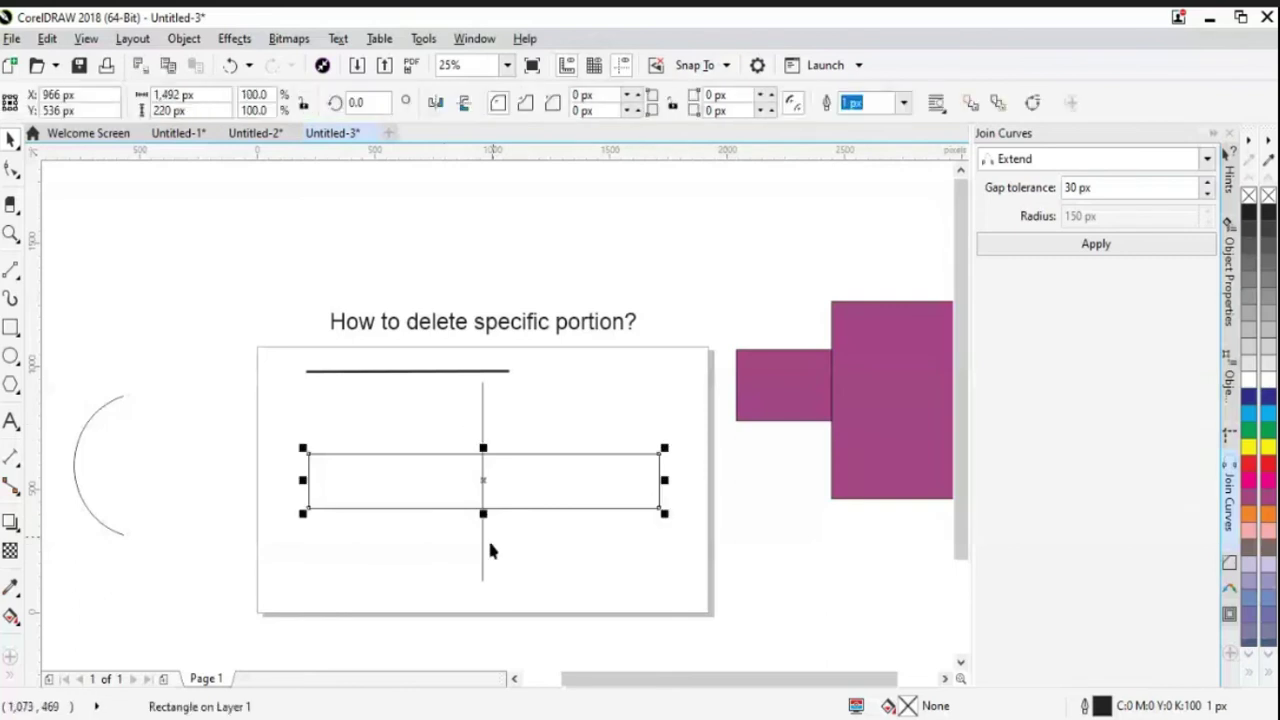
pyautogui.click(498, 549)
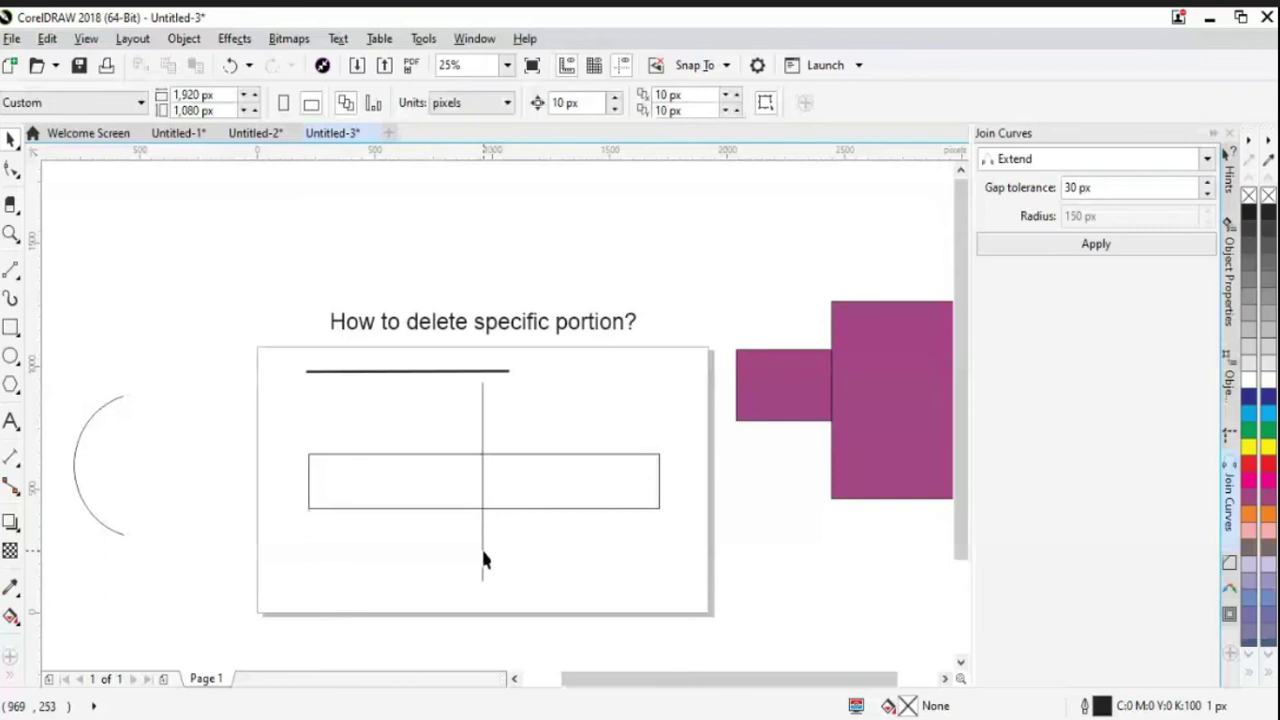
# Step: Use Virtual Segment Delete to remove the rectangle's right part, the line's overhanging ends, its middle segment and the rectangle's remaining outline
pyautogui.press('x')
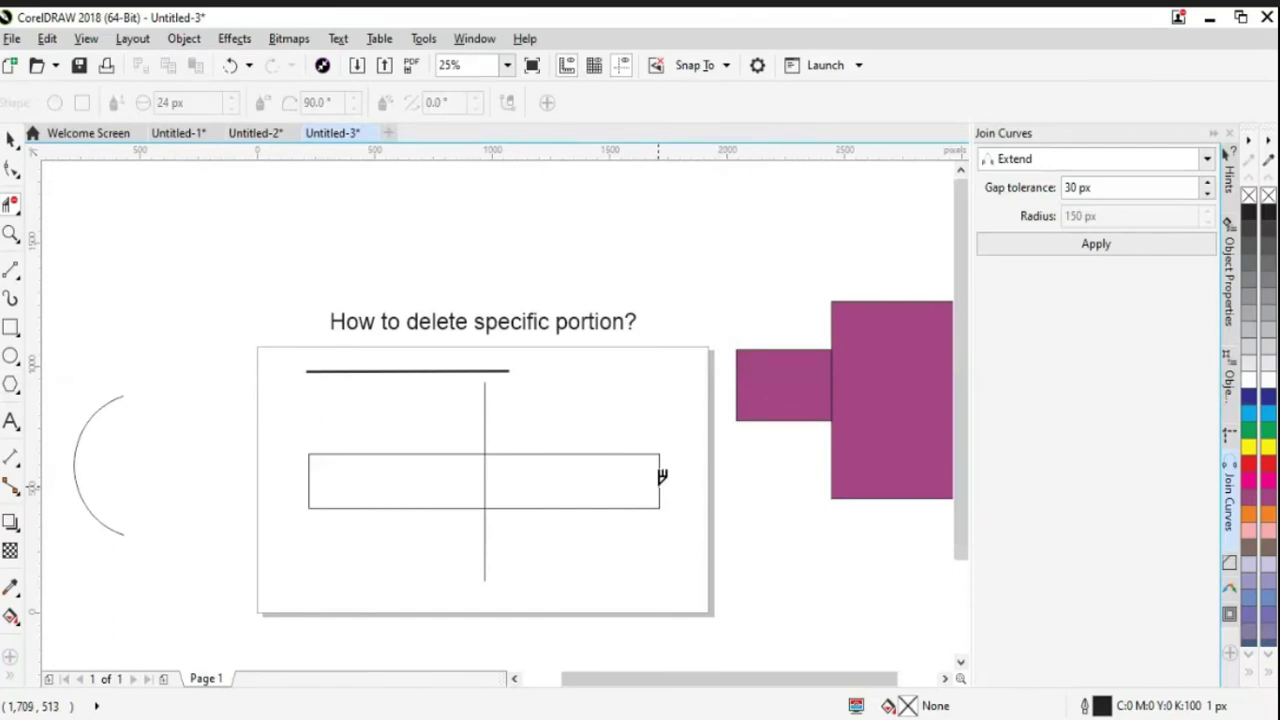
pyautogui.click(660, 480)
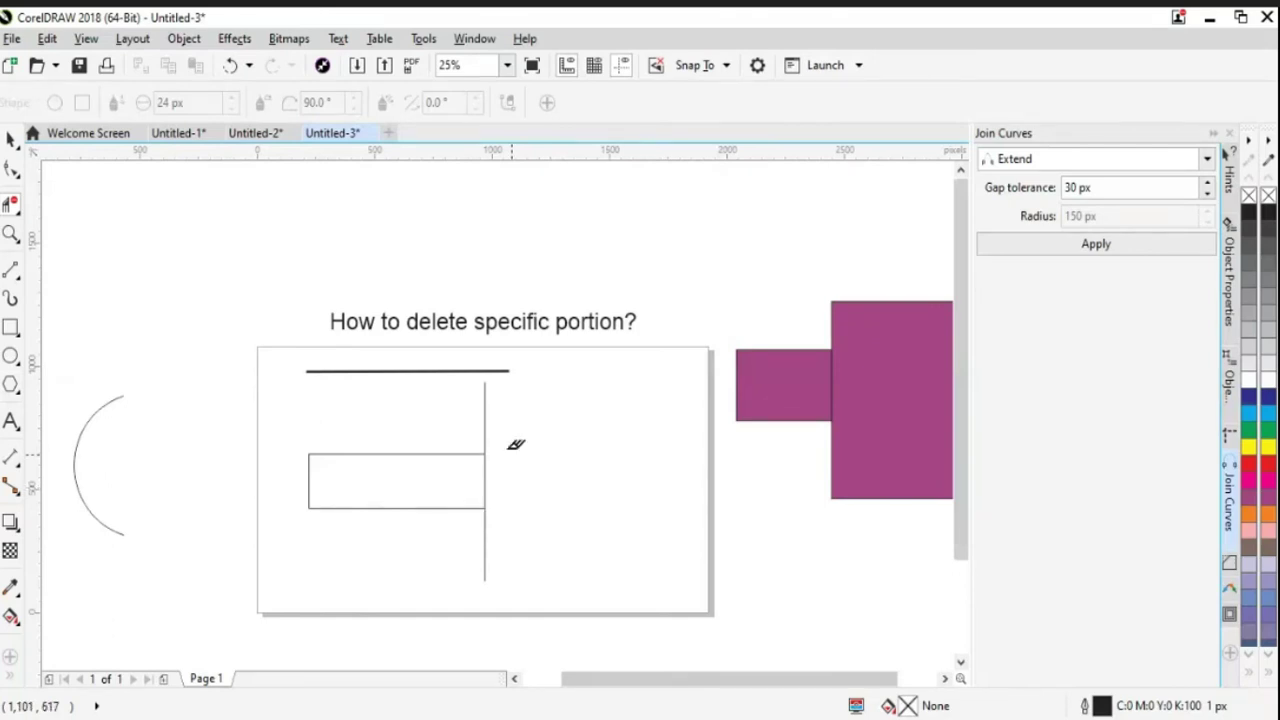
pyautogui.click(487, 401)
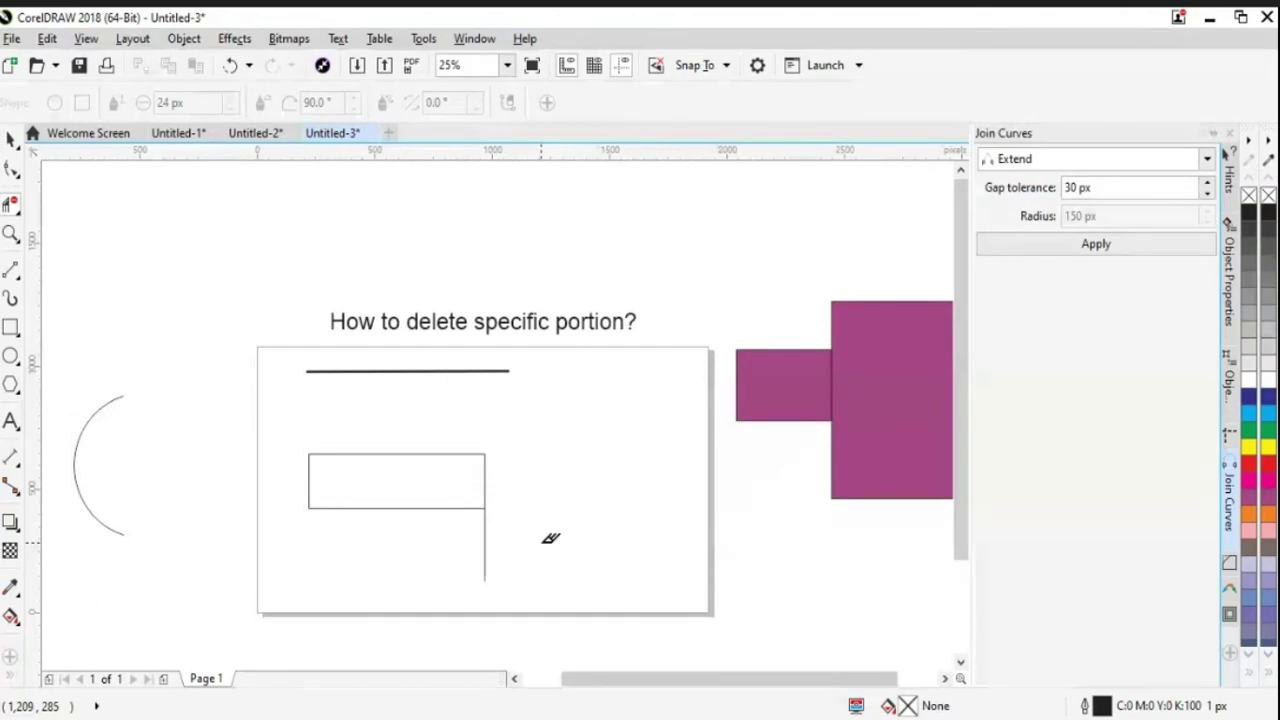
pyautogui.click(487, 525)
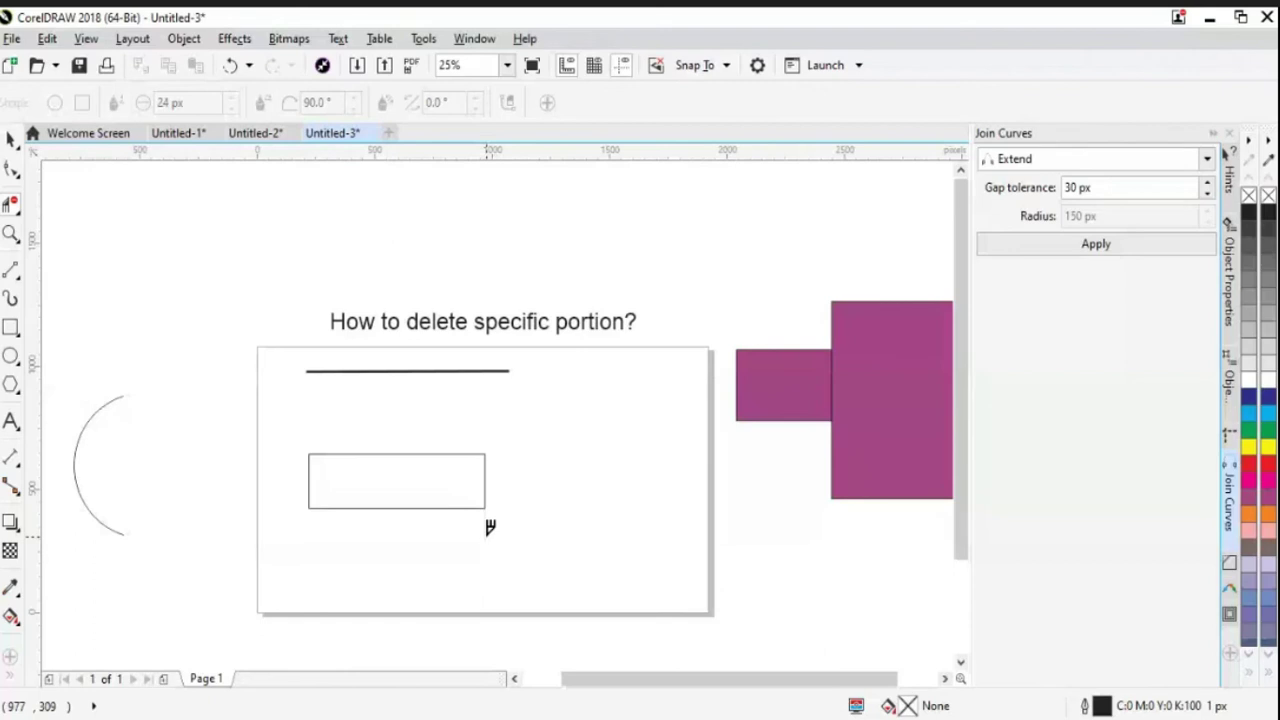
pyautogui.click(487, 468)
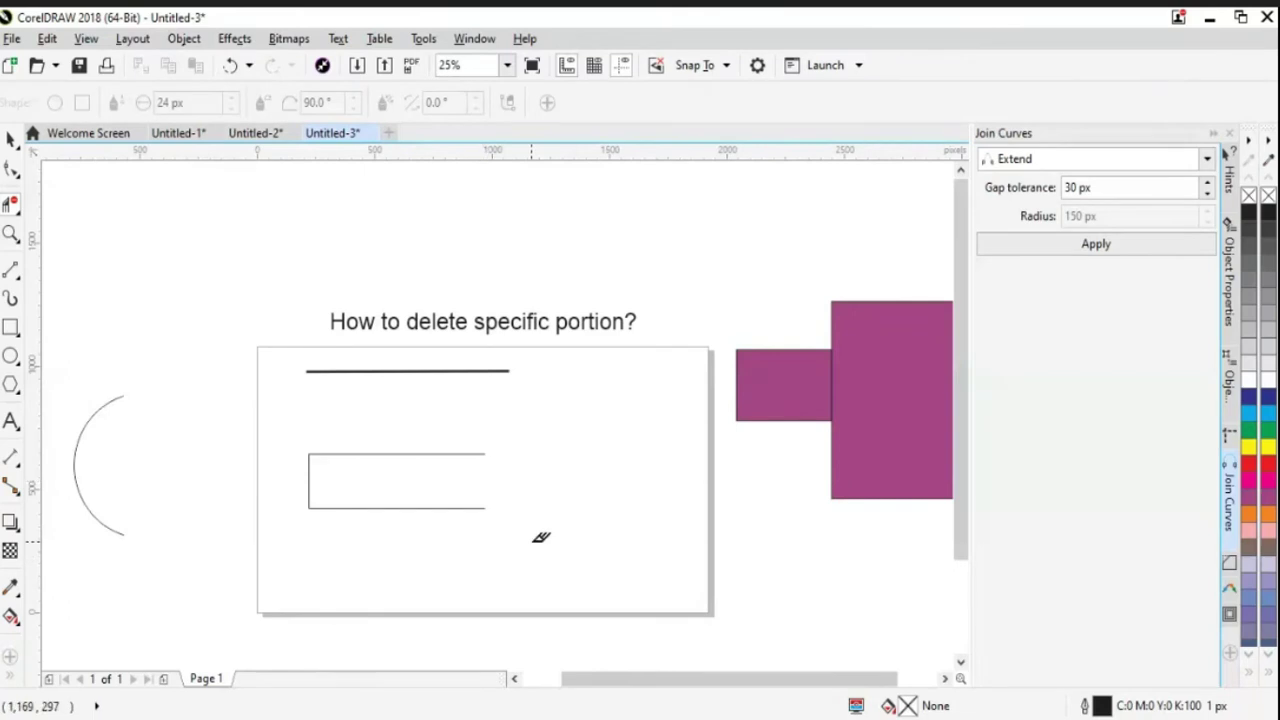
pyautogui.click(460, 454)
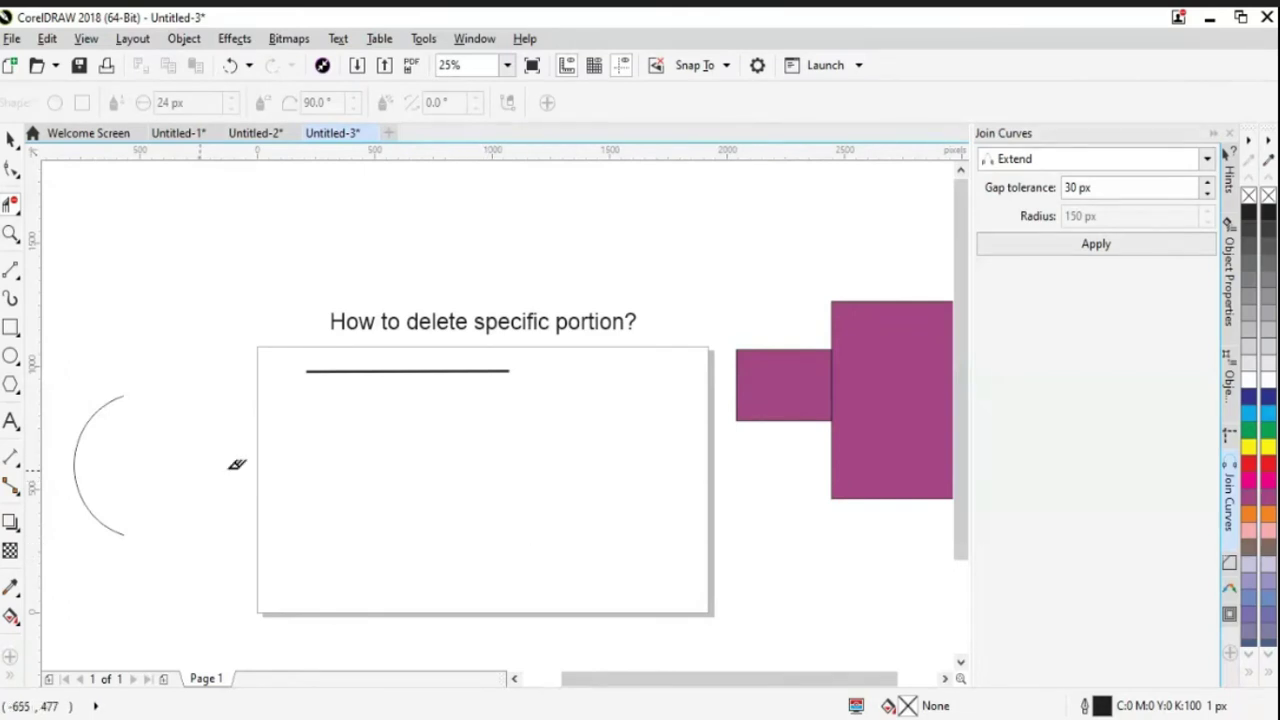
# Step: Undo all the segment deletions on the wide rectangle and the vertical line, leaving nothing selected
pyautogui.hotkey('ctrl', 'z')
pyautogui.hotkey('ctrl', 'z')
pyautogui.hotkey('ctrl', 'z')
pyautogui.hotkey('ctrl', 'z')
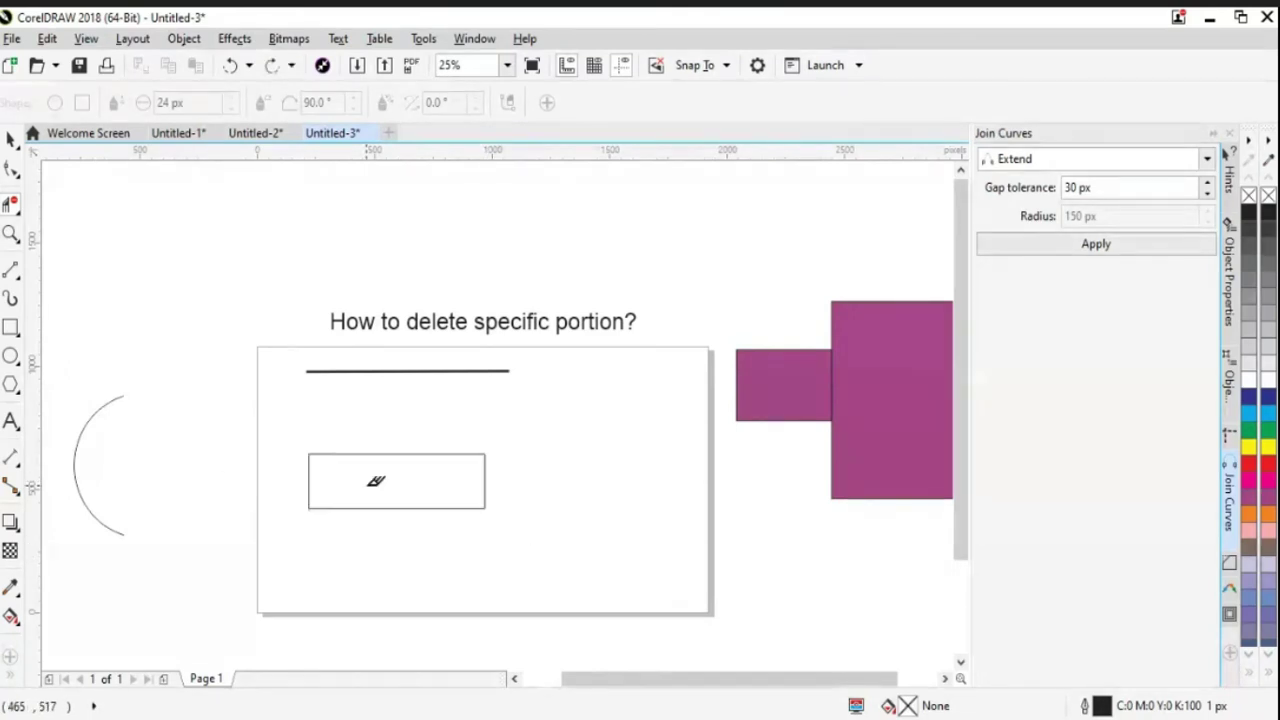
pyautogui.hotkey('ctrl', 'z')
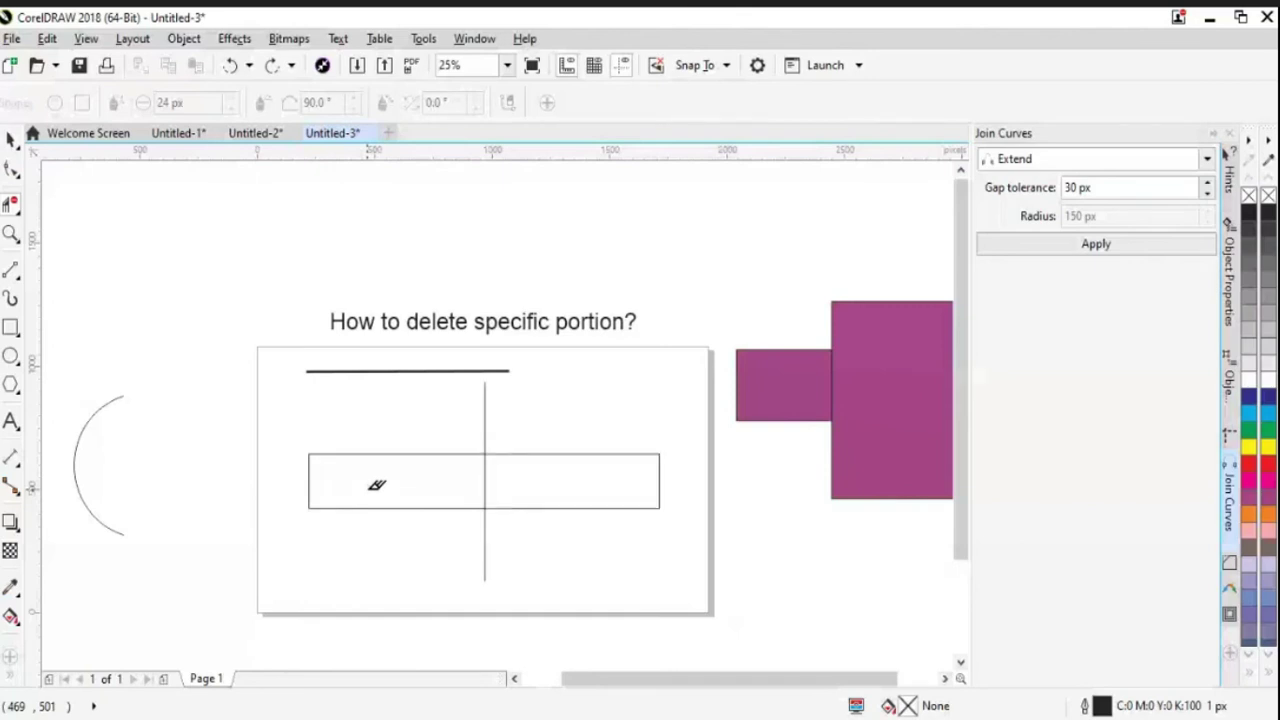
pyautogui.click(10, 140)
pyautogui.click(494, 372)
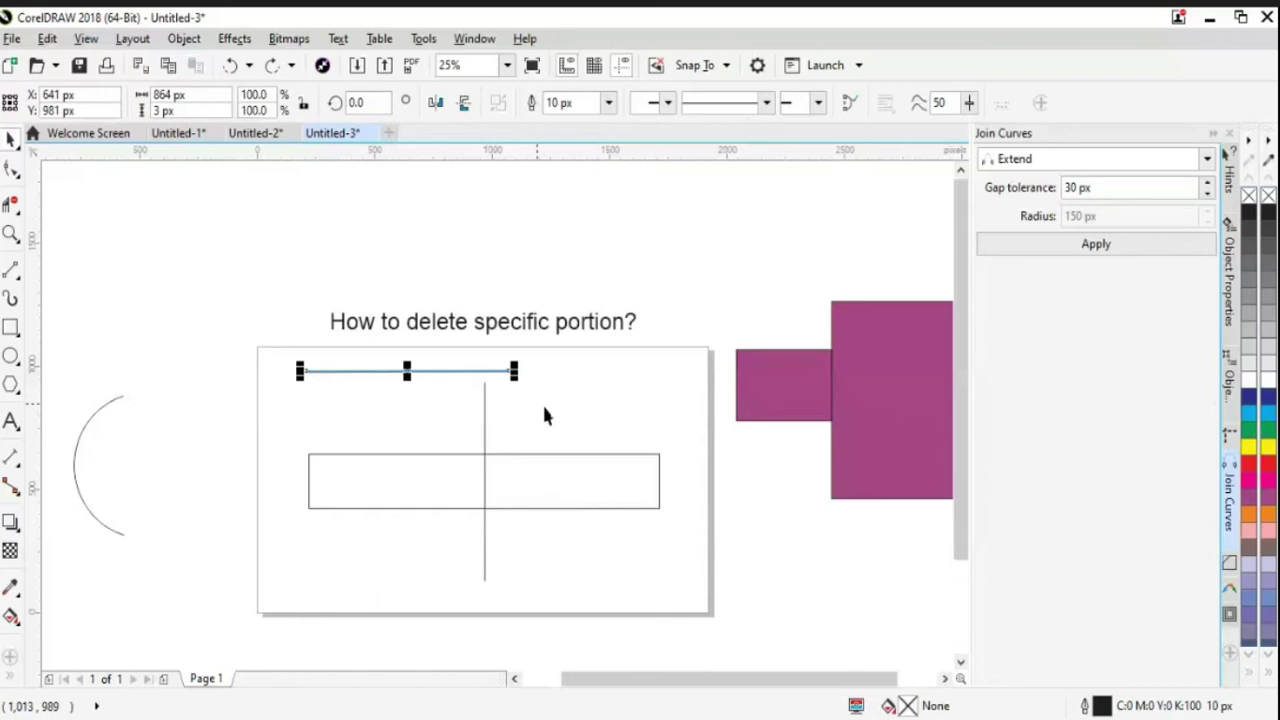
pyautogui.click(544, 415)
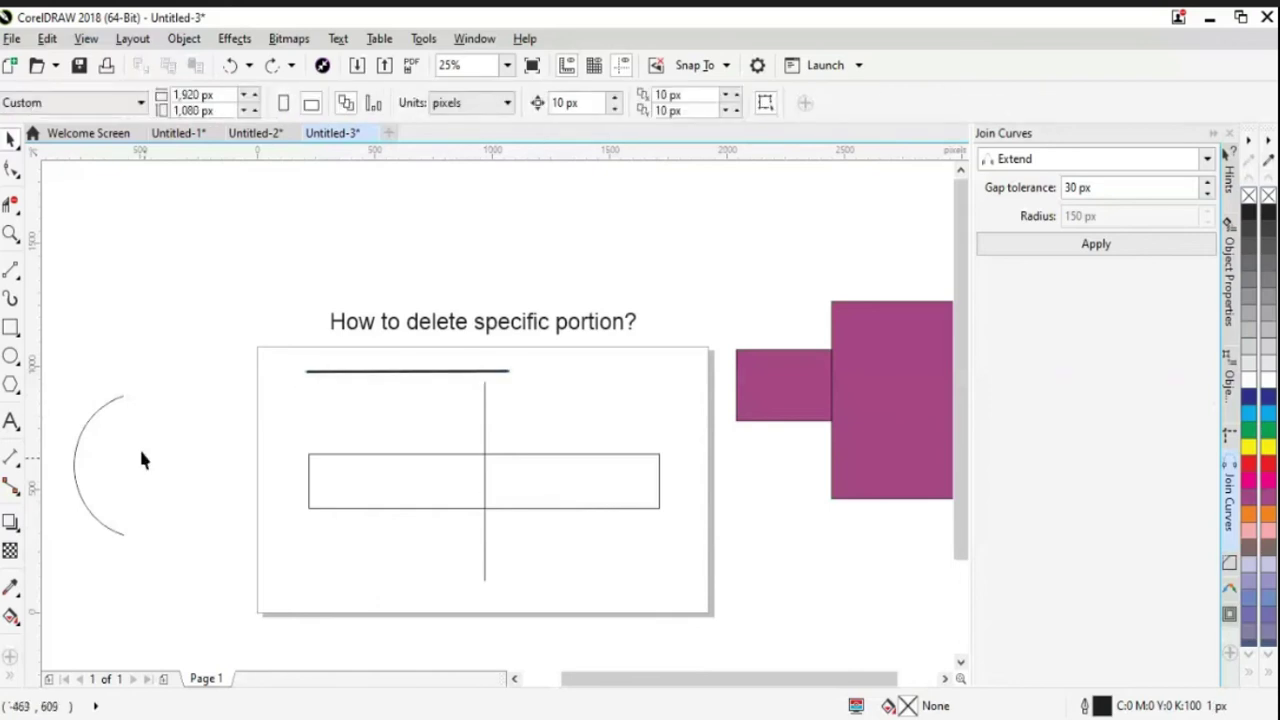
# Step: Delete the arc beside the page and draw a circle about 624 px in diameter in its place
pyautogui.click(97, 524)
pyautogui.press('Delete')
pyautogui.click(18, 366)
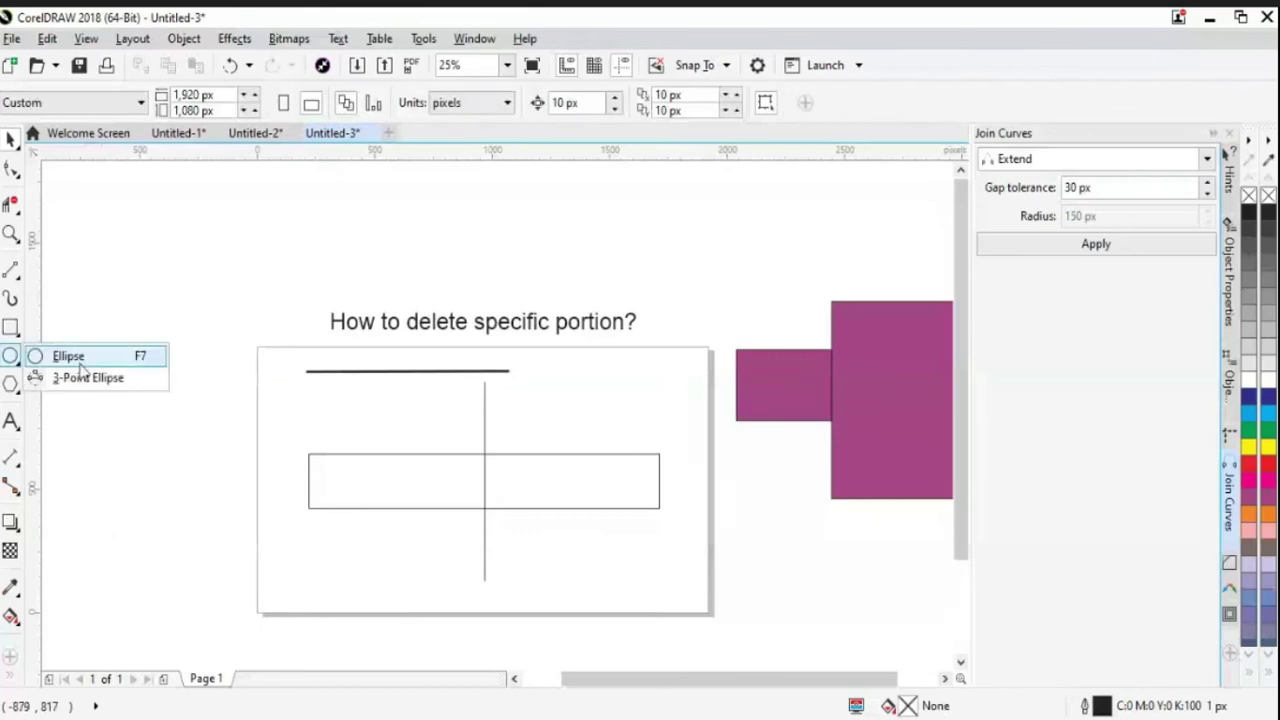
pyautogui.click(68, 356)
pyautogui.moveTo(107, 418); pyautogui.dragTo(163, 503)
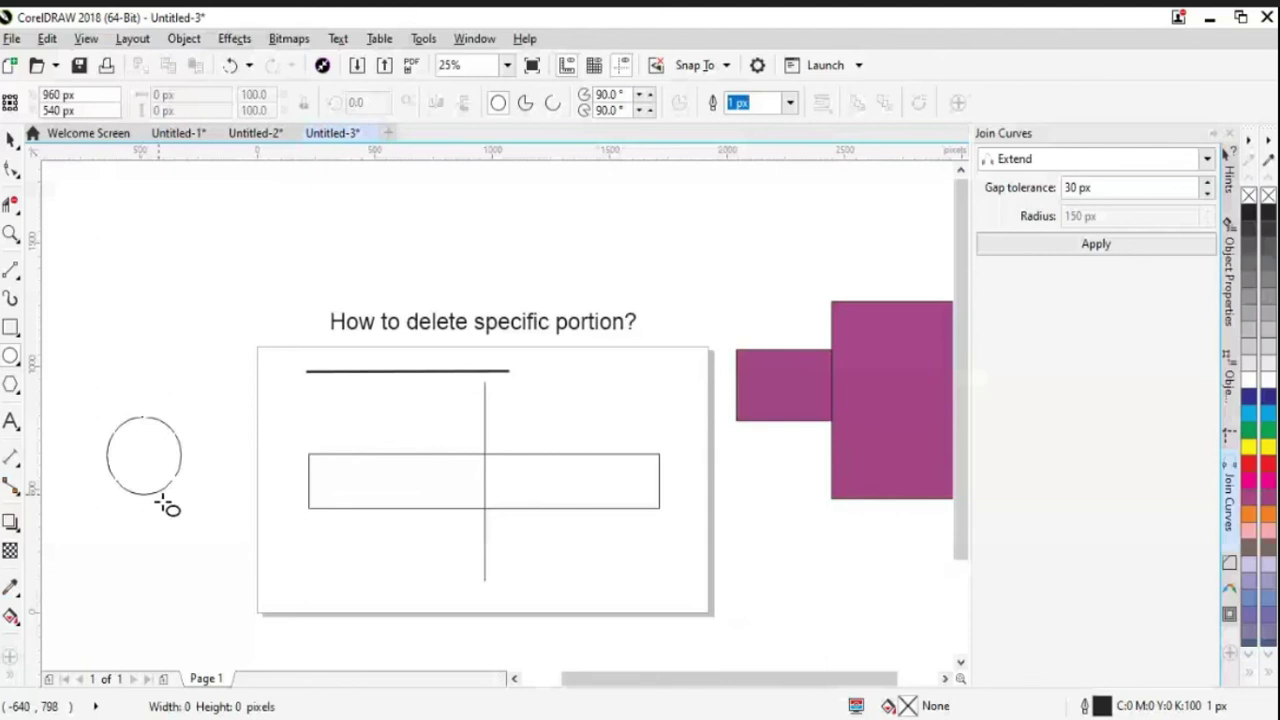
pyautogui.moveTo(165, 505); pyautogui.dragTo(253, 570)
# Step: Draw a near-vertical straight line about 1,100 px long through the circle's center and deselect it
pyautogui.press('F5')
pyautogui.moveTo(178, 340); pyautogui.dragTo(180, 620)
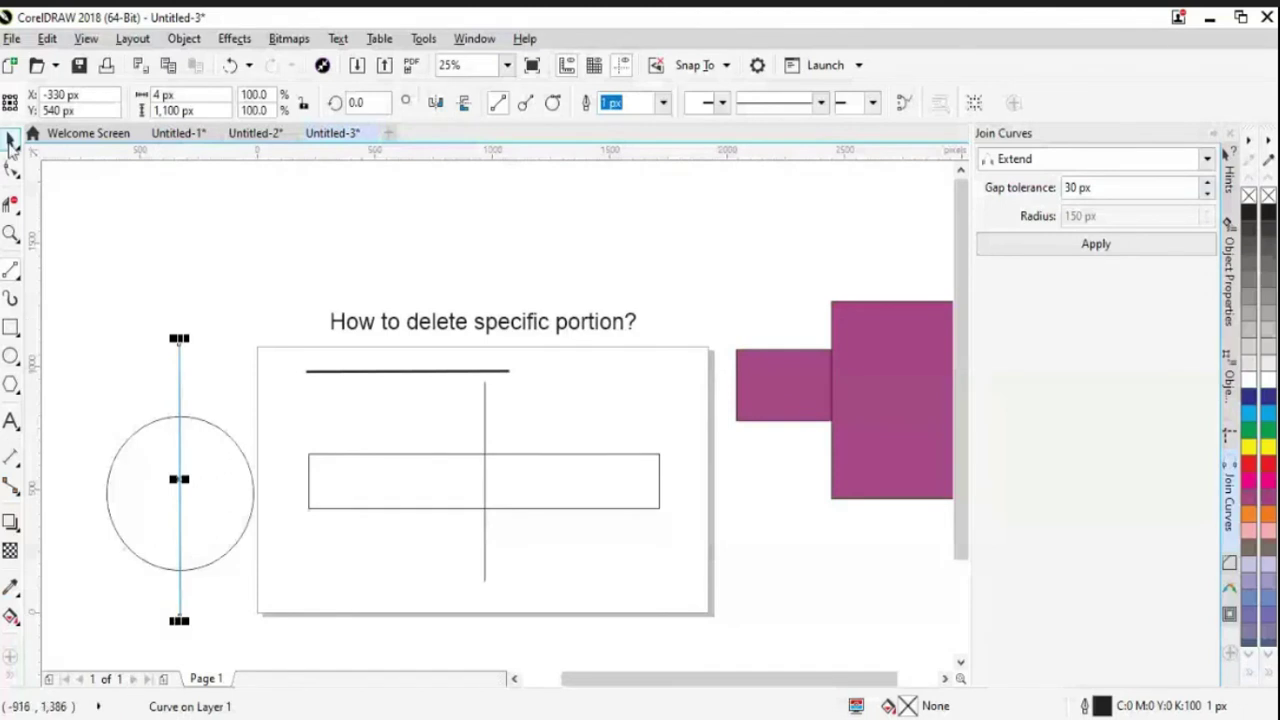
pyautogui.click(173, 278)
# Step: Use Virtual Segment Delete to remove the circle's right half and the line's ends above and below the circle
pyautogui.click(10, 204)
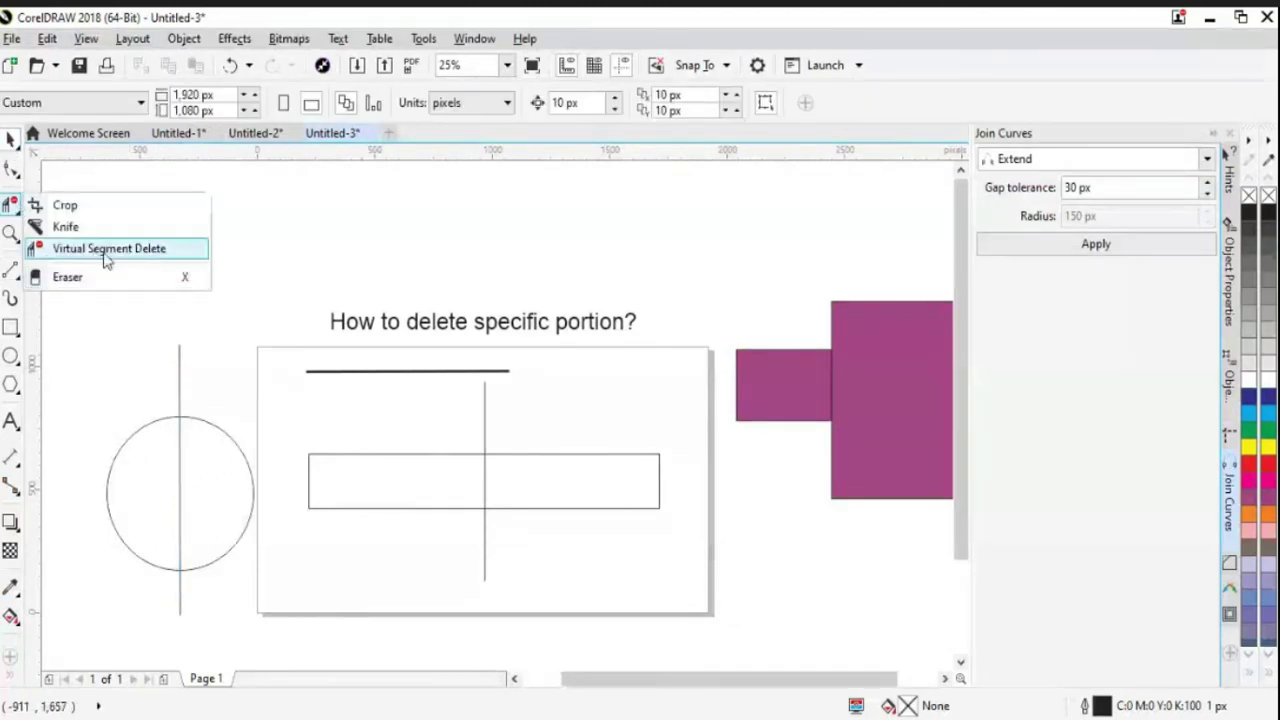
pyautogui.click(107, 250)
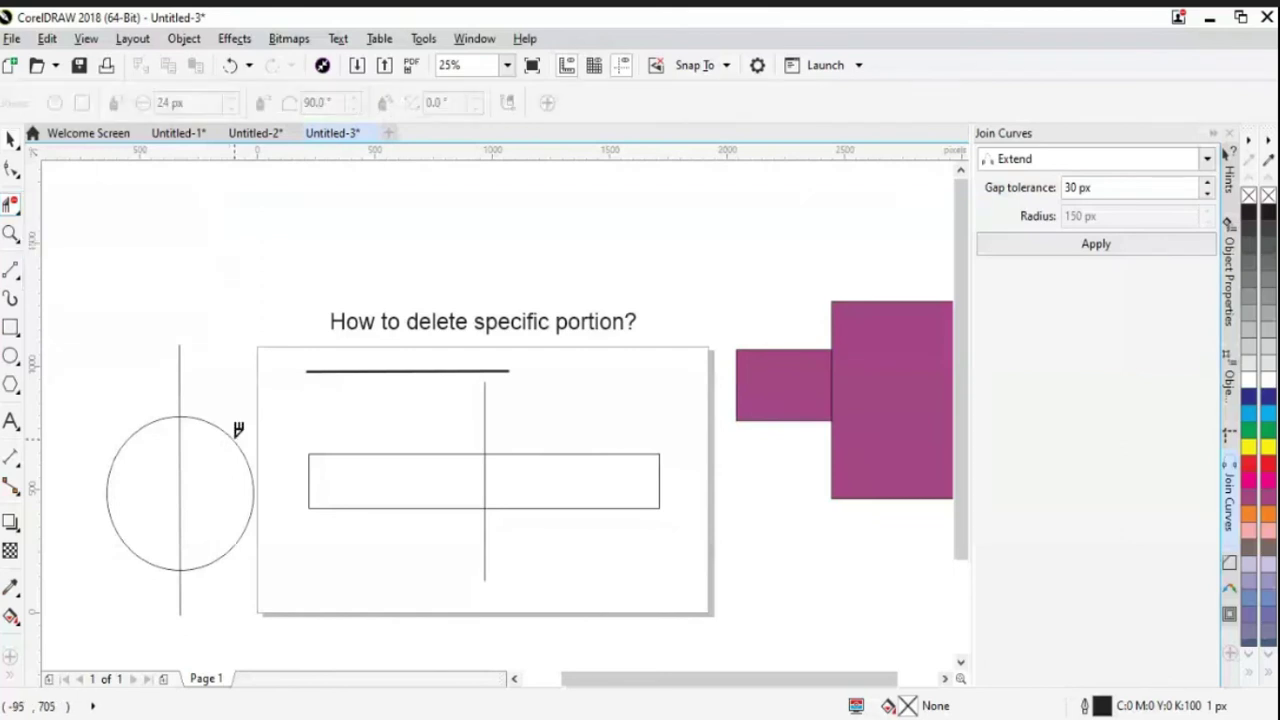
pyautogui.click(238, 428)
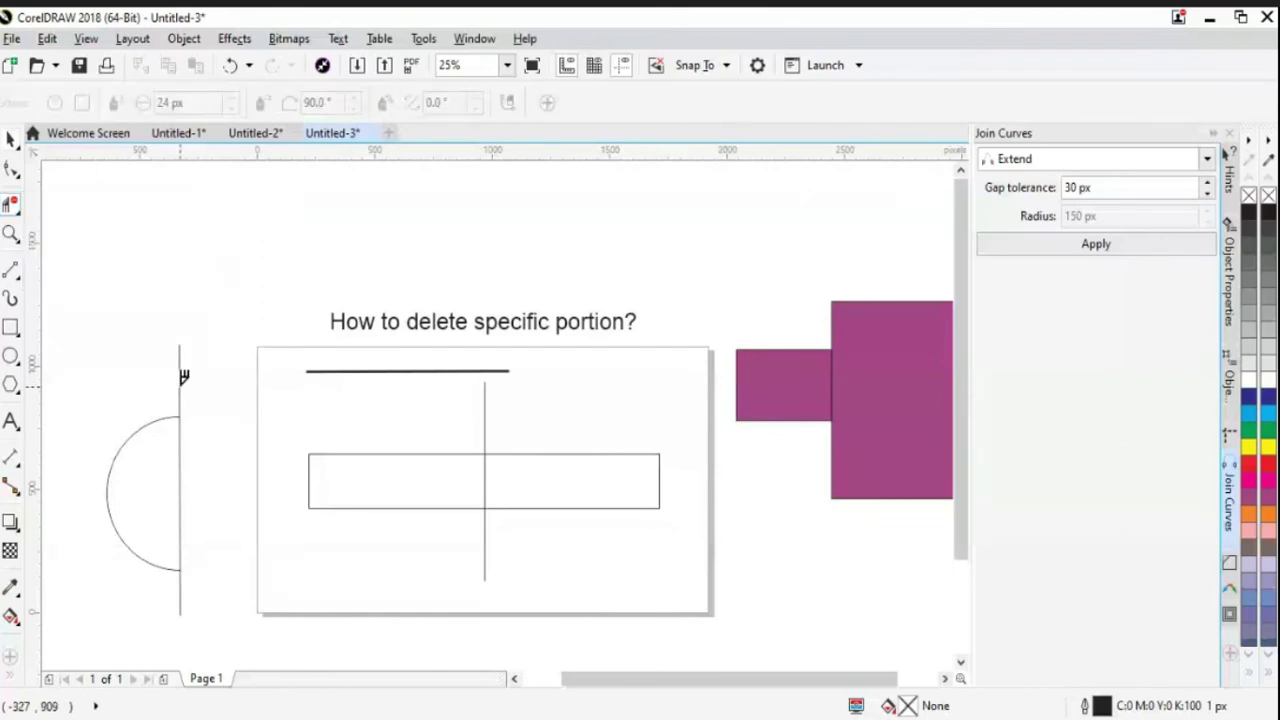
pyautogui.click(182, 378)
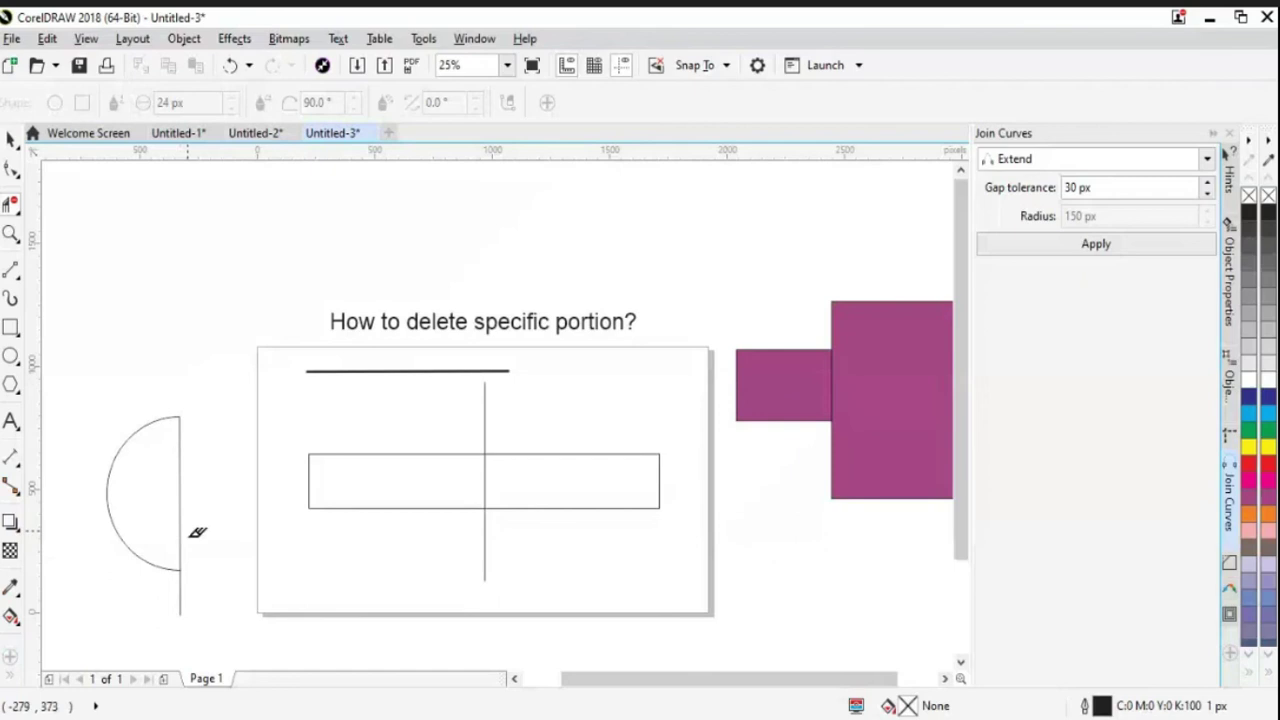
pyautogui.click(184, 588)
# Step: Combine the half-circle arc and its straight edge into one curve, assign a green fill and deselect it
pyautogui.click(11, 140)
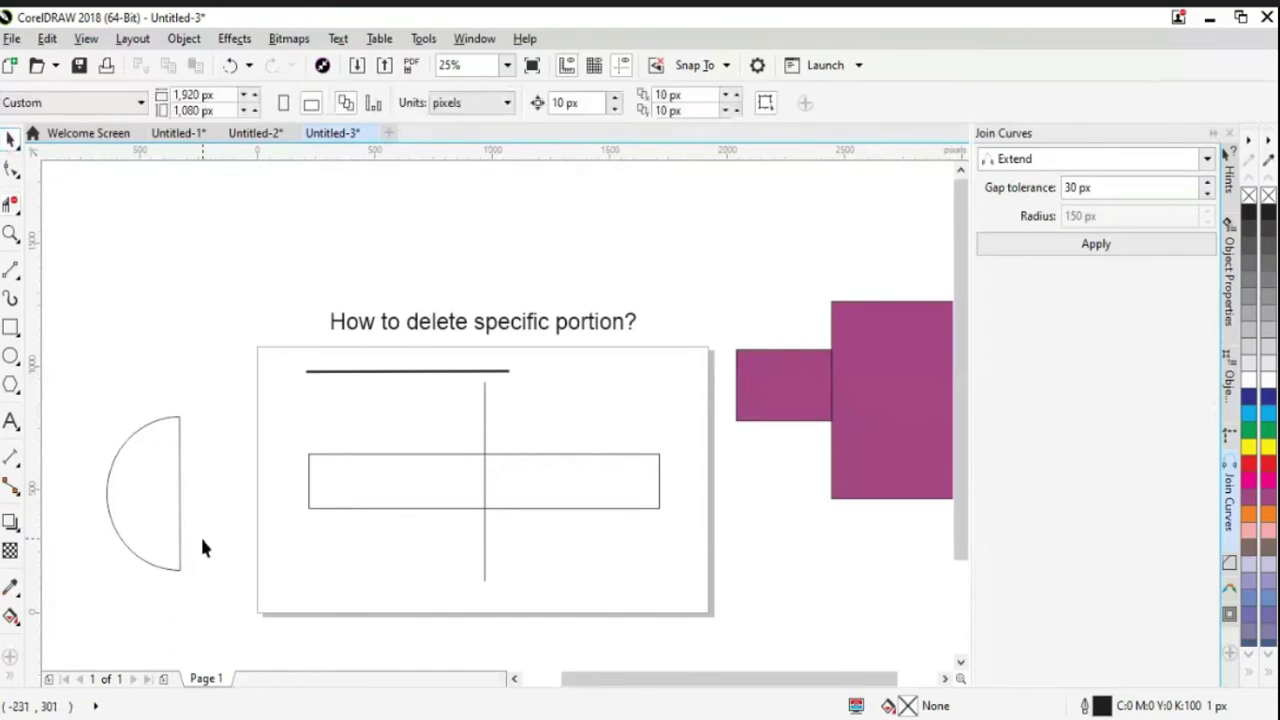
pyautogui.moveTo(117, 392); pyautogui.dragTo(196, 582)
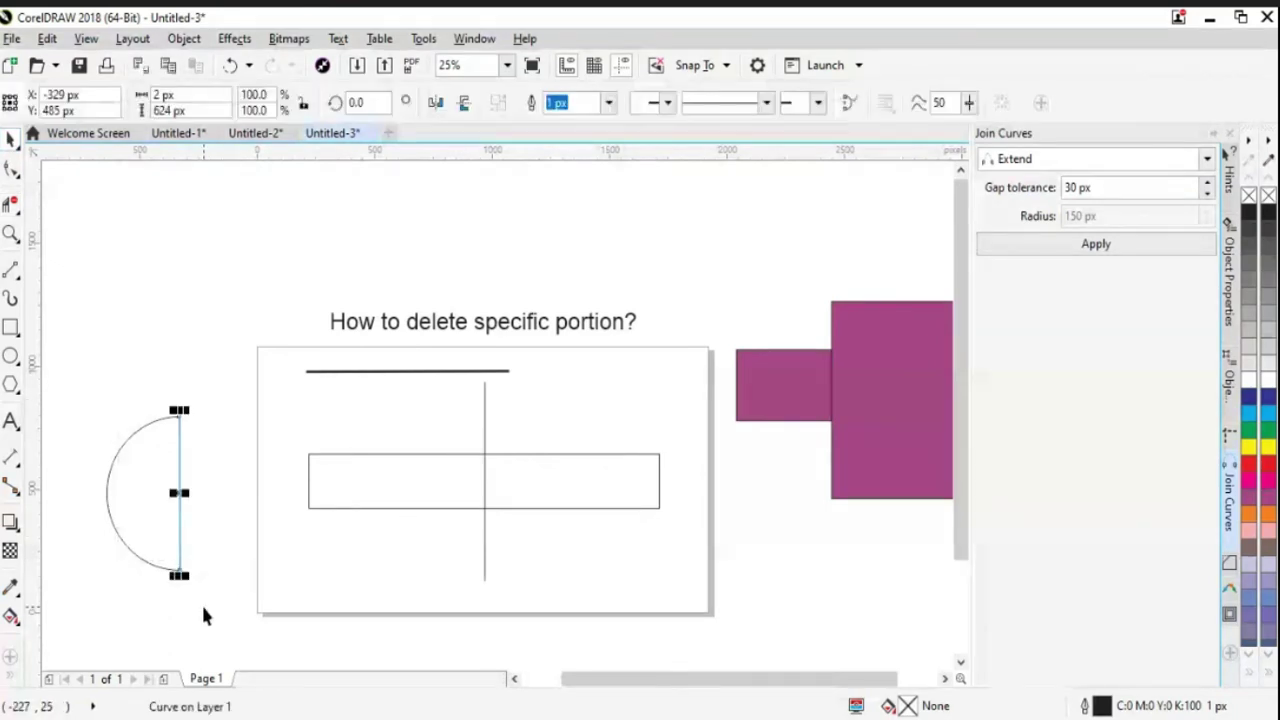
pyautogui.keyDown('shift'); pyautogui.click(143, 567); pyautogui.keyUp('shift')
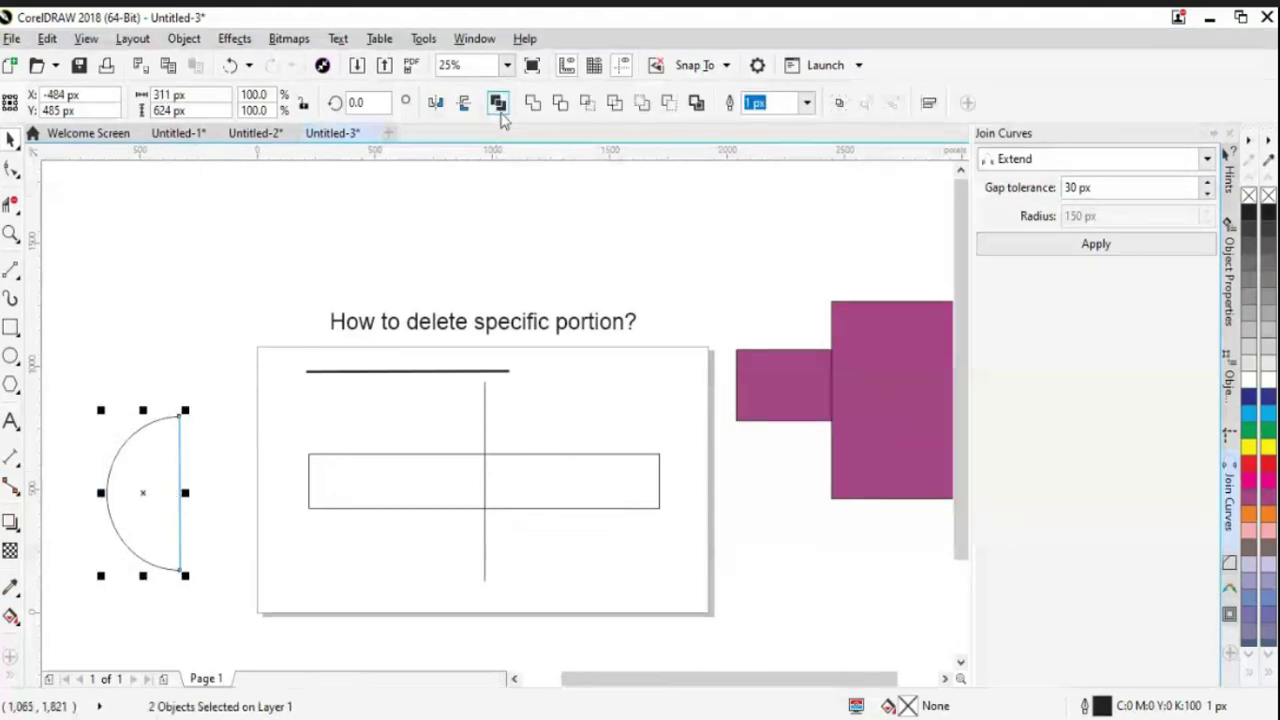
pyautogui.click(497, 104)
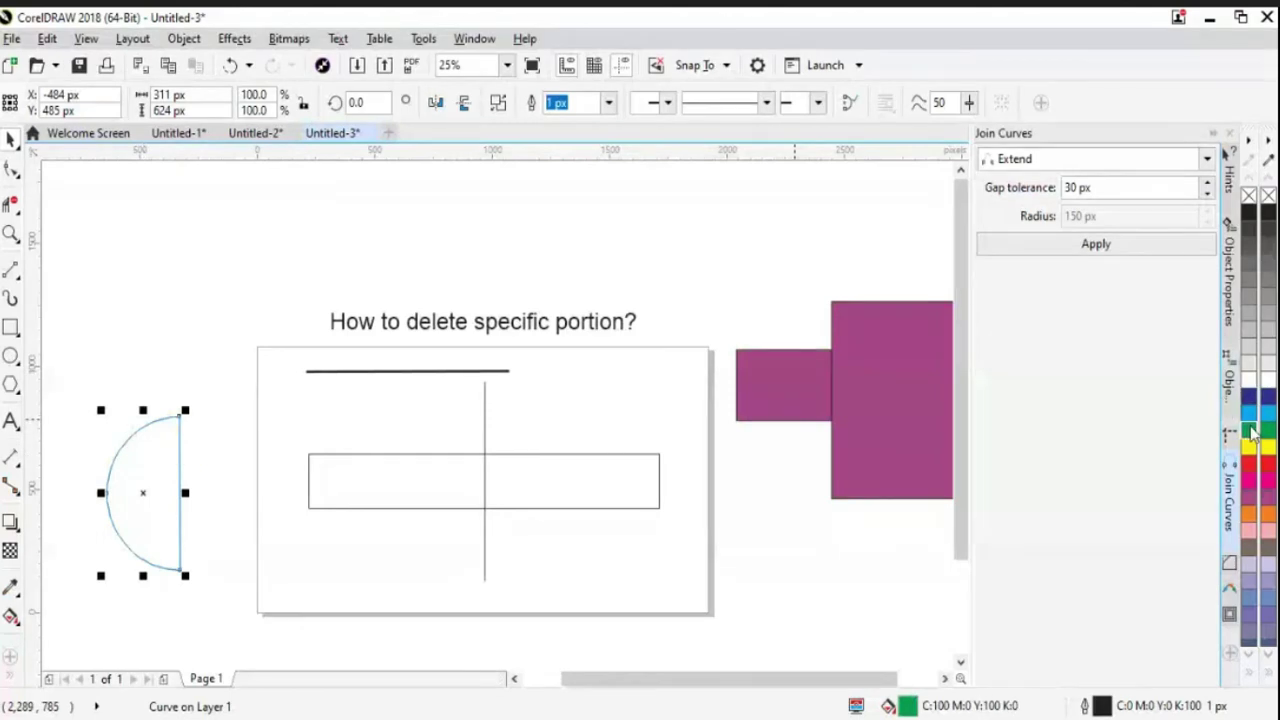
pyautogui.click(198, 428)
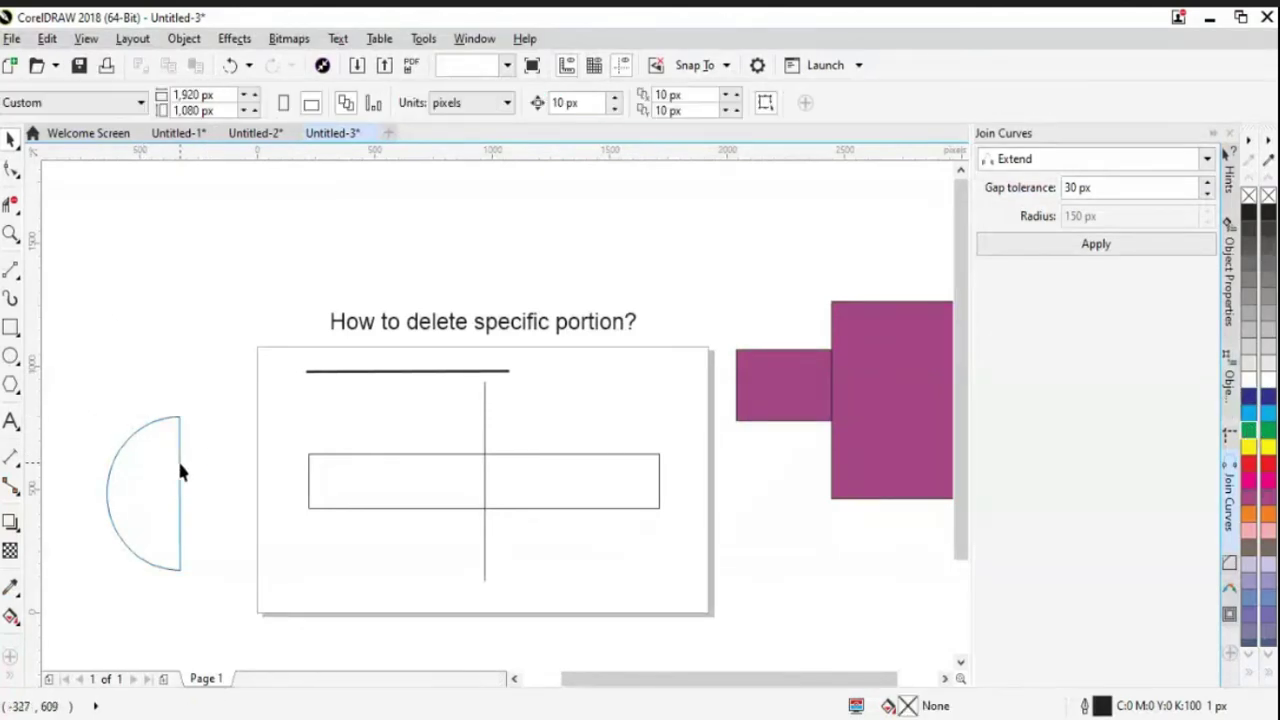
# Step: Move the half-circle curve up to X -452 px, Y 822 px and set its outline width to 8 px
pyautogui.click(180, 472)
pyautogui.moveTo(143, 497); pyautogui.dragTo(151, 415)
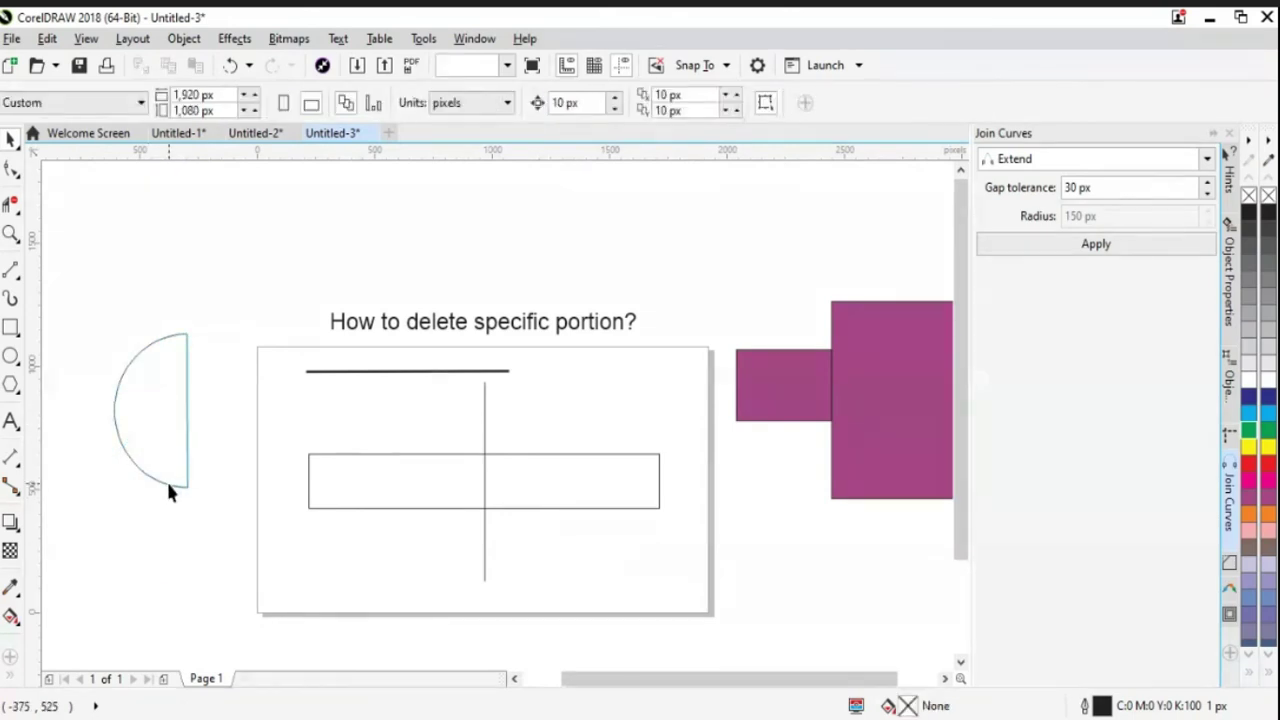
pyautogui.click(167, 486)
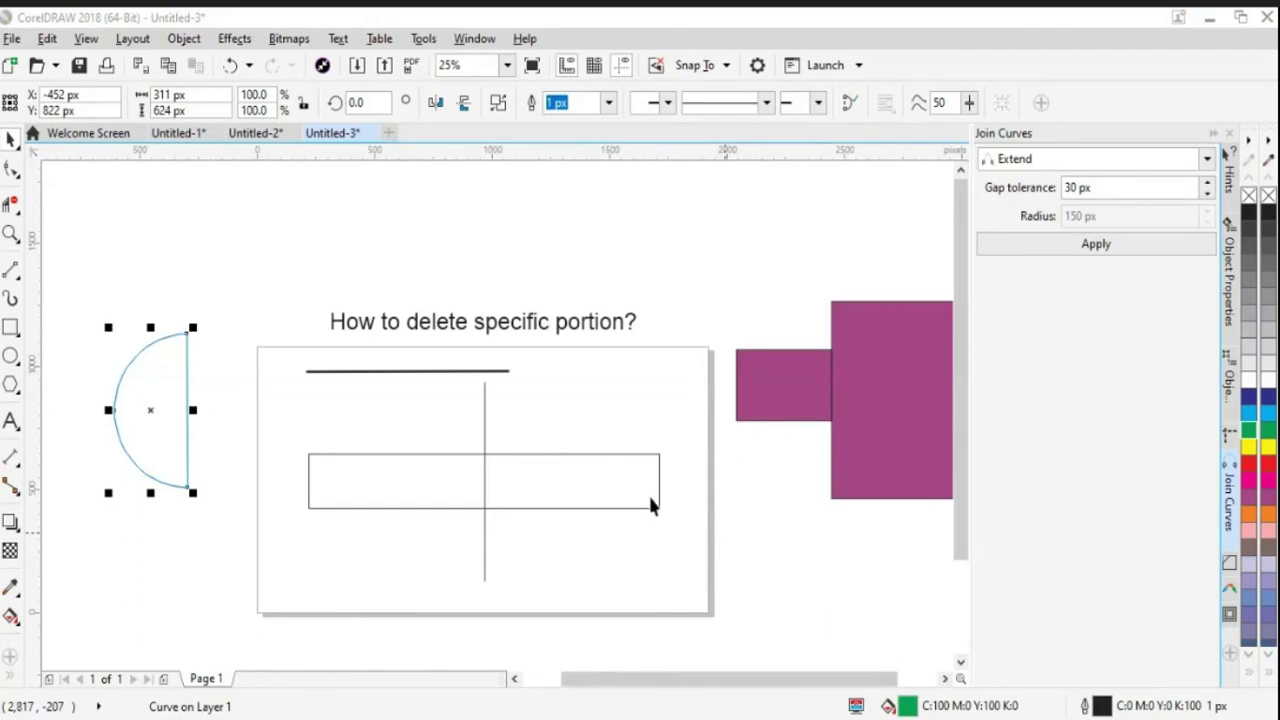
pyautogui.click(612, 106)
pyautogui.click(565, 223)
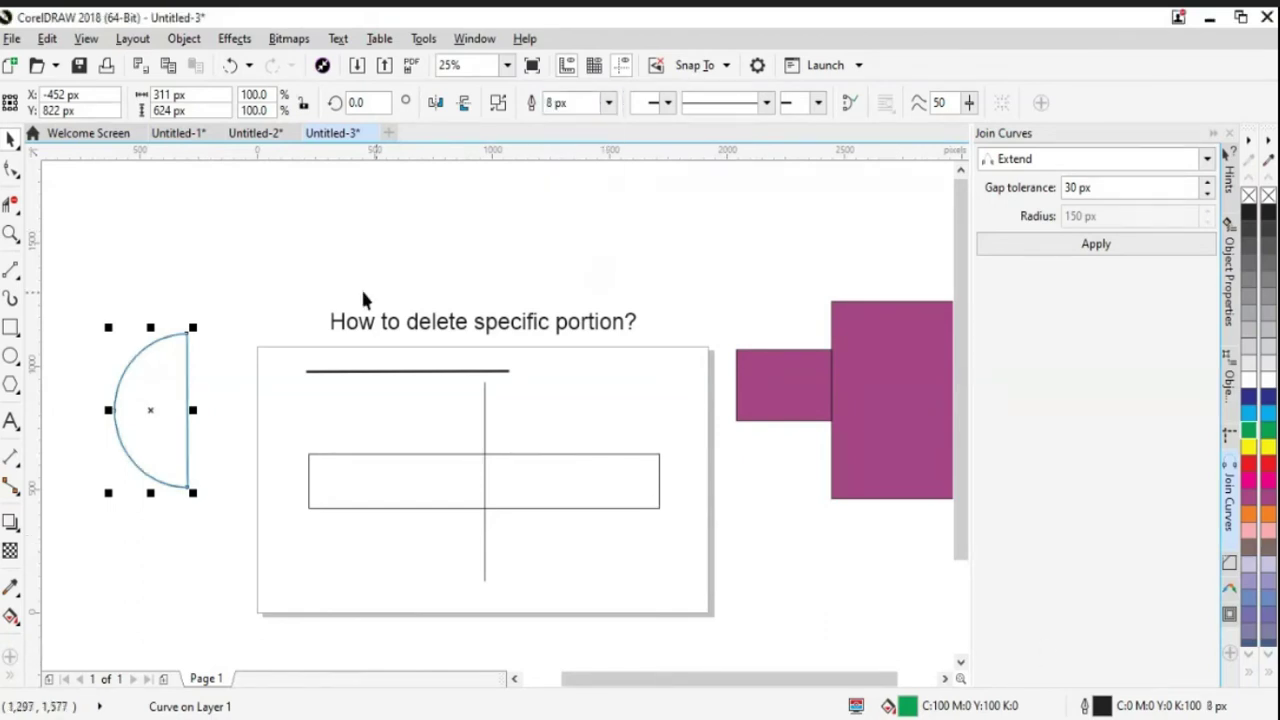
pyautogui.click(310, 317)
pyautogui.click(182, 490)
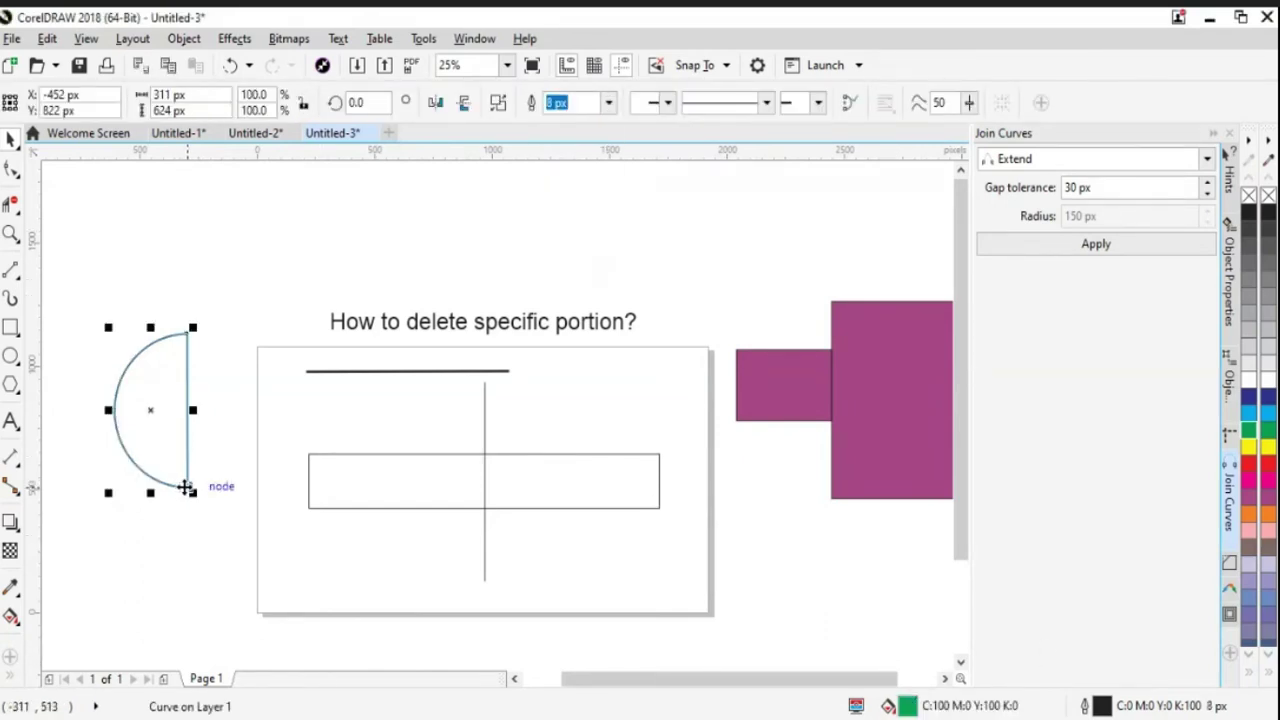
# Step: Move the half-circle curve down and slightly right to about X -355 px, Y 515 px
pyautogui.rightClick(185, 490)
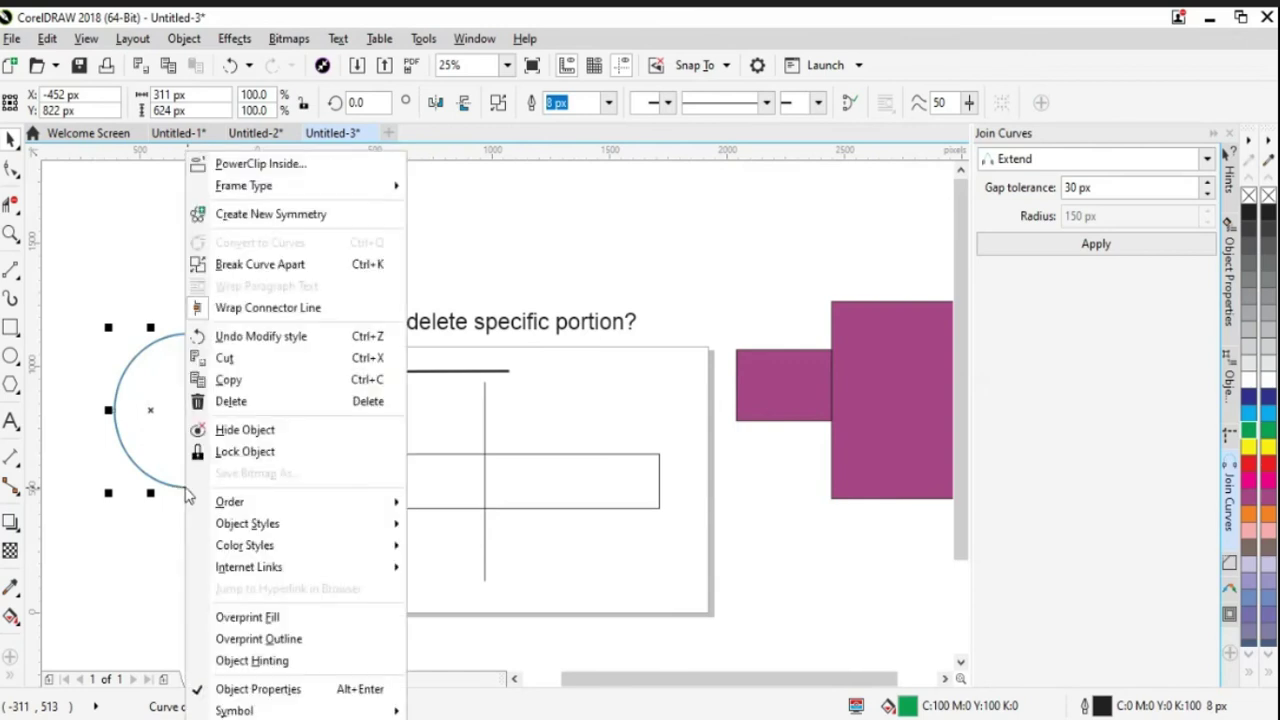
pyautogui.click(163, 557)
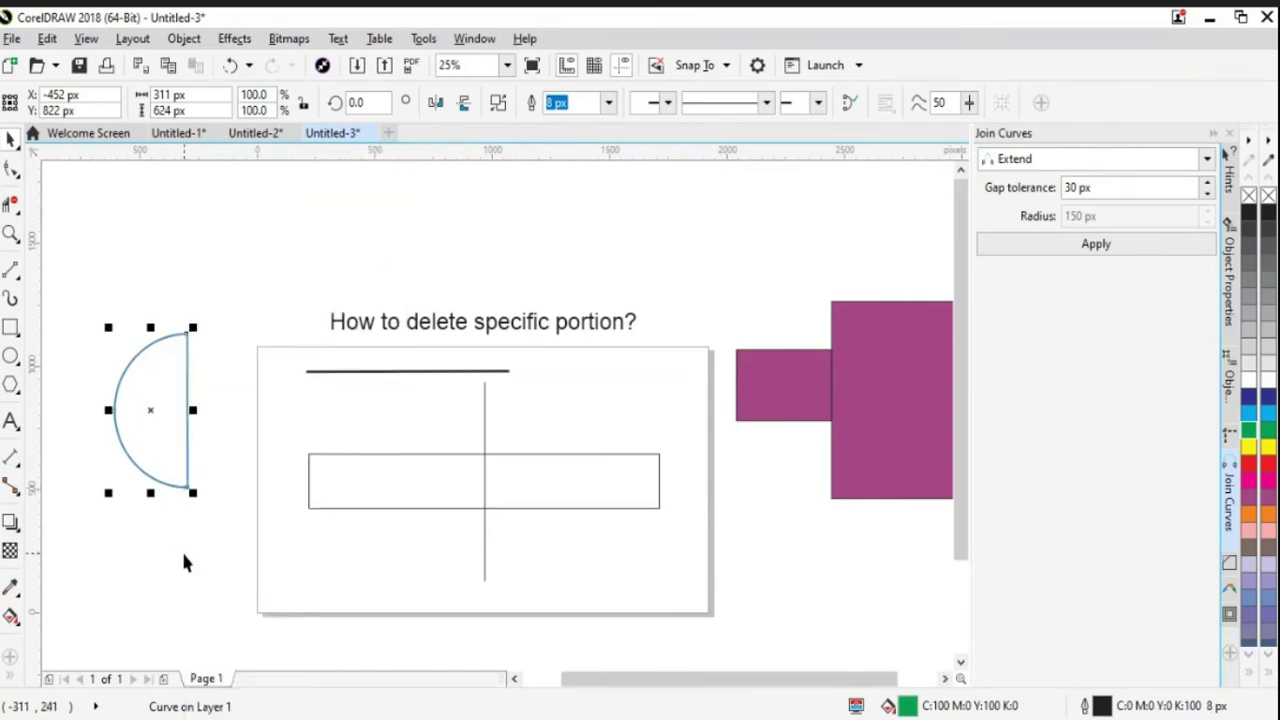
pyautogui.click(181, 549)
pyautogui.moveTo(157, 486); pyautogui.dragTo(184, 559)
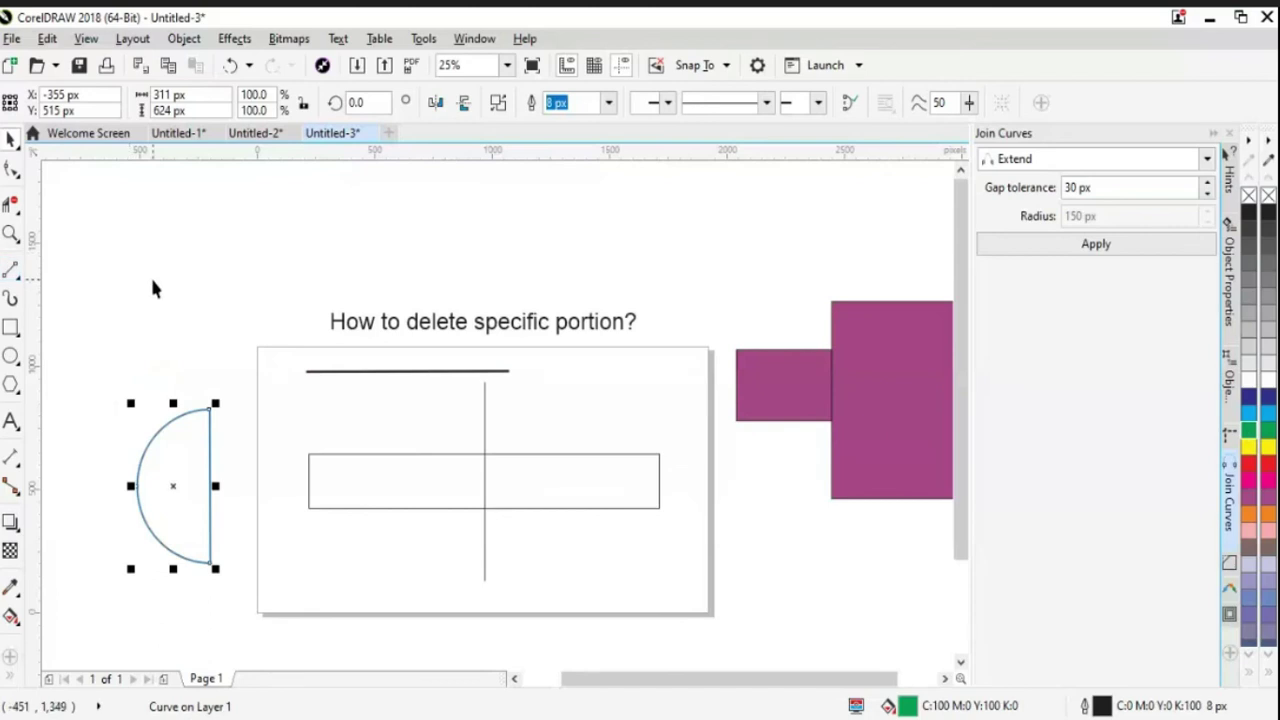
# Step: Try to join the half-circle curve's nodes with the Shape tool, undo the join and deselect the curve
pyautogui.press('F10')
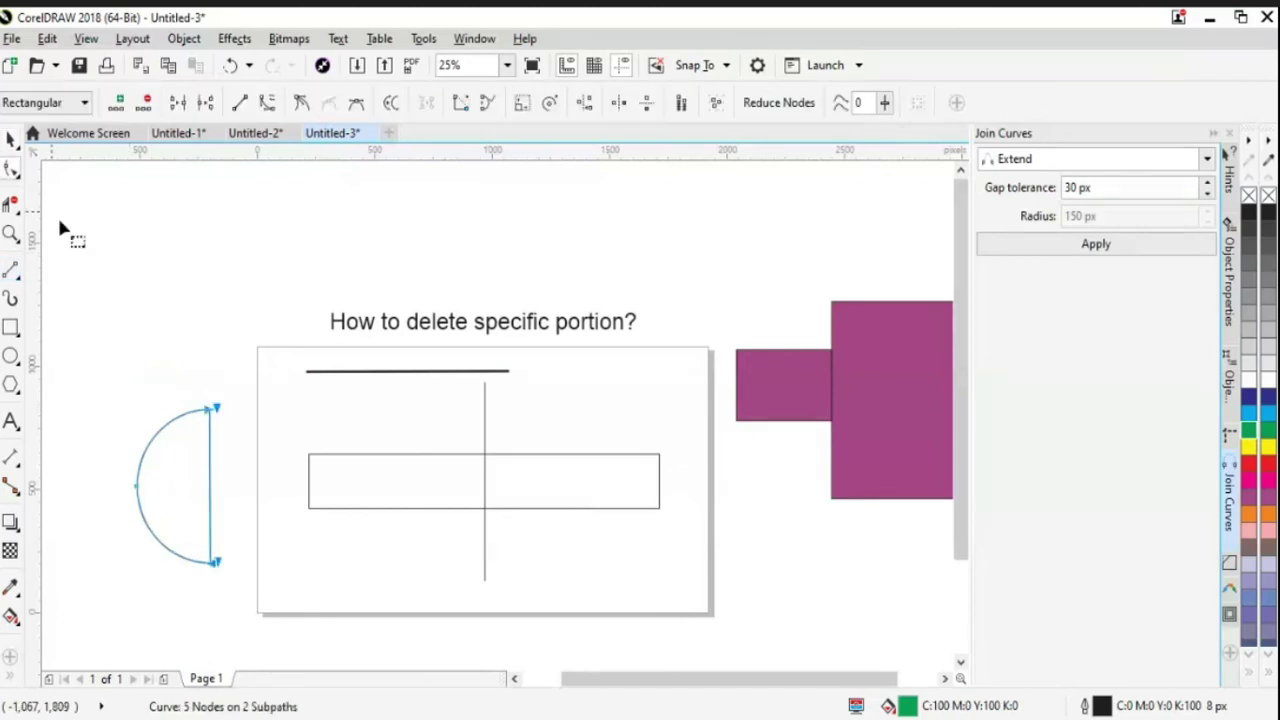
pyautogui.rightClick(208, 414)
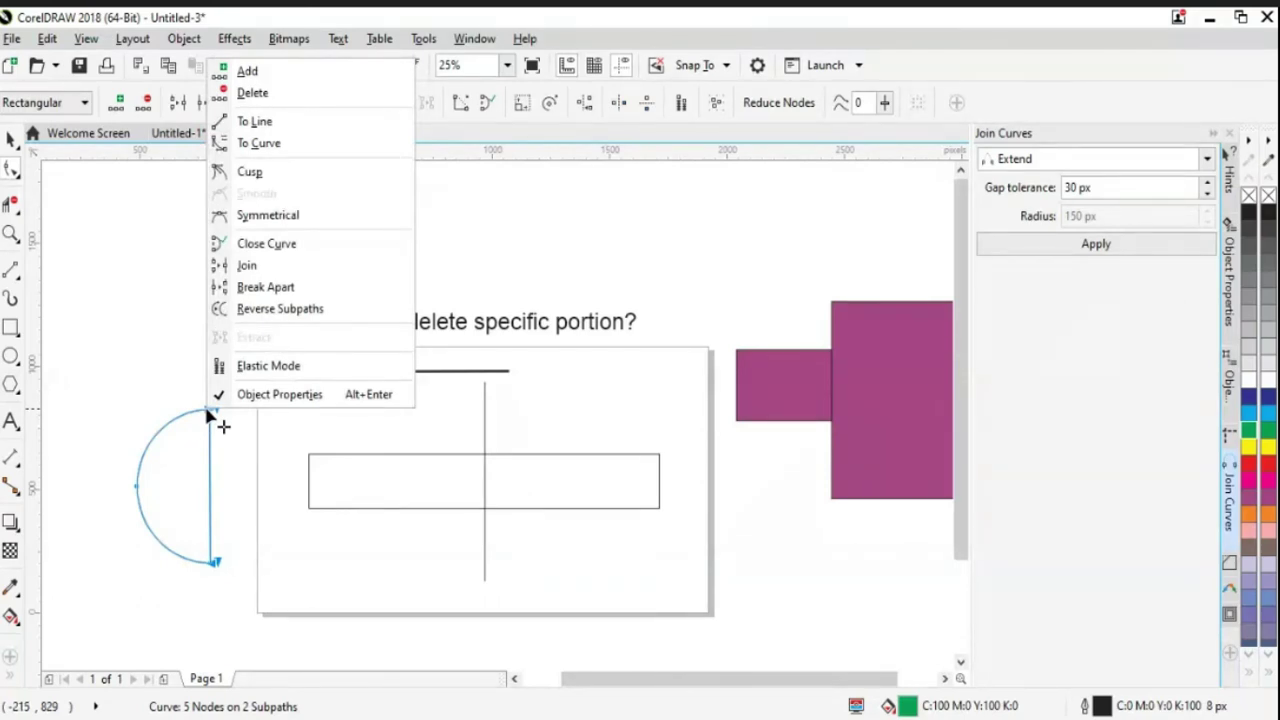
pyautogui.click(248, 265)
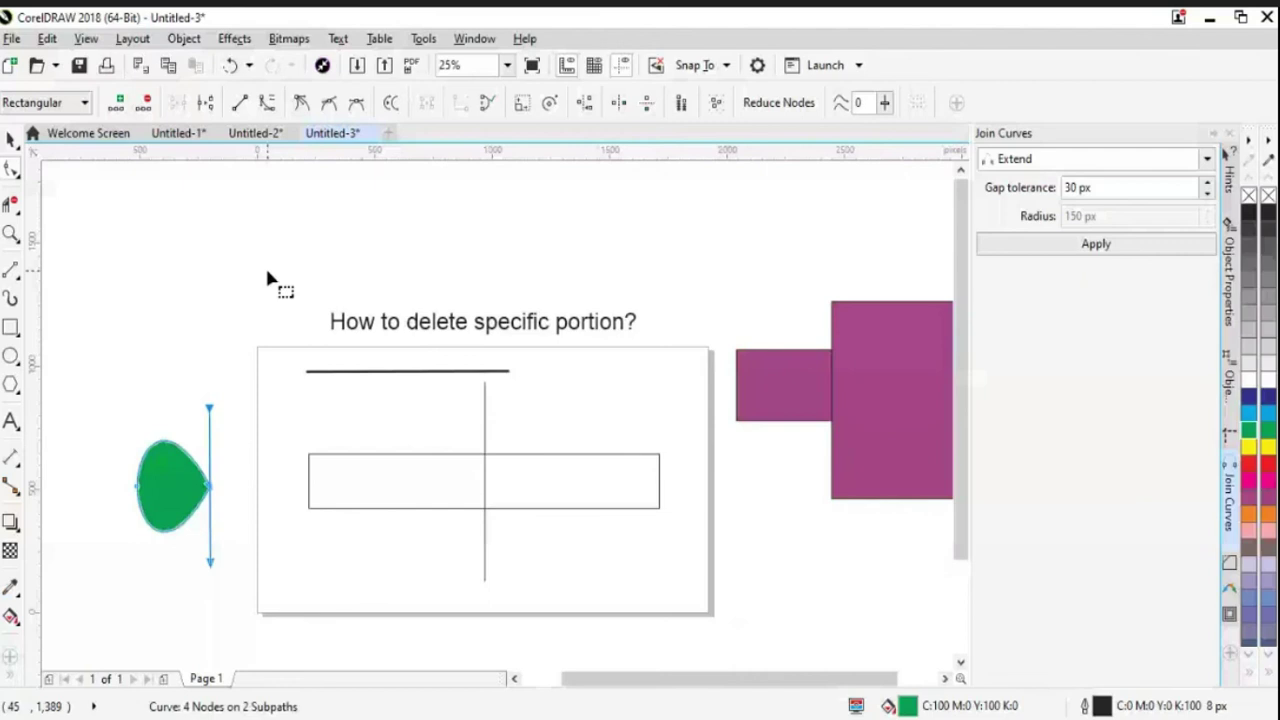
pyautogui.hotkey('ctrl', 'z')
pyautogui.press('Escape')
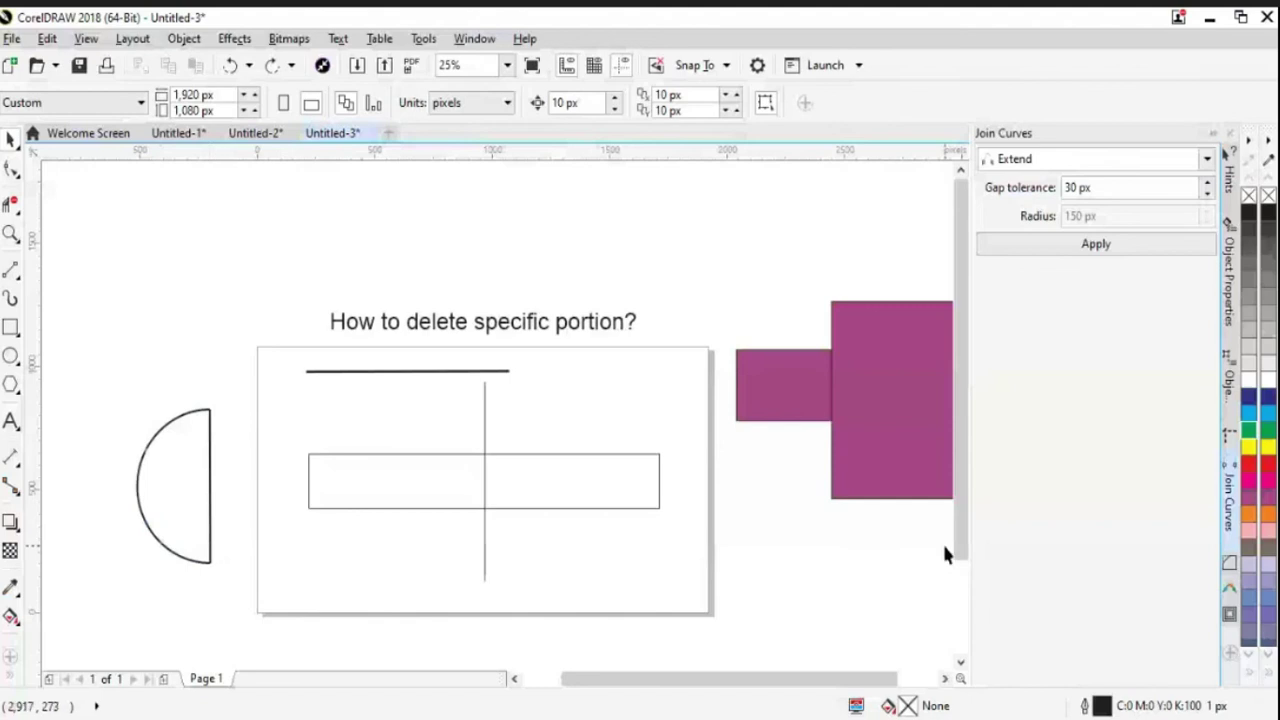
# Step: Move both purple rectangles from beside the page to below its lower-left part and deselect them
pyautogui.moveTo(960, 546); pyautogui.dragTo(966, 590)
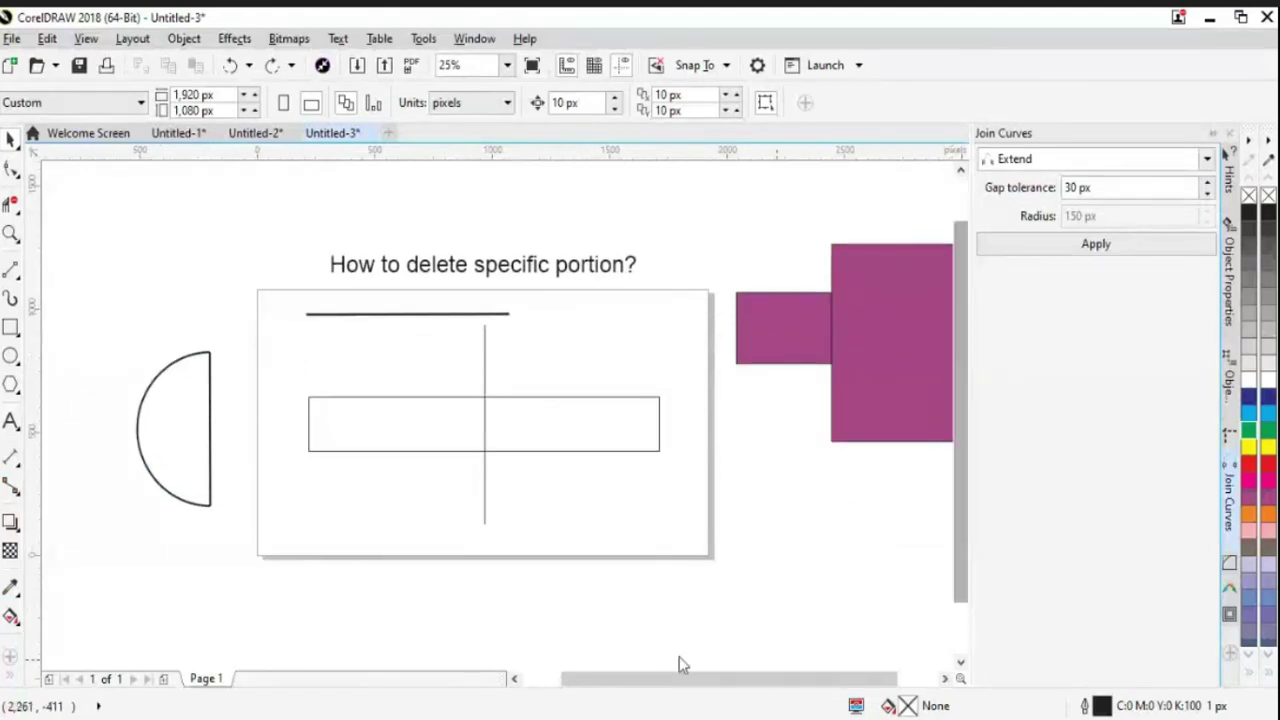
pyautogui.moveTo(682, 678); pyautogui.dragTo(714, 680)
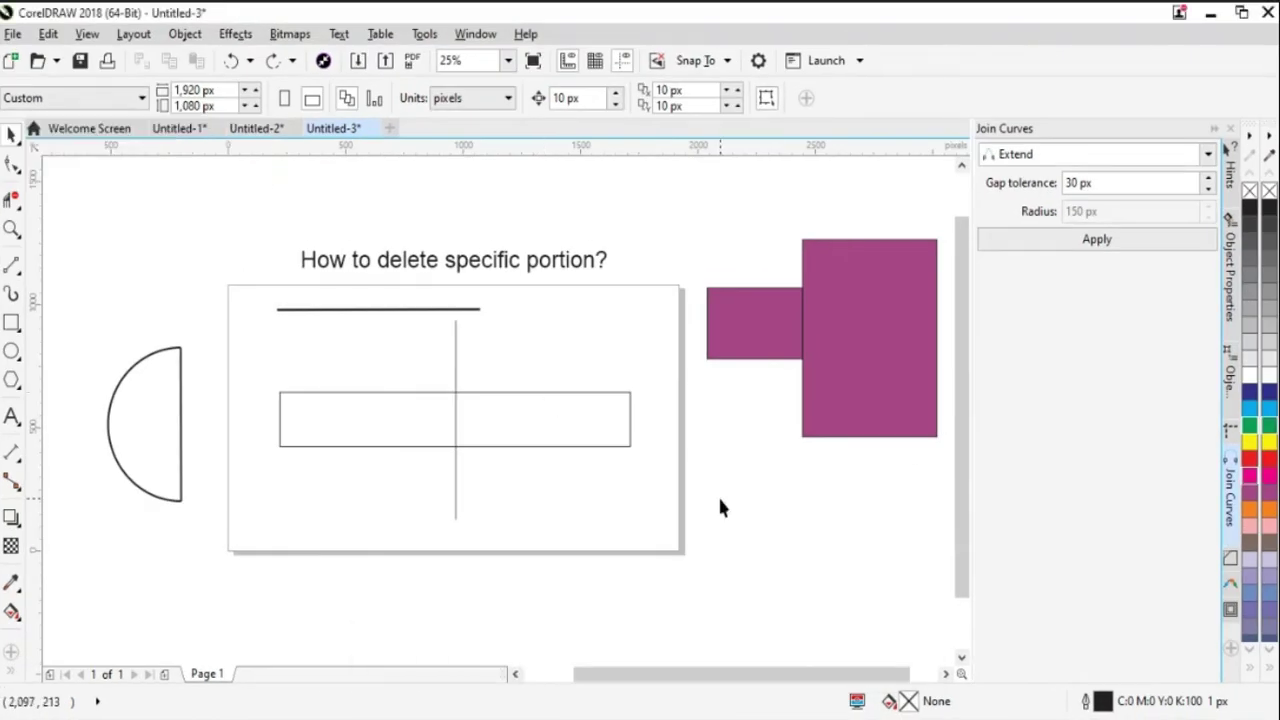
pyautogui.moveTo(826, 676); pyautogui.dragTo(846, 676)
pyautogui.moveTo(848, 688); pyautogui.dragTo(856, 688)
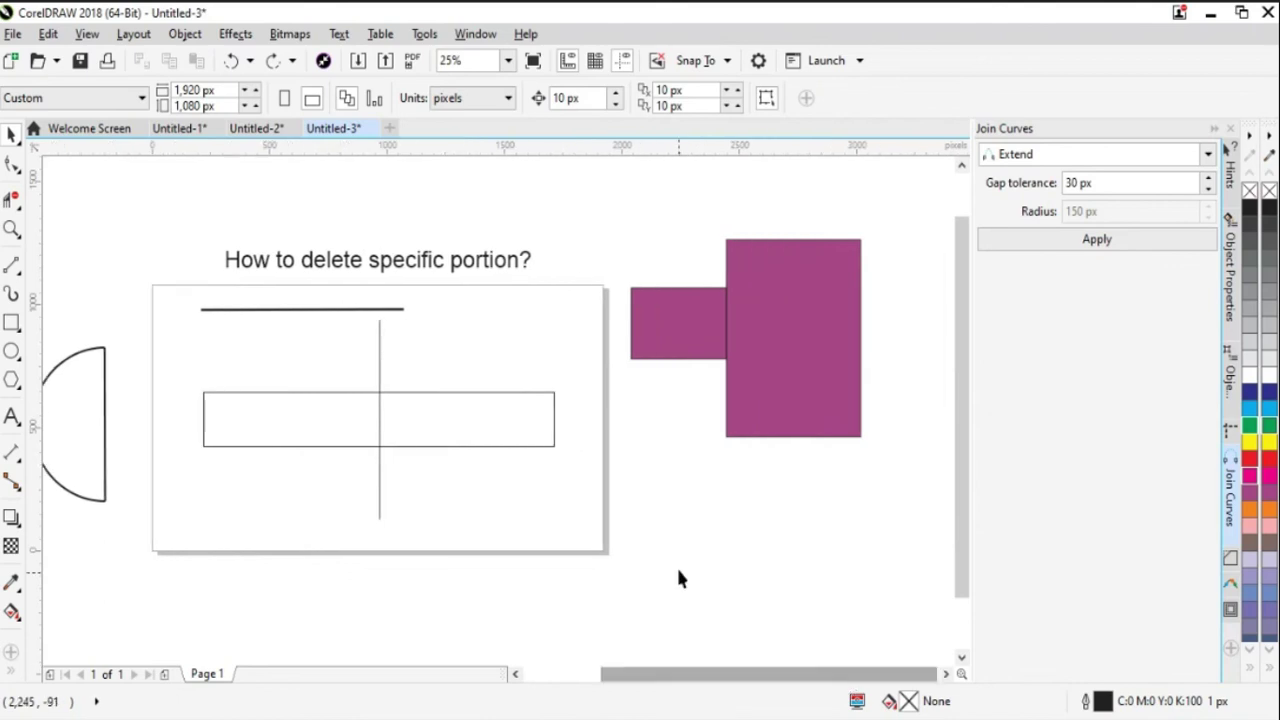
pyautogui.moveTo(681, 207); pyautogui.dragTo(771, 351)
pyautogui.moveTo(590, 213); pyautogui.dragTo(877, 589)
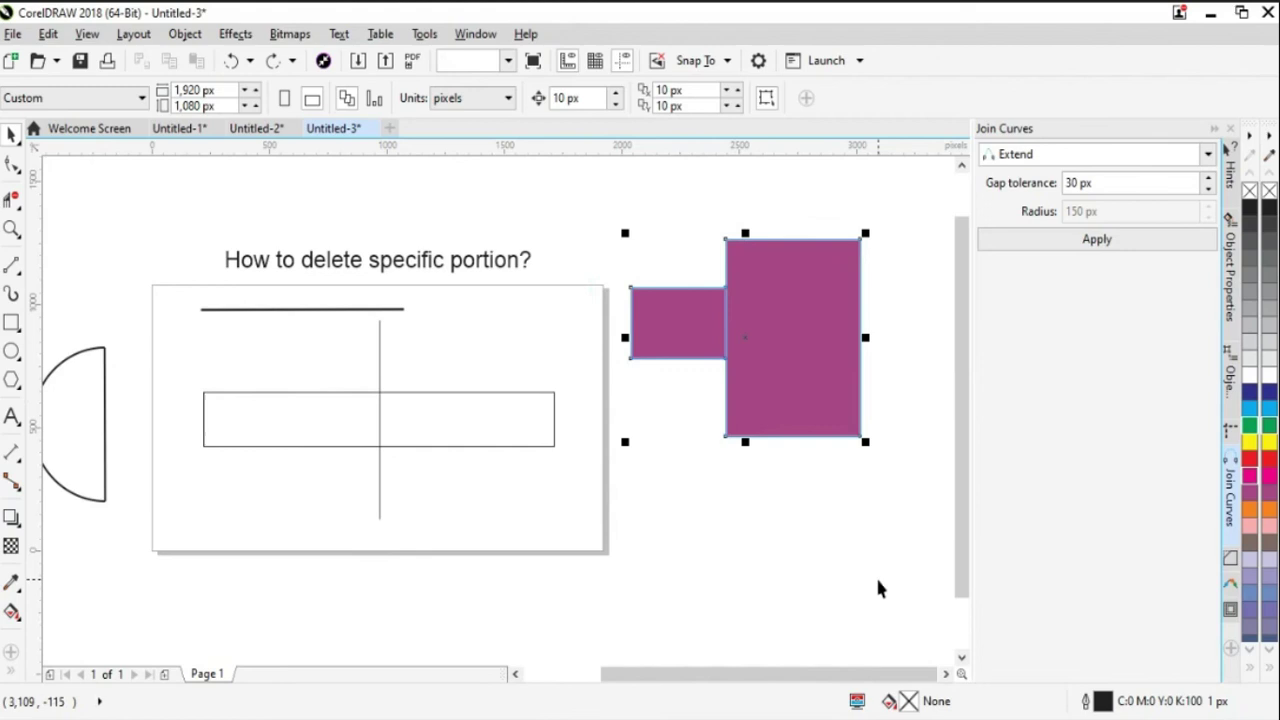
pyautogui.moveTo(818, 358); pyautogui.dragTo(343, 640)
pyautogui.click(687, 497)
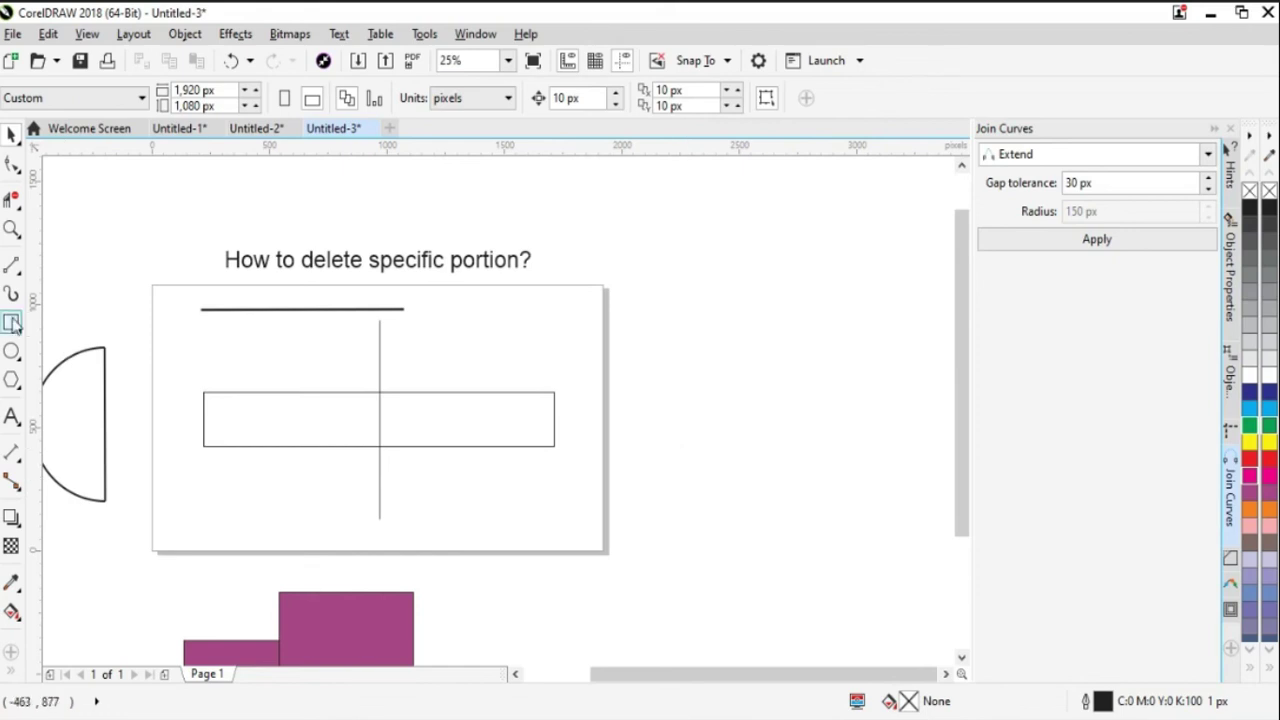
# Step: Draw a circle about 840 px in diameter to the right of the page
pyautogui.click(12, 353)
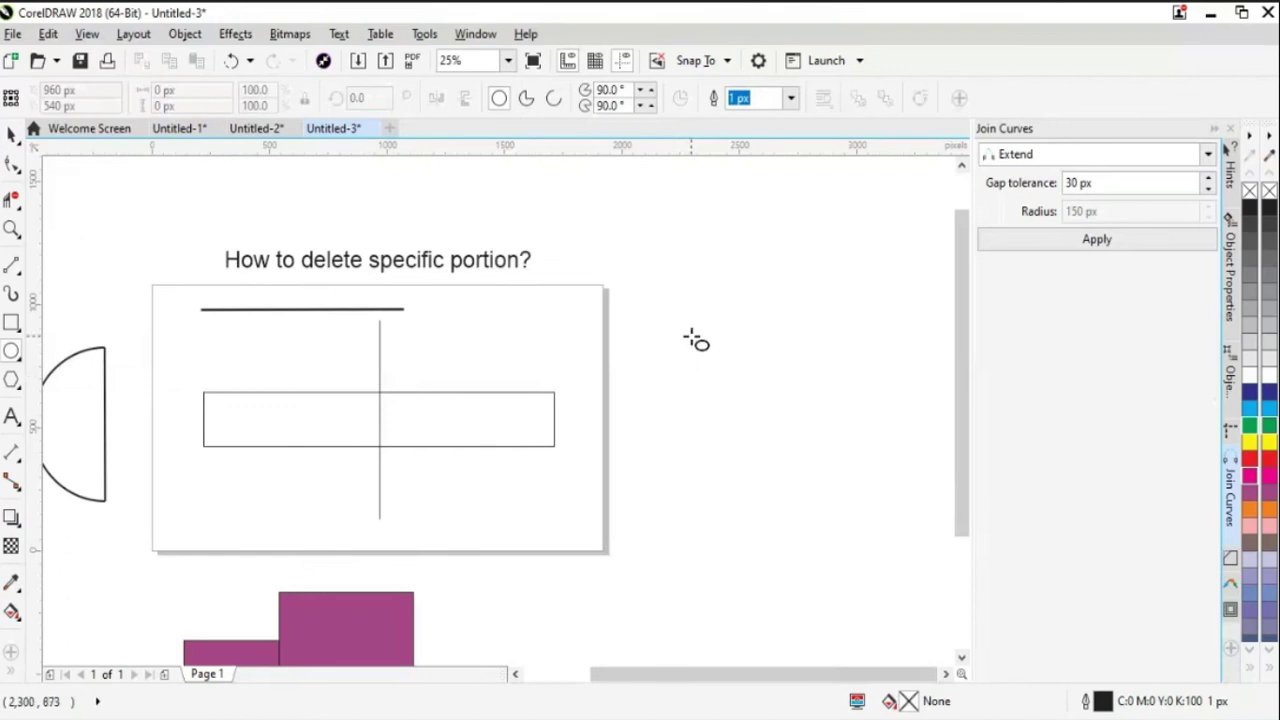
pyautogui.moveTo(688, 350)
pyautogui.mouseDown()
pyautogui.moveTo(721, 447)
pyautogui.moveTo(785, 558)
pyautogui.mouseUp()
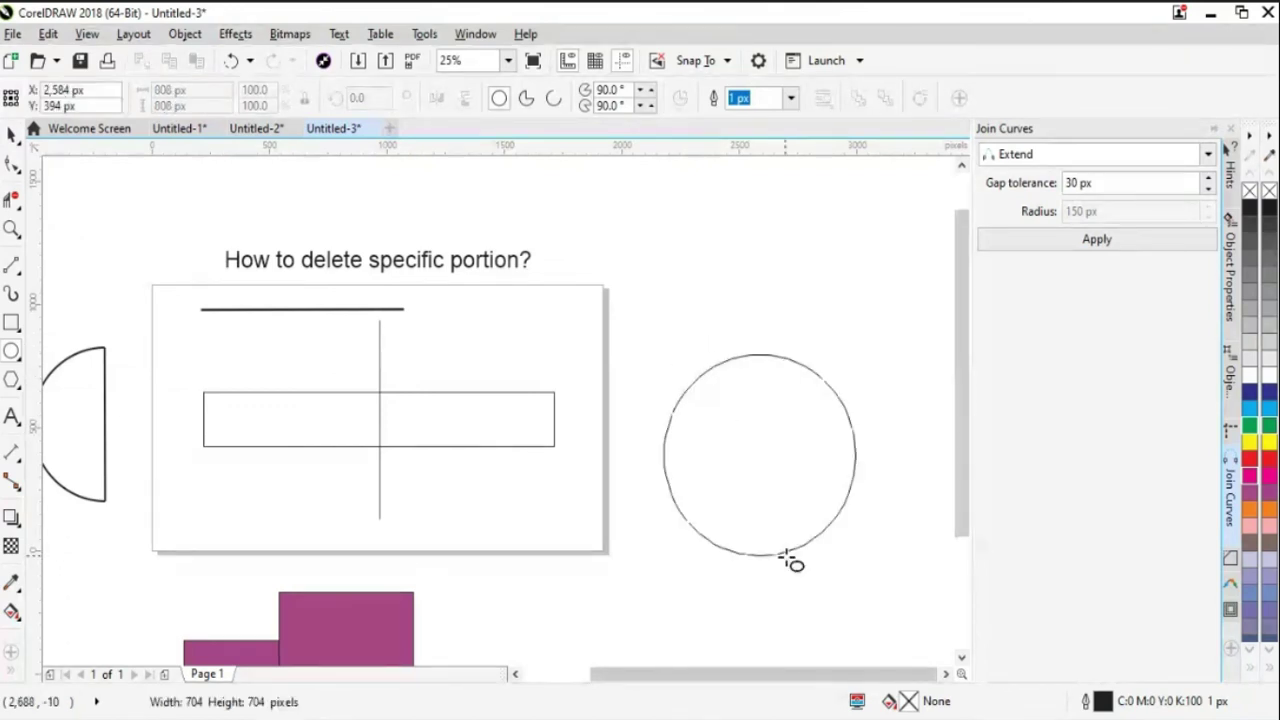
pyautogui.moveTo(785, 556); pyautogui.dragTo(878, 557)
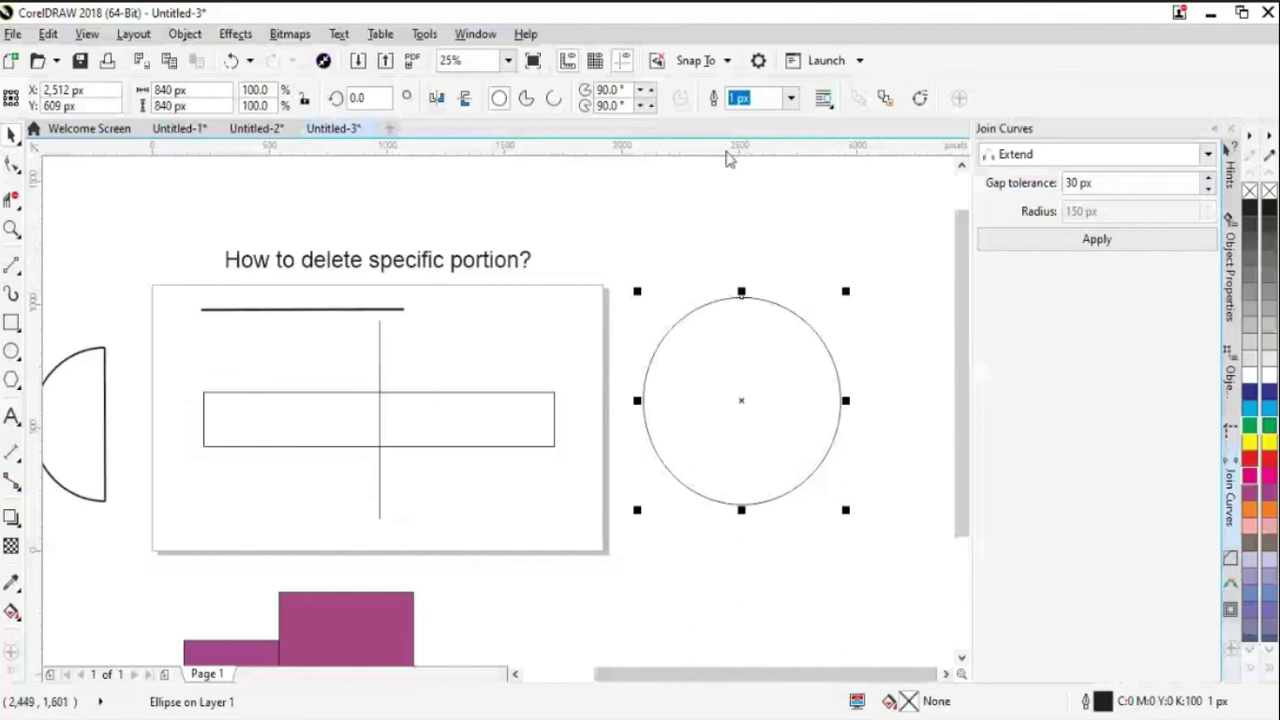
# Step: Place a horizontal guideline at about Y 624 px near the circle's center and delete it
pyautogui.moveTo(711, 152); pyautogui.dragTo(714, 400)
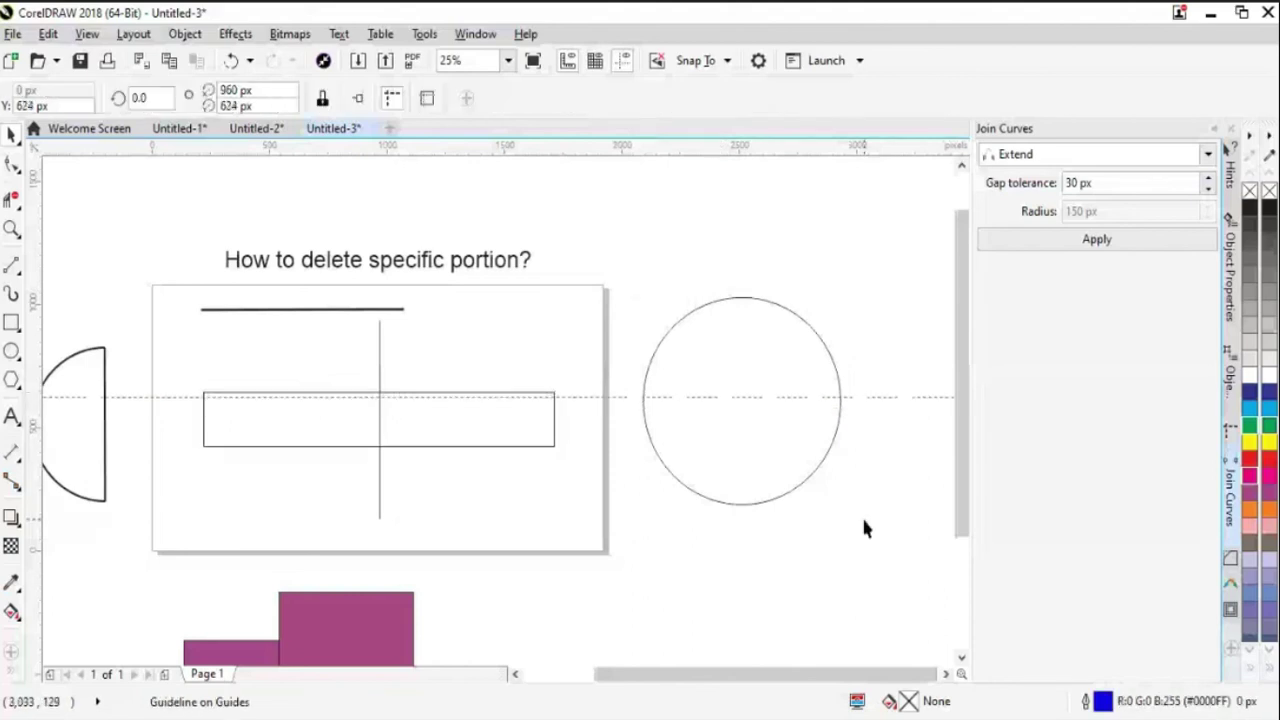
pyautogui.click(765, 490)
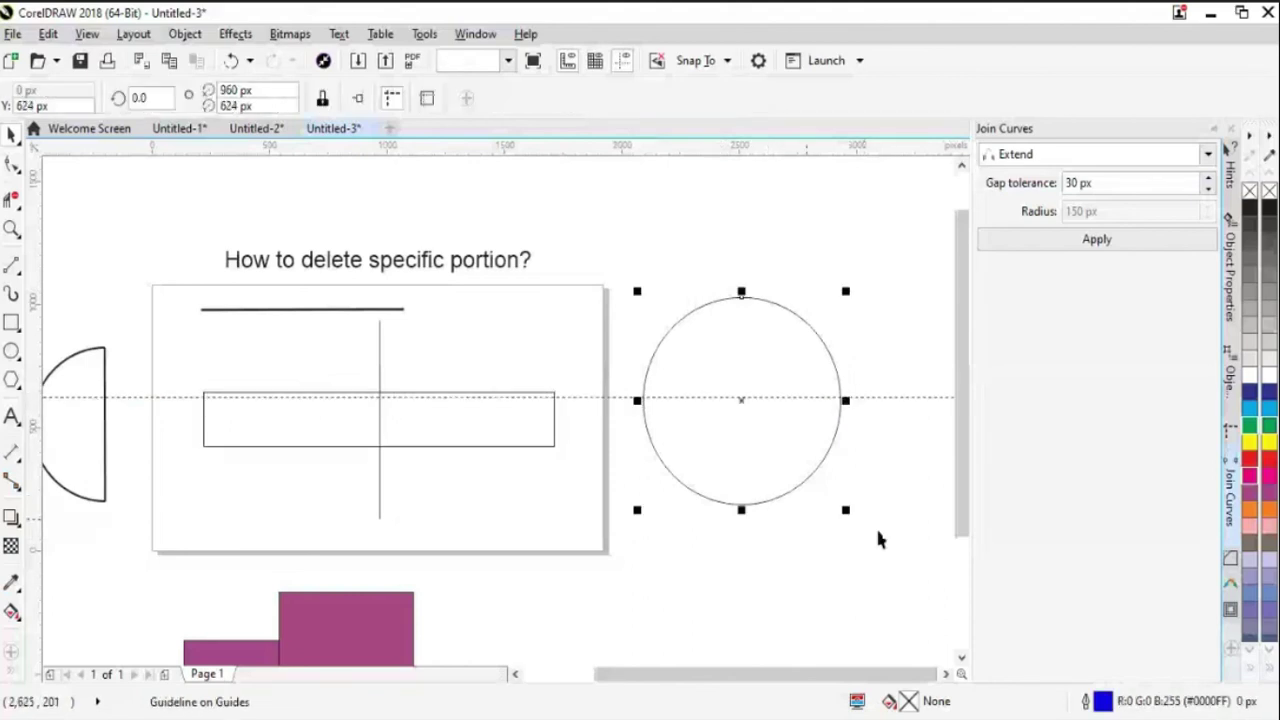
pyautogui.click(896, 467)
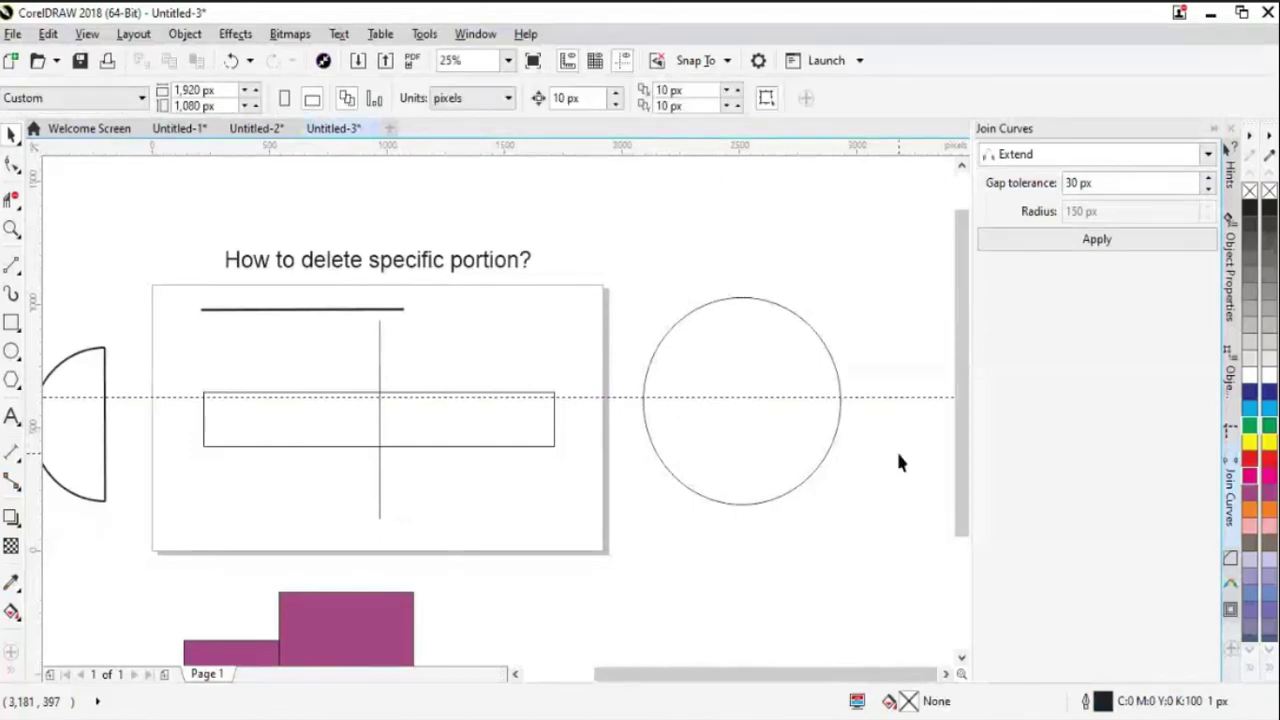
pyautogui.click(872, 397)
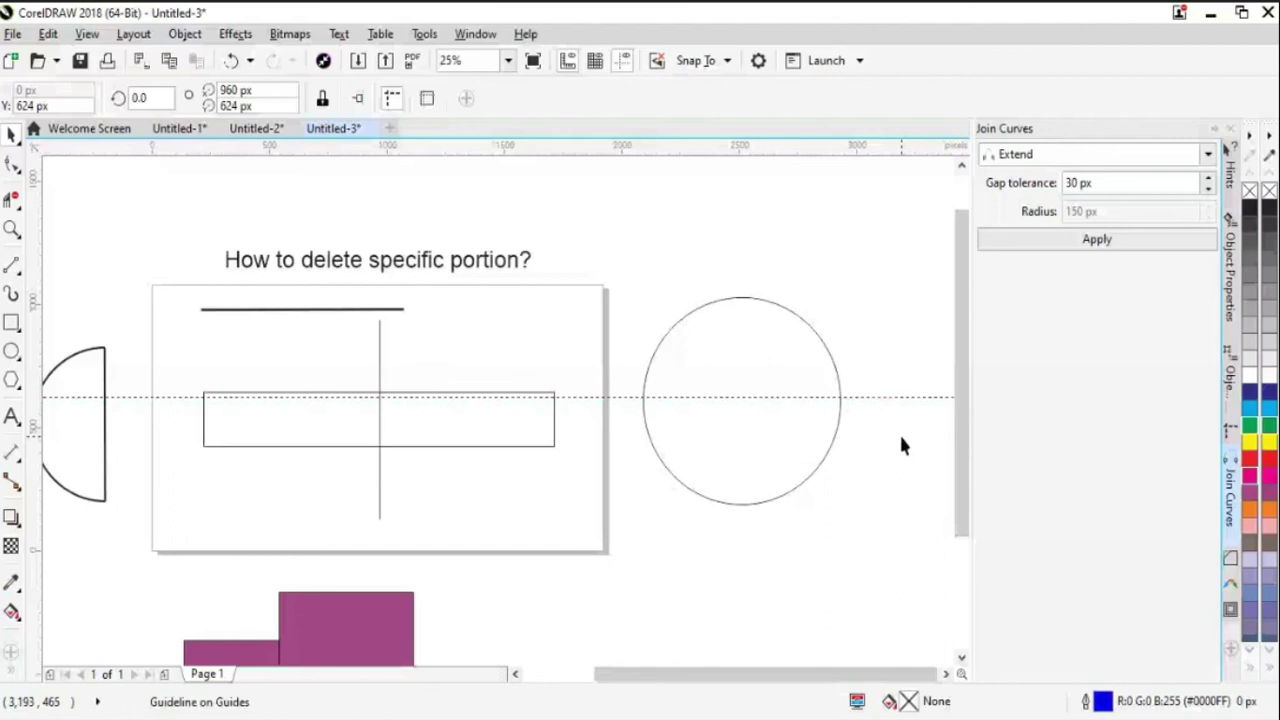
pyautogui.press('Delete')
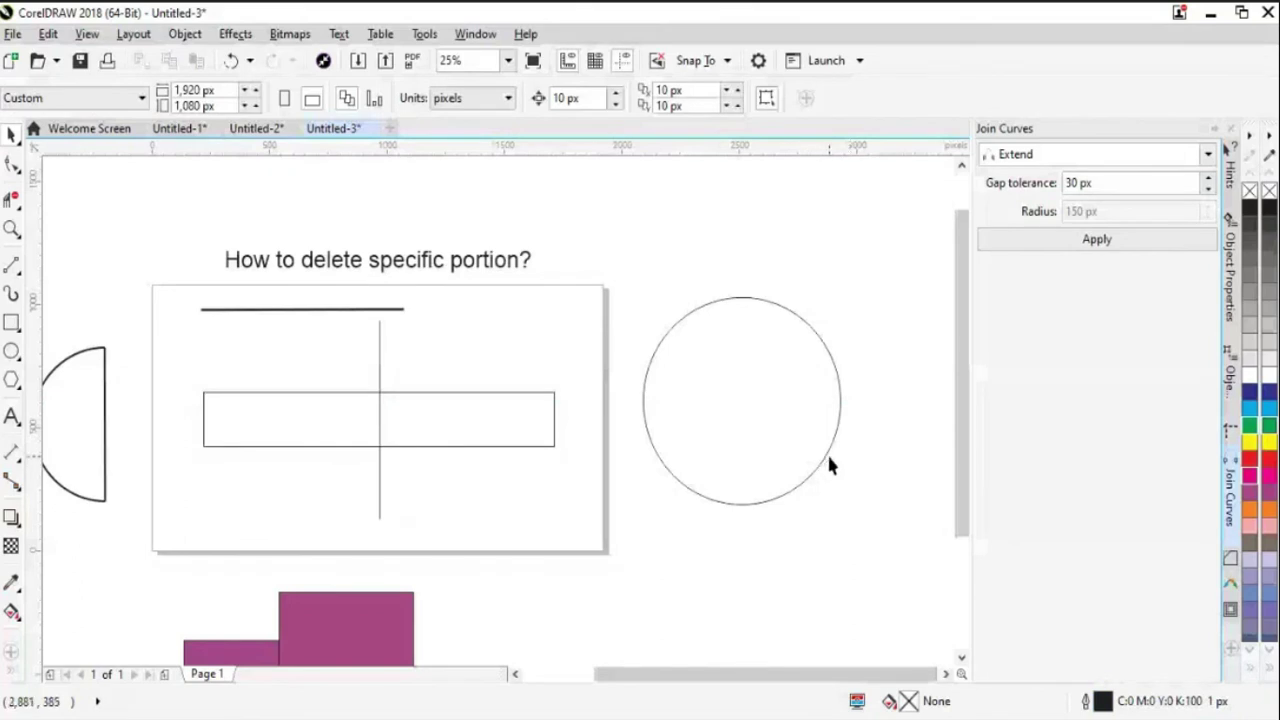
# Step: Place a horizontal guideline at about Y 606 px and a vertical one at about X 2,508 px through the circle's center
pyautogui.click(828, 460)
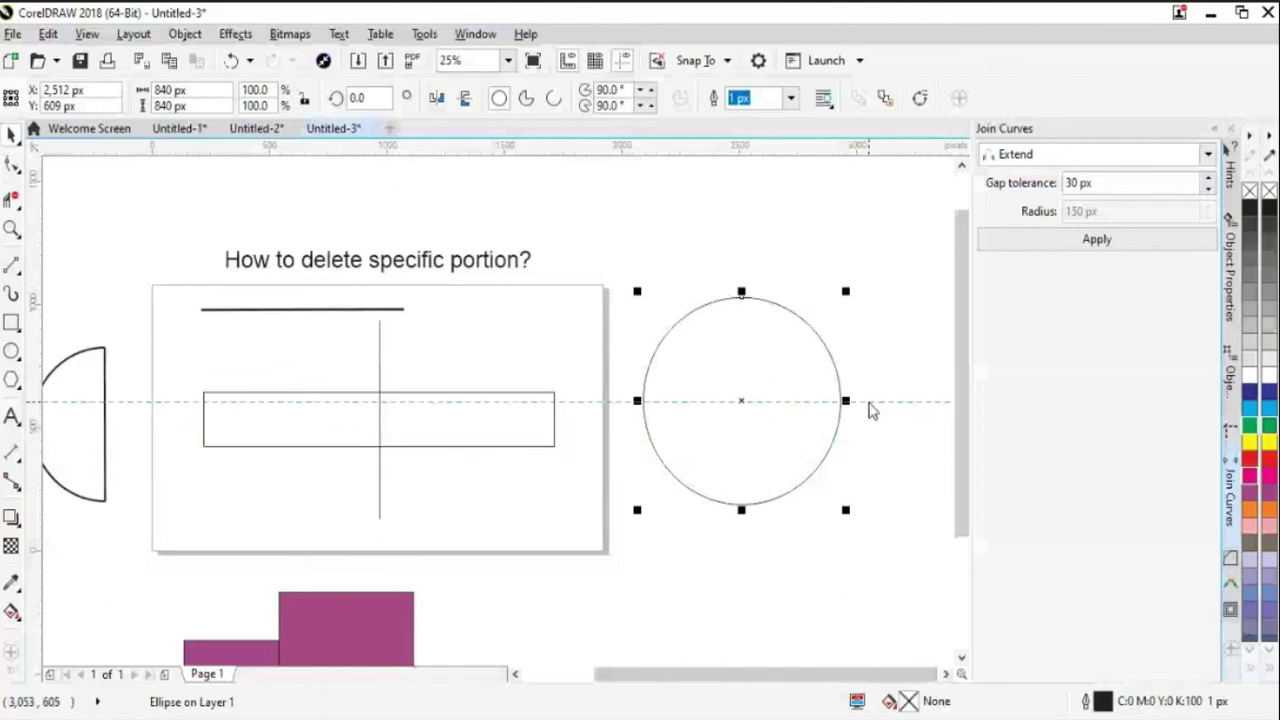
pyautogui.click(869, 403)
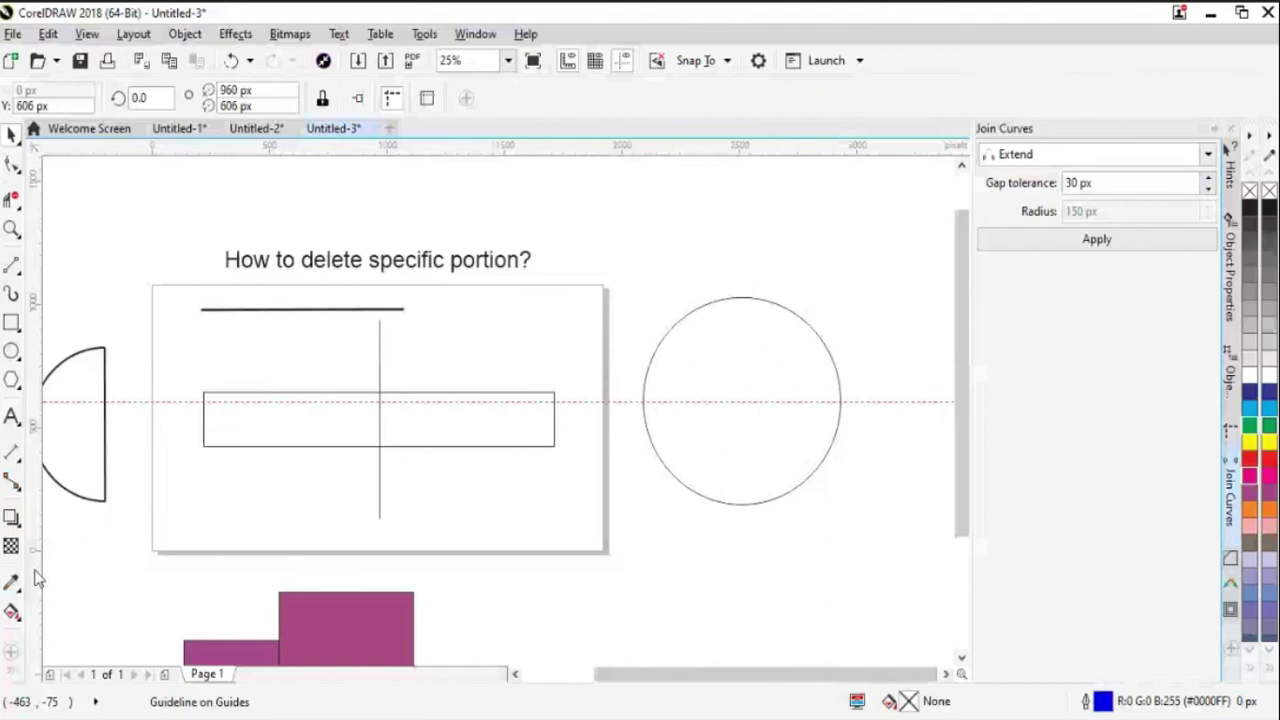
pyautogui.moveTo(36, 578); pyautogui.dragTo(776, 502)
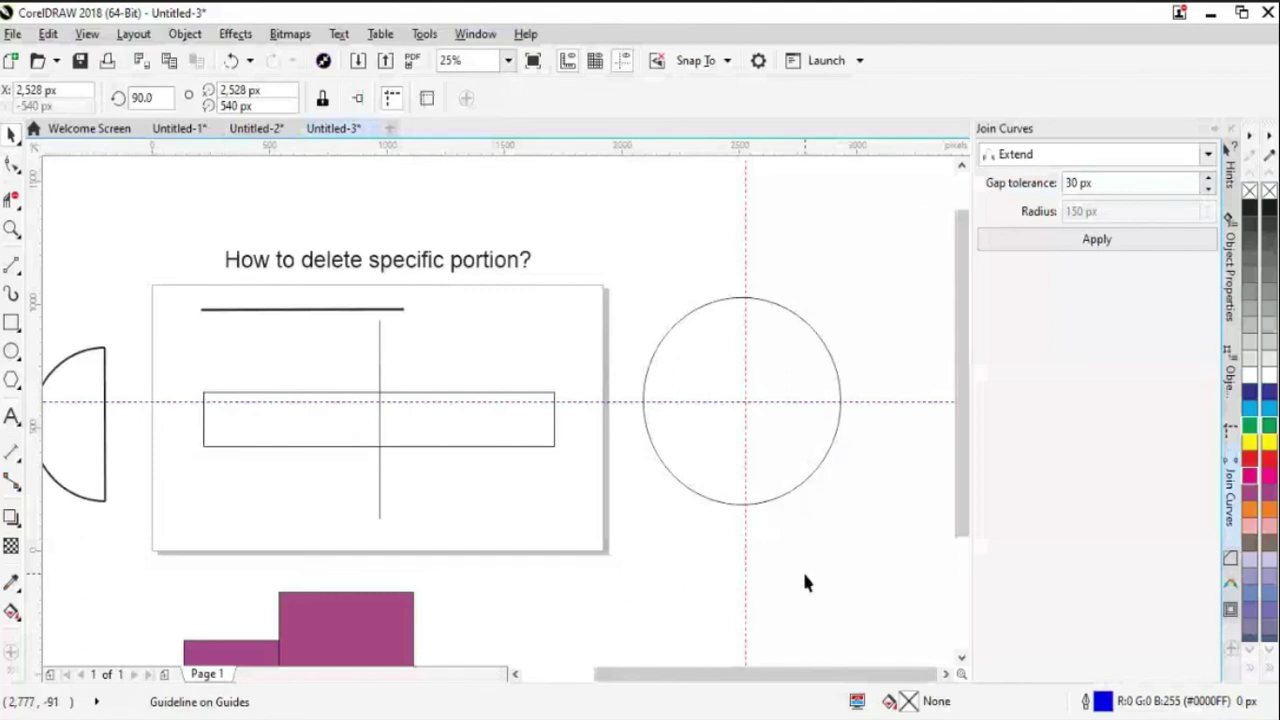
pyautogui.press('Delete')
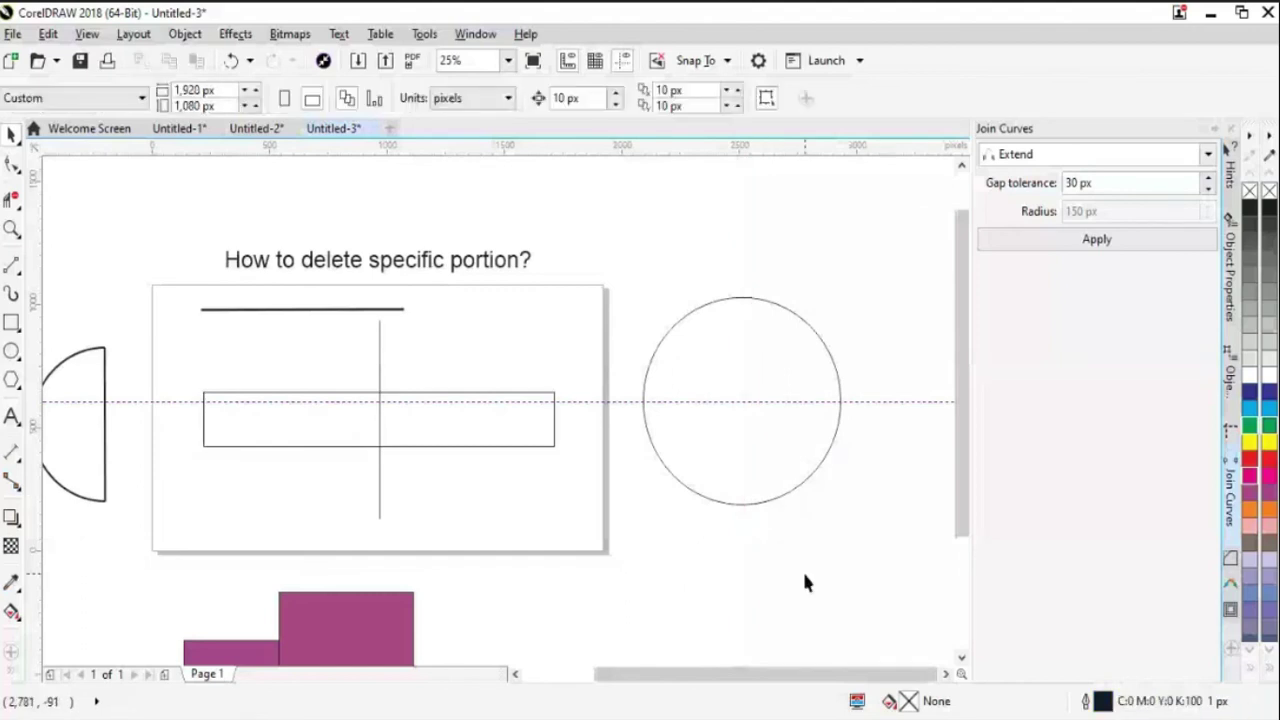
pyautogui.click(764, 499)
pyautogui.moveTo(40, 542); pyautogui.dragTo(741, 550)
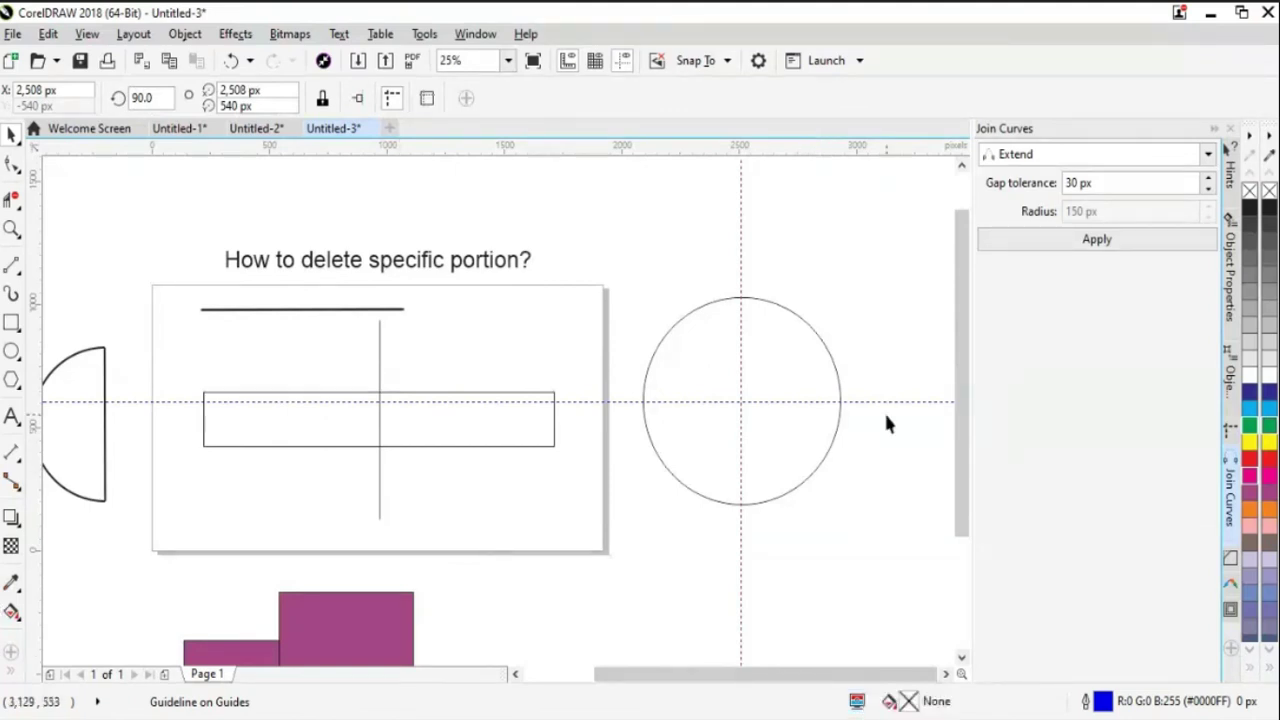
# Step: Delete the circle together with its horizontal and vertical guidelines
pyautogui.hscroll(-1, 812, 678)
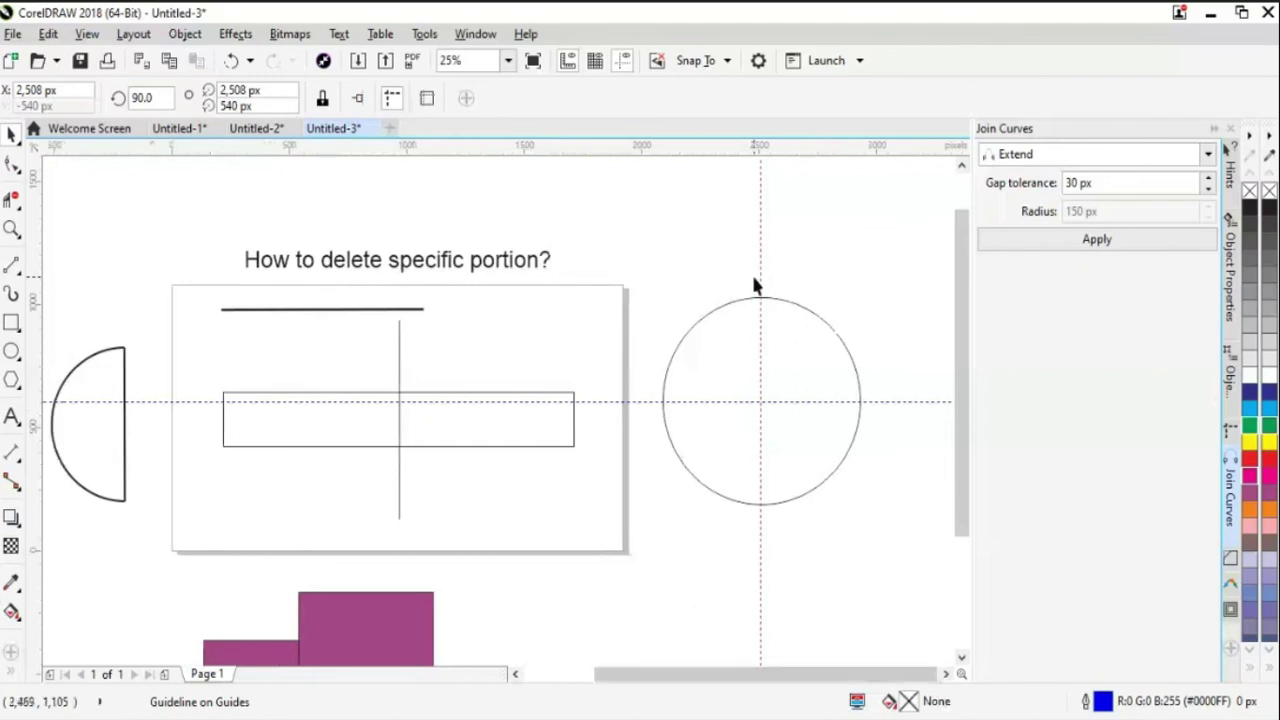
pyautogui.moveTo(732, 254); pyautogui.dragTo(823, 585)
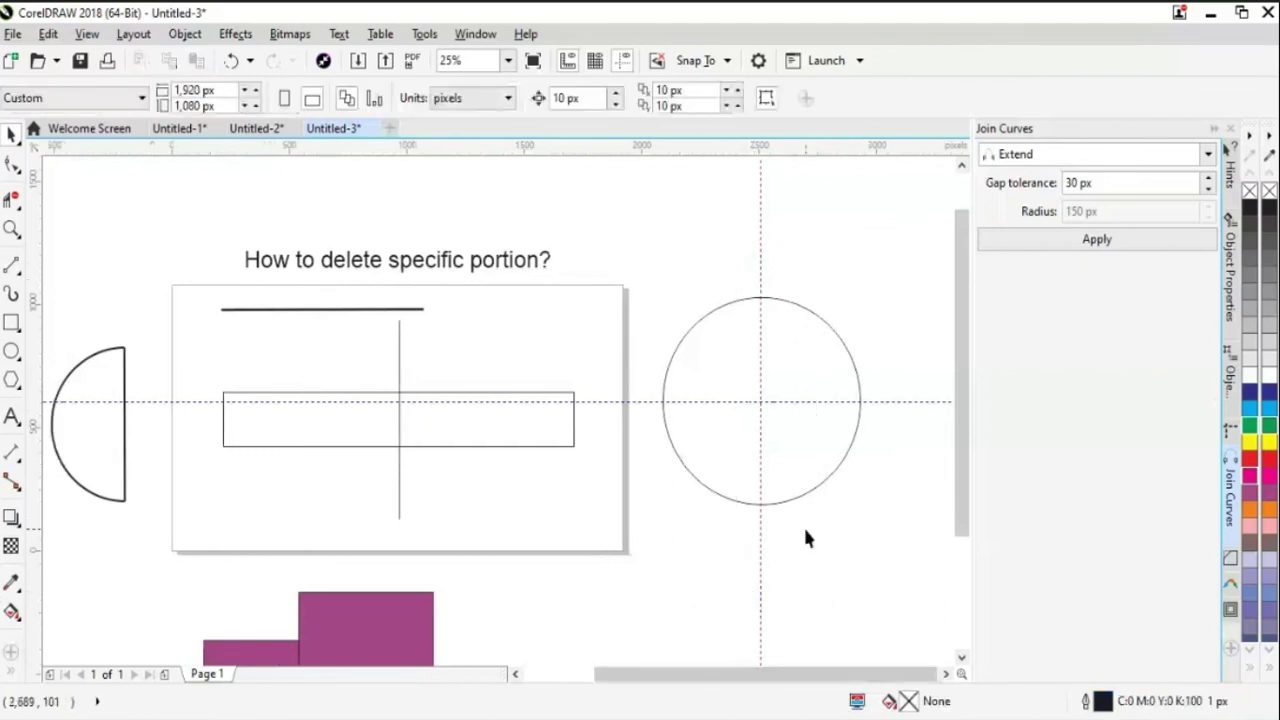
pyautogui.click(808, 497)
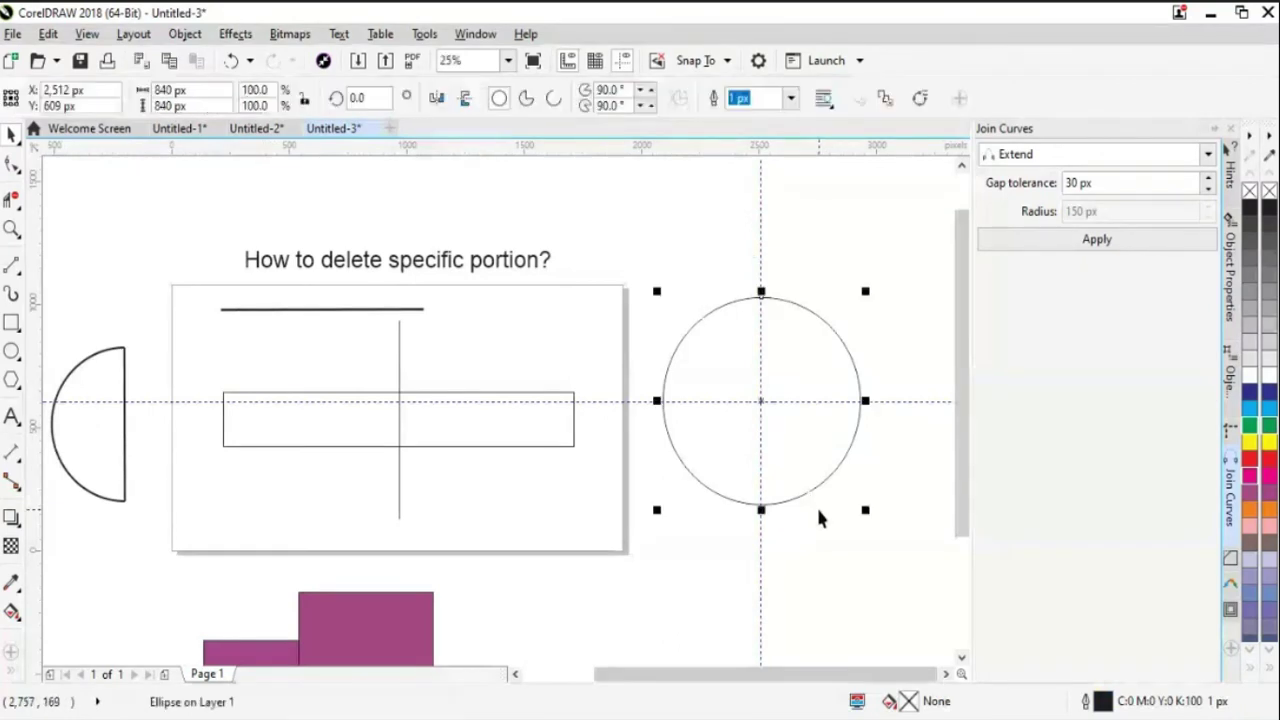
pyautogui.press('Delete')
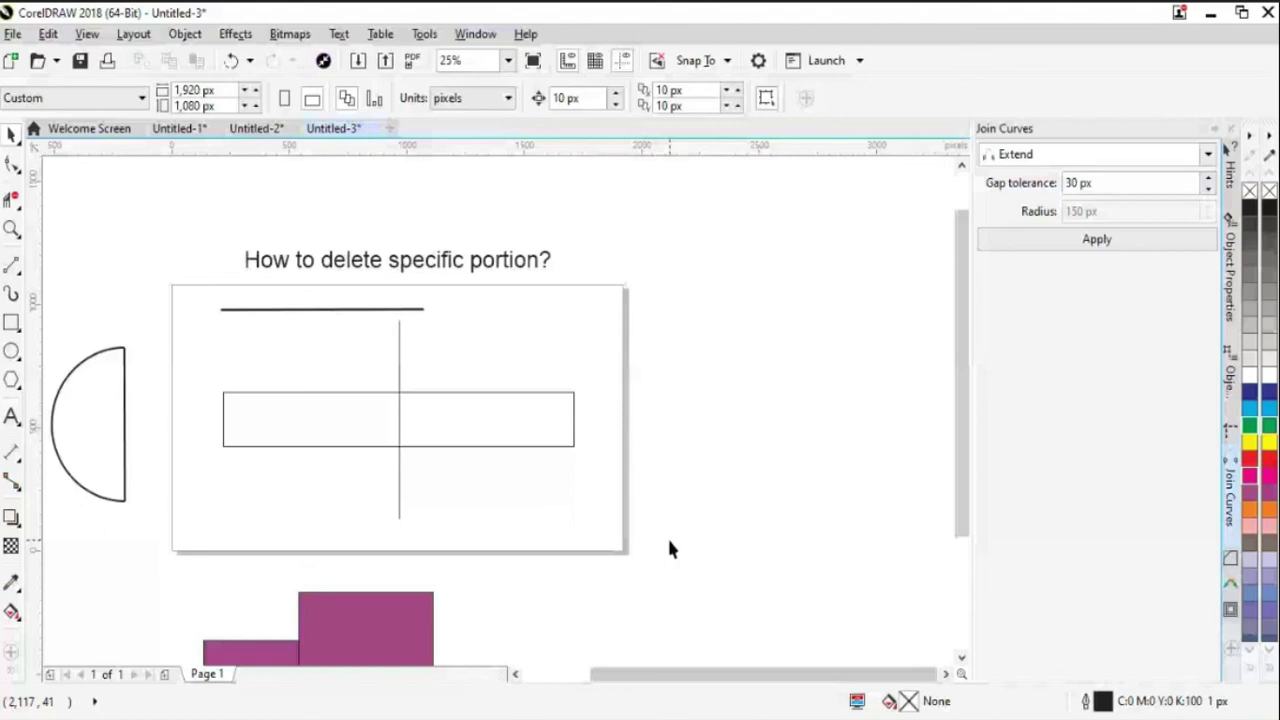
# Step: Create a new one-page document of 1,920 × 1,080 px in CMYK color mode
pyautogui.hotkey('ctrl', 'n')
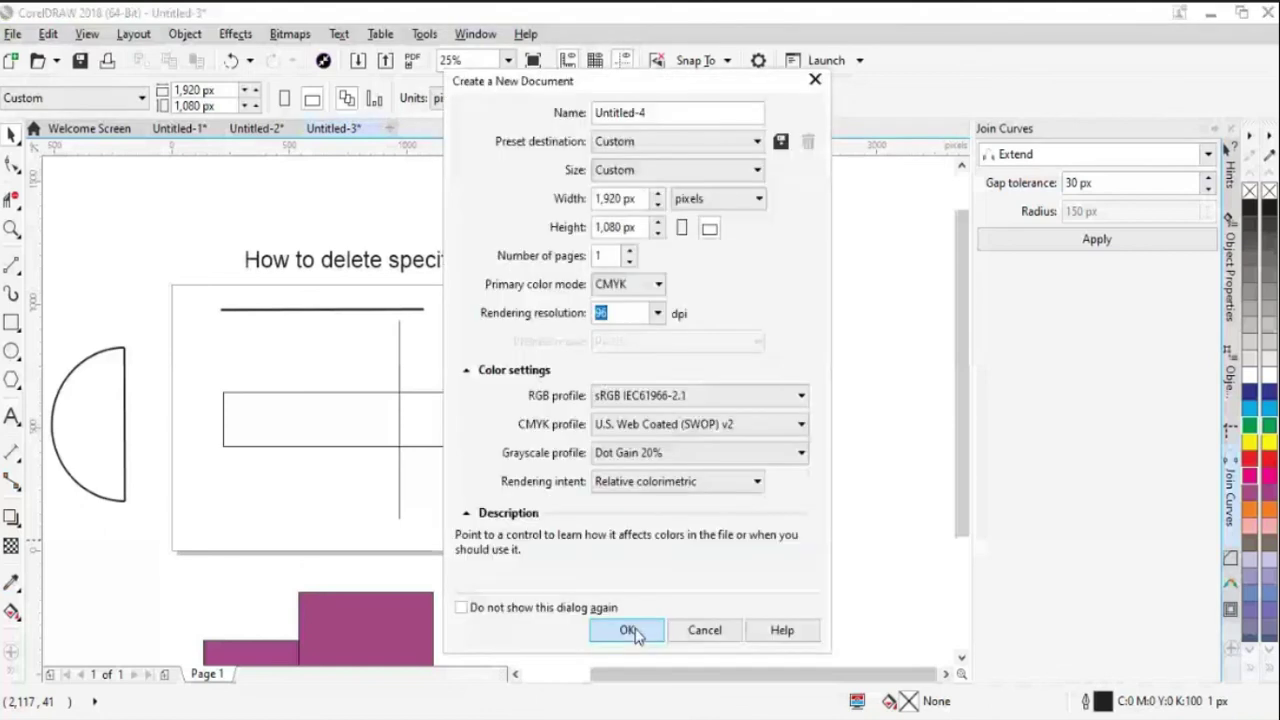
pyautogui.click(630, 632)
pyautogui.click(12, 265)
# Step: Add the artistic text "Use of Cusp in Pen tool Drawing" above the page
pyautogui.click(12, 418)
pyautogui.click(60, 416)
pyautogui.click(429, 268)
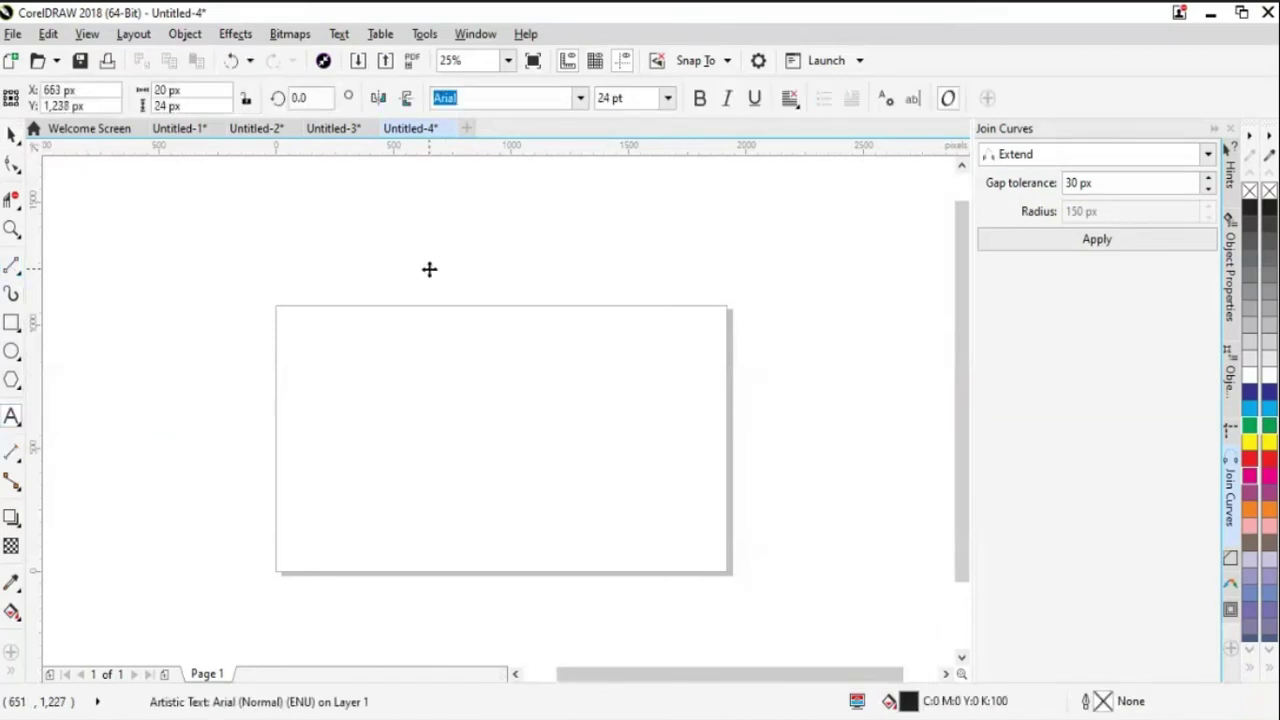
pyautogui.write('Use of Co')
pyautogui.write('sp in F')
pyautogui.write('en tool Drawing')
pyautogui.hotkey('ctrl', 'space')
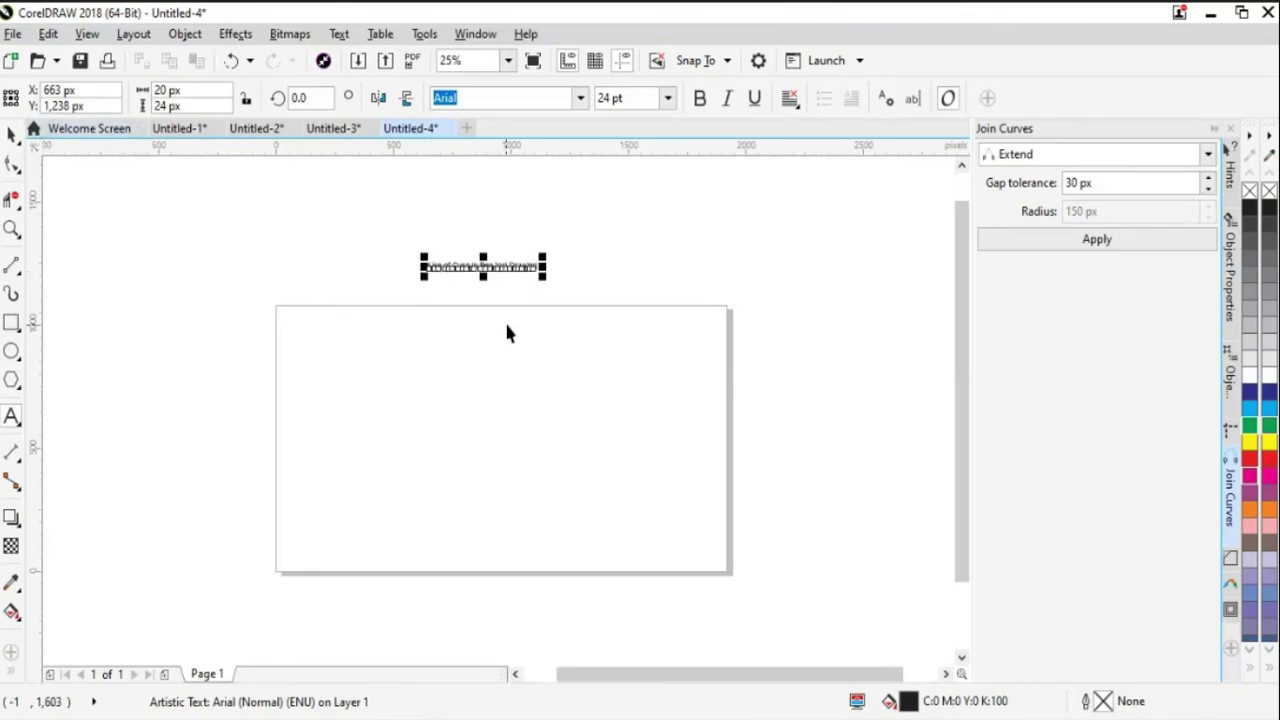
# Step: Scale the title text up to 72 pt, center it roughly above the page and deselect it
pyautogui.moveTo(543, 279); pyautogui.dragTo(754, 406)
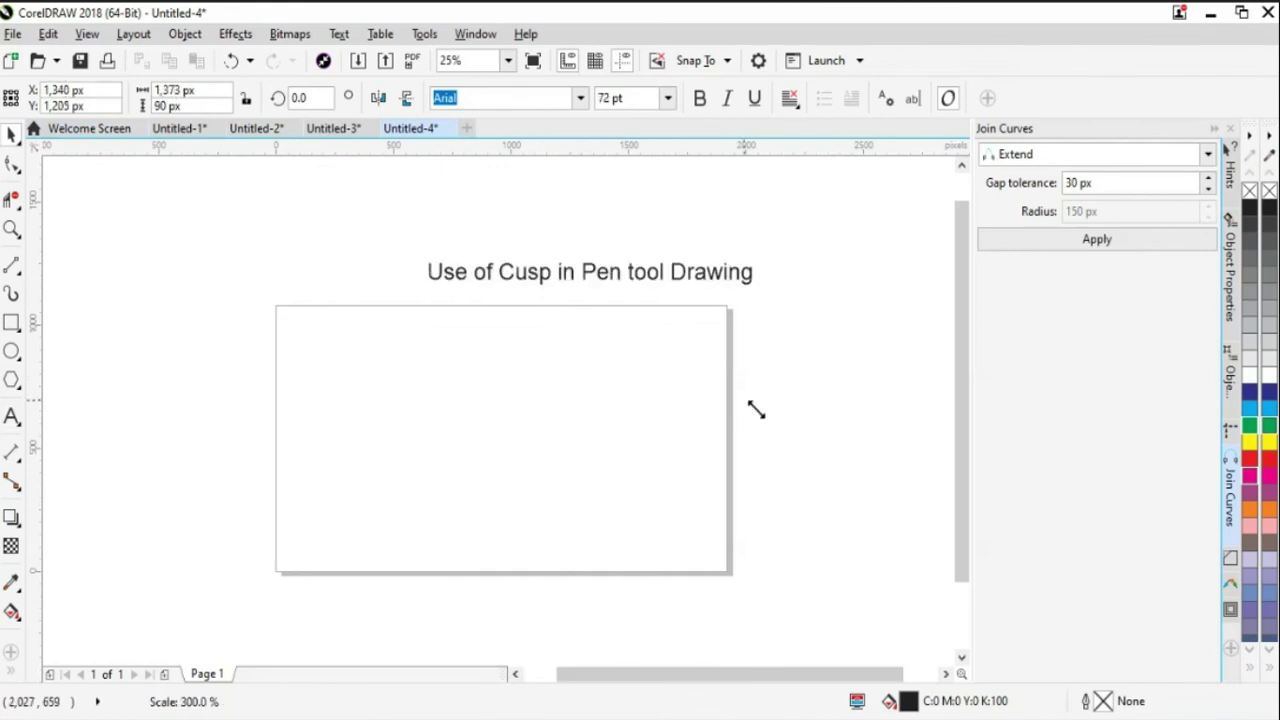
pyautogui.moveTo(717, 268); pyautogui.dragTo(633, 281)
pyautogui.click(847, 313)
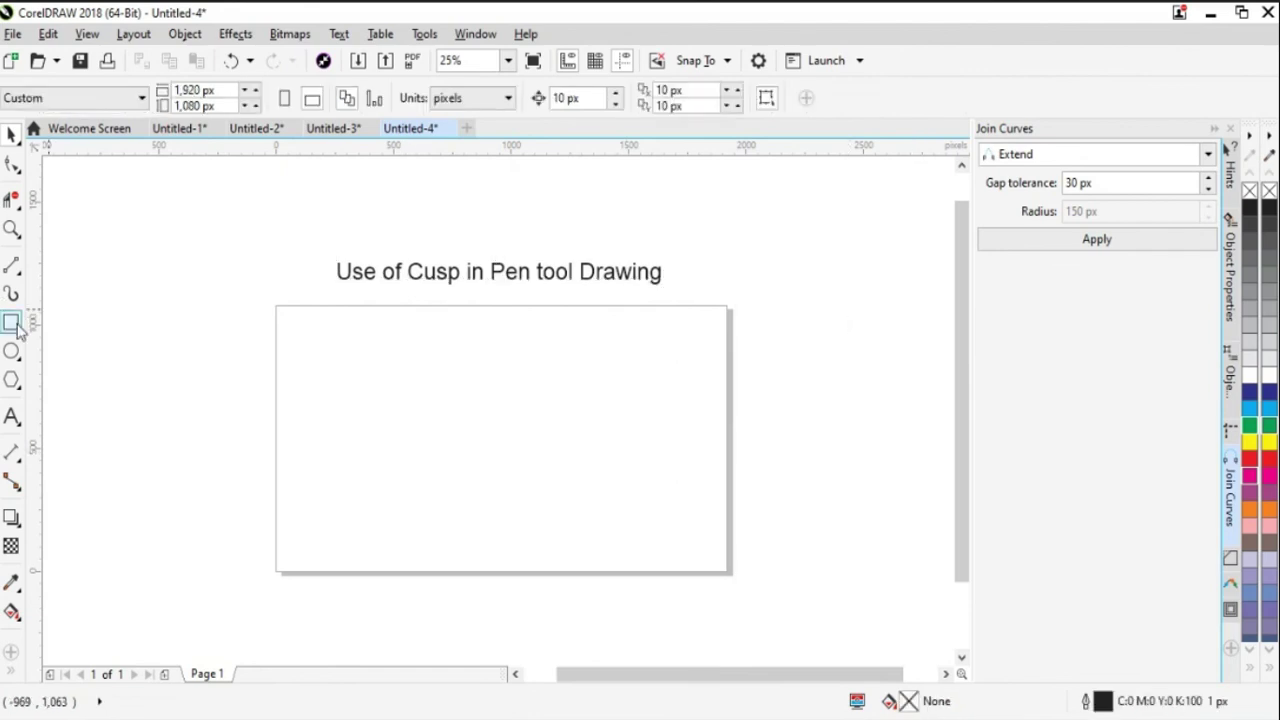
# Step: Activate the Pen tool for drawing on the page
pyautogui.click(16, 268)
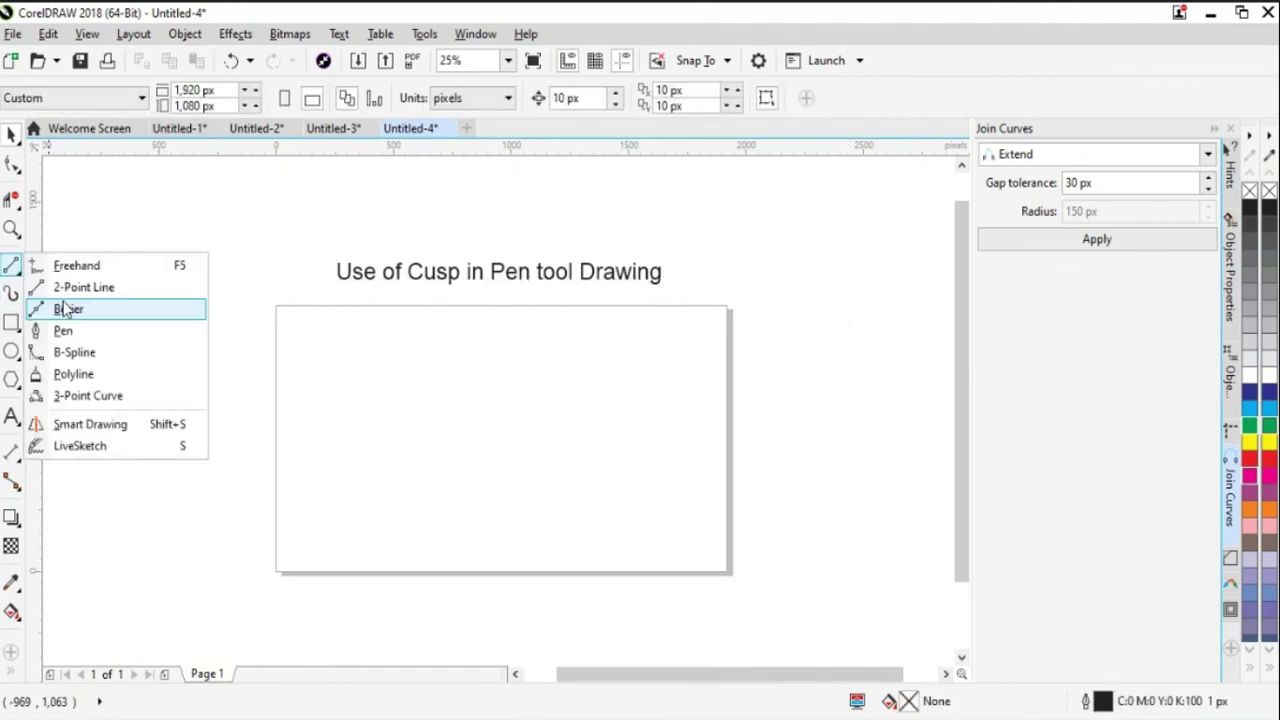
pyautogui.click(63, 330)
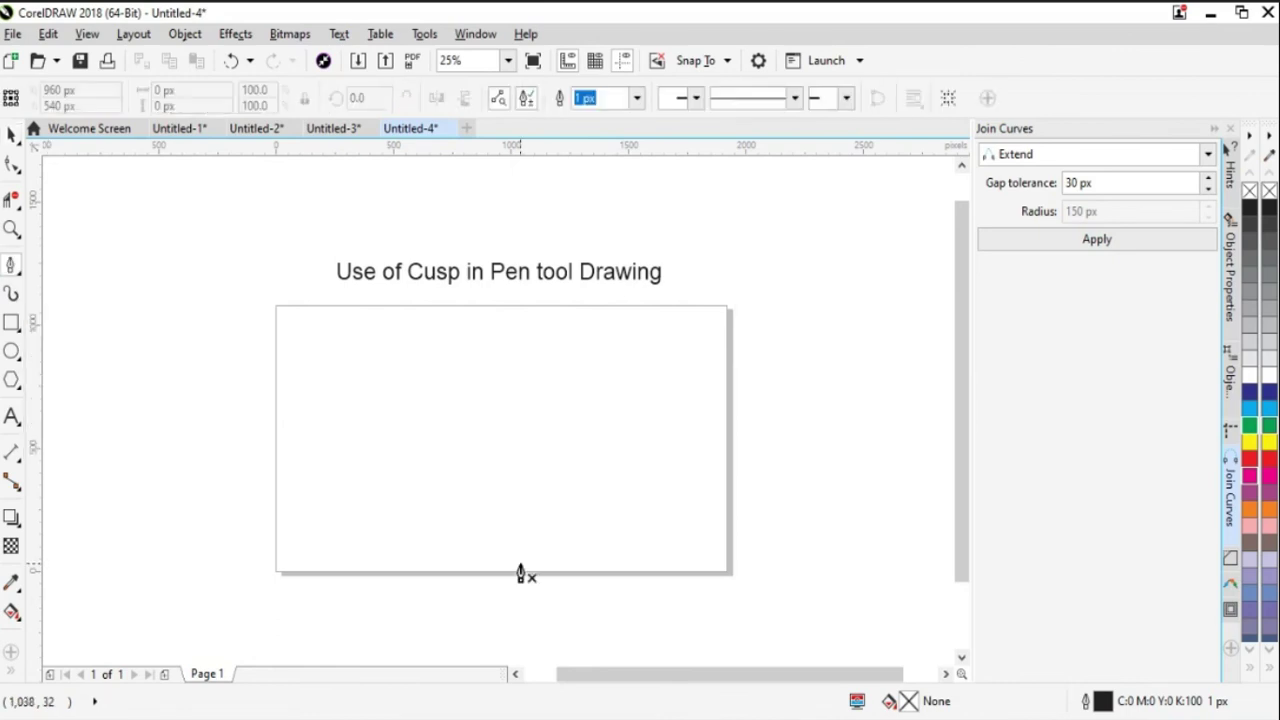
pyautogui.click(328, 480)
pyautogui.moveTo(434, 397); pyautogui.dragTo(537, 437)
pyautogui.press('space')
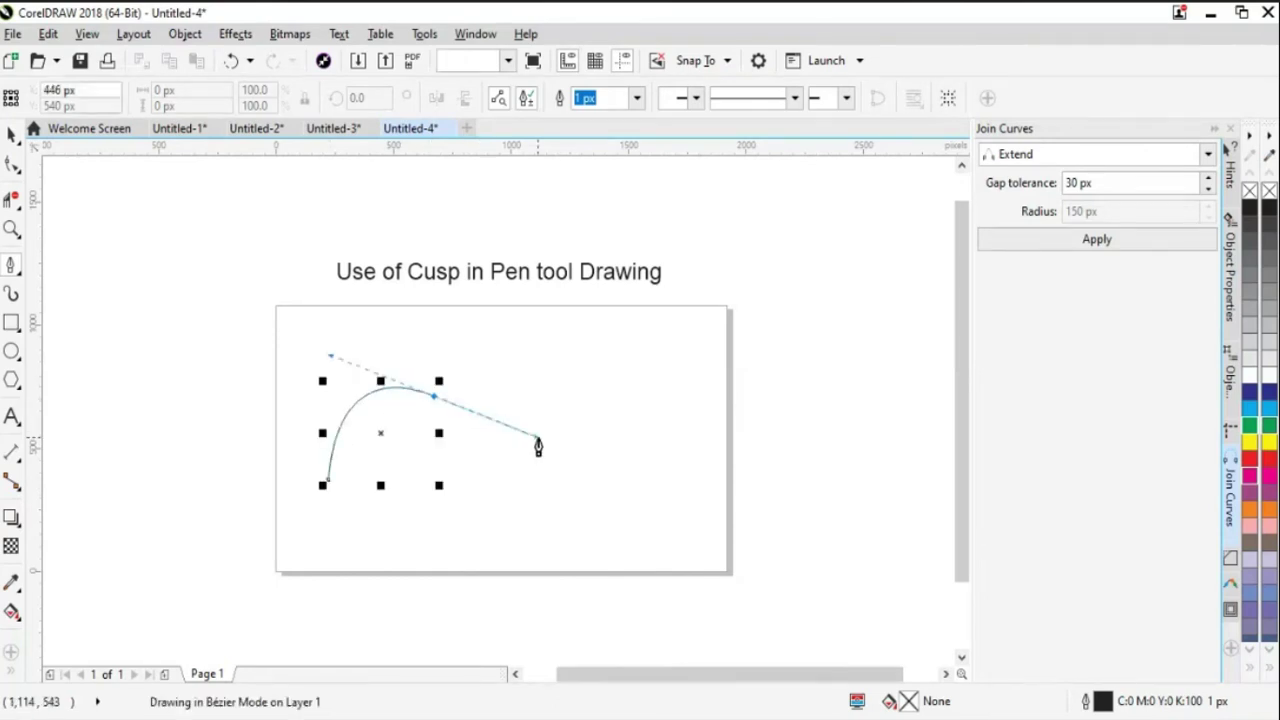
pyautogui.hotkey('ctrl', 'z')
# Step: Draw the leaf's S-shaped upper edge about 1,564 px wide, rising from the page's lower-left area to a tip near the upper-right corner
pyautogui.click(323, 484)
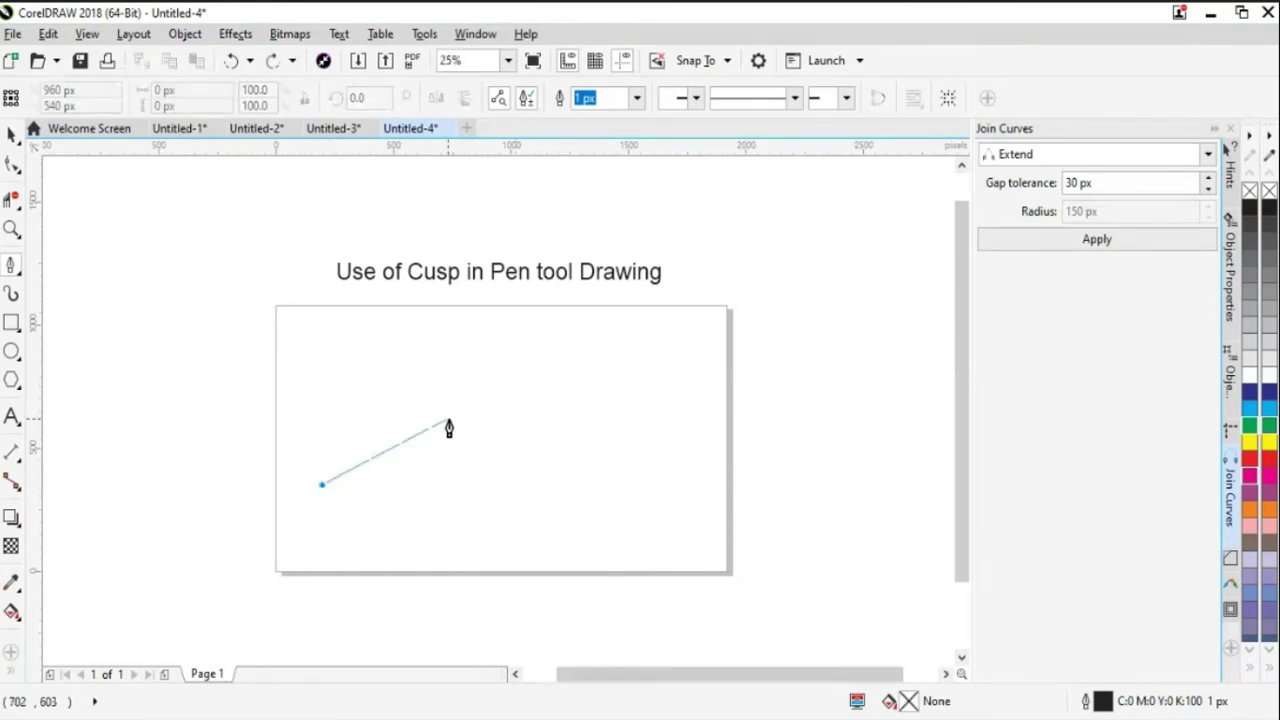
pyautogui.moveTo(447, 409); pyautogui.dragTo(552, 421)
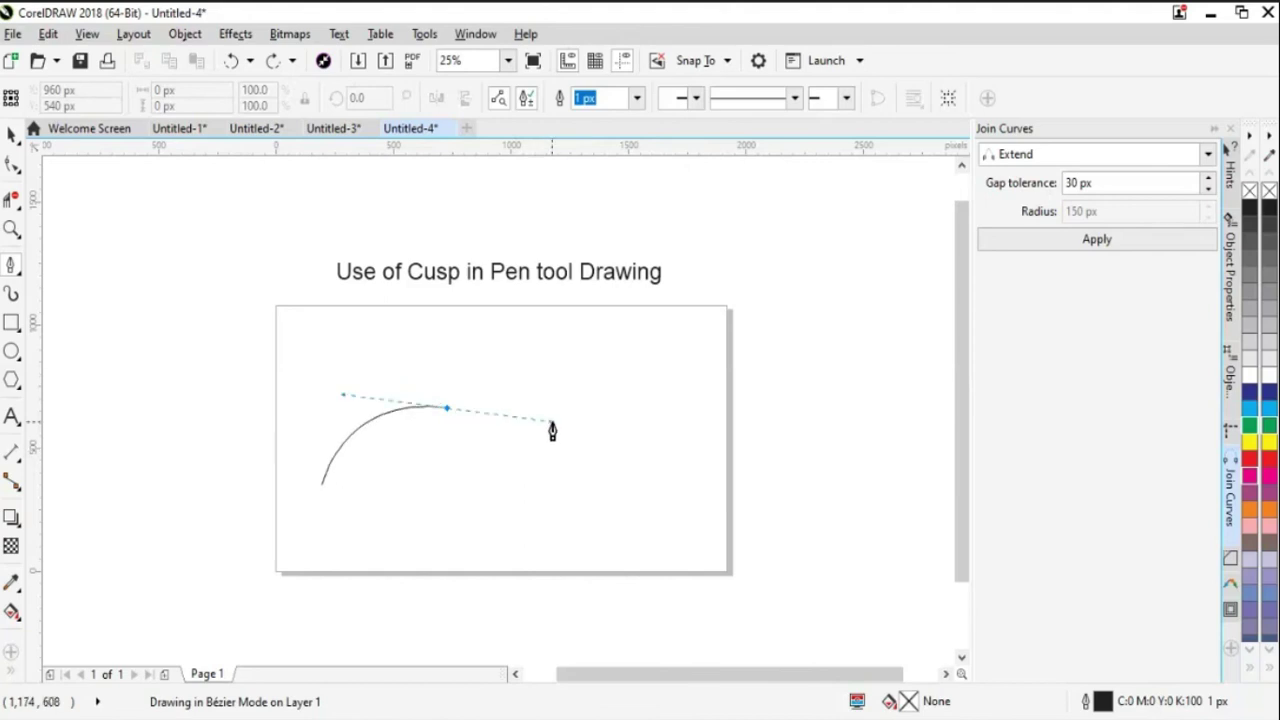
pyautogui.moveTo(619, 516); pyautogui.dragTo(651, 513)
pyautogui.hotkey('ctrl', 'z')
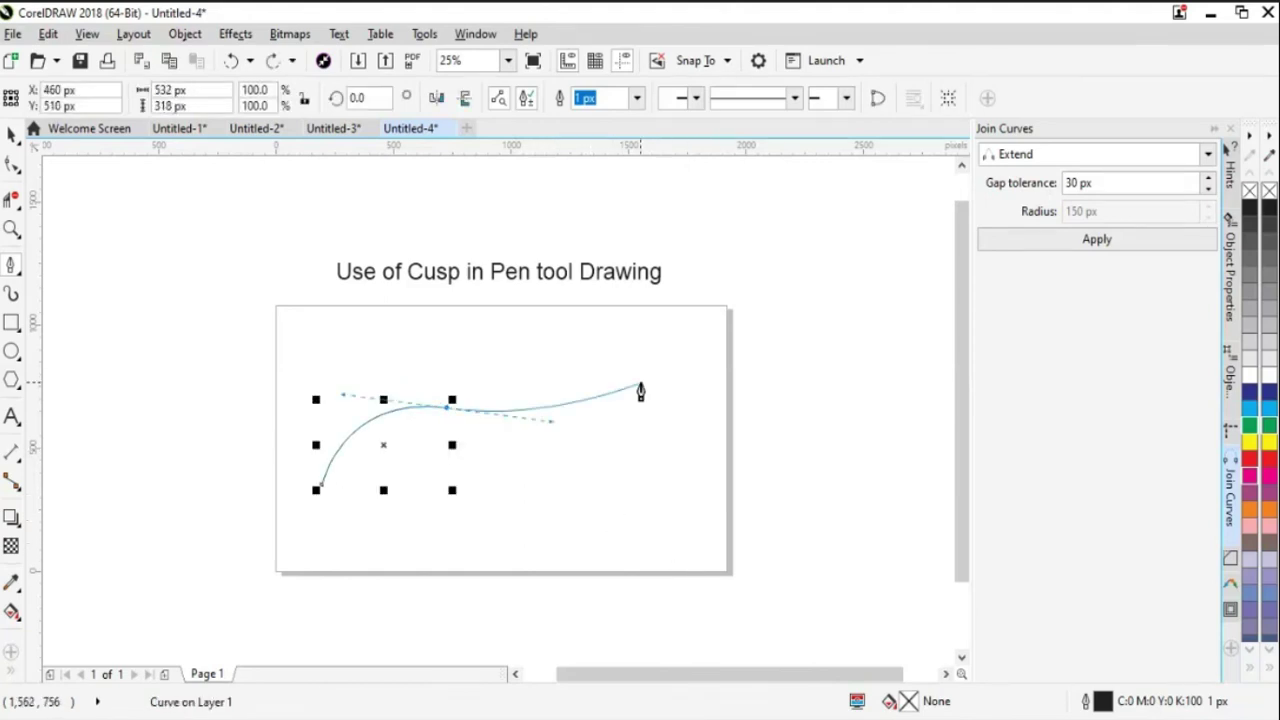
pyautogui.moveTo(692, 360); pyautogui.dragTo(750, 289)
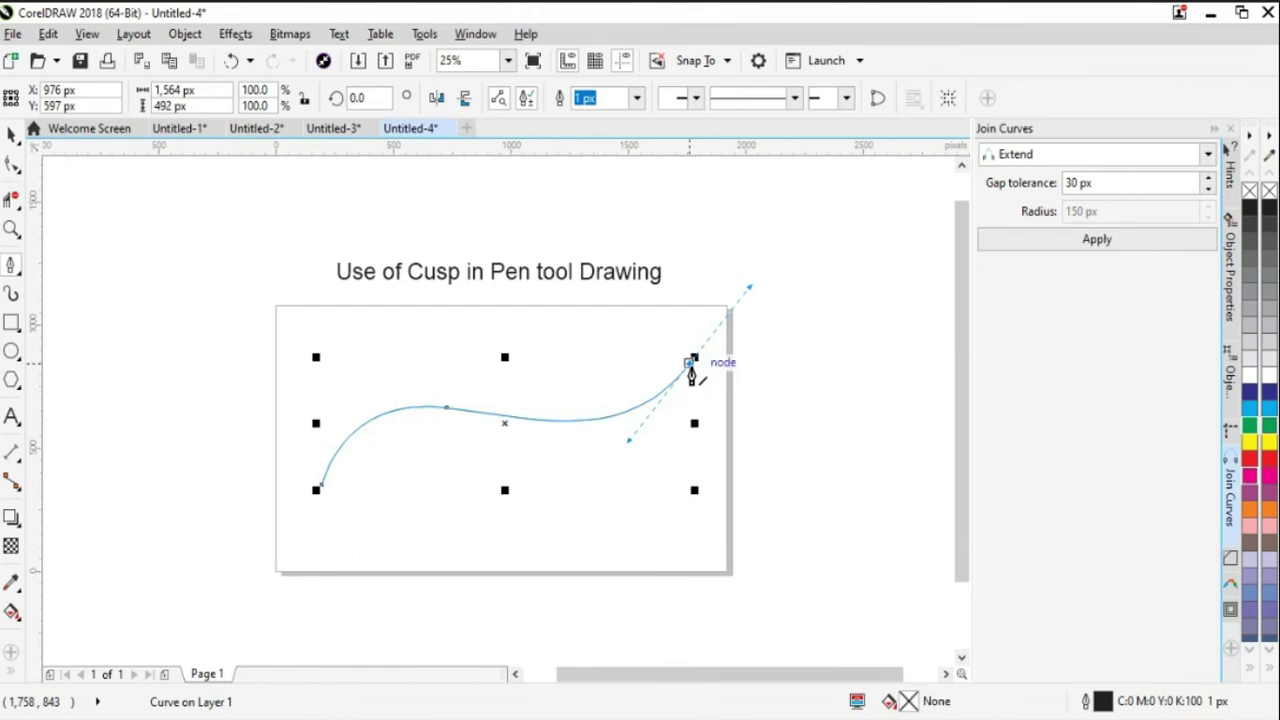
# Step: Cusp the tip node and close the leaf with a lower edge through a cusped middle node, making the outline about 636 px high
pyautogui.click(690, 363)
pyautogui.moveTo(512, 507); pyautogui.dragTo(349, 531)
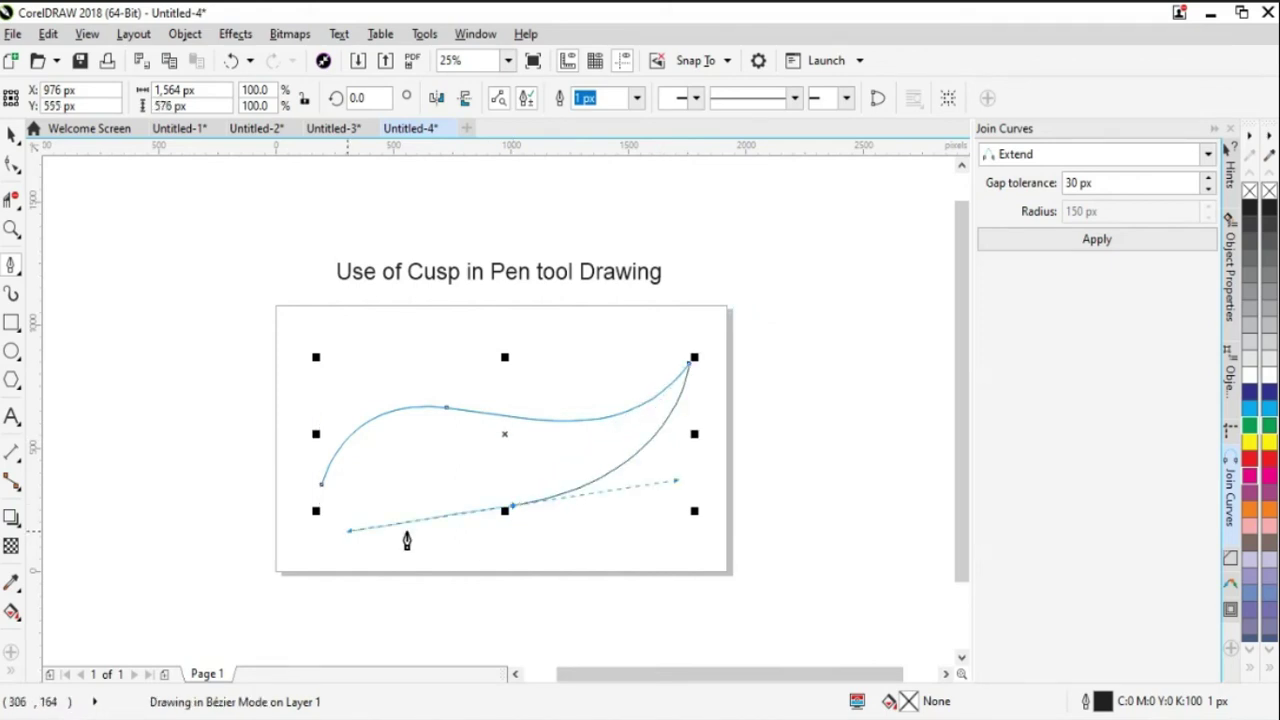
pyautogui.click(512, 507)
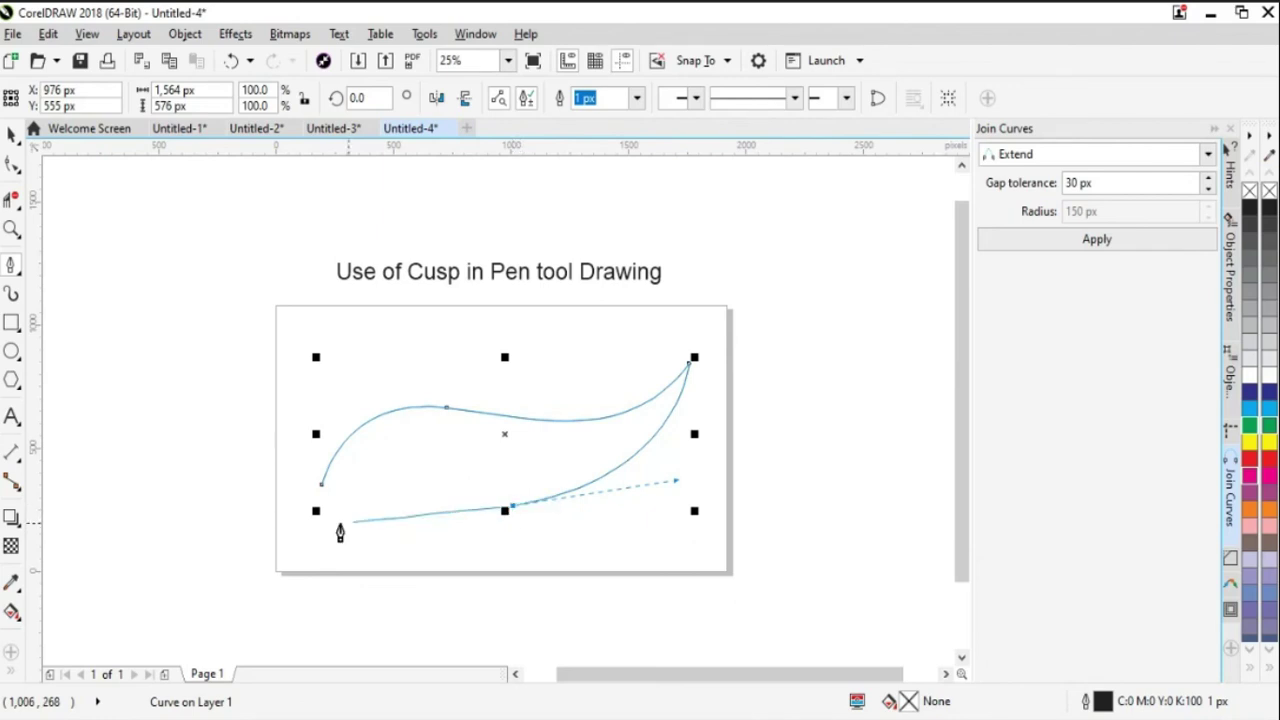
pyautogui.moveTo(321, 490); pyautogui.dragTo(322, 522)
pyautogui.moveTo(326, 560); pyautogui.dragTo(375, 568)
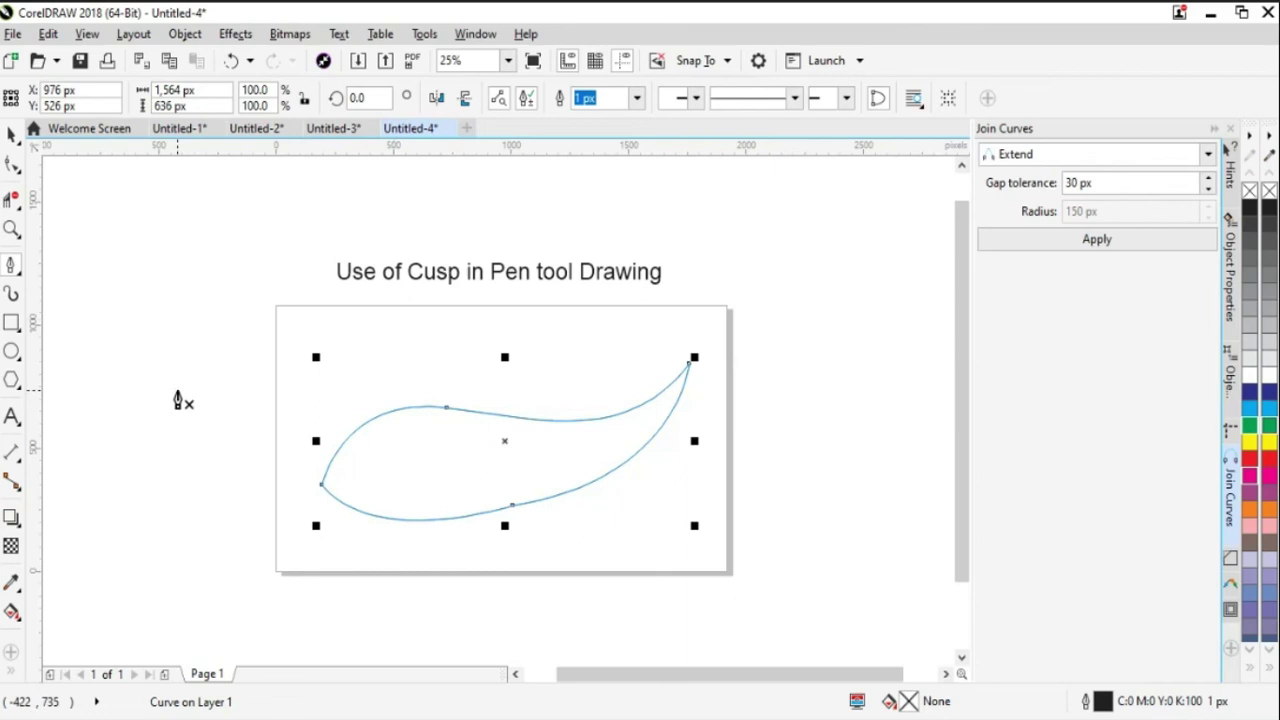
# Step: Deselect the finished leaf outline, reselect it and examine its nodes with the Shape tool
pyautogui.click(11, 134)
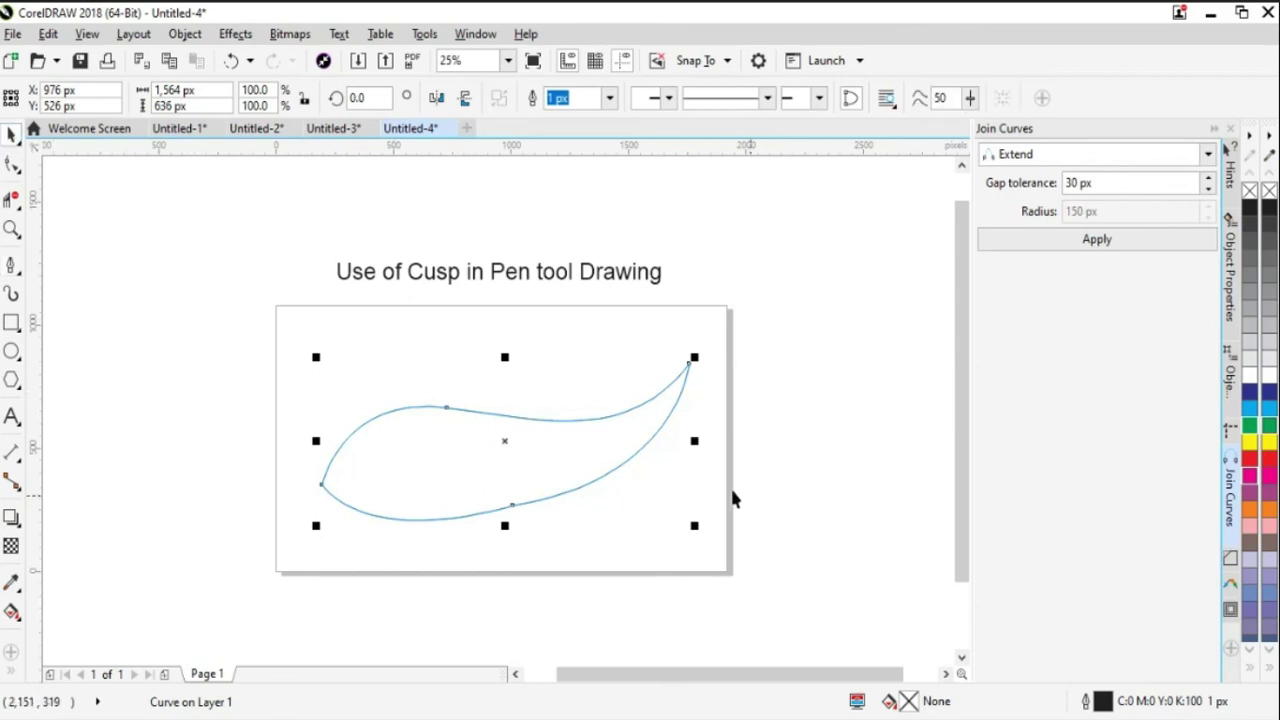
pyautogui.click(12, 165)
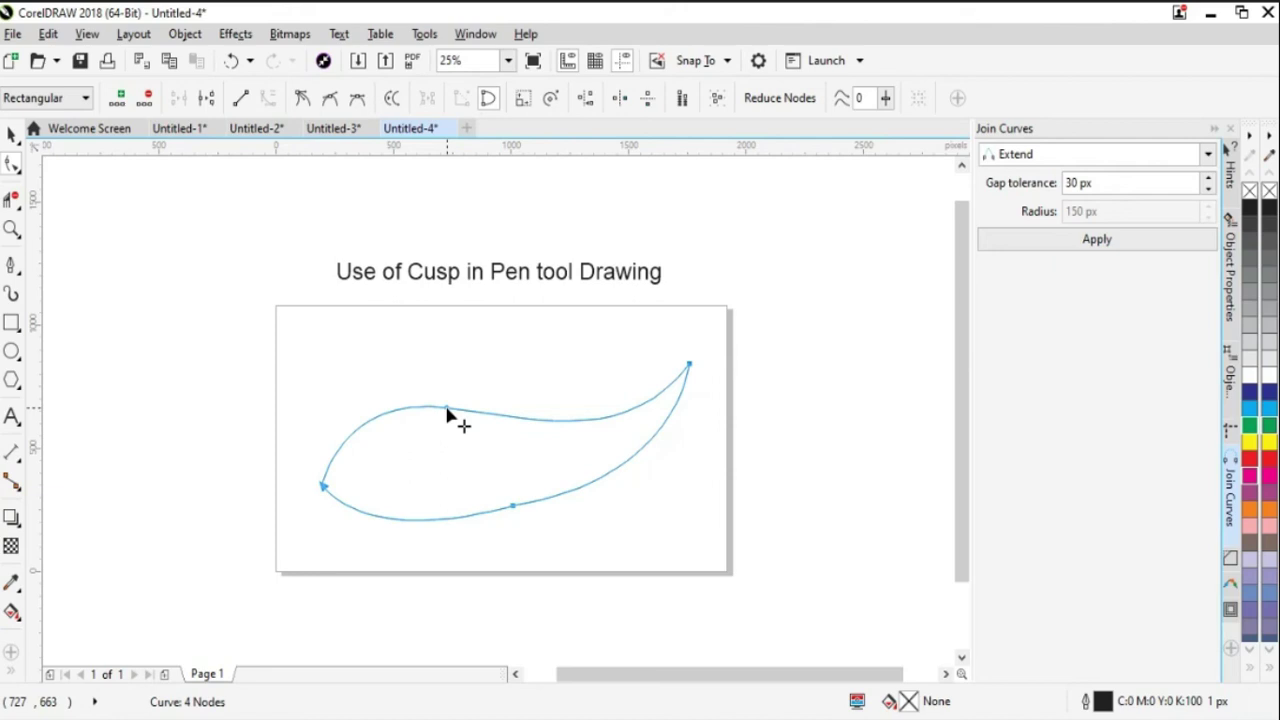
pyautogui.click(11, 137)
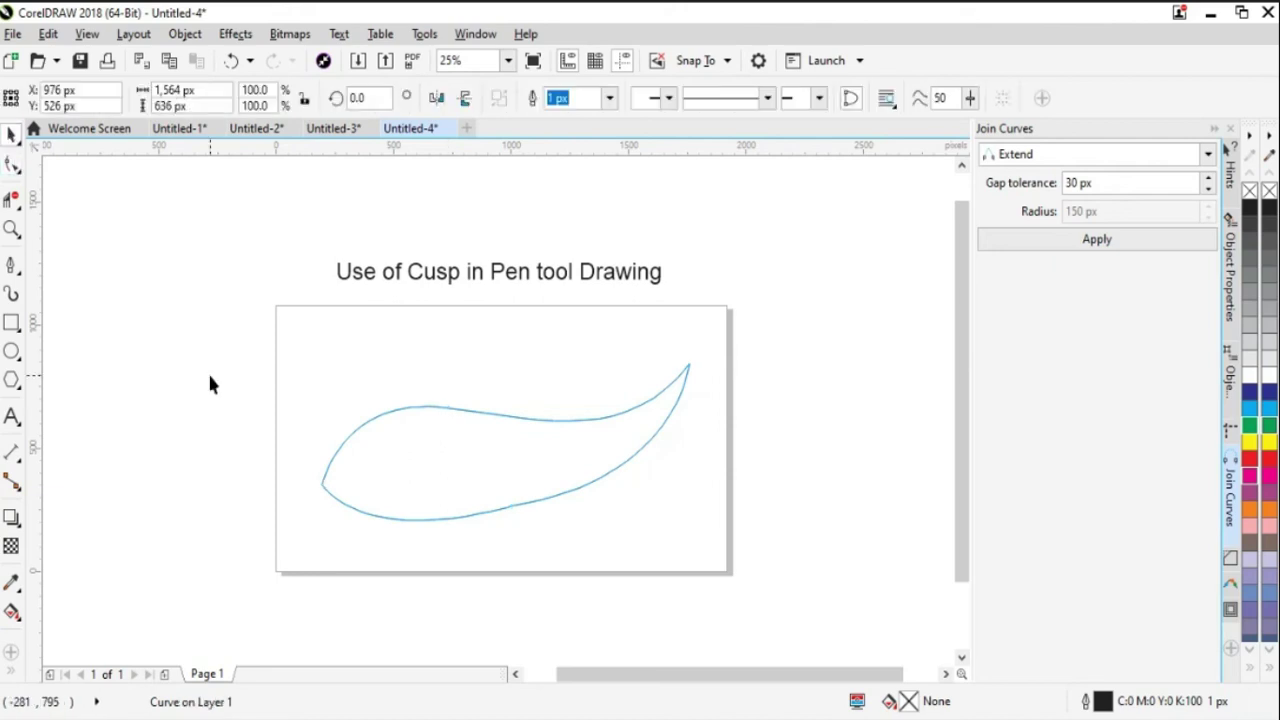
pyautogui.click(210, 383)
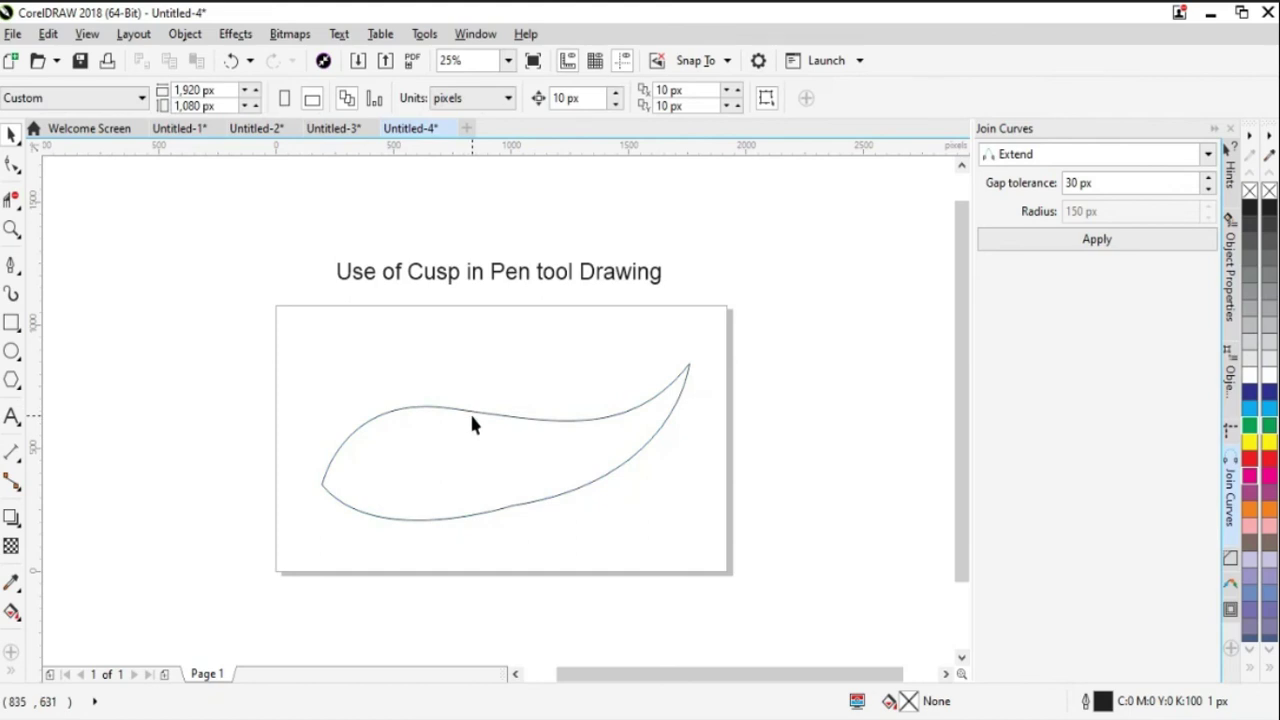
pyautogui.click(472, 420)
pyautogui.click(12, 165)
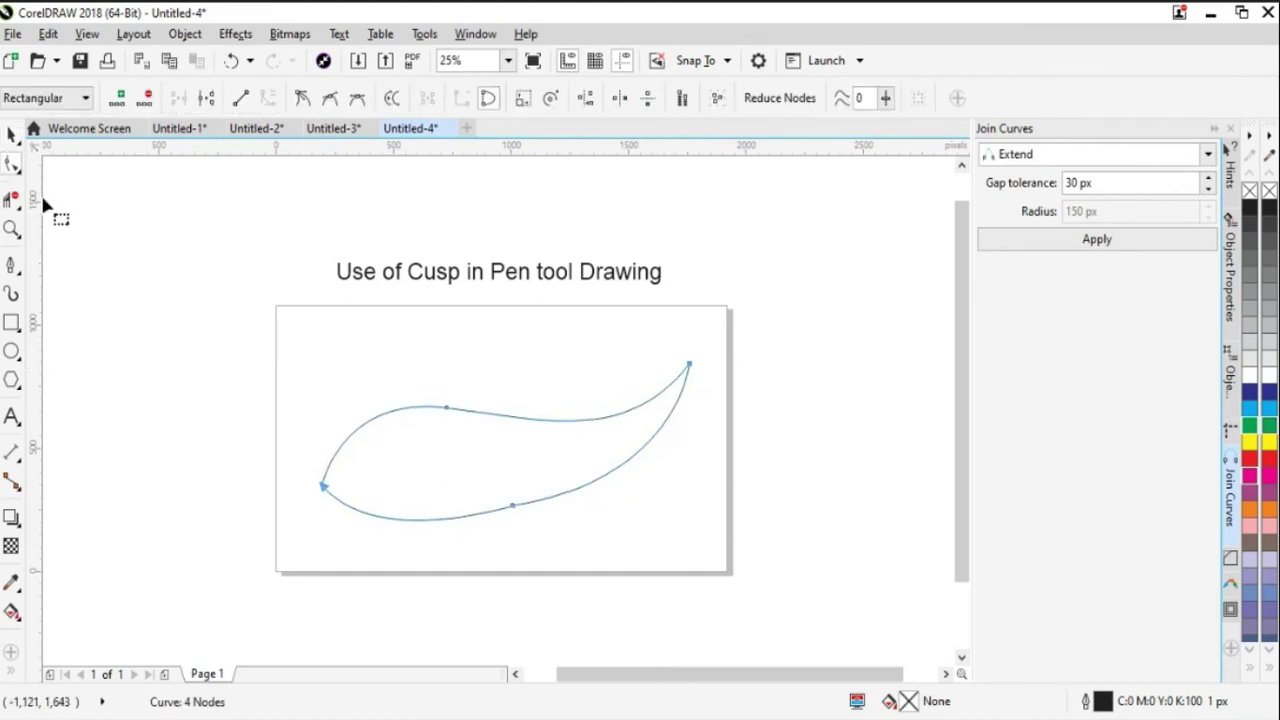
# Step: Try to pull the leaf's upper edge upward at a point without a node, then undo the change
pyautogui.click(501, 414)
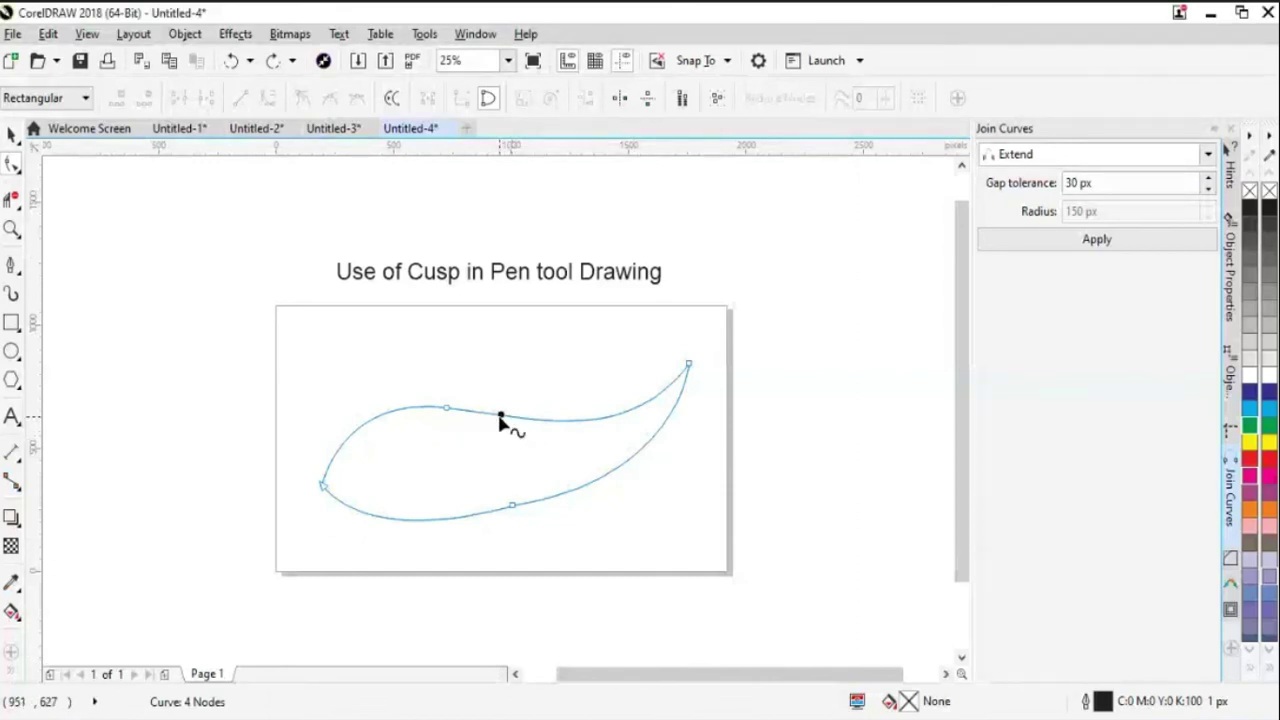
pyautogui.moveTo(502, 416); pyautogui.dragTo(507, 372)
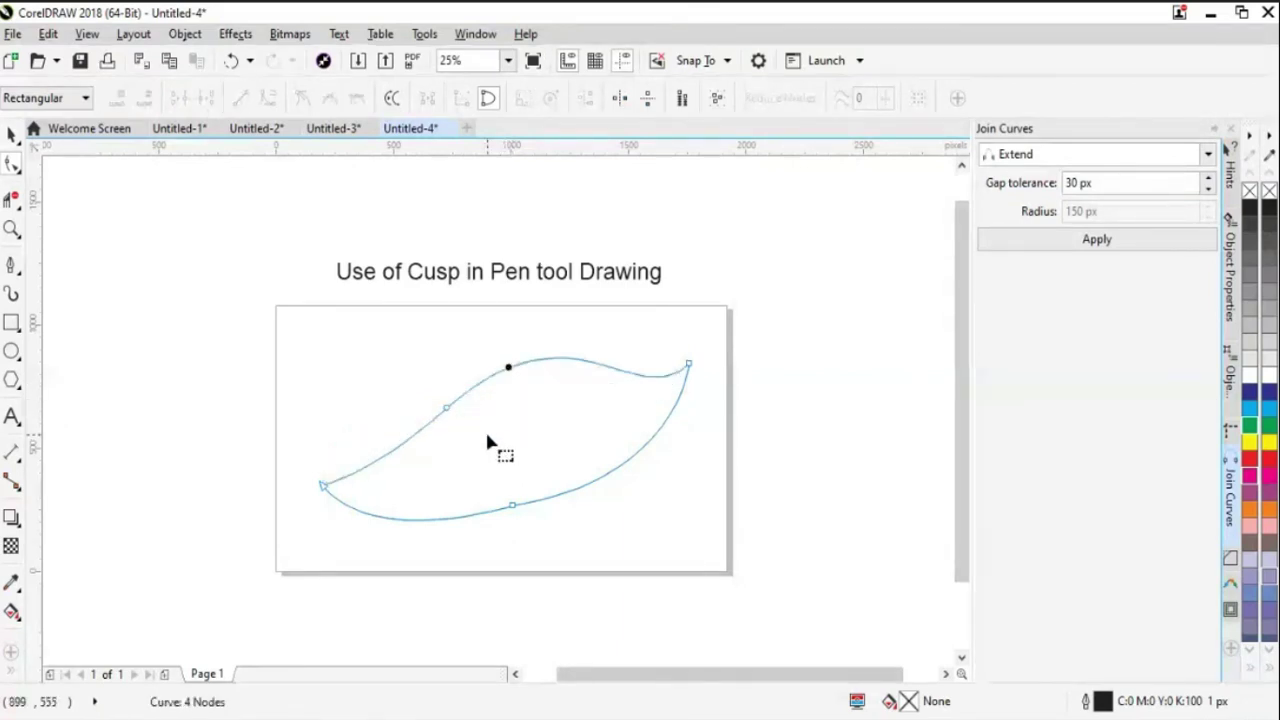
pyautogui.hotkey('ctrl', 'z')
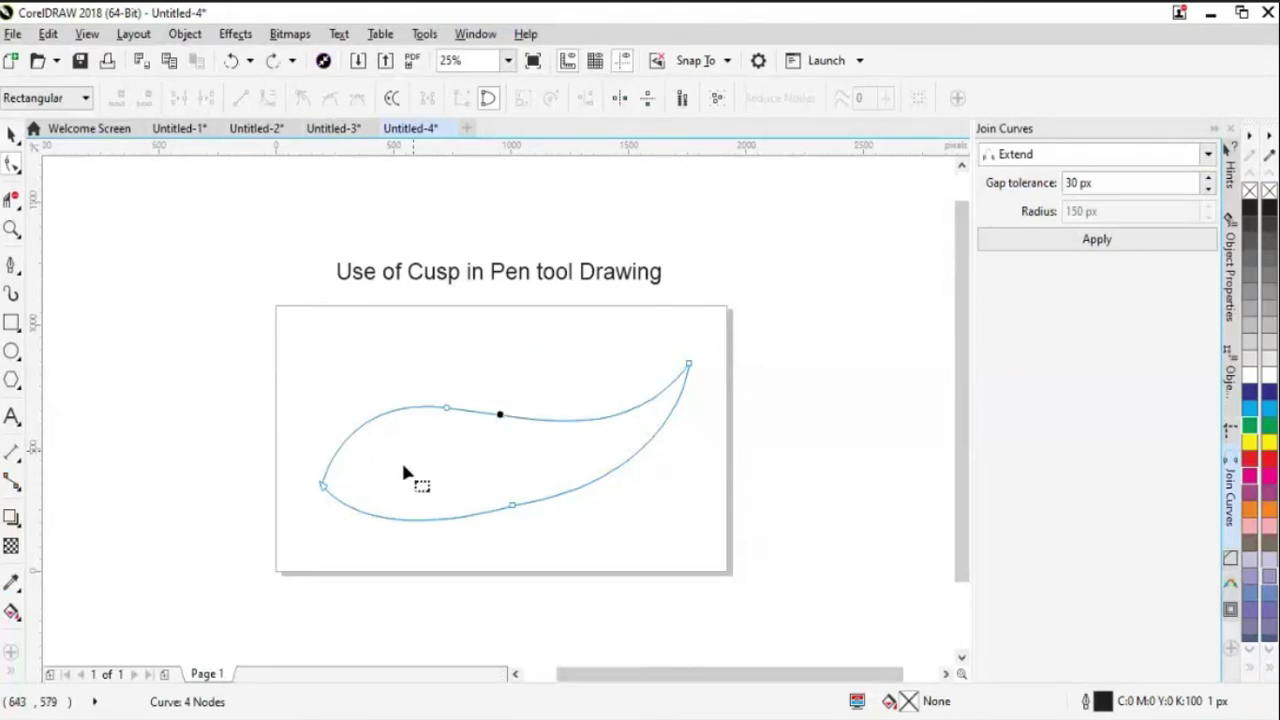
# Step: Add a node on either side of the upper edge's existing middle node, then try raising that middle node and undo the move
pyautogui.doubleClick(346, 438)
pyautogui.doubleClick(568, 421)
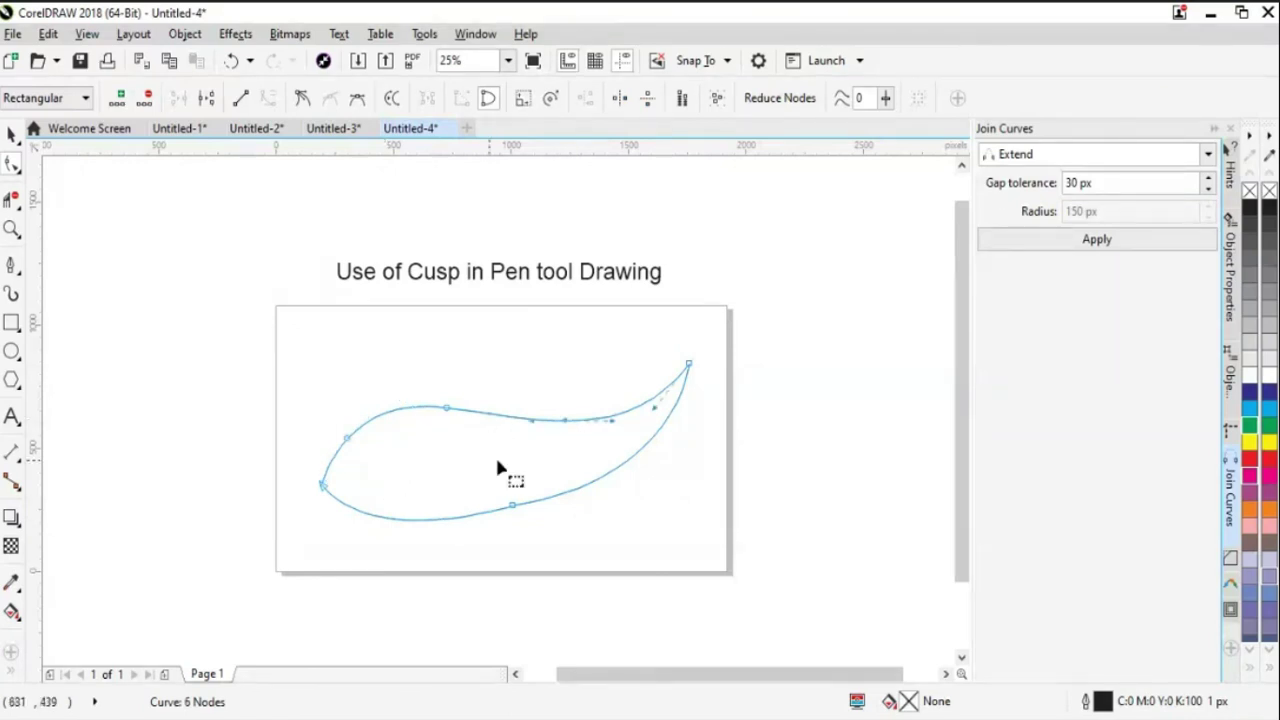
pyautogui.moveTo(447, 408); pyautogui.dragTo(444, 352)
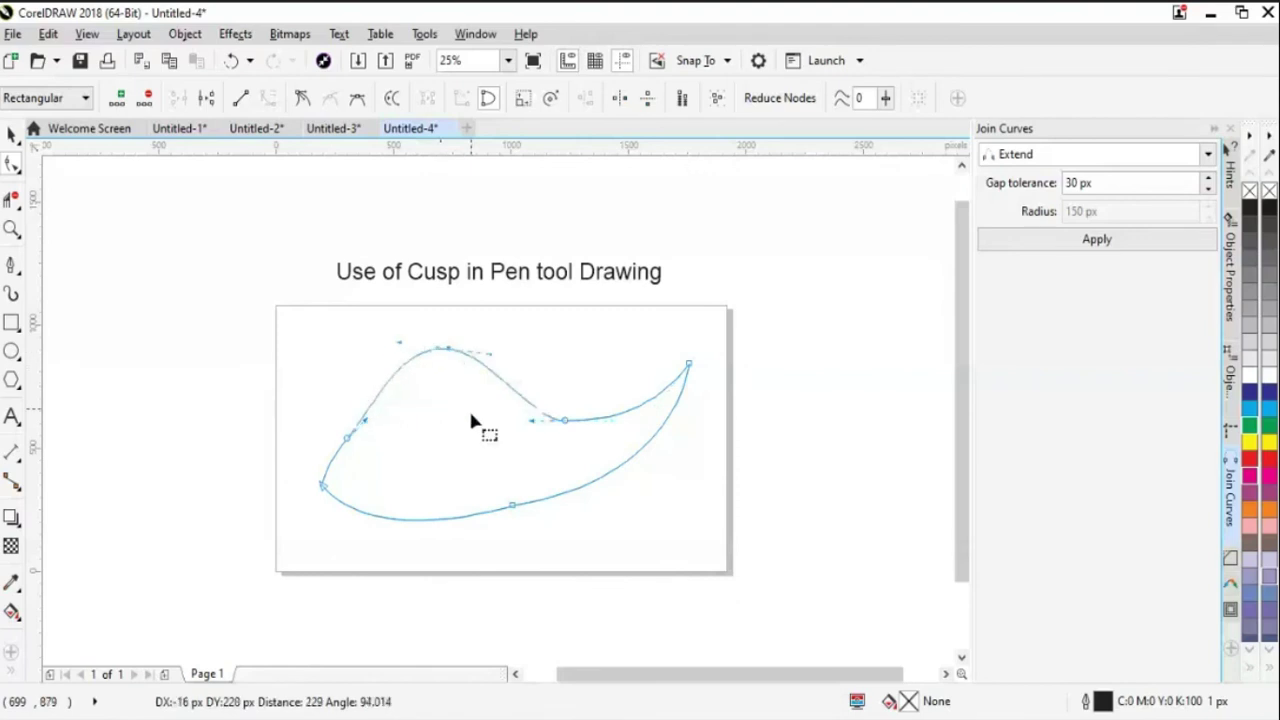
pyautogui.hotkey('ctrl', 'z')
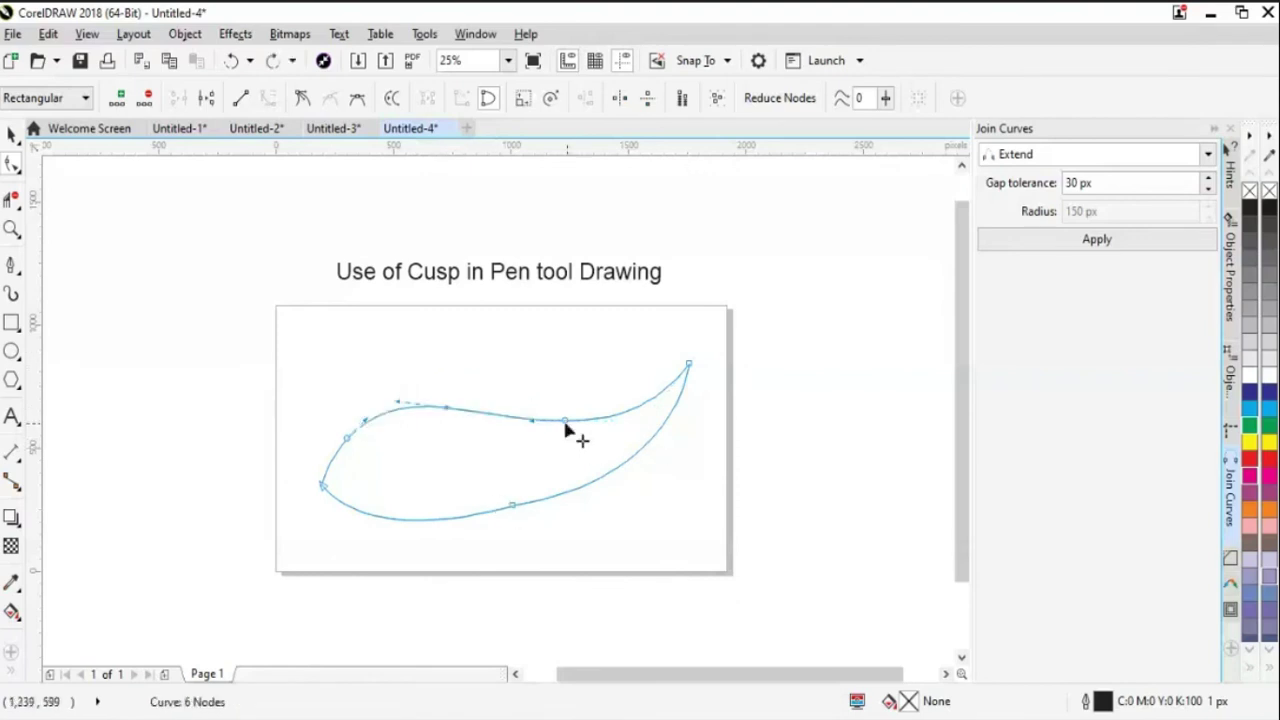
# Step: Reselect the leaf for node editing, try raising the added node nearest the tip, and undo the move
pyautogui.click(12, 134)
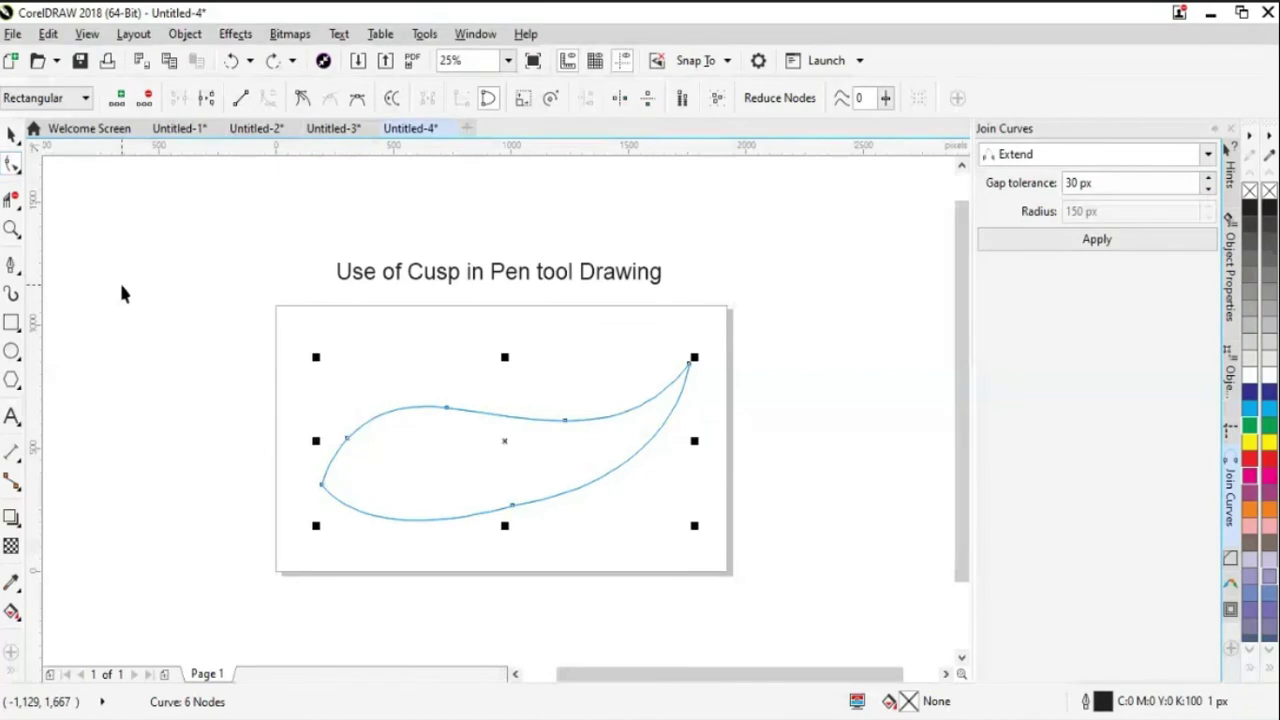
pyautogui.click(499, 507)
pyautogui.click(498, 503)
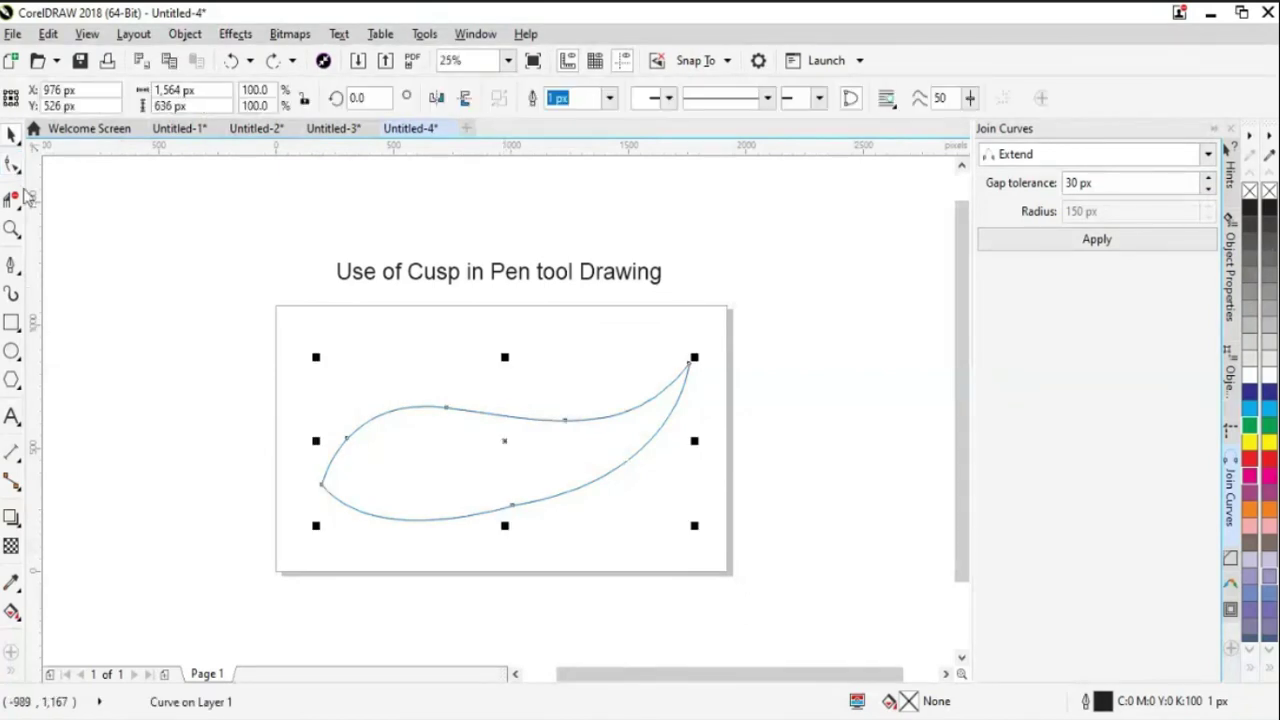
pyautogui.press('F10')
pyautogui.moveTo(578, 498)
pyautogui.mouseDown()
pyautogui.moveTo(600, 524)
pyautogui.moveTo(584, 502)
pyautogui.mouseUp()
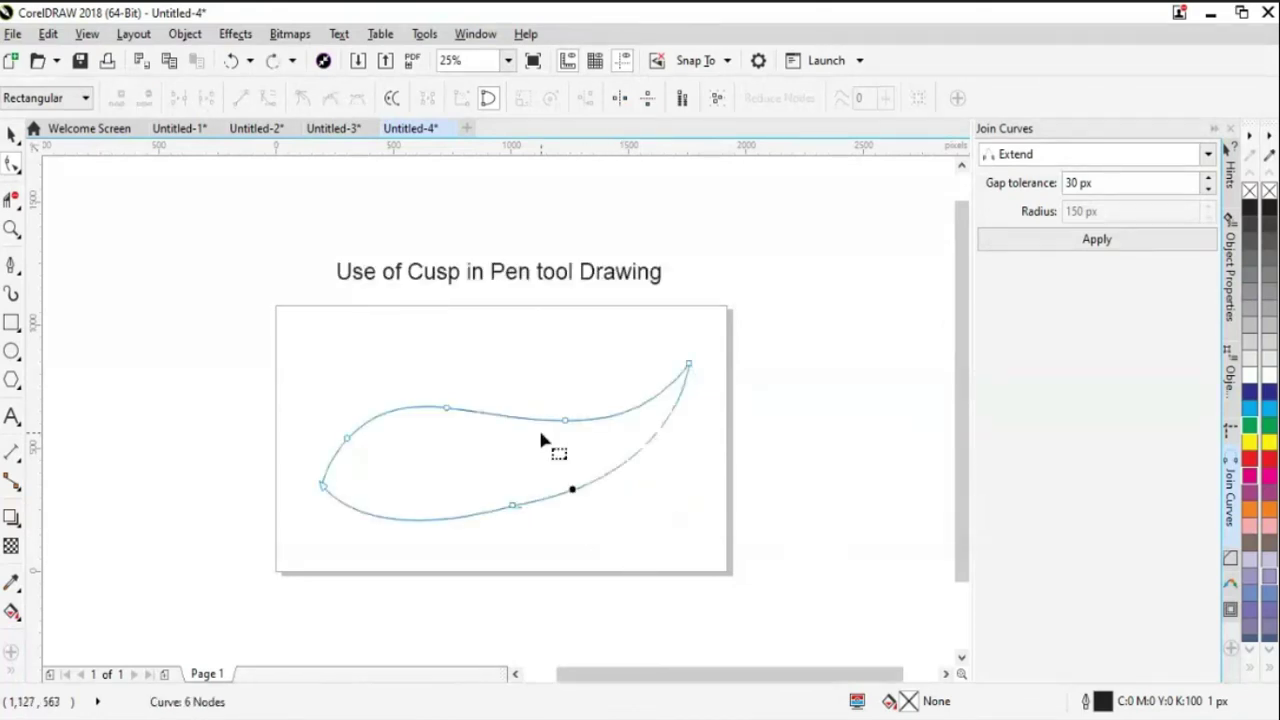
pyautogui.moveTo(564, 420); pyautogui.dragTo(557, 367)
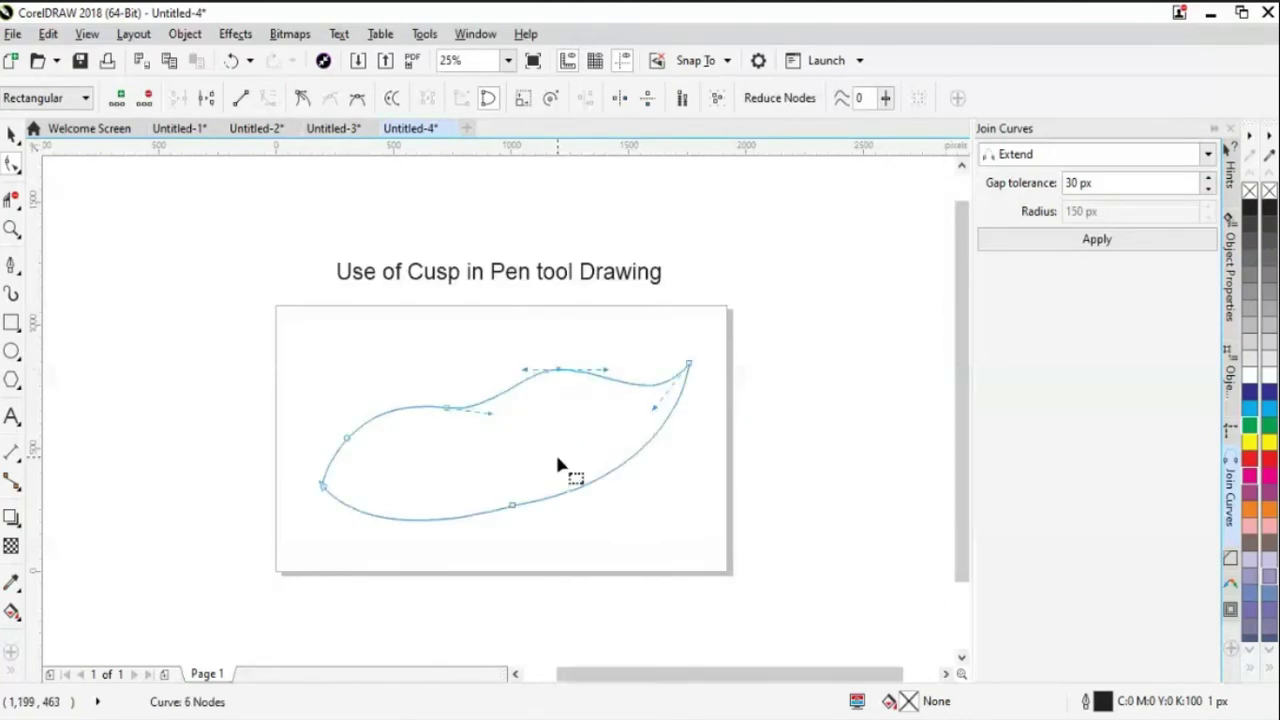
pyautogui.hotkey('ctrl', 'z')
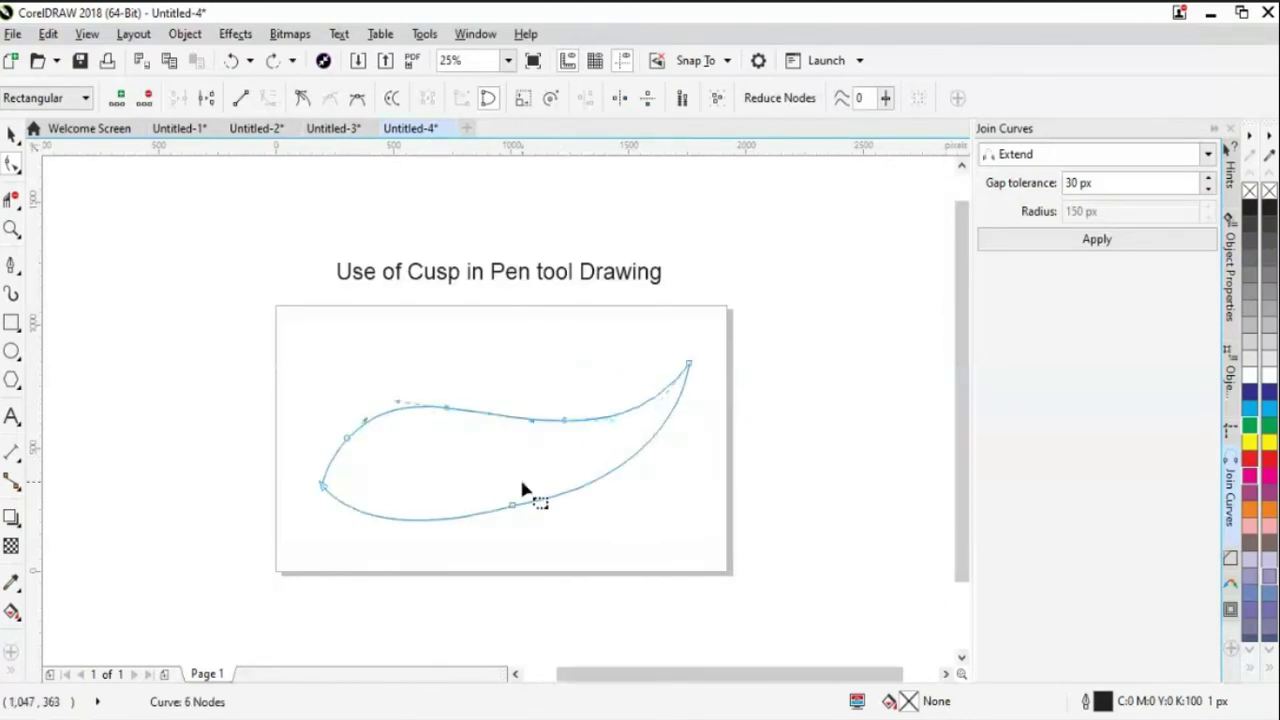
# Step: Delete the upper edge's middle node, then test moving the remaining node nearest the tip up and down, undoing both moves
pyautogui.press('Delete')
pyautogui.moveTo(566, 421); pyautogui.dragTo(565, 366)
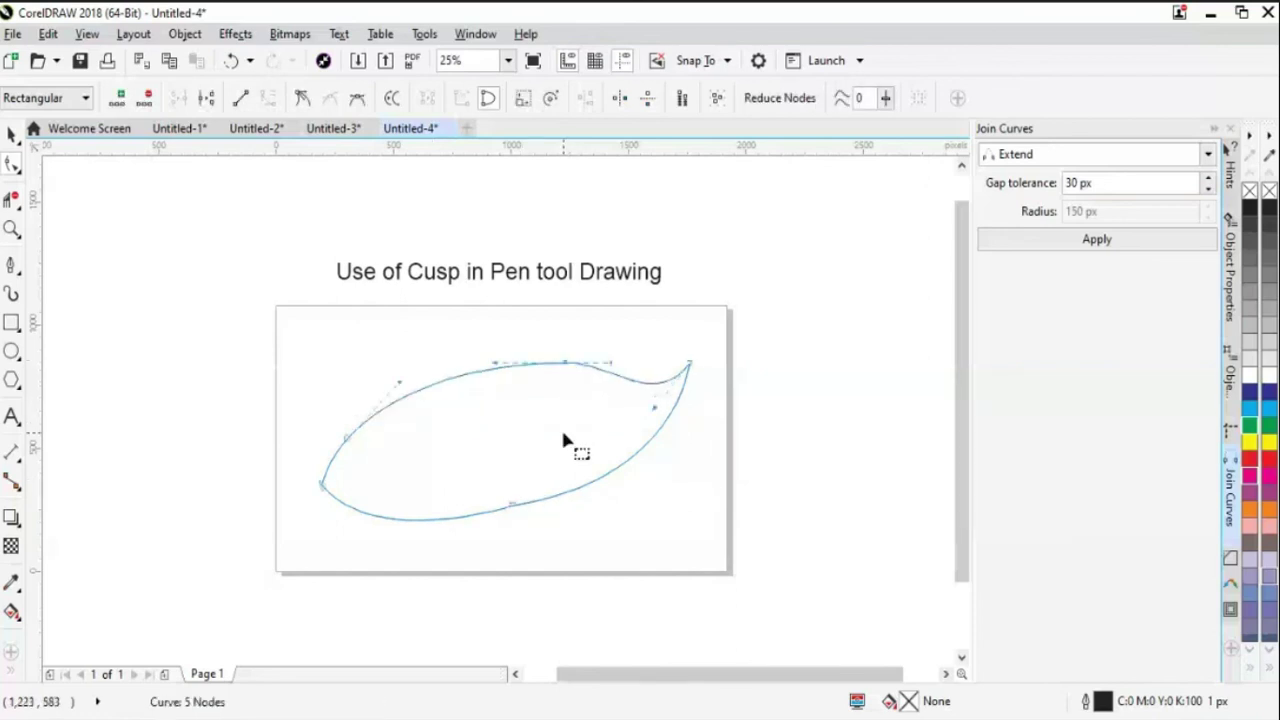
pyautogui.hotkey('ctrl', 'z')
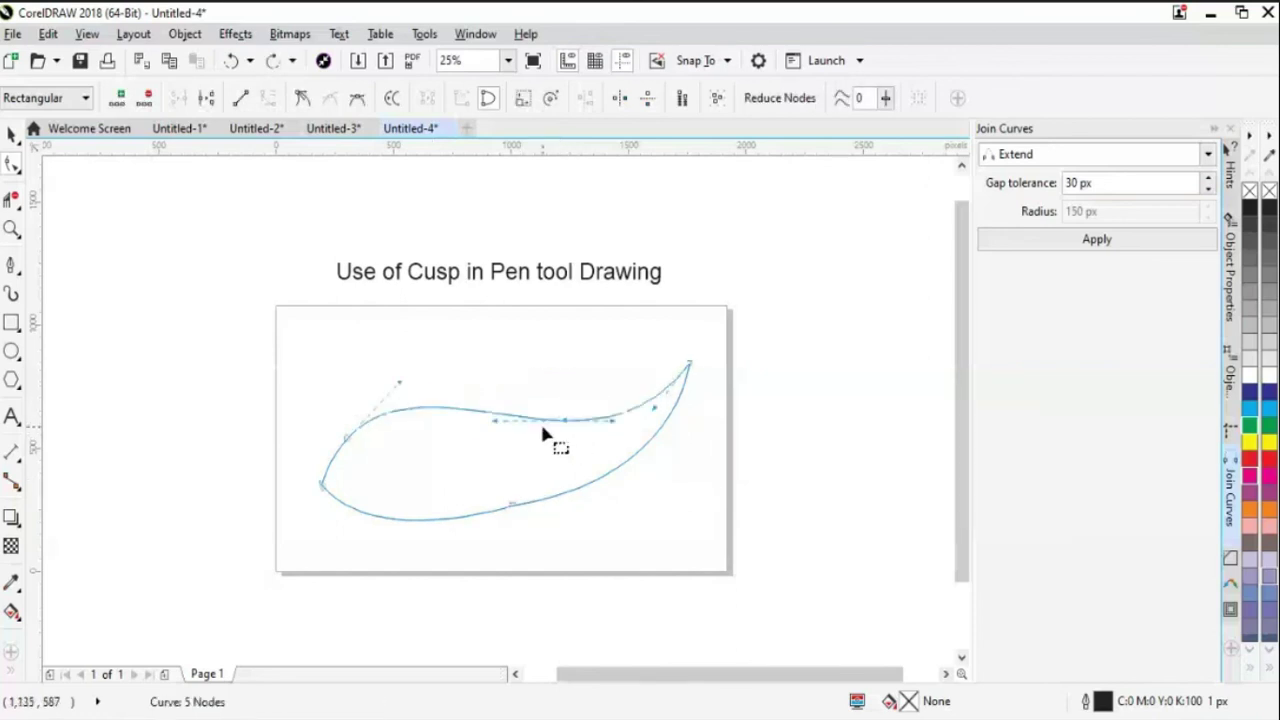
pyautogui.moveTo(563, 421)
pyautogui.mouseDown()
pyautogui.moveTo(558, 366)
pyautogui.moveTo(556, 456)
pyautogui.moveTo(550, 360)
pyautogui.moveTo(556, 437)
pyautogui.mouseUp()
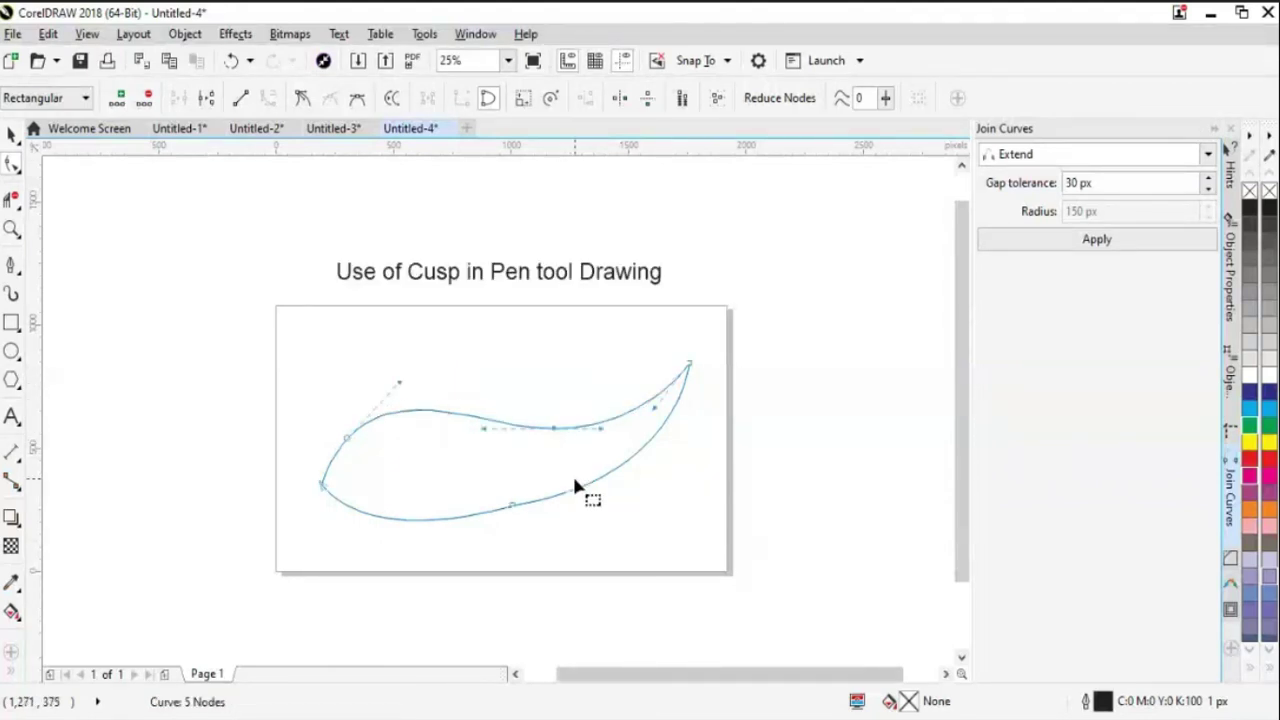
pyautogui.hotkey('ctrl', 'z')
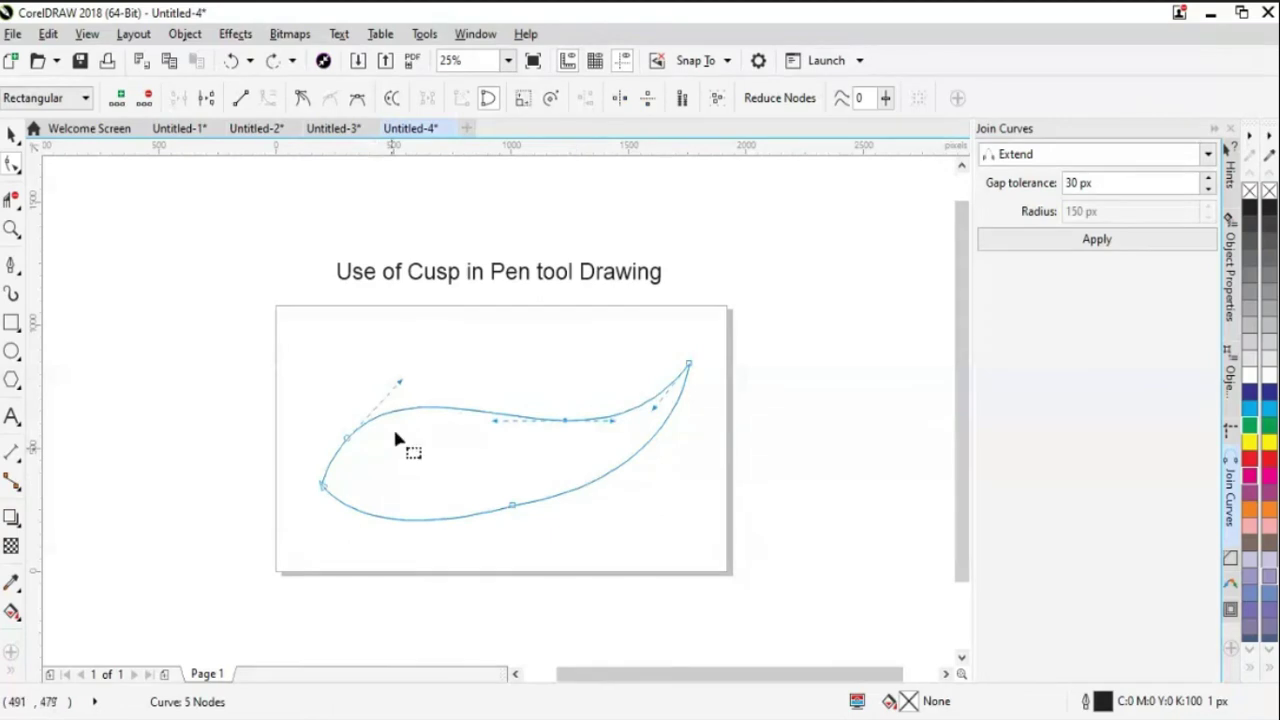
# Step: Convert the upper-edge node nearest the tip to a cusp, and shift it slightly left and the lower-edge middle node slightly right
pyautogui.click(302, 100)
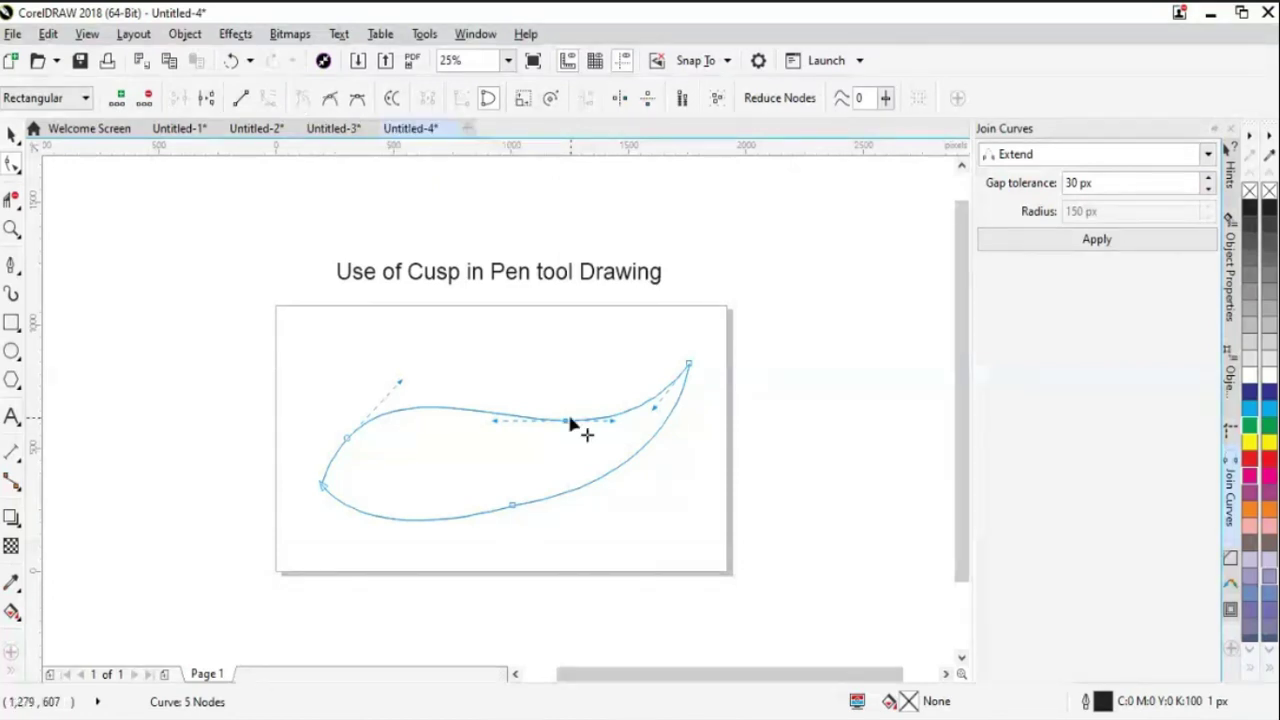
pyautogui.moveTo(570, 423)
pyautogui.mouseDown()
pyautogui.moveTo(565, 437)
pyautogui.moveTo(572, 424)
pyautogui.moveTo(559, 421)
pyautogui.mouseUp()
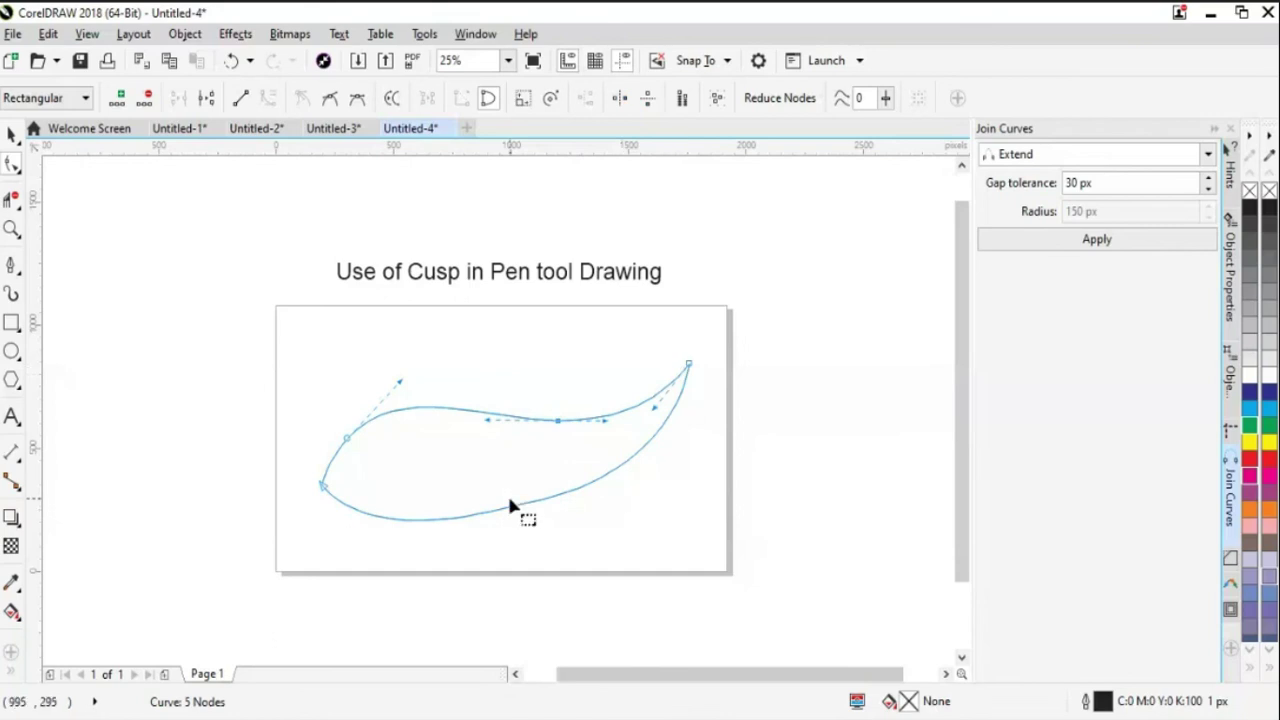
pyautogui.moveTo(514, 509)
pyautogui.mouseDown()
pyautogui.moveTo(530, 536)
pyautogui.moveTo(516, 477)
pyautogui.moveTo(529, 511)
pyautogui.mouseUp()
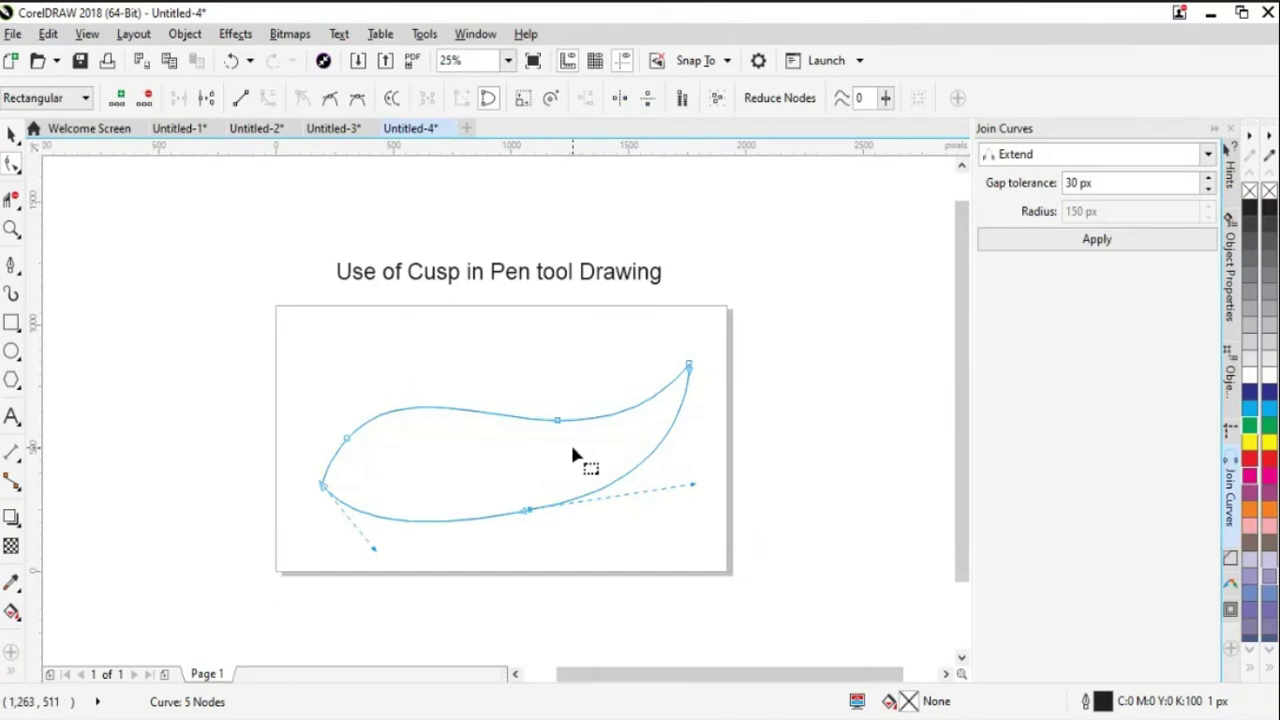
# Step: Add a node on the upper edge left of the cusp node, and raise the cusp node to form a bump
pyautogui.click(460, 410)
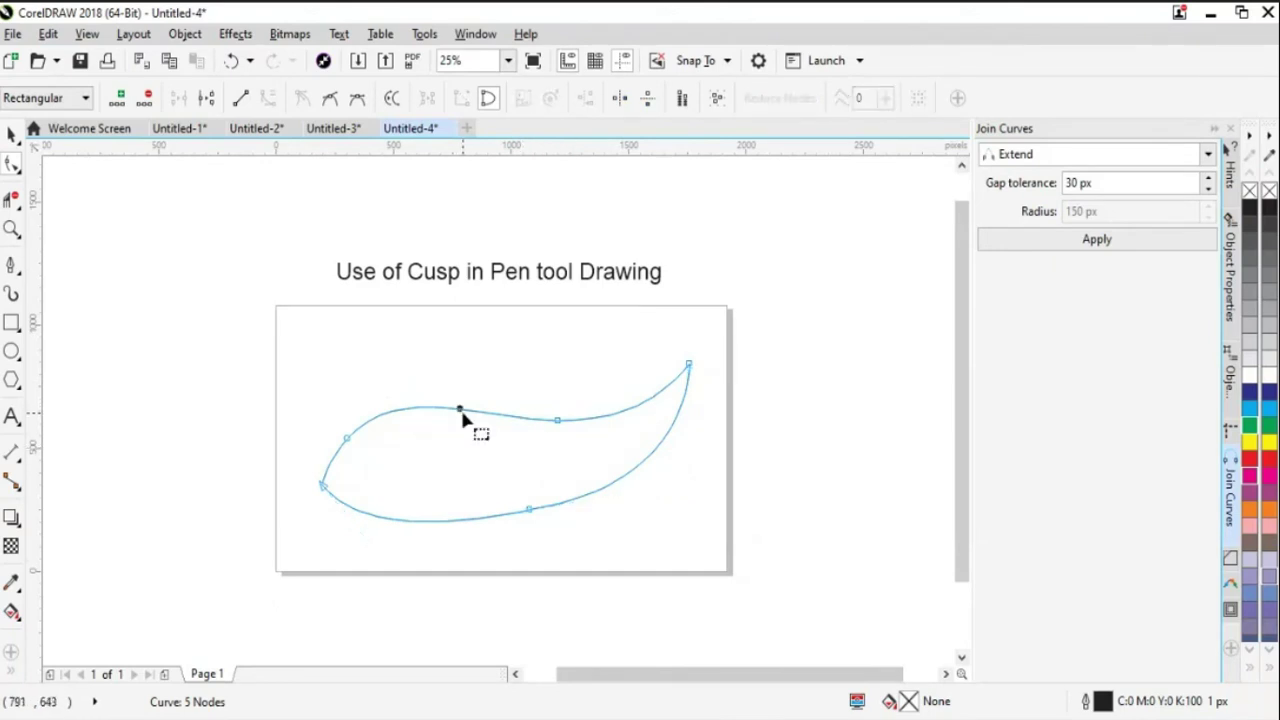
pyautogui.moveTo(463, 415); pyautogui.dragTo(557, 421)
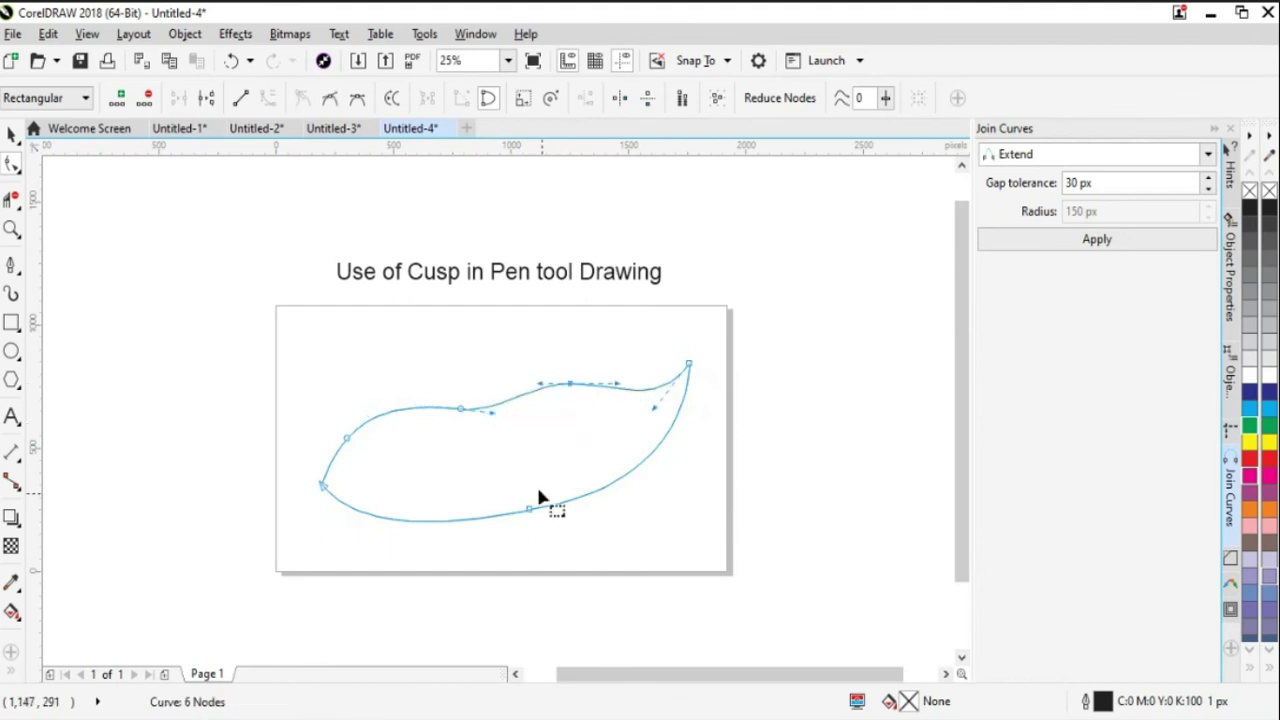
# Step: Undo the last node edits on the leaf and delete the whole outline from the page
pyautogui.hotkey('ctrl', 'z')
pyautogui.doubleClick(457, 410)
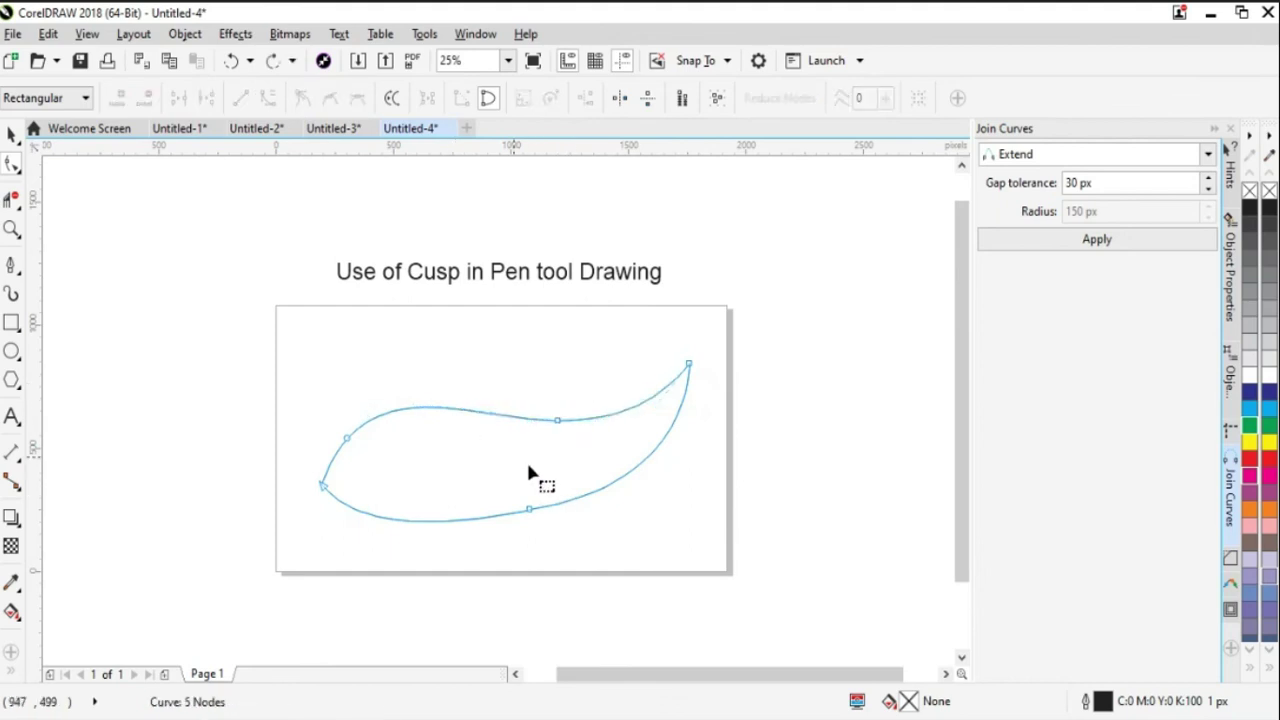
pyautogui.click(12, 136)
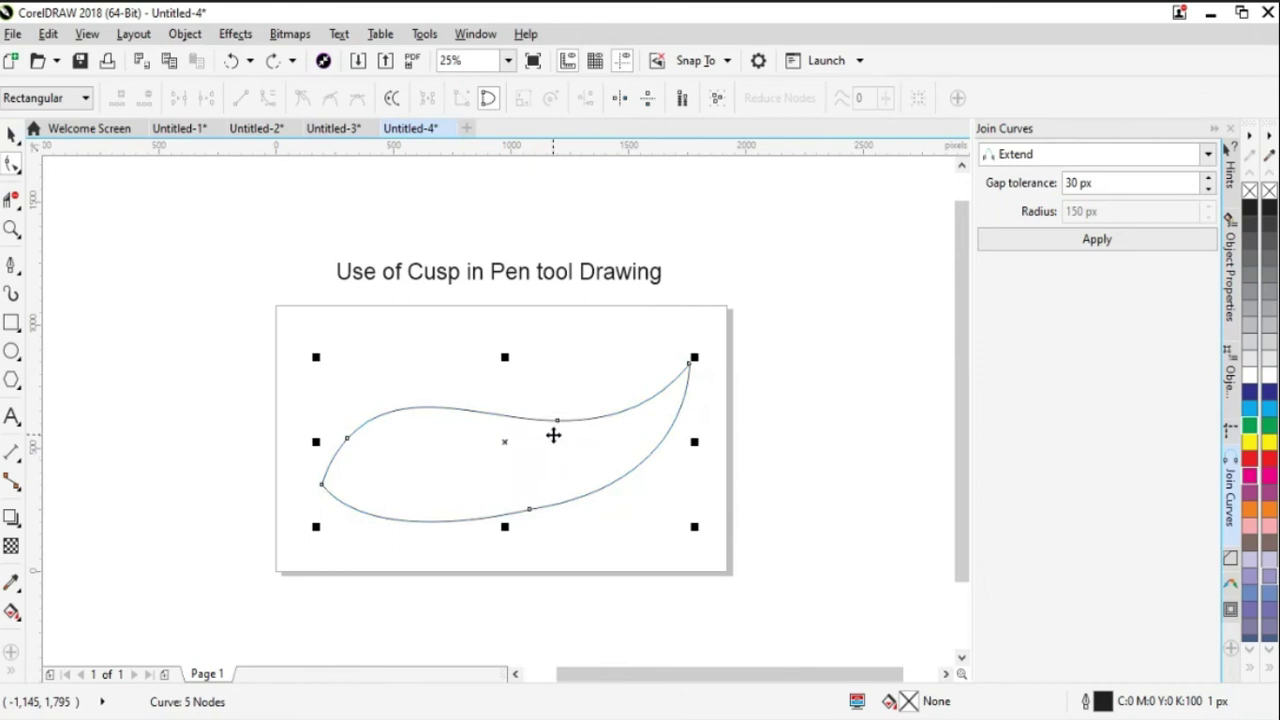
pyautogui.press('Delete')
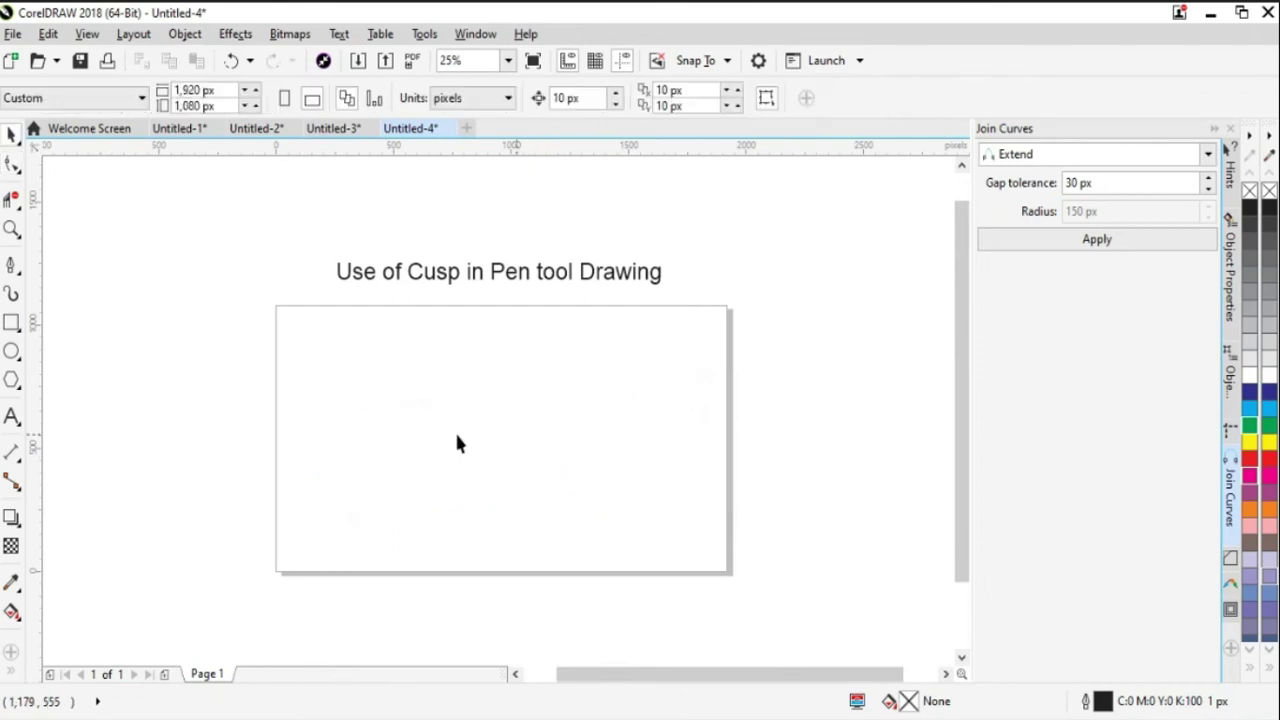
# Step: Draw a closed five-node curved shape about 1,218 px wide and 1,125 px high with the Pen tool
pyautogui.click(10, 265)
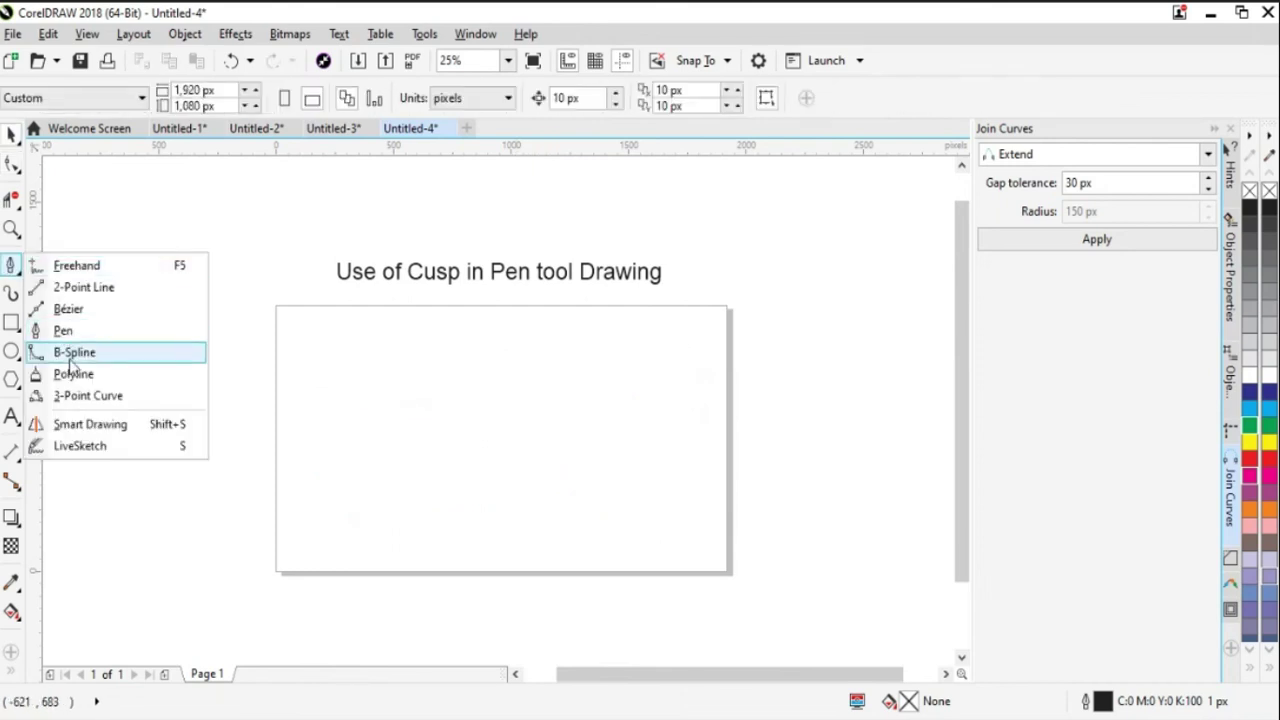
pyautogui.click(63, 329)
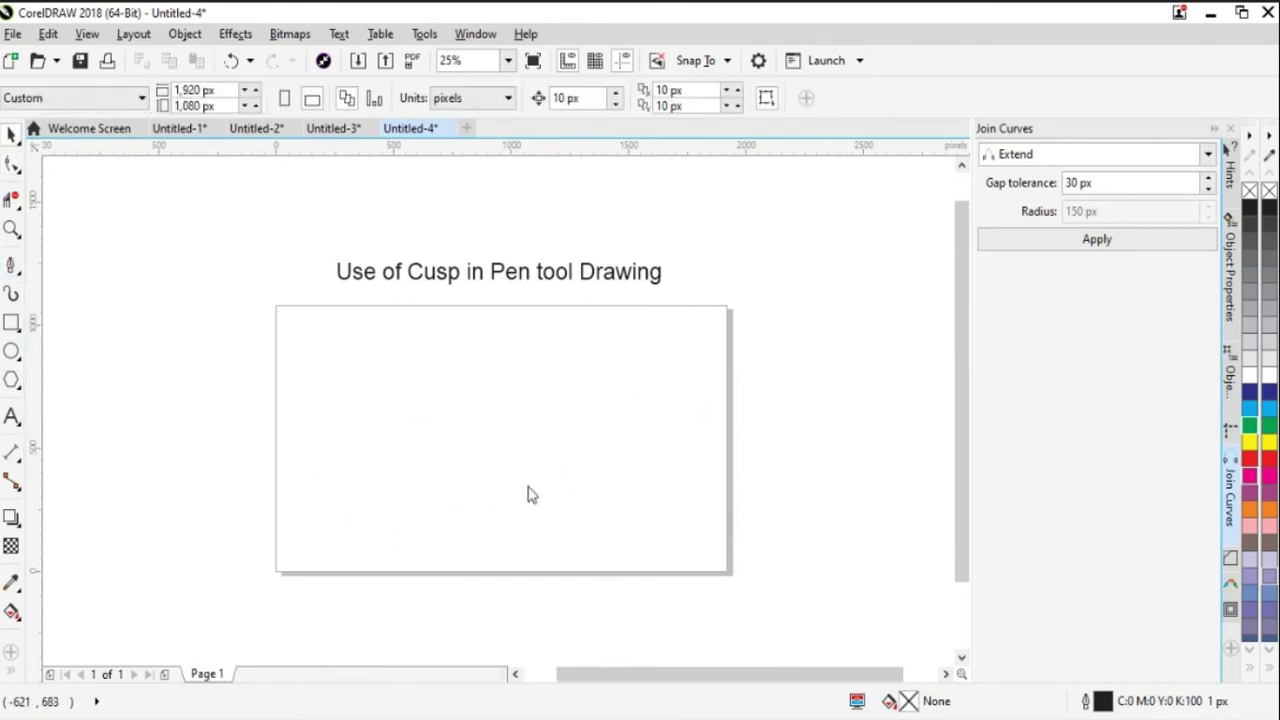
pyautogui.click(354, 480)
pyautogui.moveTo(491, 375); pyautogui.dragTo(599, 405)
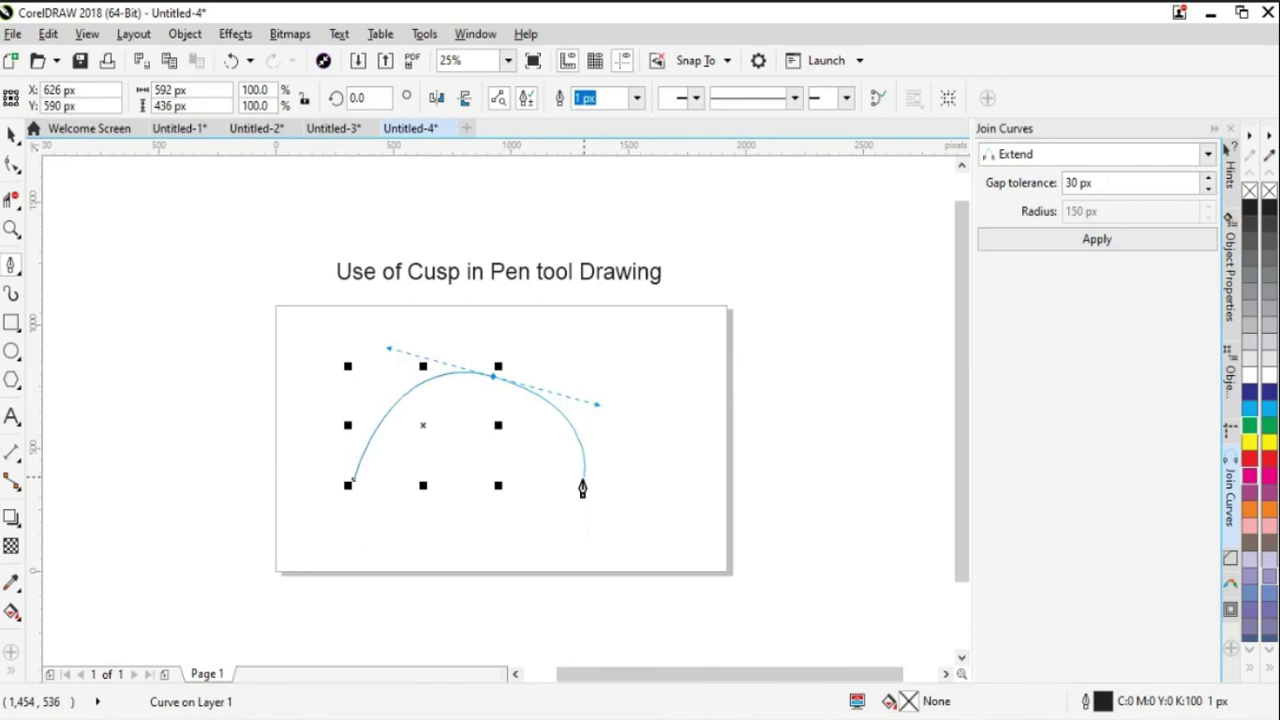
pyautogui.moveTo(626, 478); pyautogui.dragTo(634, 556)
pyautogui.moveTo(566, 634); pyautogui.dragTo(458, 580)
pyautogui.moveTo(380, 625); pyautogui.dragTo(355, 548)
pyautogui.click(352, 482)
# Step: Move the new shape up so its center is at about X 978, Y 476 px
pyautogui.click(12, 133)
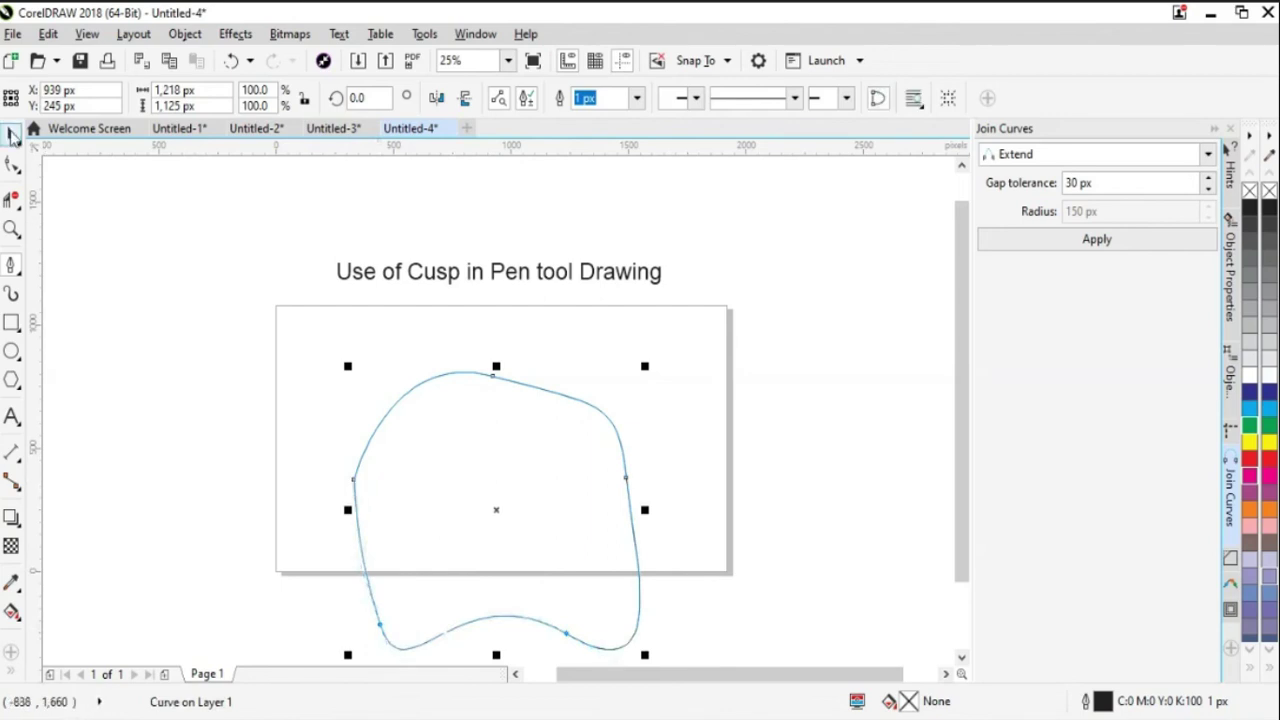
pyautogui.moveTo(494, 511); pyautogui.dragTo(506, 460)
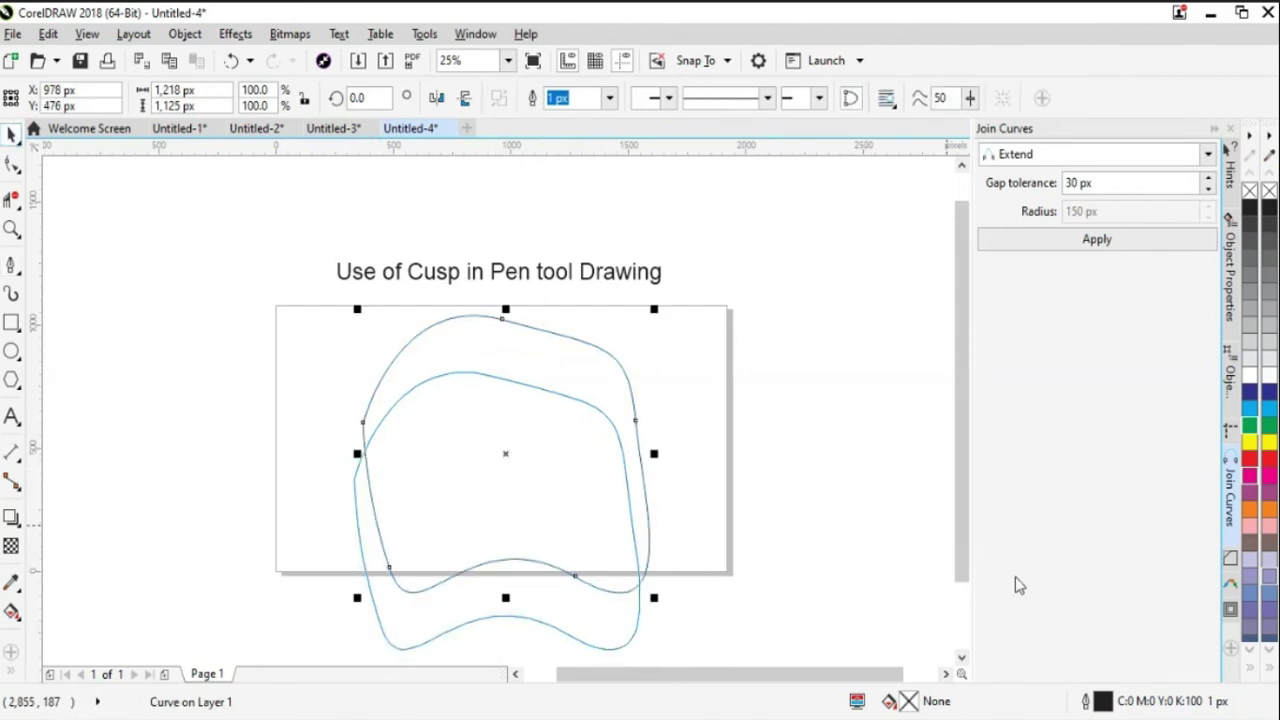
pyautogui.click(860, 523)
pyautogui.click(647, 533)
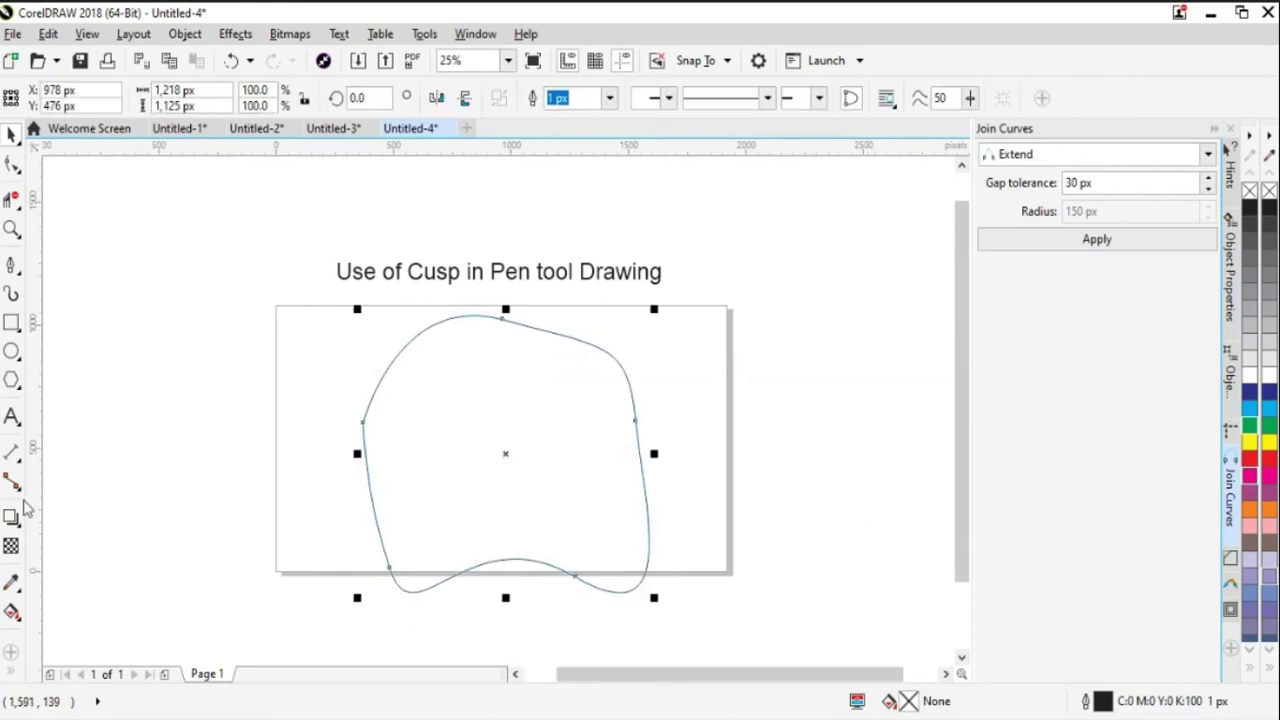
# Step: Select all nodes with the Shape tool, shift them slightly down, and bulge the segment between the top and right nodes outward
pyautogui.click(11, 168)
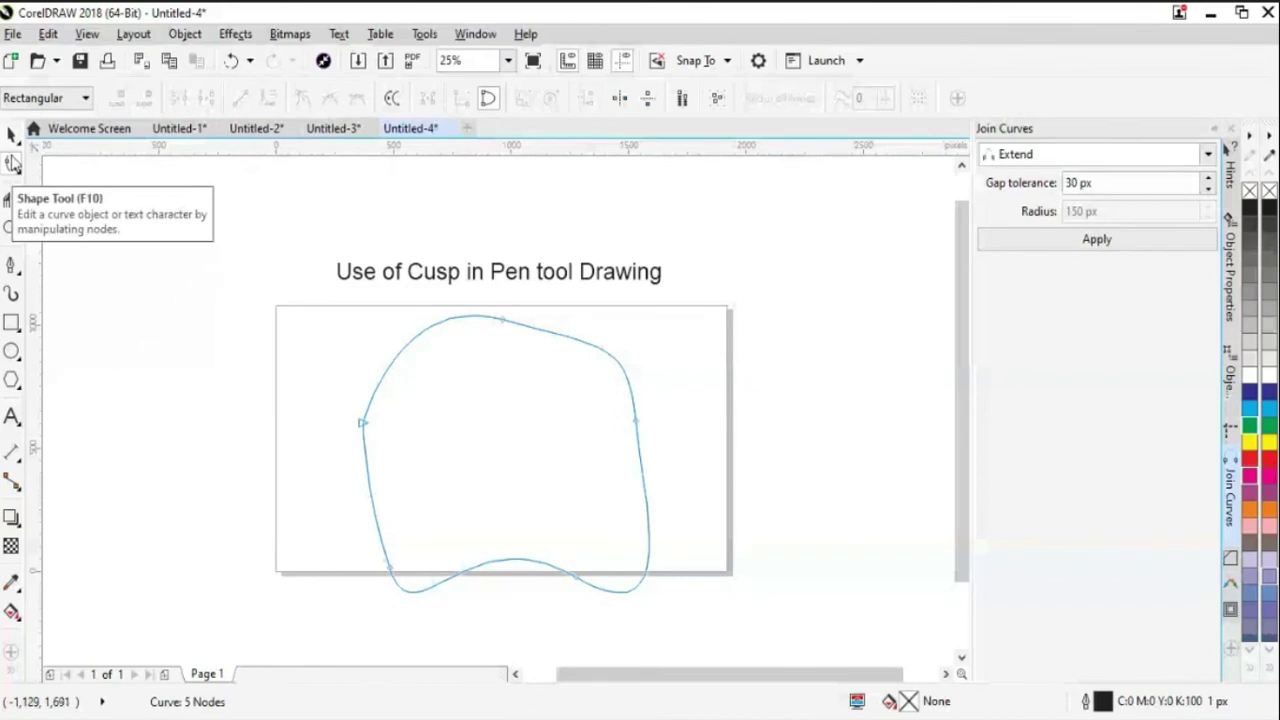
pyautogui.doubleClick(12, 162)
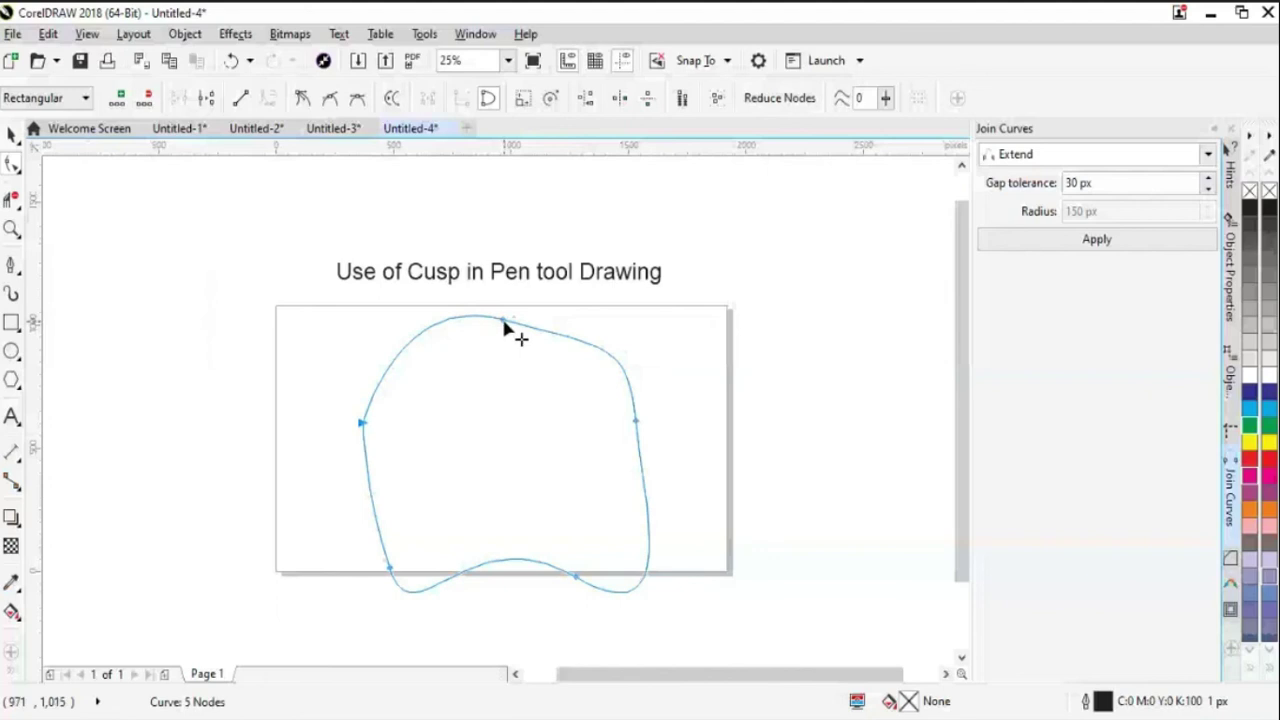
pyautogui.moveTo(504, 323); pyautogui.dragTo(499, 338)
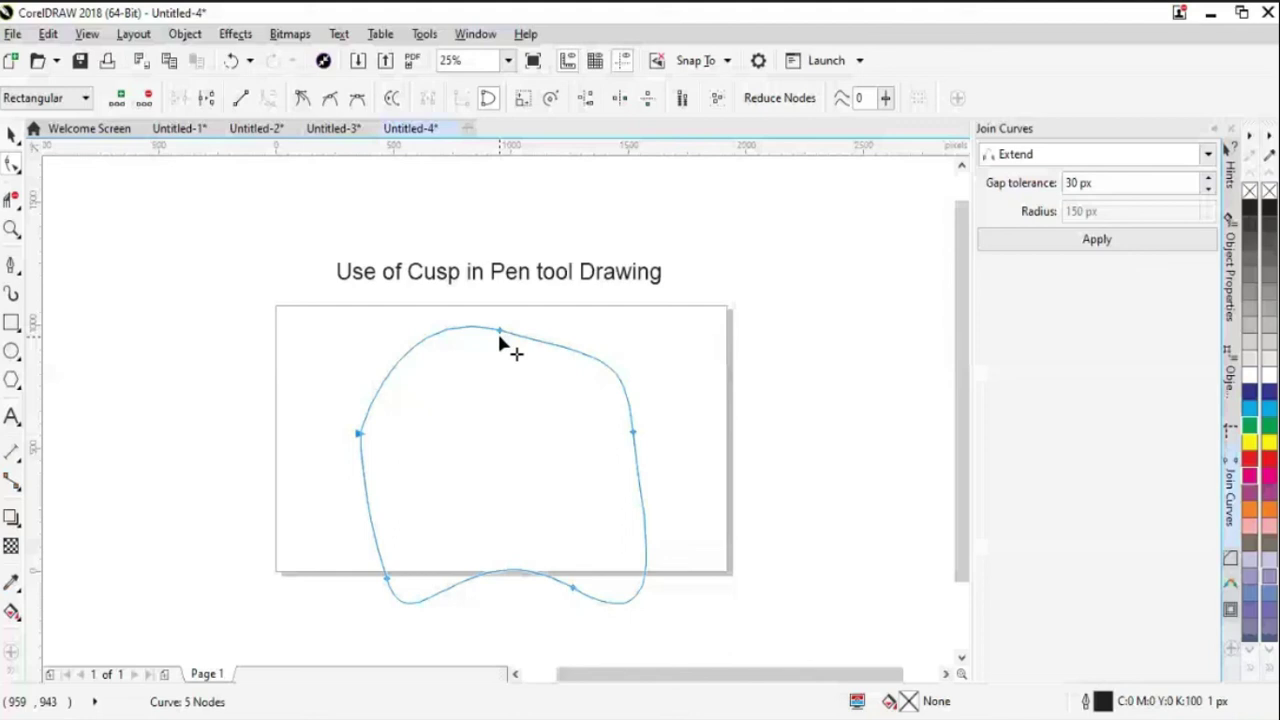
pyautogui.moveTo(500, 340); pyautogui.dragTo(559, 345)
pyautogui.moveTo(578, 345); pyautogui.dragTo(582, 371)
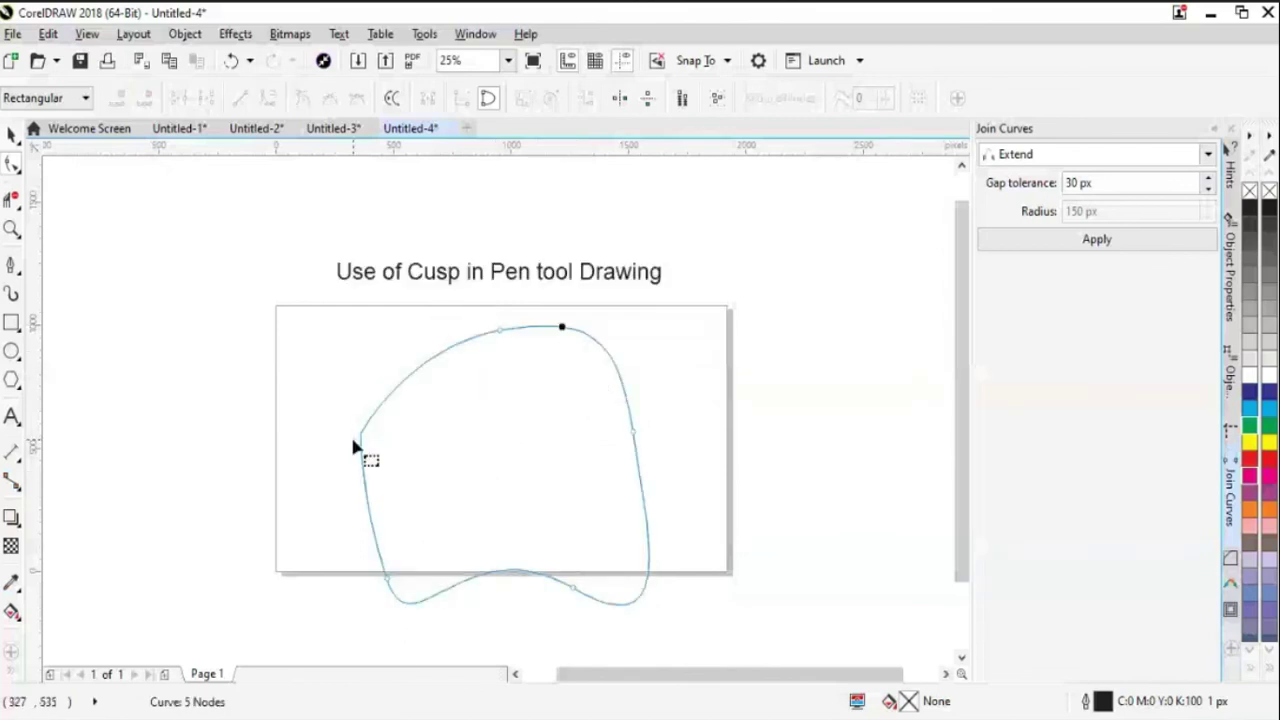
# Step: Convert the shape's top node to a cusp and move it about 152 px left and 148 px up
pyautogui.click(500, 331)
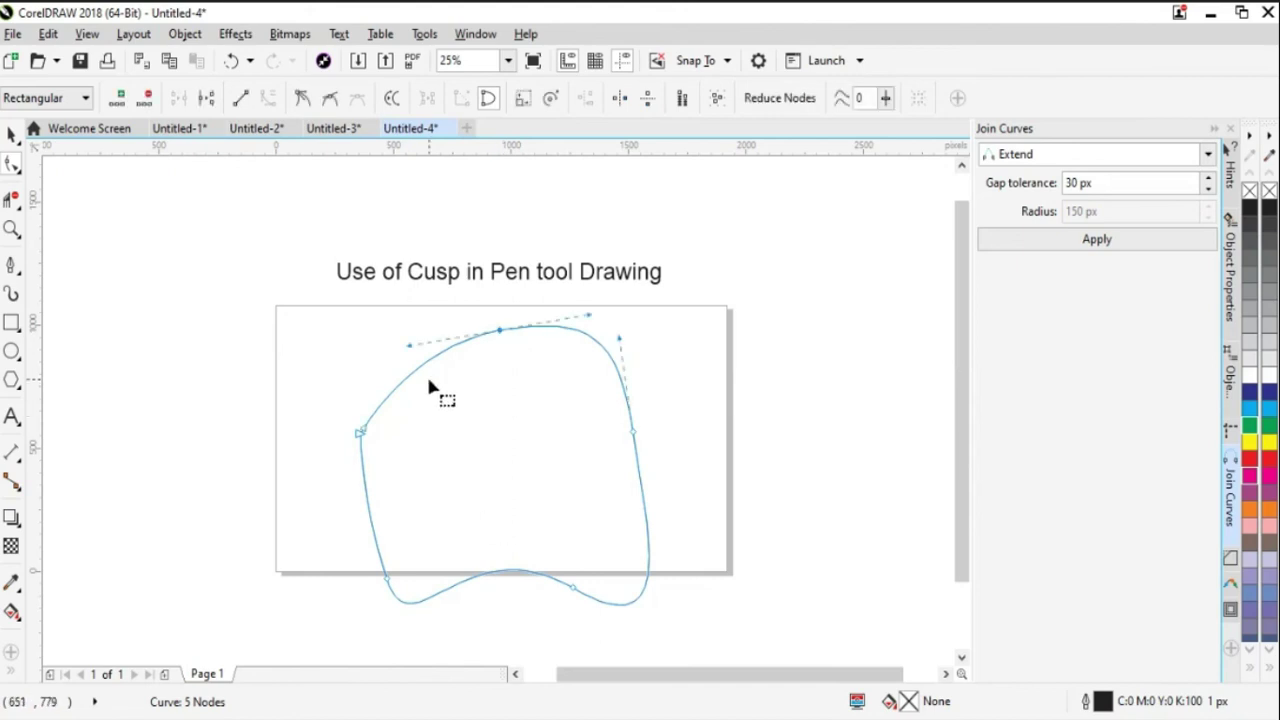
pyautogui.click(301, 99)
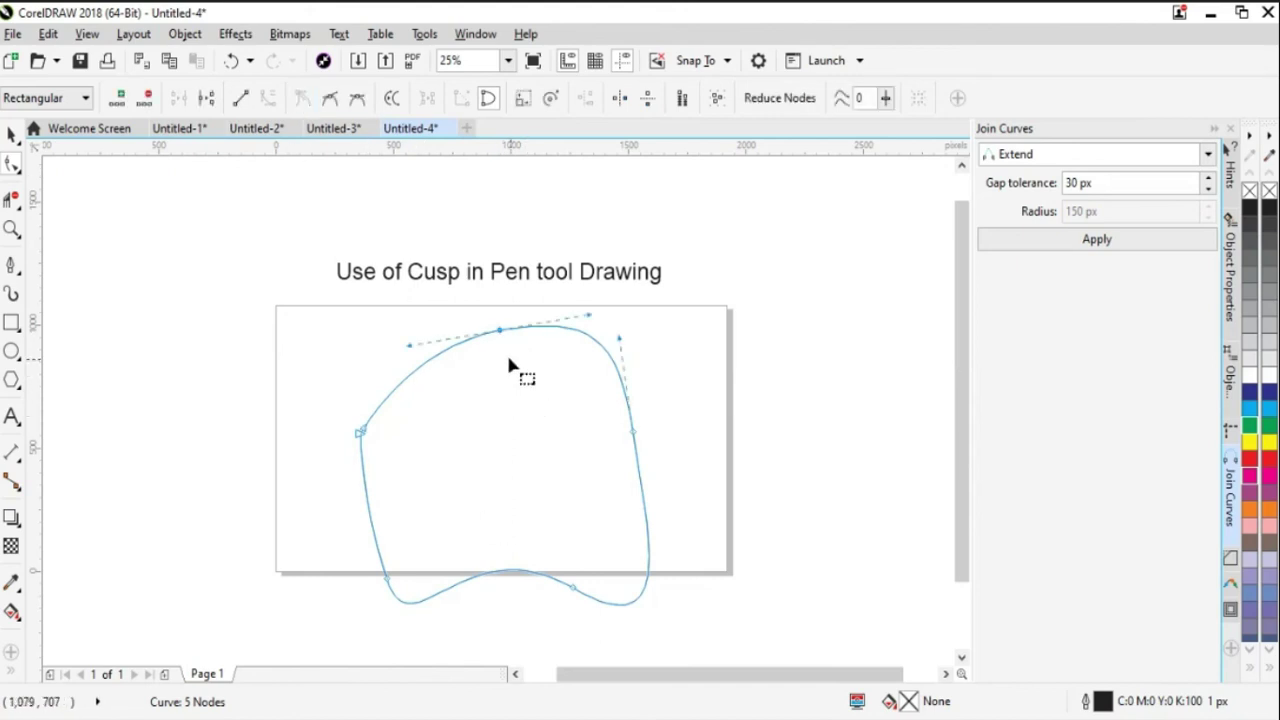
pyautogui.moveTo(502, 337); pyautogui.dragTo(465, 297)
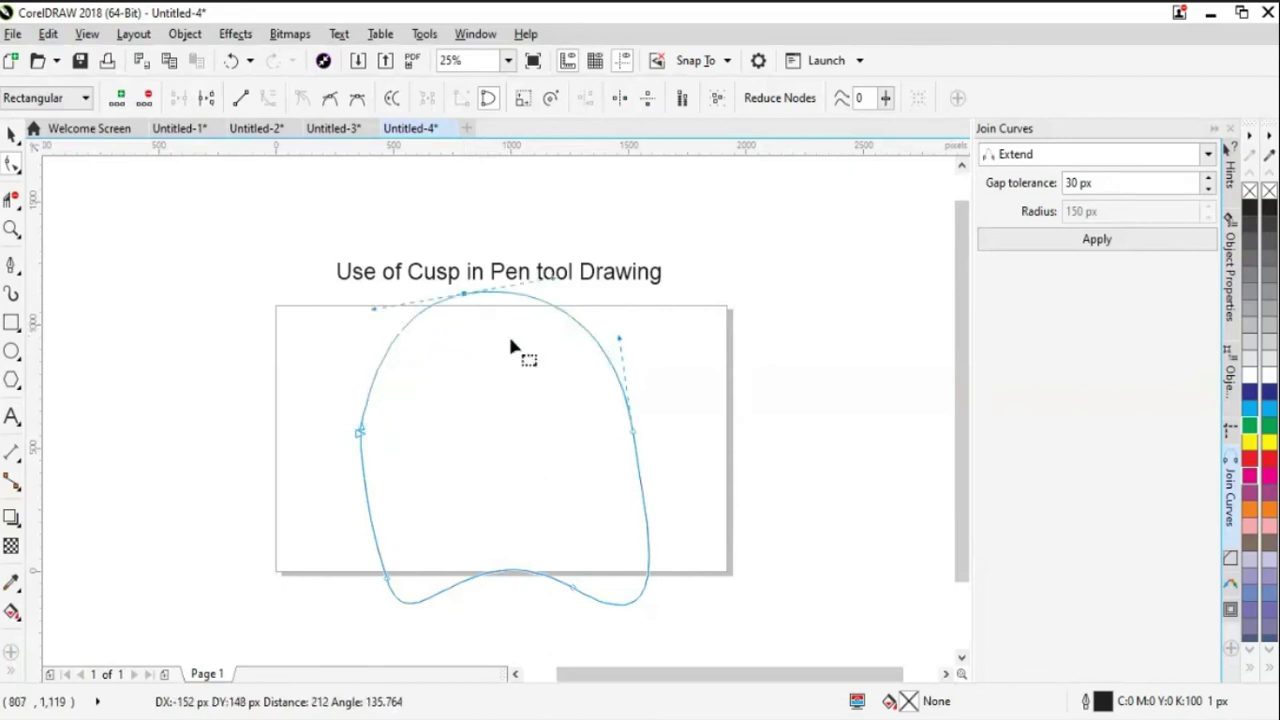
# Step: Raise the shape's two lower nodes, and lower the top node back inside the page
pyautogui.click(572, 589)
pyautogui.moveTo(572, 592); pyautogui.dragTo(573, 500)
pyautogui.click(386, 580)
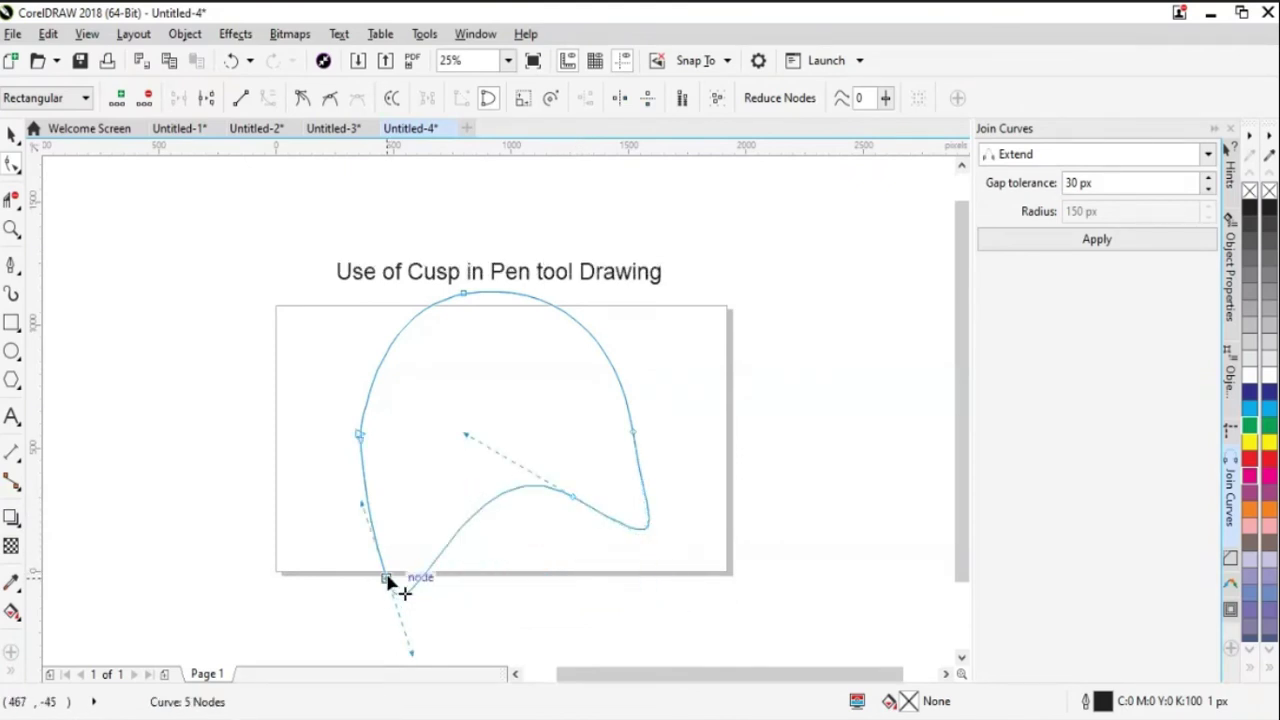
pyautogui.moveTo(387, 579); pyautogui.dragTo(411, 516)
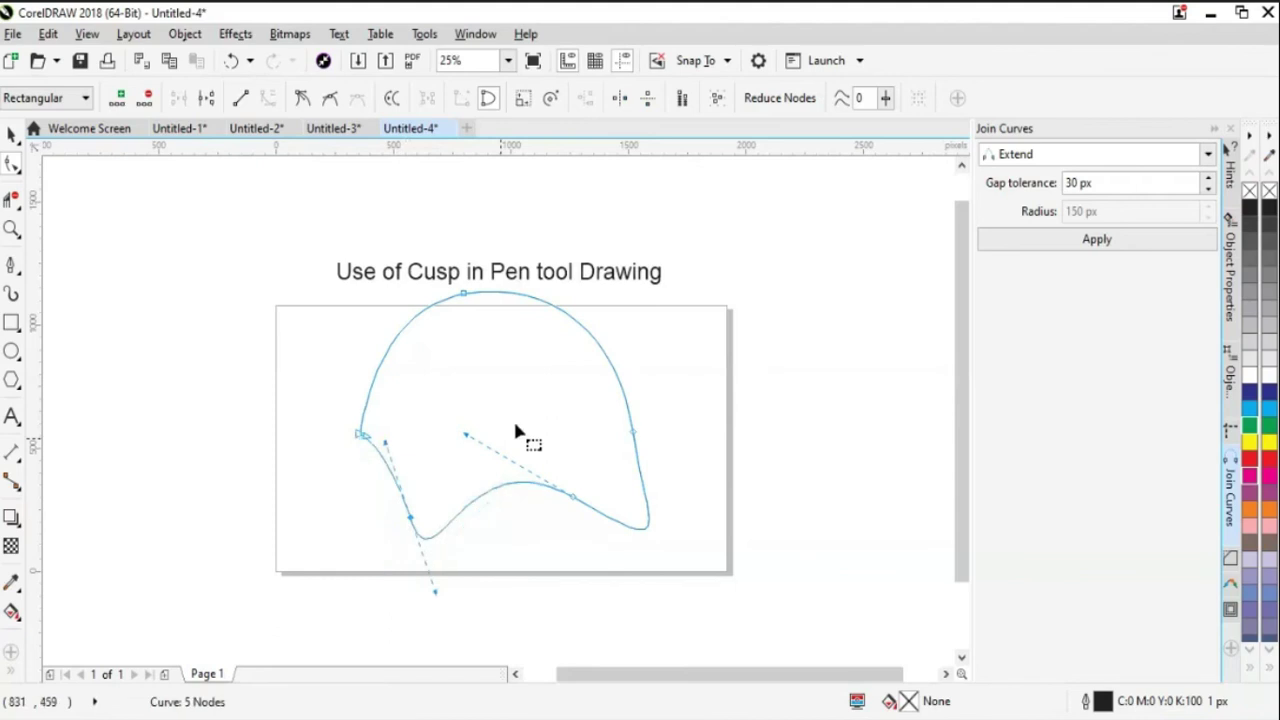
pyautogui.click(463, 296)
pyautogui.moveTo(464, 297); pyautogui.dragTo(491, 366)
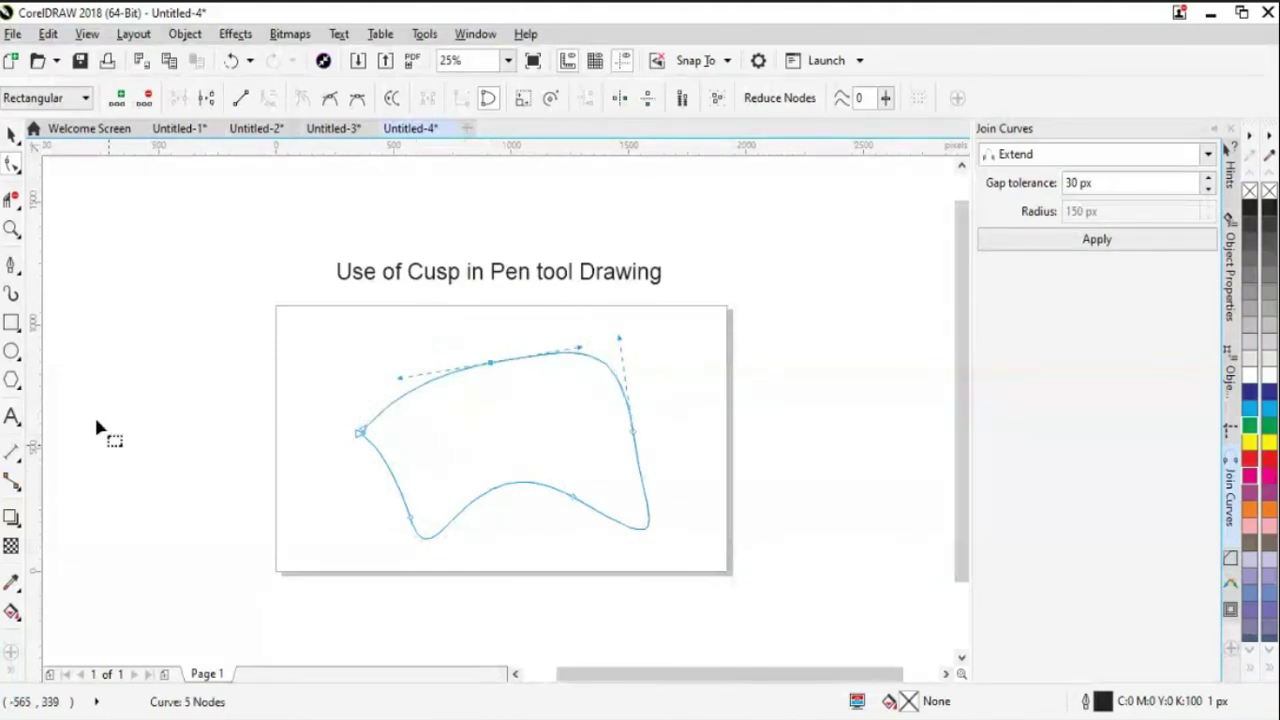
# Step: Reopen the shape for node editing, apply the smooth node type to its top node, and move that node up and slightly left
pyautogui.press('space')
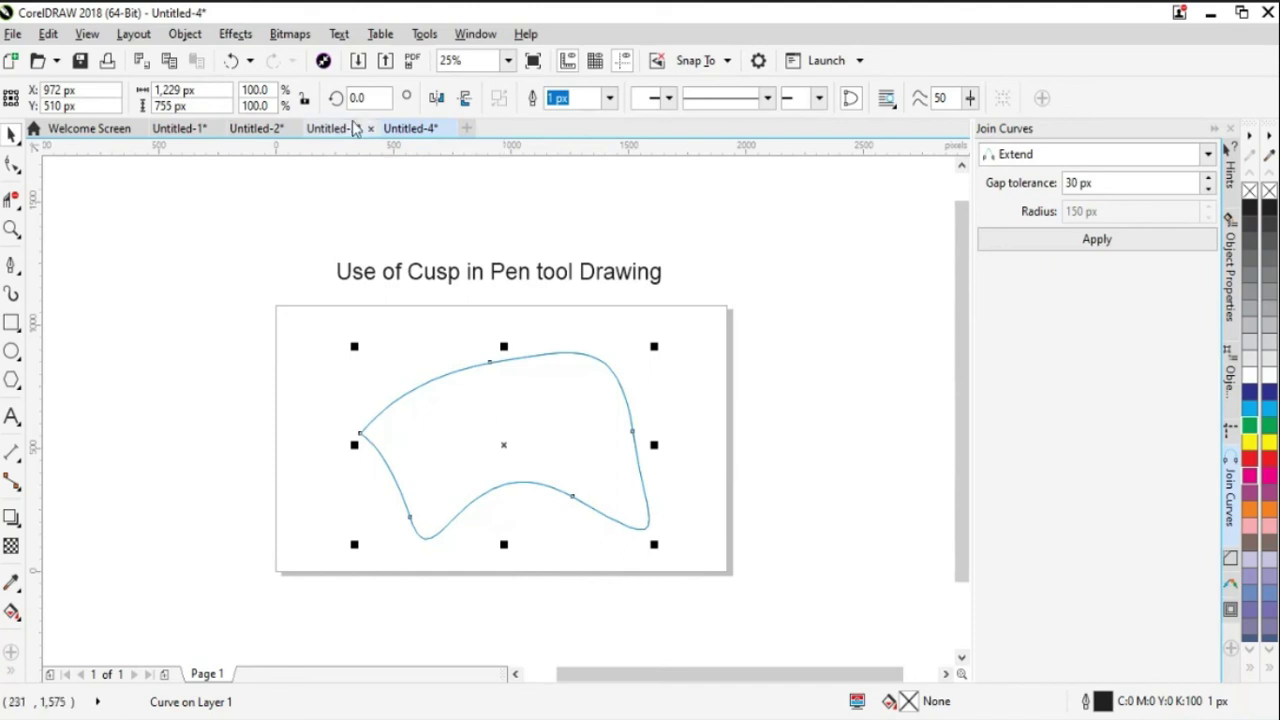
pyautogui.press('F10')
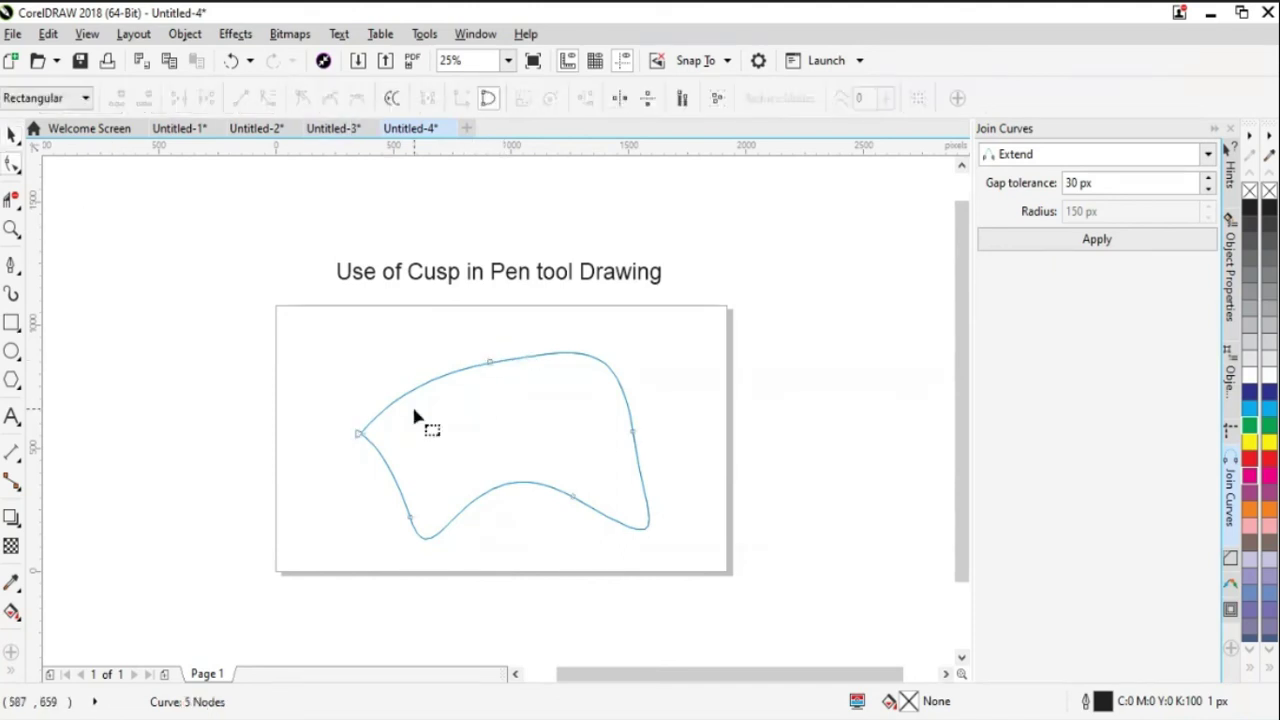
pyautogui.click(490, 366)
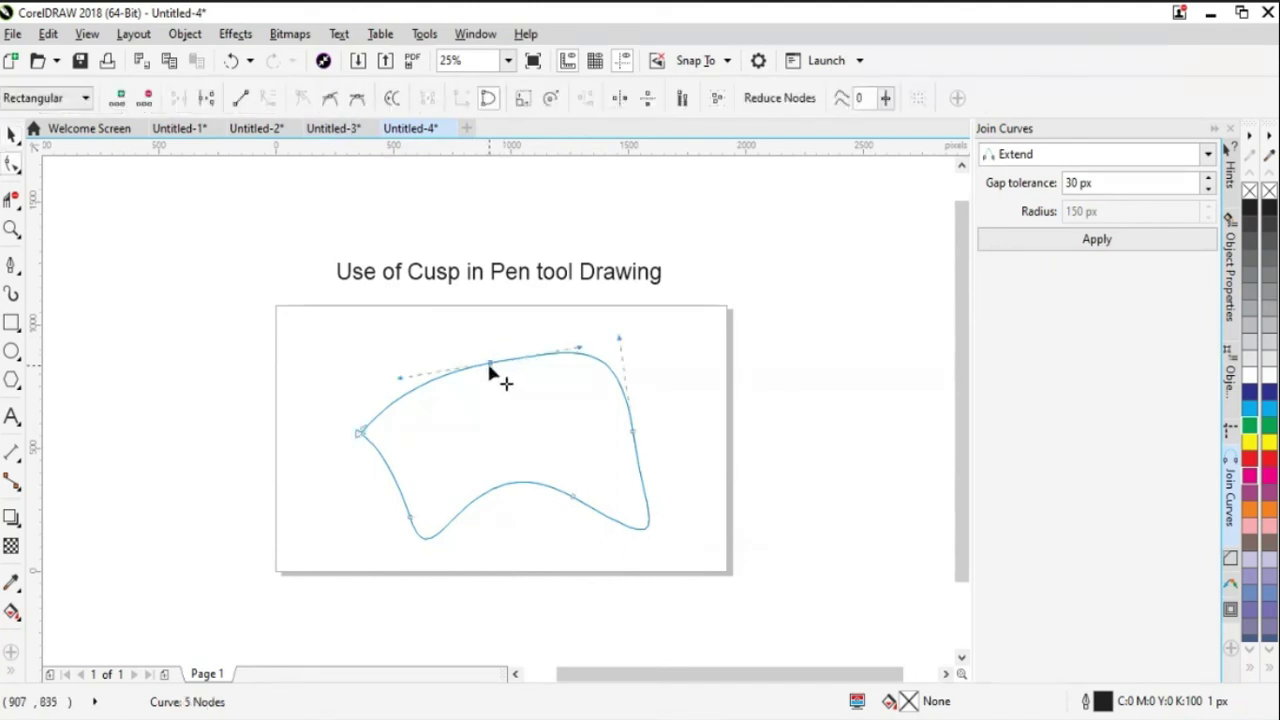
pyautogui.click(330, 98)
pyautogui.moveTo(497, 366); pyautogui.dragTo(480, 322)
# Step: Delete the node on the shape's right side, and move the right node of the bottom edge slightly down
pyautogui.click(632, 432)
pyautogui.press('Delete')
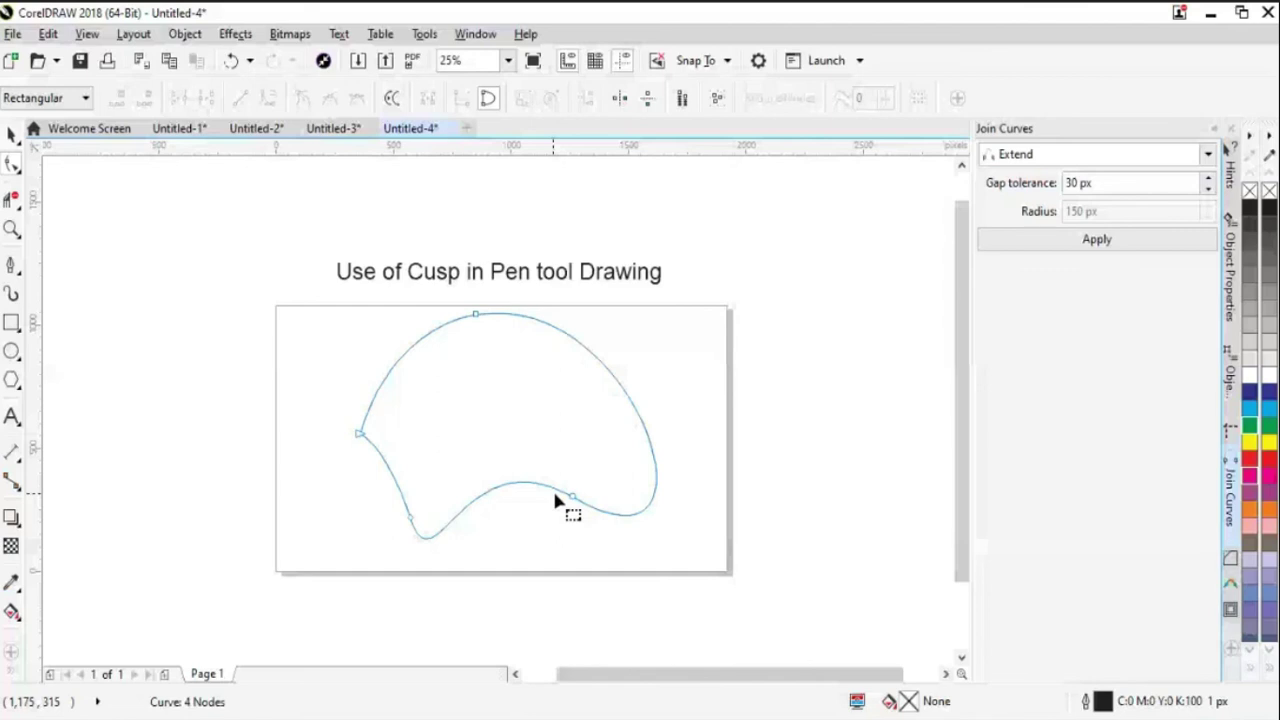
pyautogui.moveTo(555, 495); pyautogui.dragTo(594, 466)
# Step: Move the whole shape slightly down, centered at about X 1,014, Y 519 px, and deselect it
pyautogui.click(12, 134)
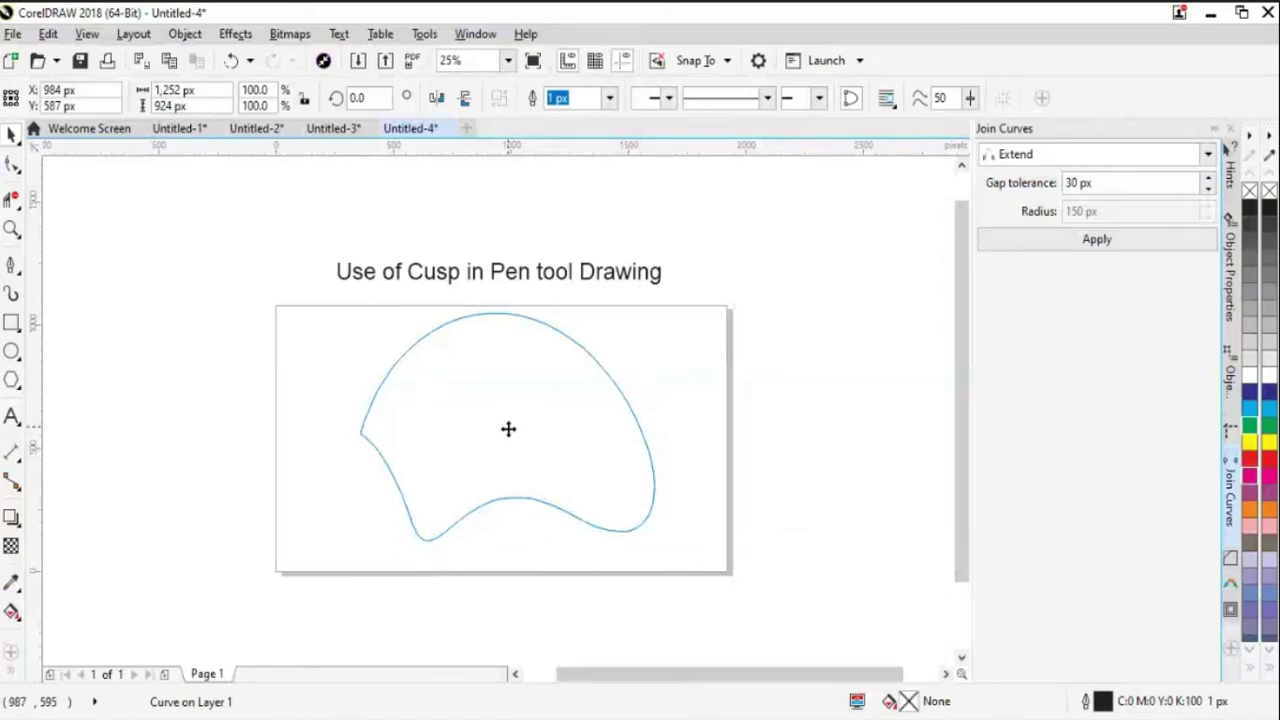
pyautogui.moveTo(511, 425); pyautogui.dragTo(518, 441)
pyautogui.click(727, 486)
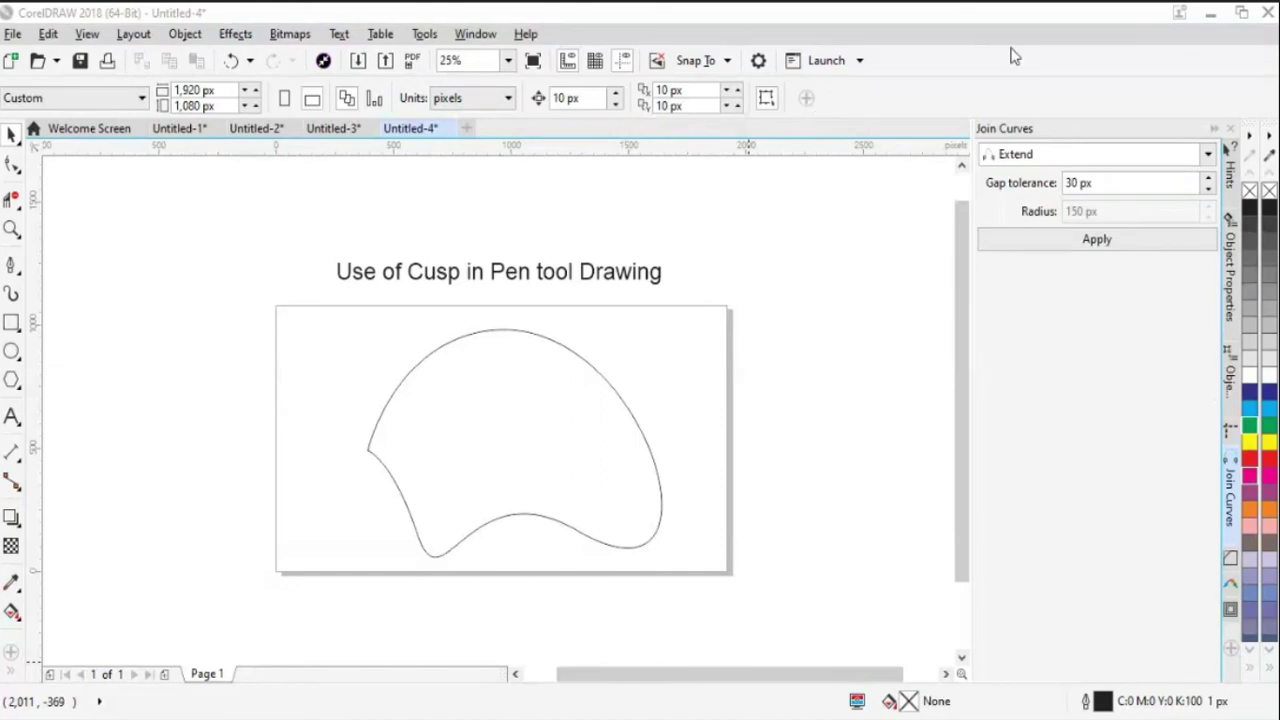
# Step: Examine the control handles of the shape's top node and the right node of its bottom edge
pyautogui.click(603, 380)
pyautogui.click(12, 167)
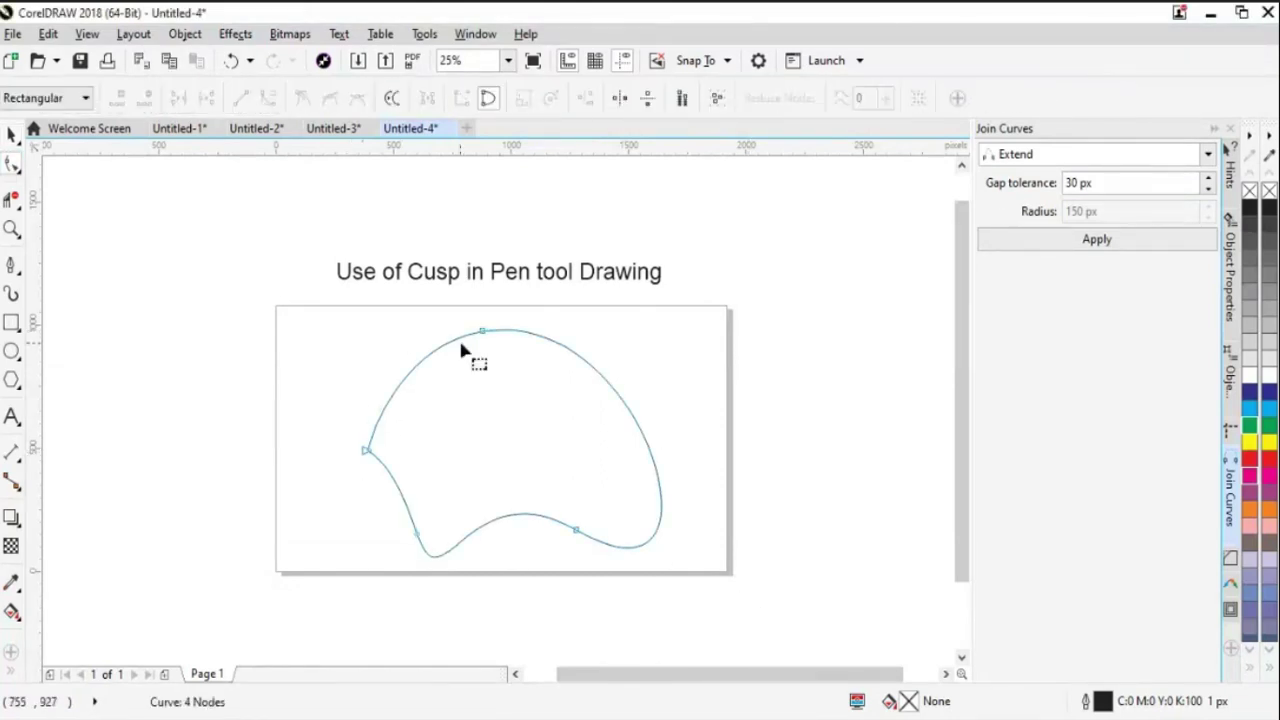
pyautogui.click(483, 334)
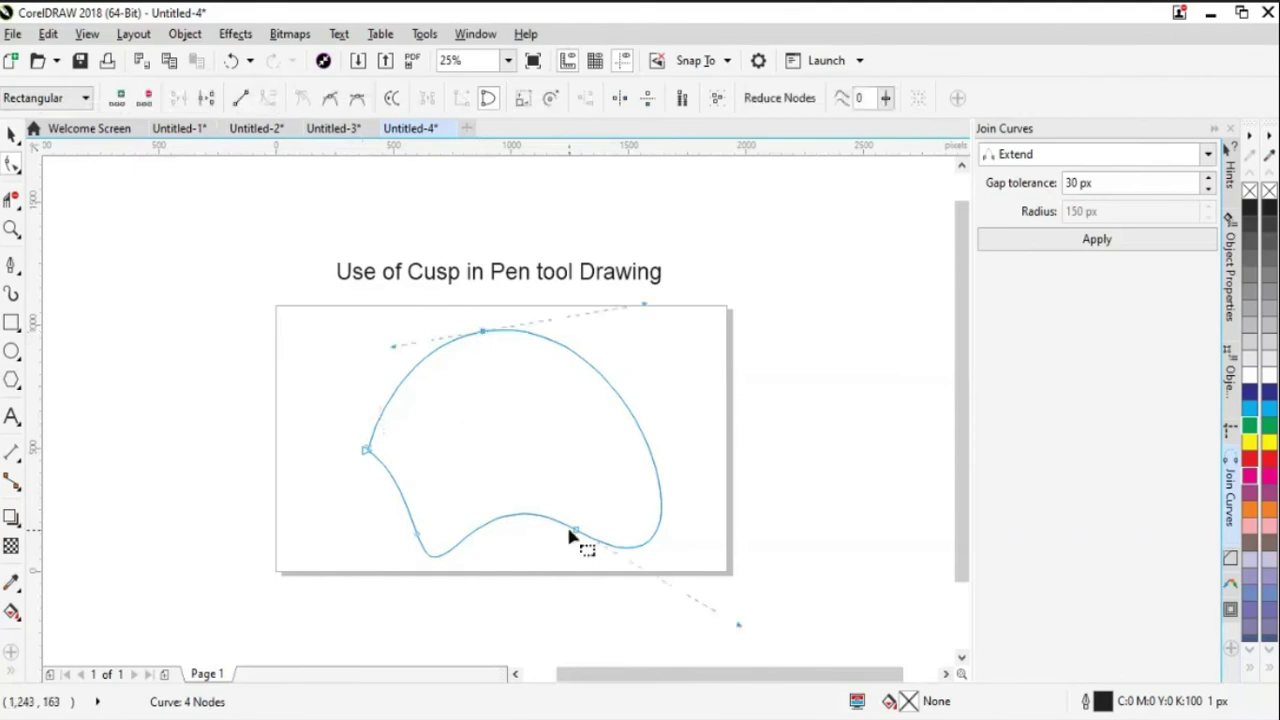
pyautogui.click(569, 536)
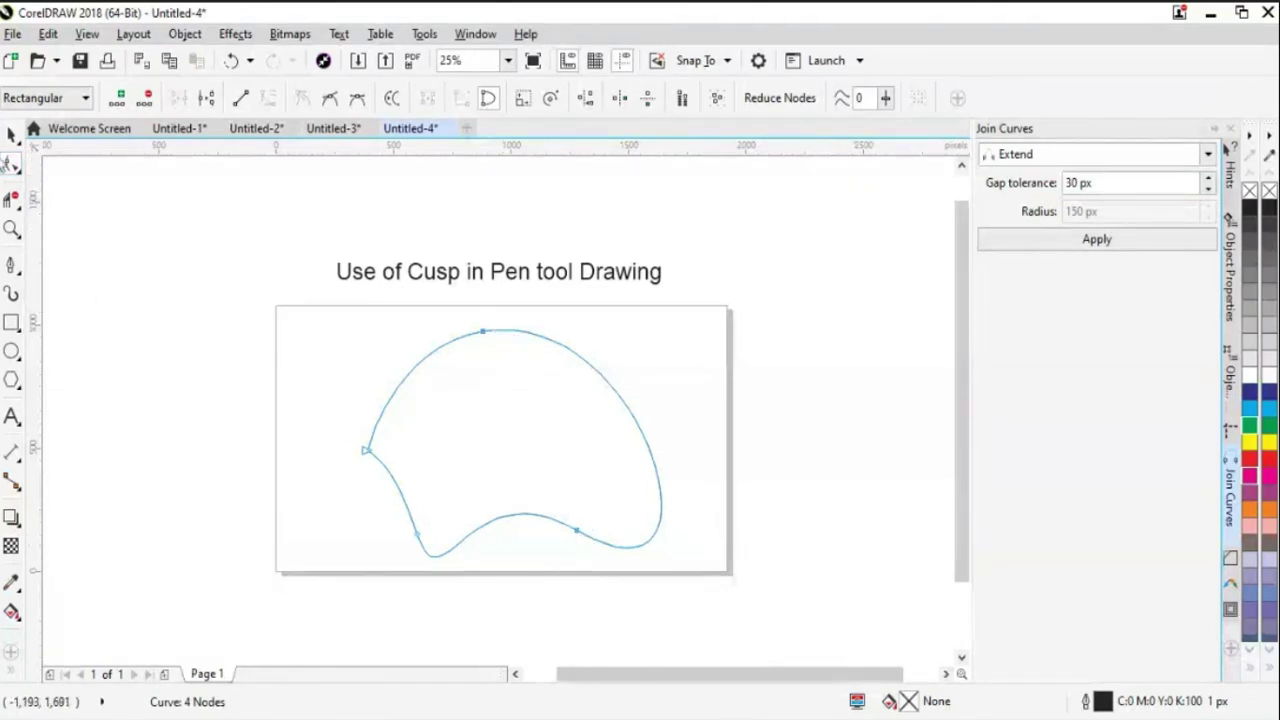
pyautogui.click(12, 135)
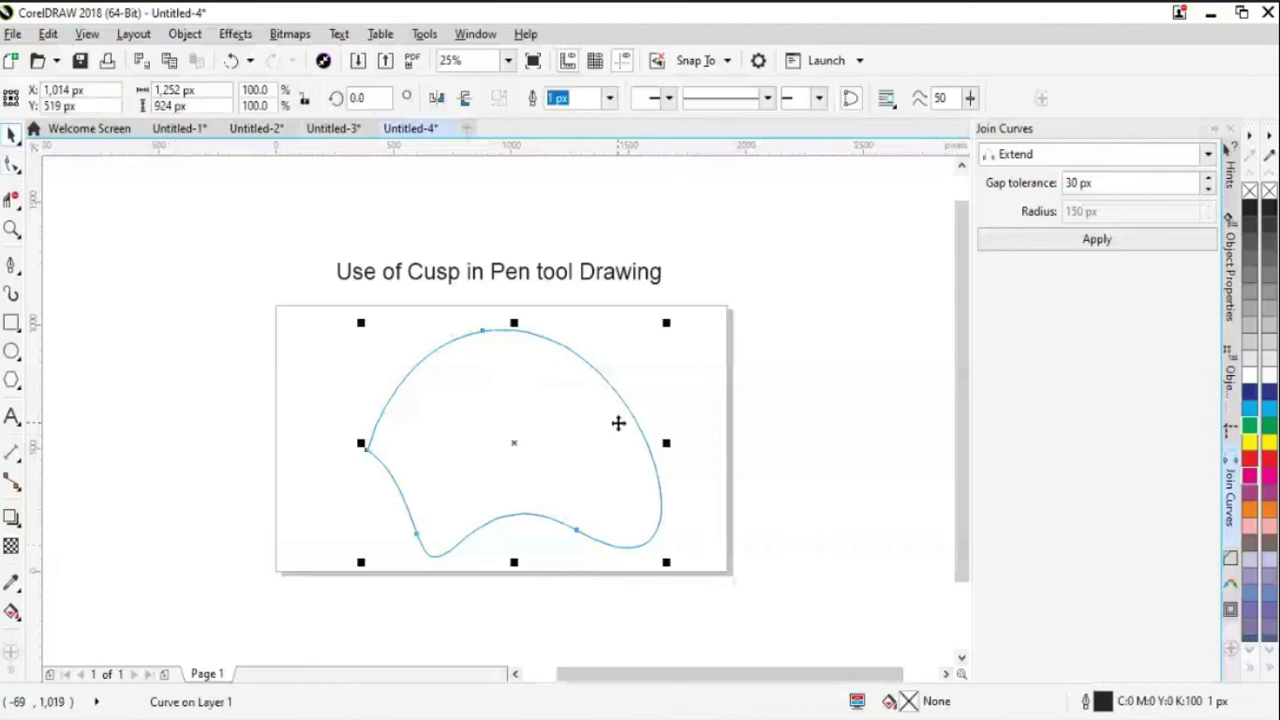
pyautogui.click(489, 371)
pyautogui.click(193, 373)
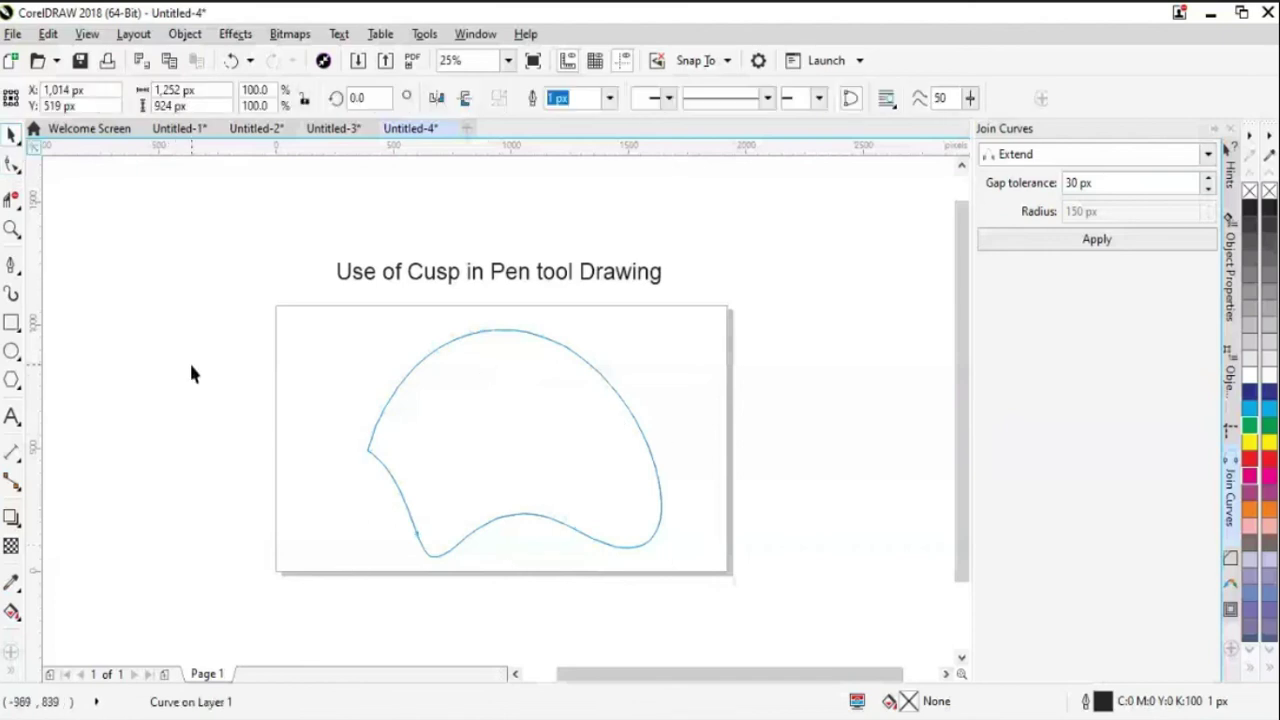
# Step: Reselect the shape for node editing and move its top node slightly up and left
pyautogui.click(490, 341)
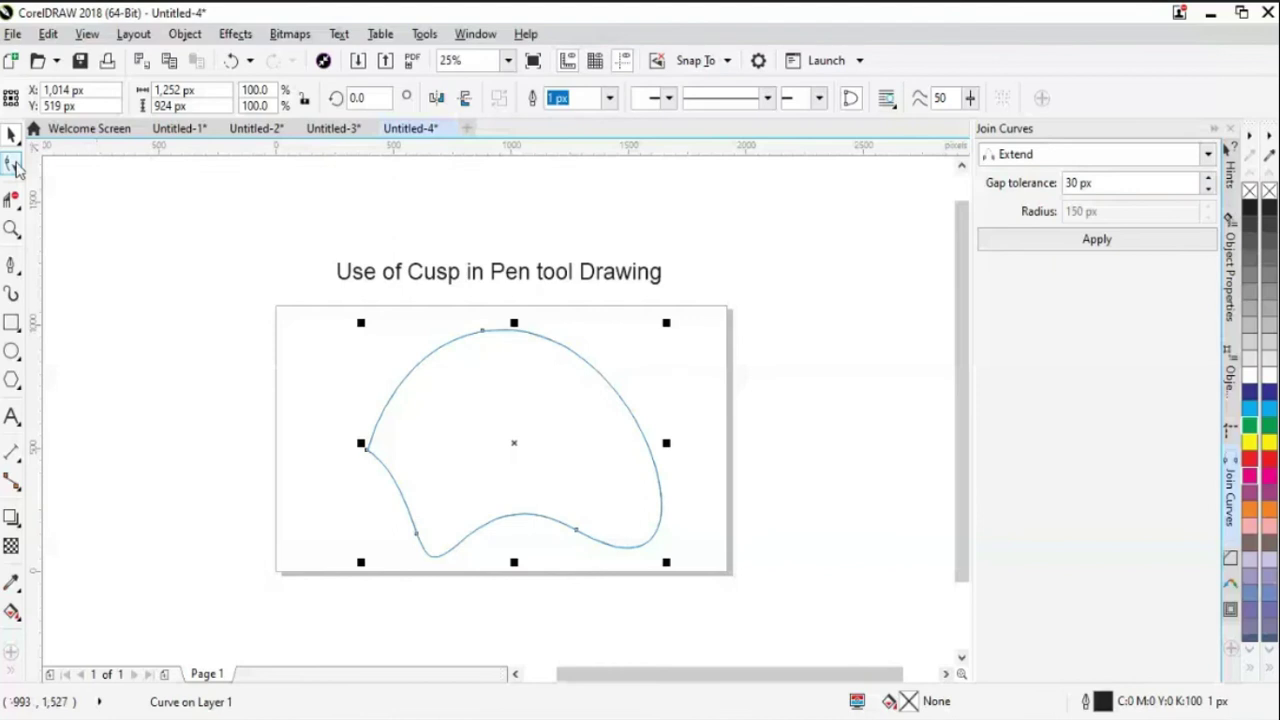
pyautogui.click(13, 164)
pyautogui.click(486, 332)
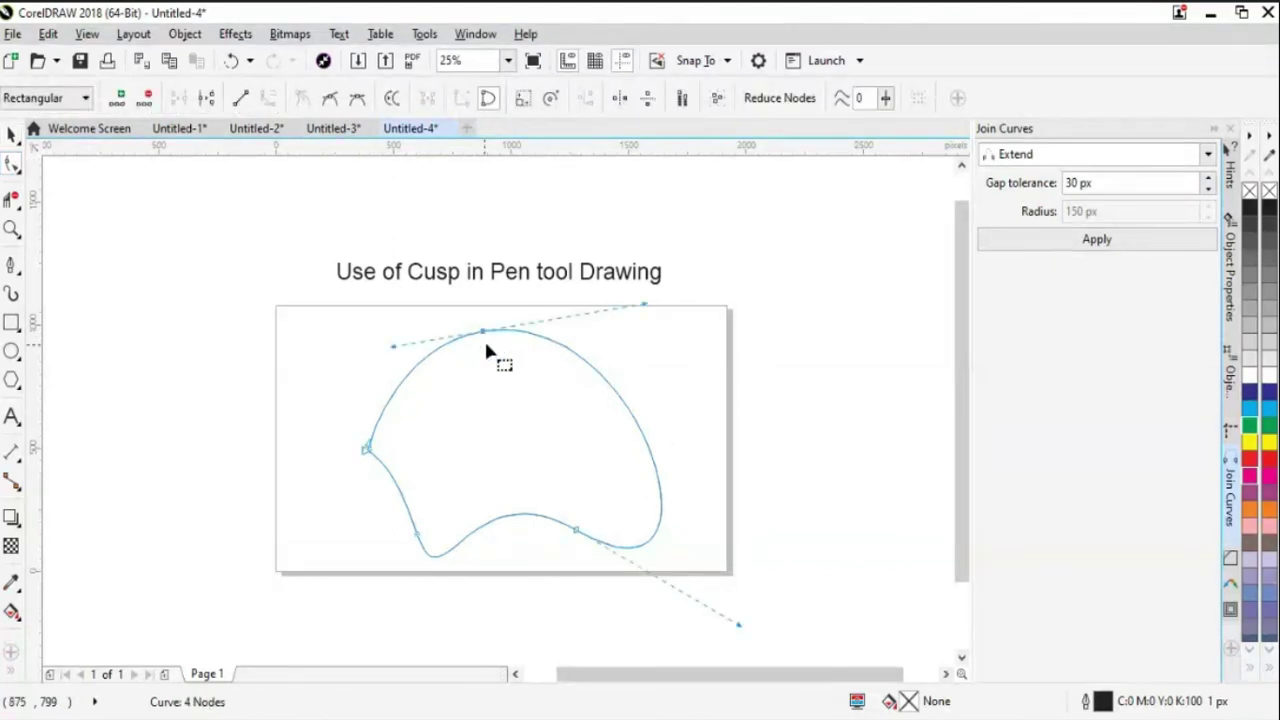
pyautogui.moveTo(483, 344); pyautogui.dragTo(452, 325)
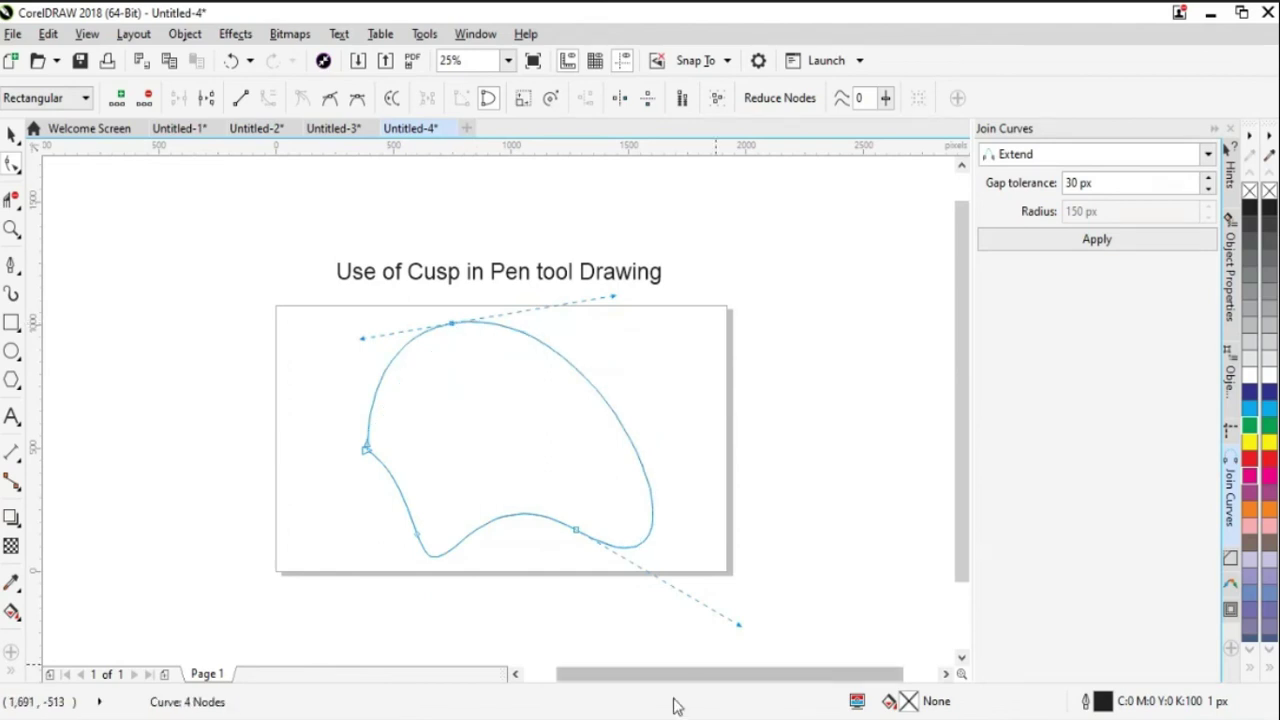